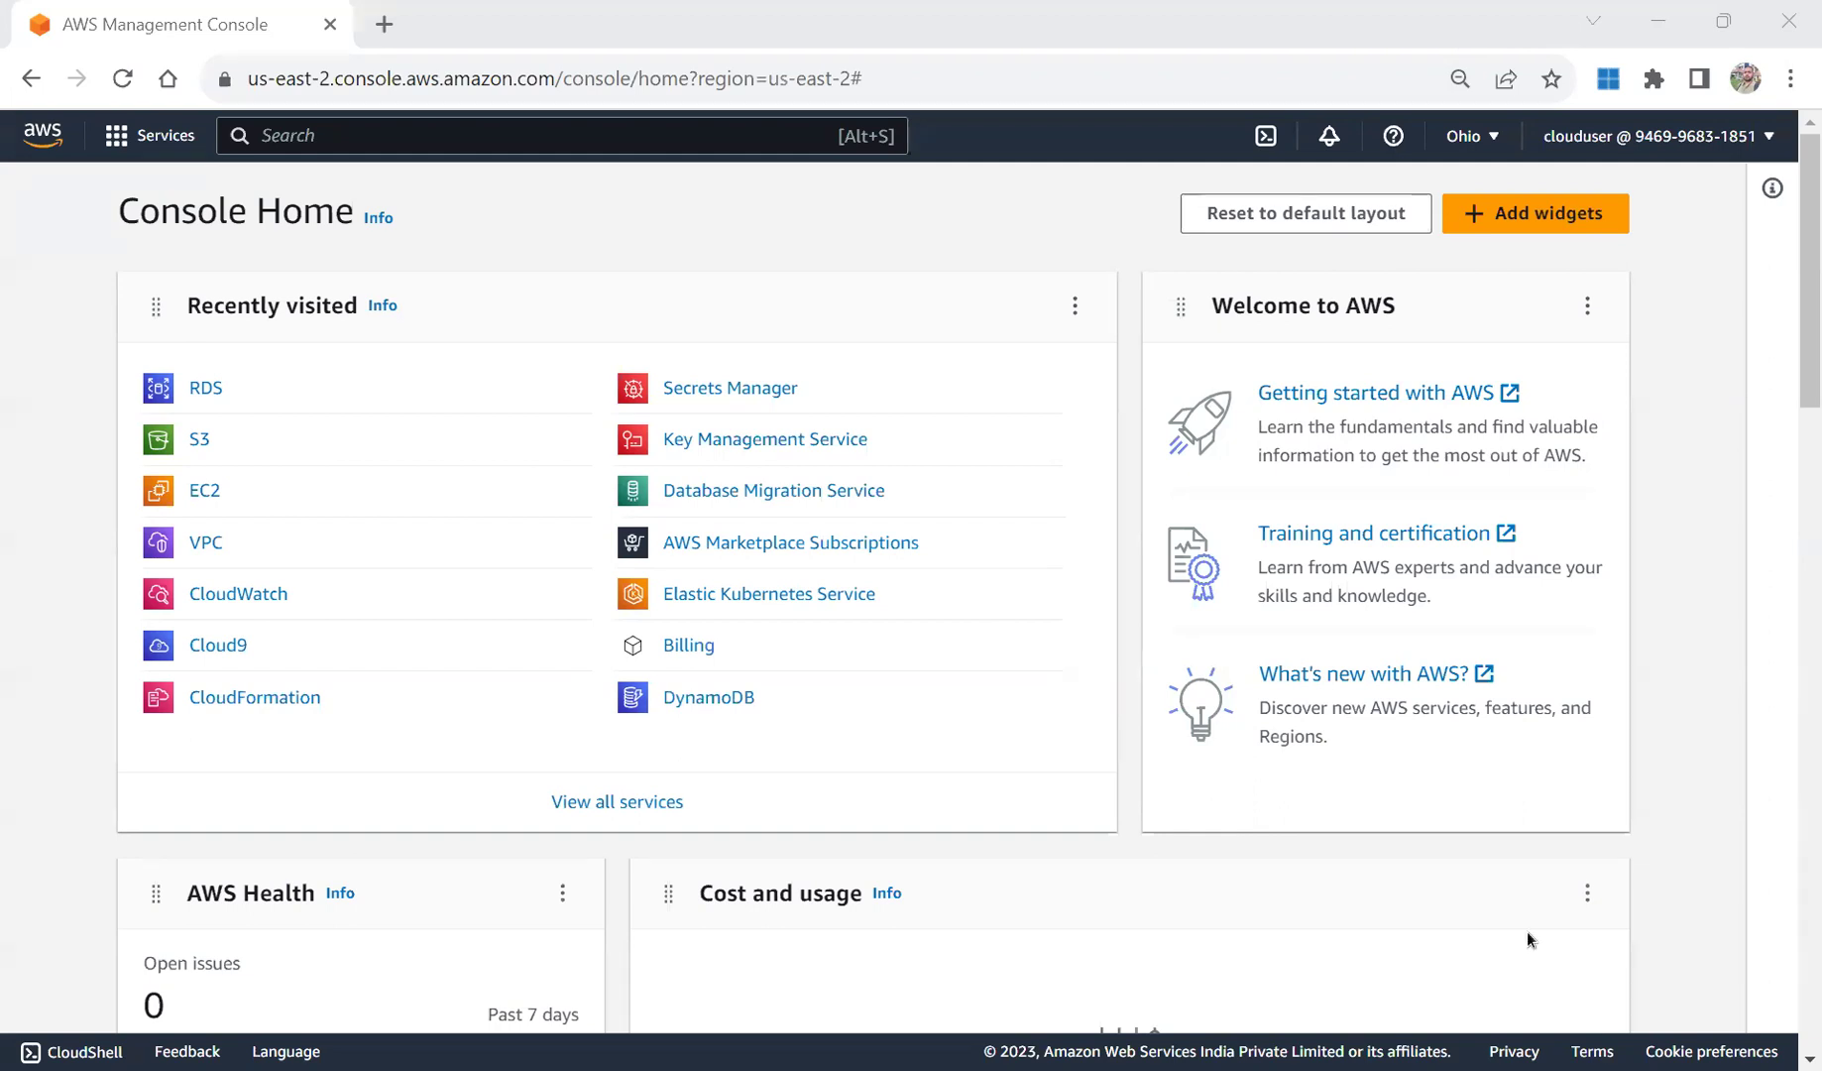
# Open the VPC service dashboard and check the VPC counts across all regions.
pyautogui.hotkey('alt', 'Tab')
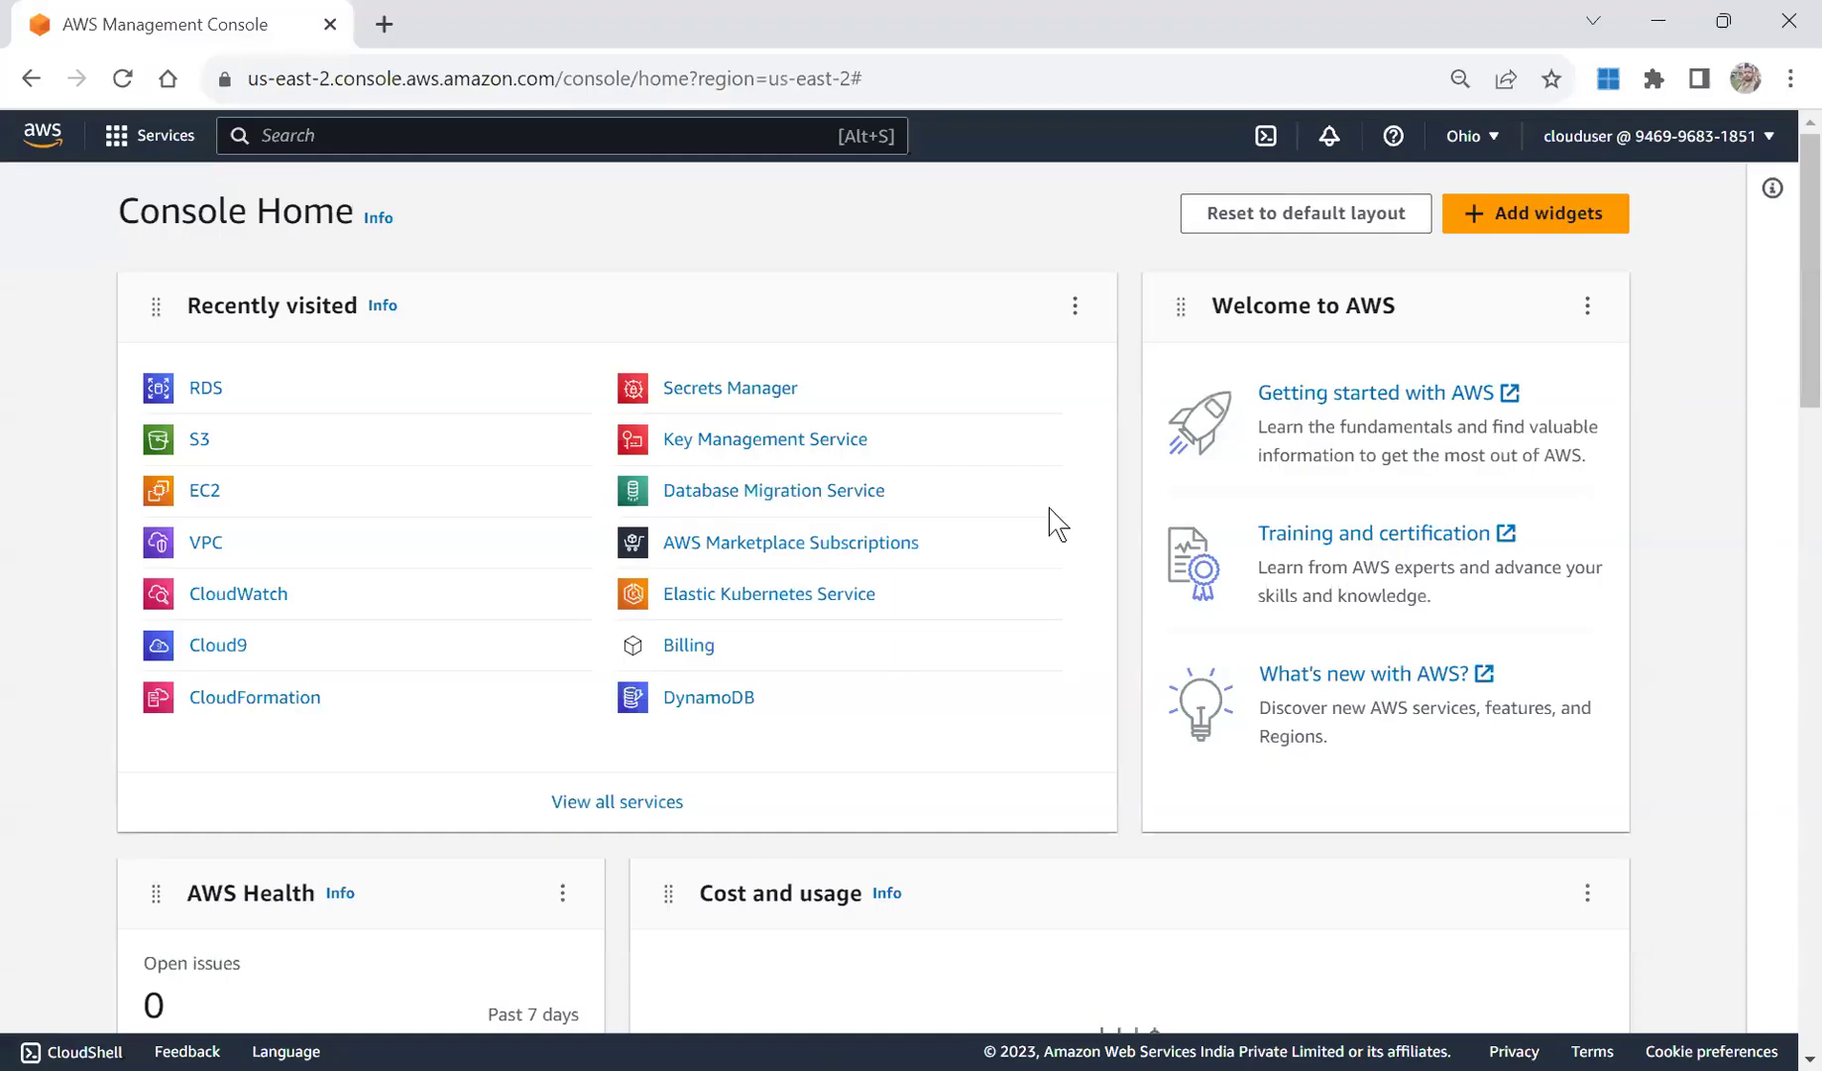
pyautogui.click(144, 142)
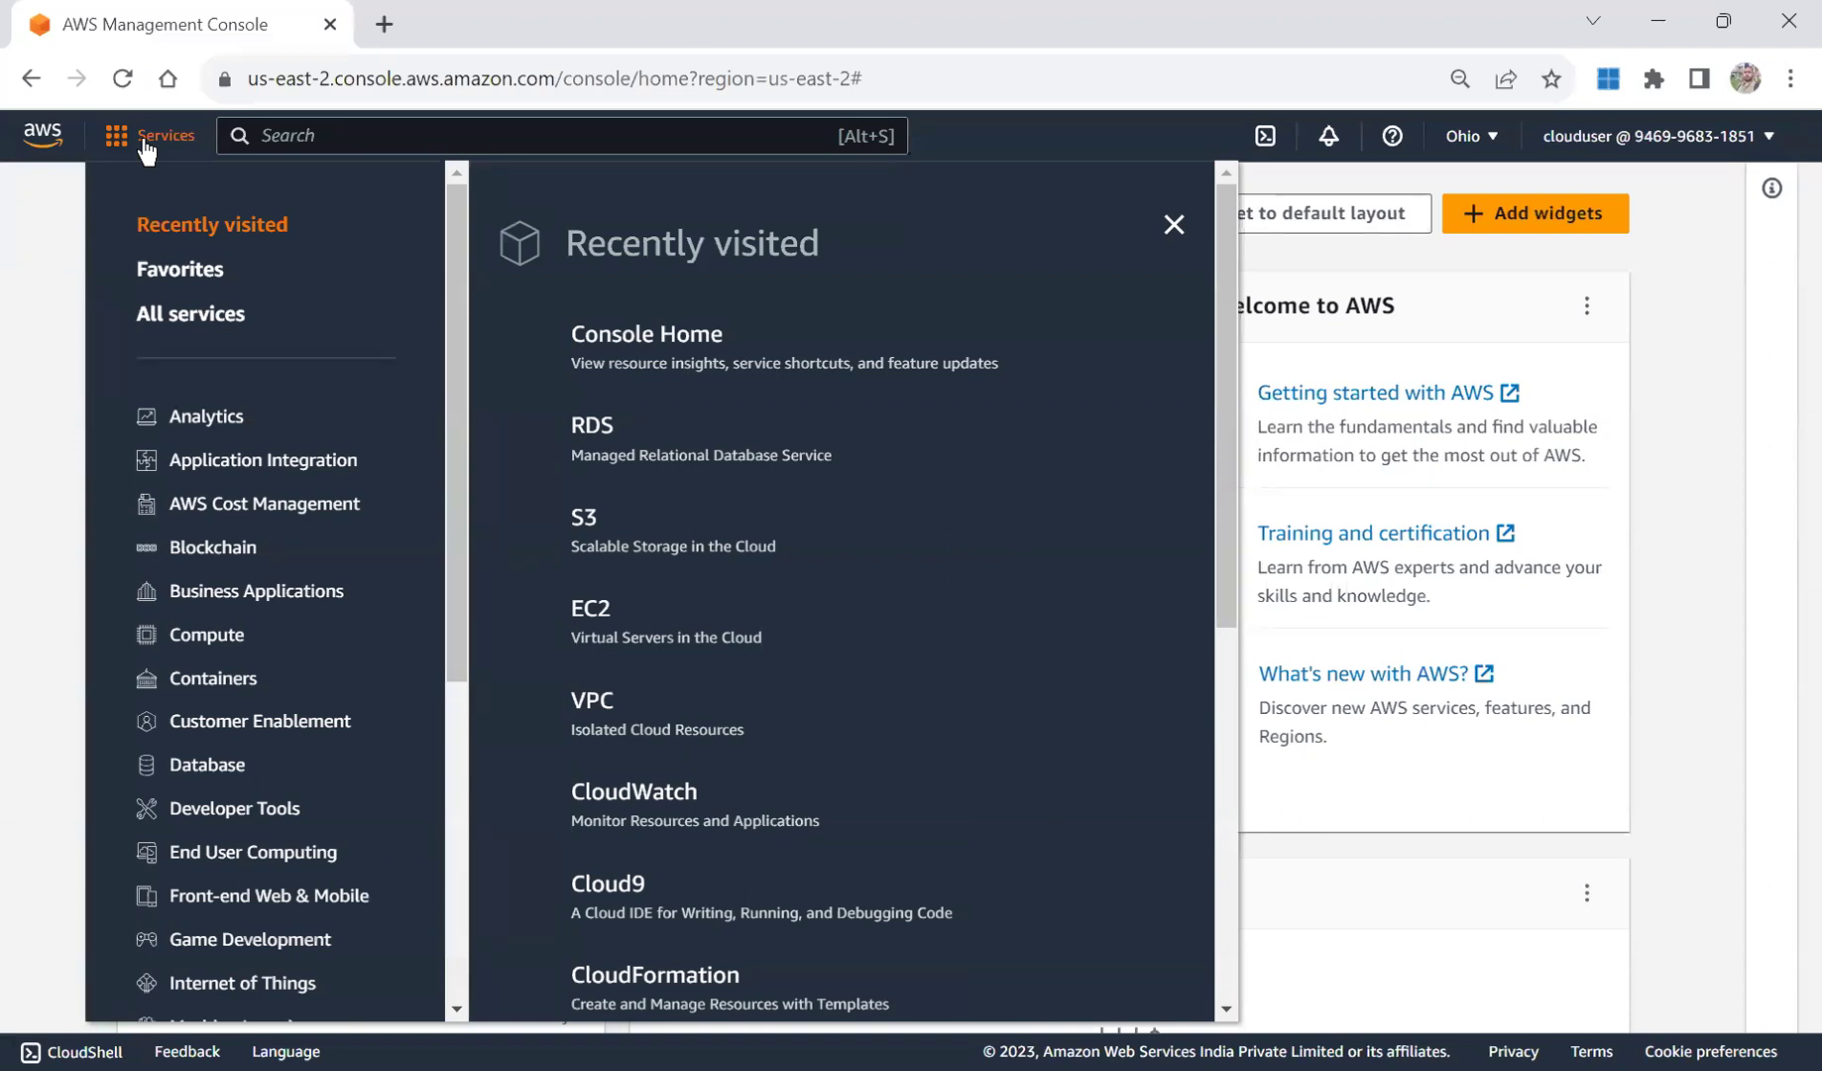
pyautogui.click(592, 701)
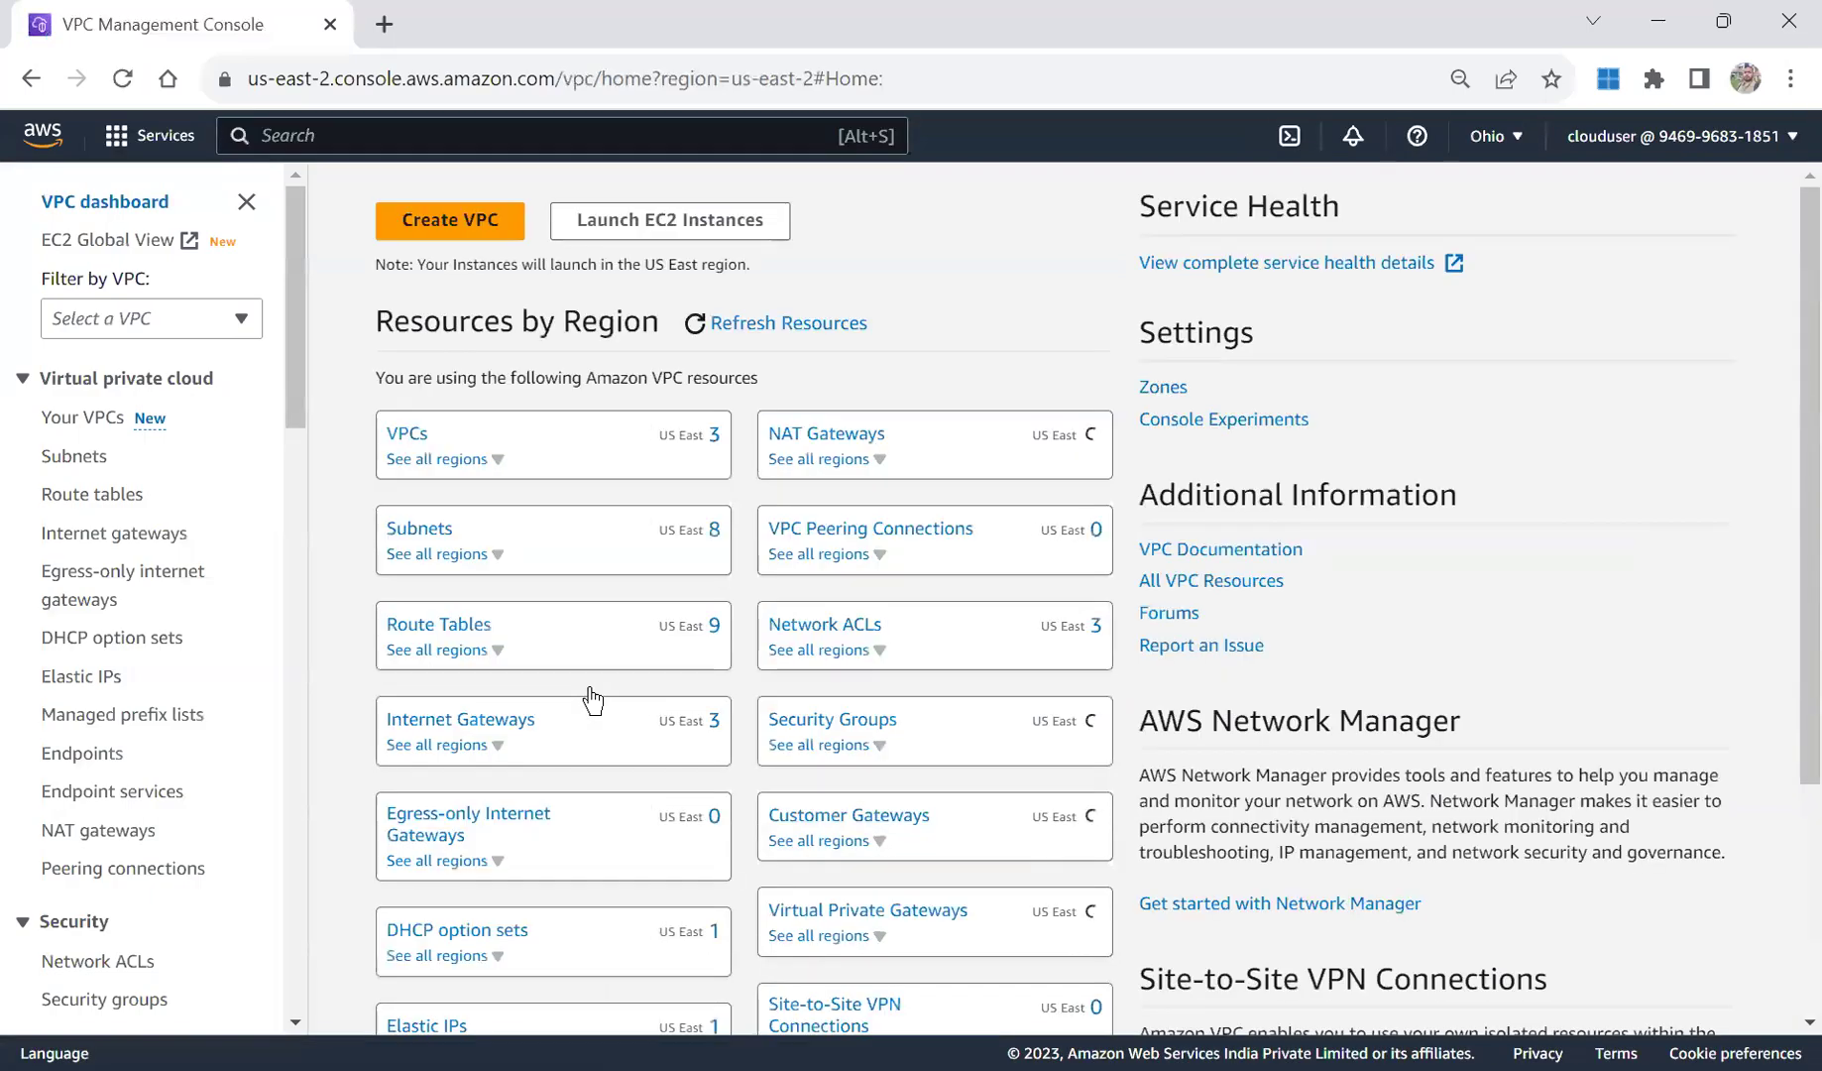
pyautogui.click(583, 459)
pyautogui.click(583, 460)
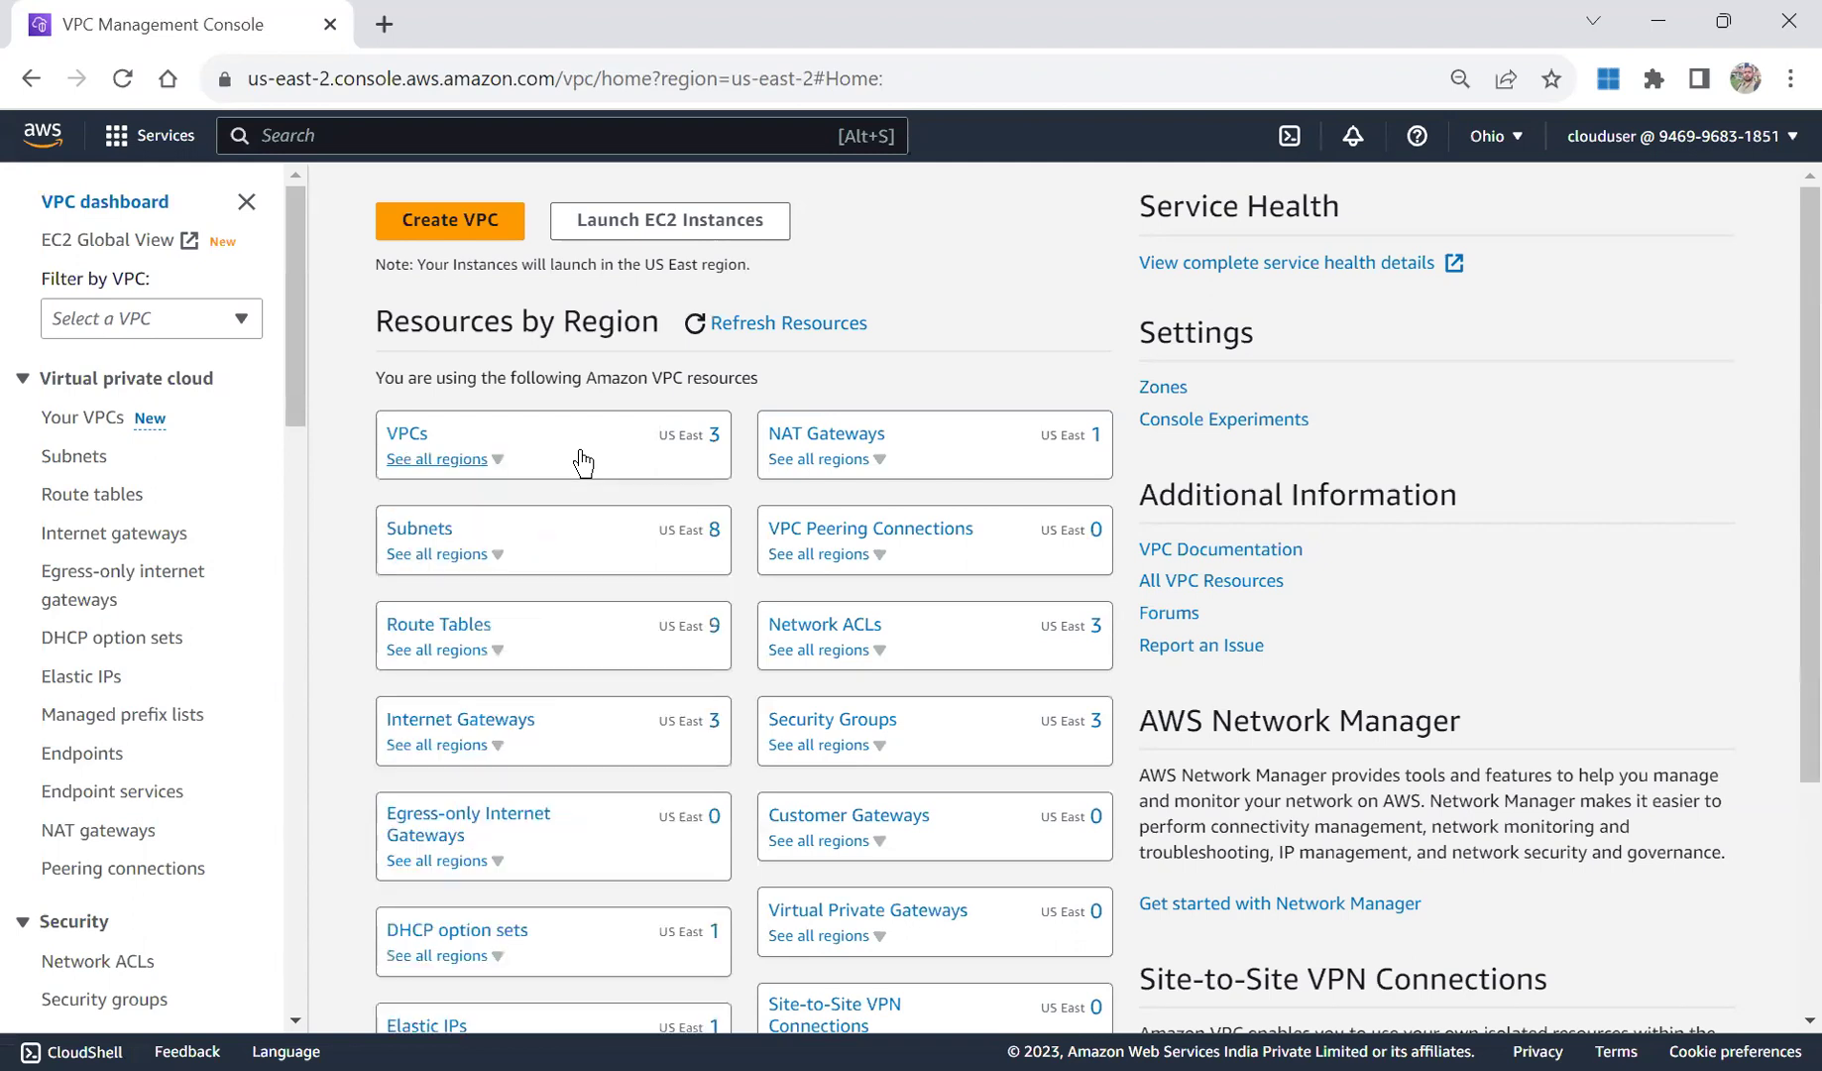
pyautogui.click(583, 459)
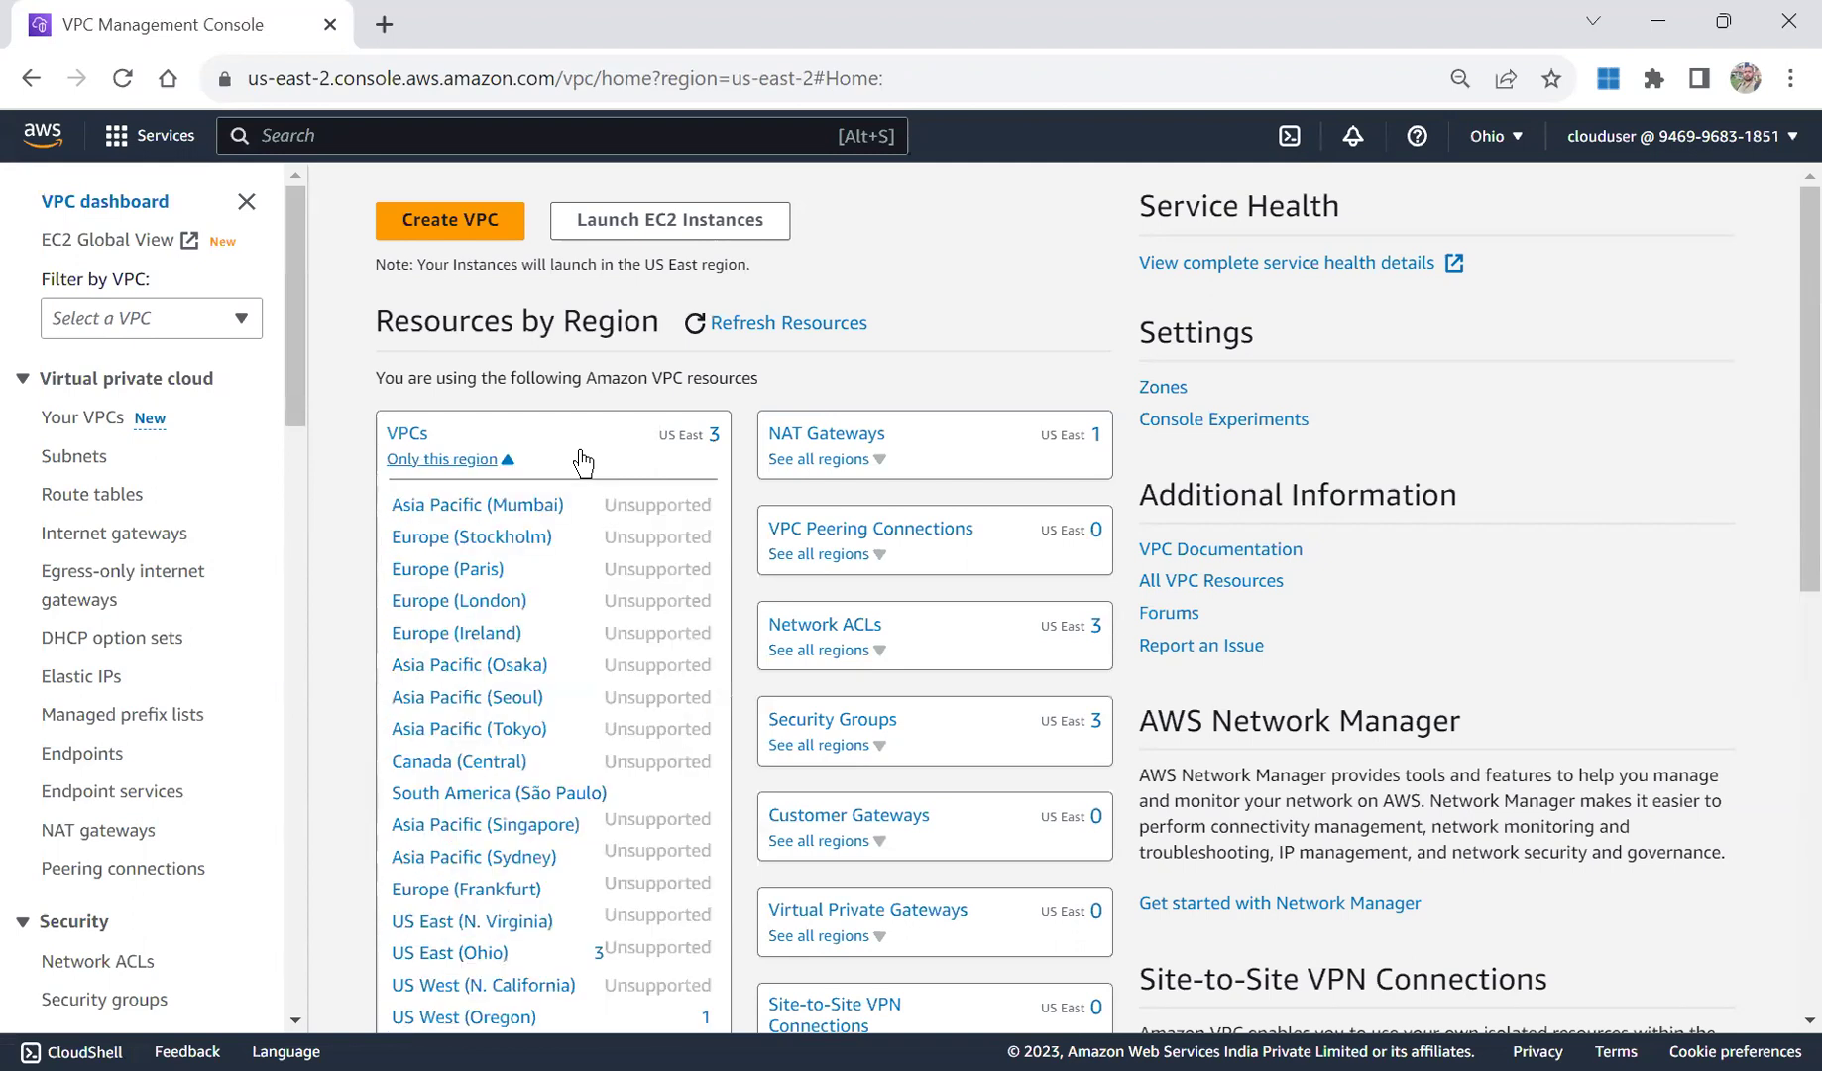
pyautogui.click(583, 459)
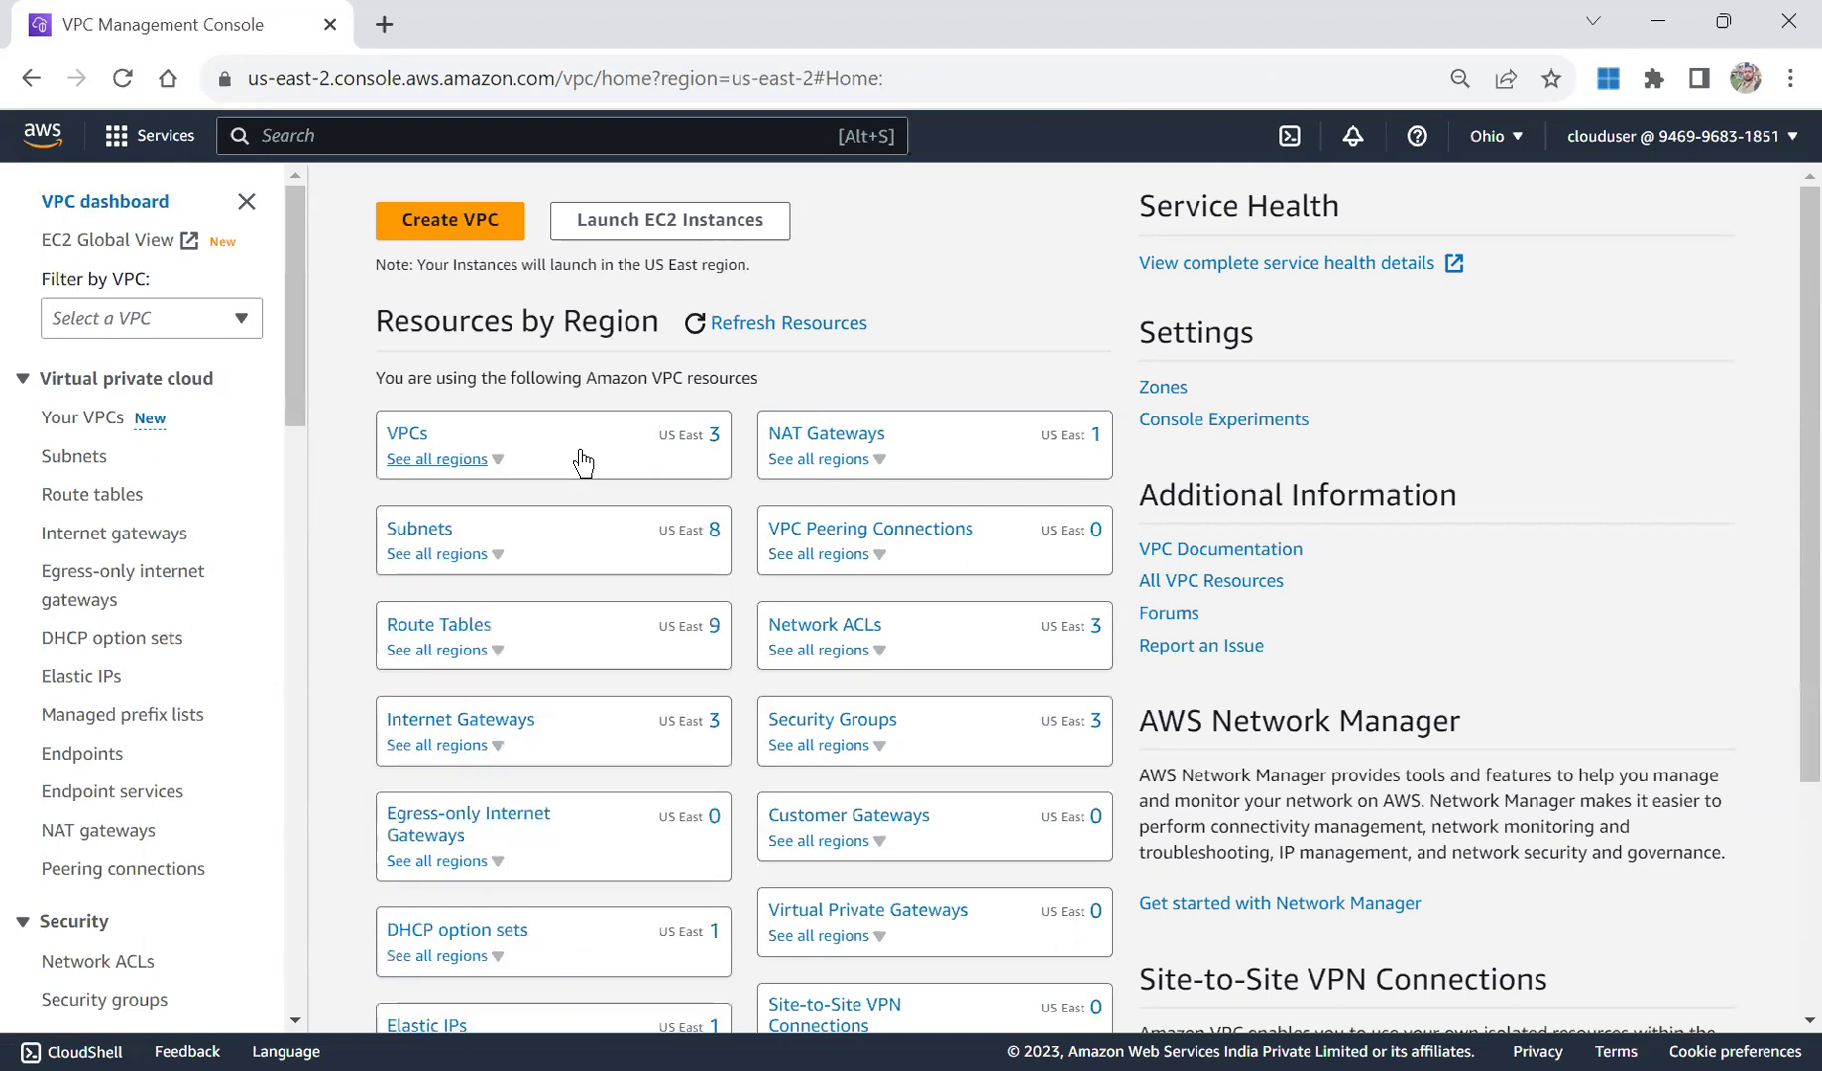
# List the VPCs in the Ohio region and view the details of dbat-vpc and rds-pg-labs-vpc.
pyautogui.click(403, 442)
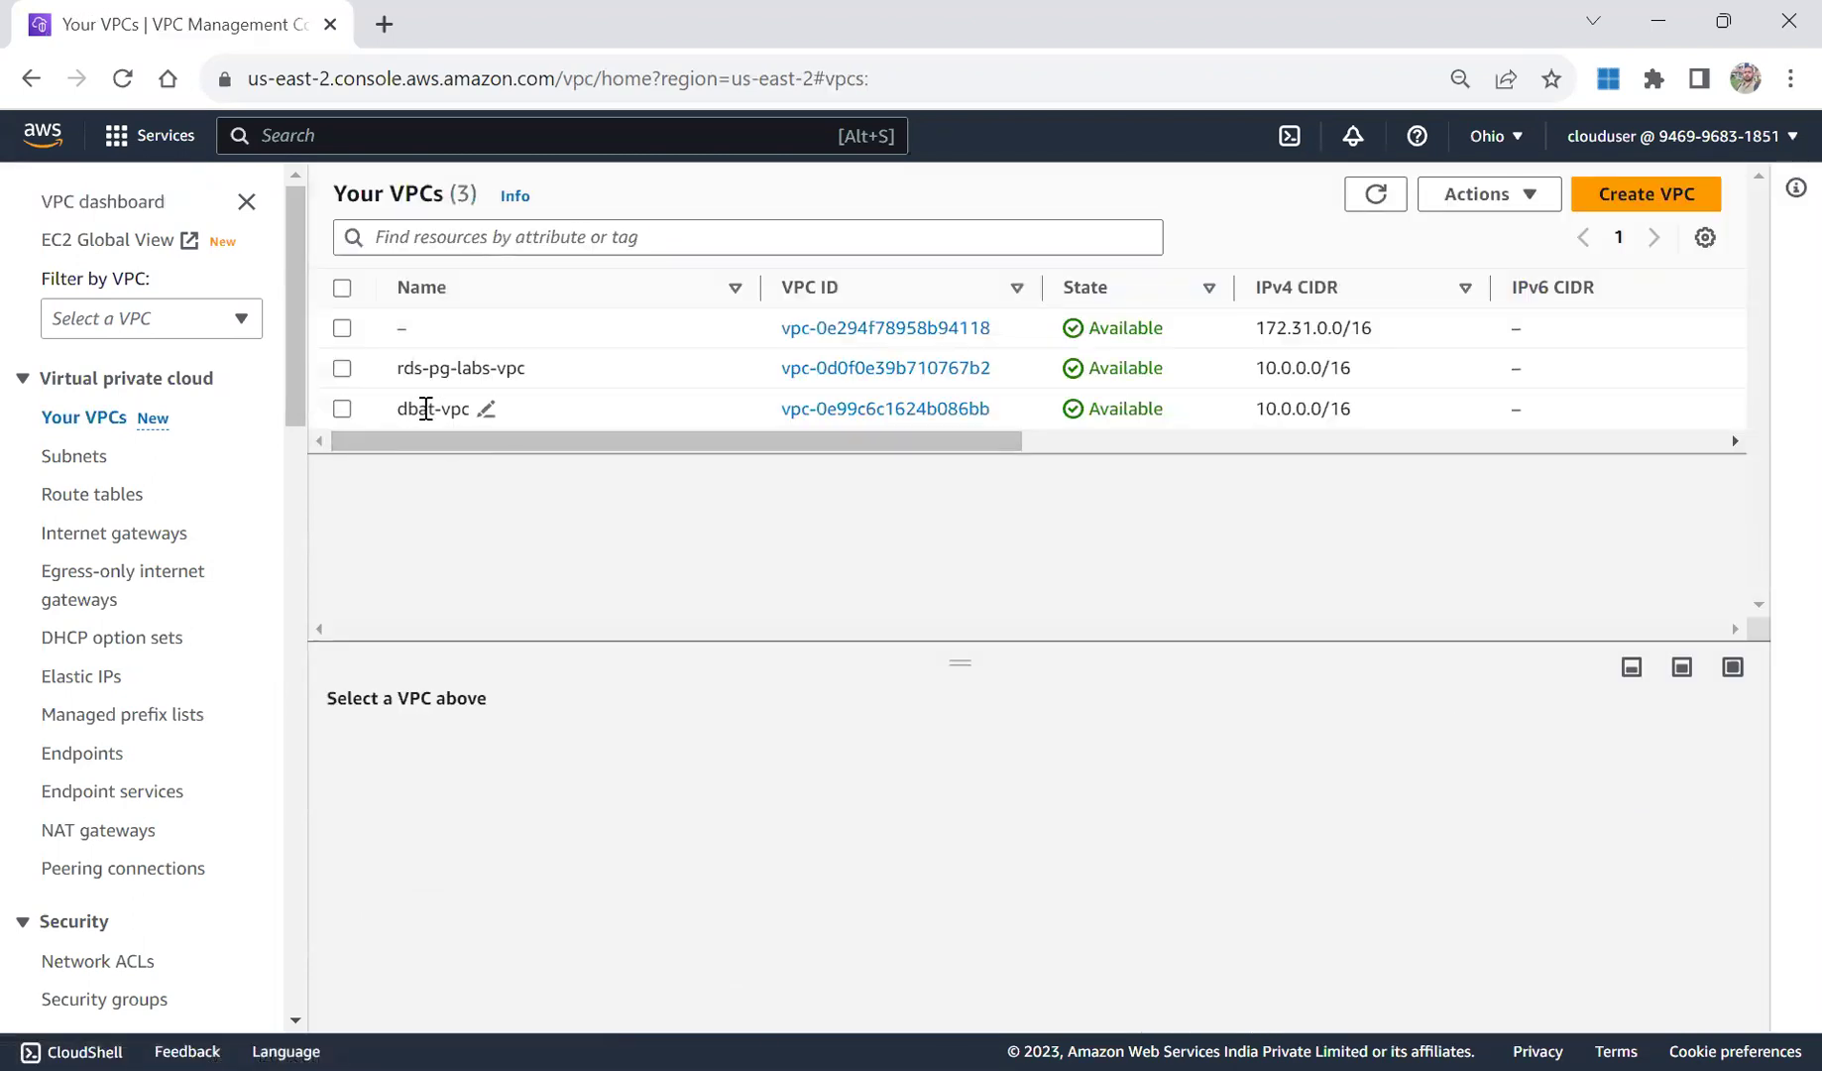
pyautogui.moveTo(402, 408); pyautogui.dragTo(465, 408)
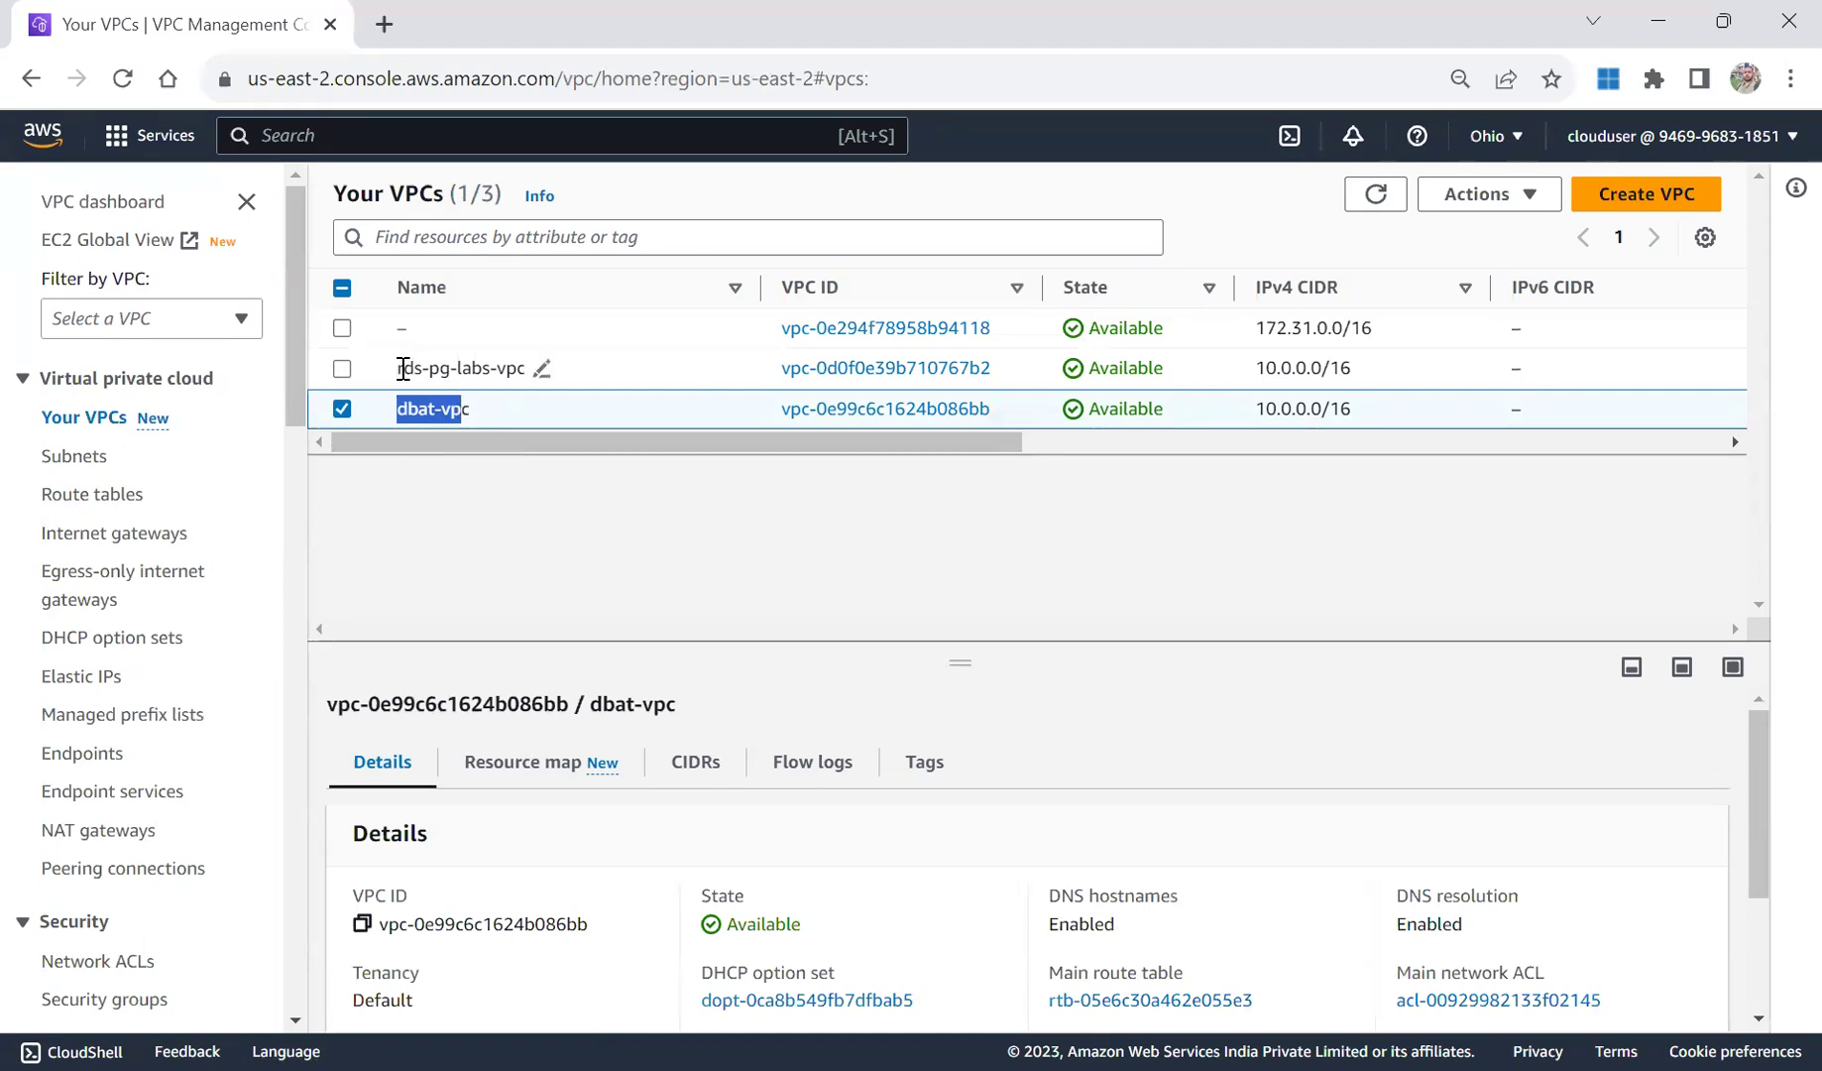
pyautogui.moveTo(403, 368); pyautogui.dragTo(518, 365)
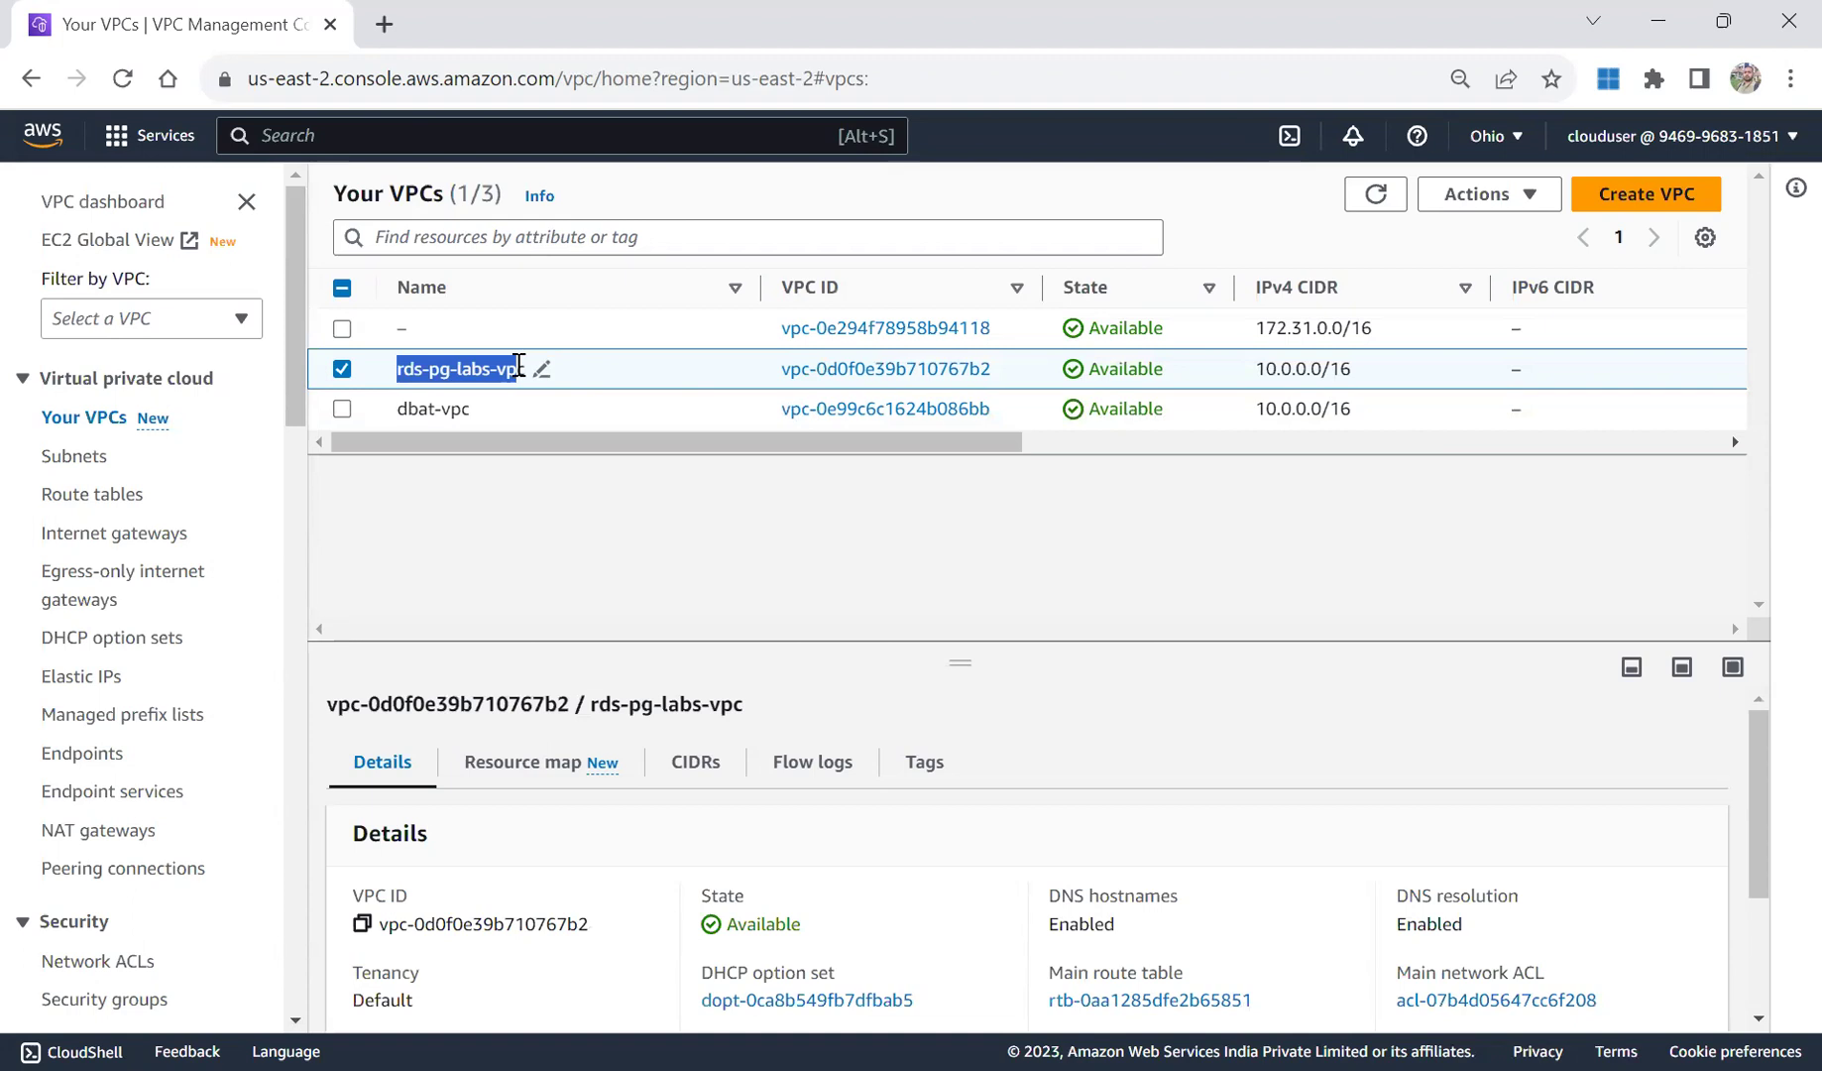
# Go to the S3 service and view the objects stored in dbatbucket.
pyautogui.click(159, 136)
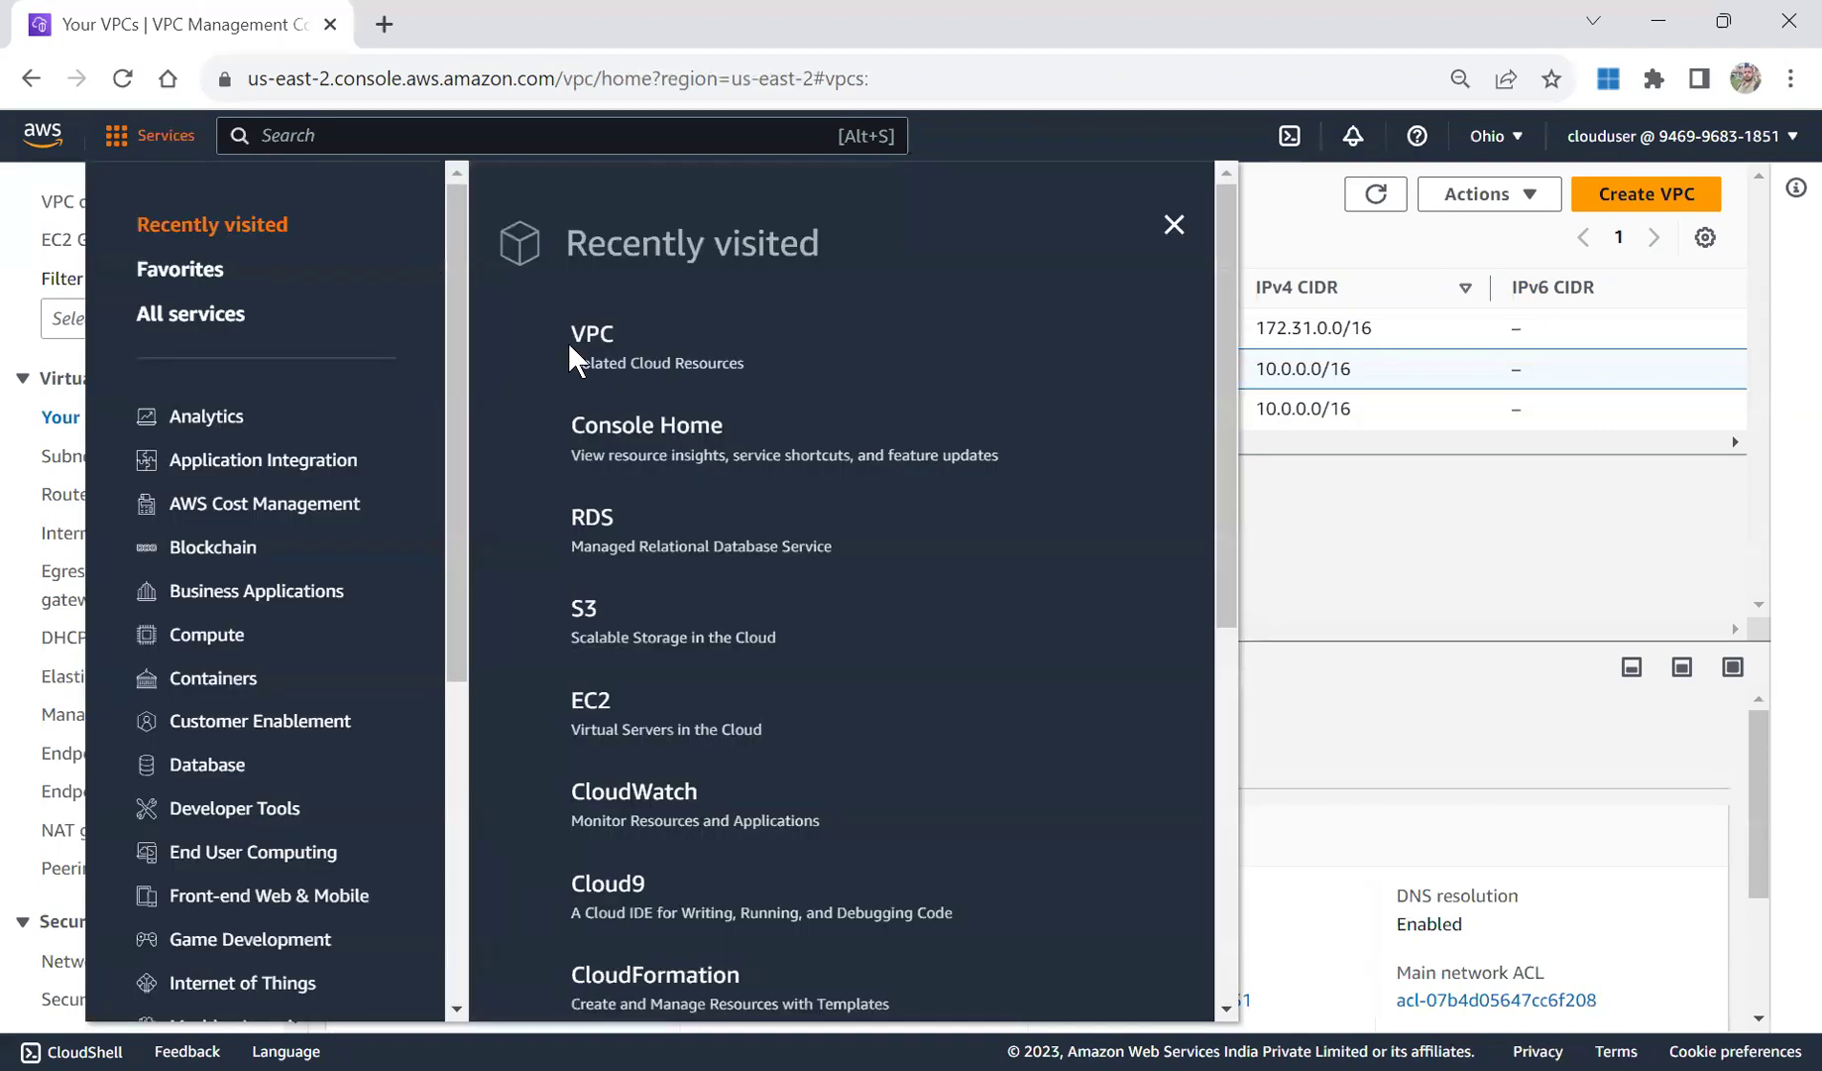
pyautogui.click(585, 609)
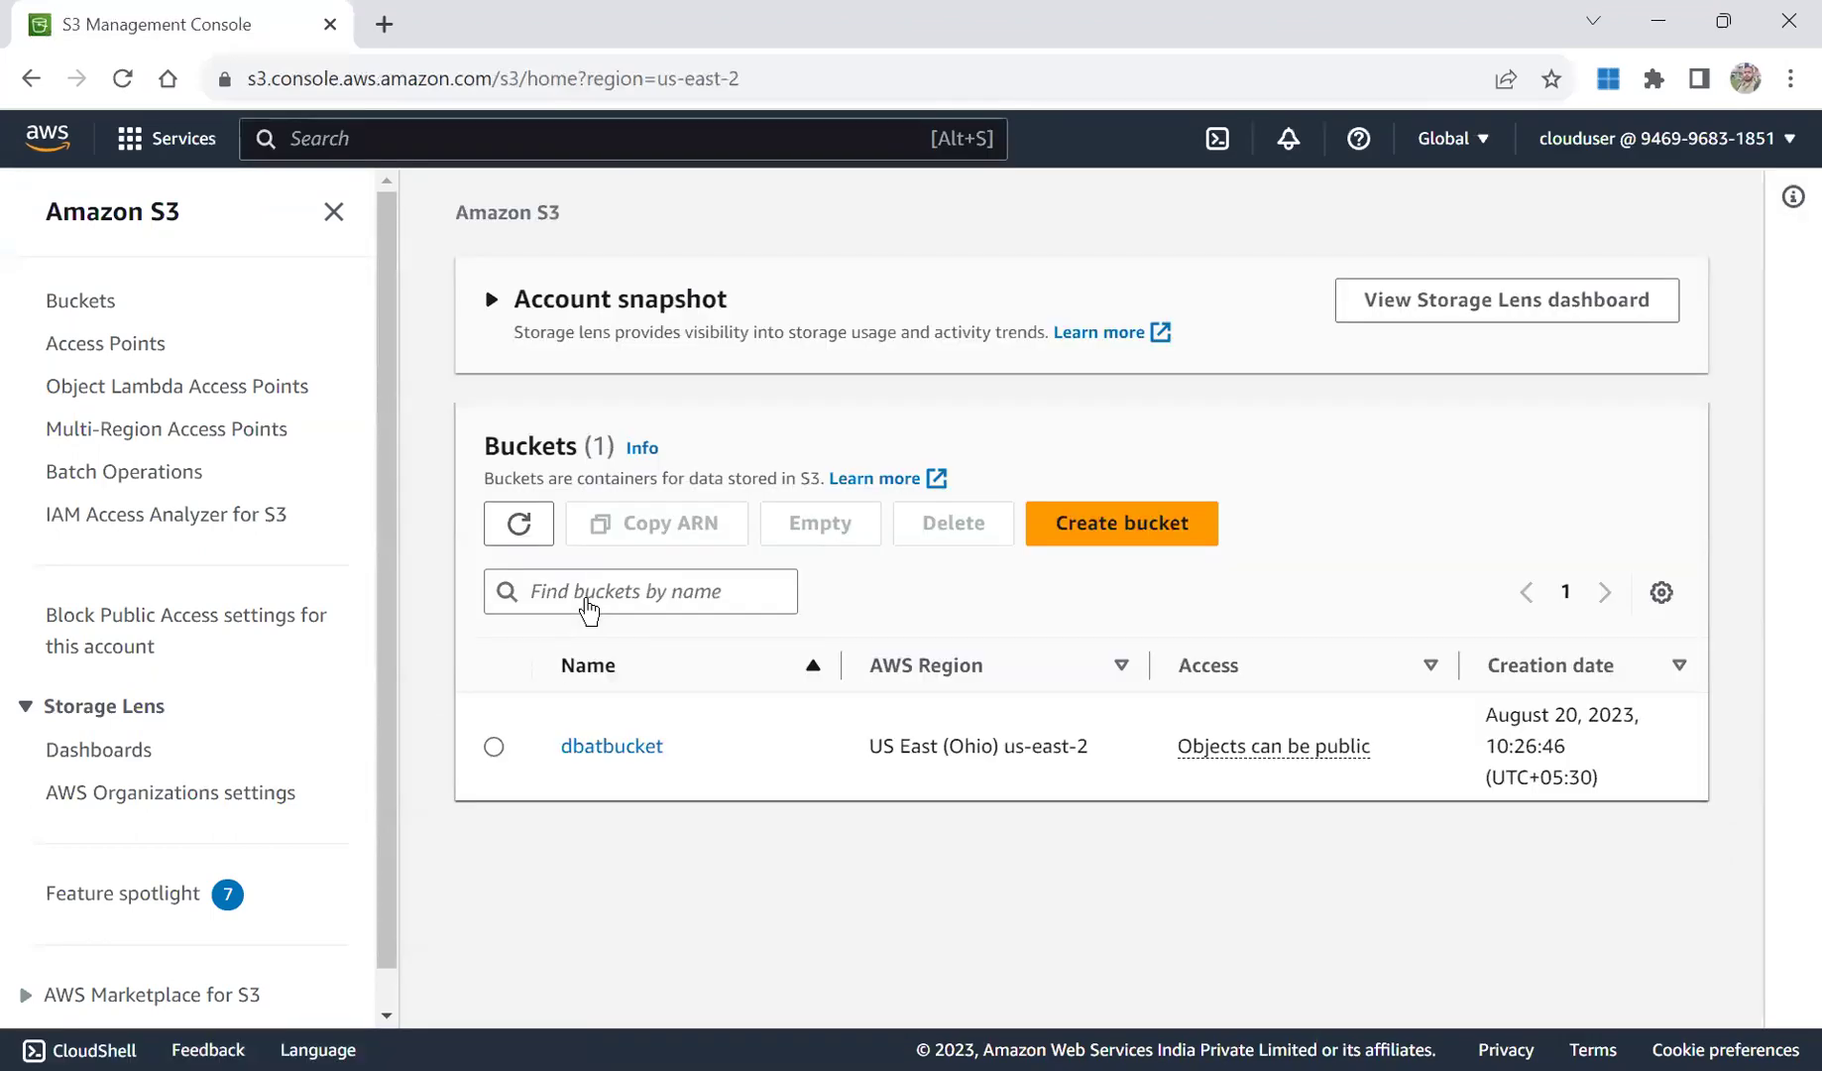
pyautogui.click(495, 750)
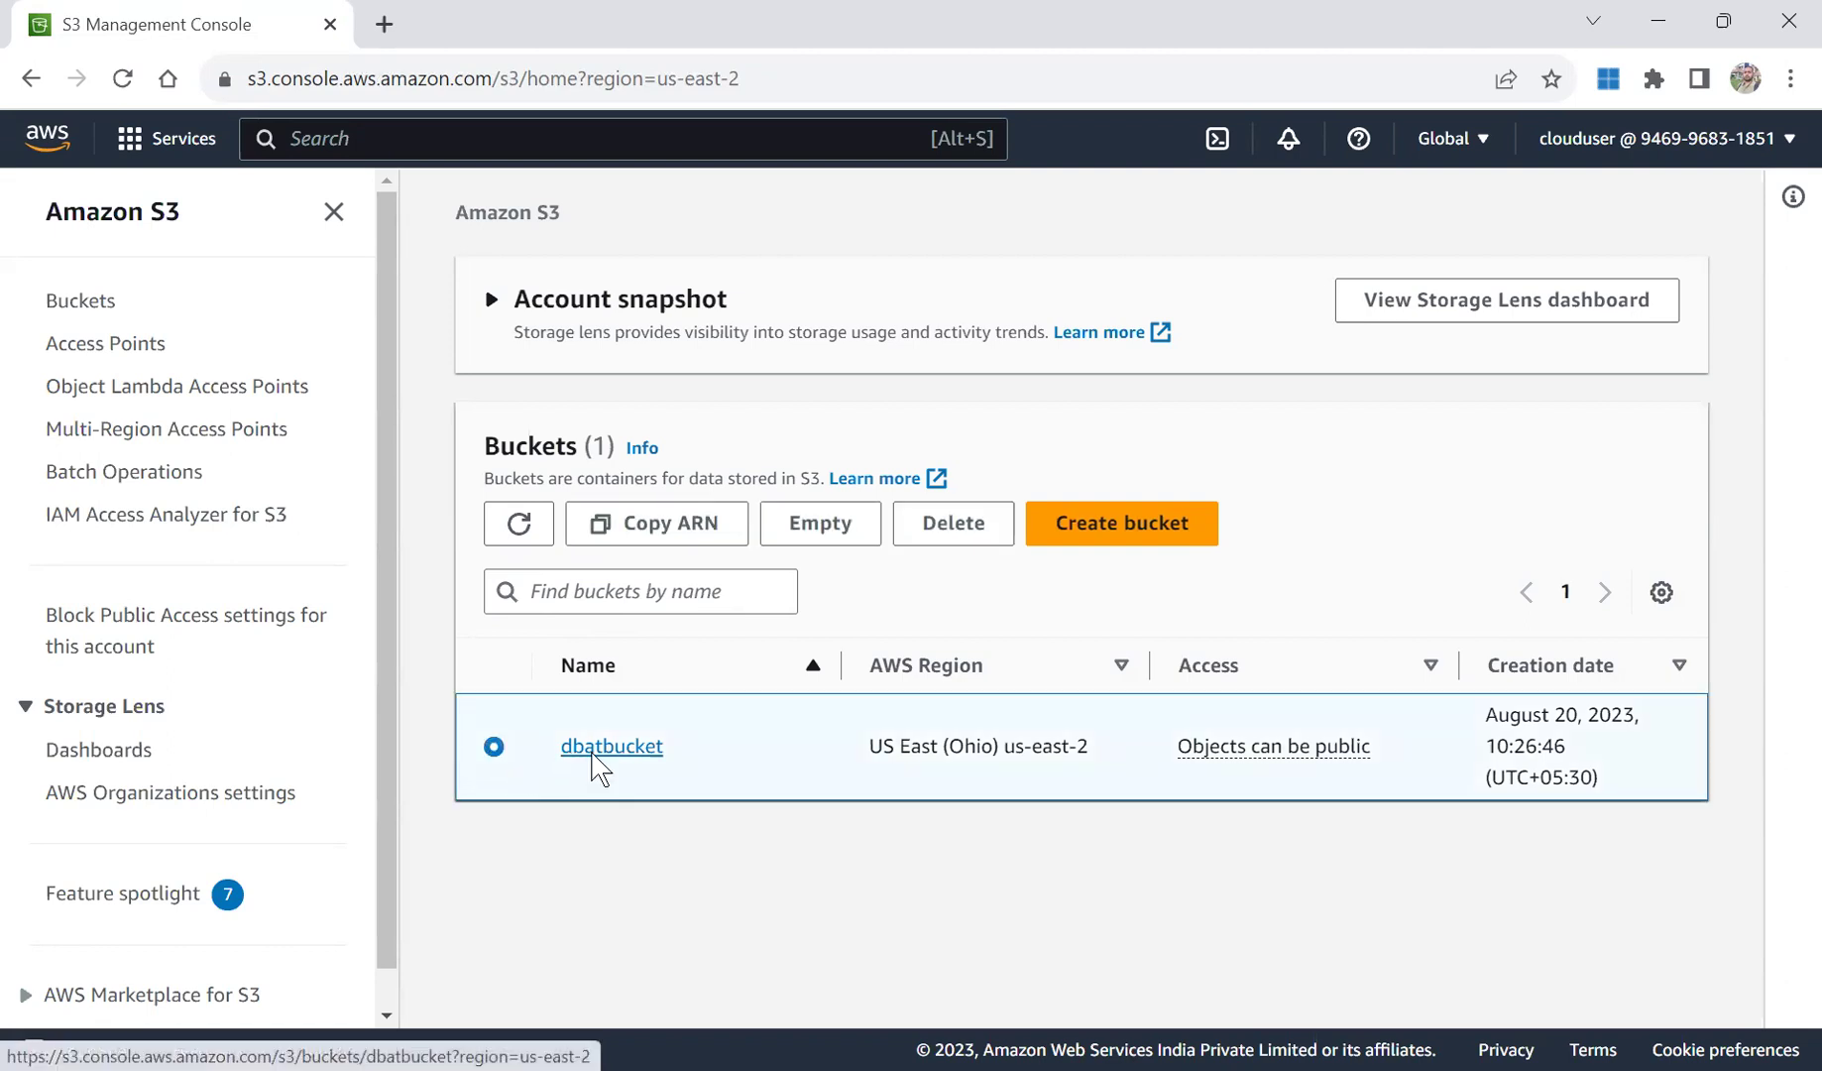
pyautogui.doubleClick(595, 752)
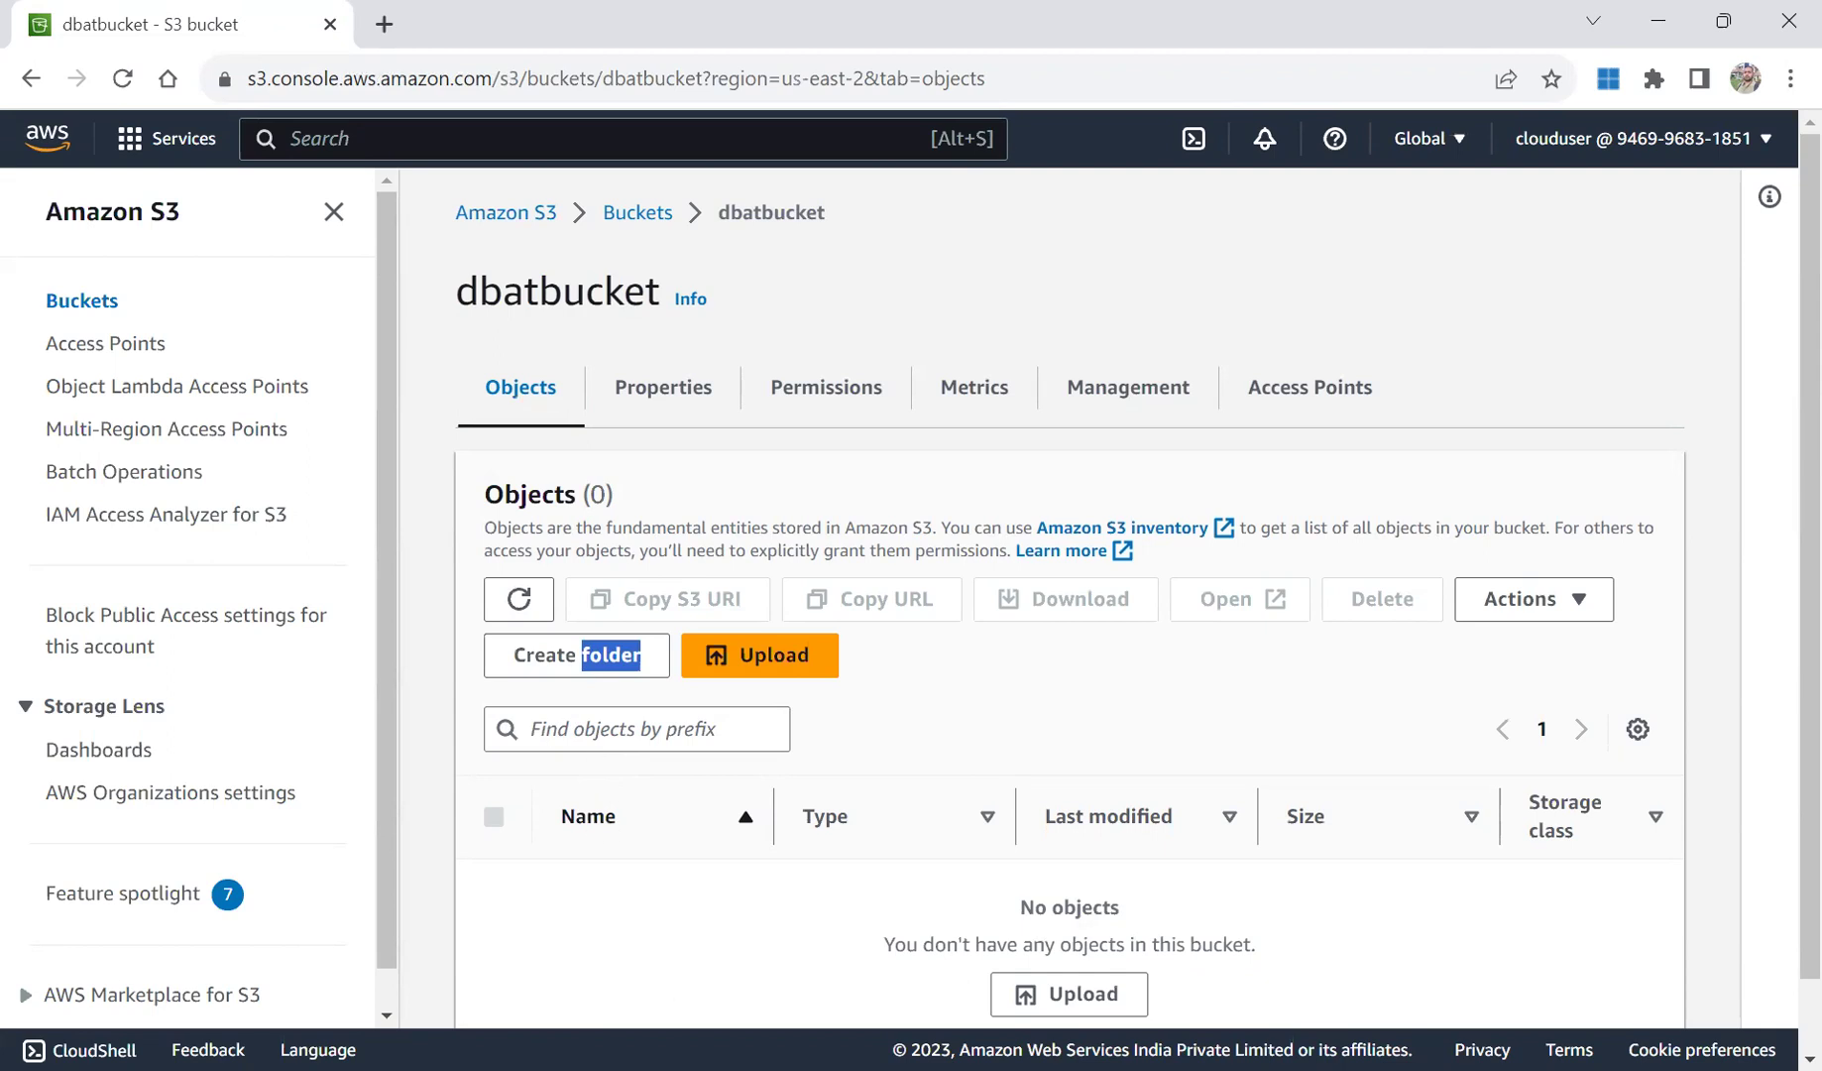
pyautogui.hotkey('alt', 'Tab')
# Browse the Database category of services and open the RDS dashboard.
pyautogui.click(182, 142)
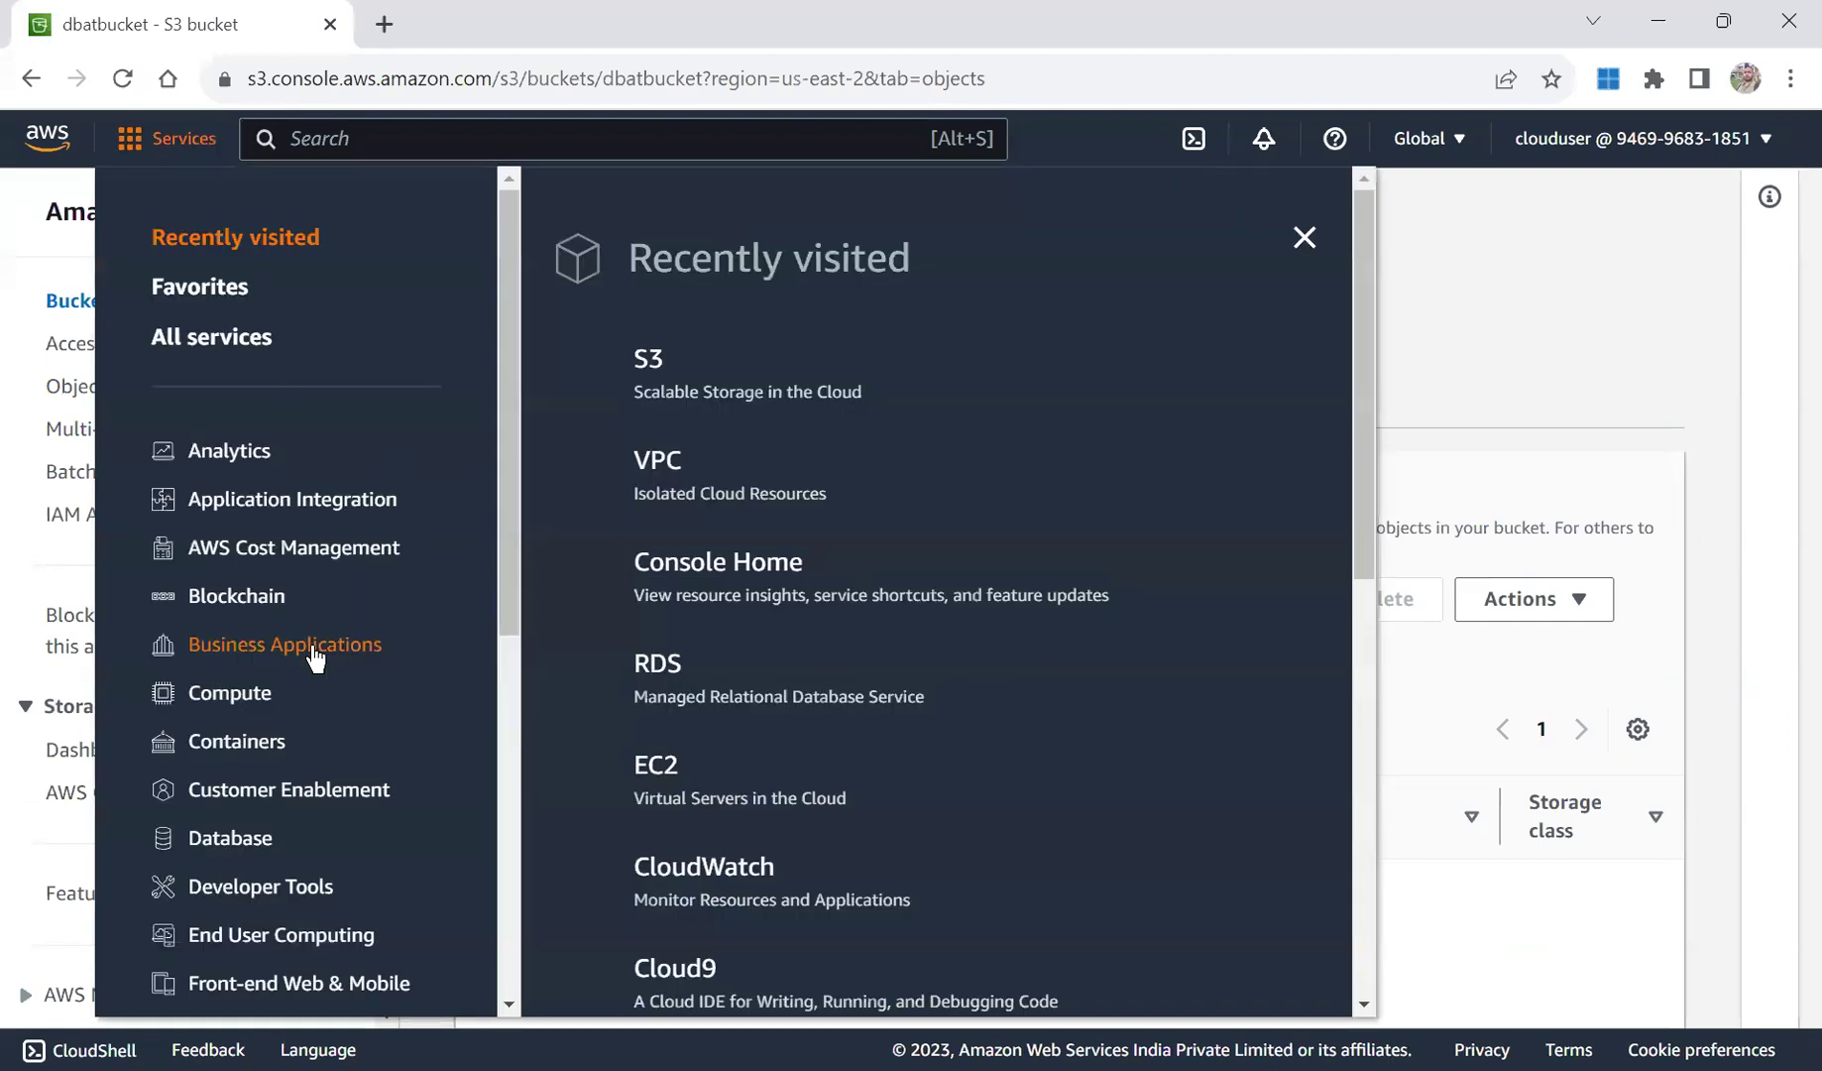
pyautogui.click(254, 841)
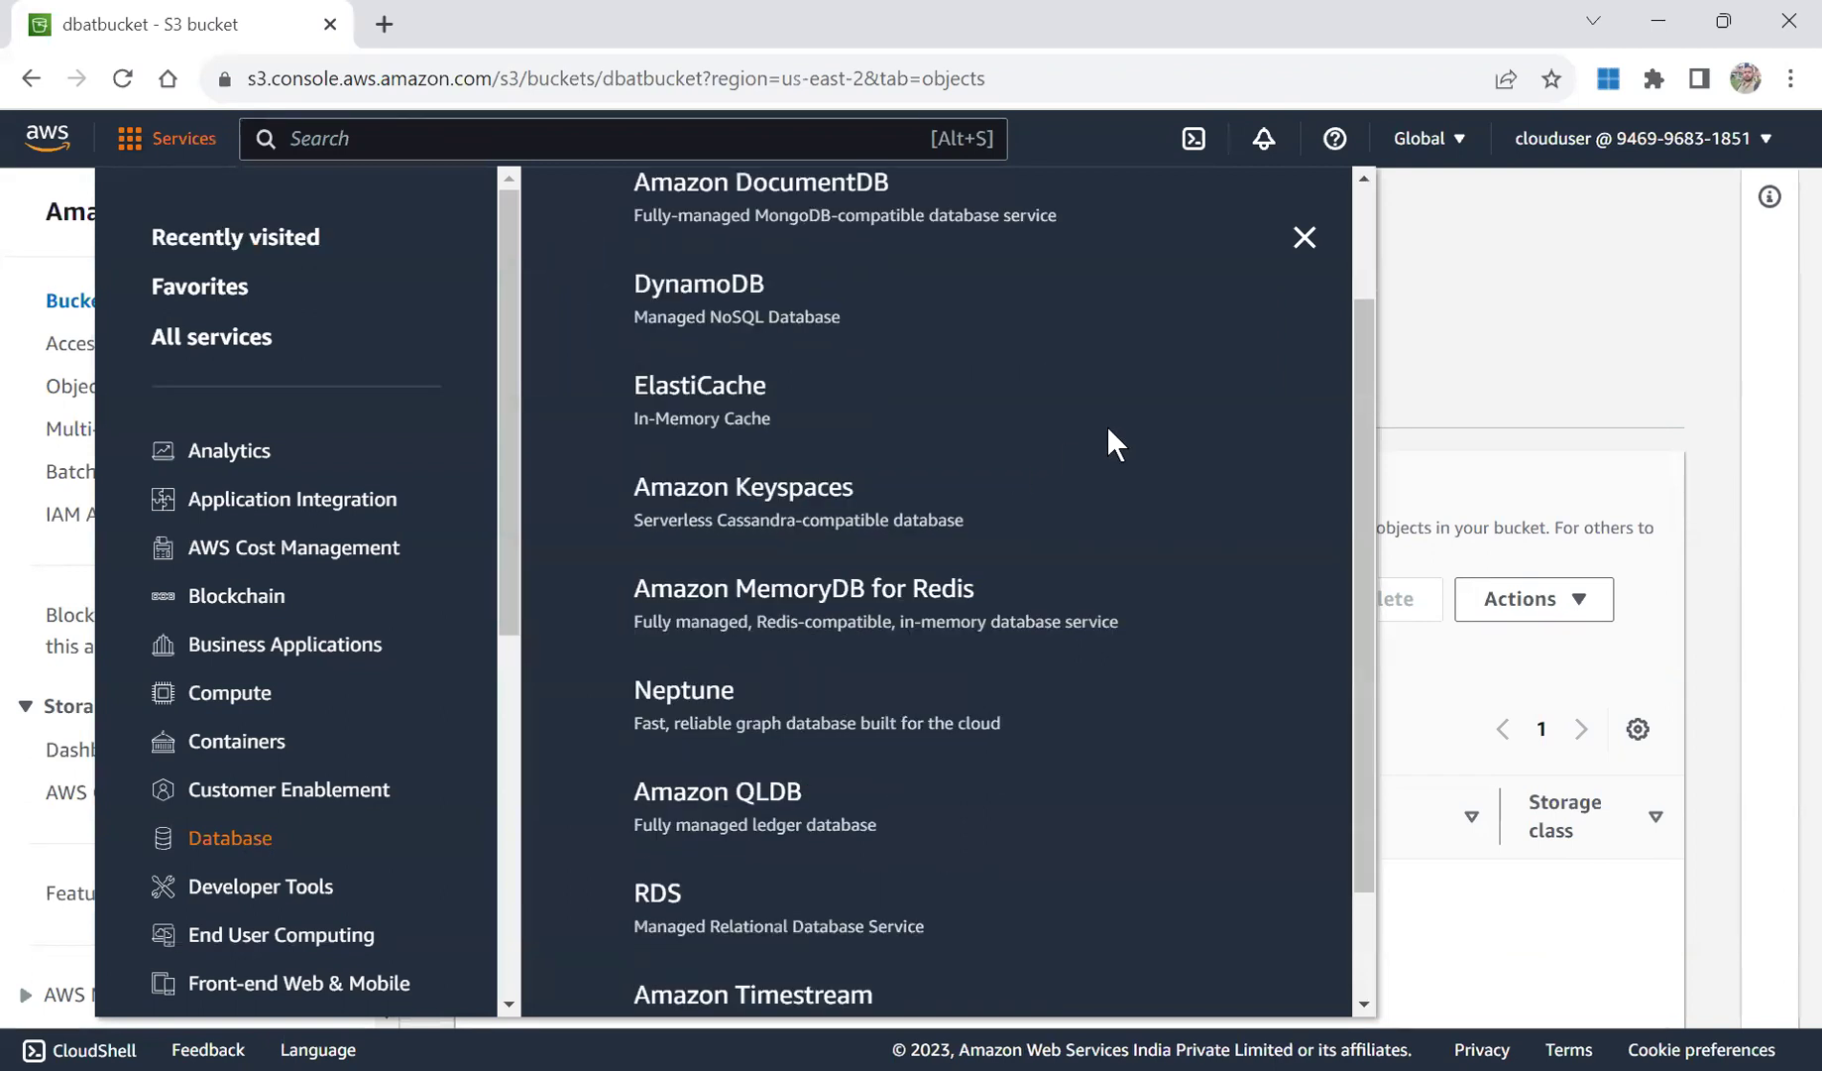
pyautogui.moveTo(1375, 432); pyautogui.dragTo(1359, 310)
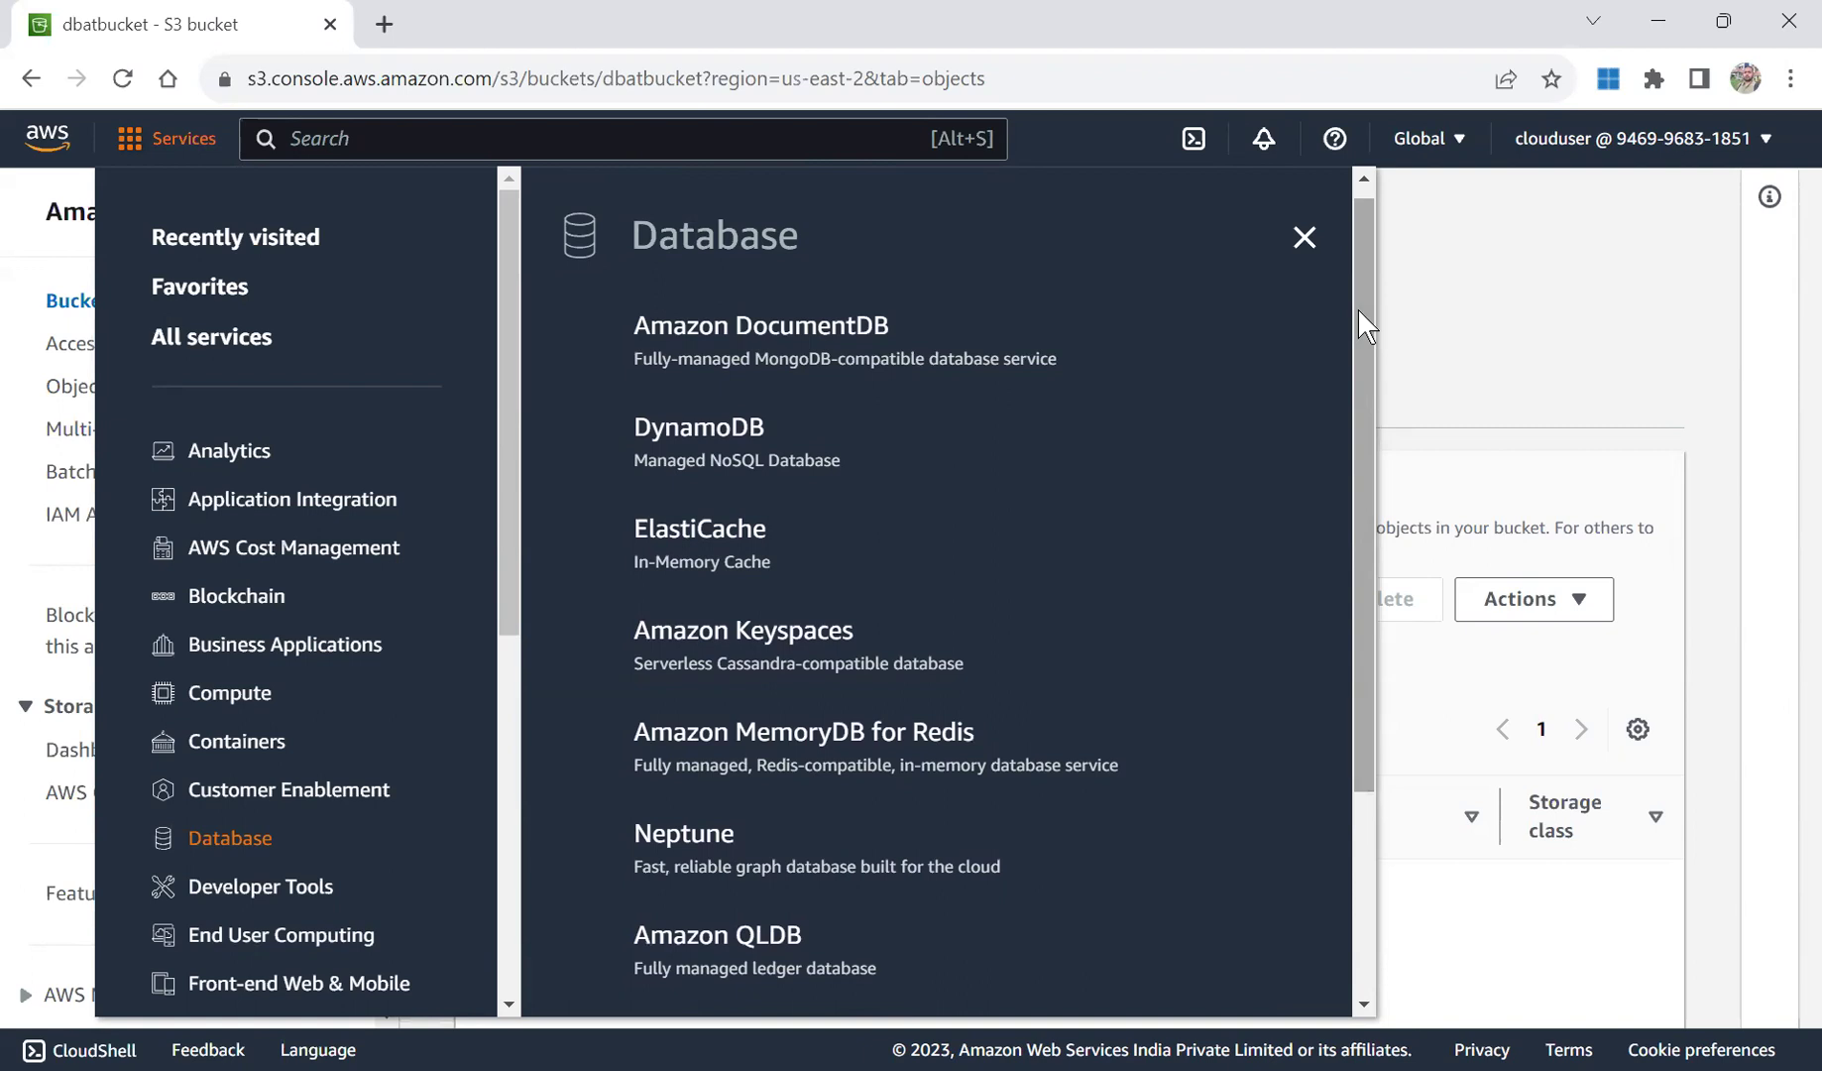
pyautogui.moveTo(1359, 312); pyautogui.dragTo(1380, 531)
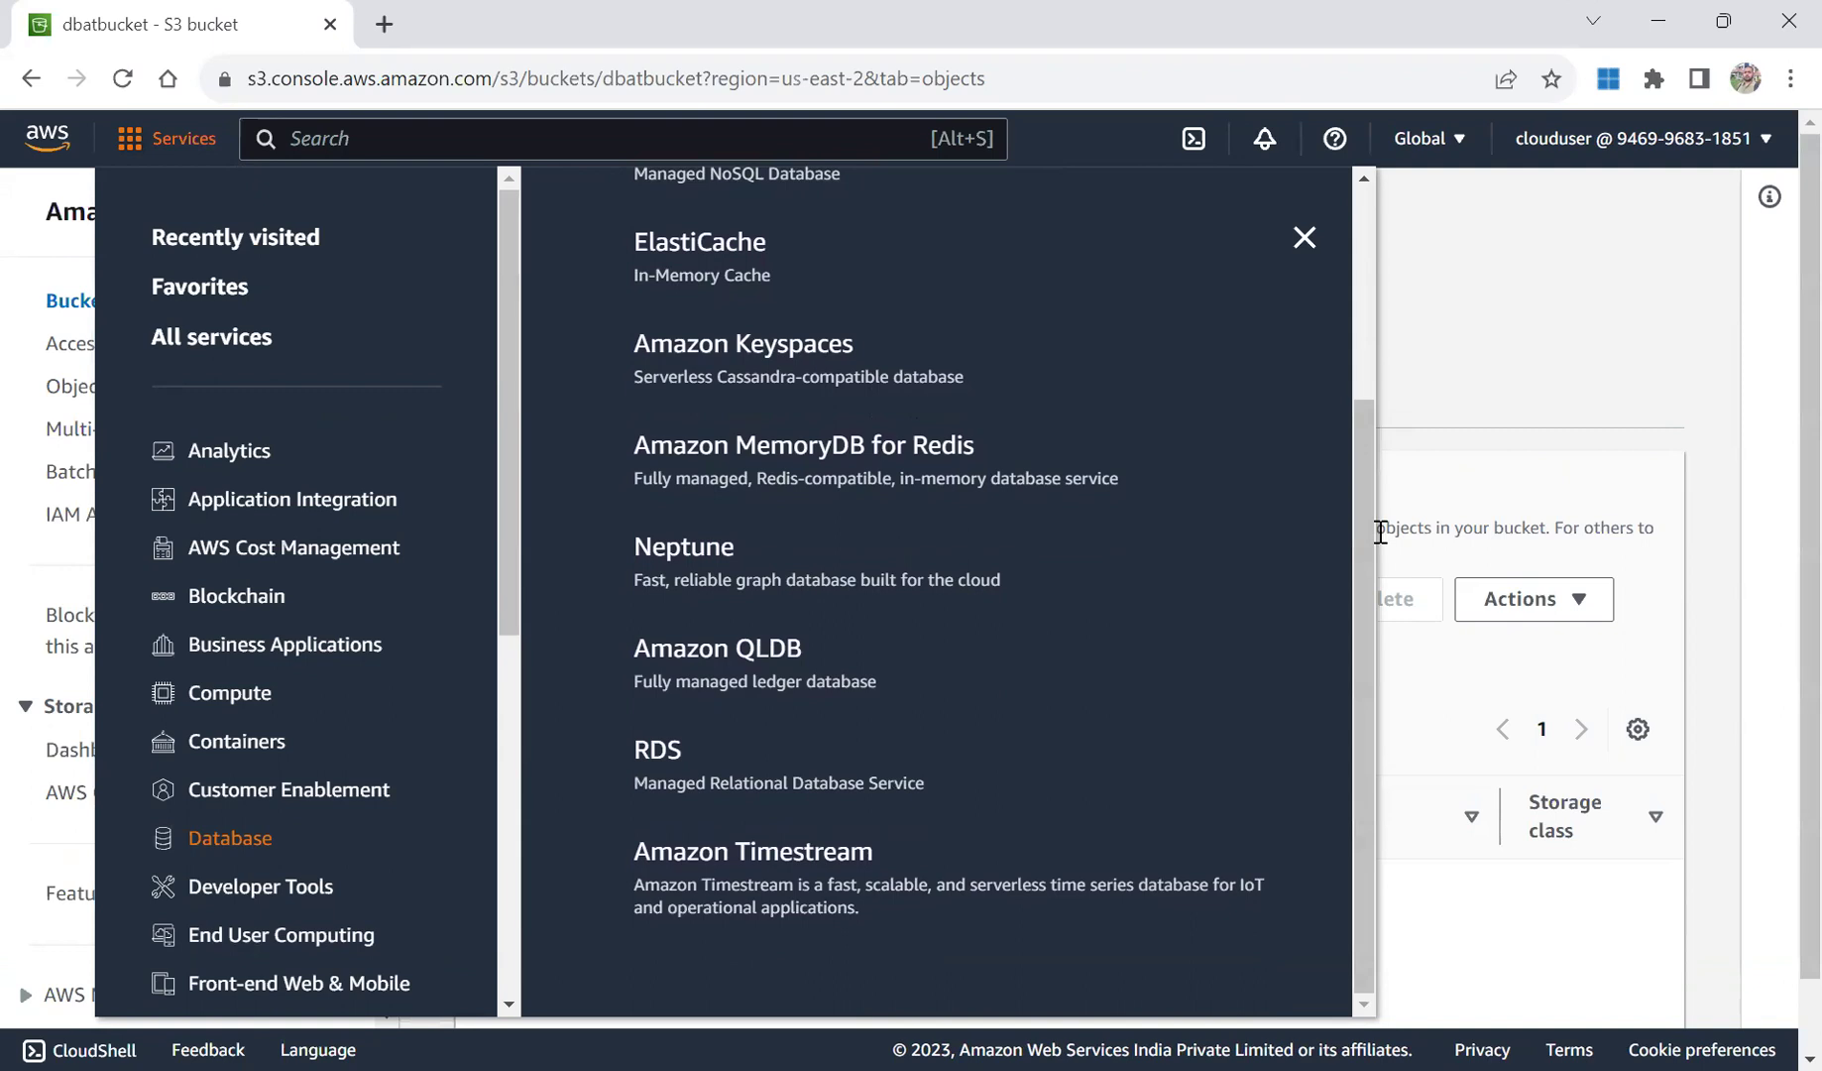
pyautogui.click(657, 751)
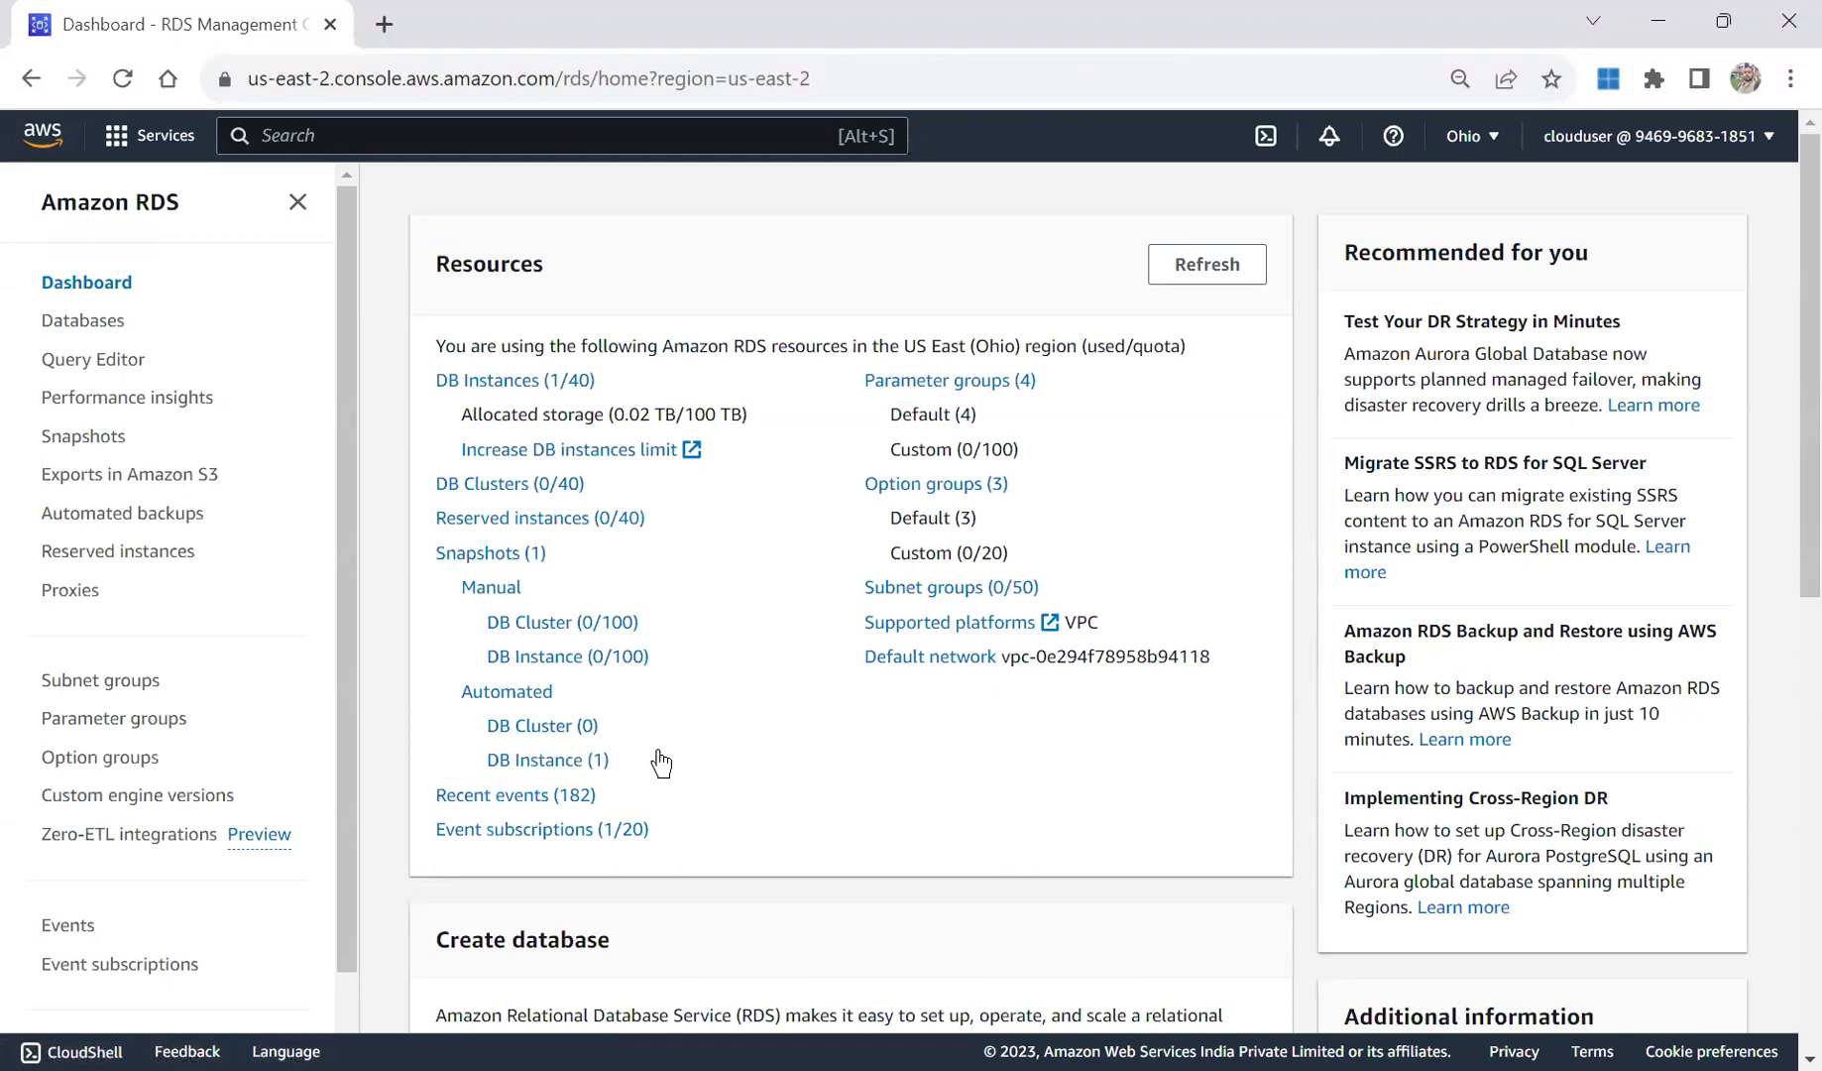
# Open the list of RDS DB instances and examine the engine of the existing mydb instance.
pyautogui.click(510, 383)
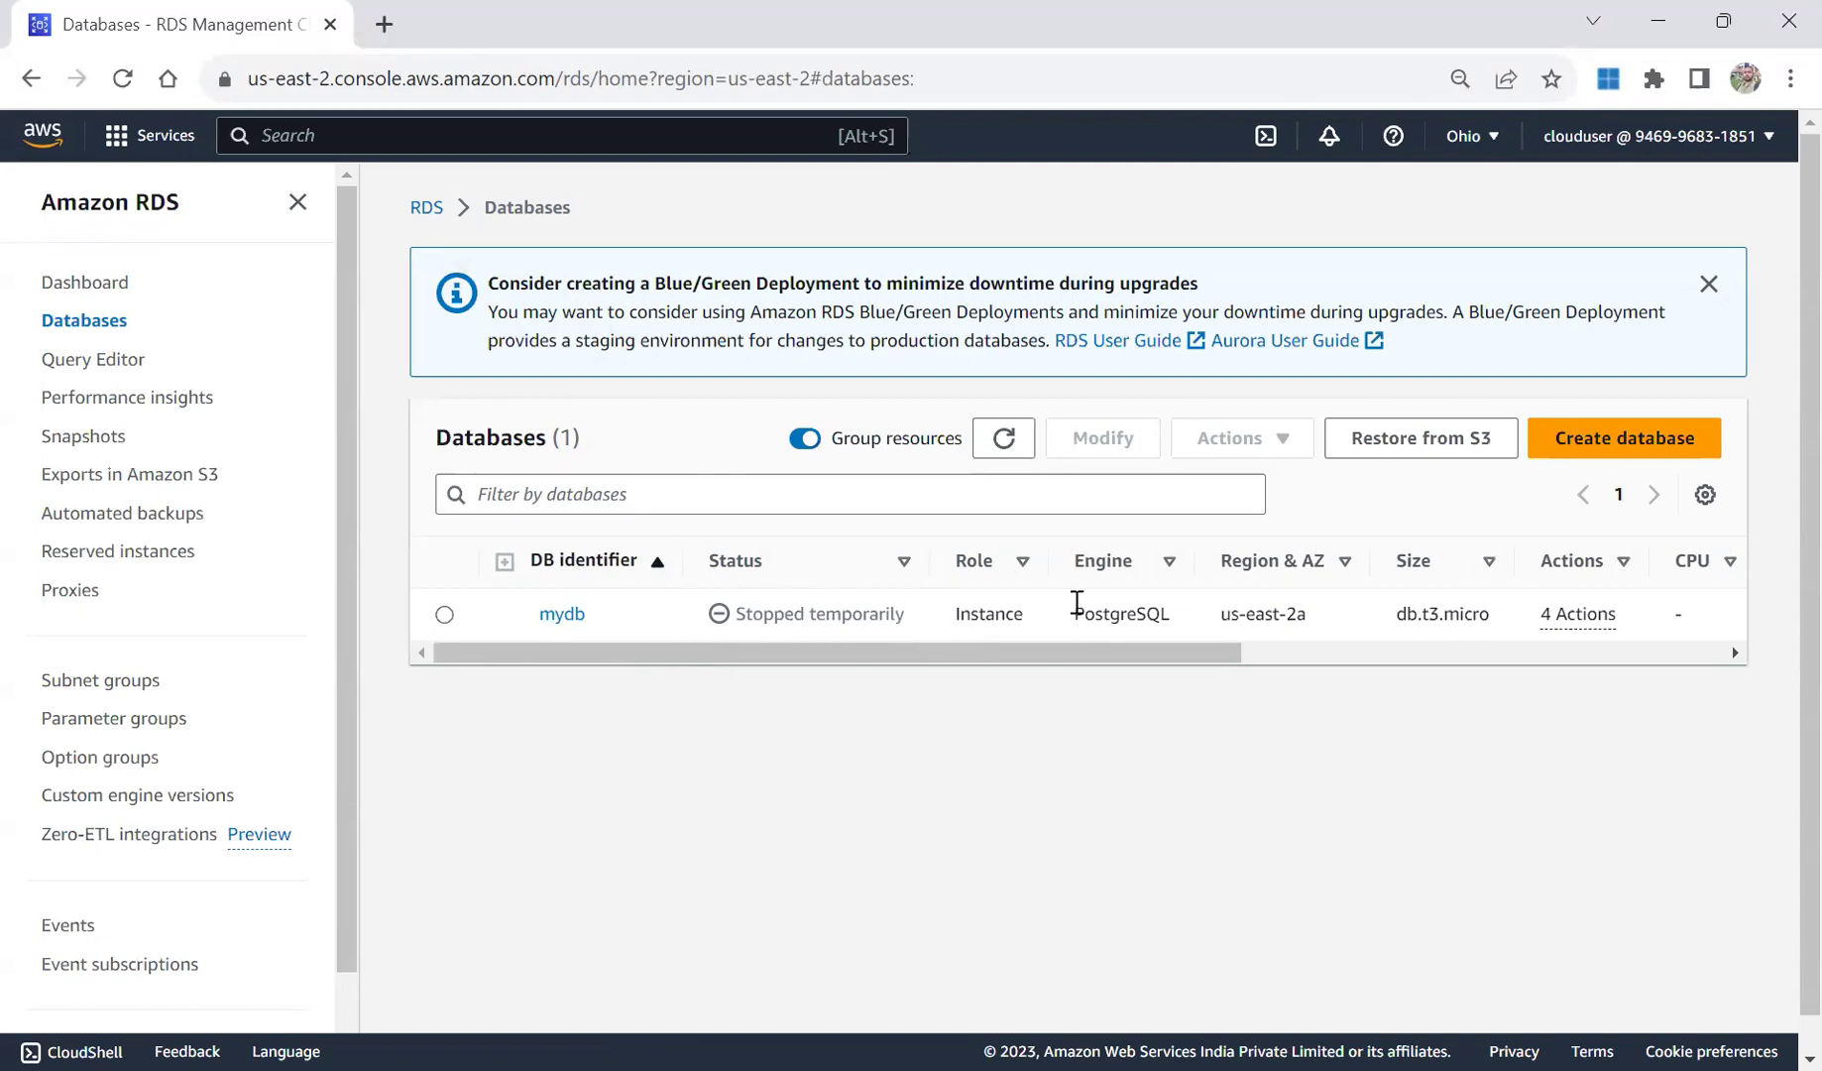
pyautogui.moveTo(1076, 612); pyautogui.dragTo(891, 690)
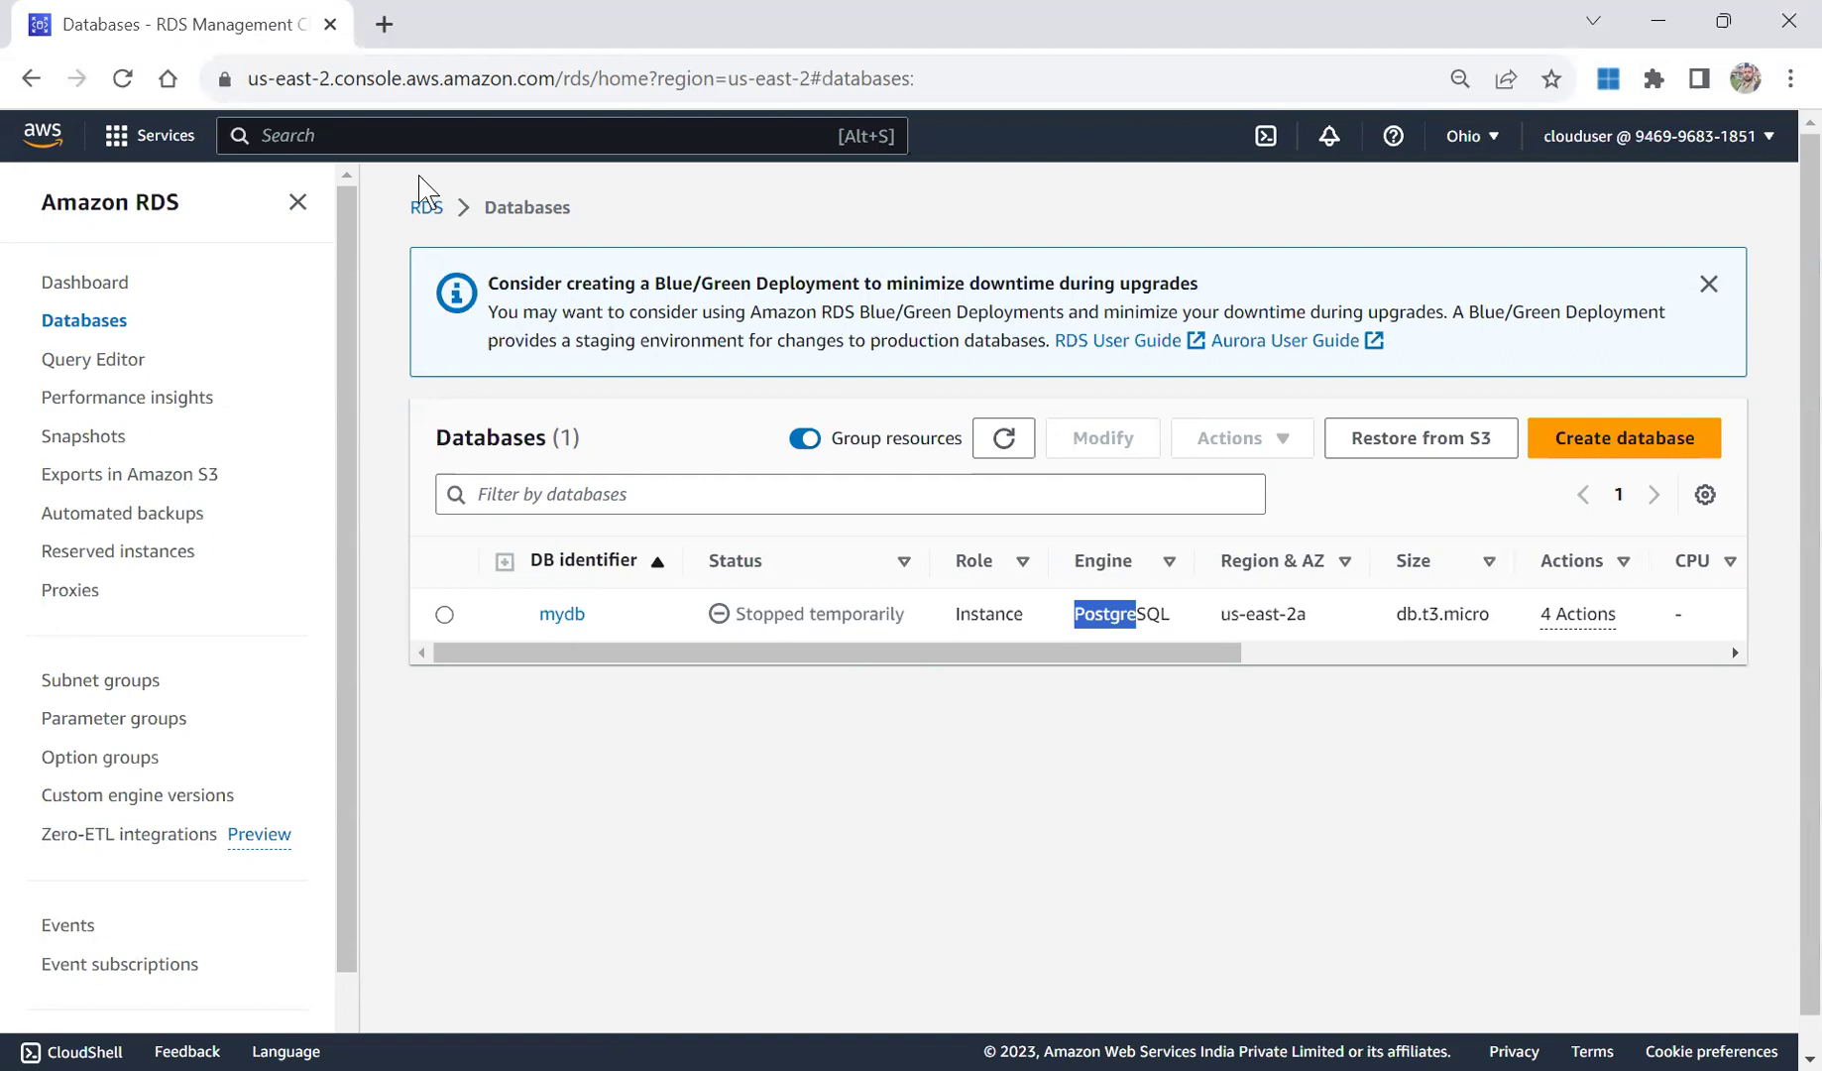
pyautogui.click(428, 213)
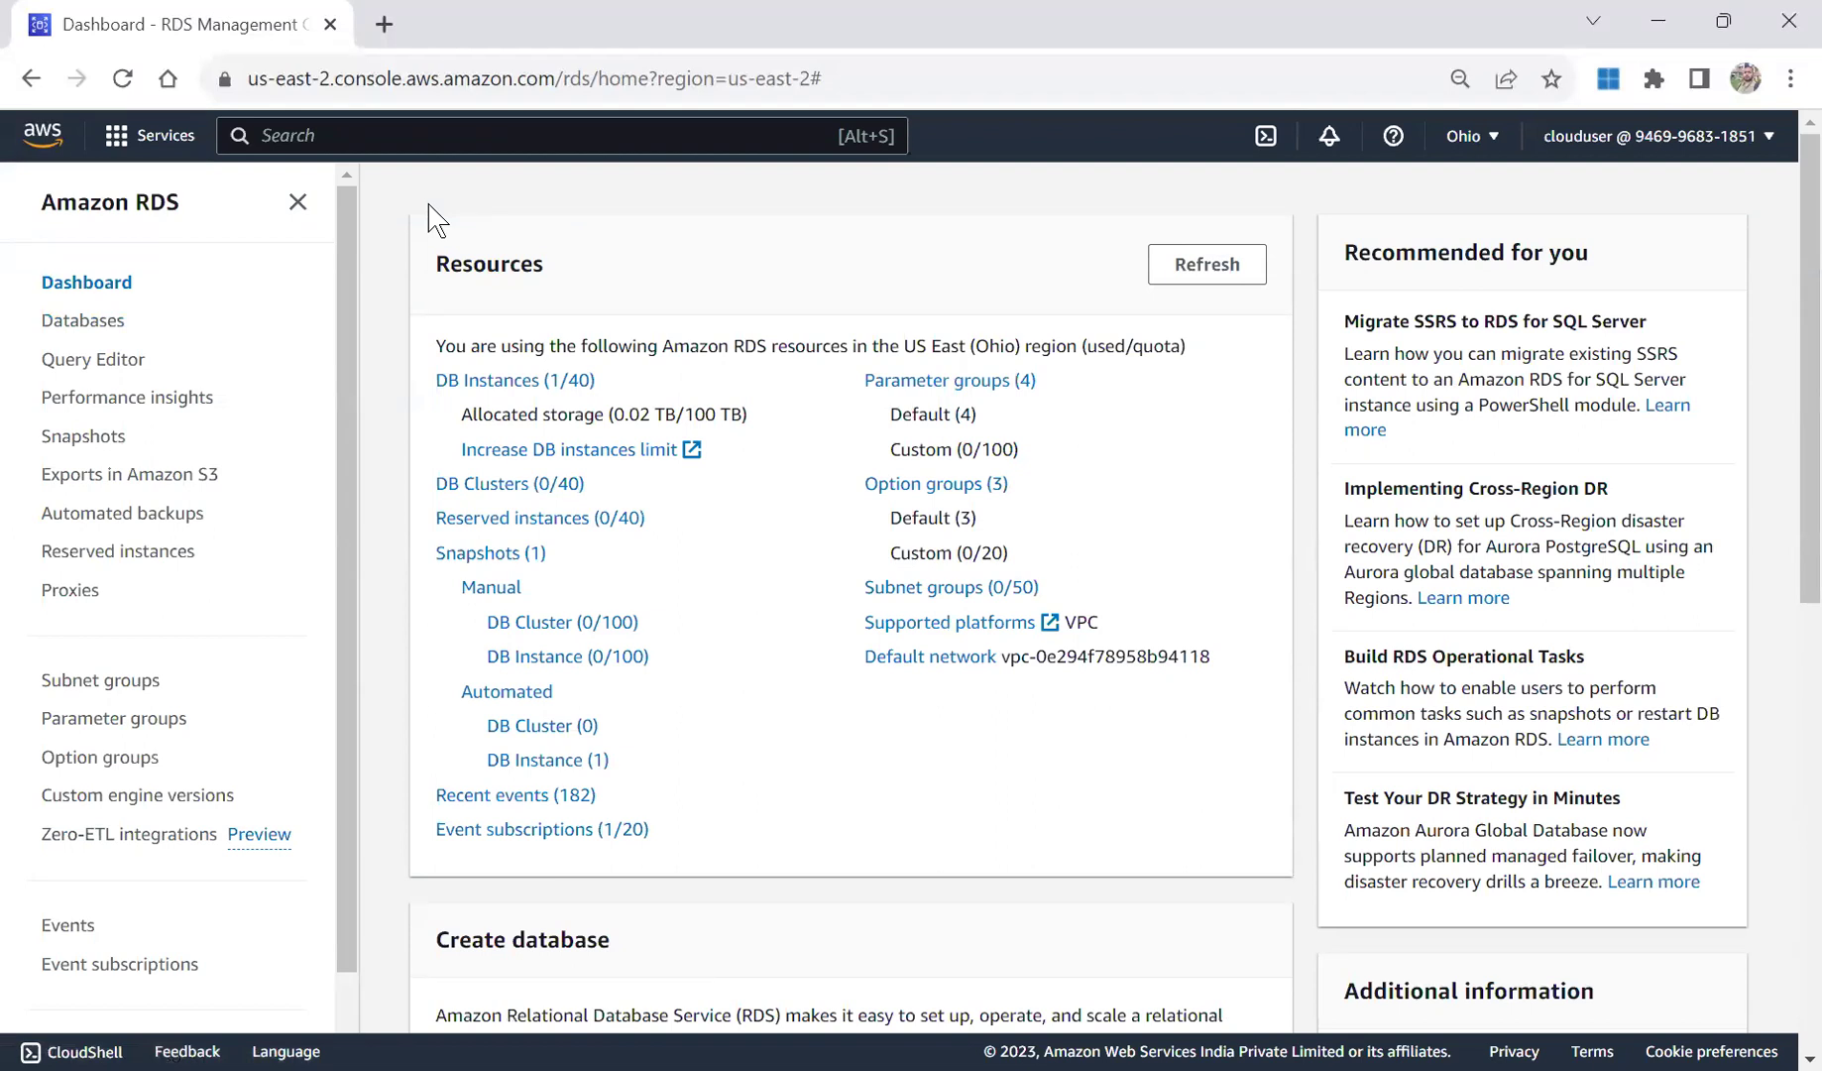
pyautogui.click(508, 384)
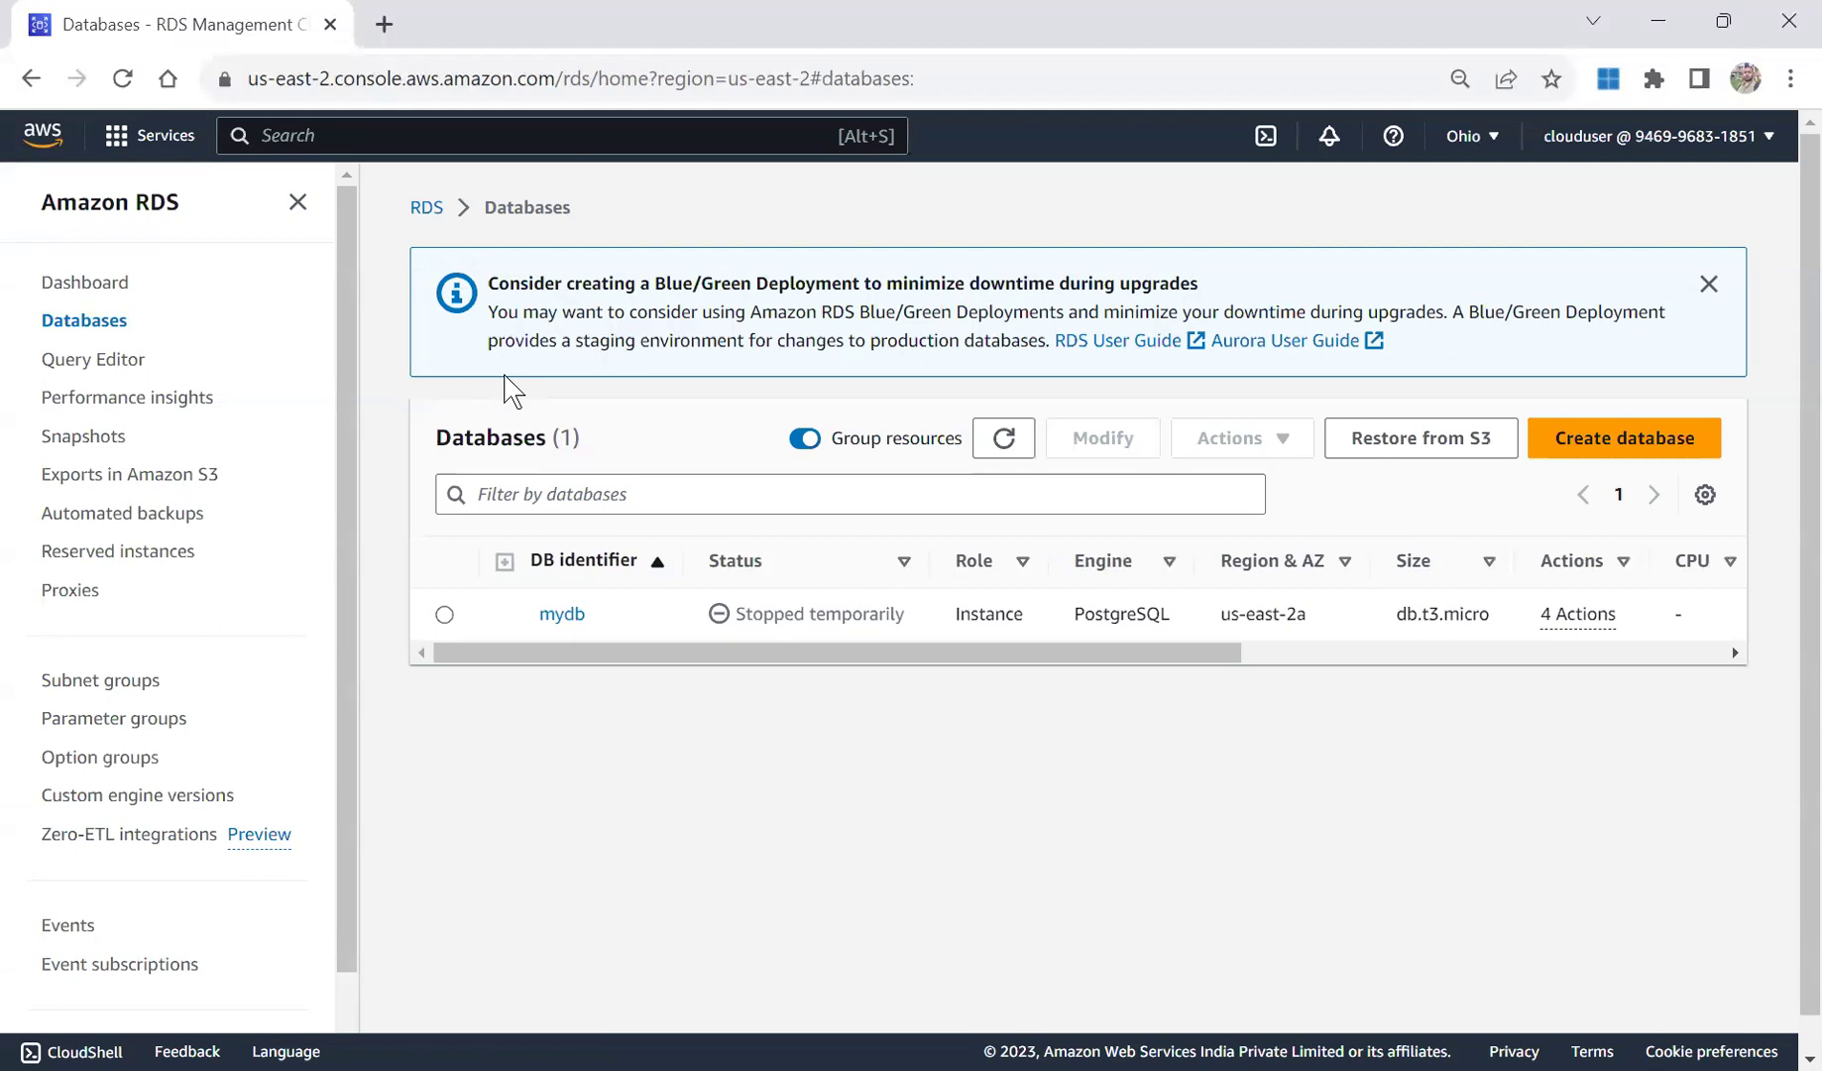
# Start creating a new RDS database and review the available creation methods and engine types.
pyautogui.click(1646, 437)
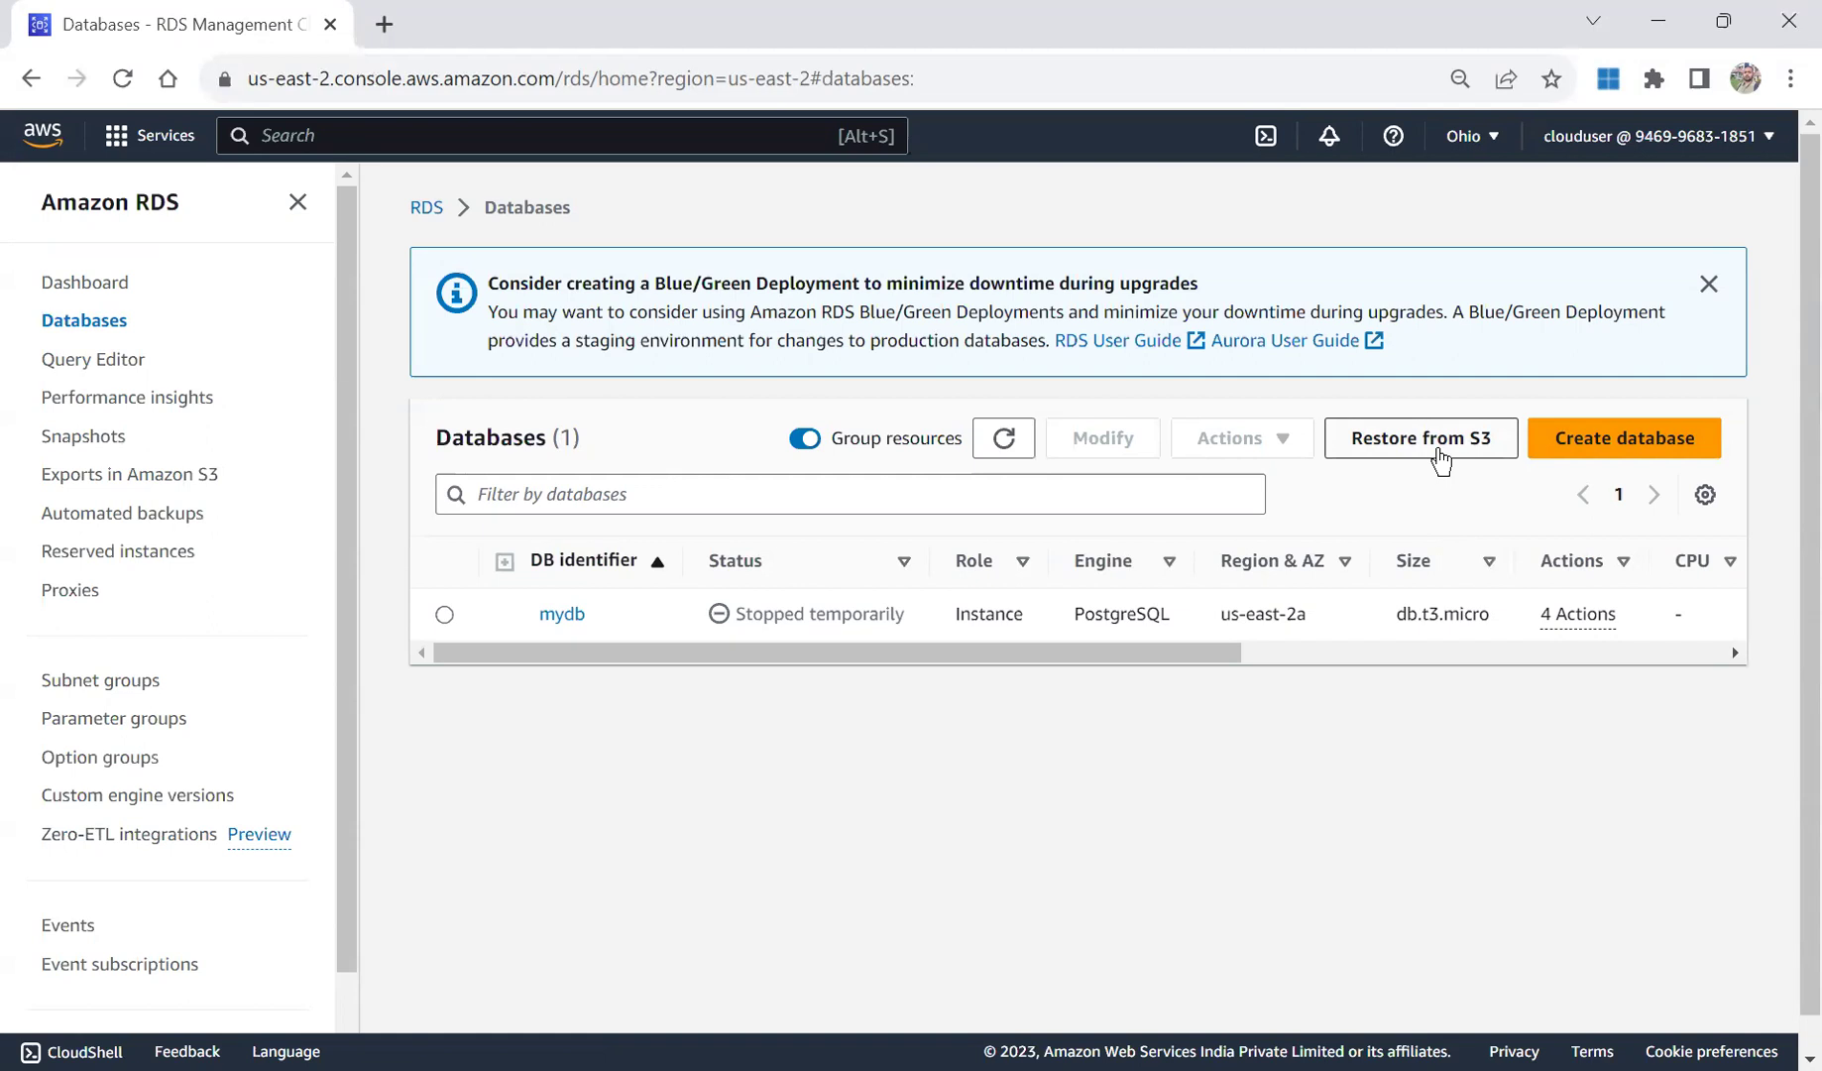
pyautogui.click(1655, 458)
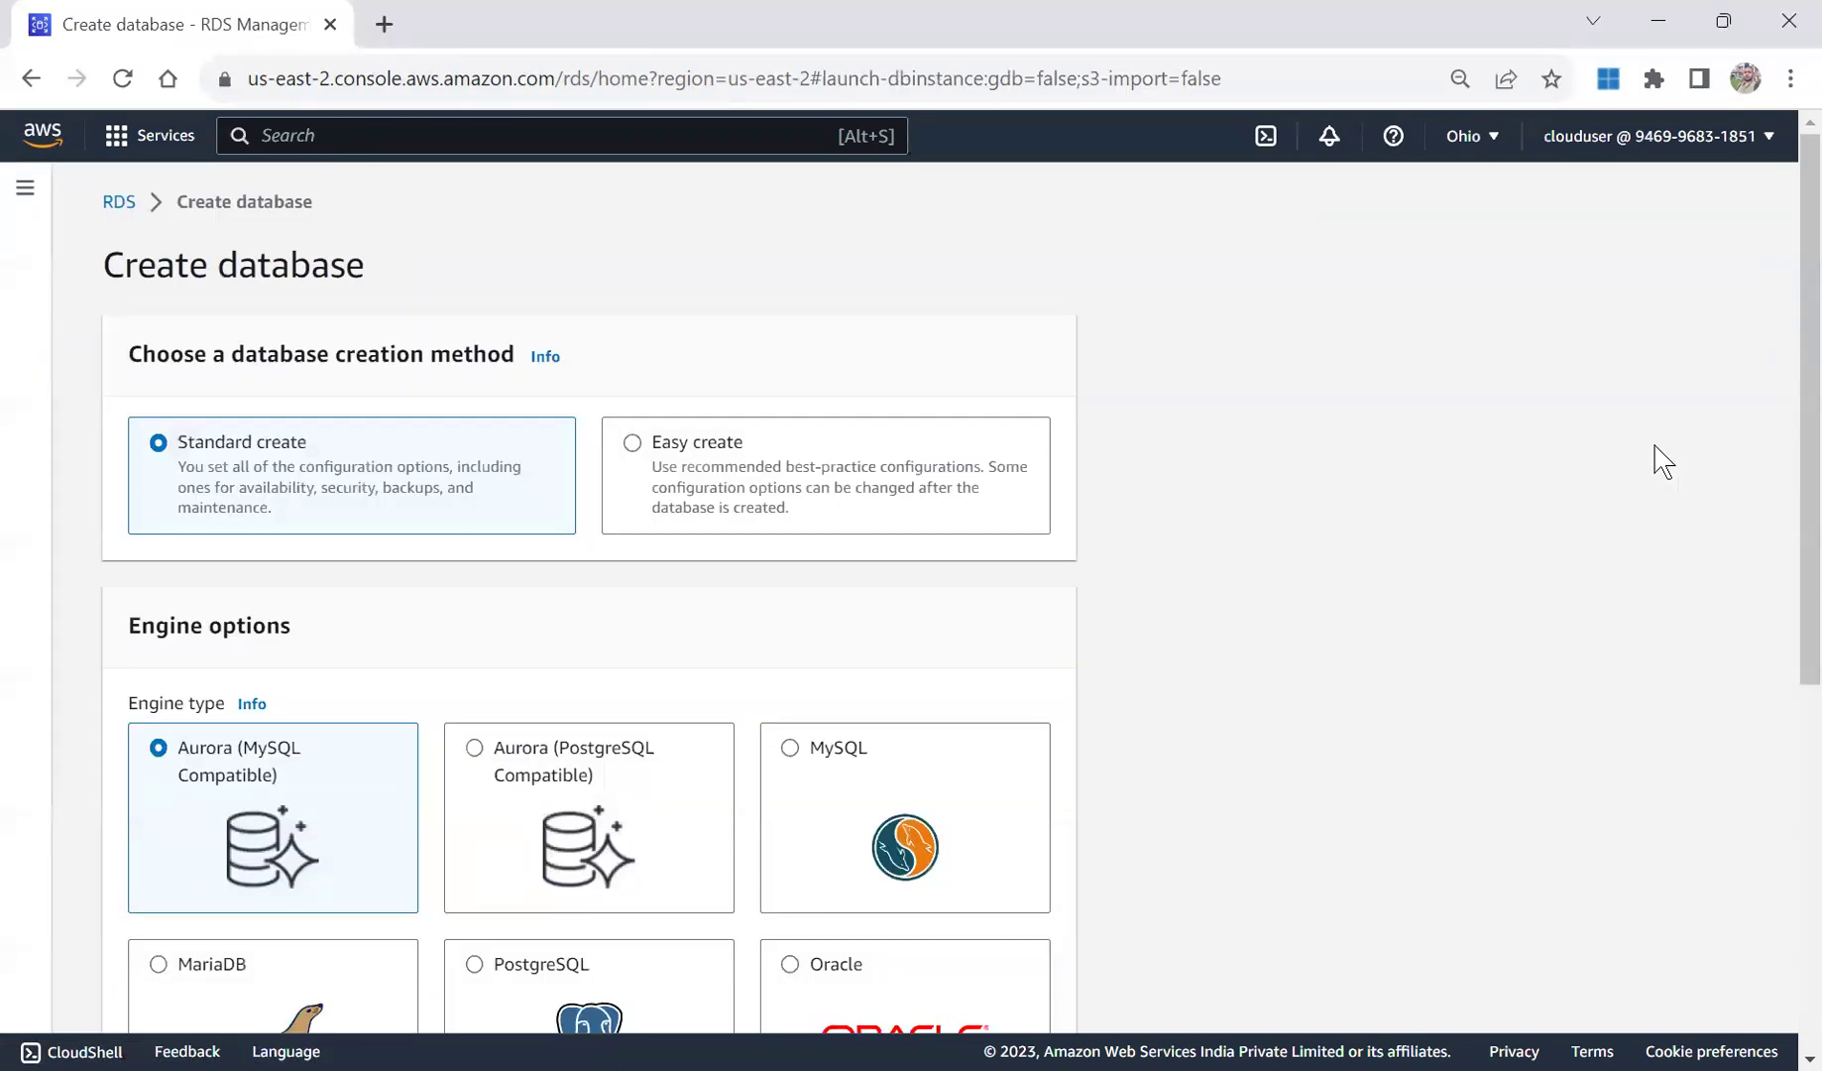
pyautogui.scroll(-3, 1796, 525)
pyautogui.scroll(1, 1794, 520)
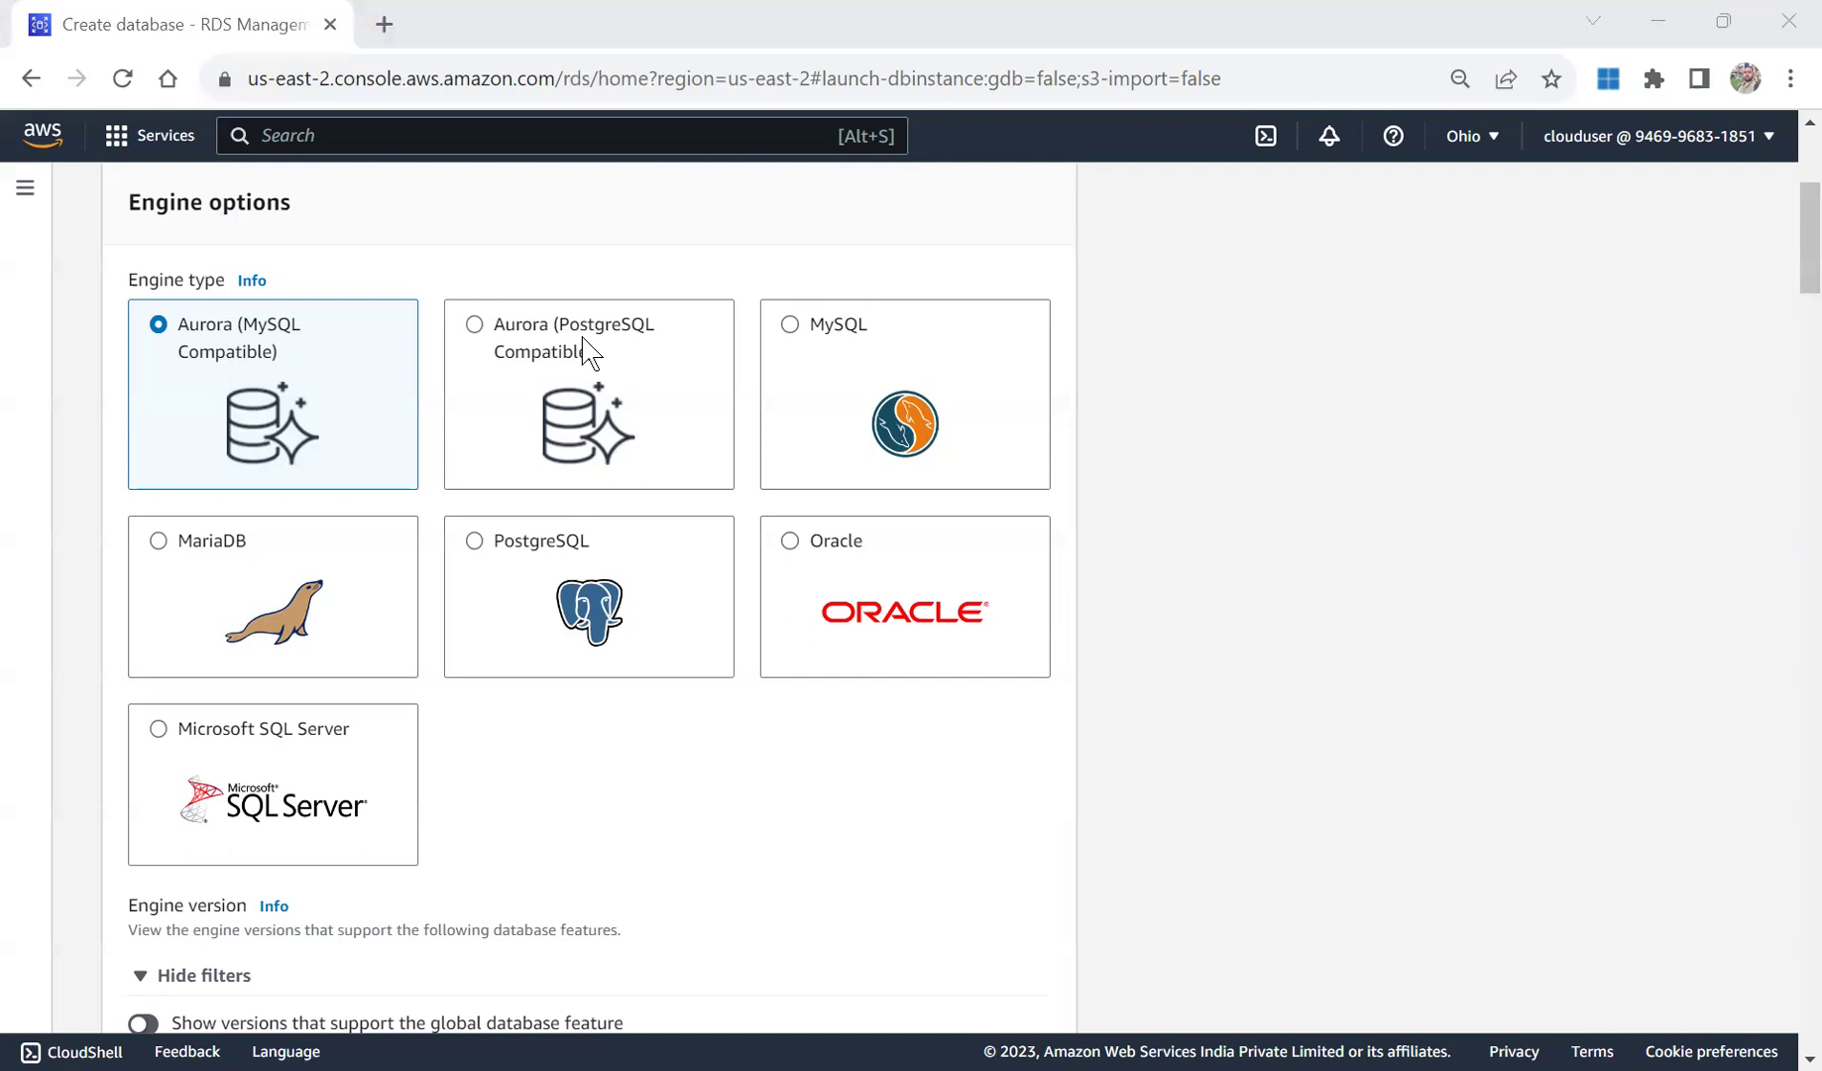
pyautogui.moveTo(1801, 232); pyautogui.dragTo(1800, 183)
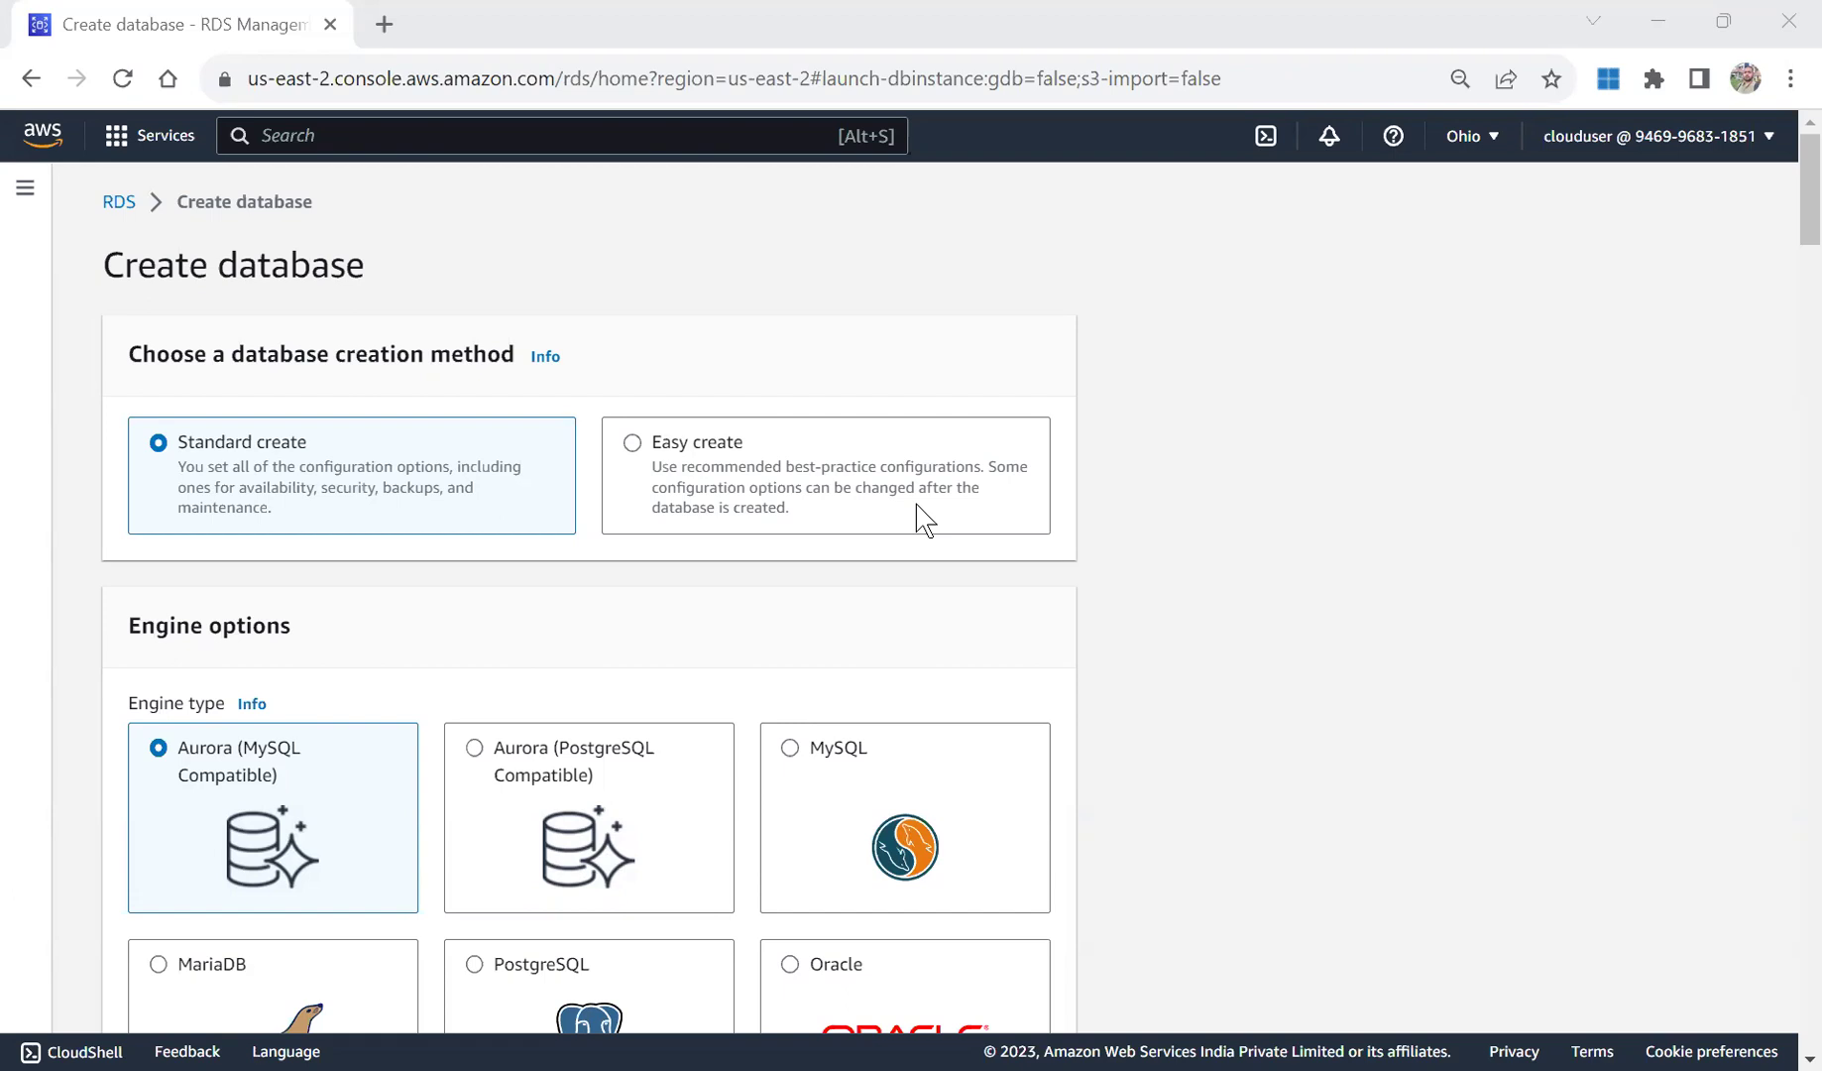
pyautogui.click(1793, 254)
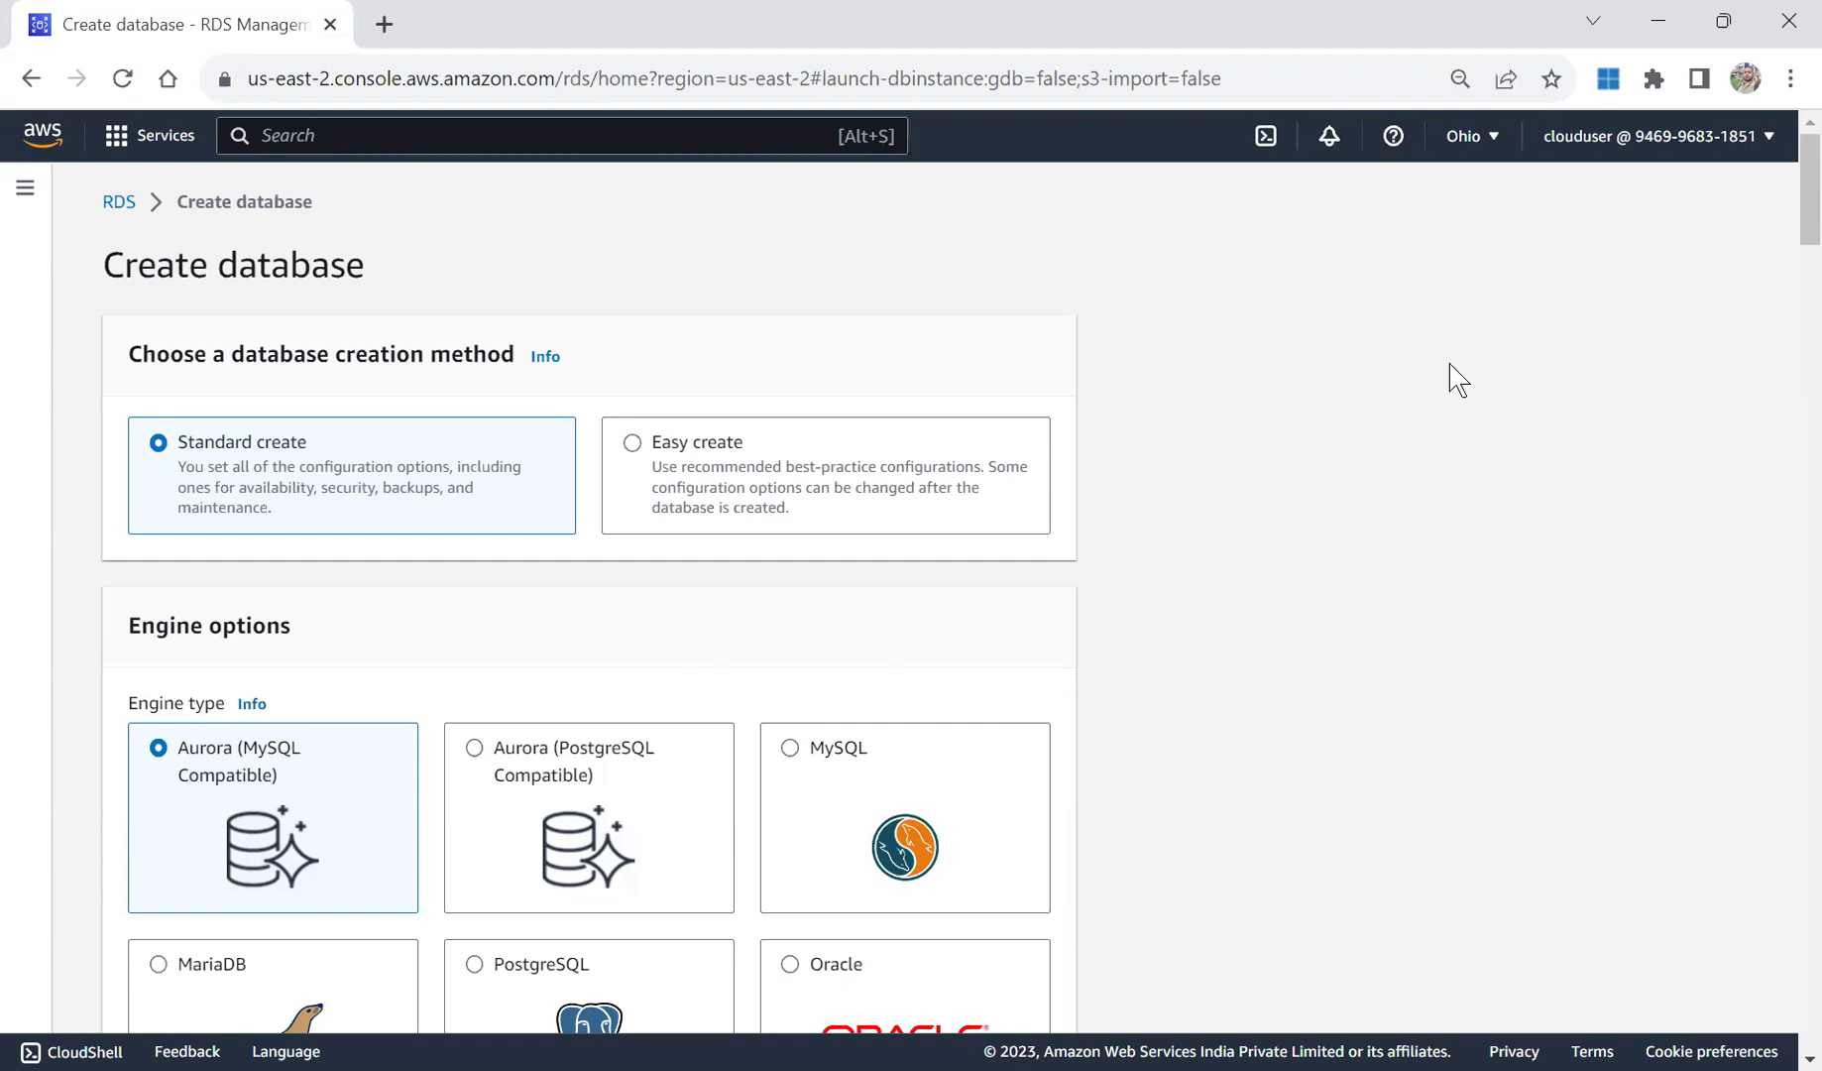
# Select MySQL as the engine type, read through its description and close the description.
pyautogui.click(790, 750)
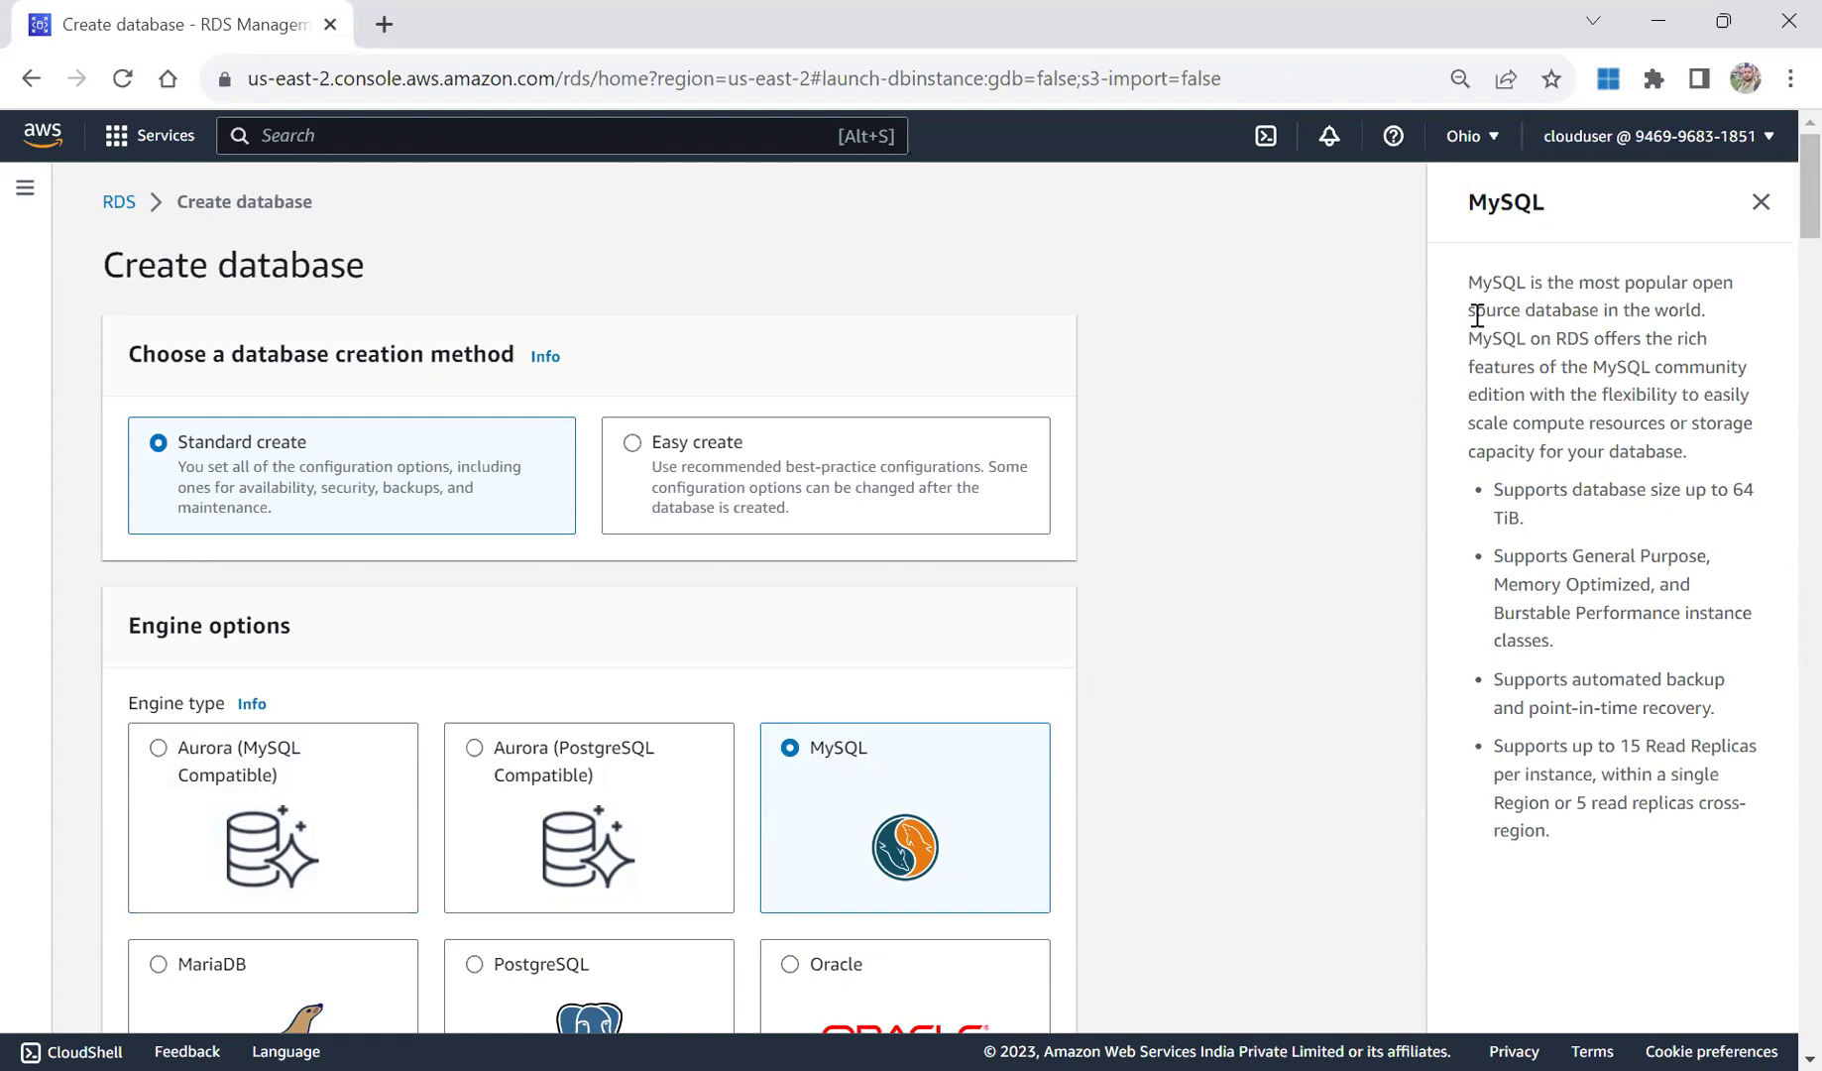
pyautogui.moveTo(1484, 283); pyautogui.dragTo(1732, 375)
pyautogui.moveTo(1577, 397); pyautogui.dragTo(1601, 395)
pyautogui.click(1760, 203)
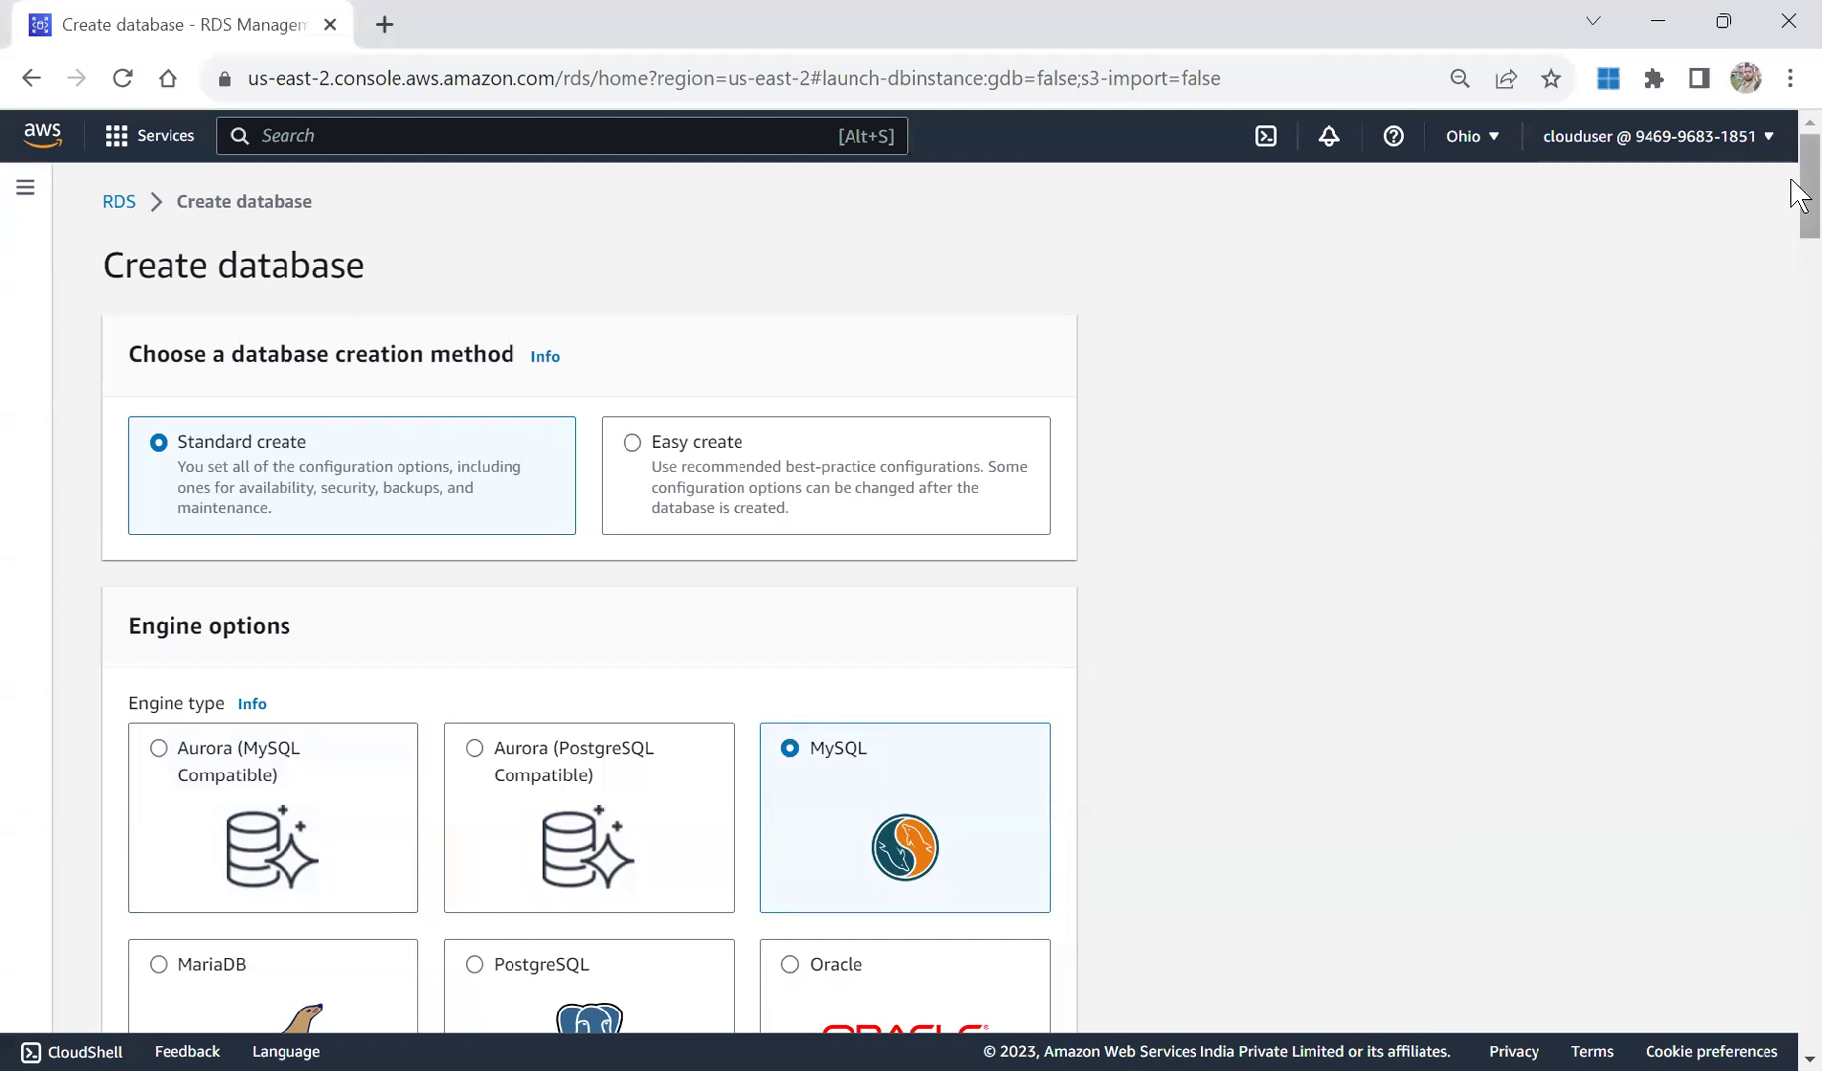
# Set the engine version to MySQL 8.0.34.
pyautogui.moveTo(1802, 203); pyautogui.dragTo(1800, 310)
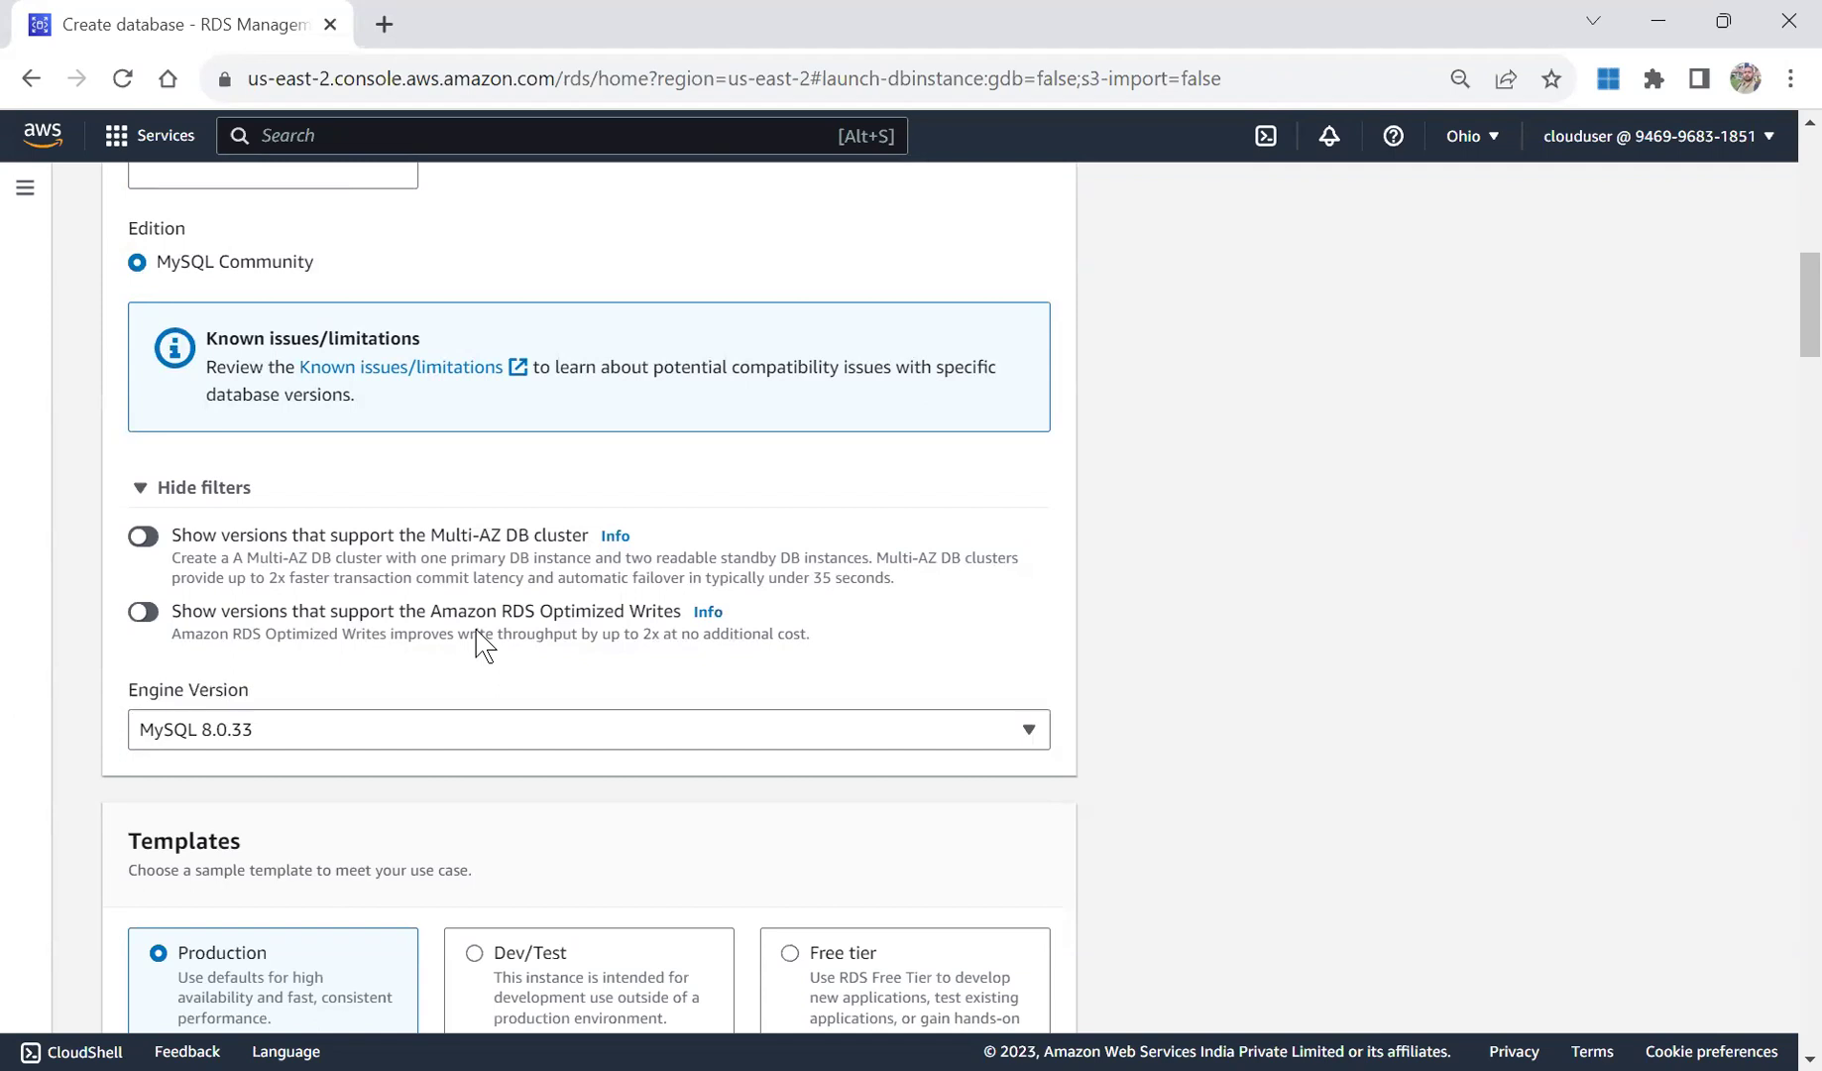
pyautogui.click(489, 727)
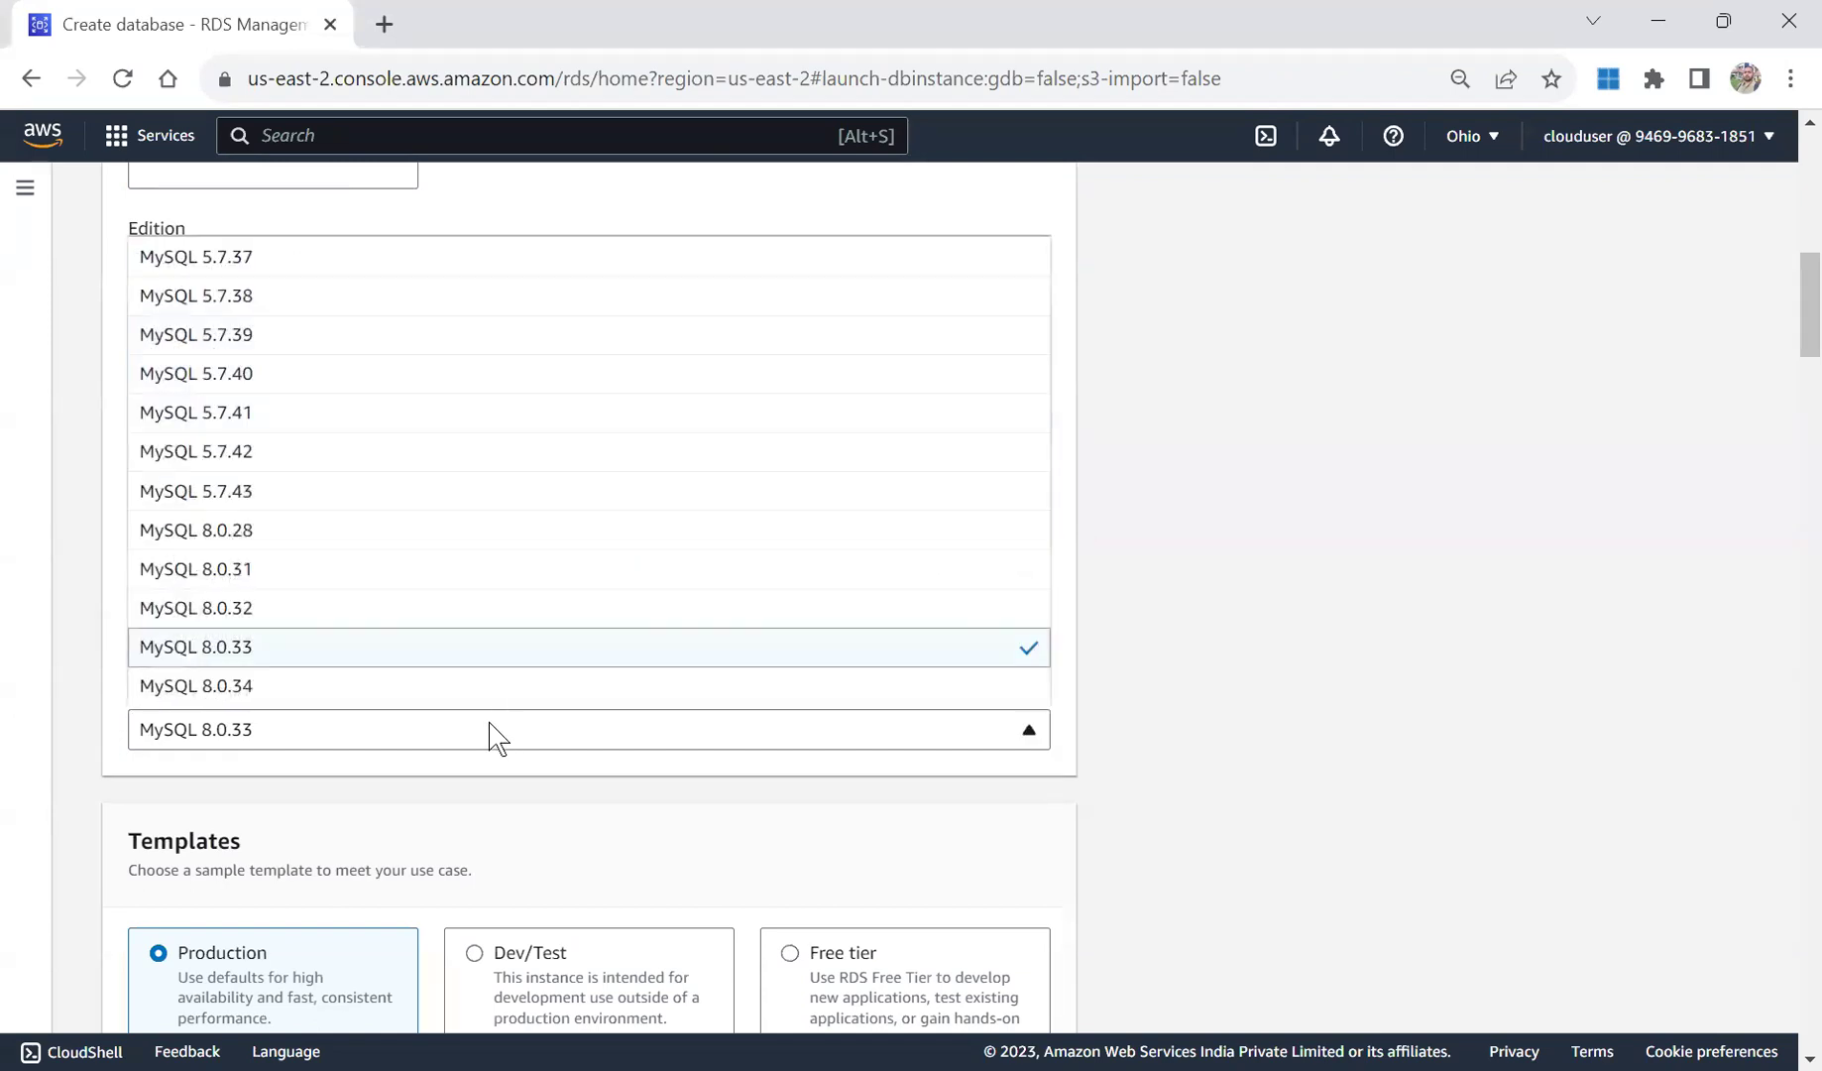
pyautogui.click(366, 699)
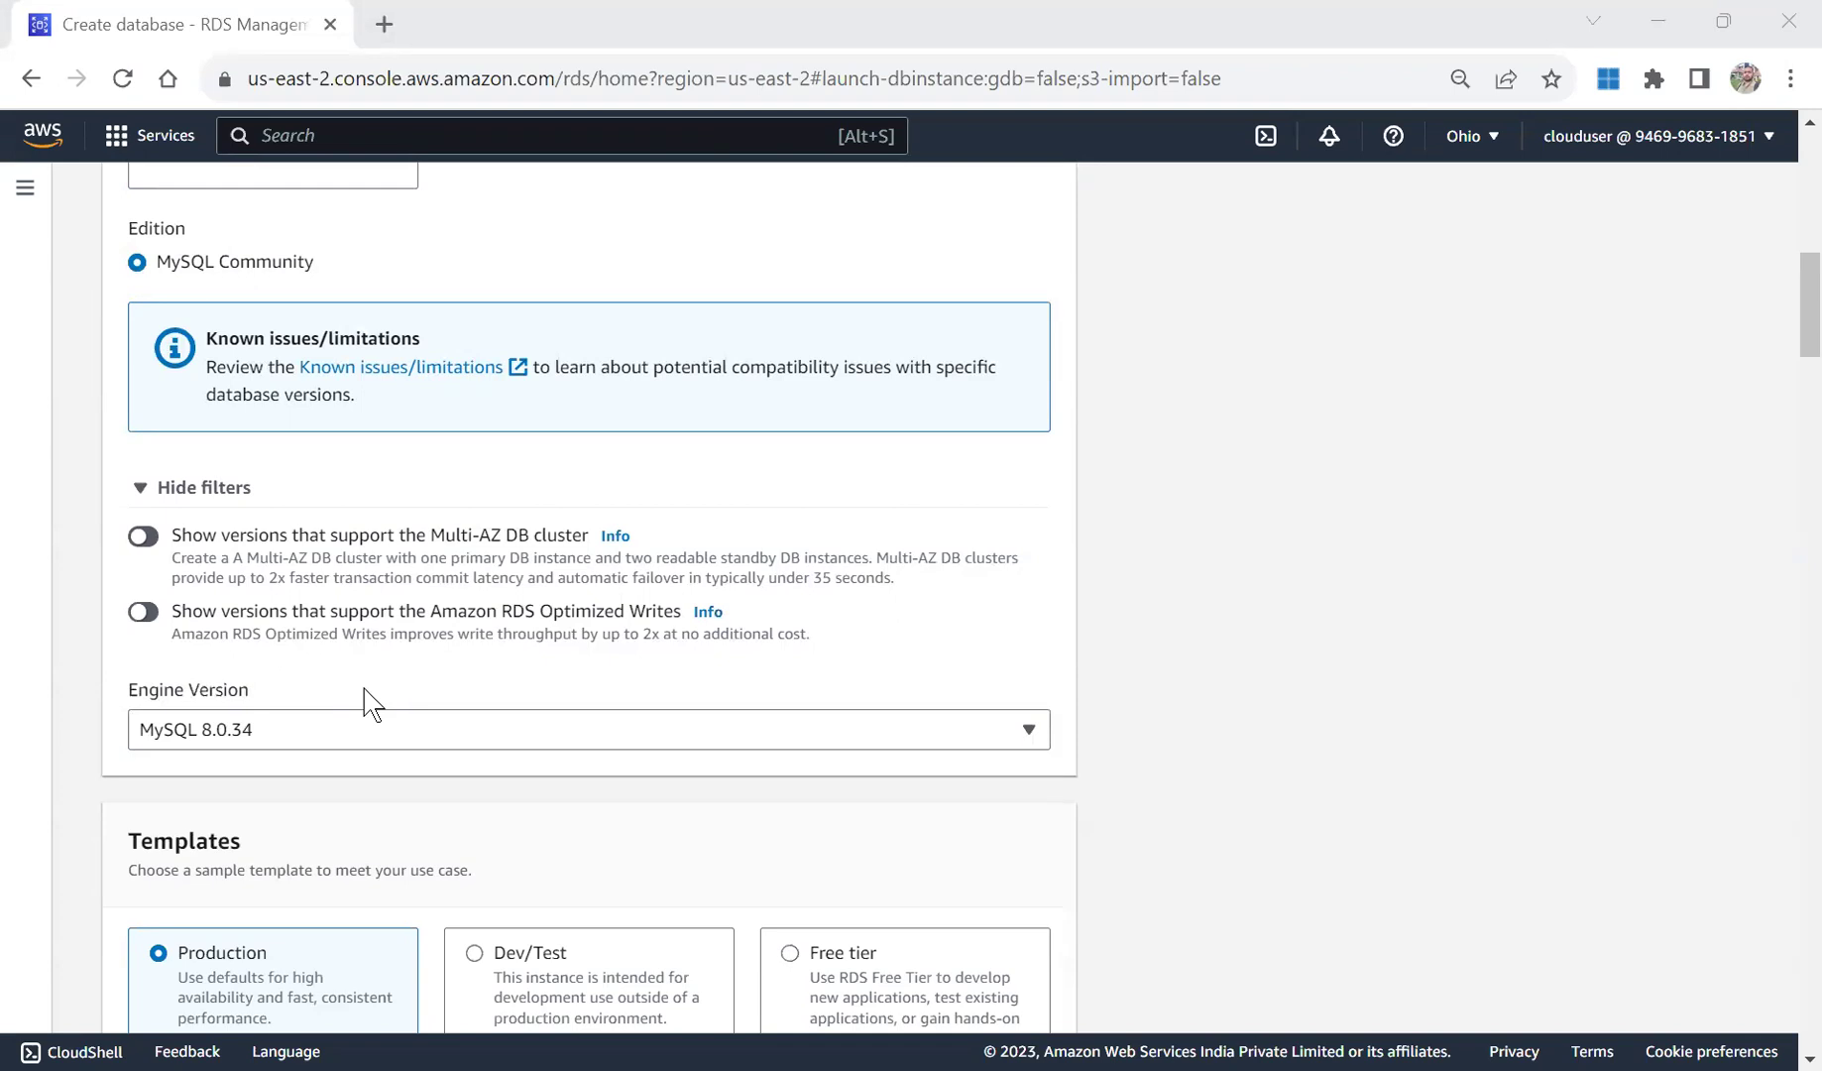
pyautogui.click(1136, 607)
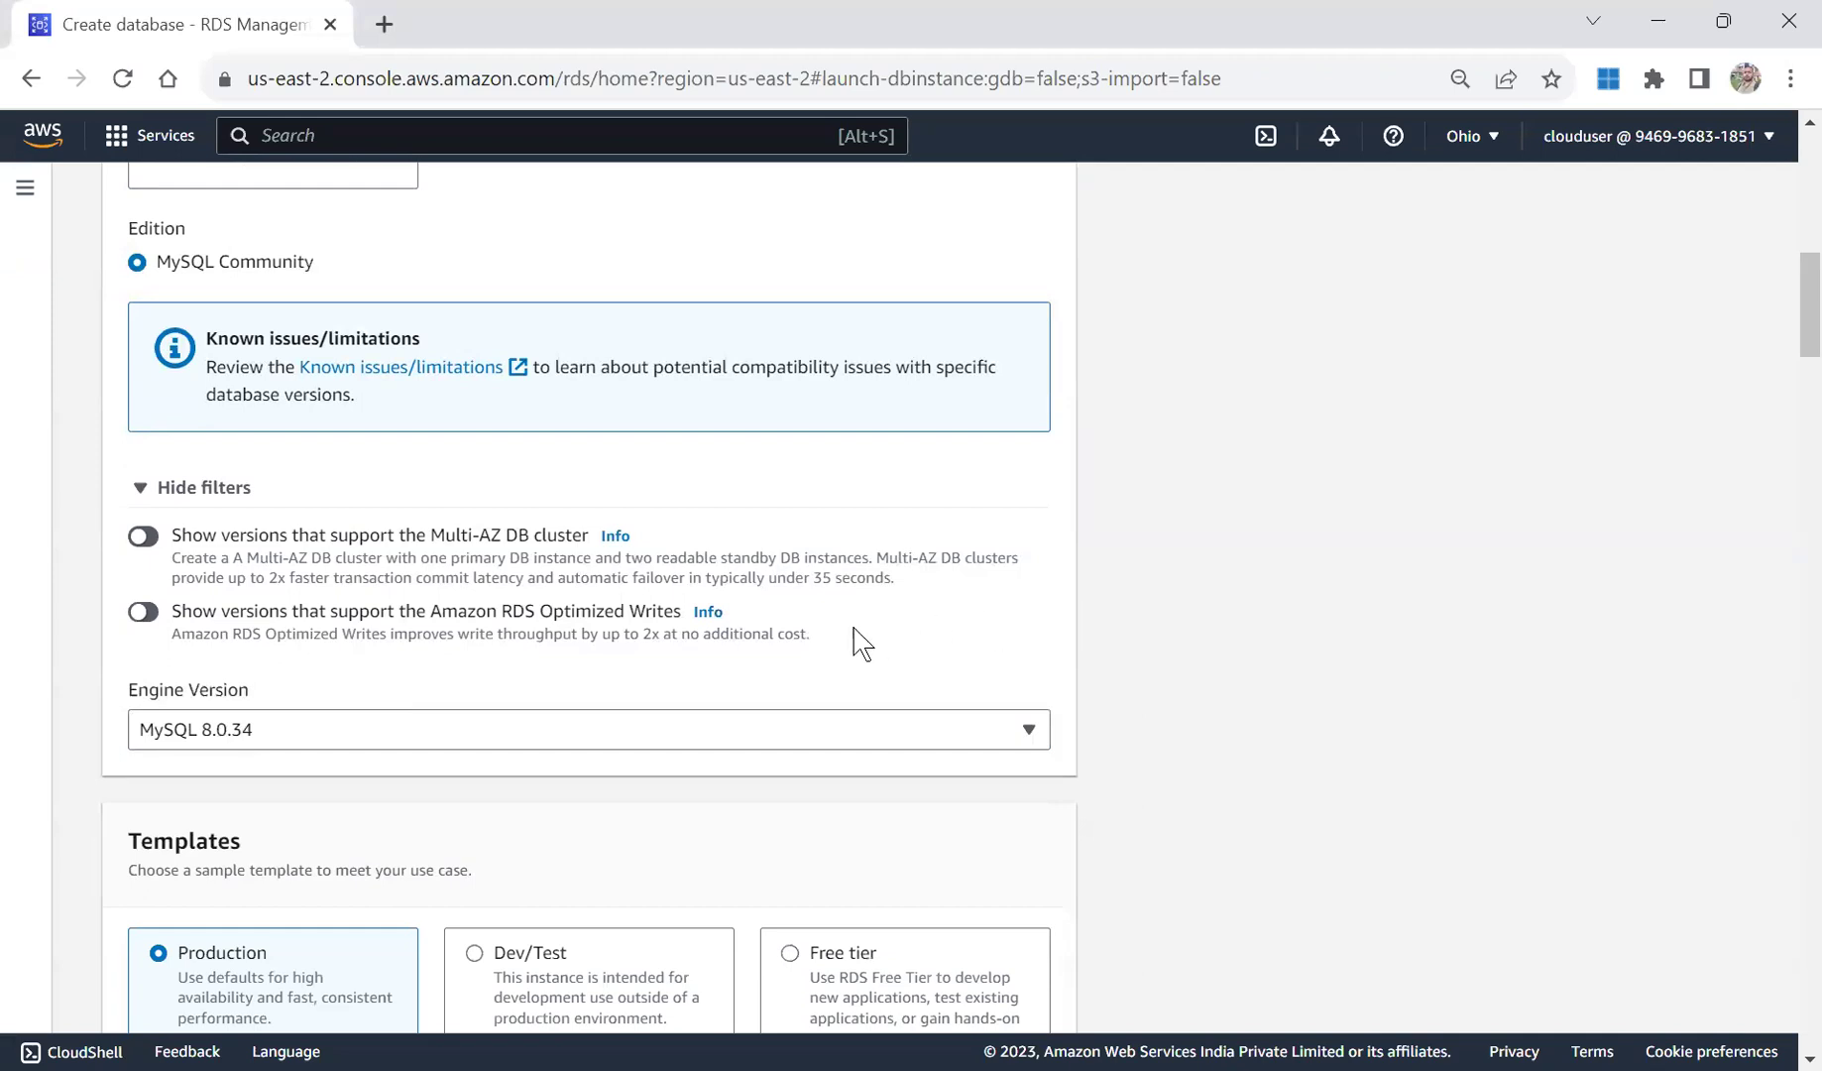
# Set the engine version to MySQL 8.0.28 with the filter for versions supporting the Multi-AZ DB cluster turned on.
pyautogui.click(829, 727)
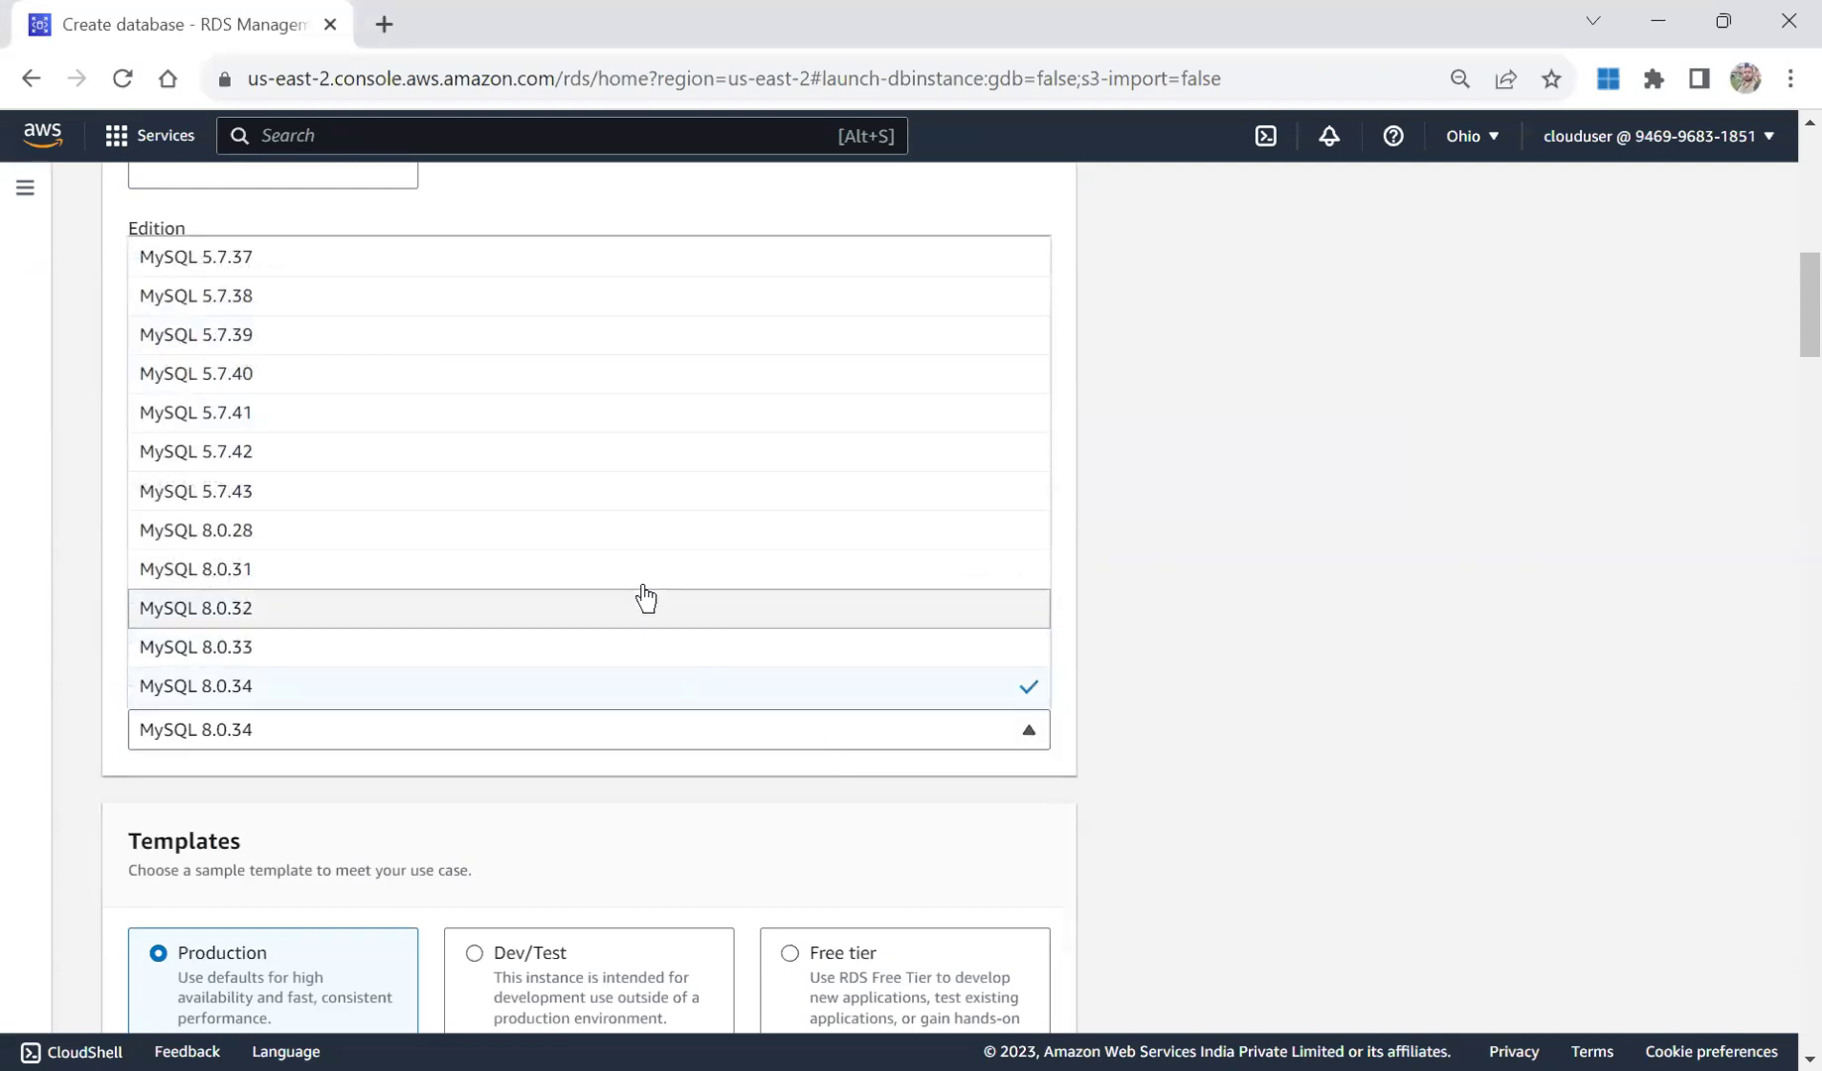
pyautogui.click(644, 534)
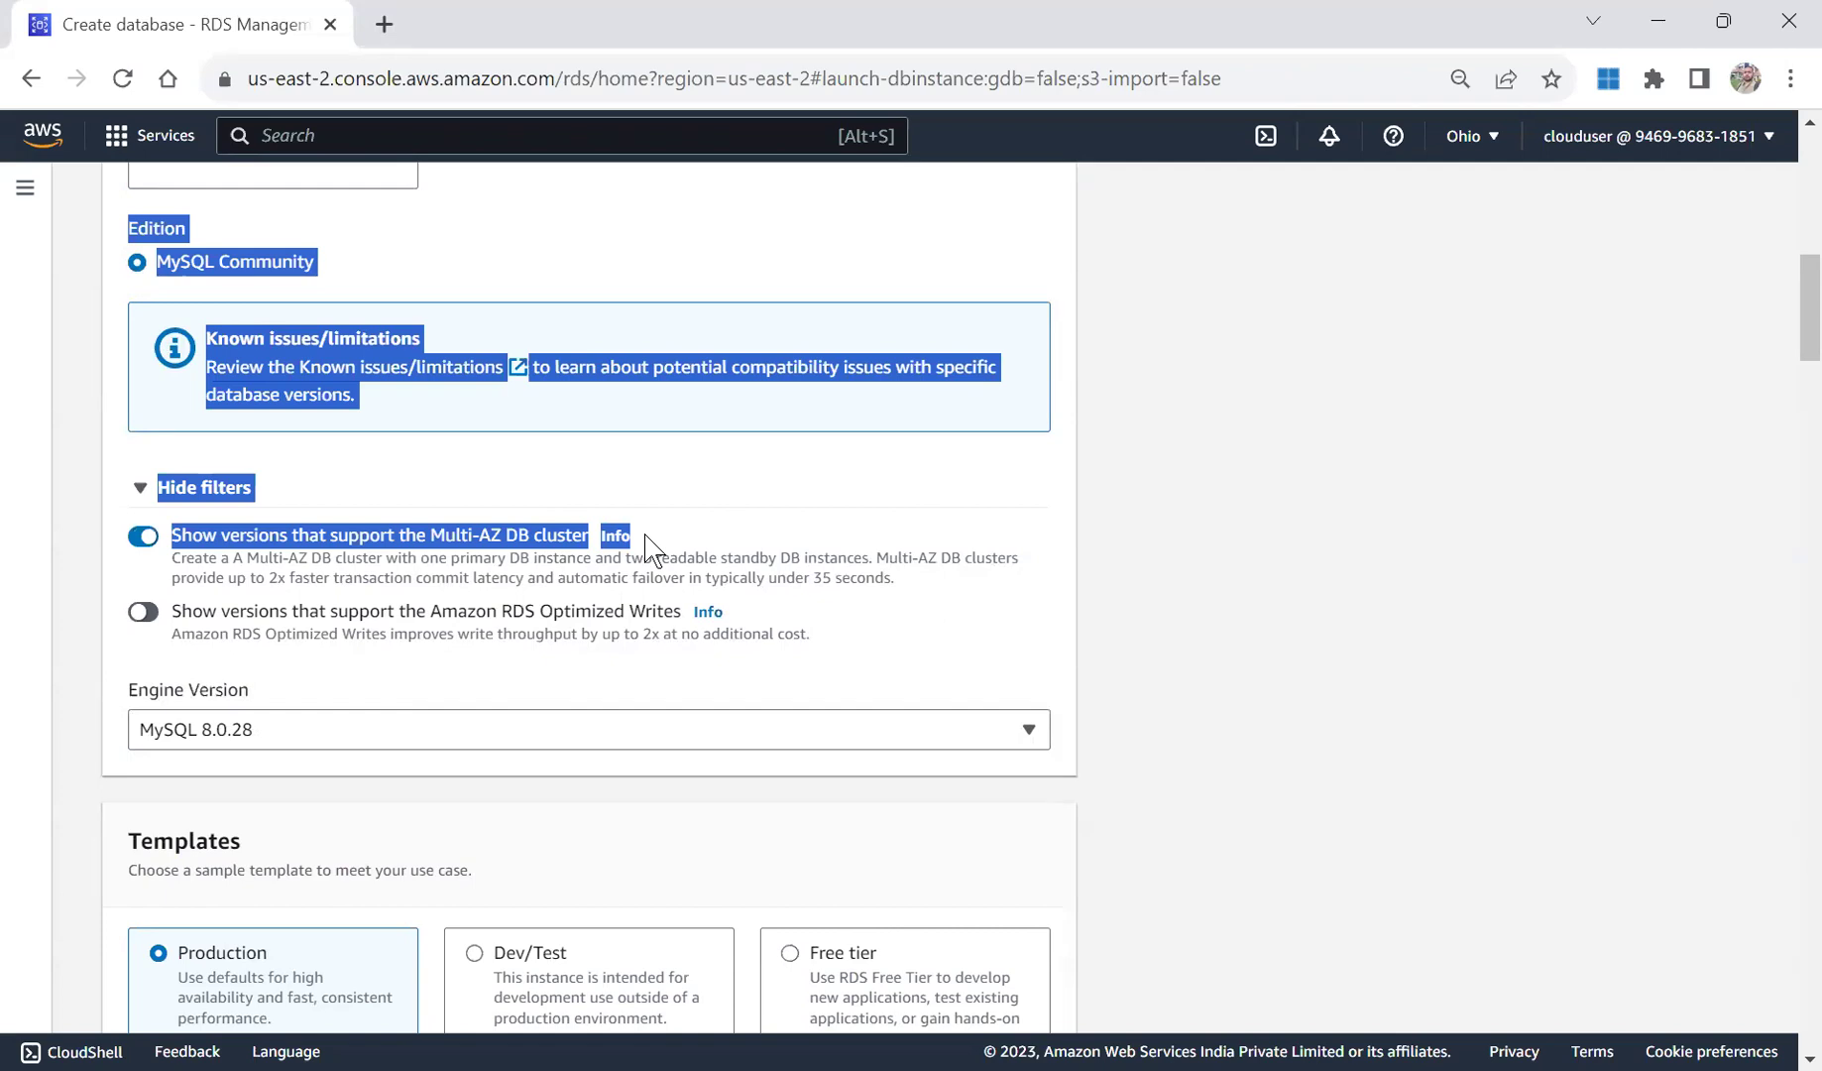
# Compare the deployment options offered by the Dev/Test, Production and Free tier templates, ending with Production selected.
pyautogui.click(1386, 593)
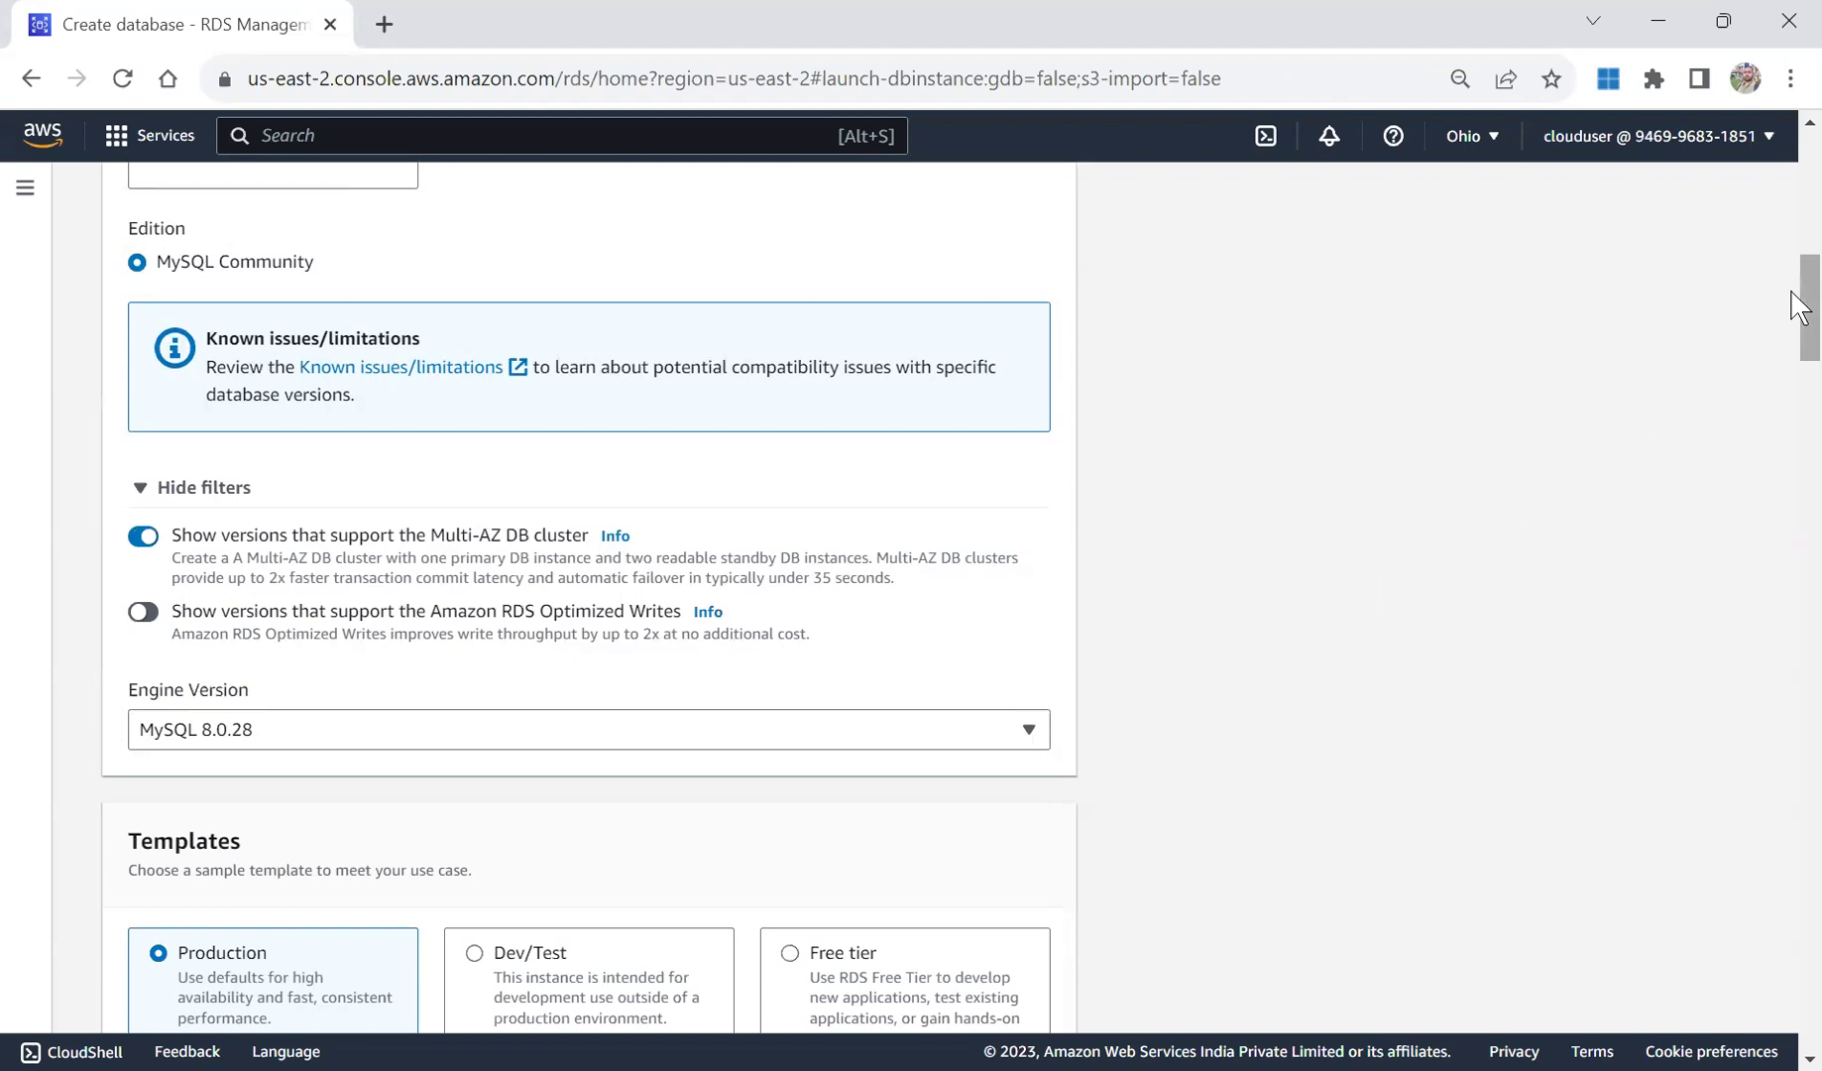
pyautogui.moveTo(1799, 309); pyautogui.dragTo(1792, 340)
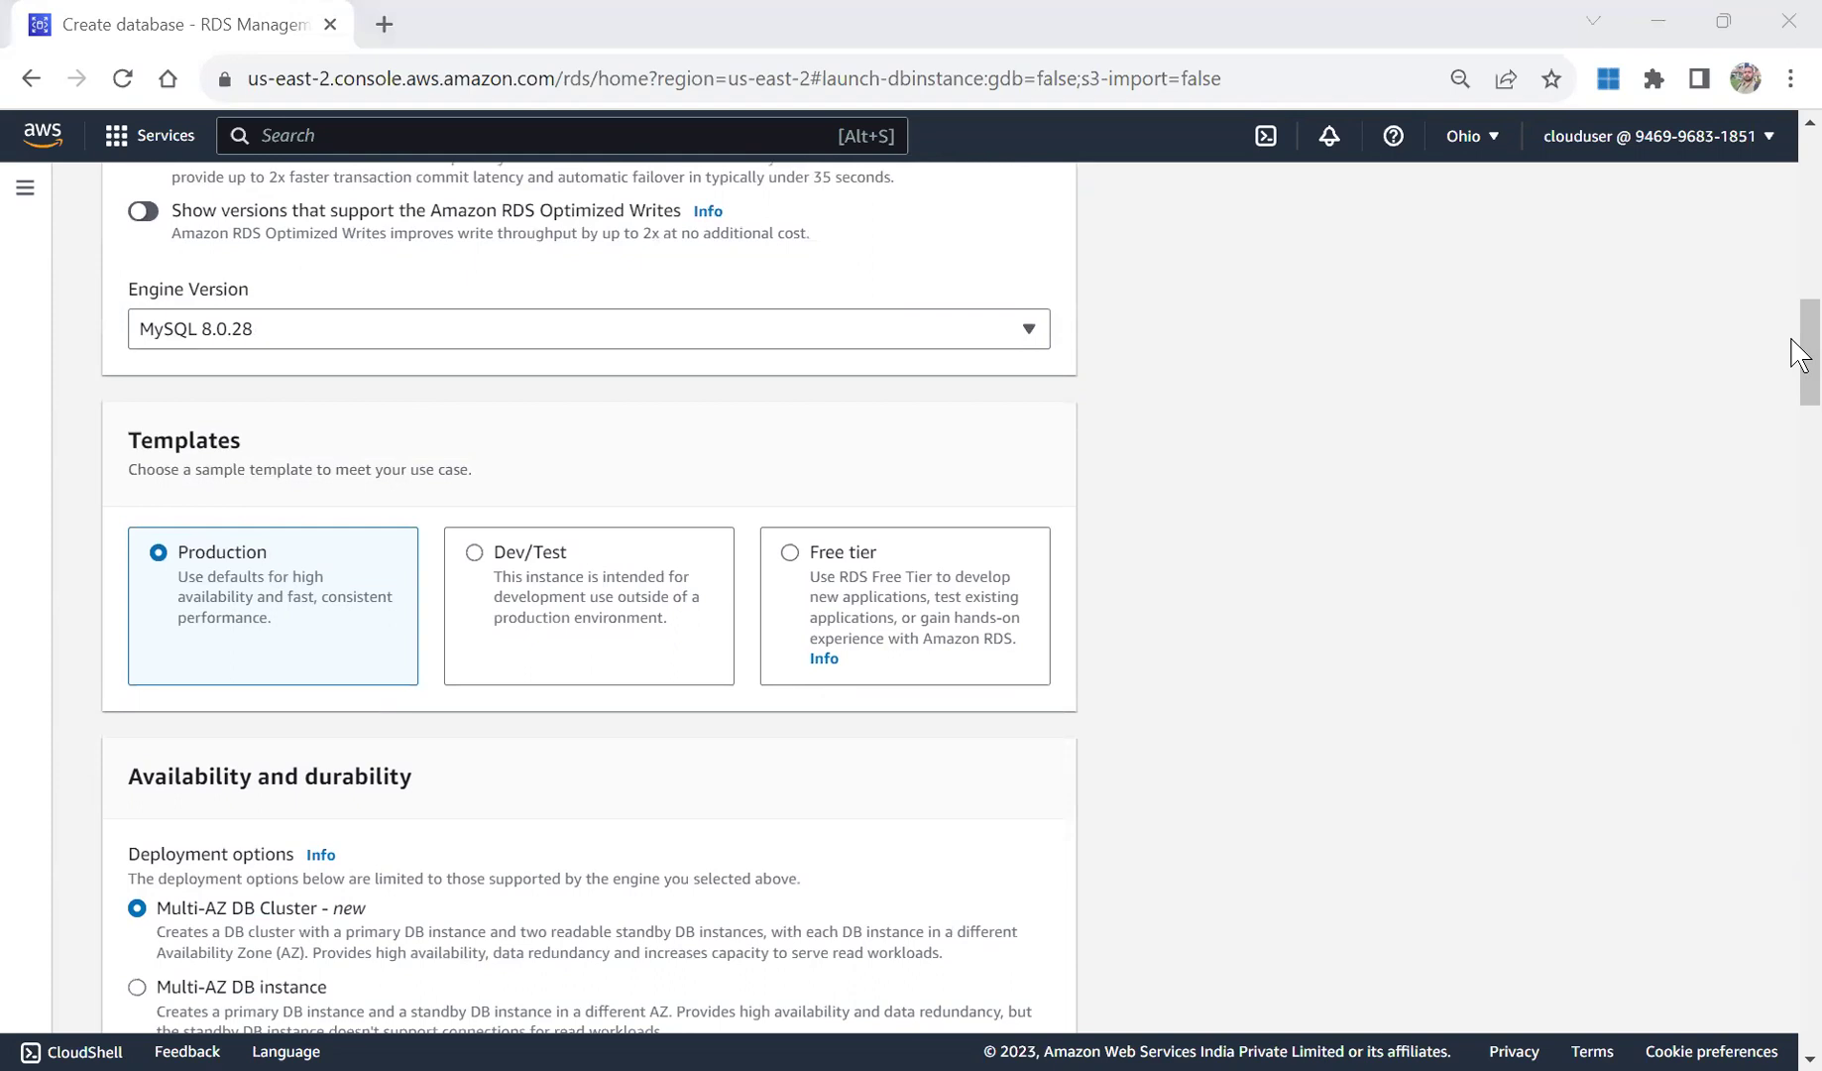
pyautogui.click(1800, 353)
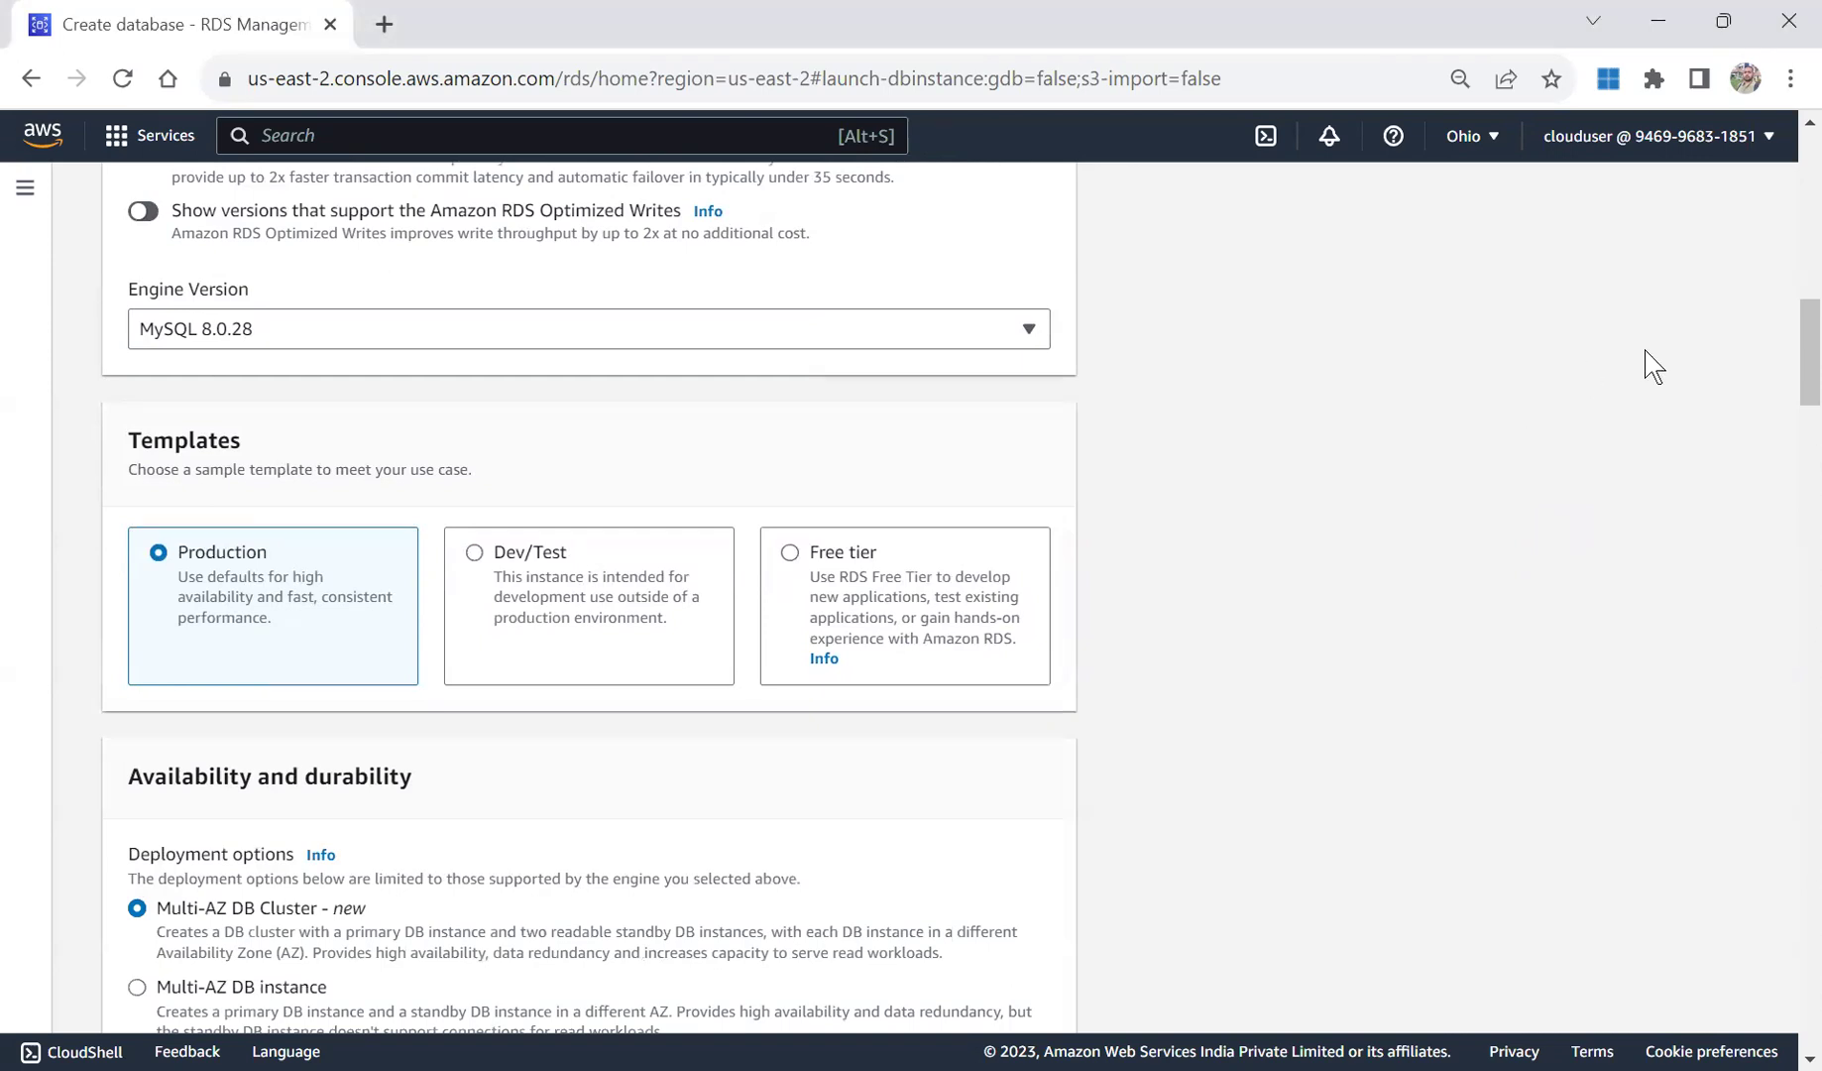
pyautogui.moveTo(1800, 355)
pyautogui.mouseDown()
pyautogui.moveTo(1800, 379)
pyautogui.moveTo(1800, 362)
pyautogui.mouseUp()
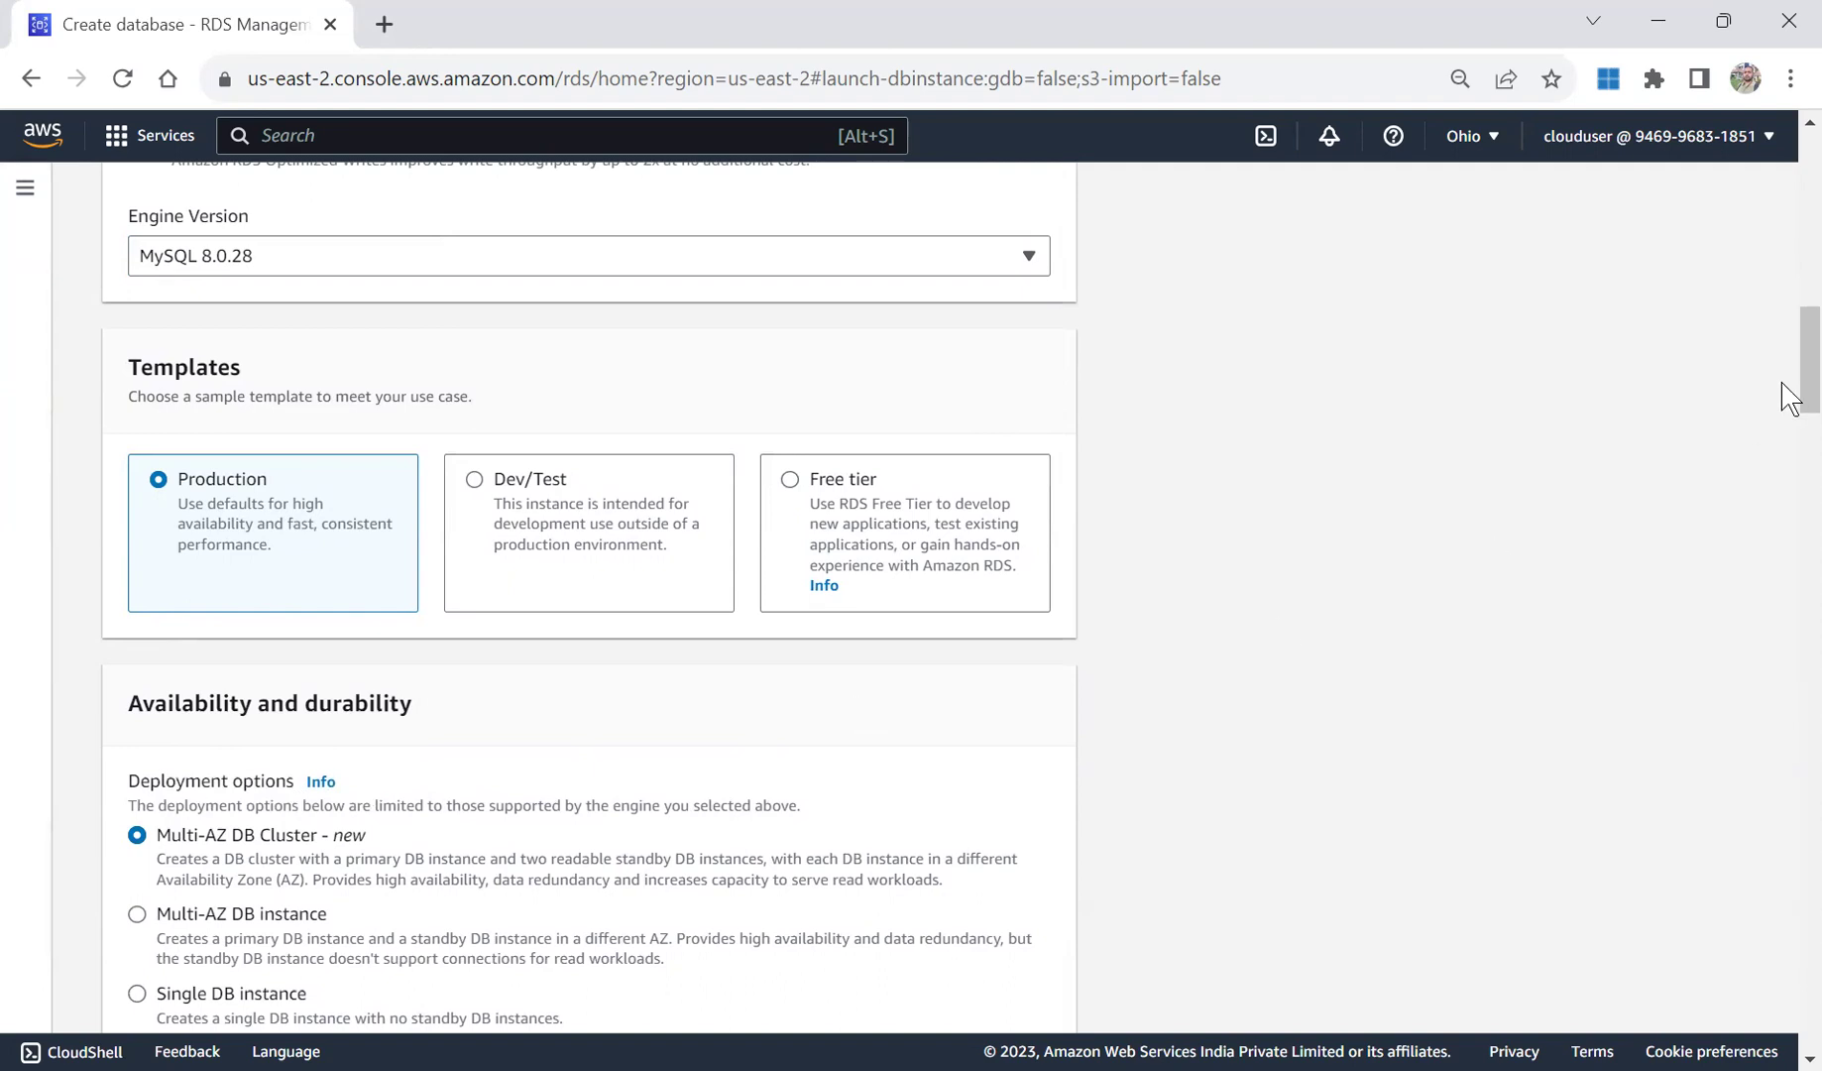
pyautogui.moveTo(1800, 382); pyautogui.dragTo(1800, 391)
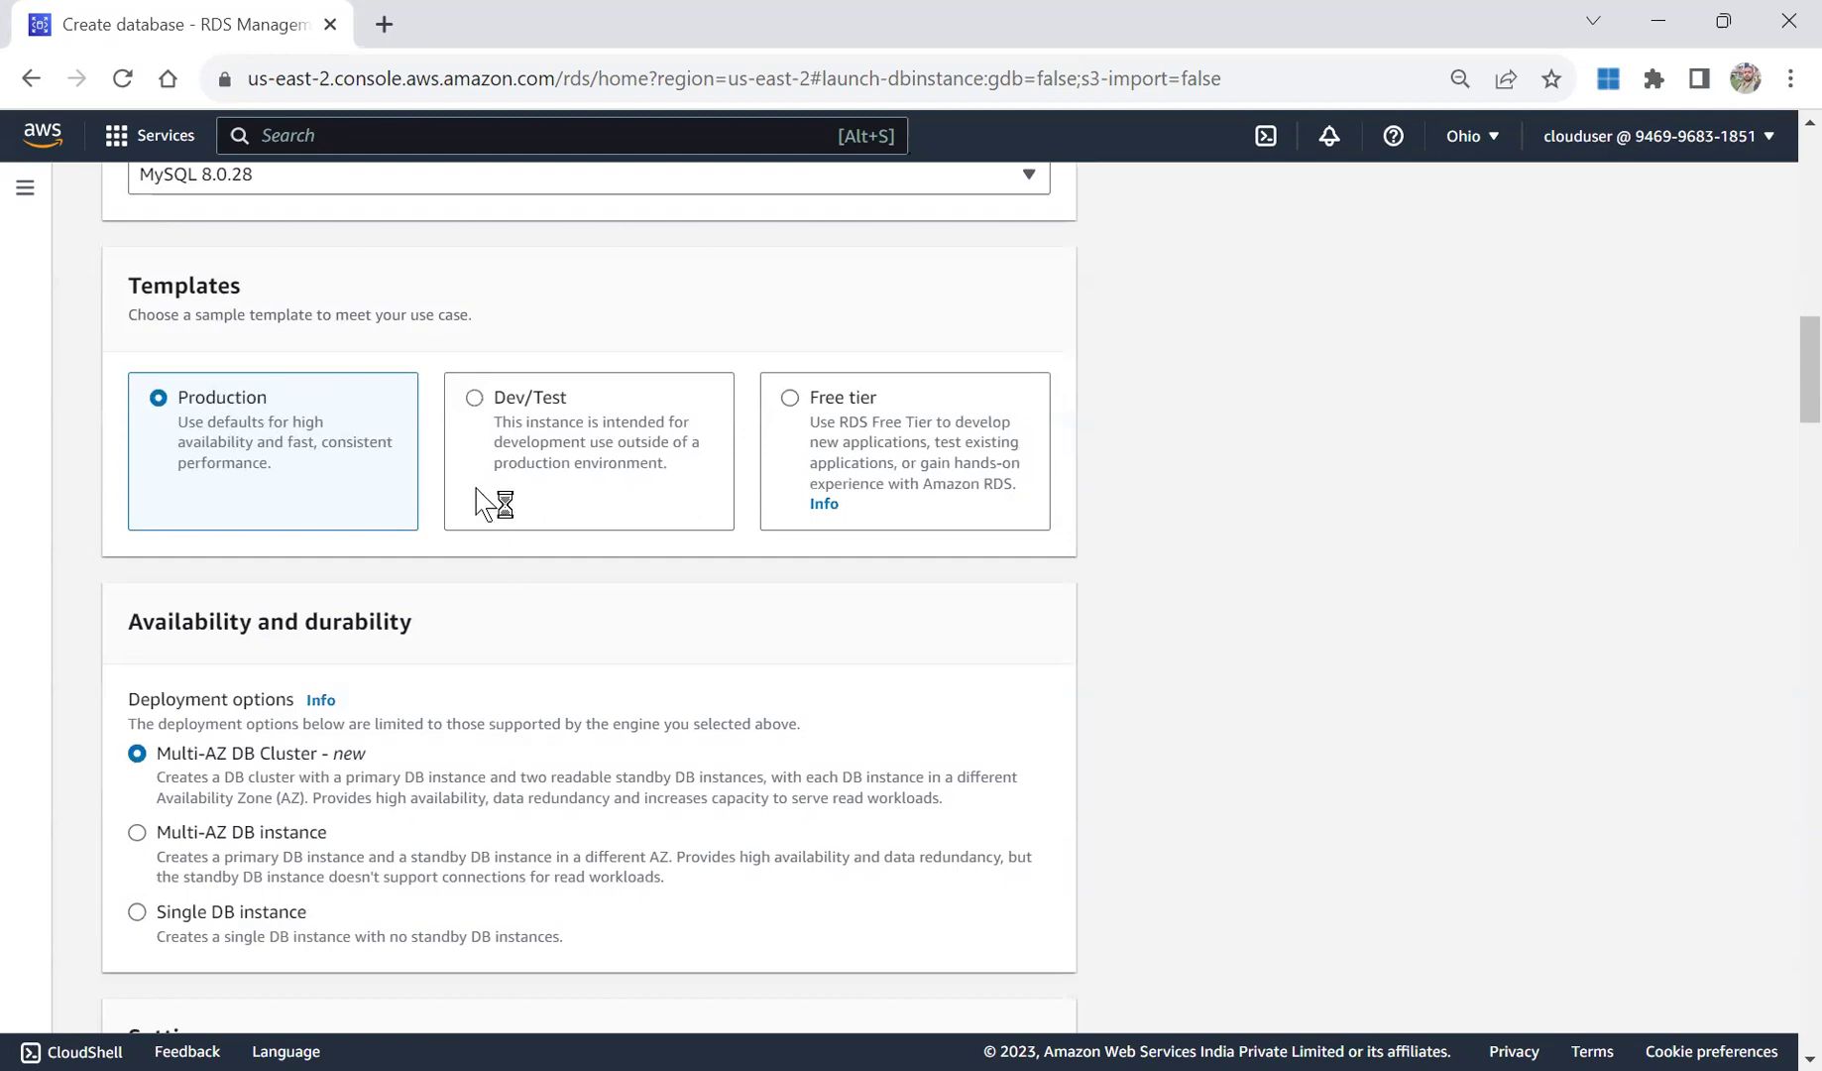
pyautogui.click(475, 398)
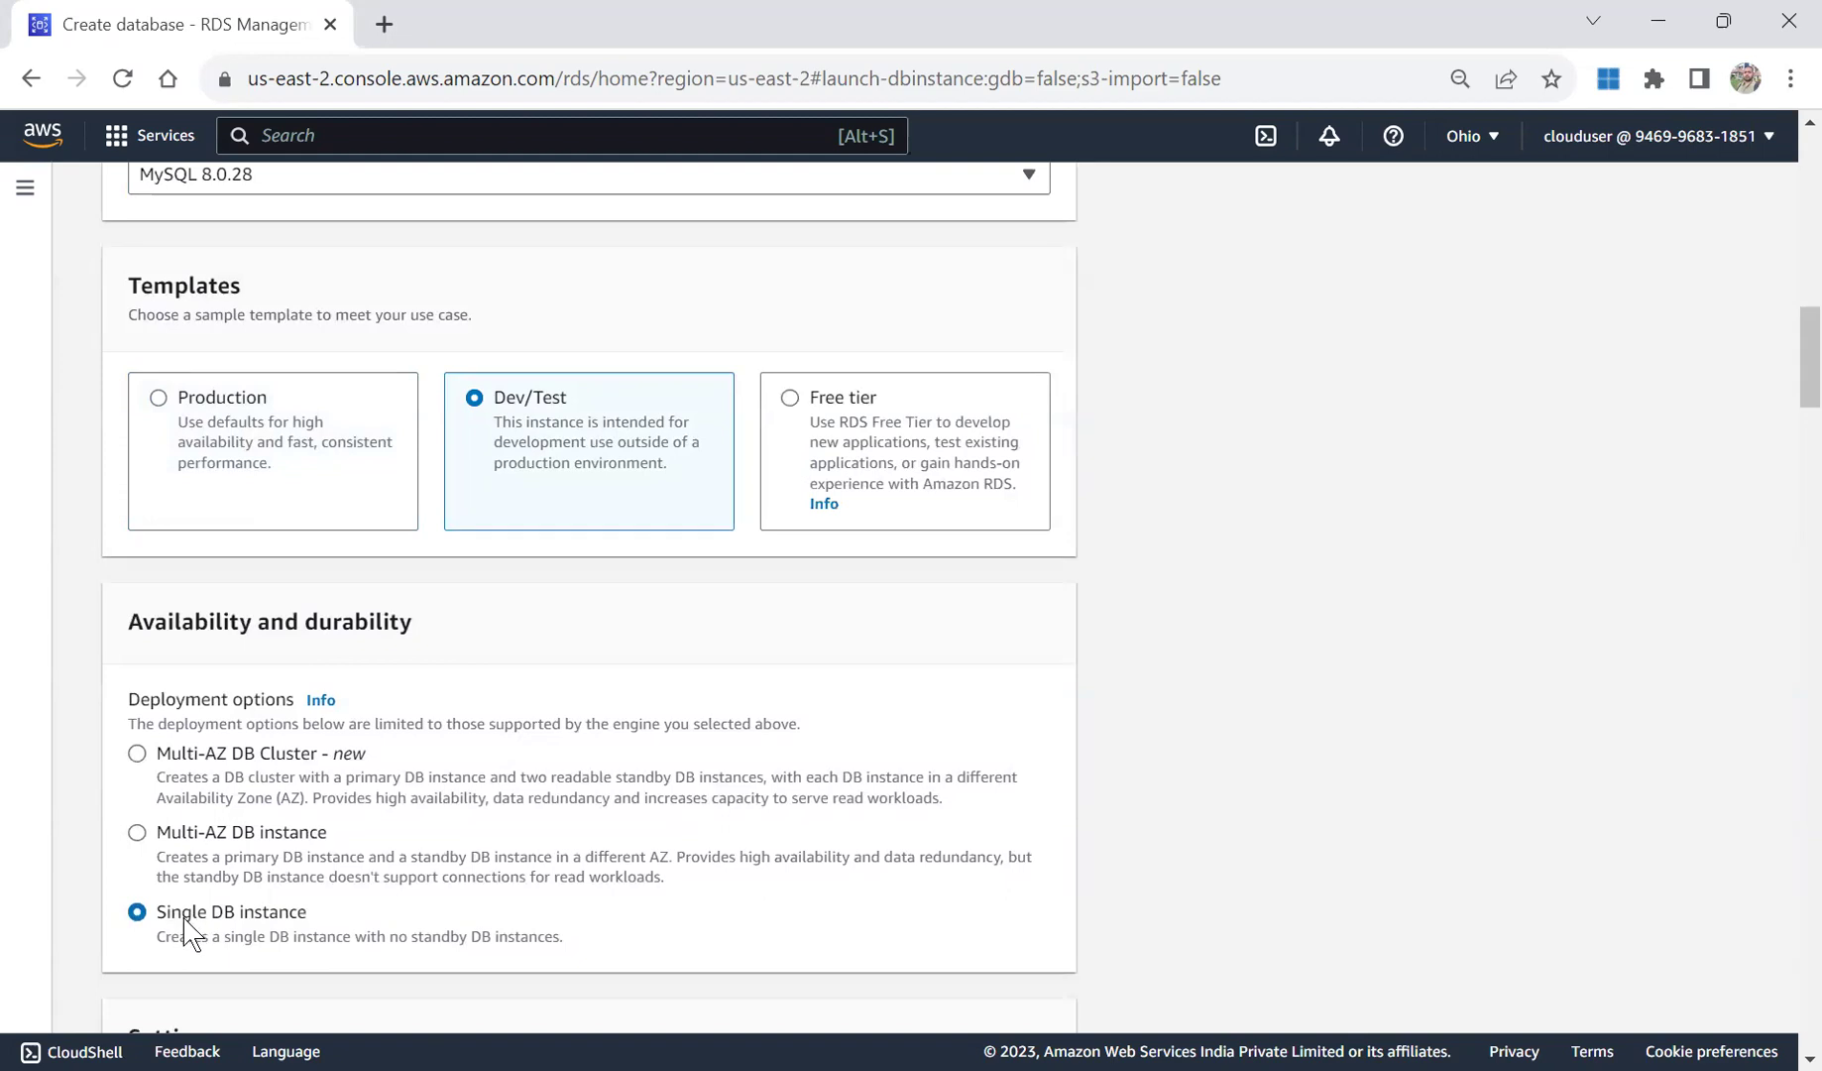
pyautogui.click(159, 398)
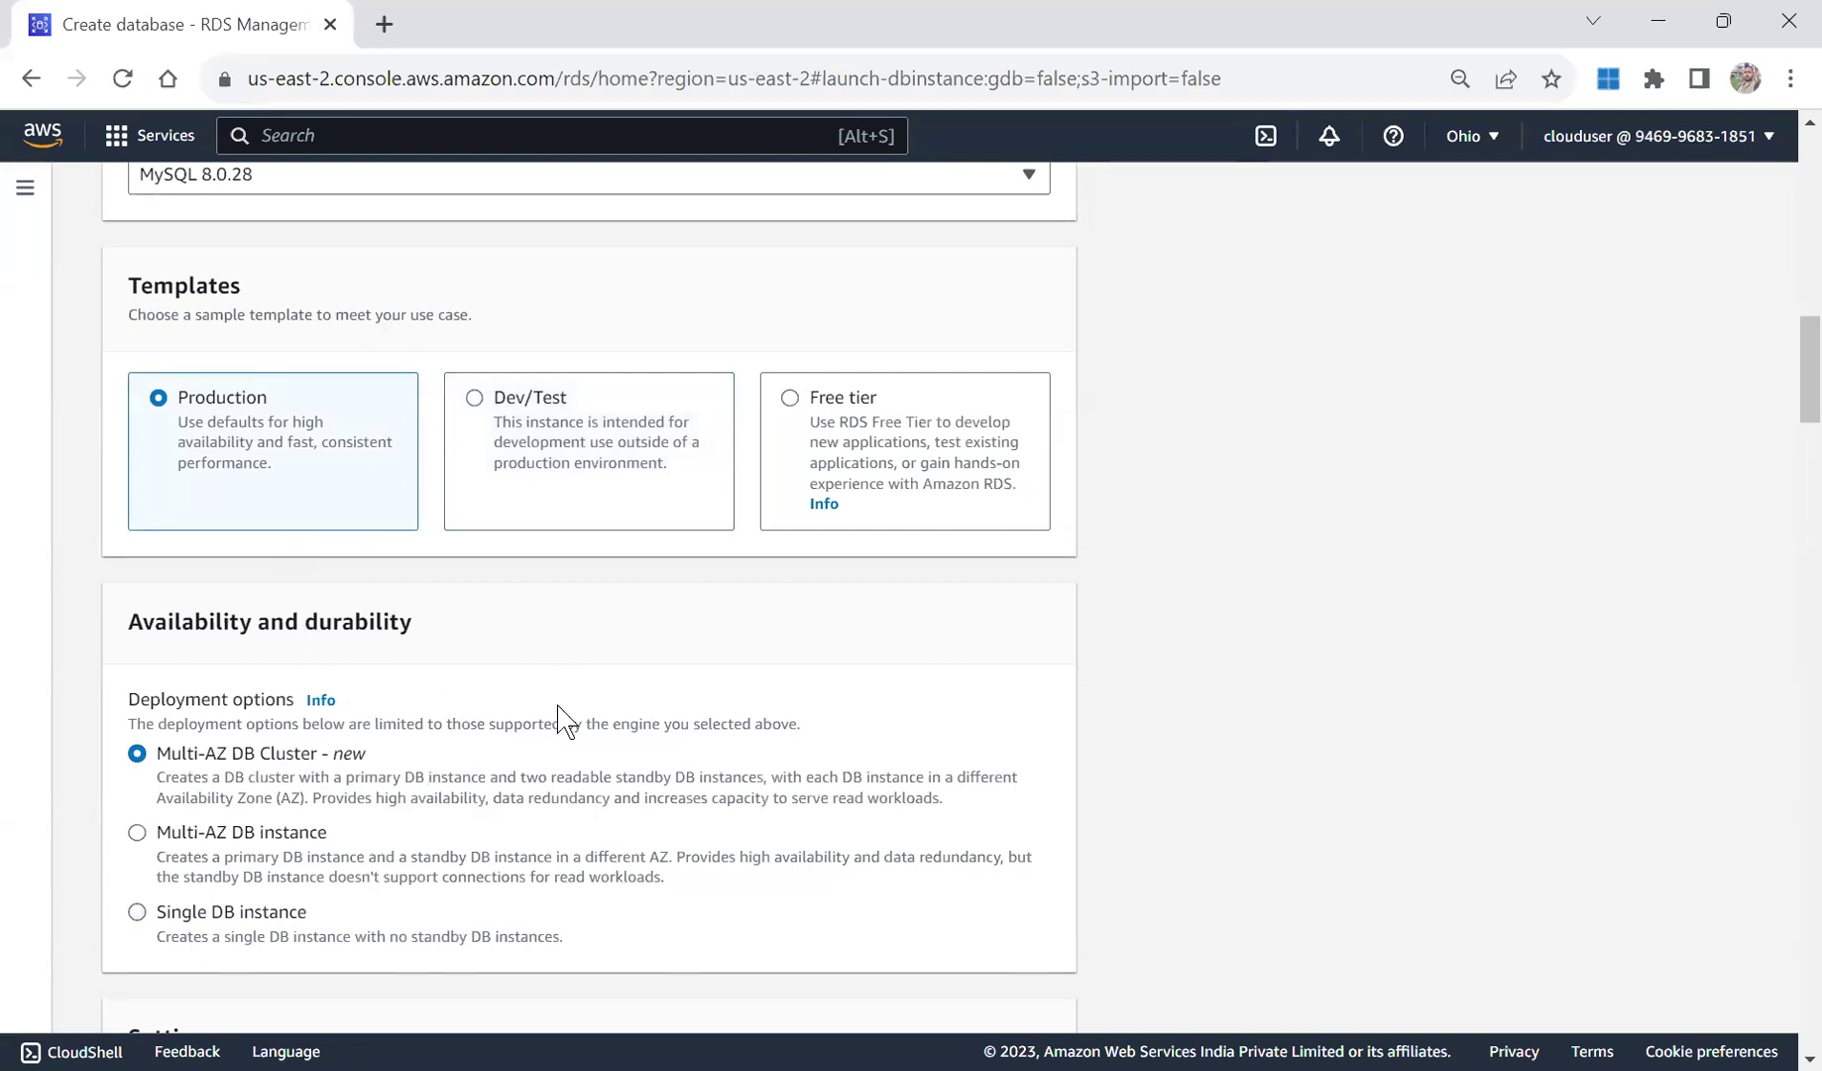
pyautogui.click(792, 399)
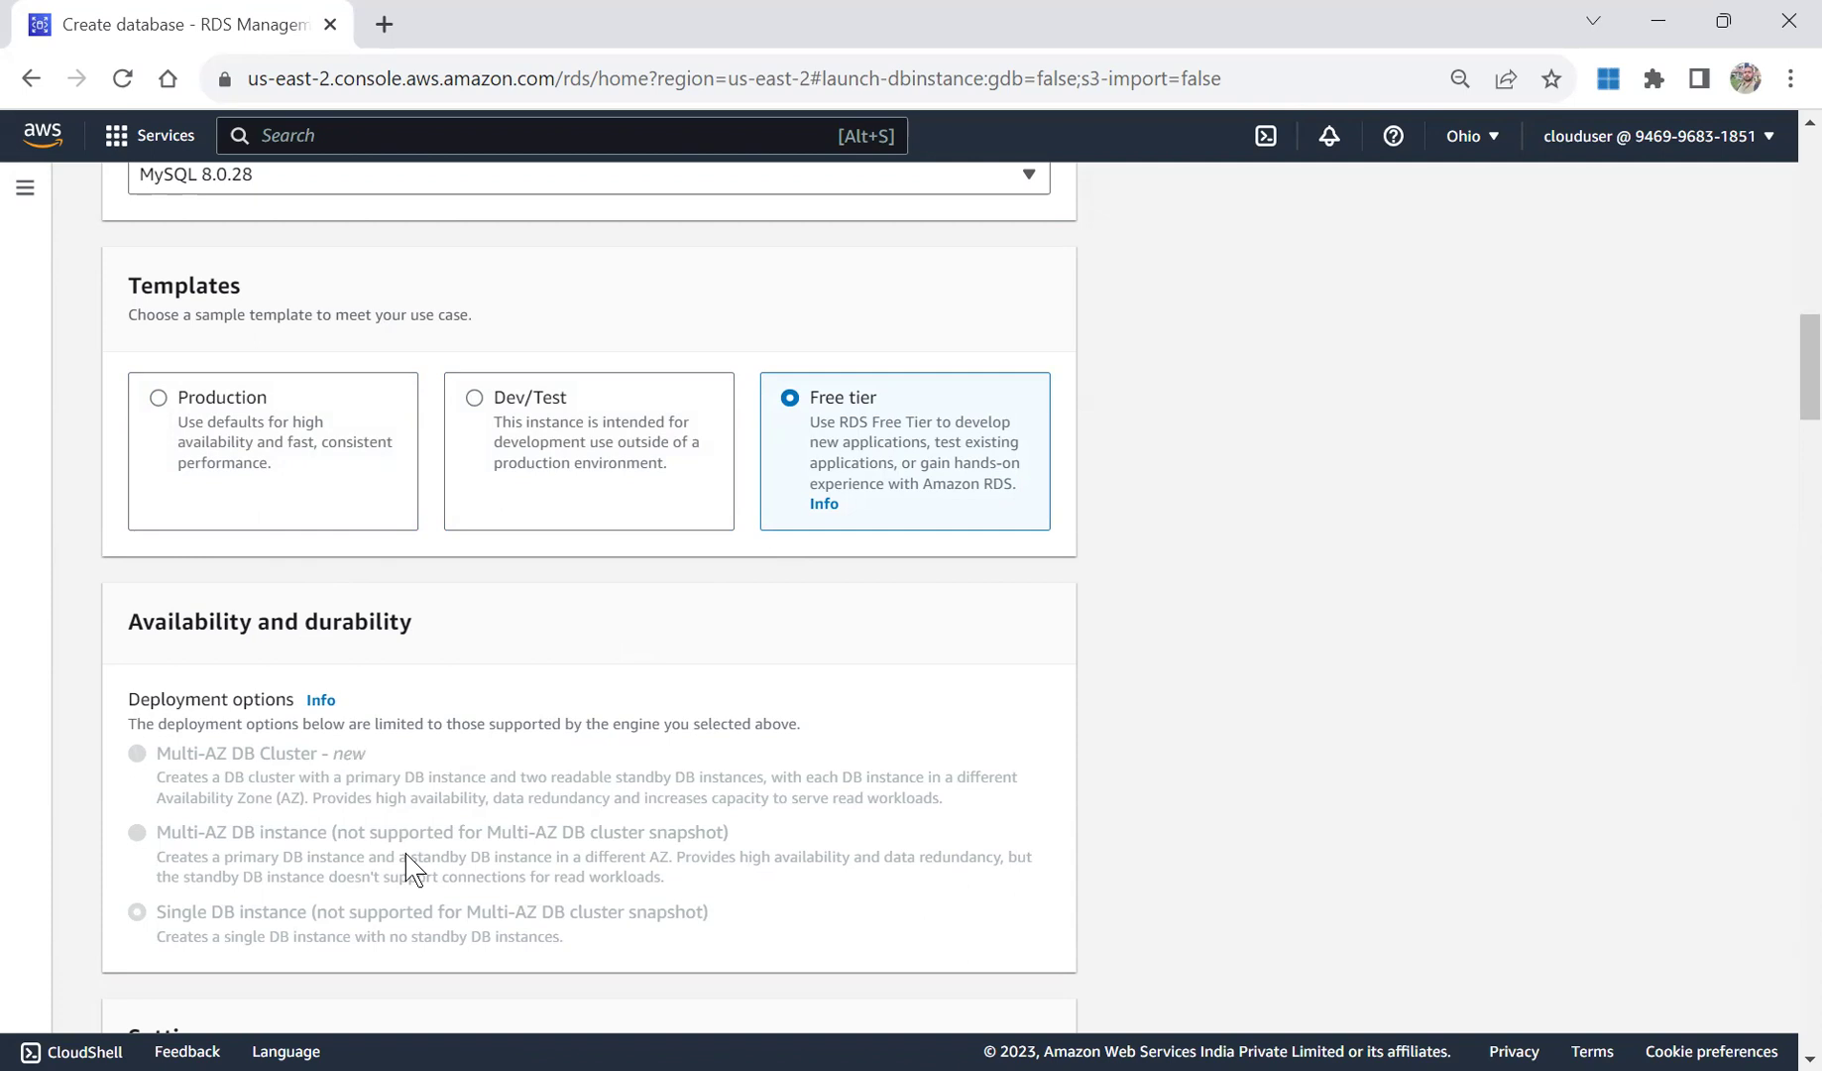
pyautogui.click(158, 397)
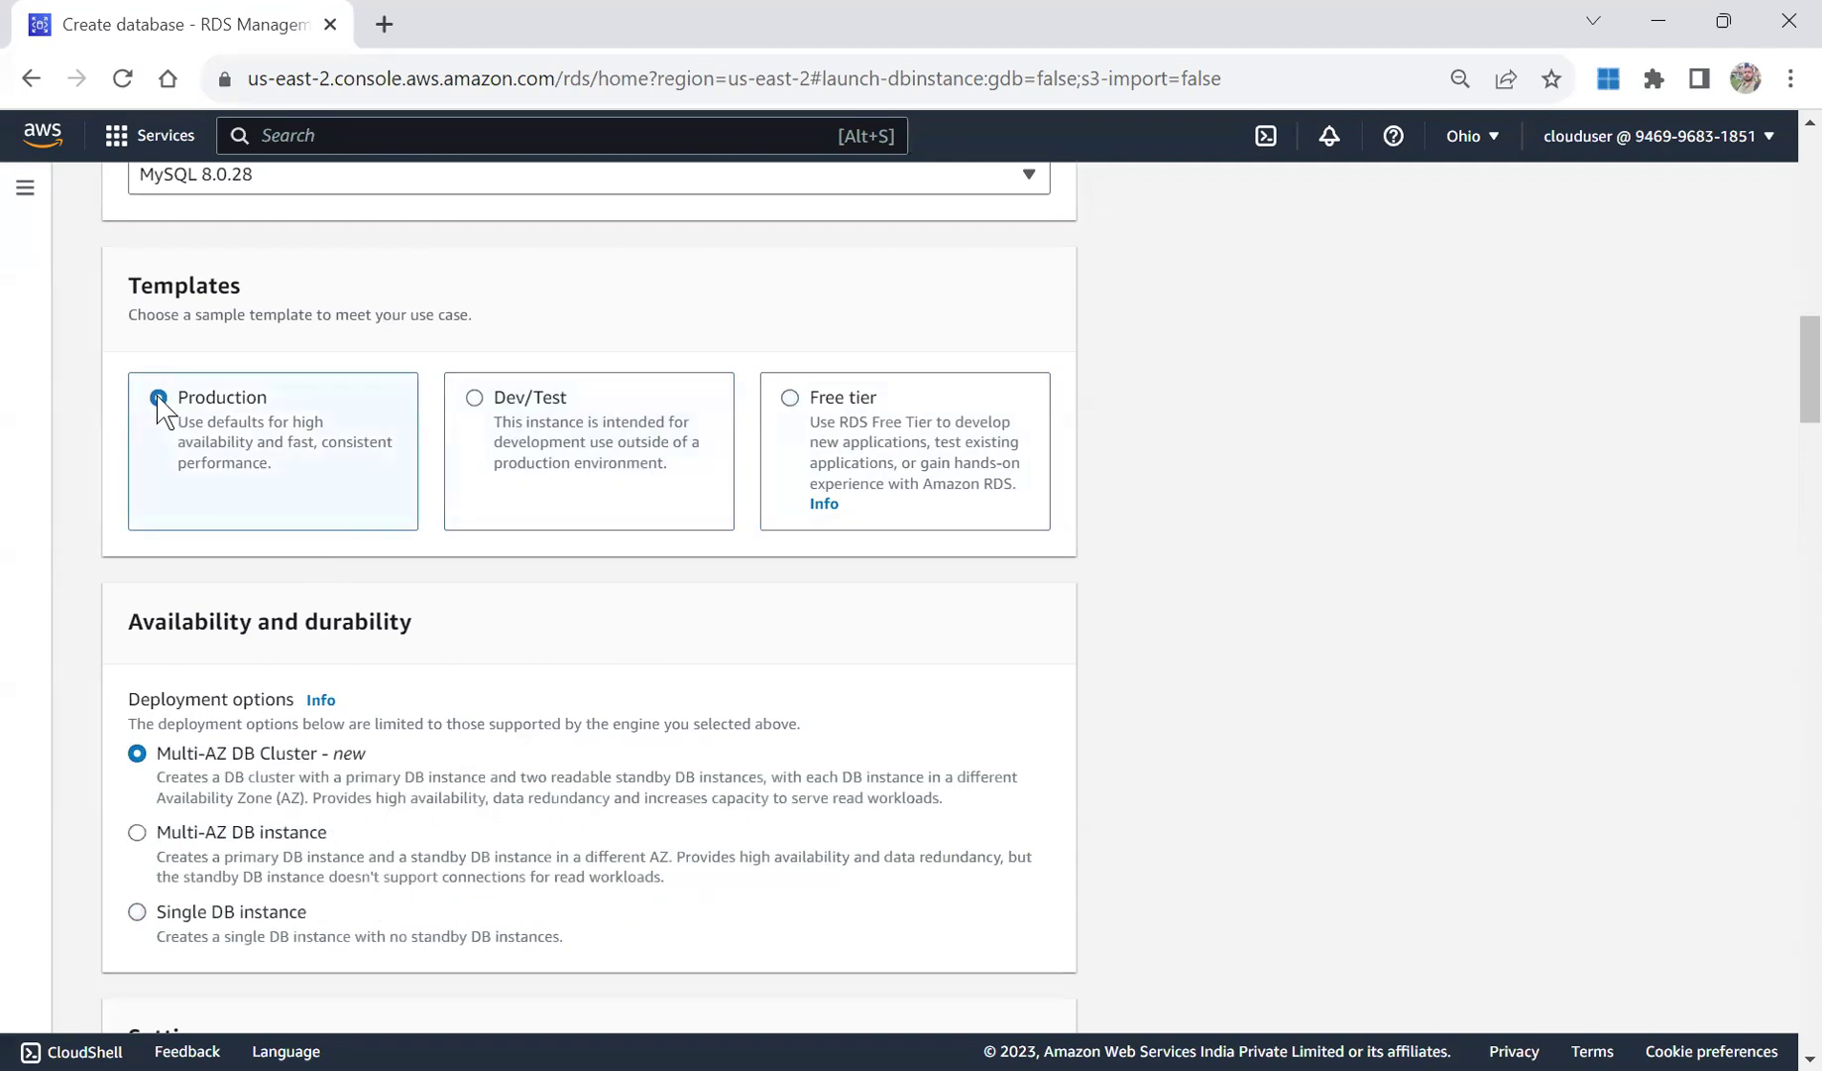
# Set the deployment option under availability and durability to Single DB instance.
pyautogui.moveTo(1800, 392); pyautogui.dragTo(1800, 466)
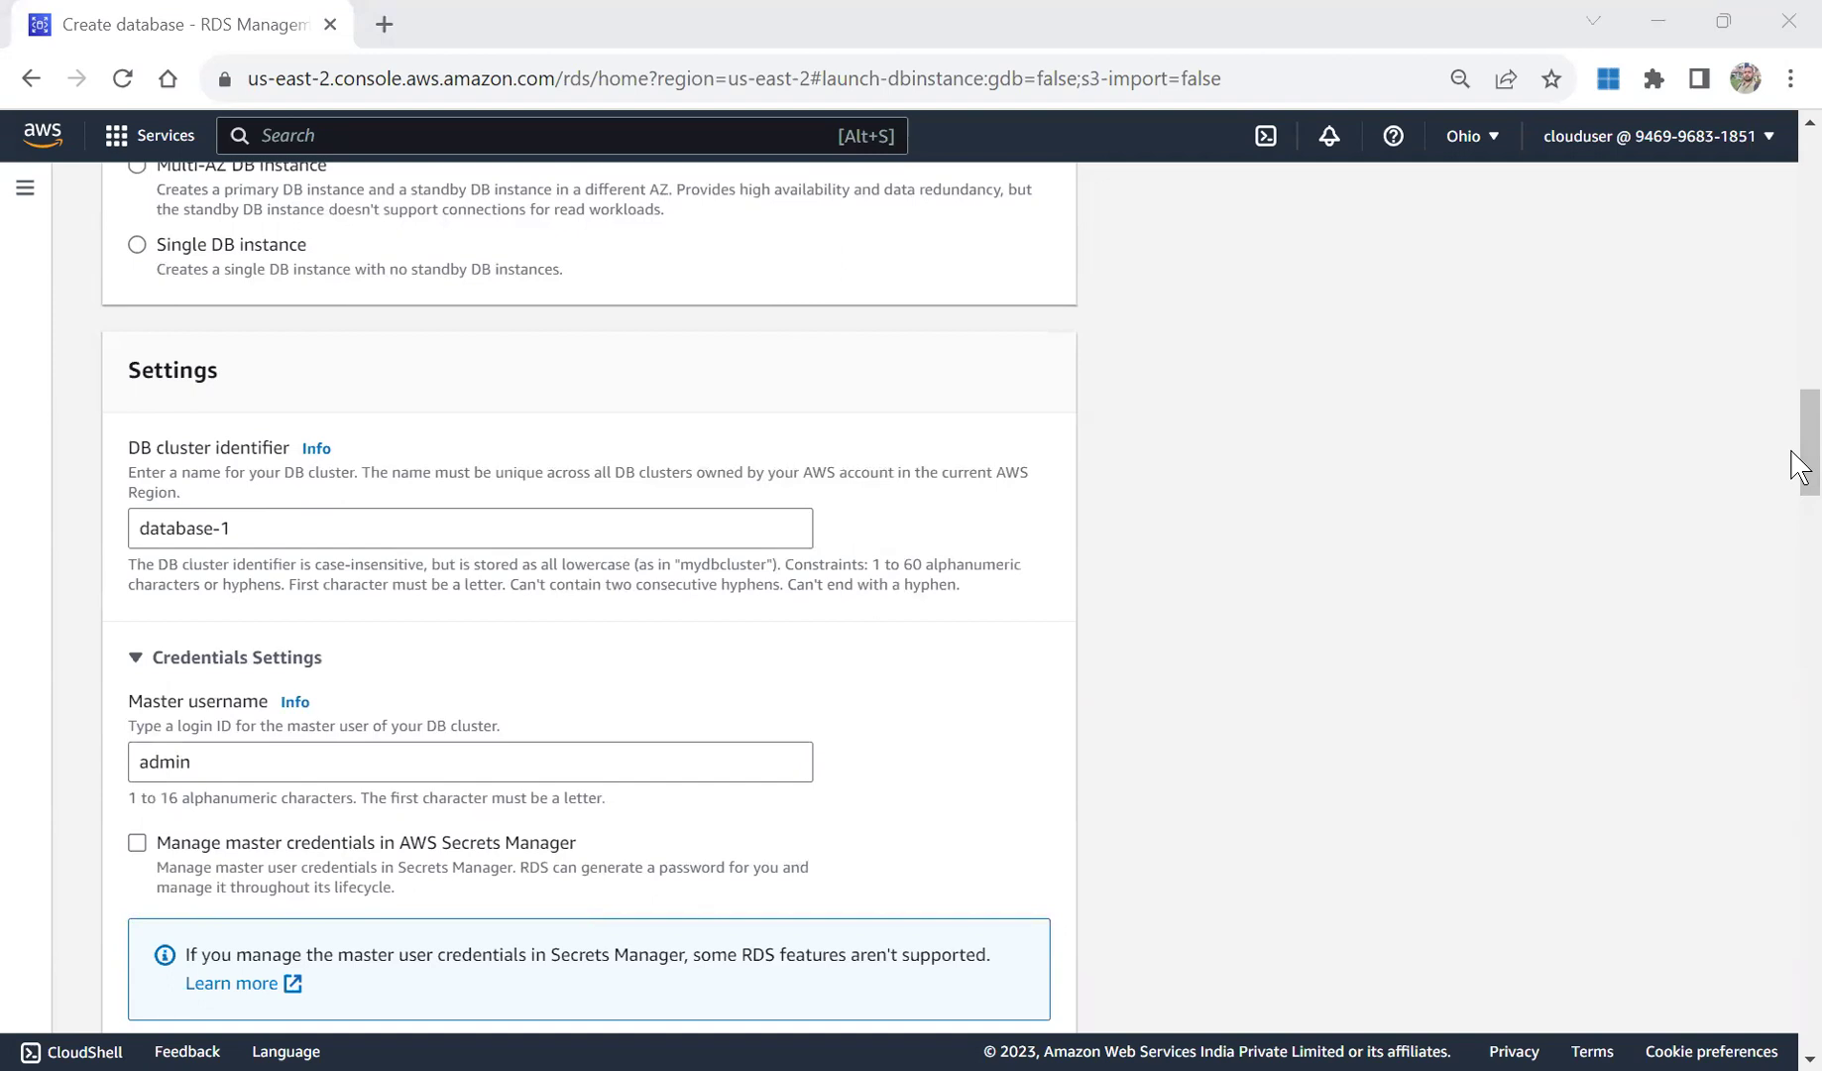
pyautogui.click(136, 249)
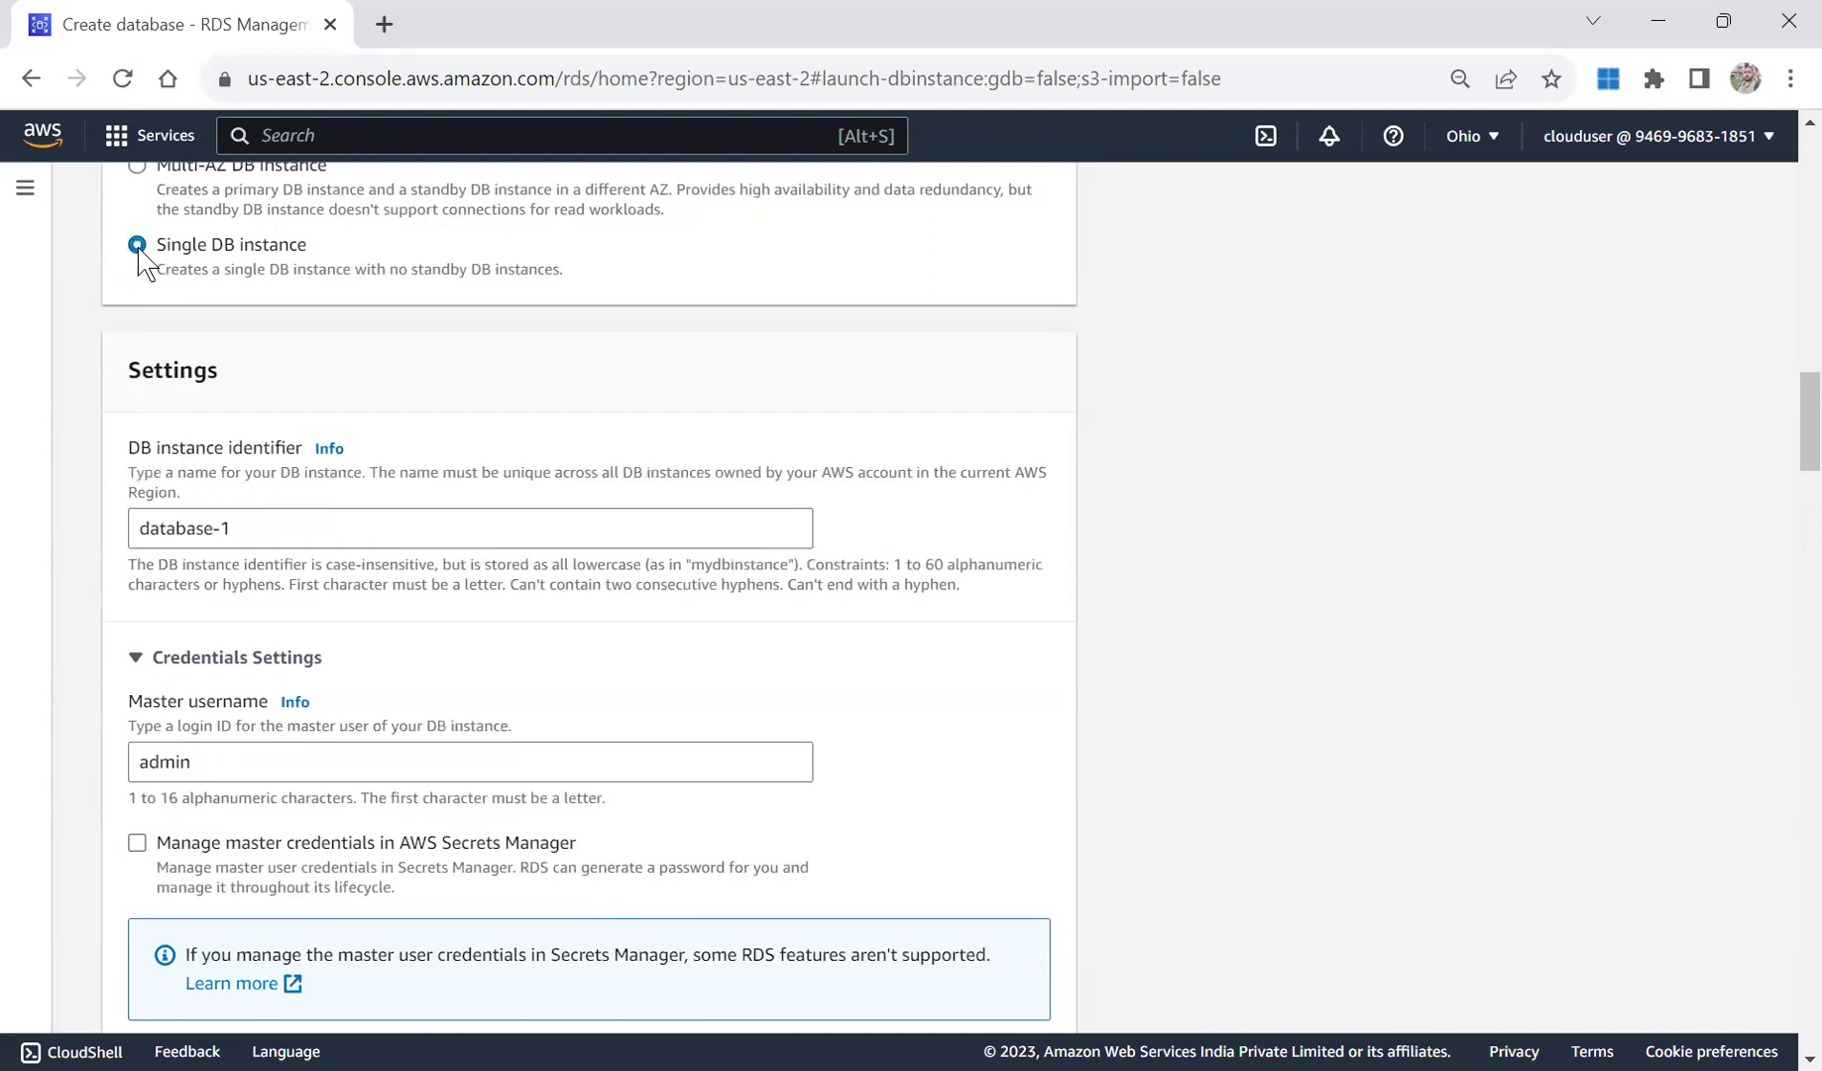
pyautogui.scroll(5, 1796, 466)
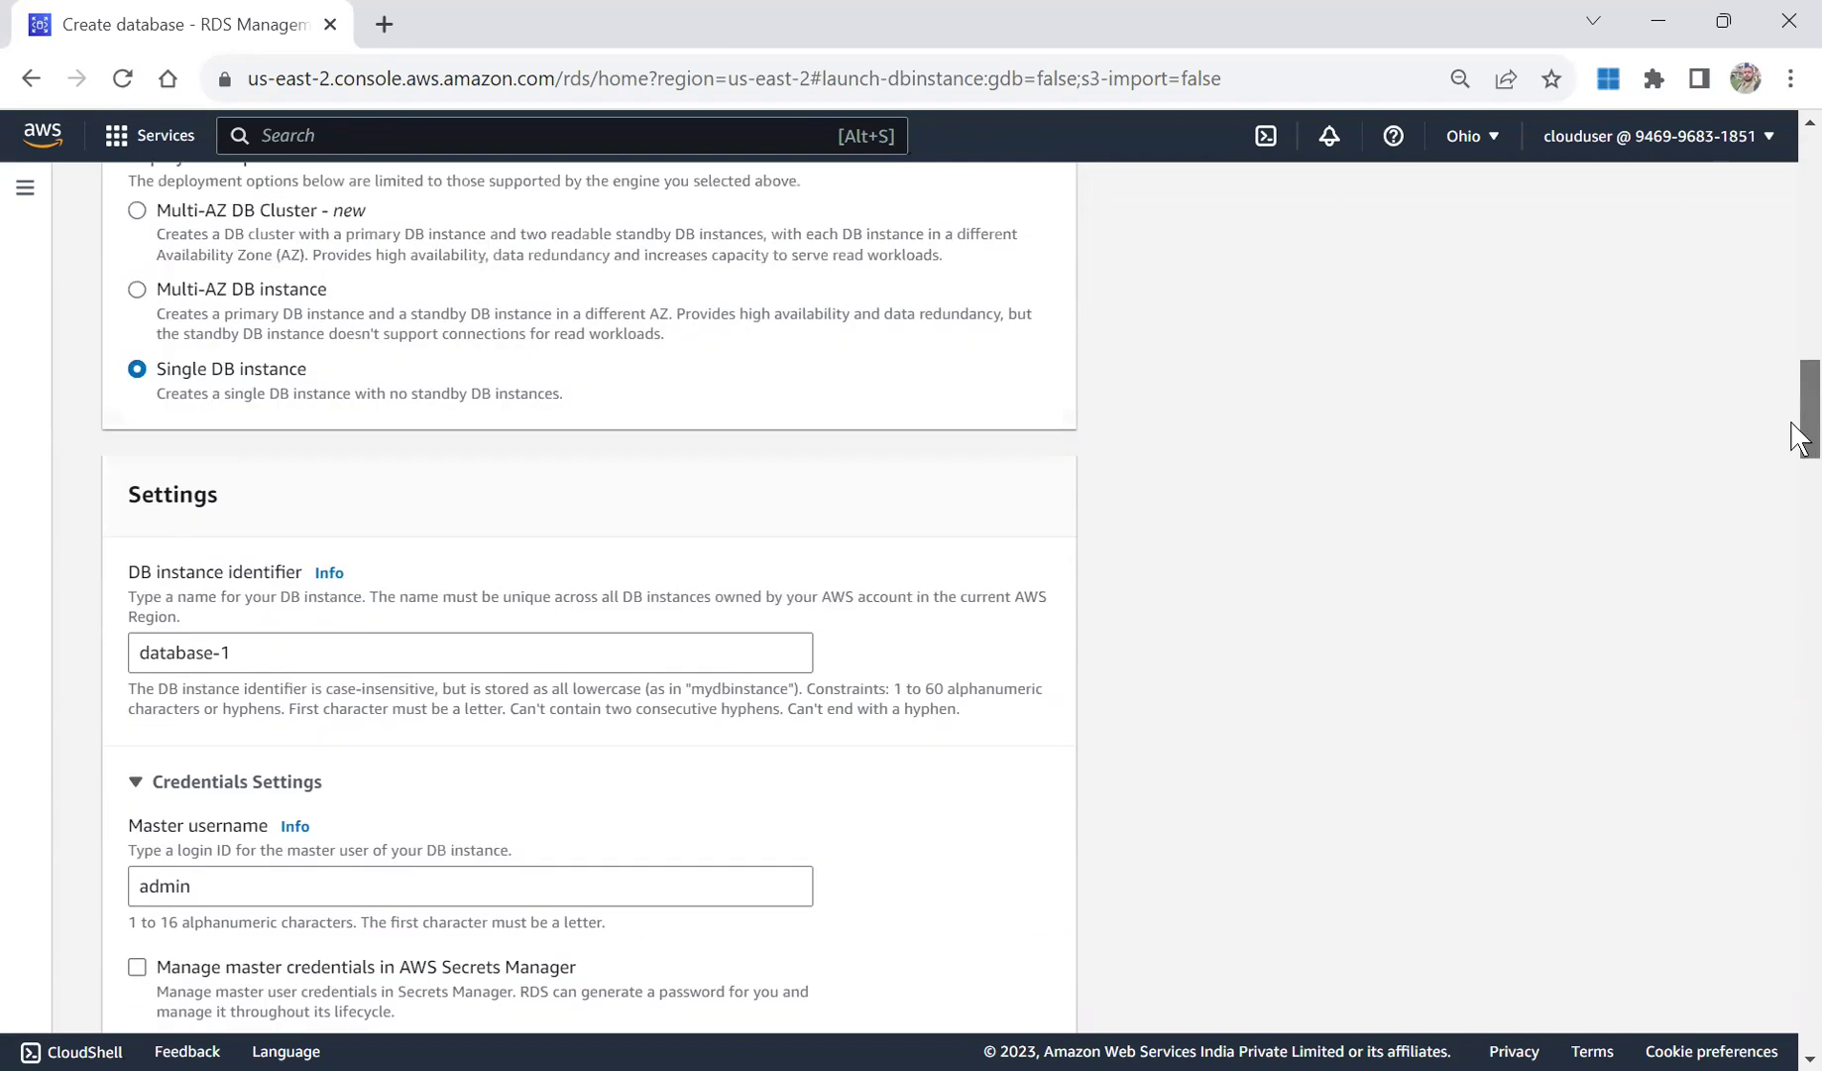
# Name the DB instance by replacing its default identifier with dbatmysql.
pyautogui.moveTo(1799, 417); pyautogui.dragTo(1800, 469)
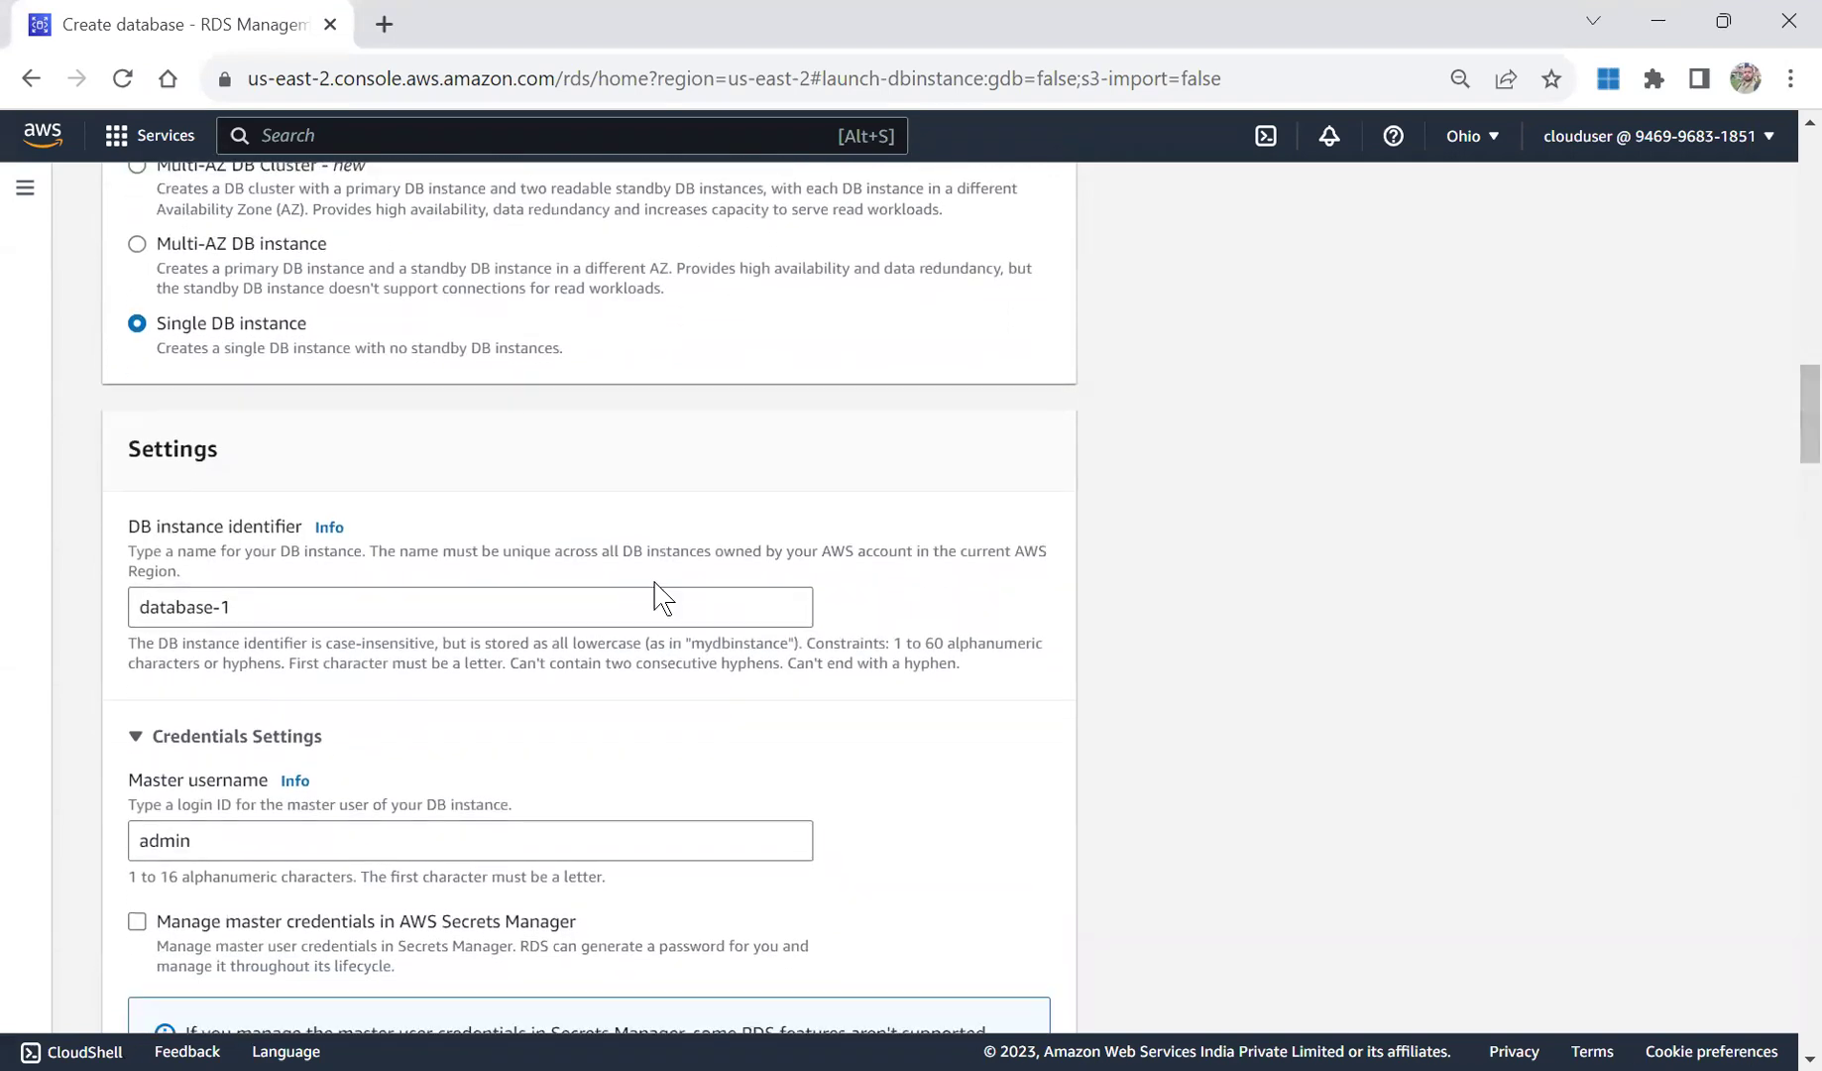
pyautogui.moveTo(456, 596); pyautogui.dragTo(20, 616)
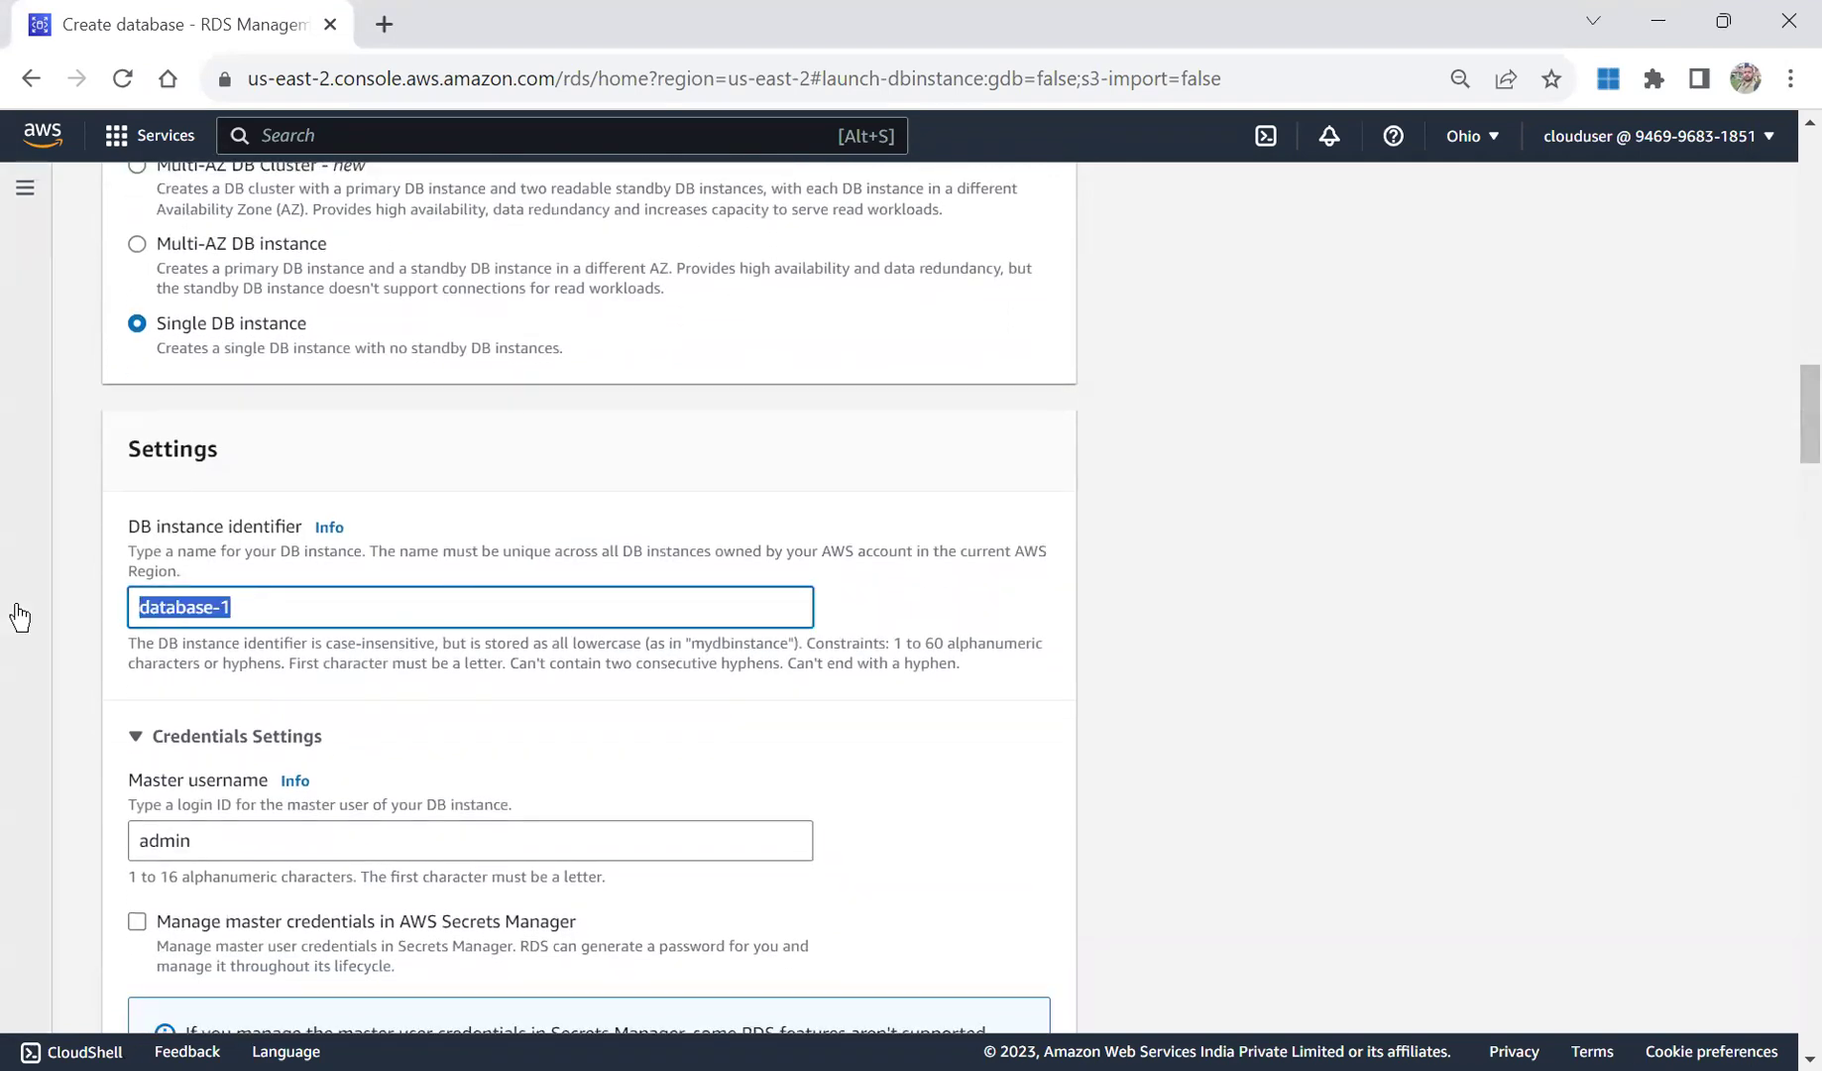
pyautogui.write('dbat')
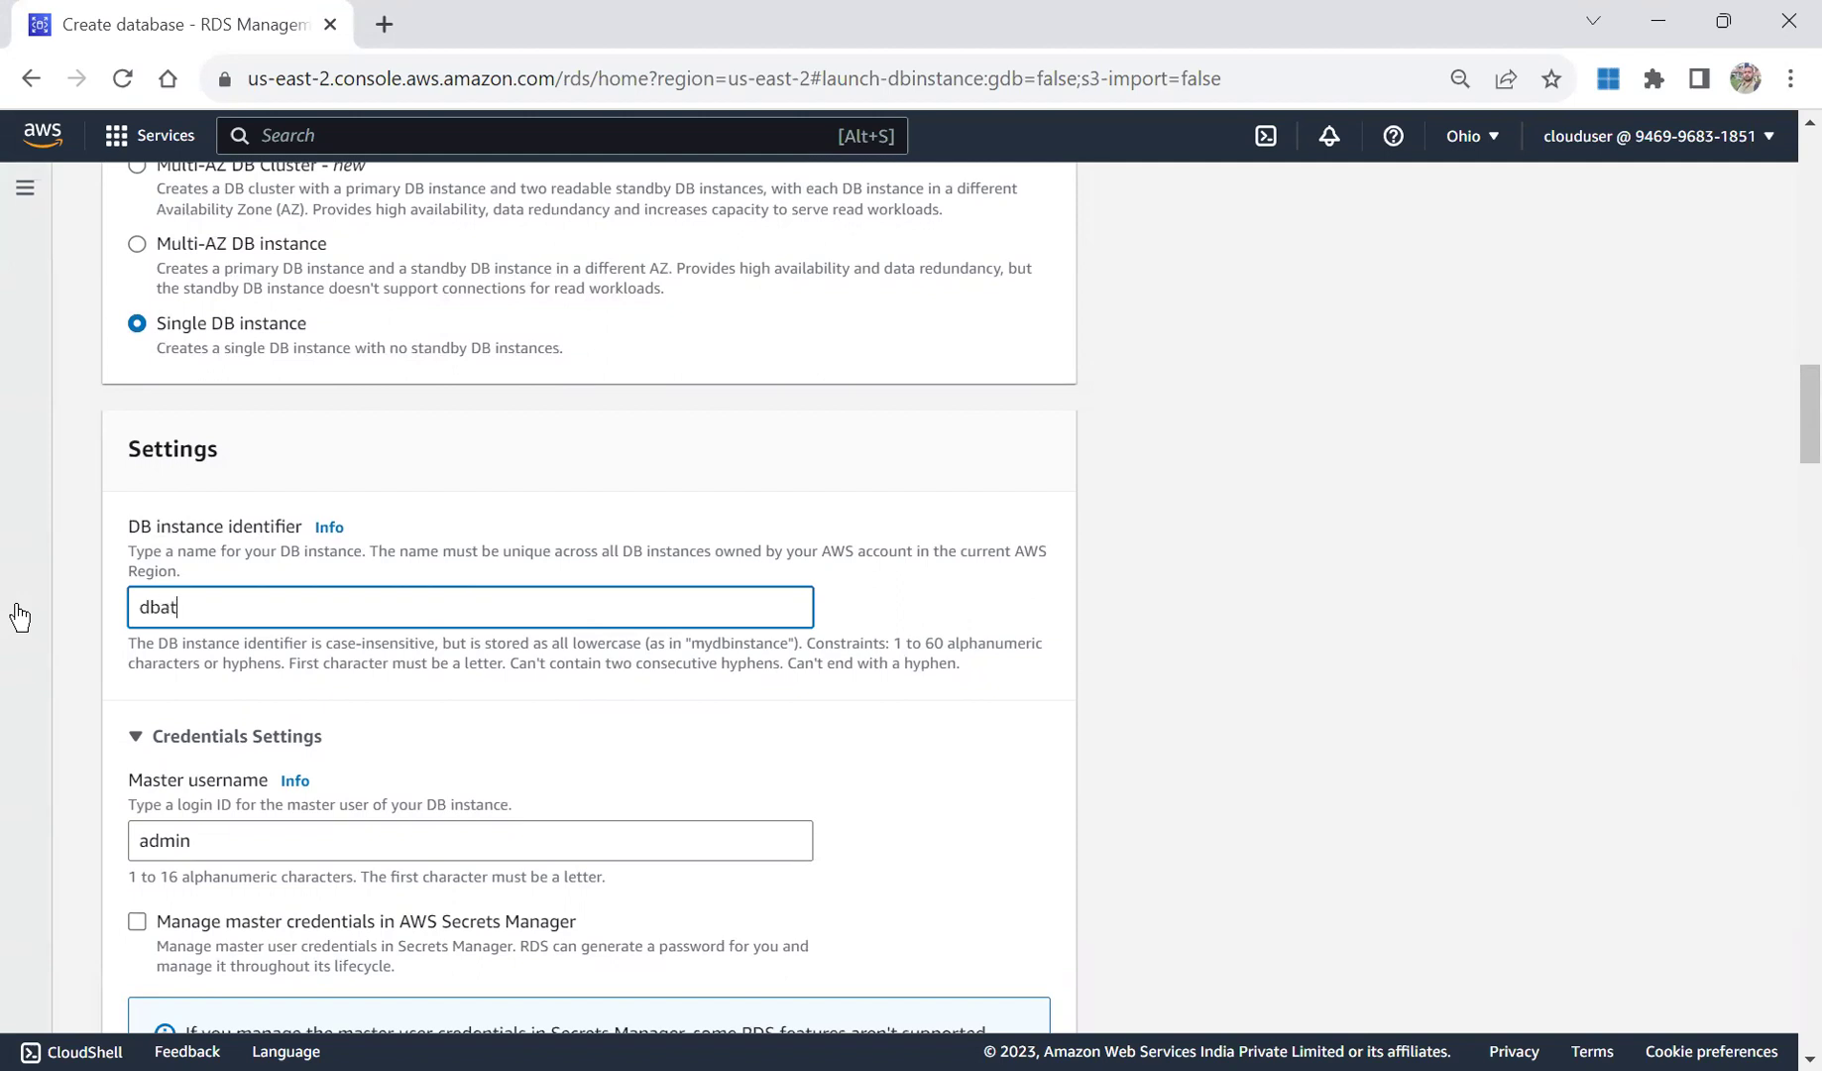
pyautogui.write('mysql')
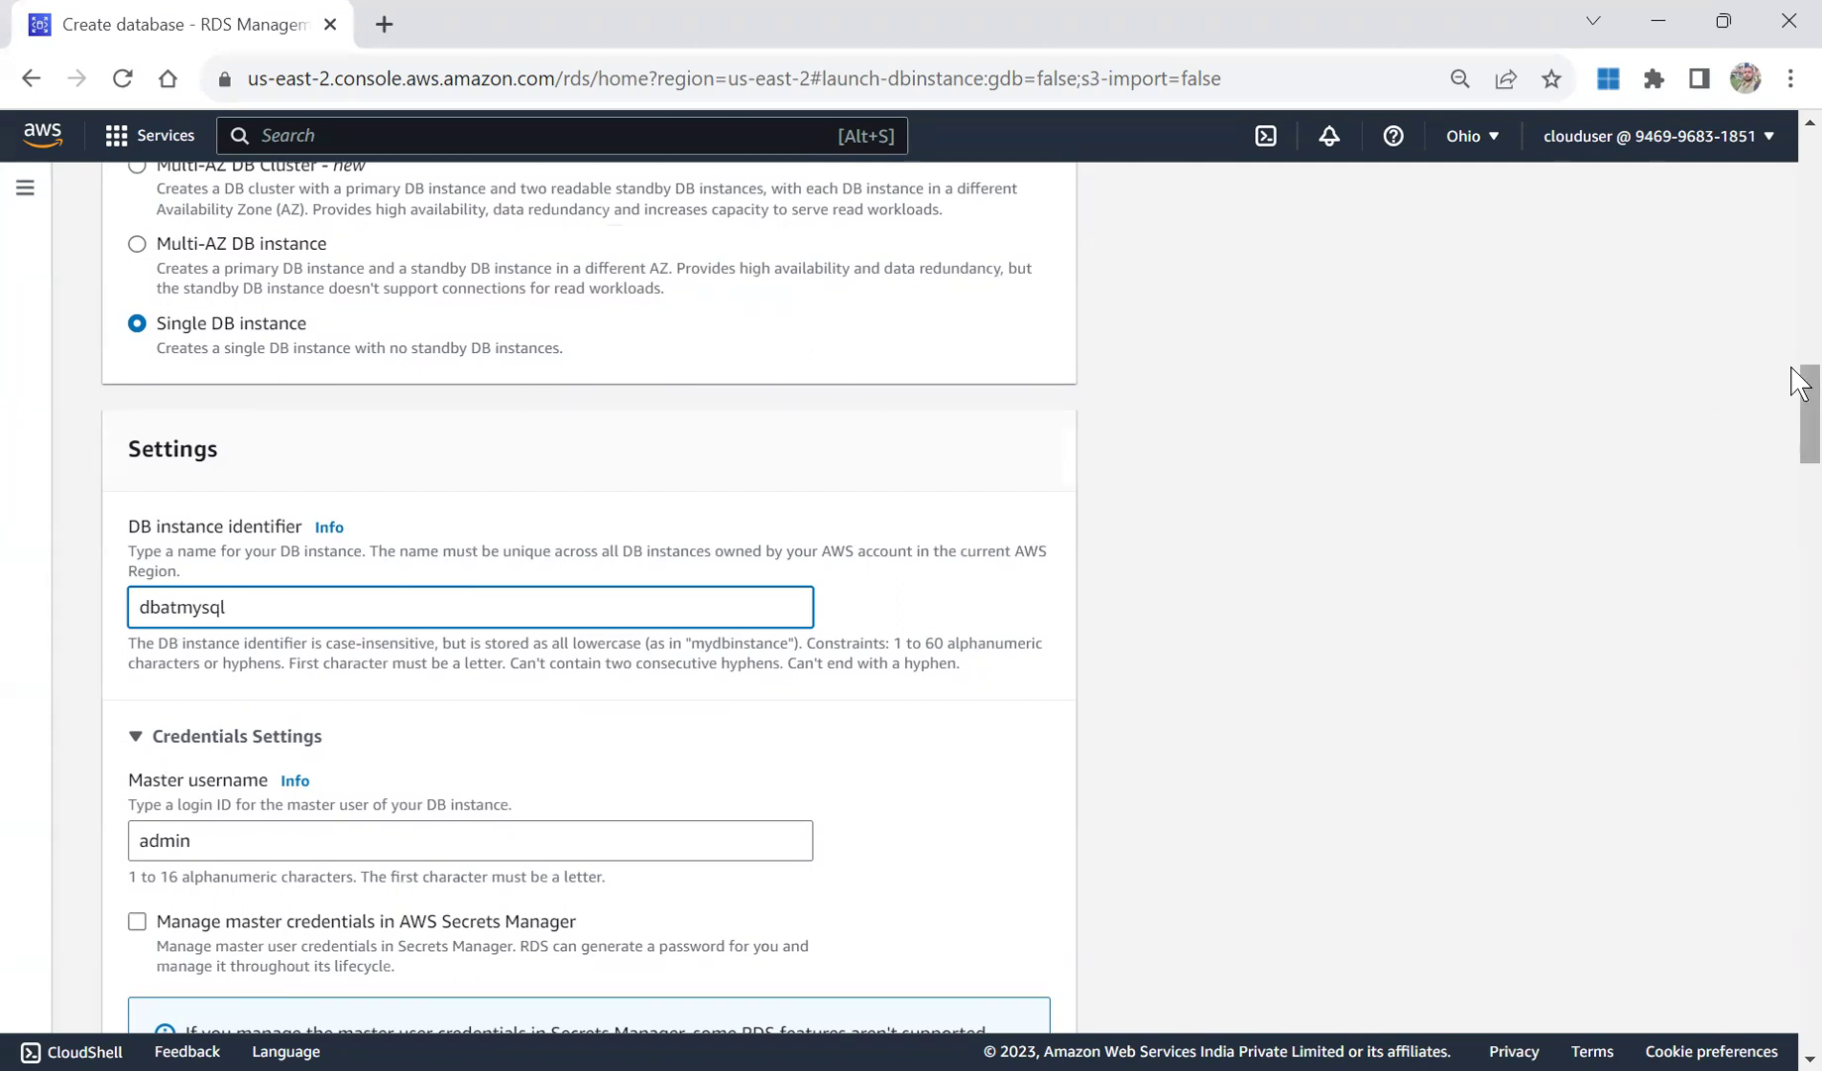
# Look through the list of available AWS regions and close it with Ohio kept as the region.
pyautogui.moveTo(1799, 397); pyautogui.dragTo(1800, 412)
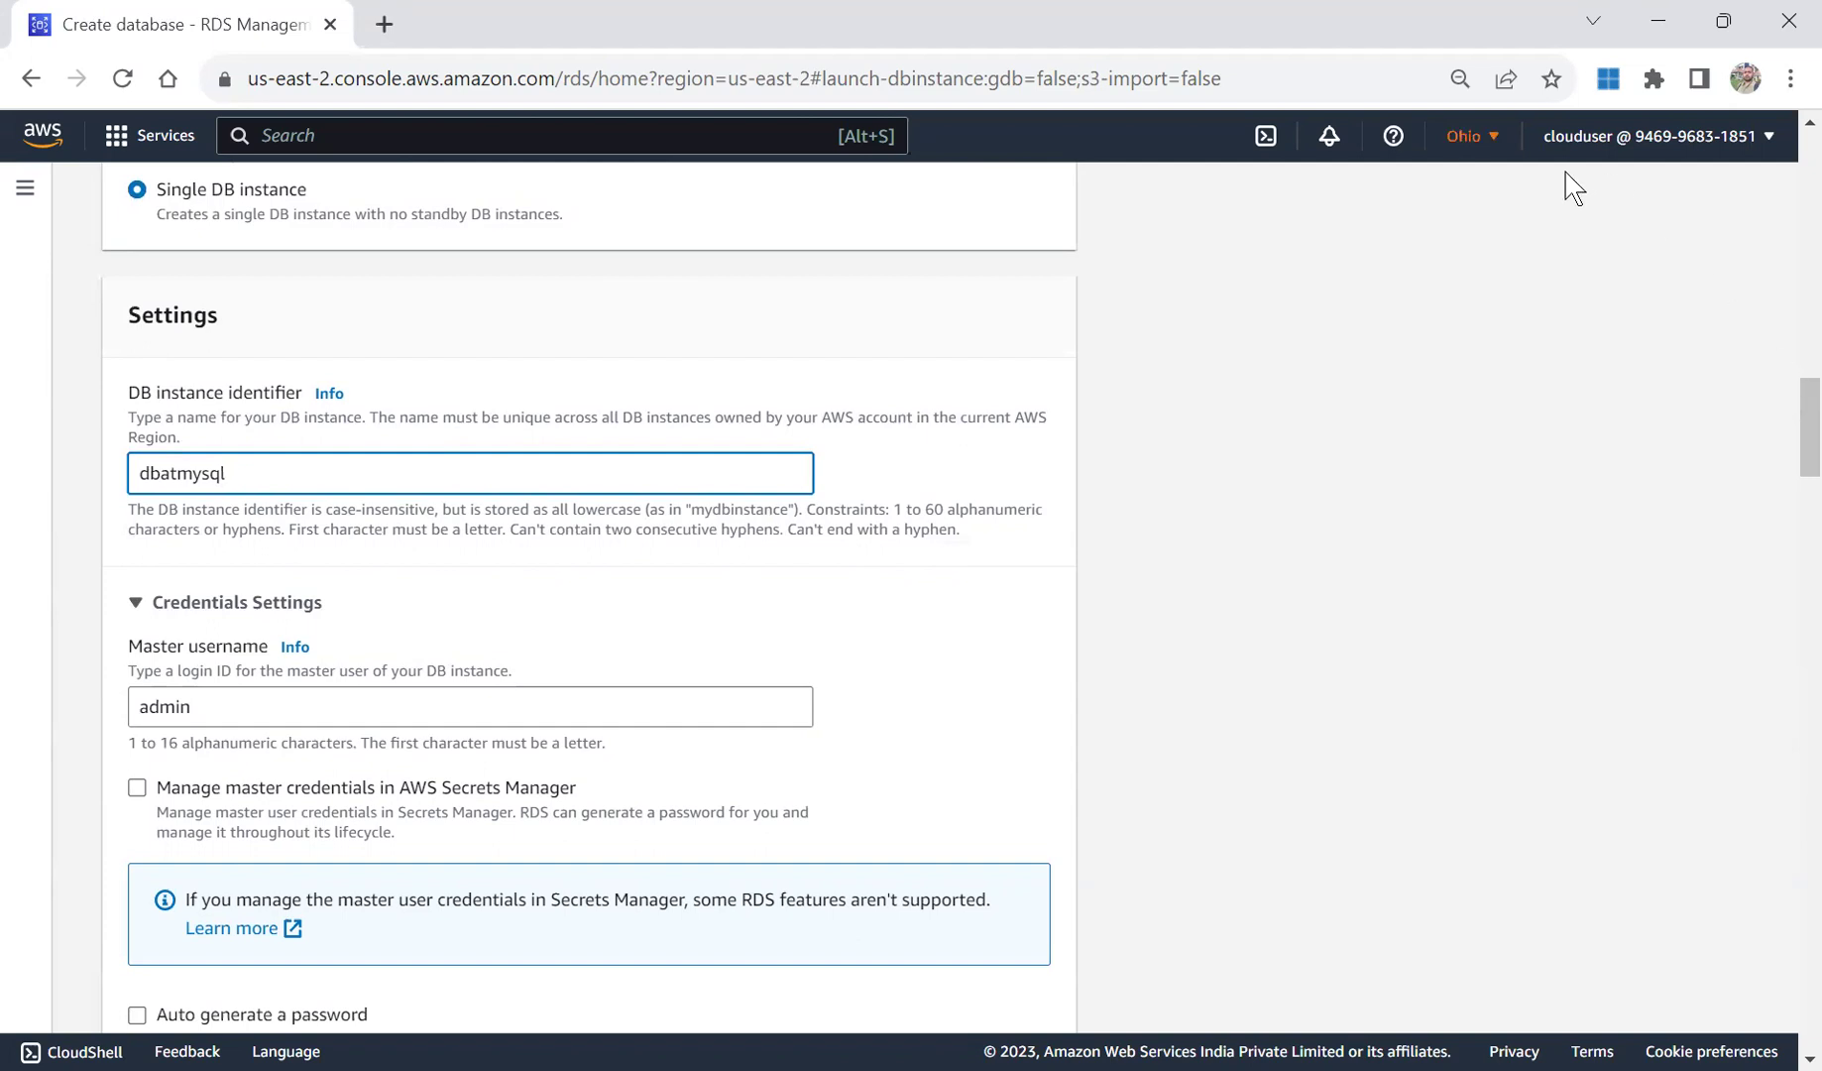
pyautogui.click(1473, 136)
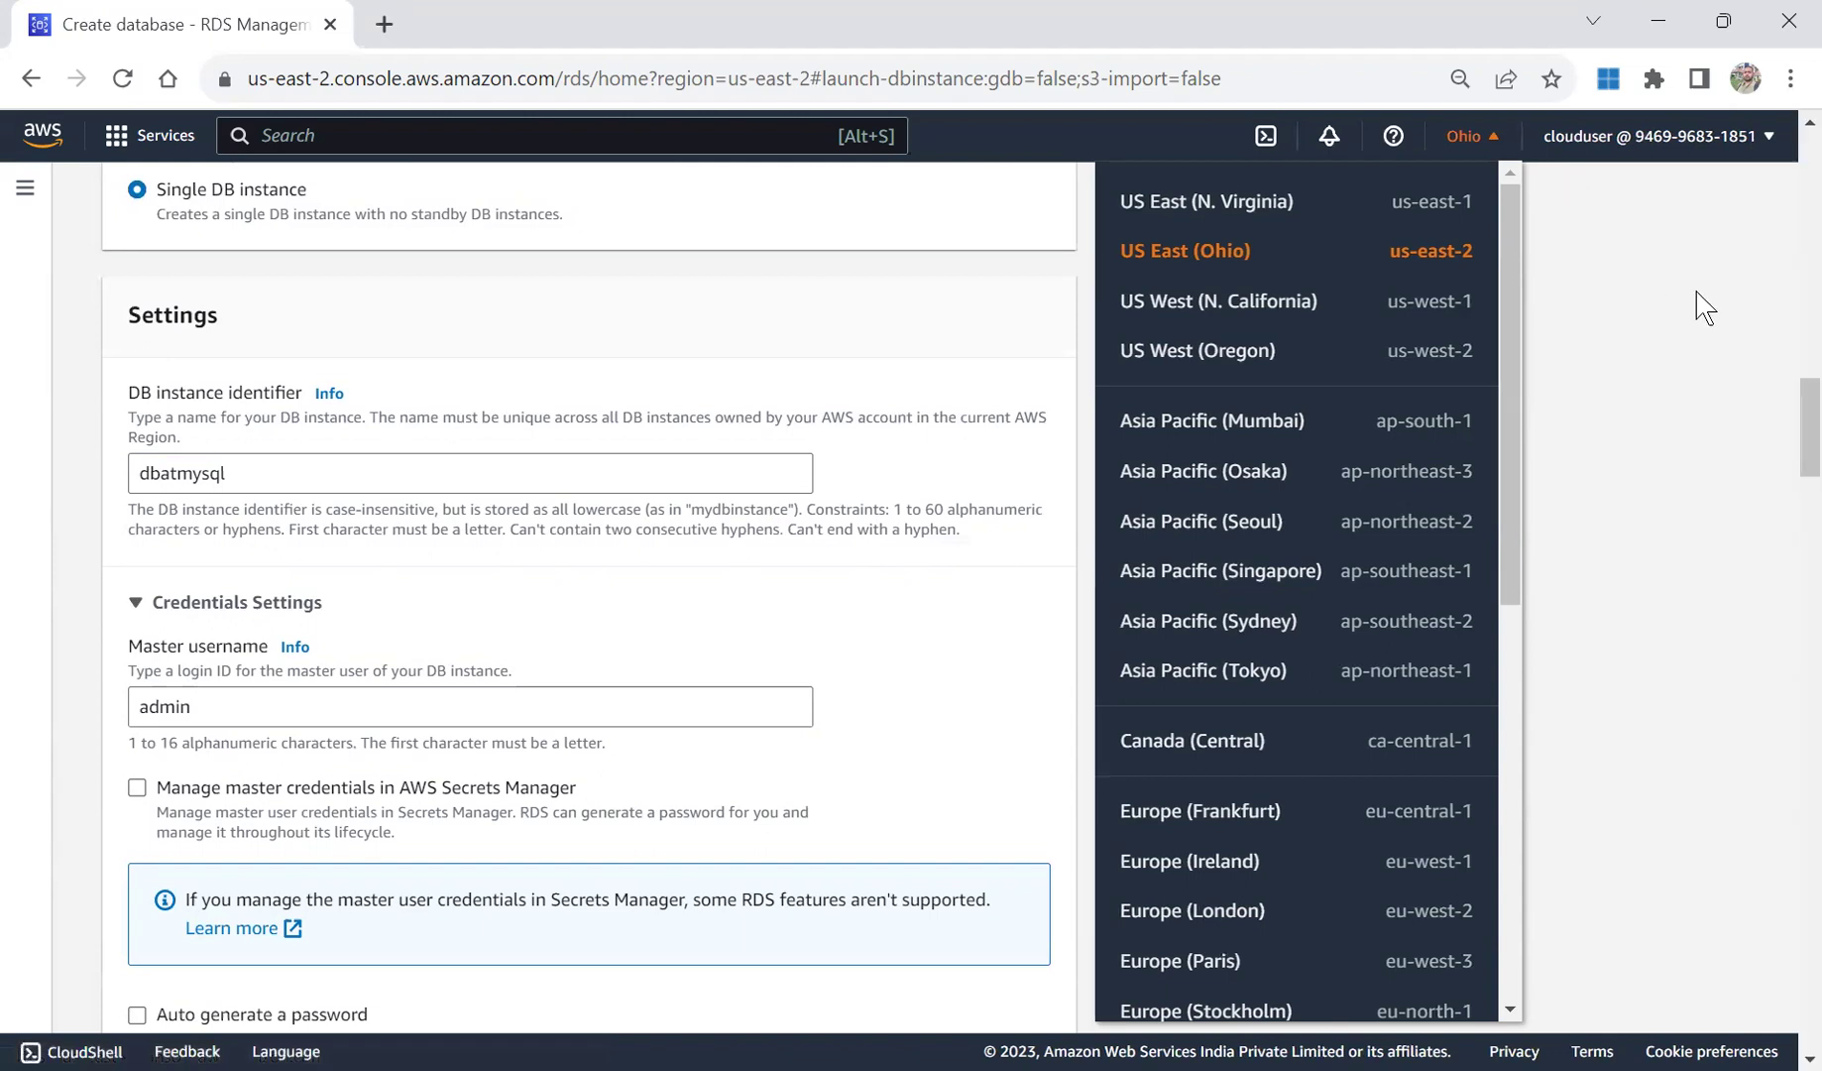
pyautogui.click(1727, 321)
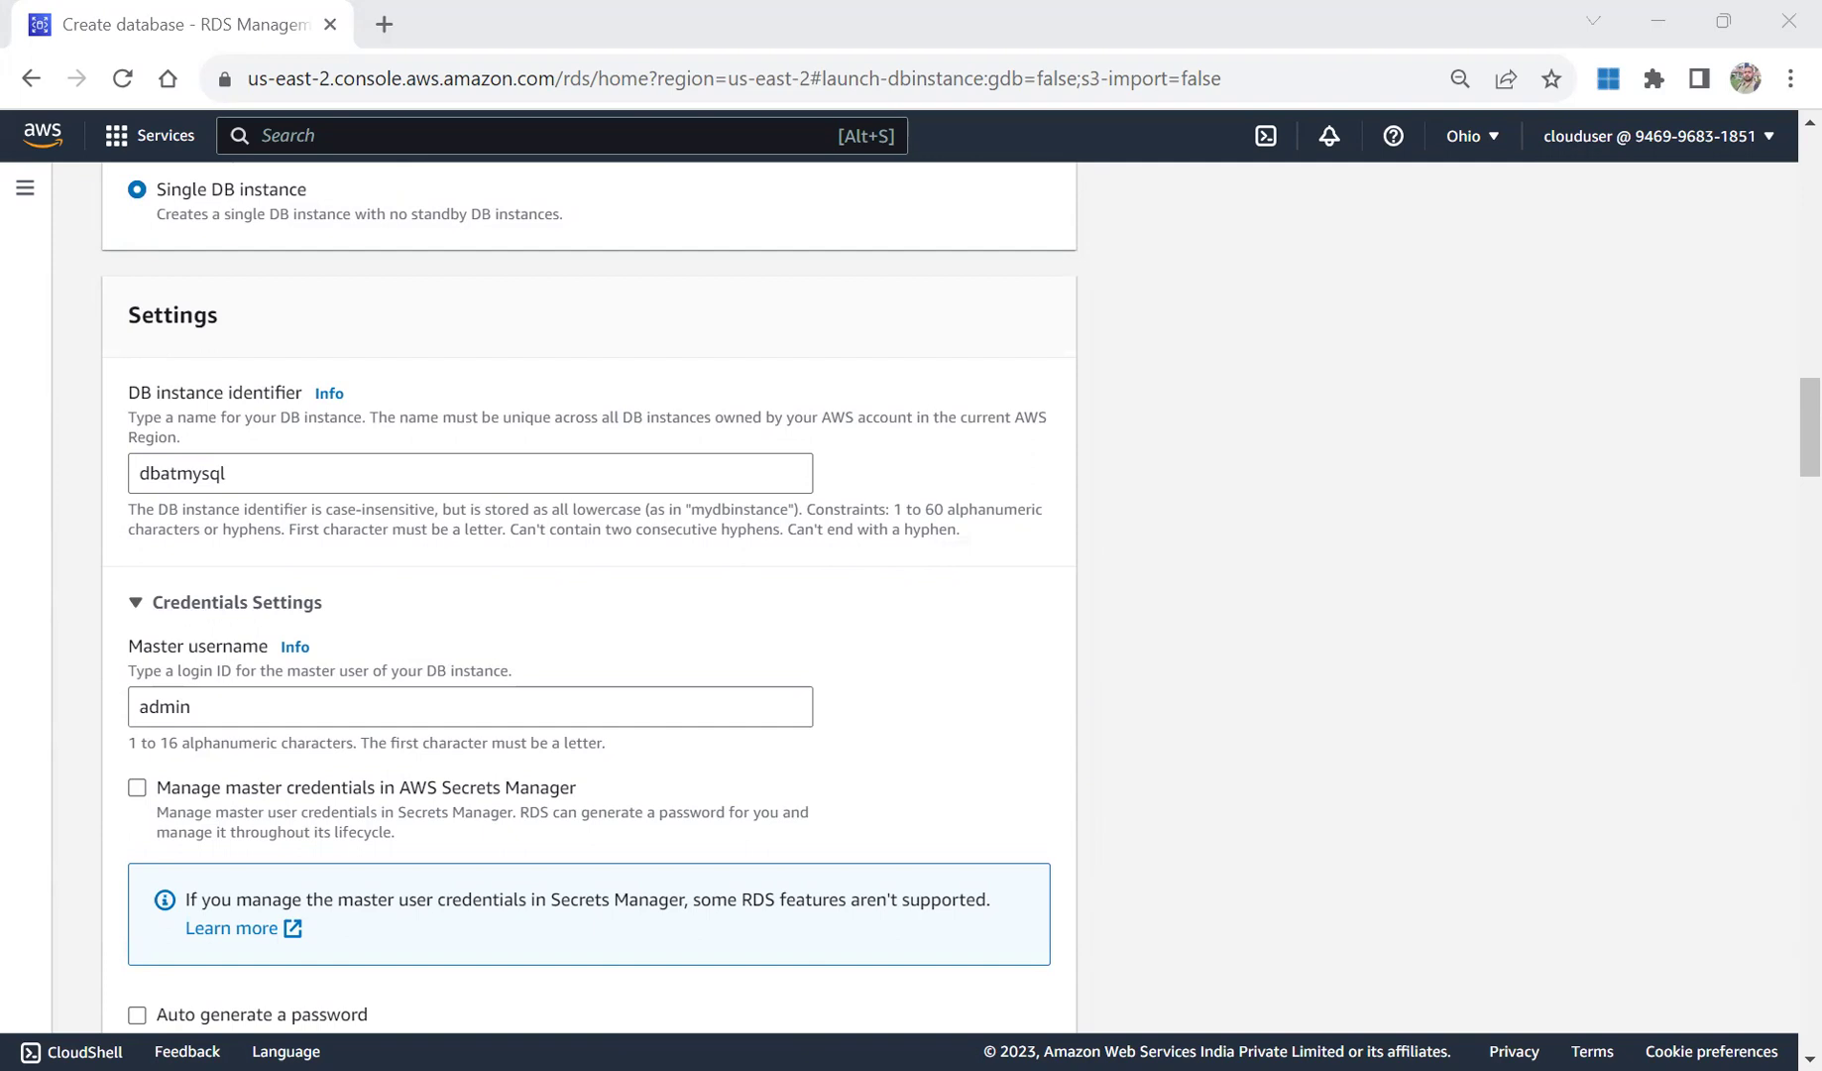
# Set the master username in the credentials settings to myadmin.
pyautogui.click(139, 706)
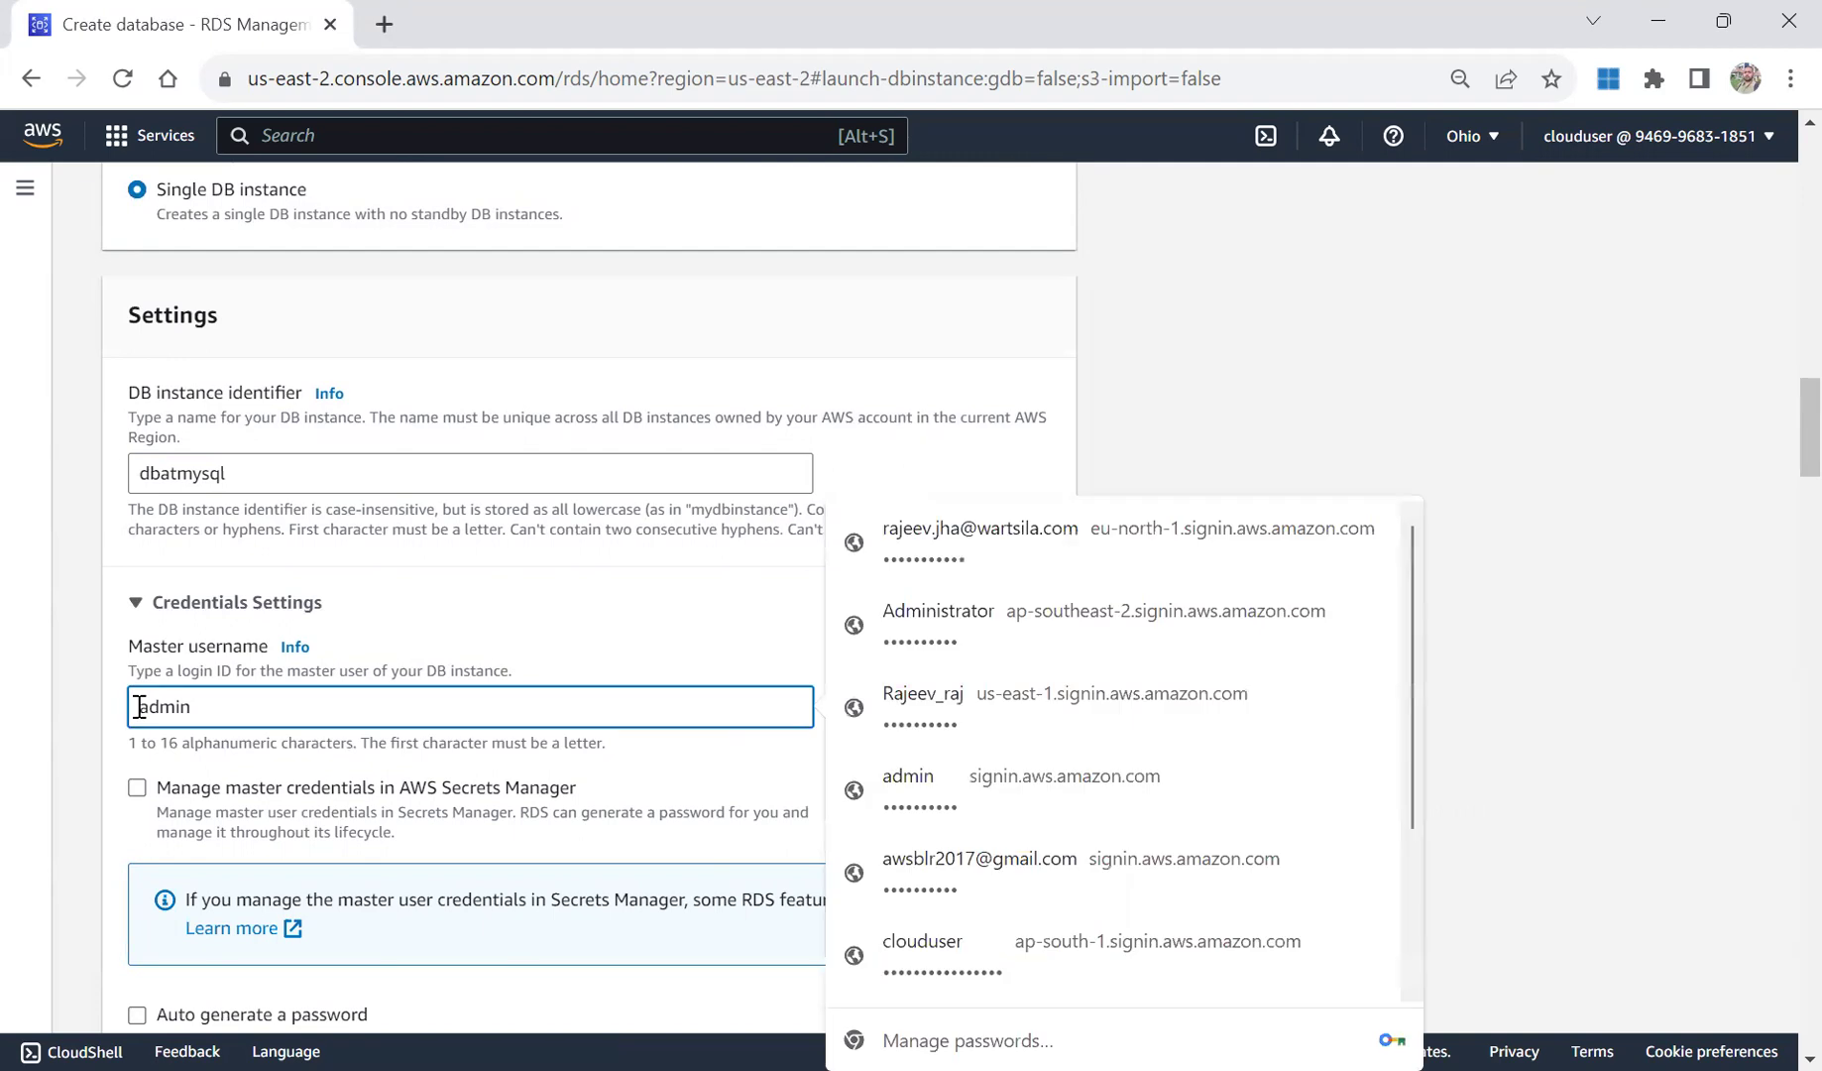
pyautogui.write('my')
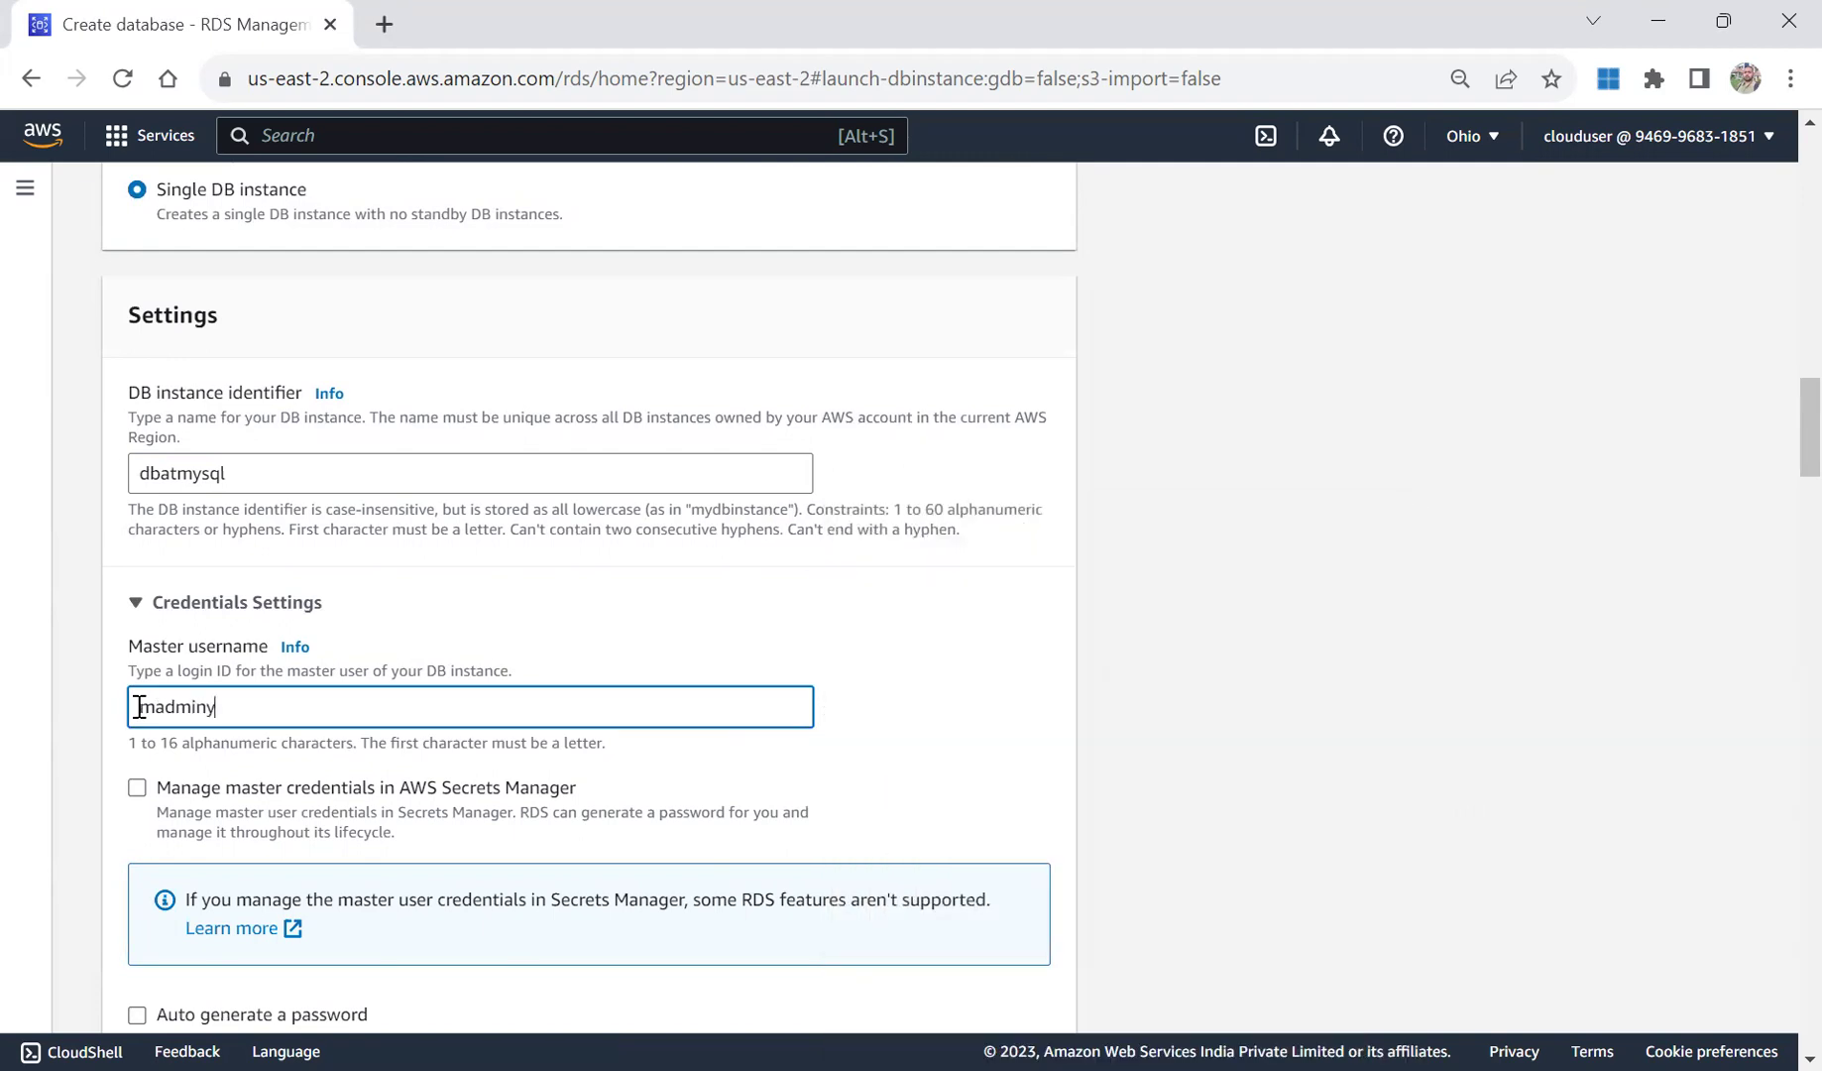
pyautogui.hotkey('ctrl', 'a')
pyautogui.write('myadmin')
pyautogui.click(1198, 776)
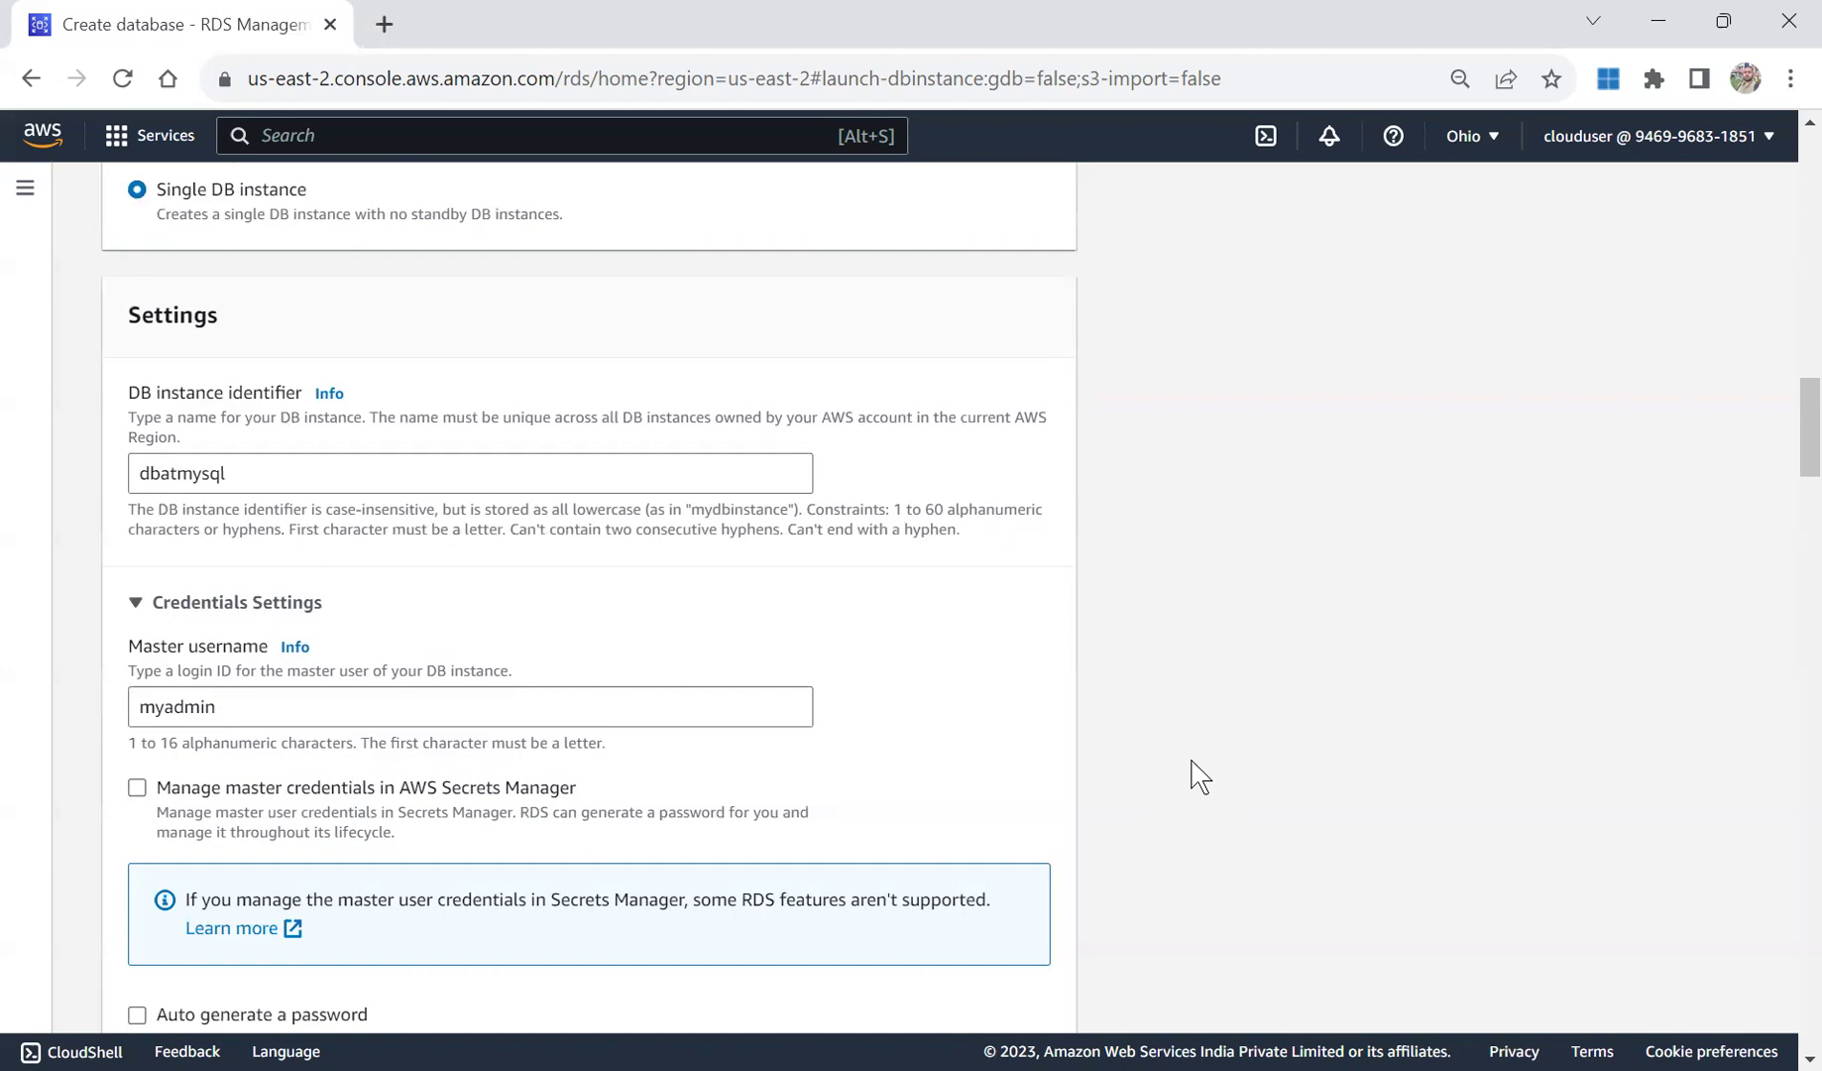
# Try the auto-generated password option, turn it off again, and enter the master password in both the password and confirmation fields.
pyautogui.moveTo(1799, 397); pyautogui.dragTo(1799, 440)
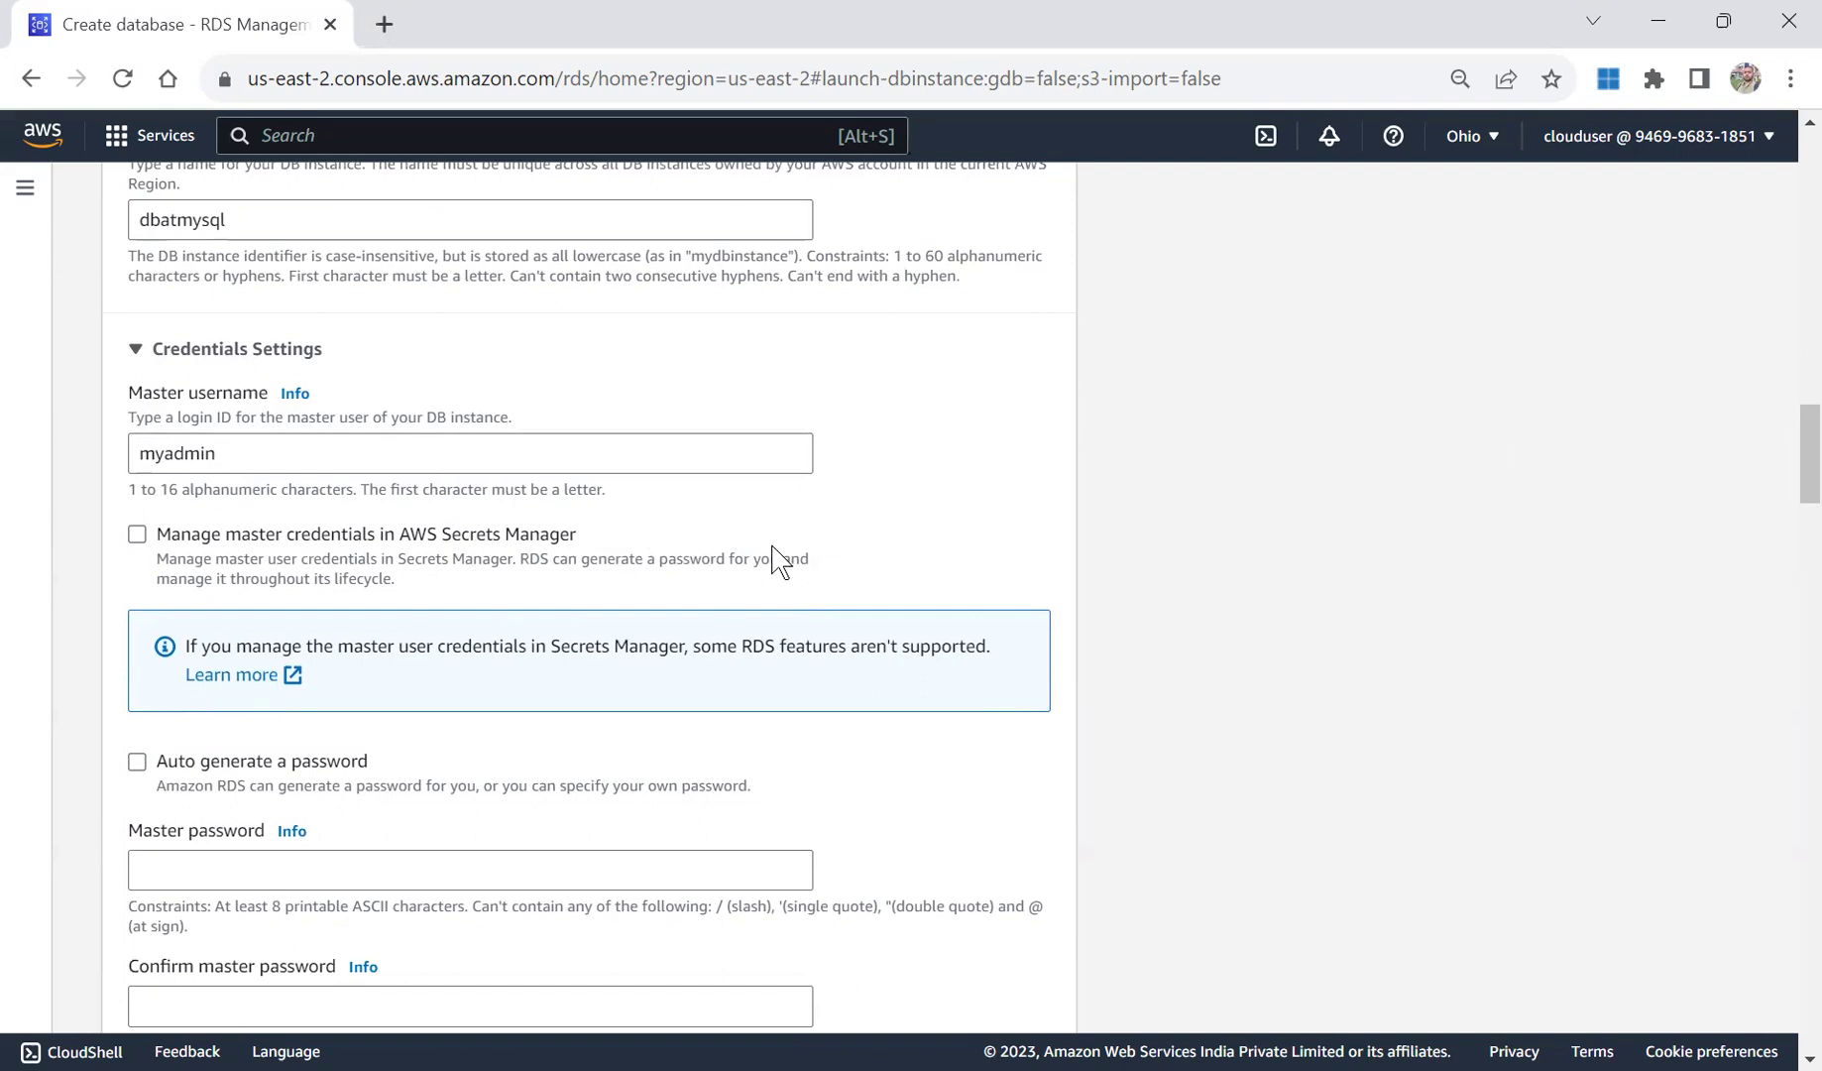
pyautogui.moveTo(1802, 448)
pyautogui.mouseDown()
pyautogui.moveTo(1800, 517)
pyautogui.moveTo(1792, 472)
pyautogui.mouseUp()
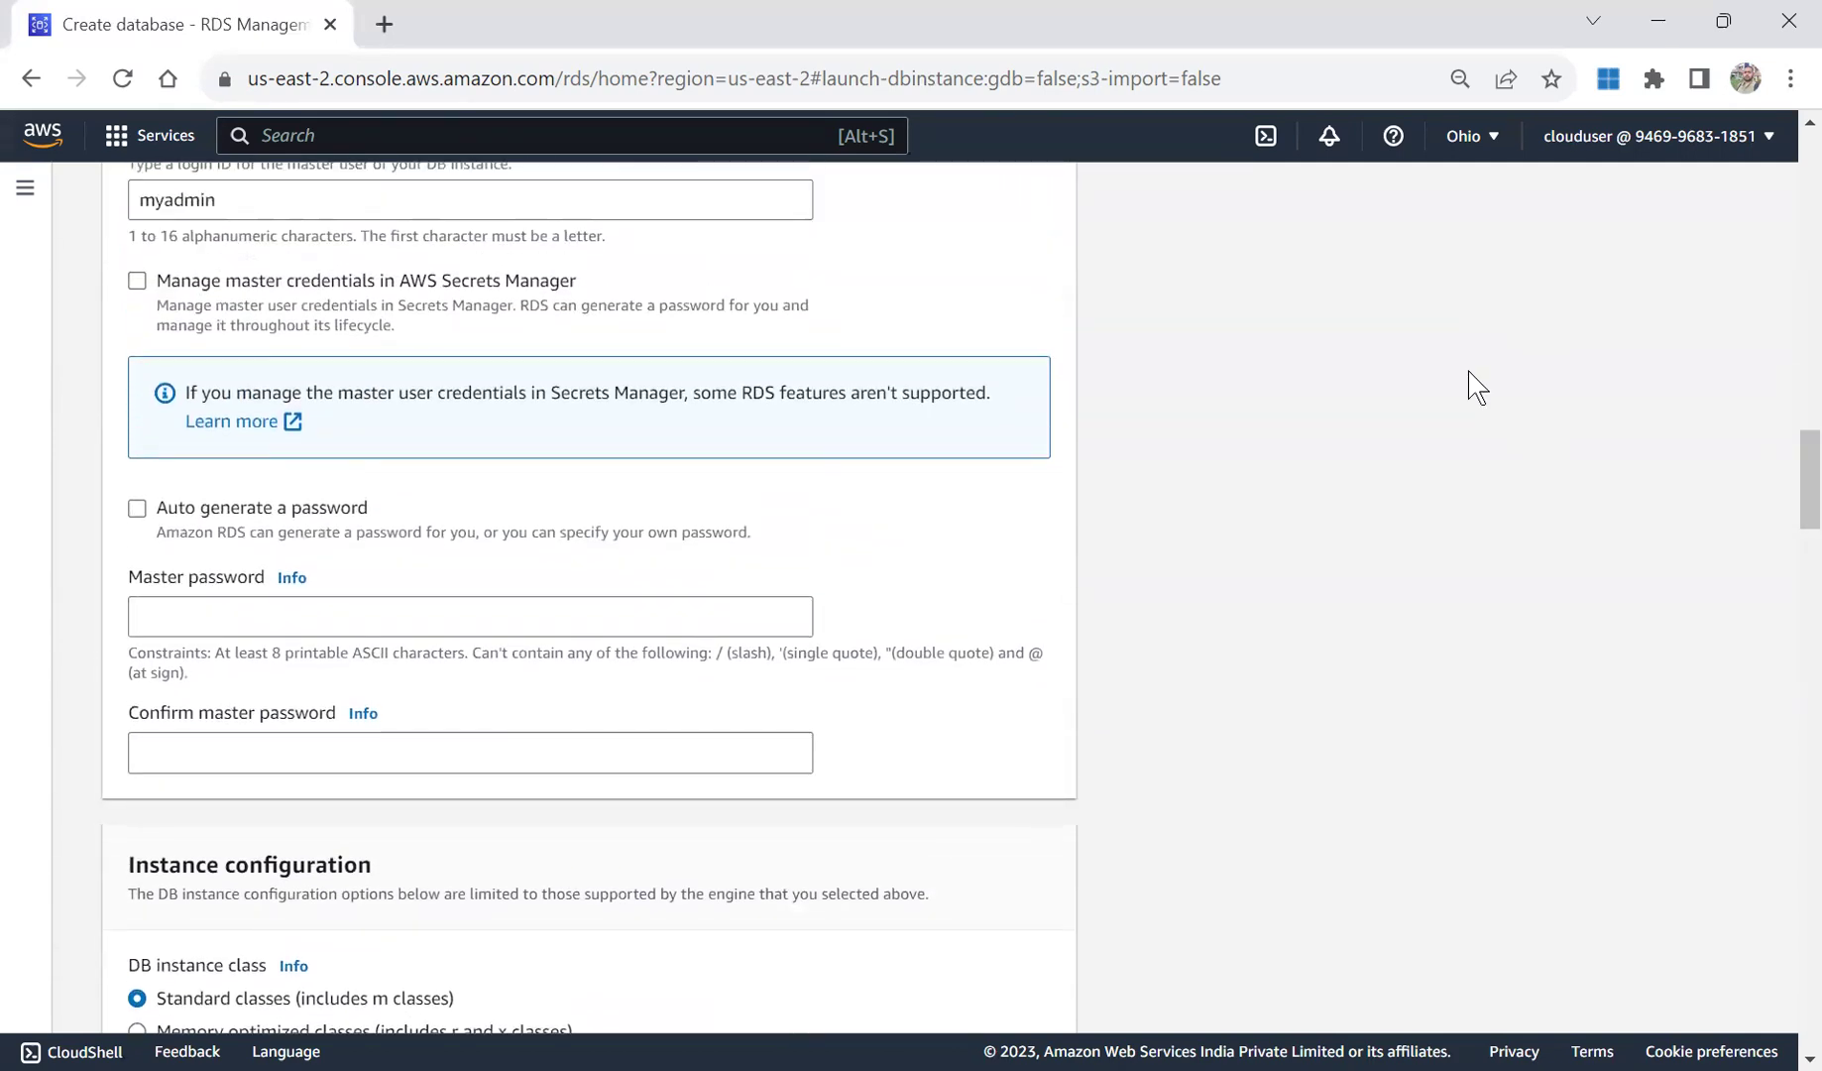
pyautogui.click(138, 508)
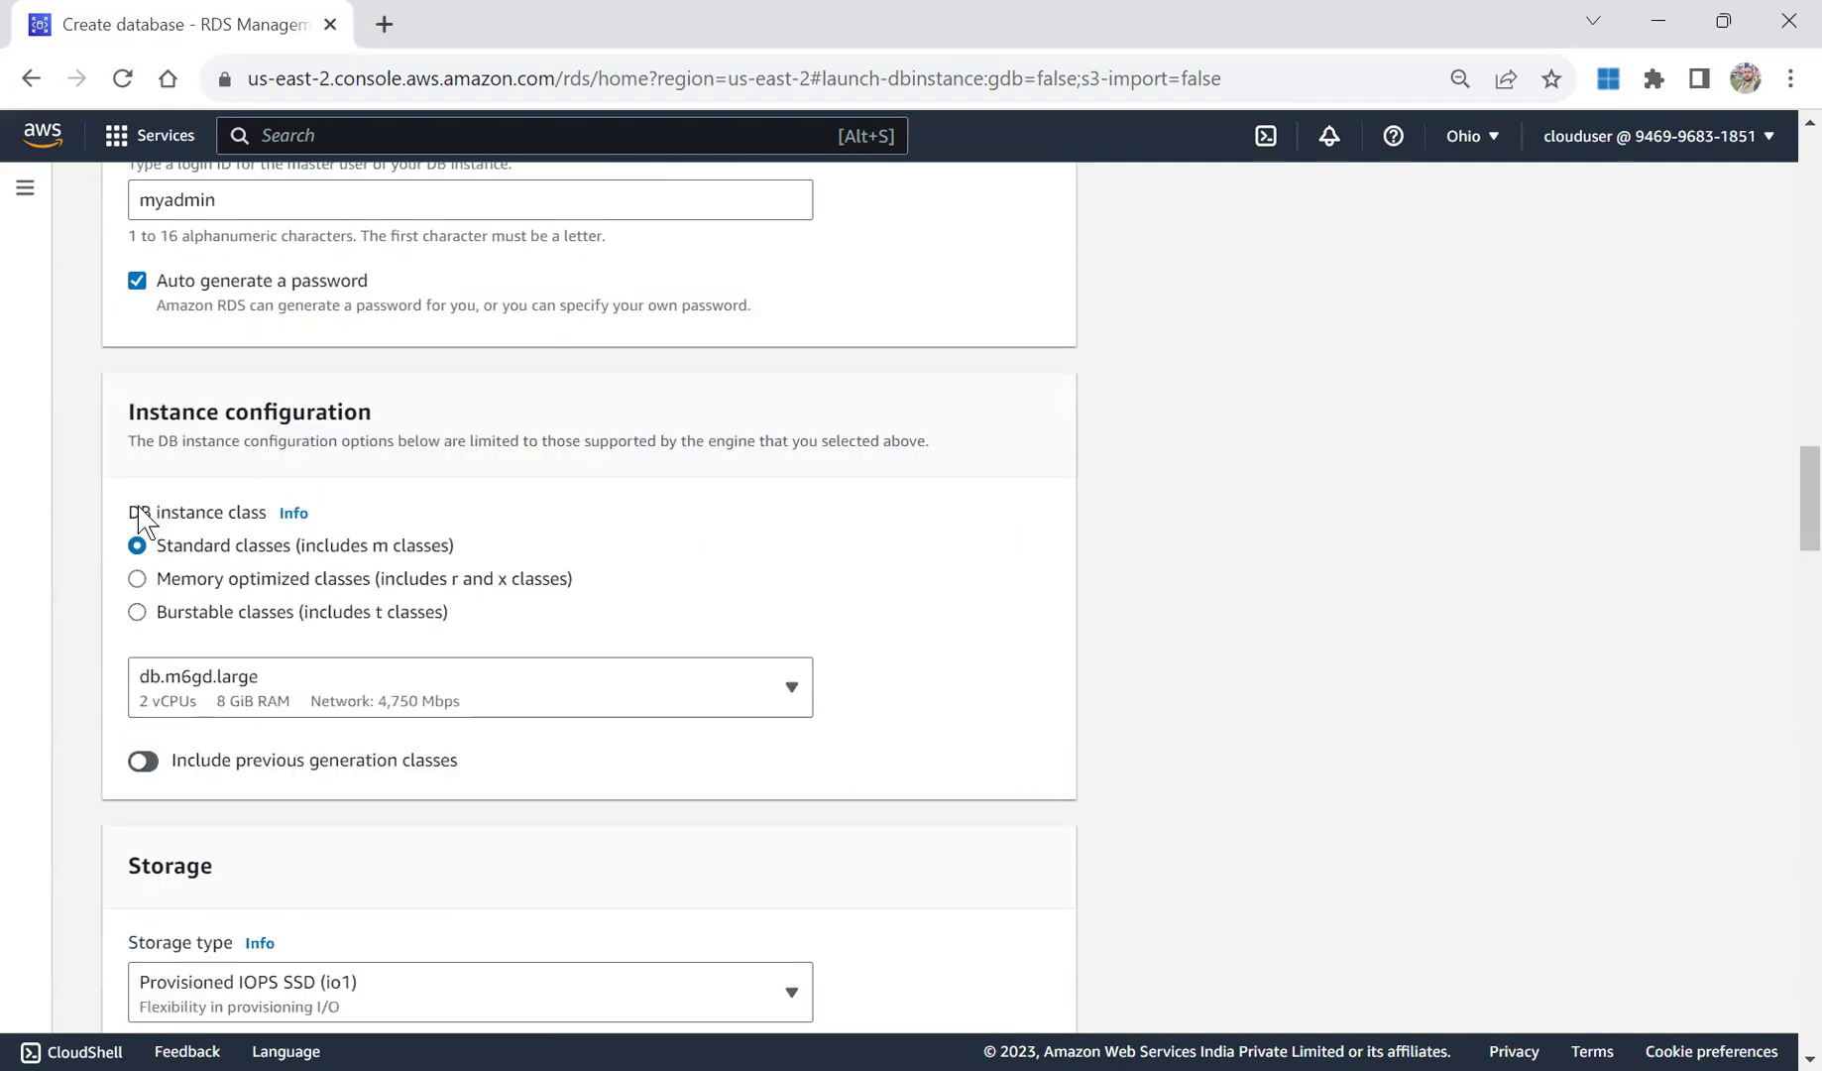
pyautogui.click(143, 283)
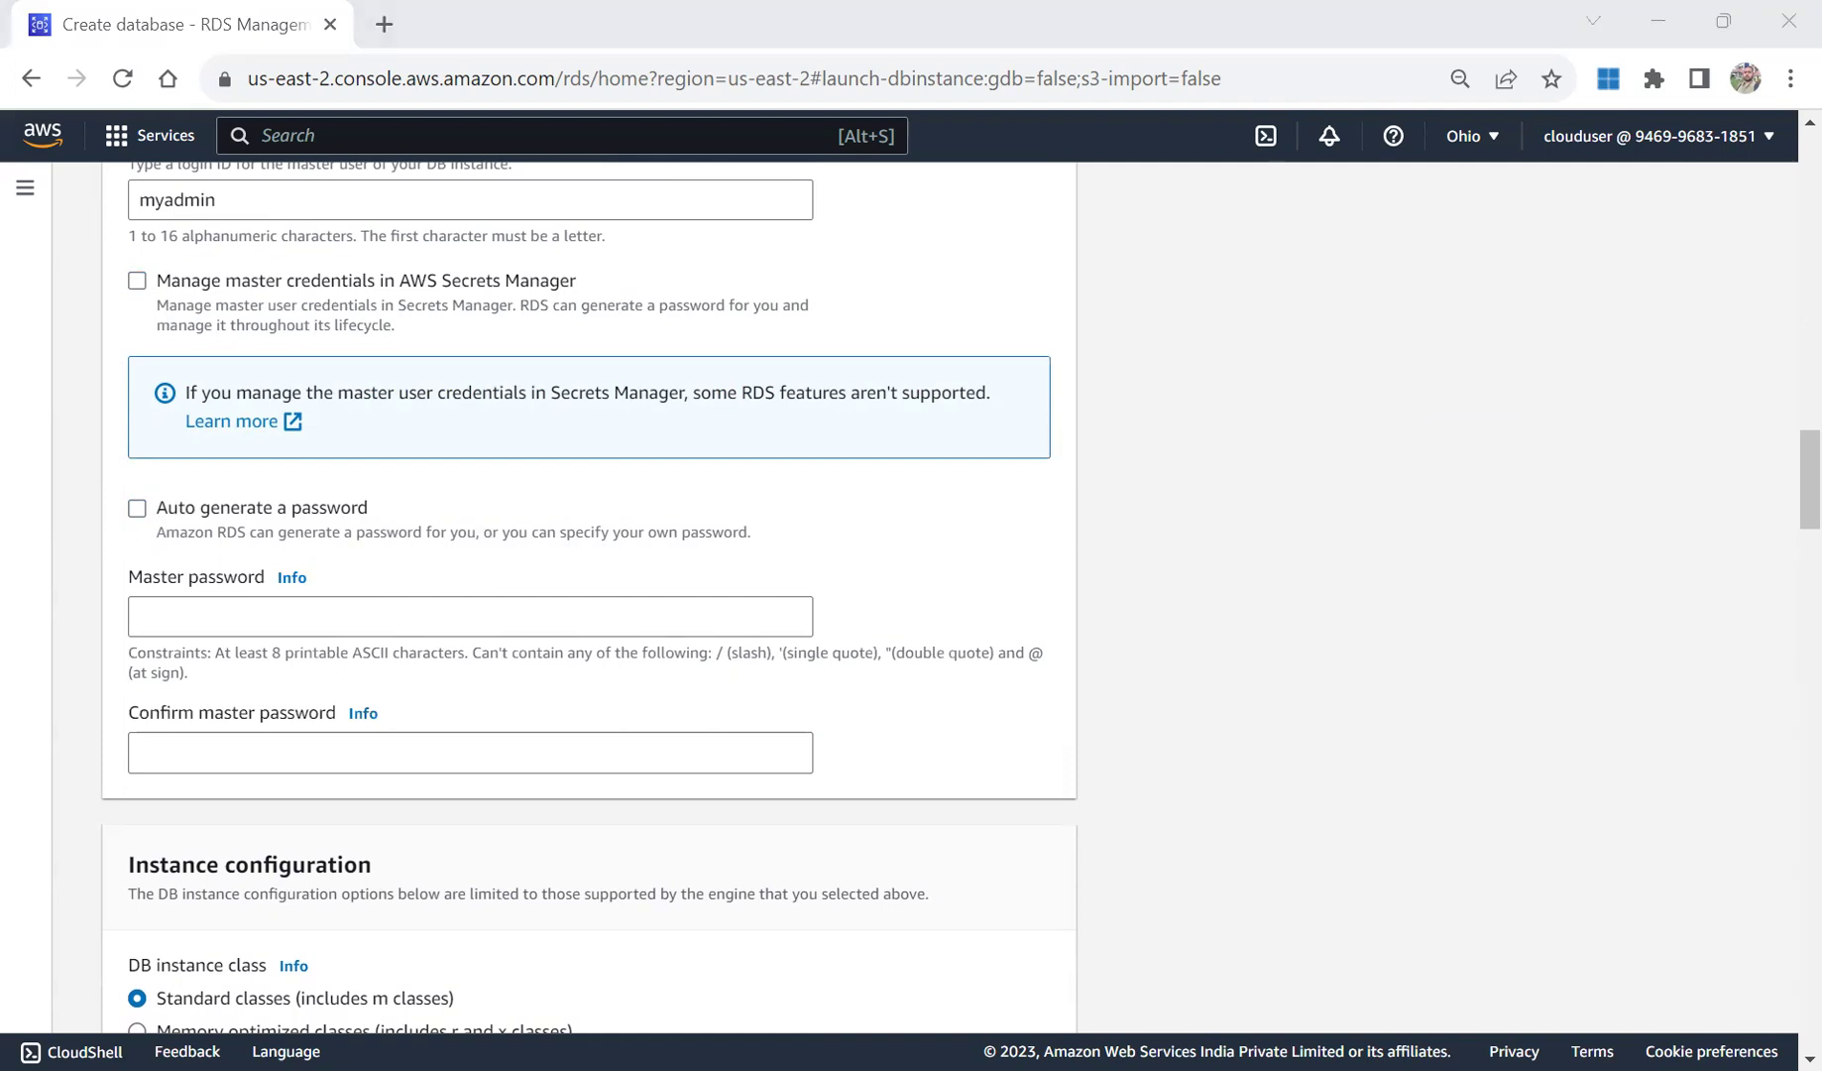
pyautogui.click(264, 560)
pyautogui.click(268, 614)
pyautogui.click(267, 614)
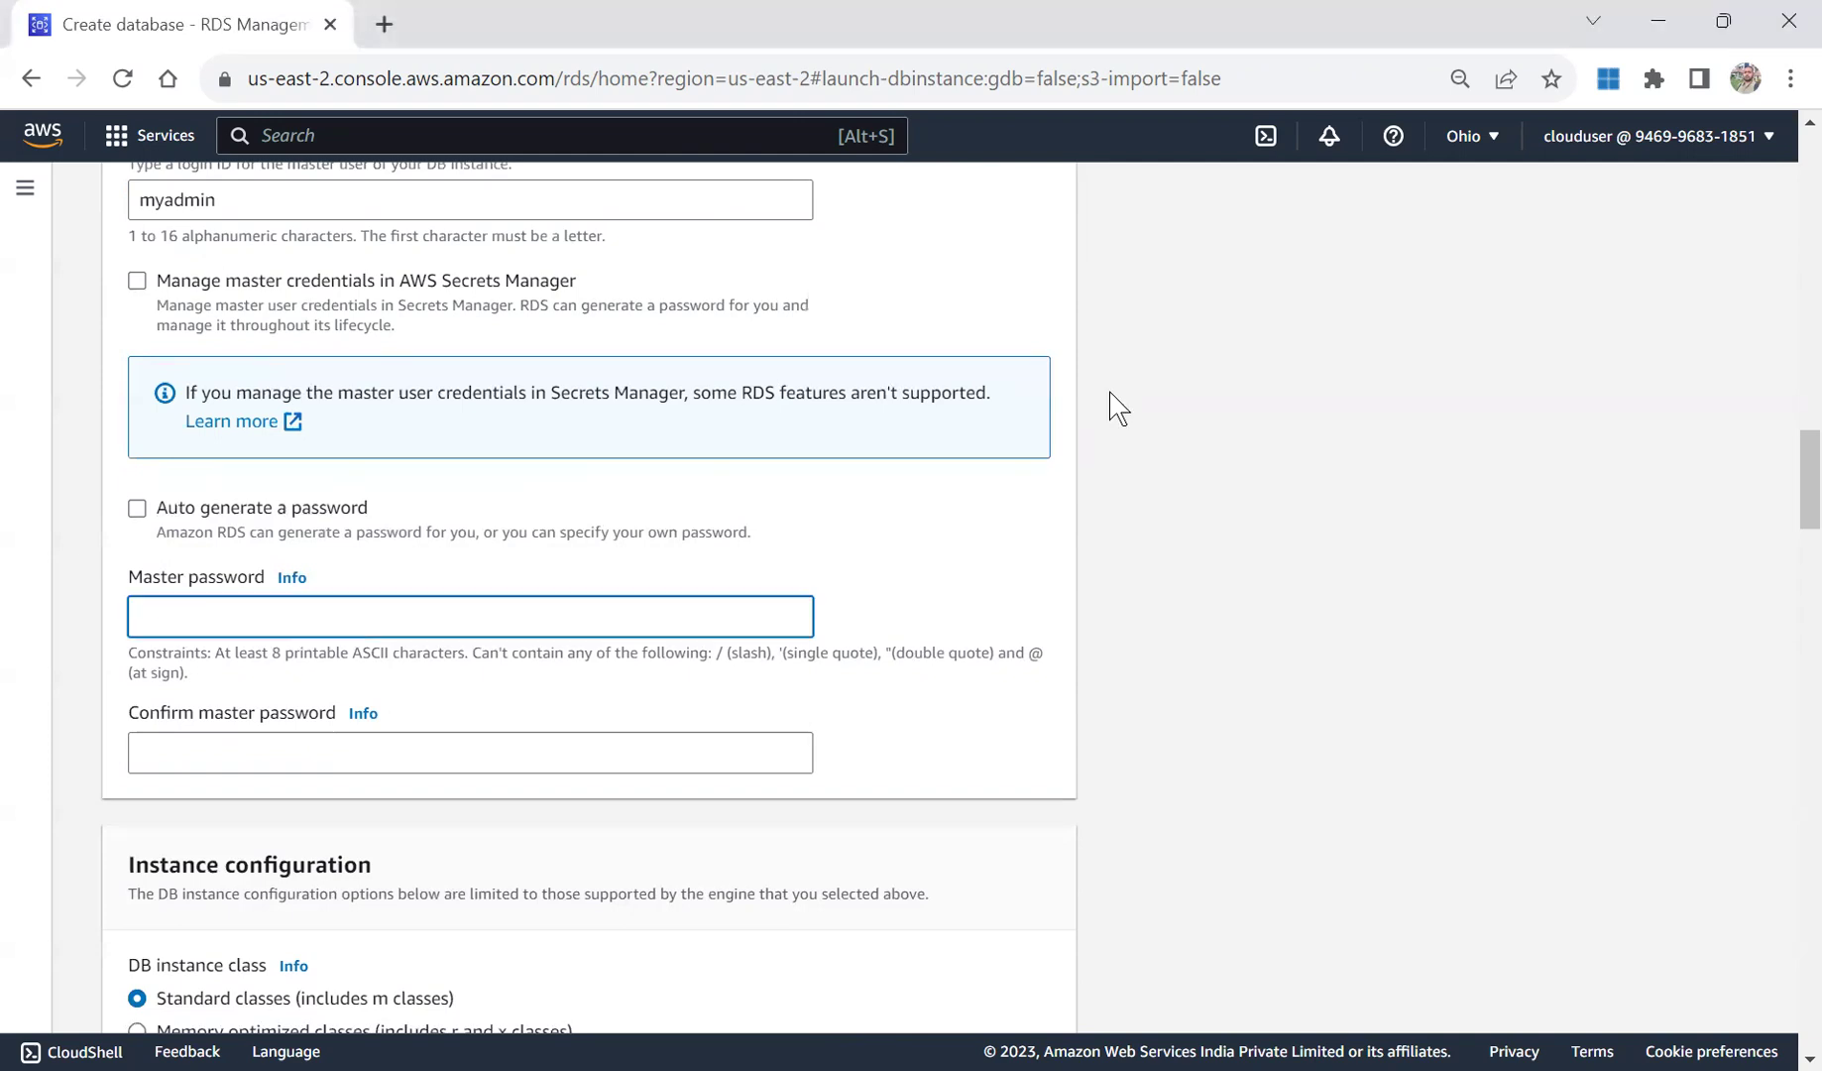
pyautogui.hotkey('ctrl', 'v')
pyautogui.click(447, 753)
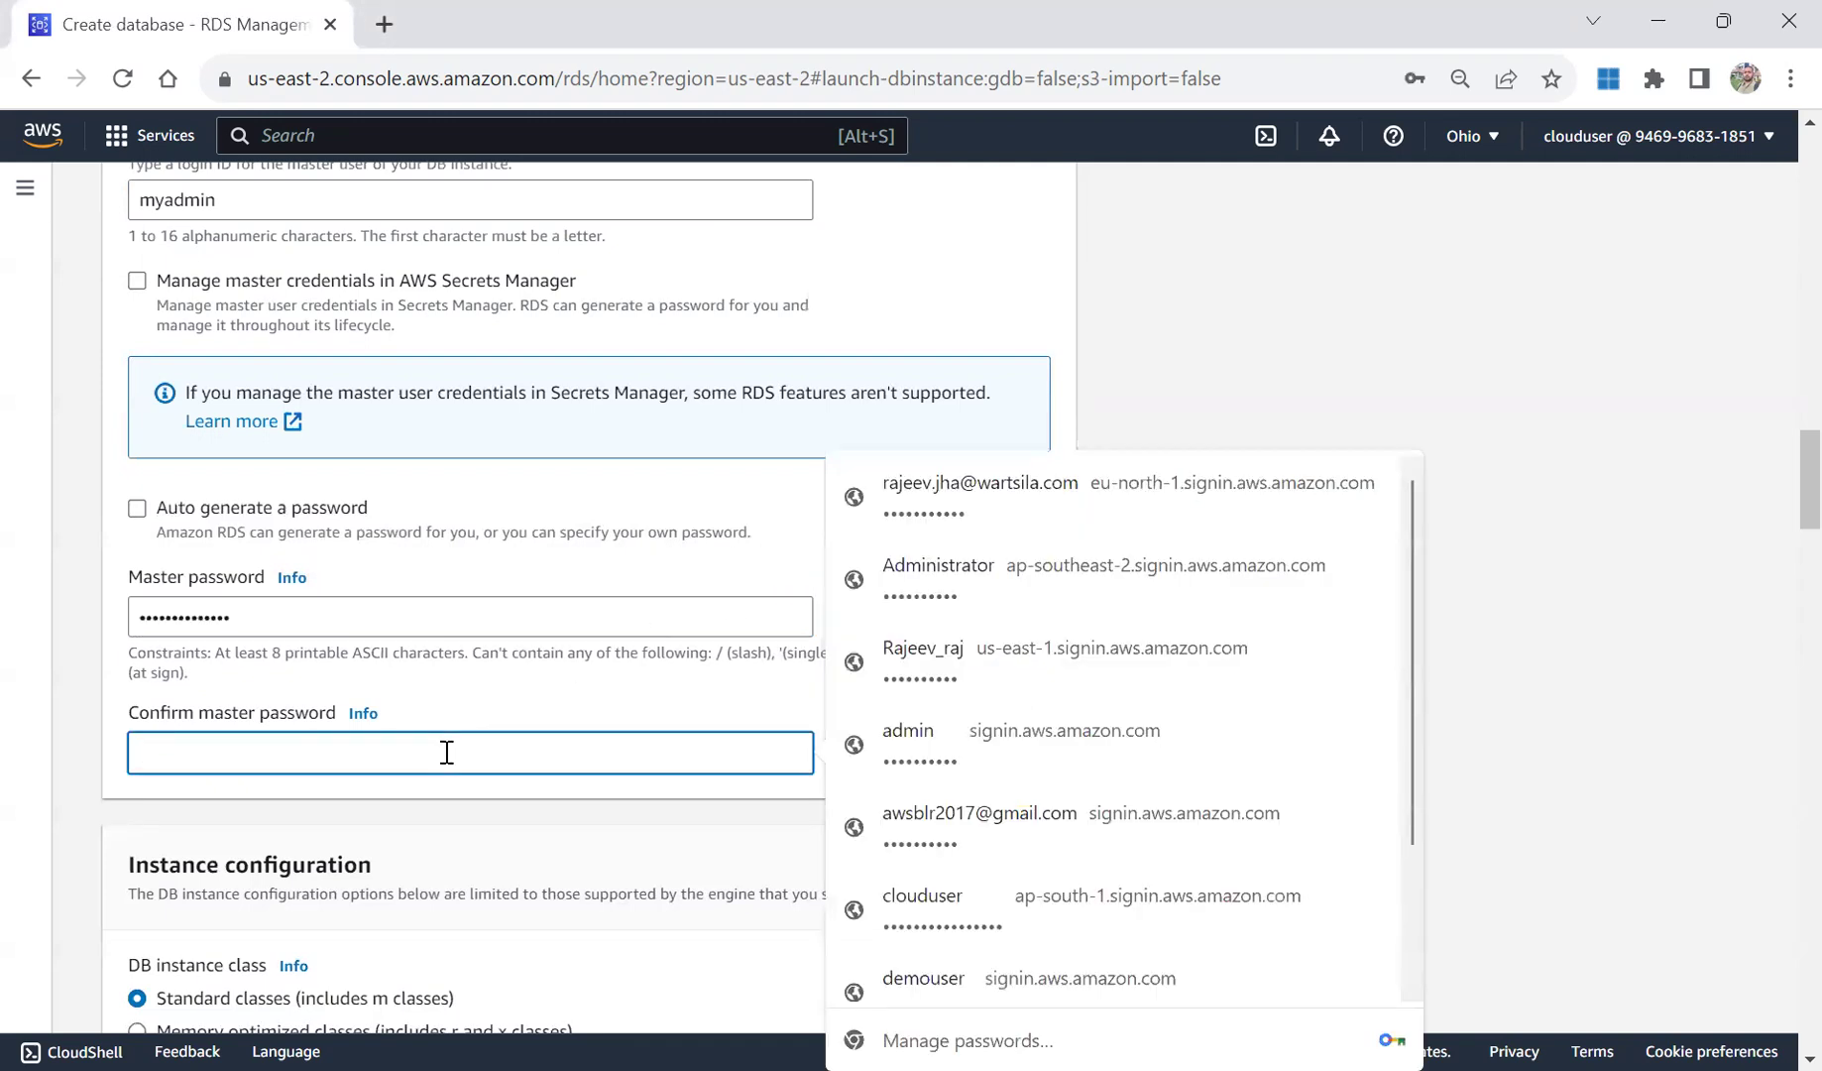
pyautogui.hotkey('ctrl', 'v')
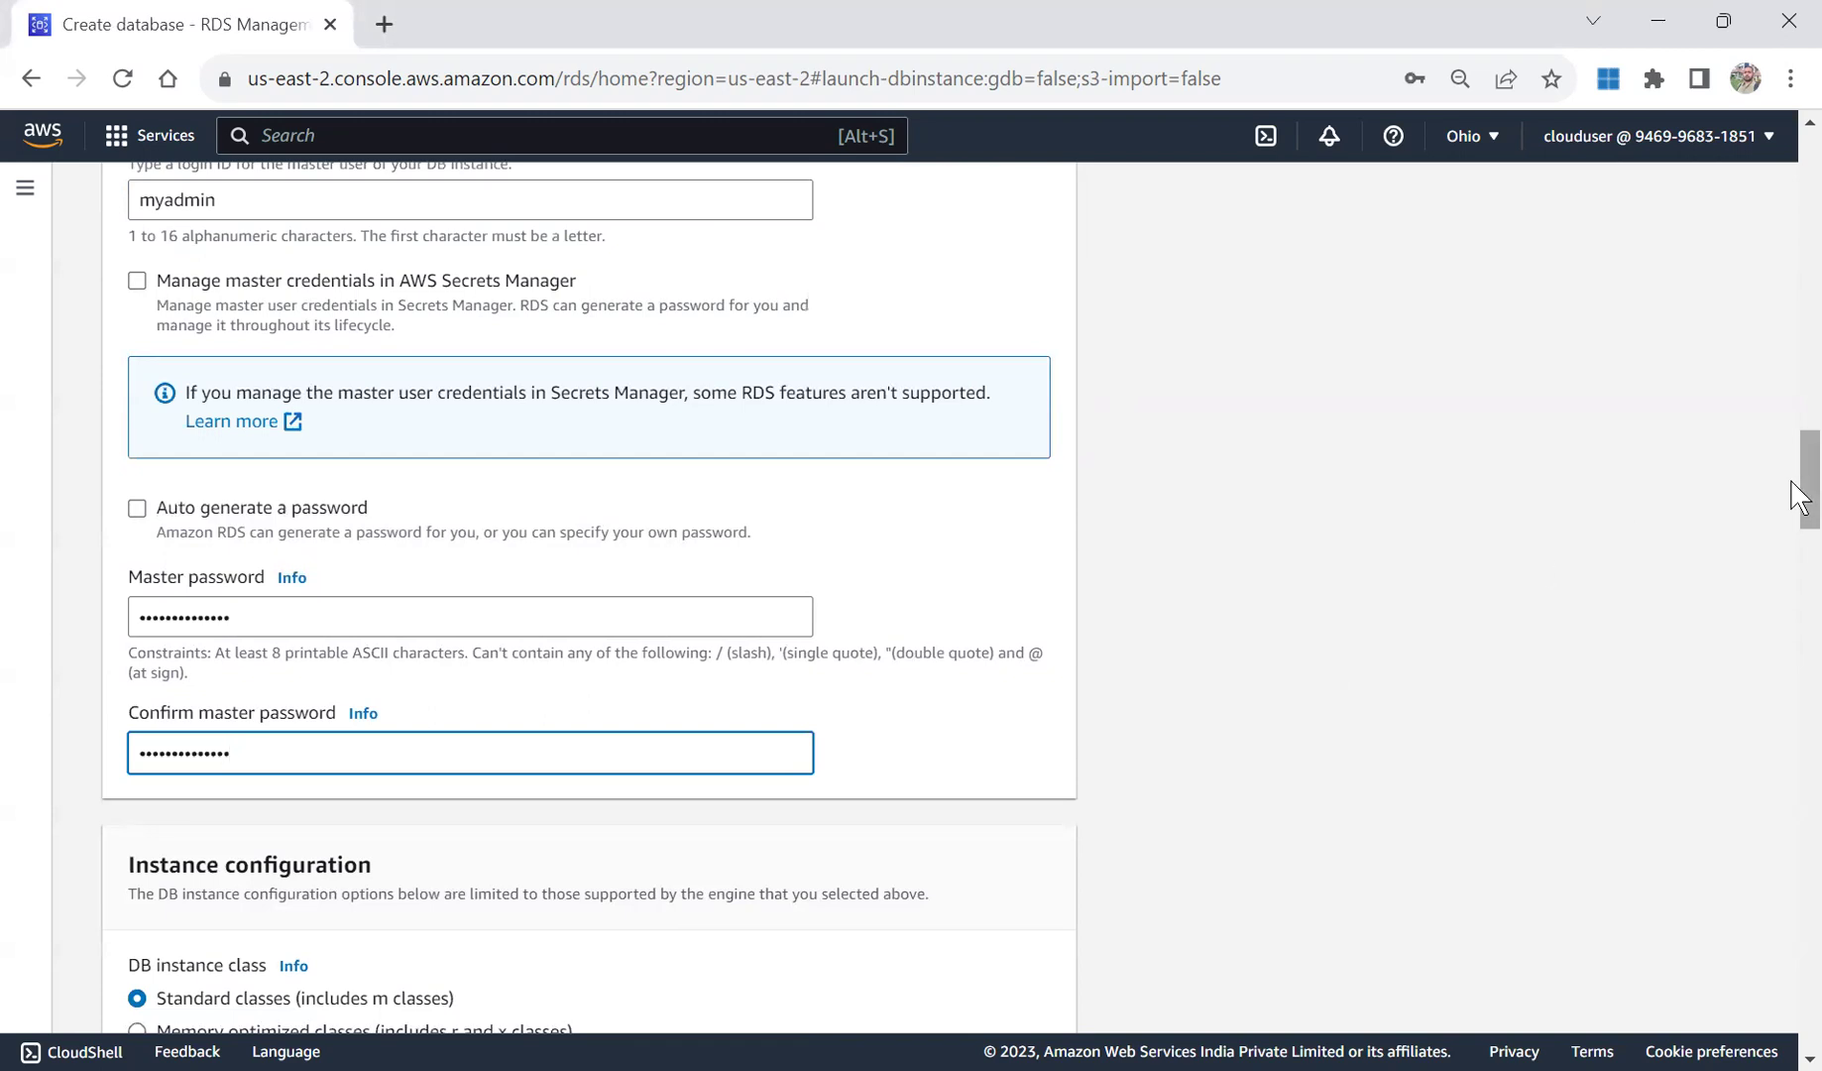
# Look through the standard instance classes and set the DB instance class to burstable classes with db.t3.micro.
pyautogui.moveTo(1800, 495); pyautogui.dragTo(1800, 551)
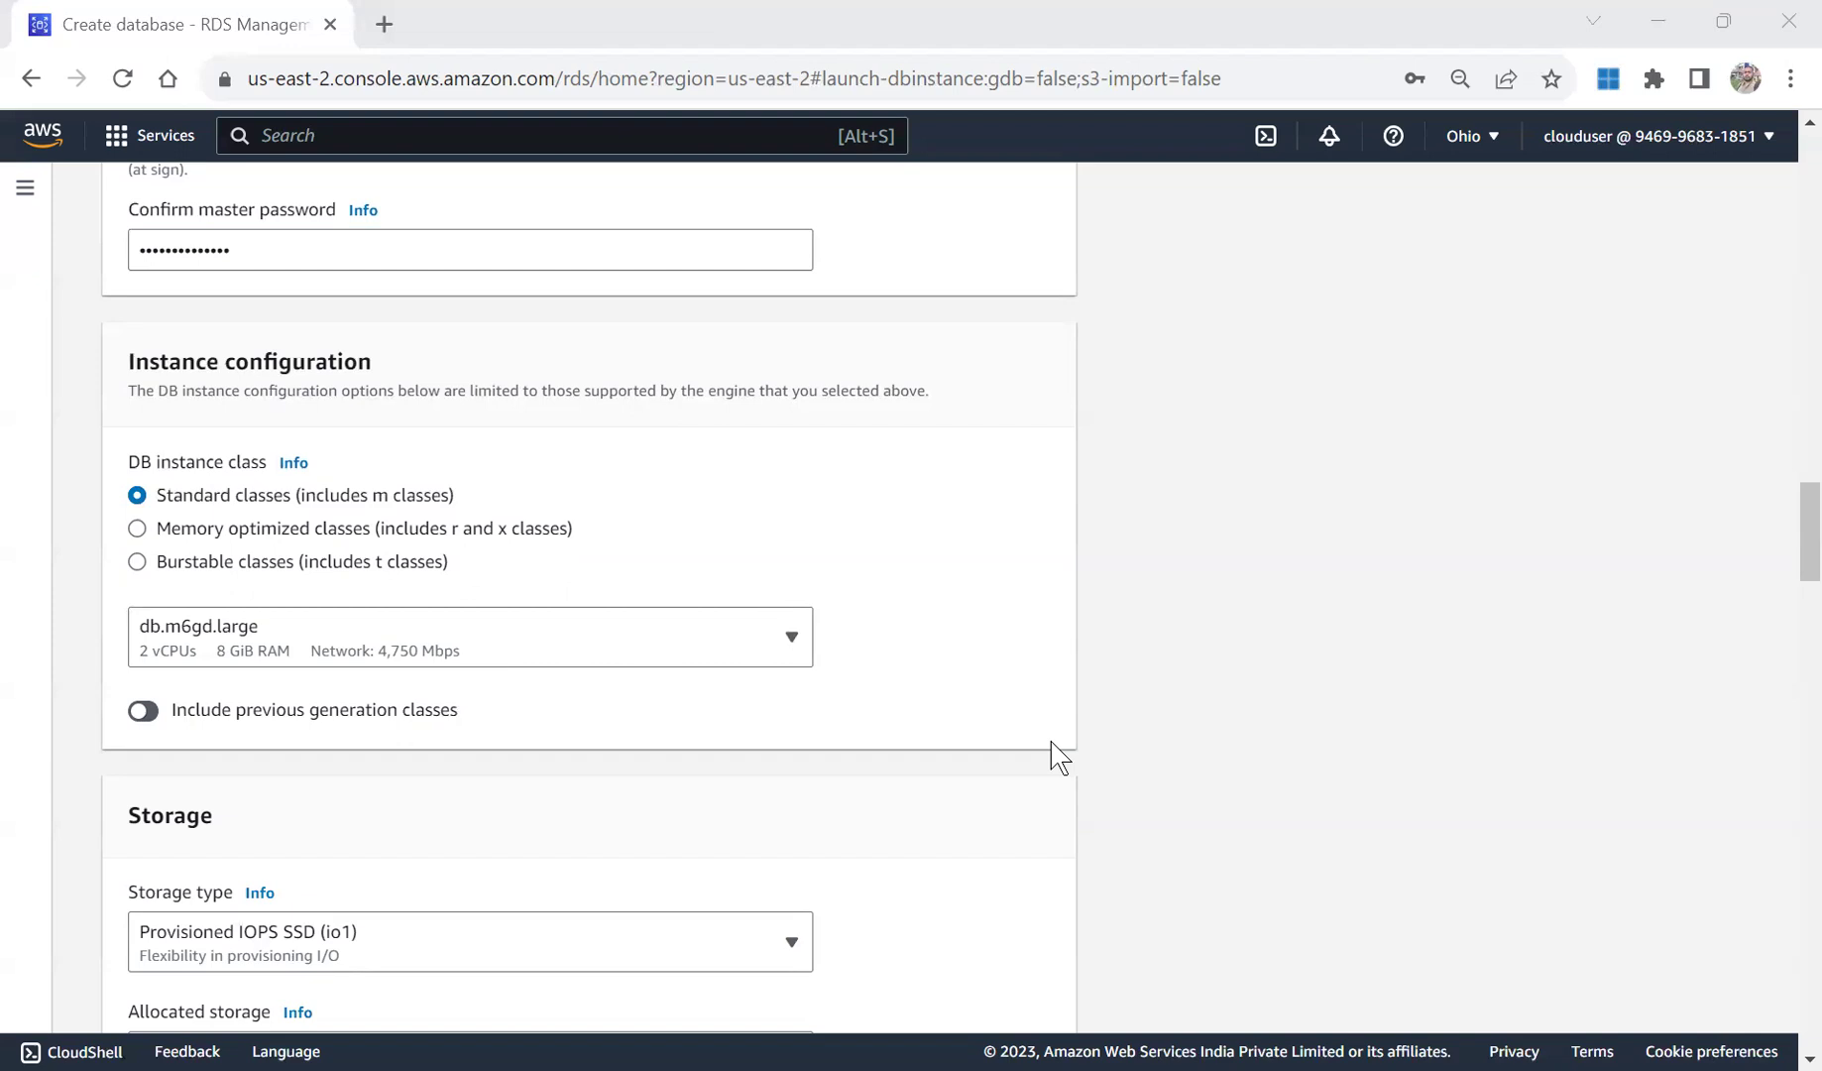
pyautogui.click(1425, 593)
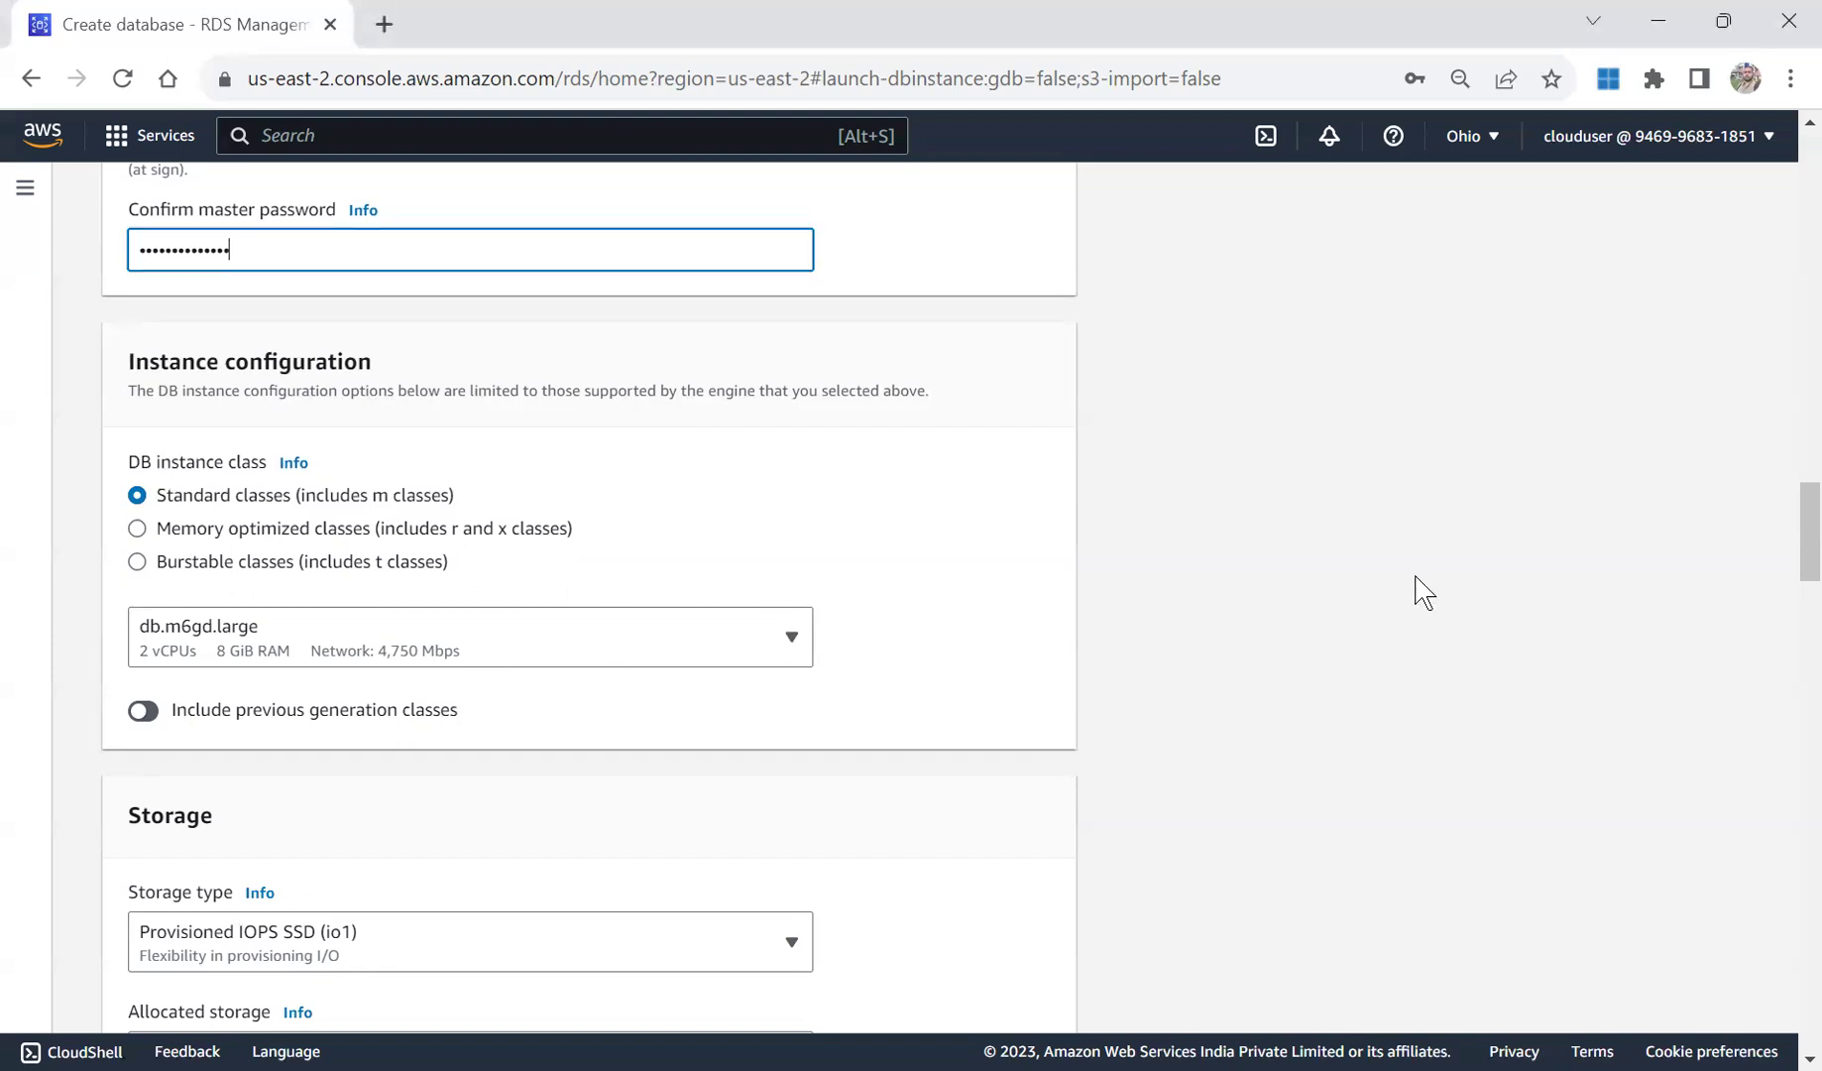
pyautogui.click(765, 655)
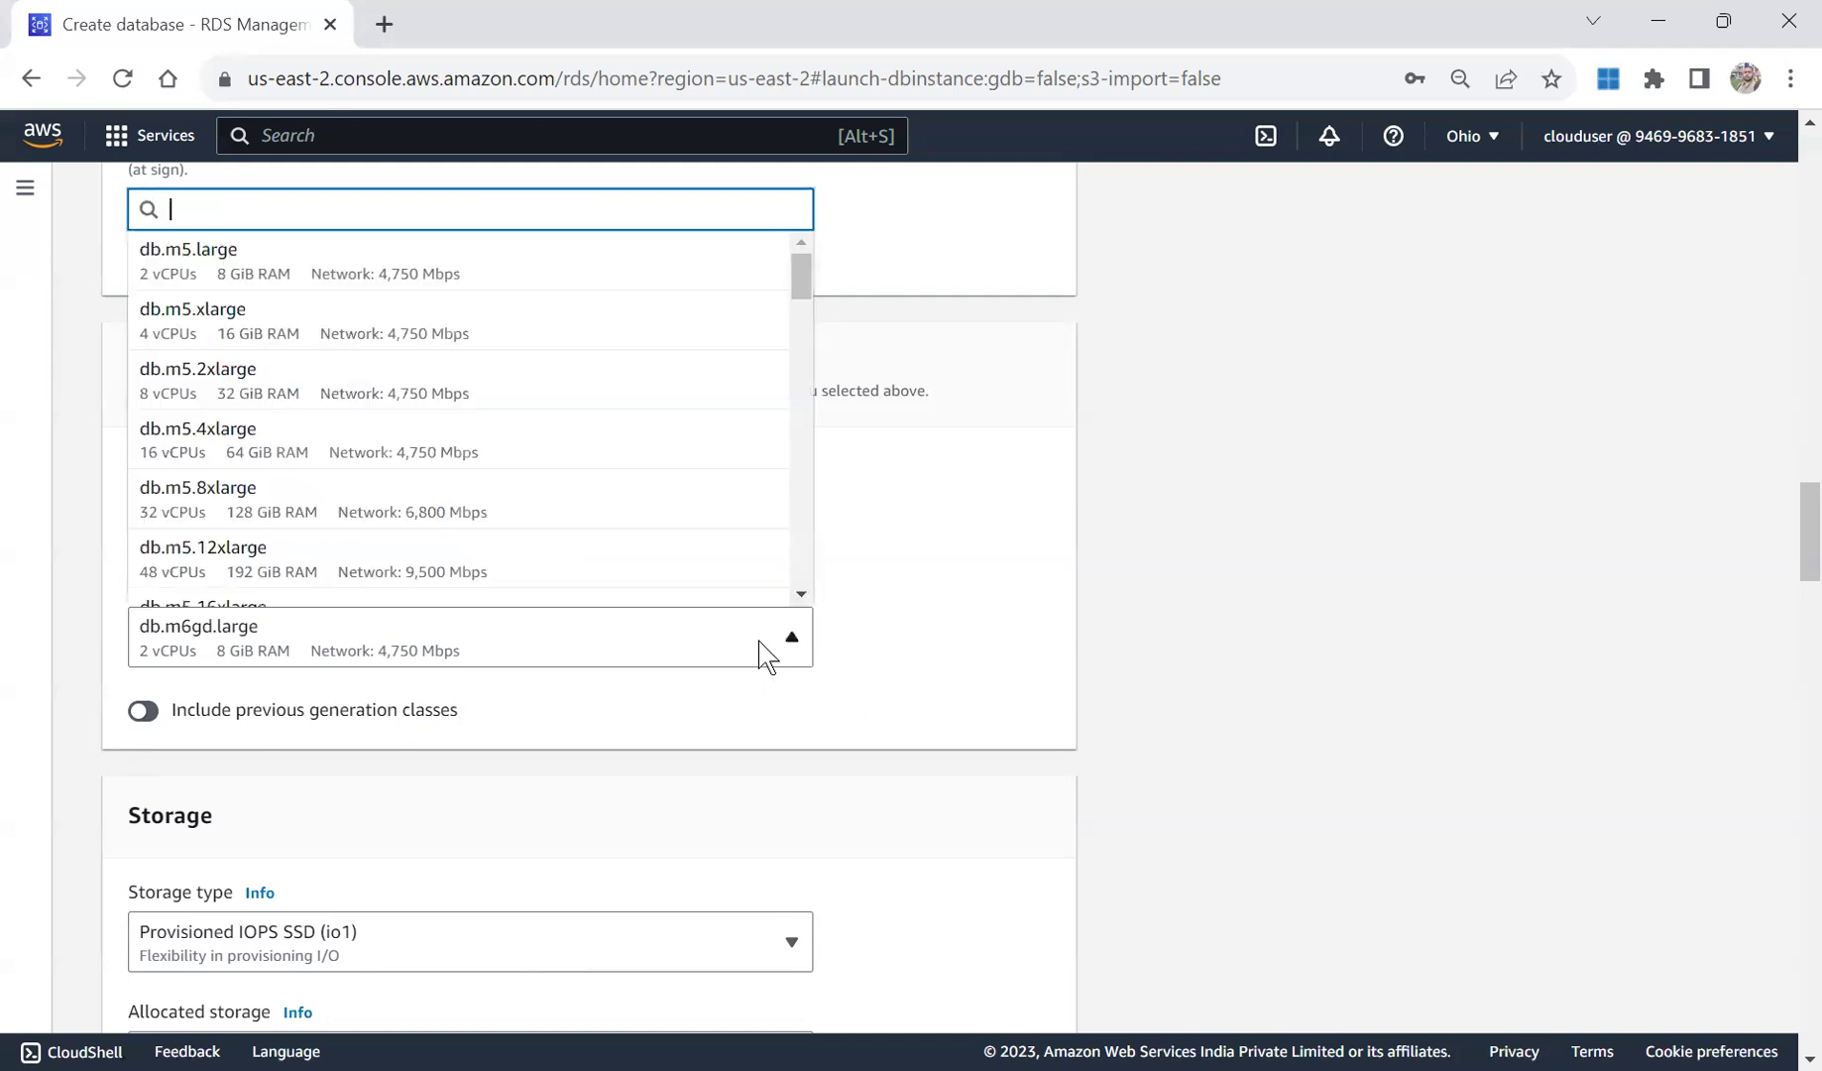
pyautogui.click(764, 655)
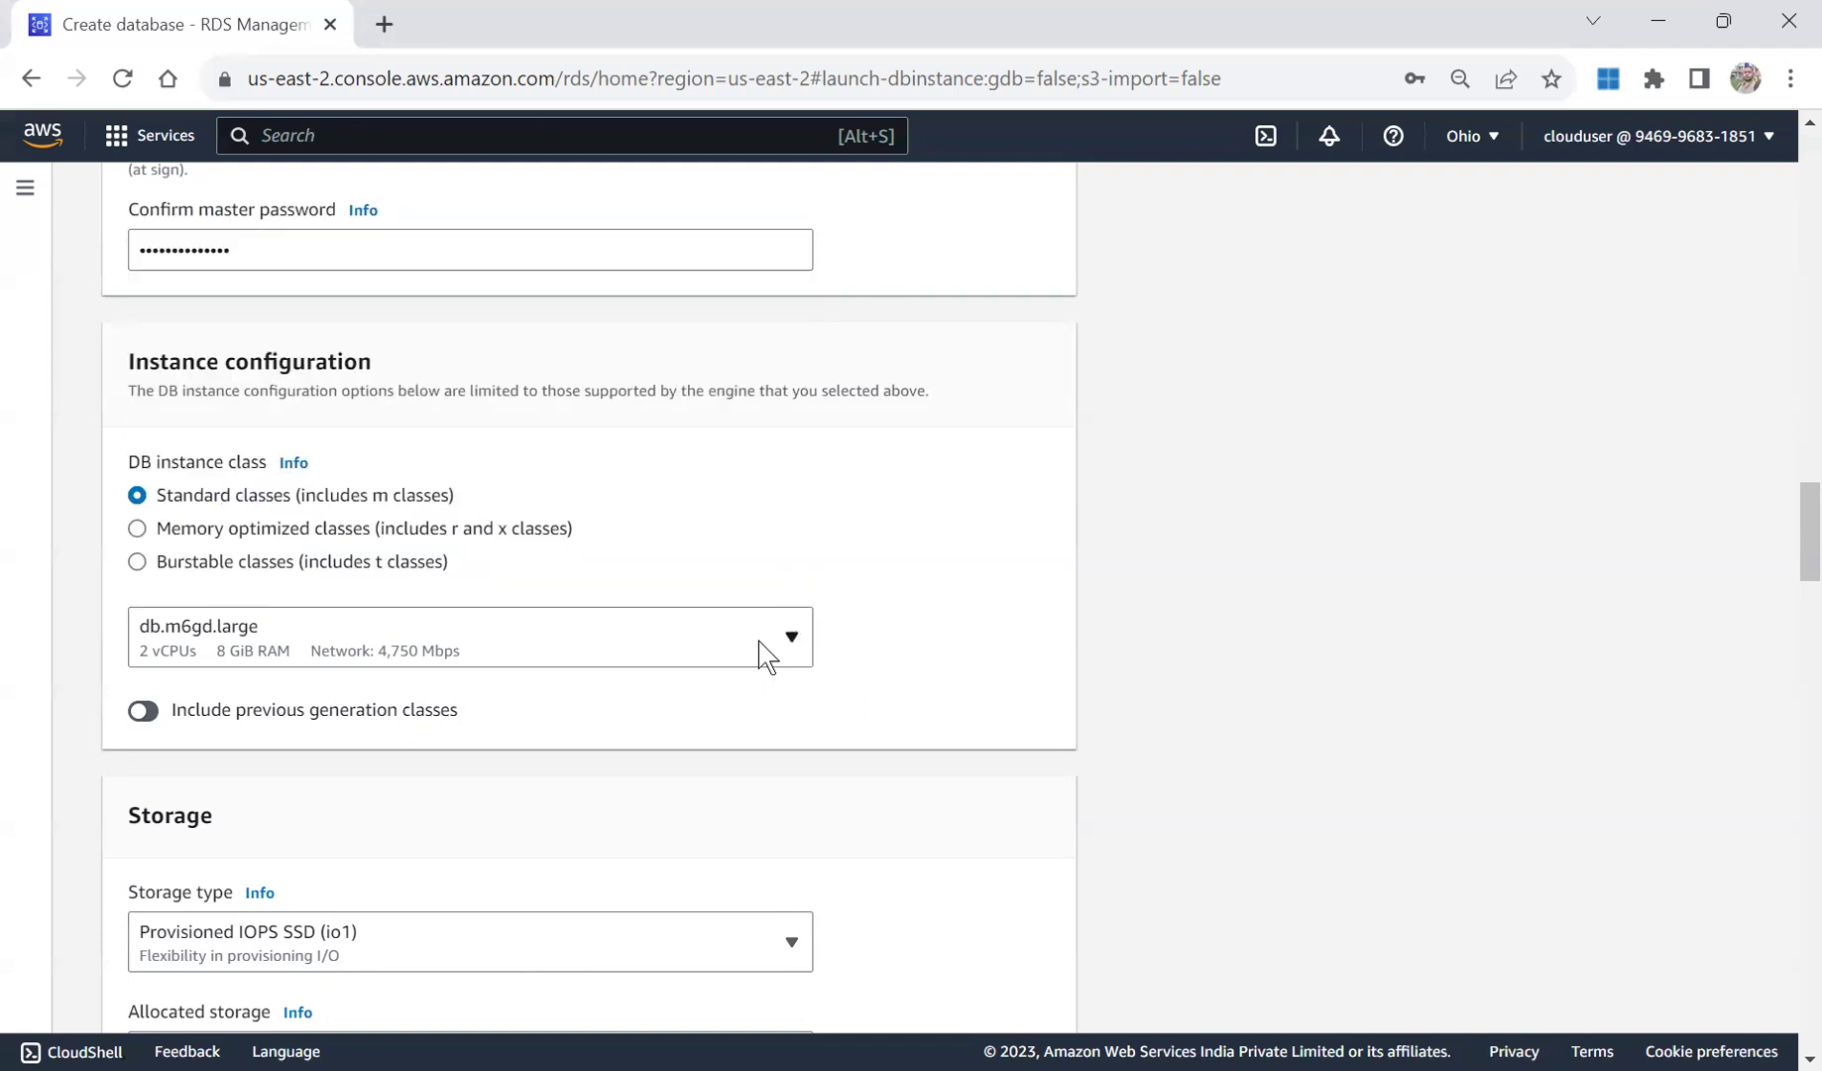
pyautogui.click(137, 563)
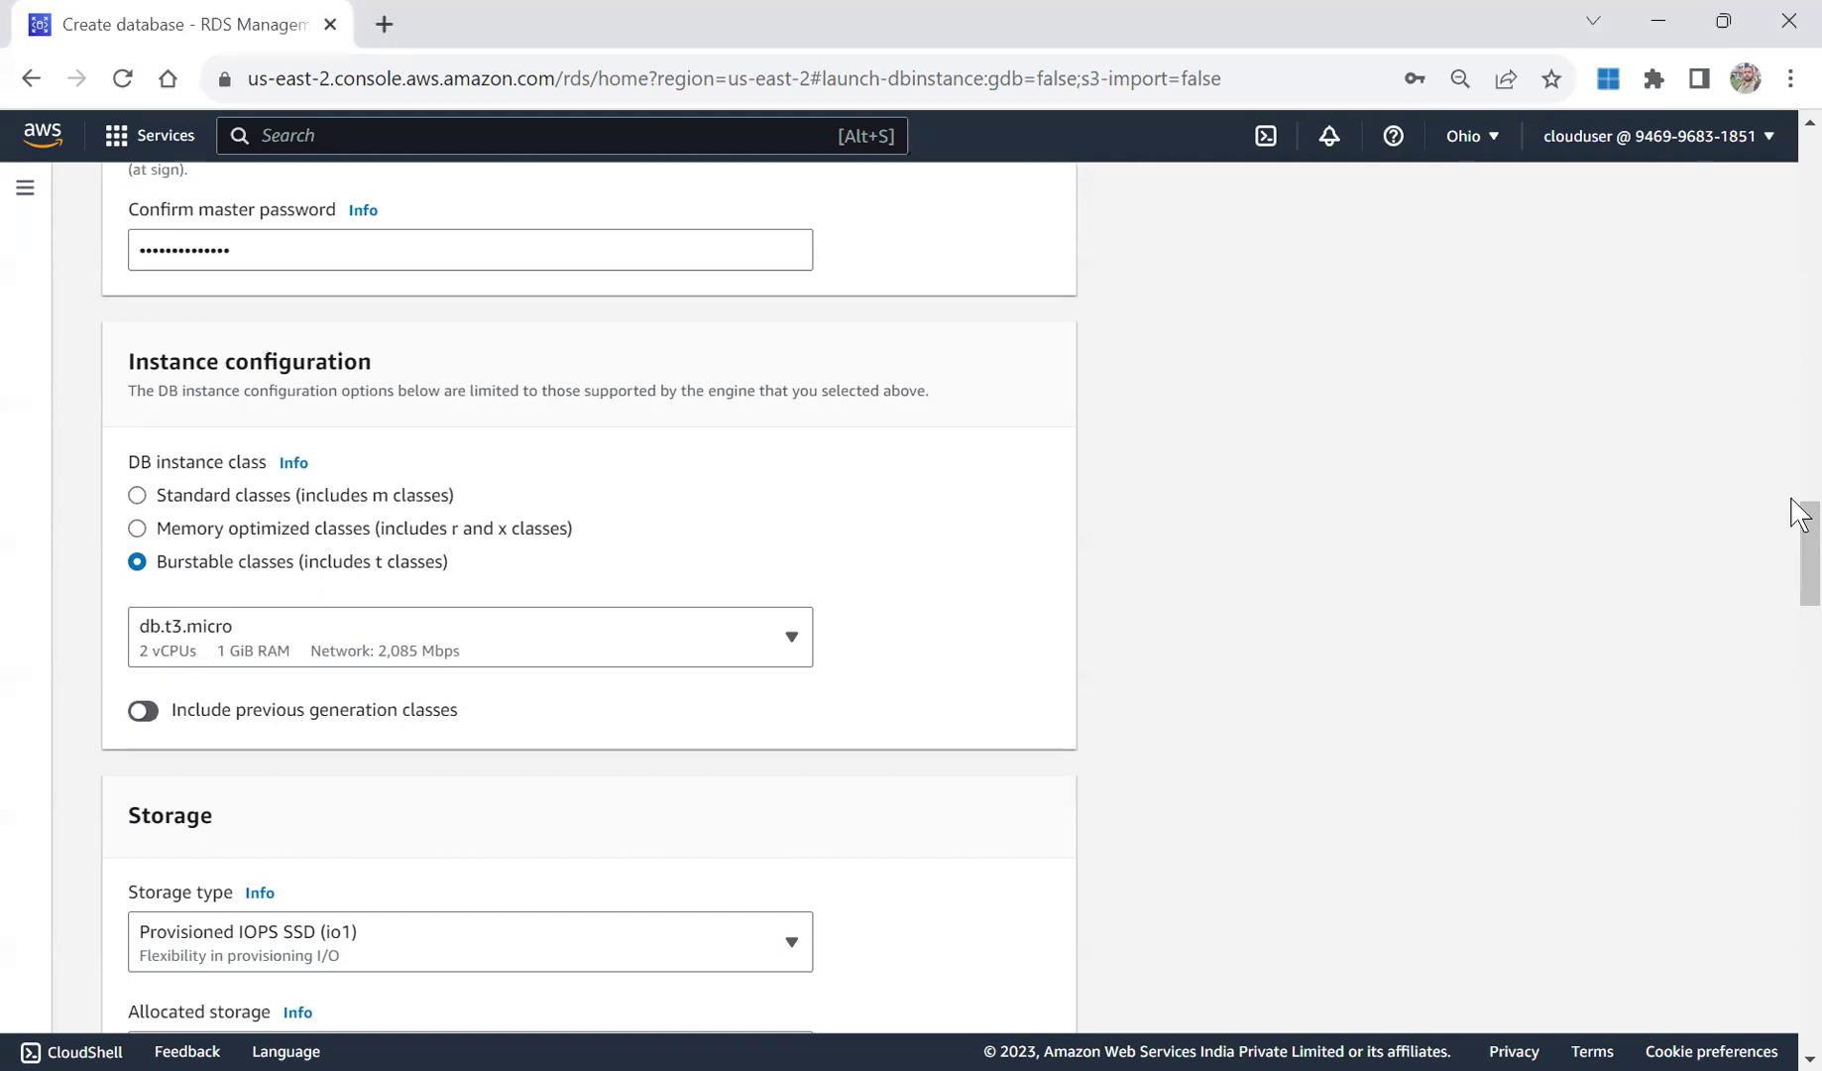
pyautogui.moveTo(1801, 512); pyautogui.dragTo(1800, 583)
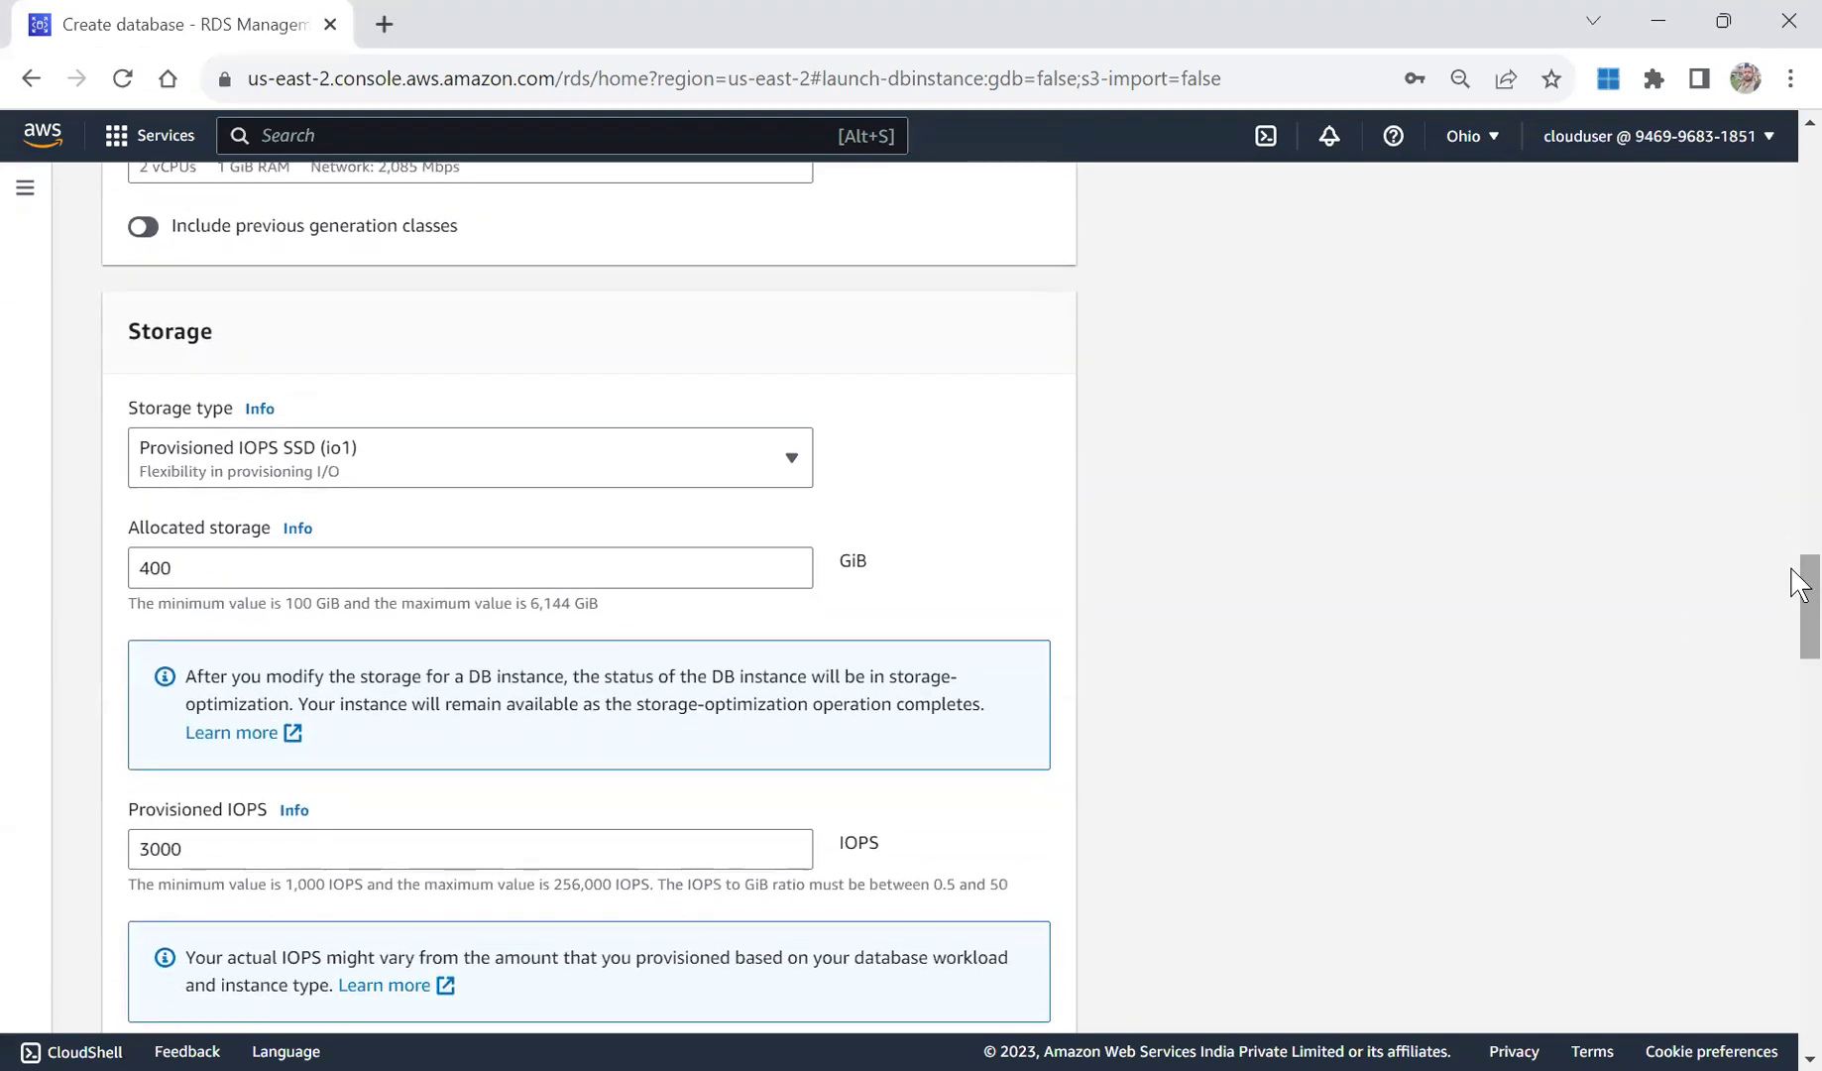
# Try the Provisioned IOPS SSD (io1), General Purpose SSD (gp2), gp3 and Magnetic storage types and compare their allocated storage limits.
pyautogui.click(496, 460)
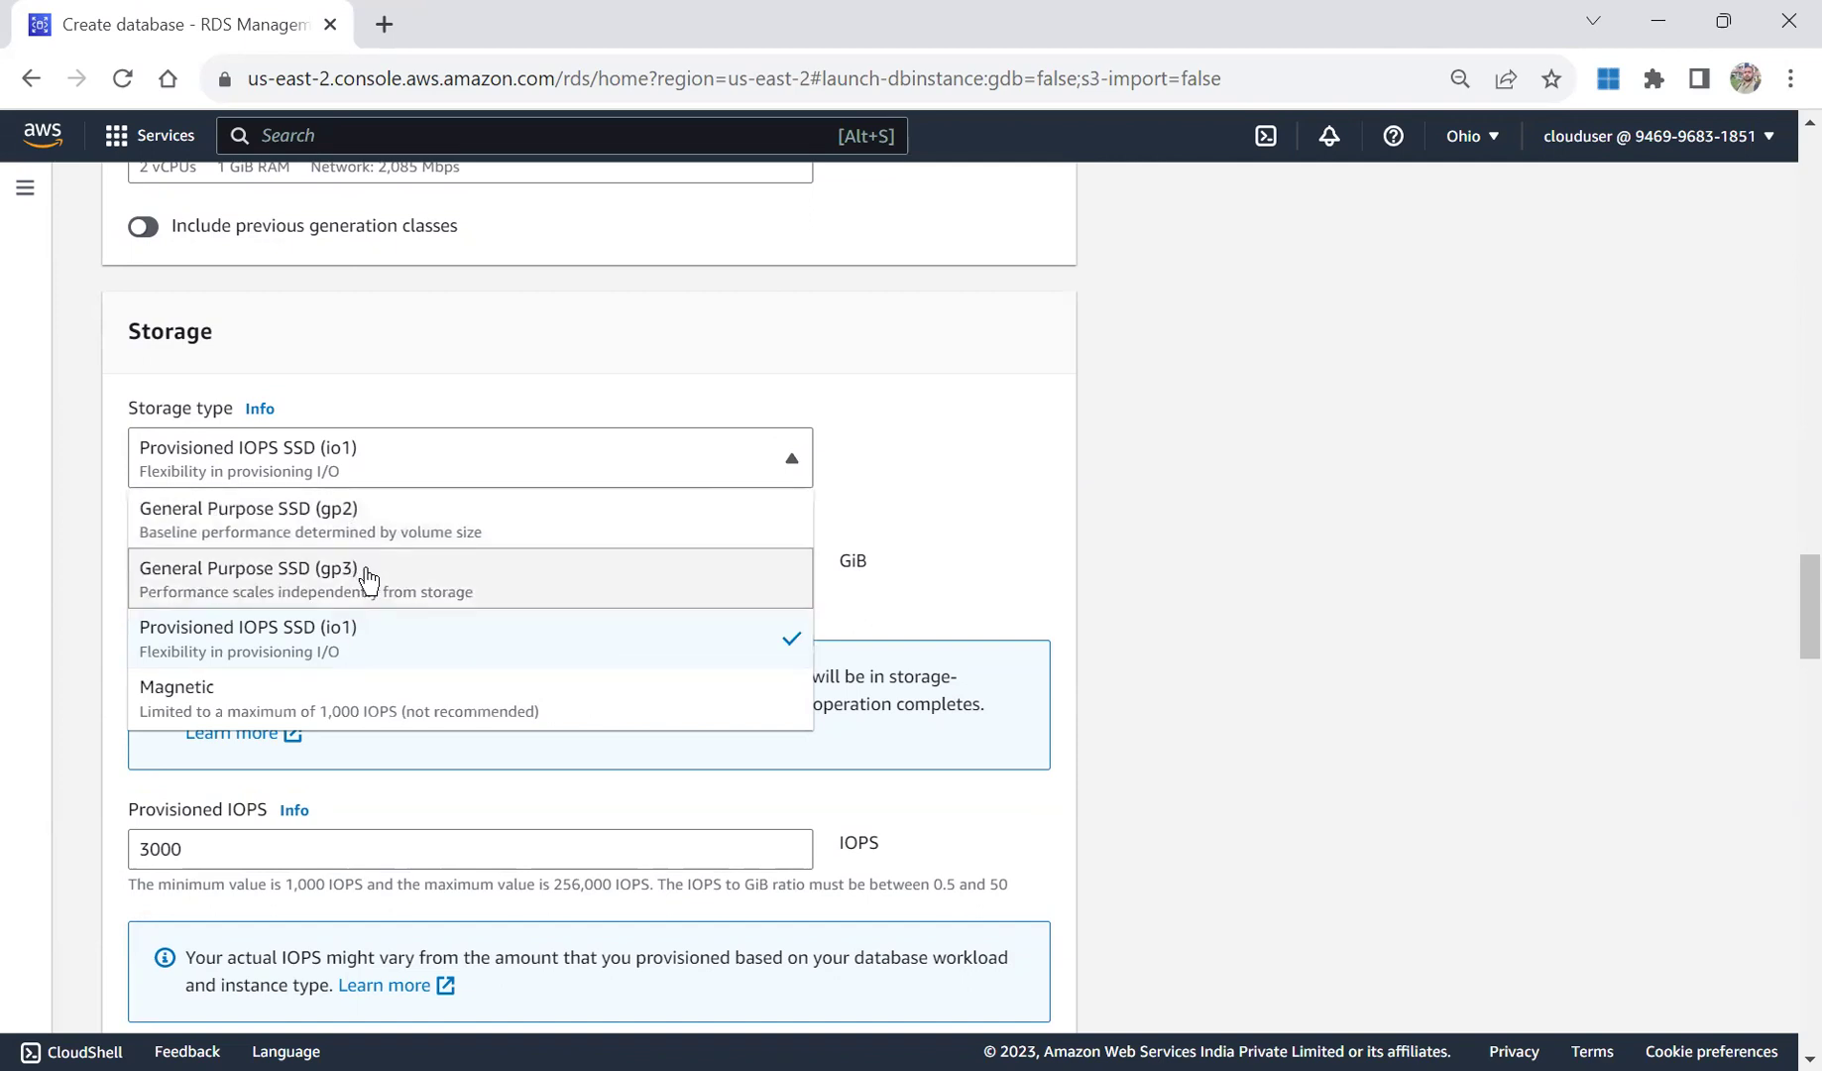
pyautogui.click(449, 646)
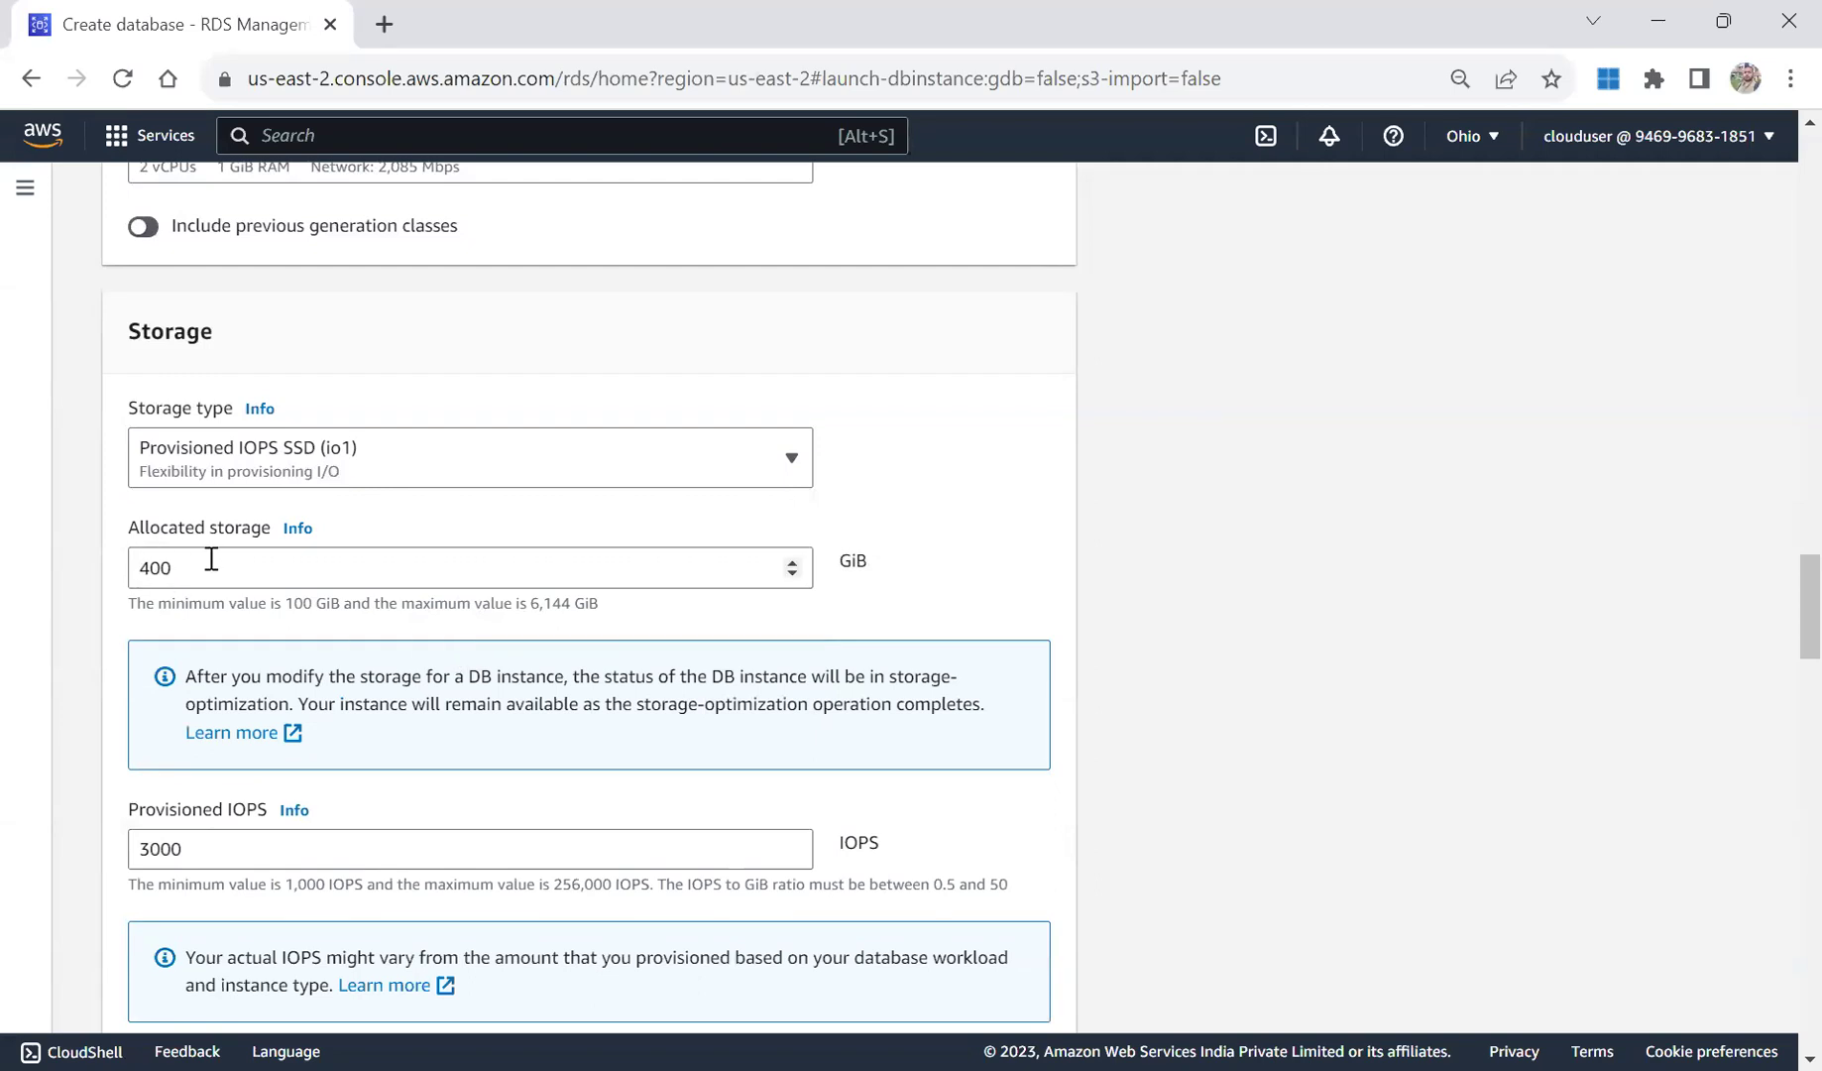
pyautogui.doubleClick(178, 571)
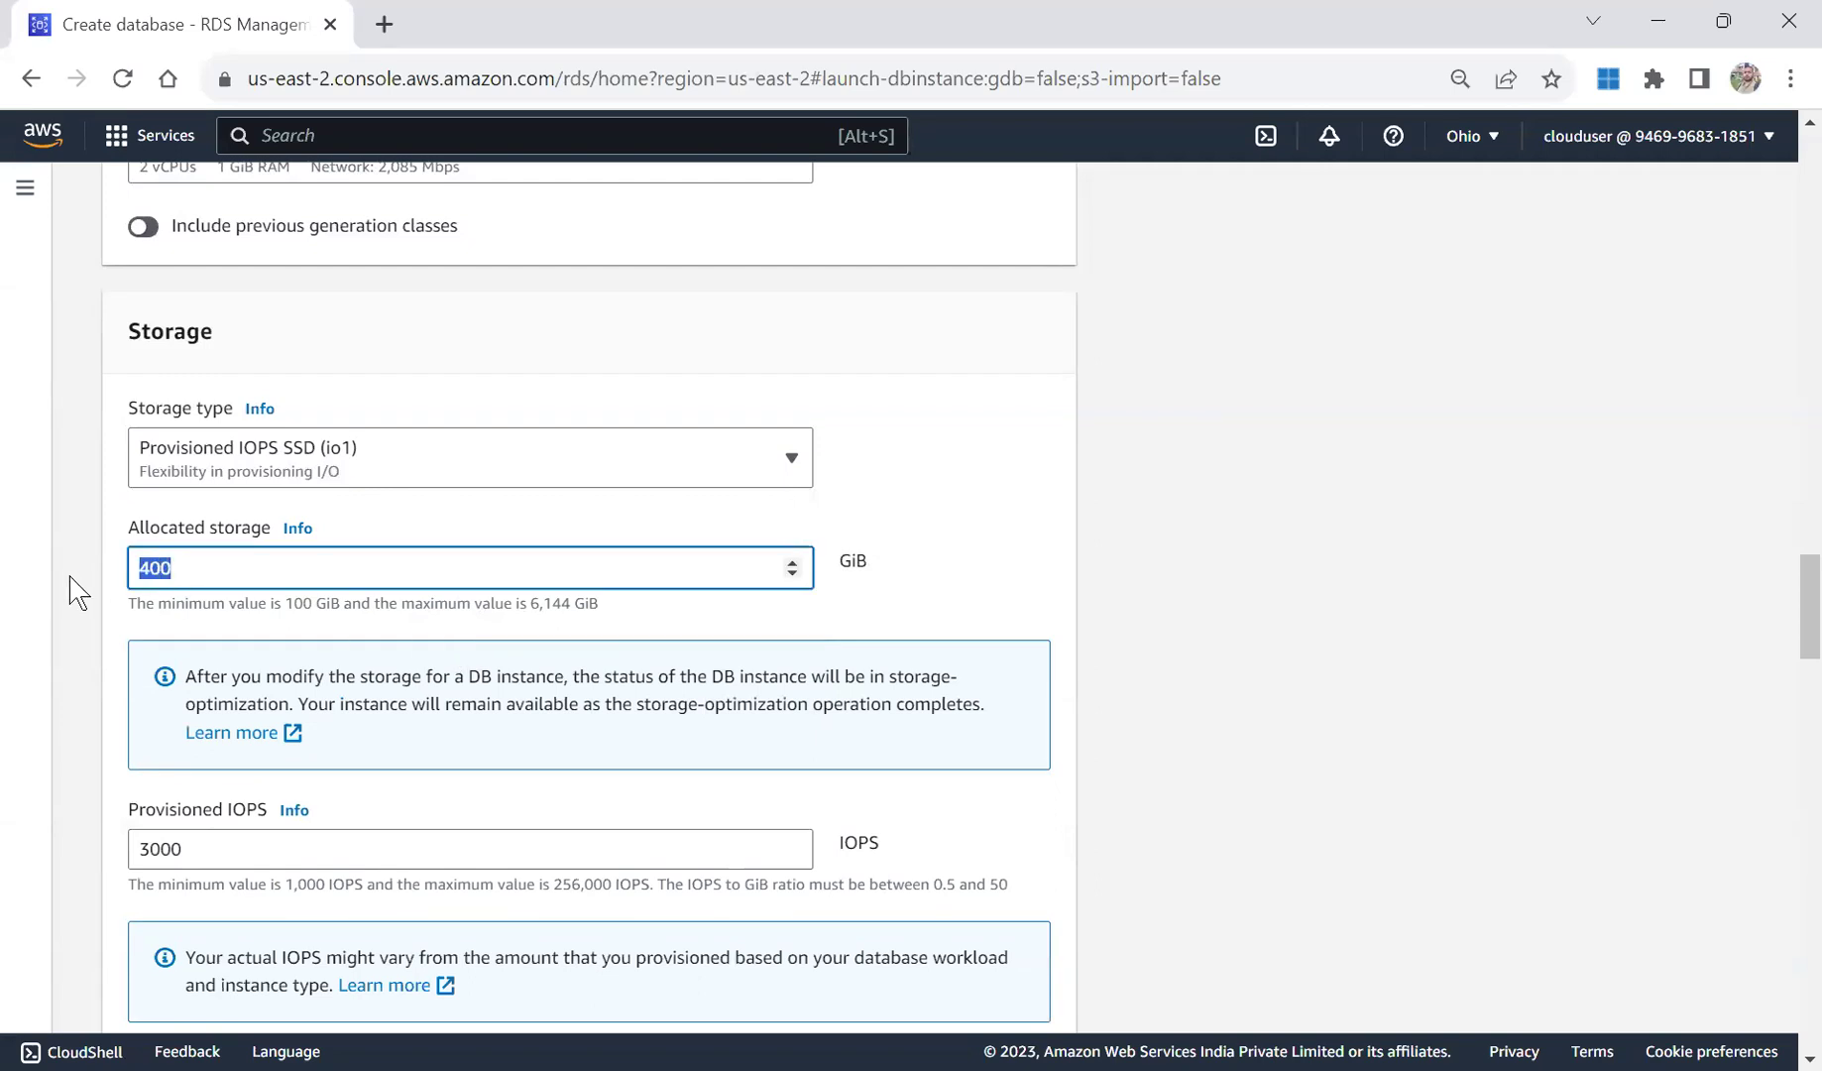
pyautogui.click(375, 462)
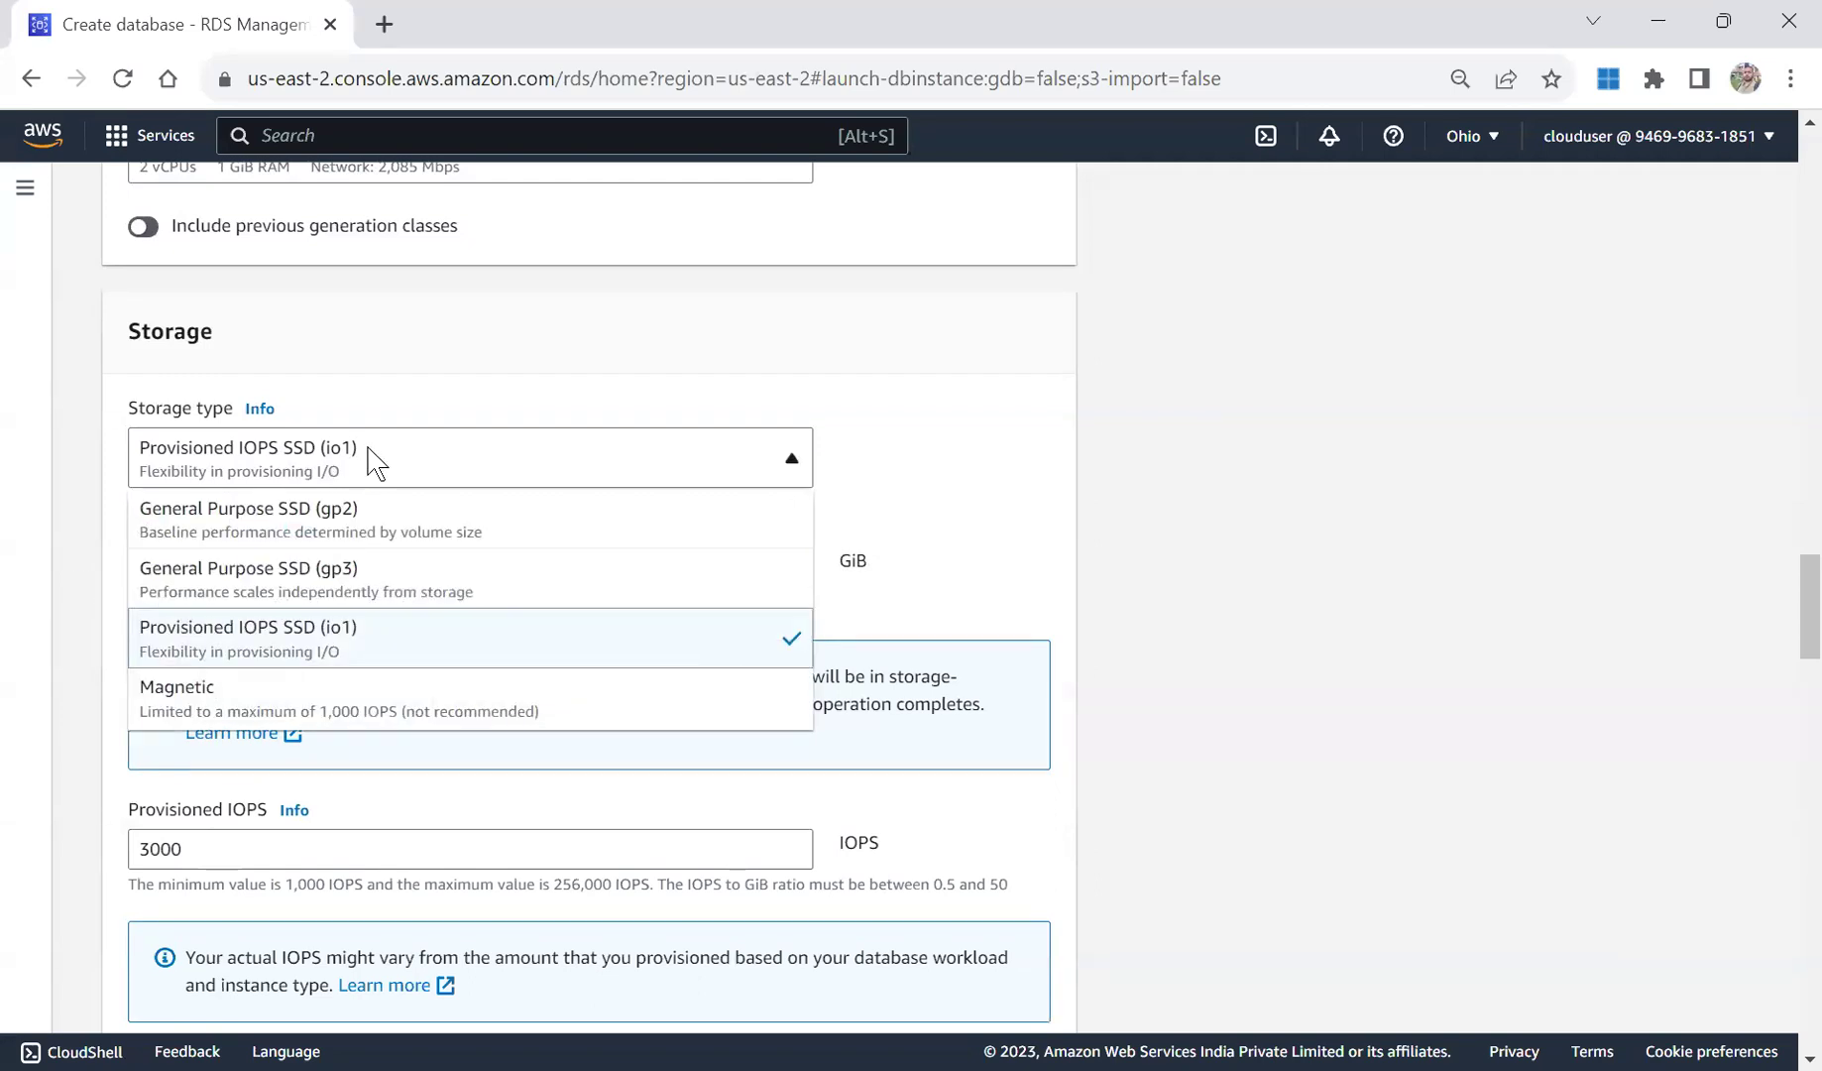
pyautogui.click(364, 546)
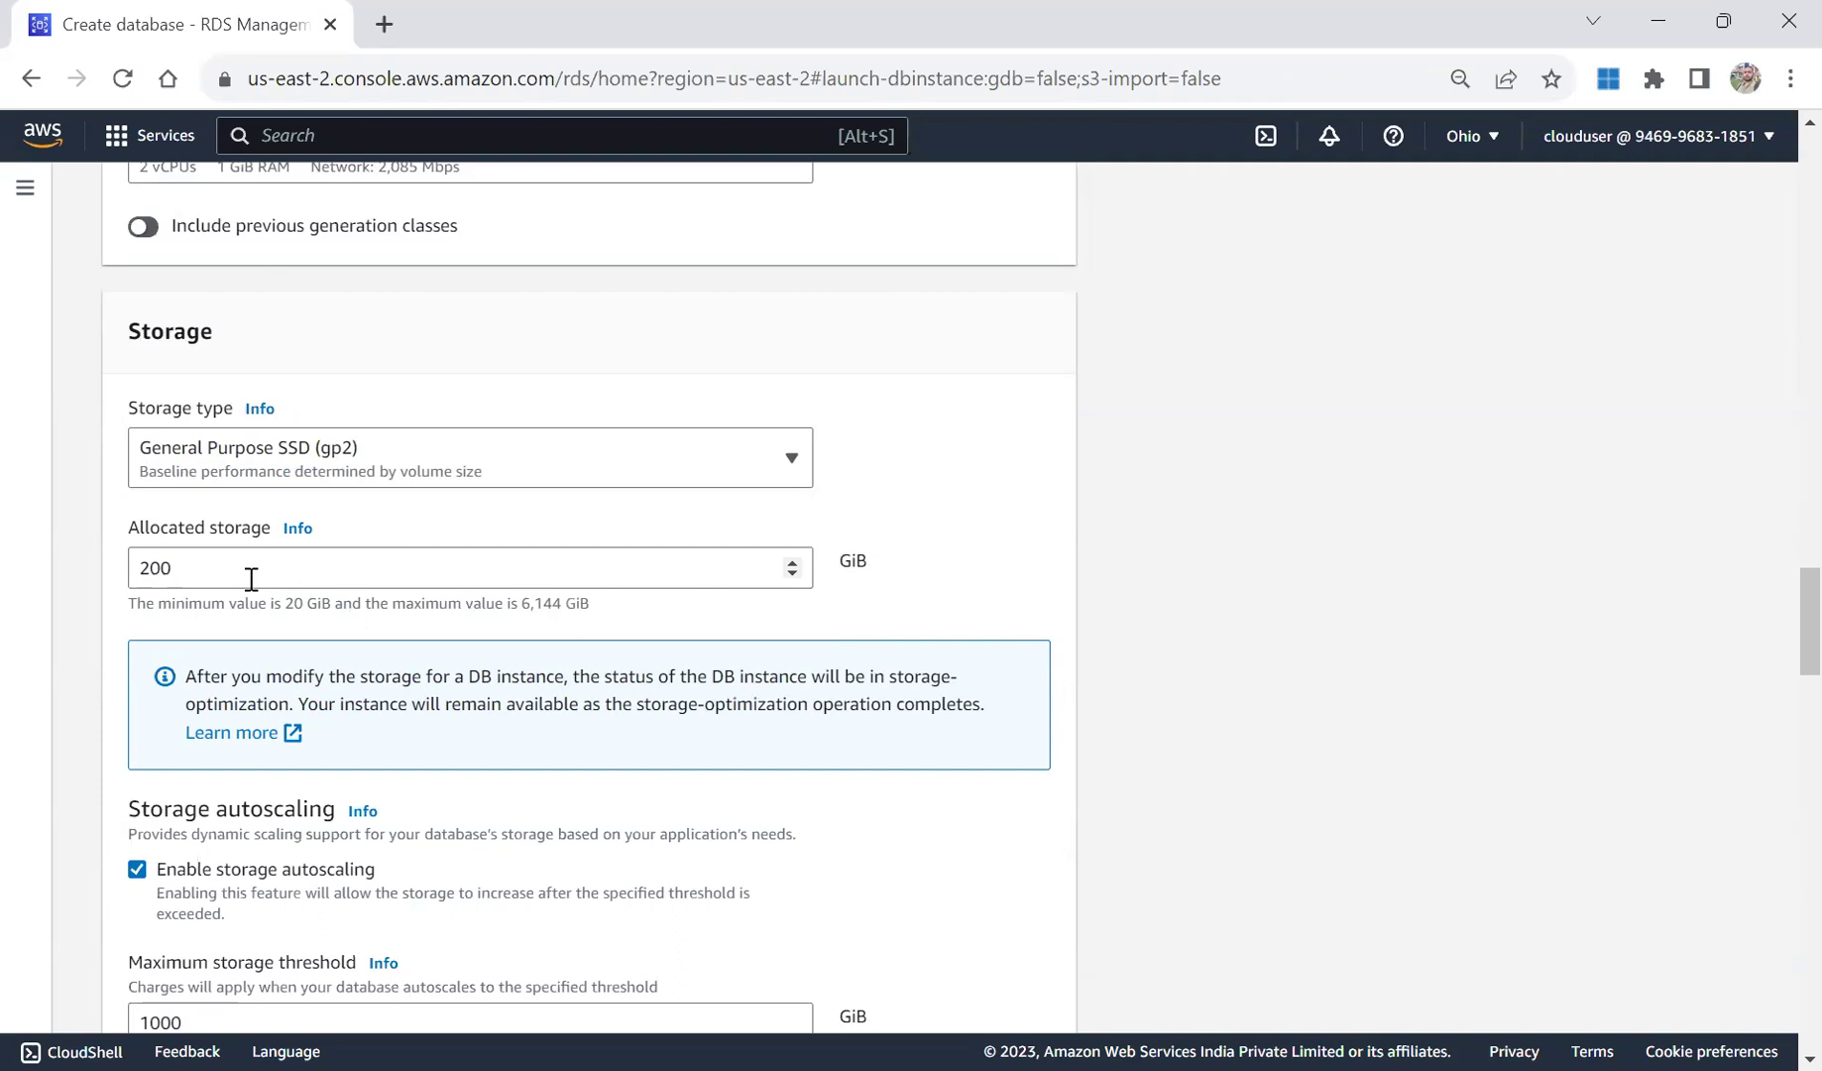
pyautogui.click(420, 456)
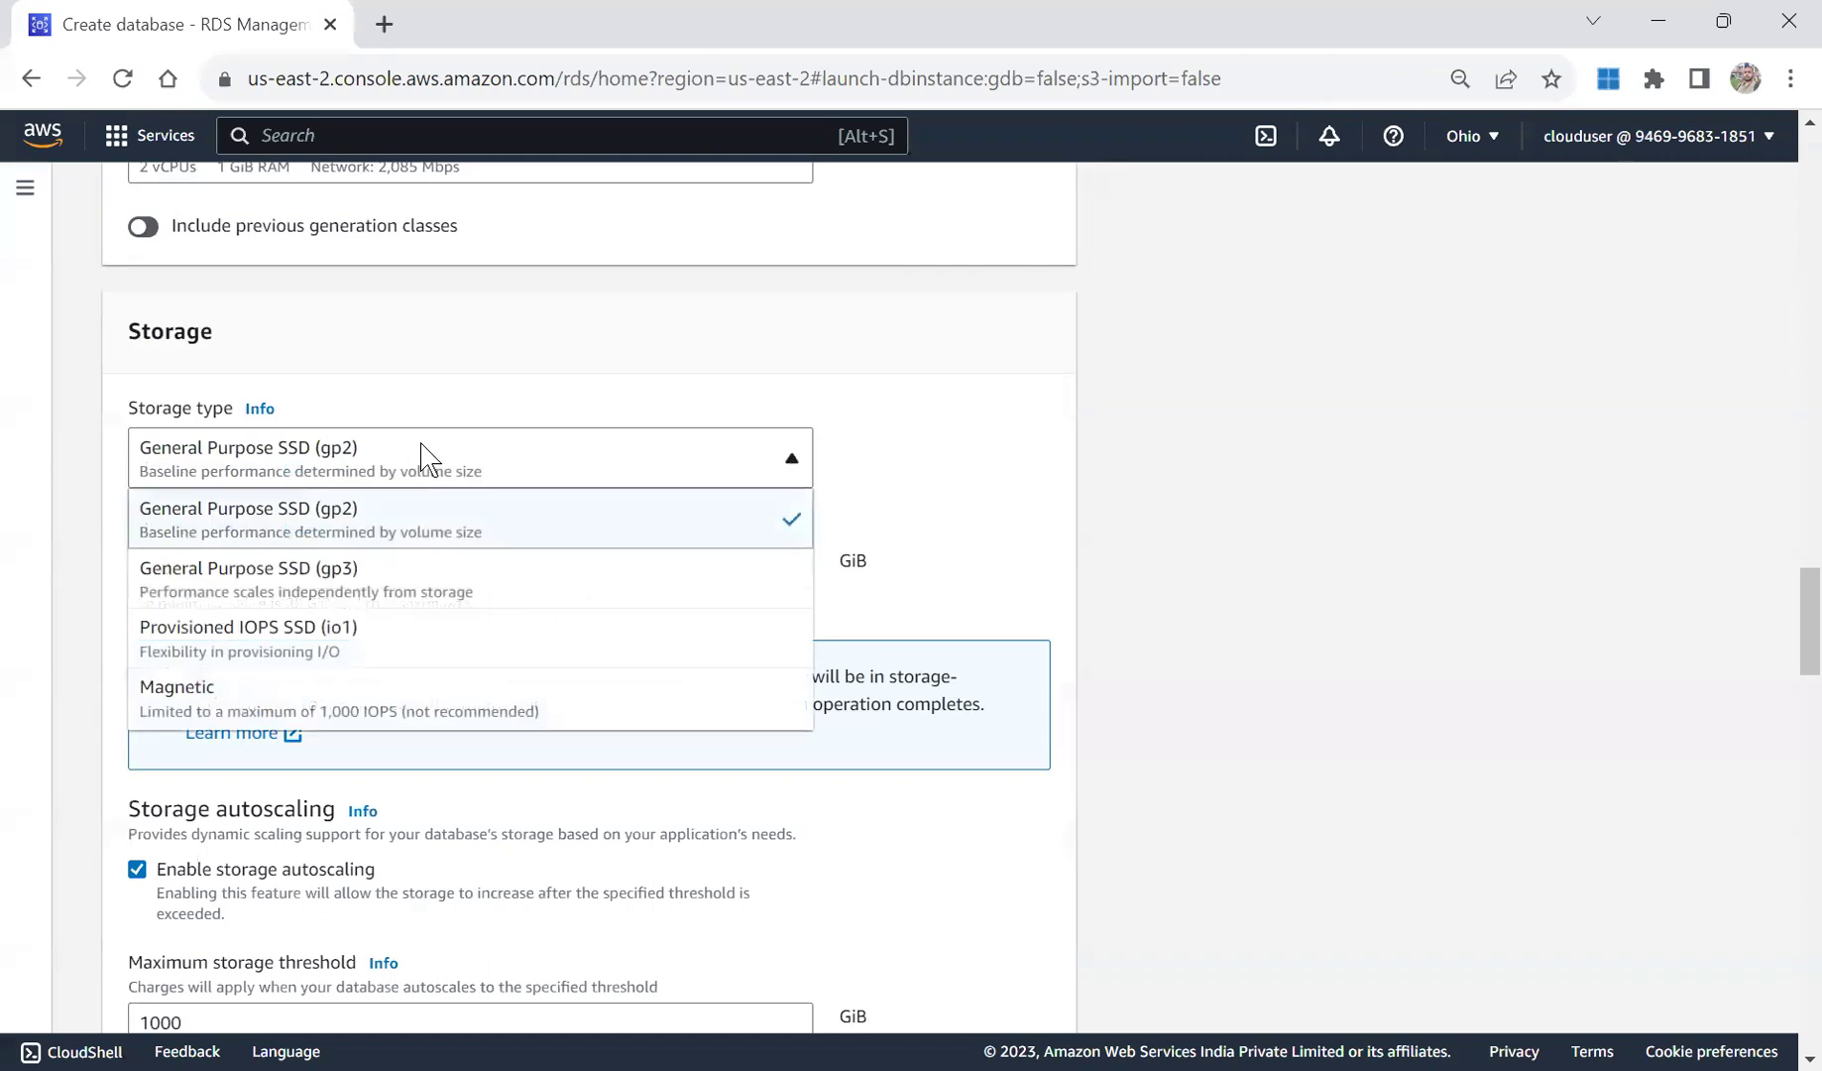
pyautogui.click(418, 610)
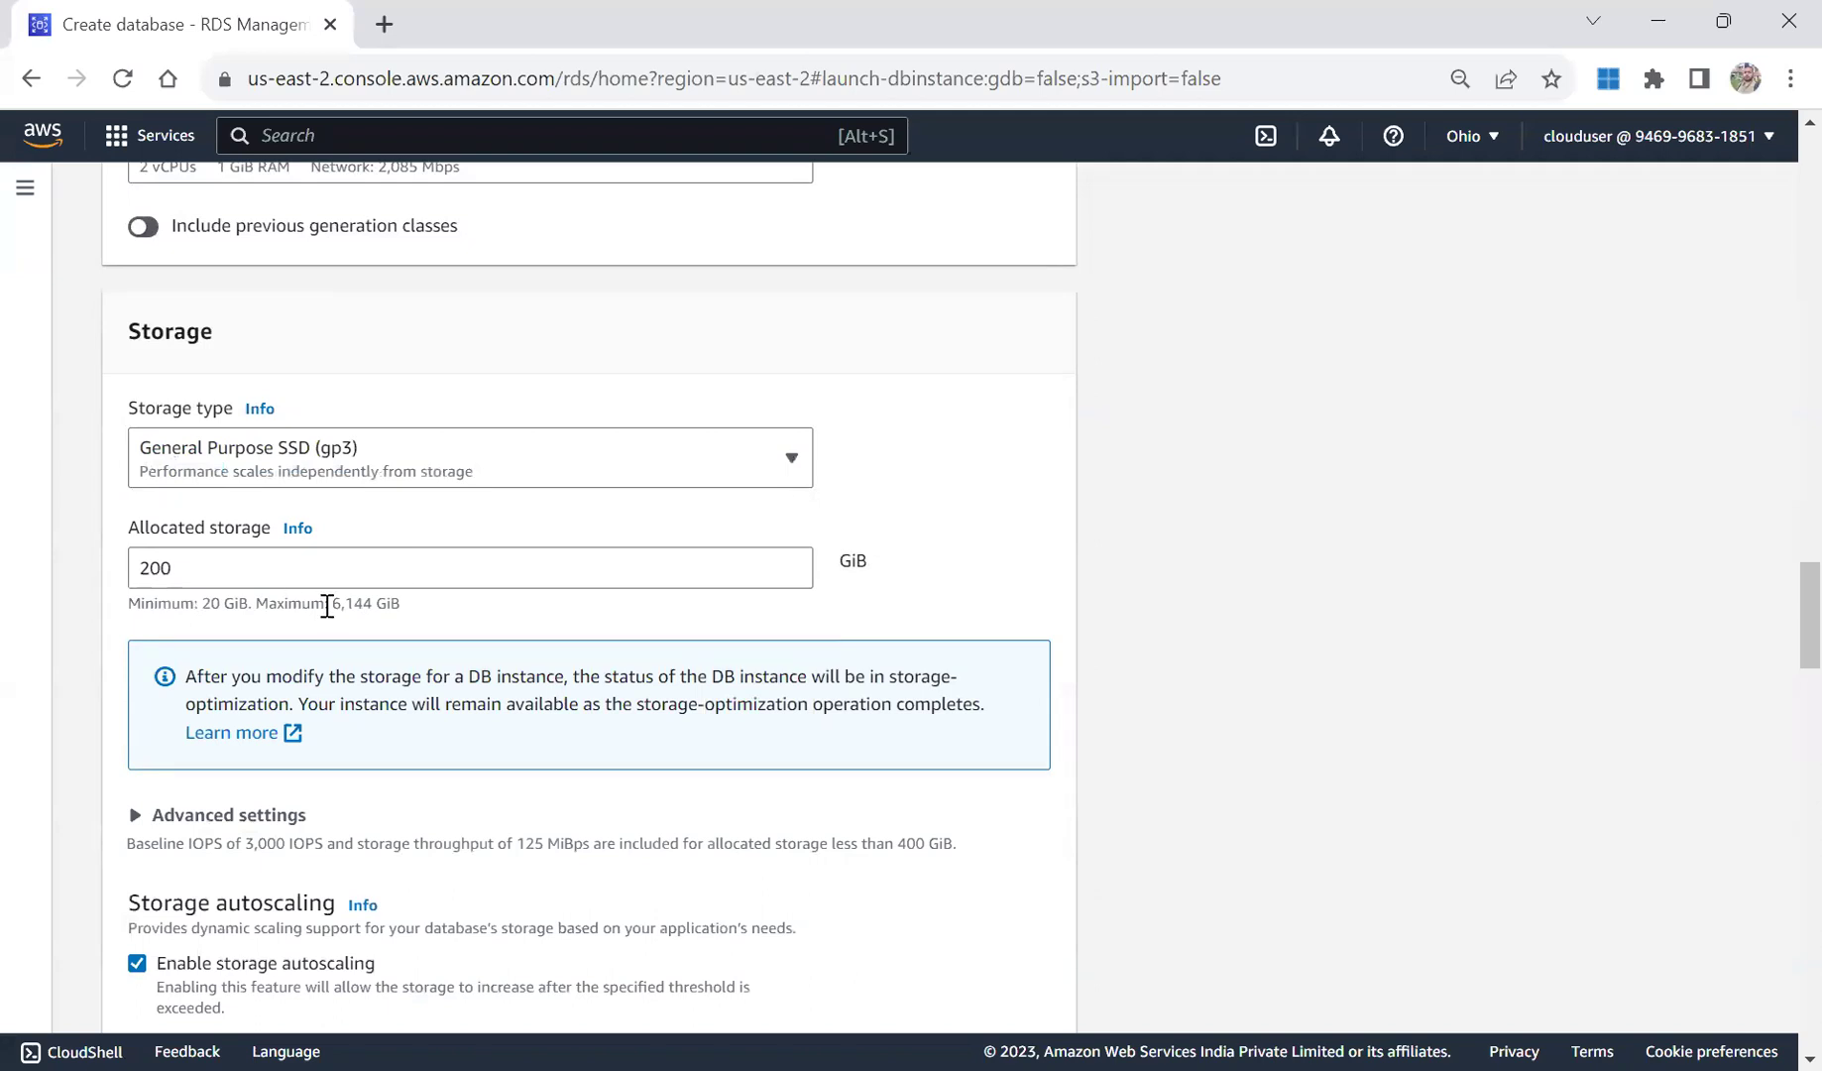
pyautogui.moveTo(403, 605); pyautogui.dragTo(124, 627)
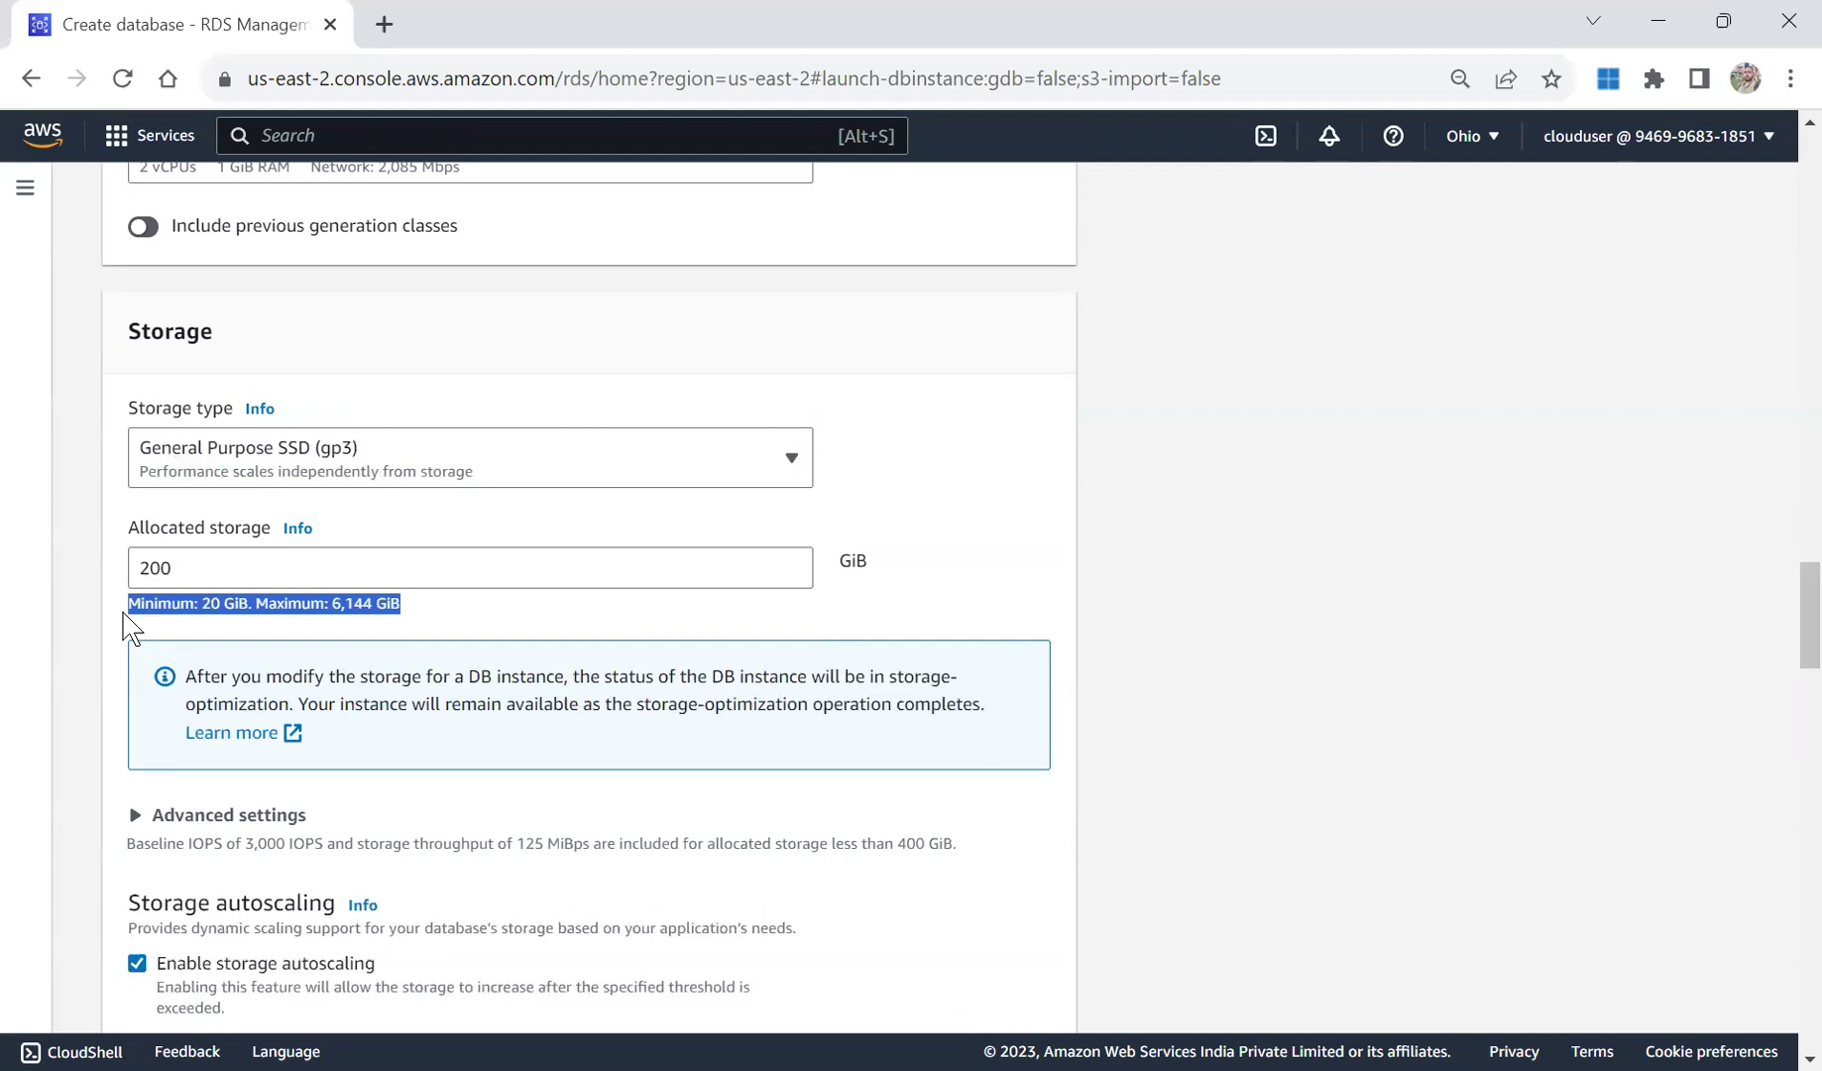
pyautogui.click(377, 459)
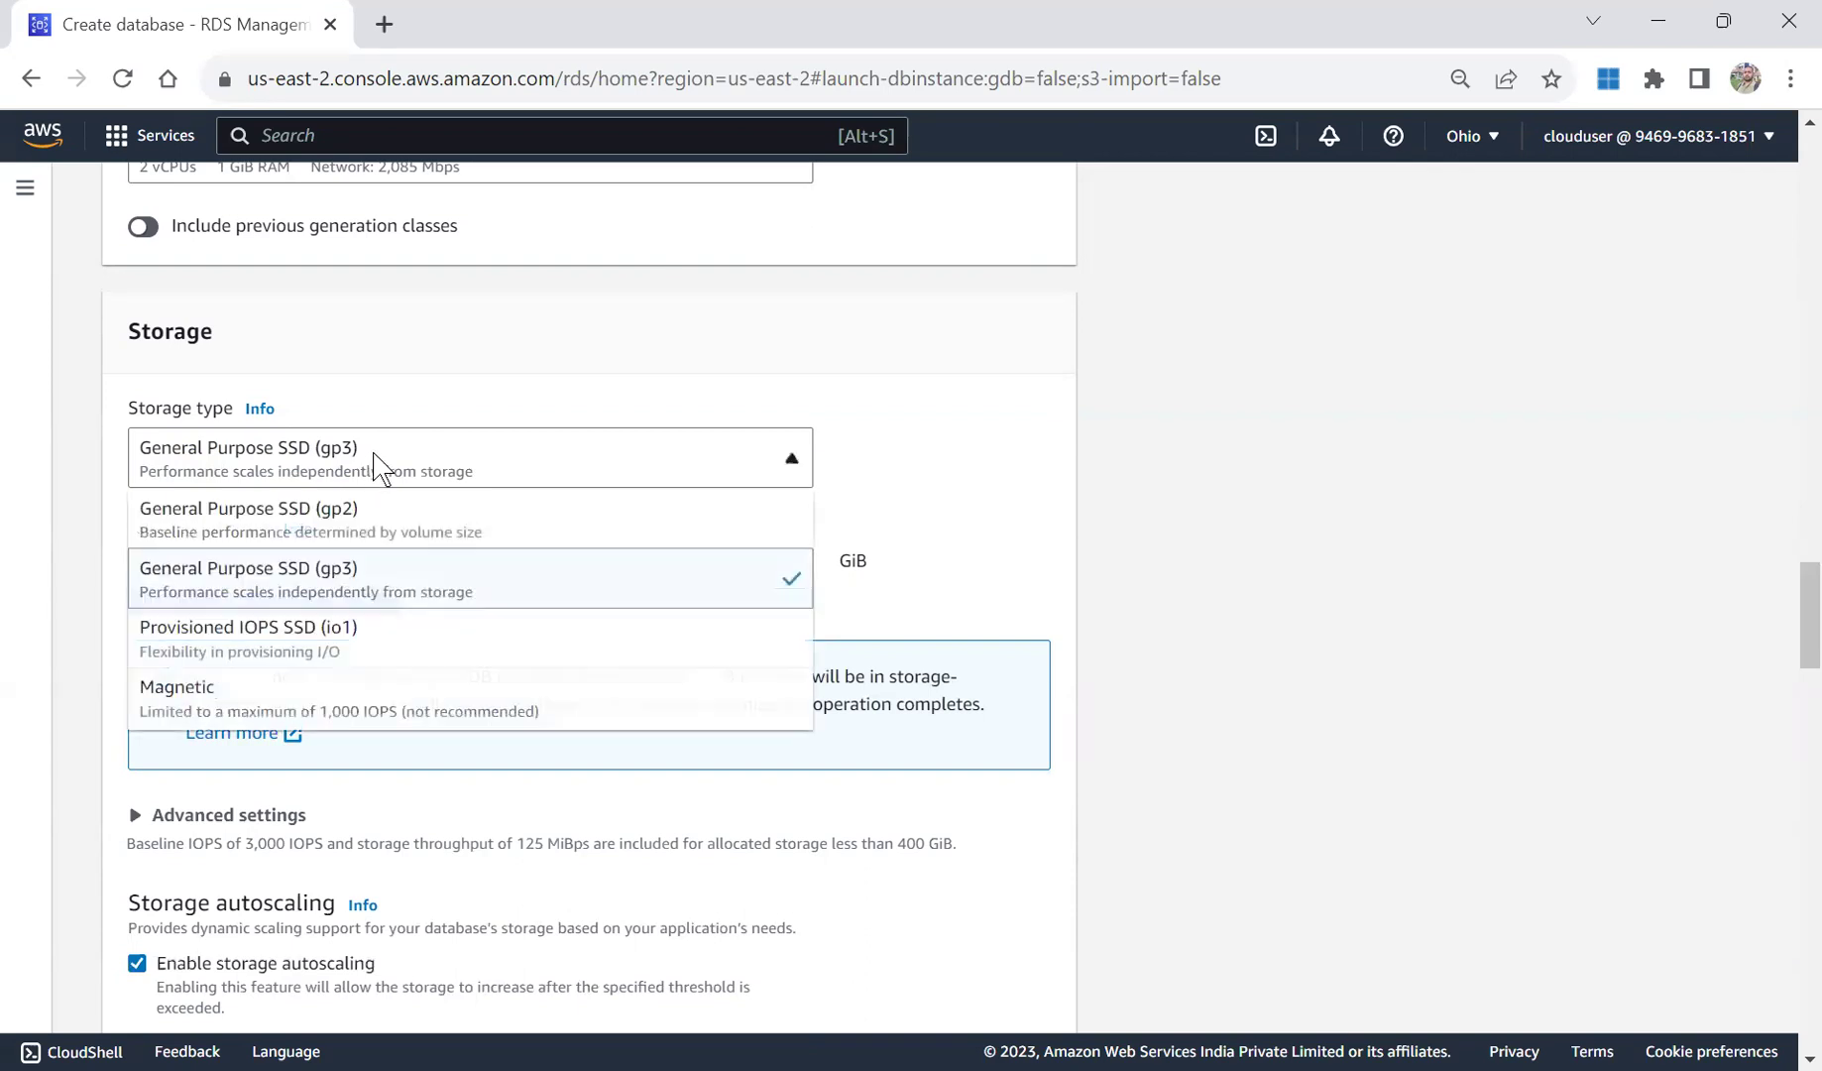
pyautogui.click(374, 508)
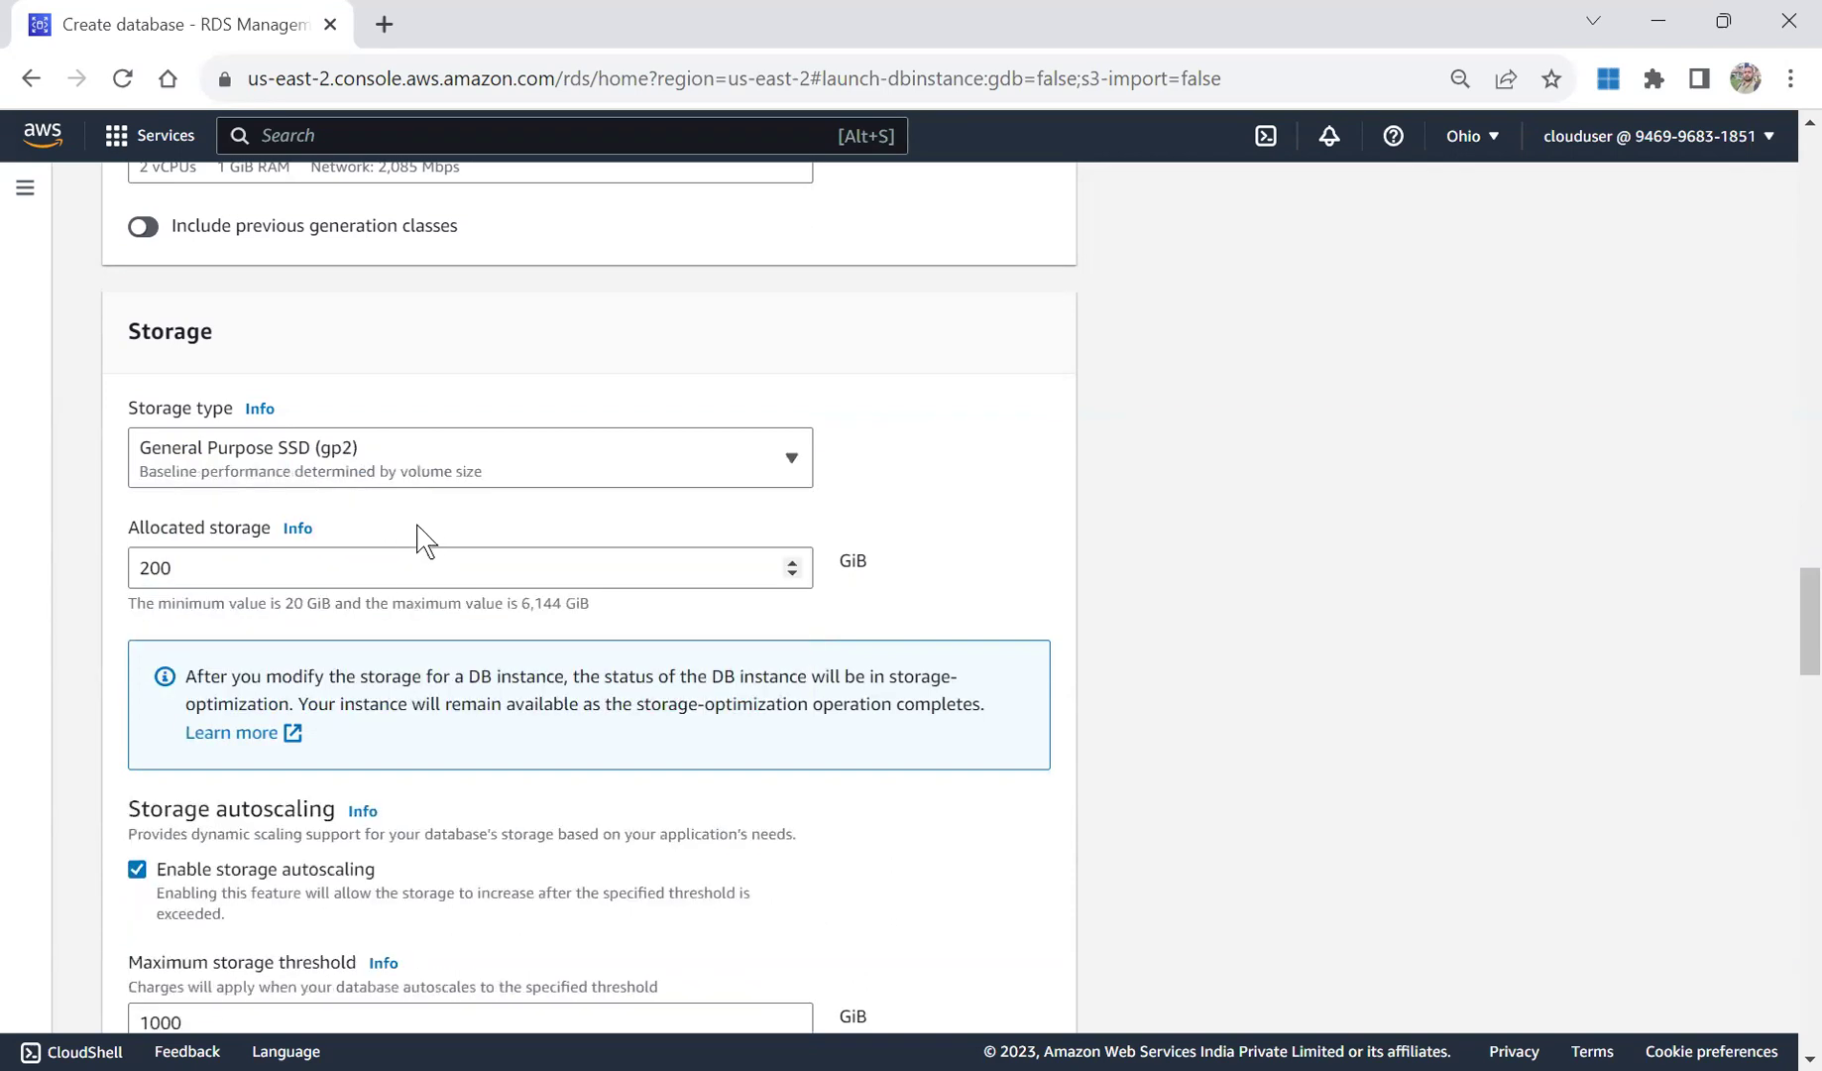
pyautogui.click(400, 456)
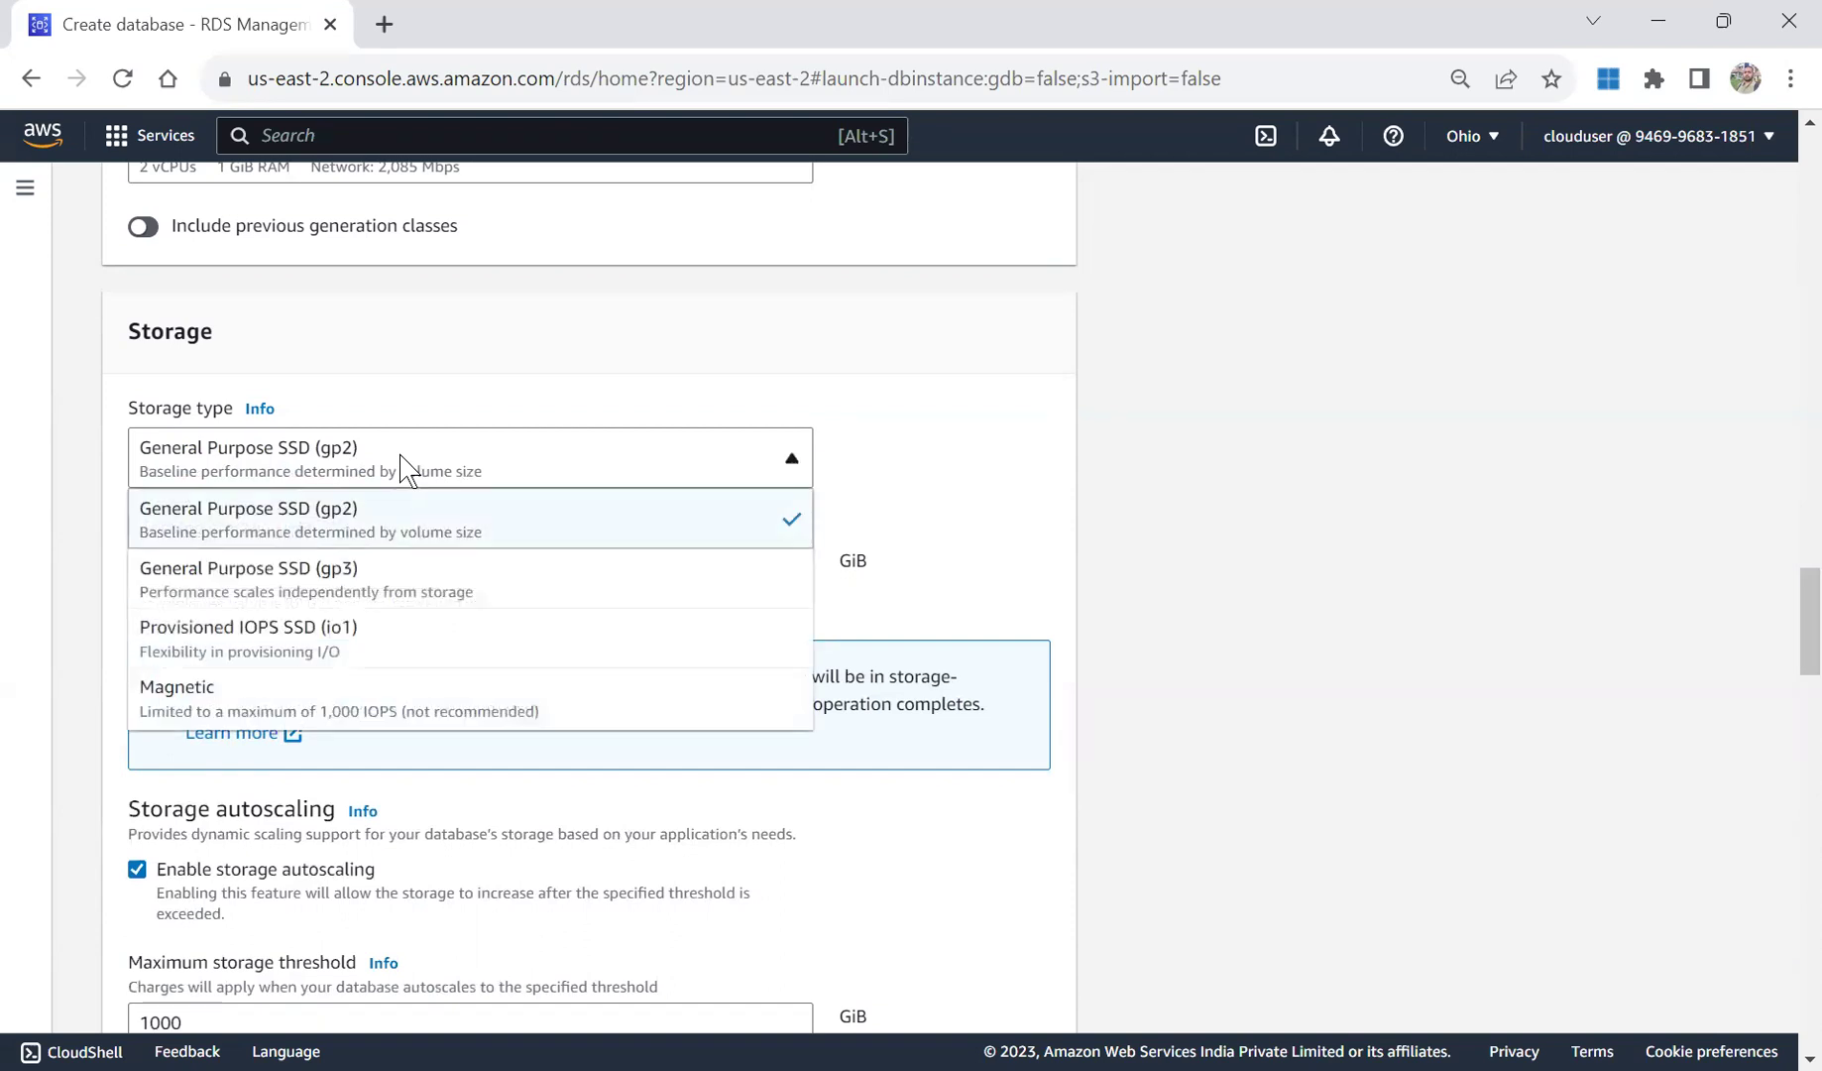
pyautogui.click(299, 709)
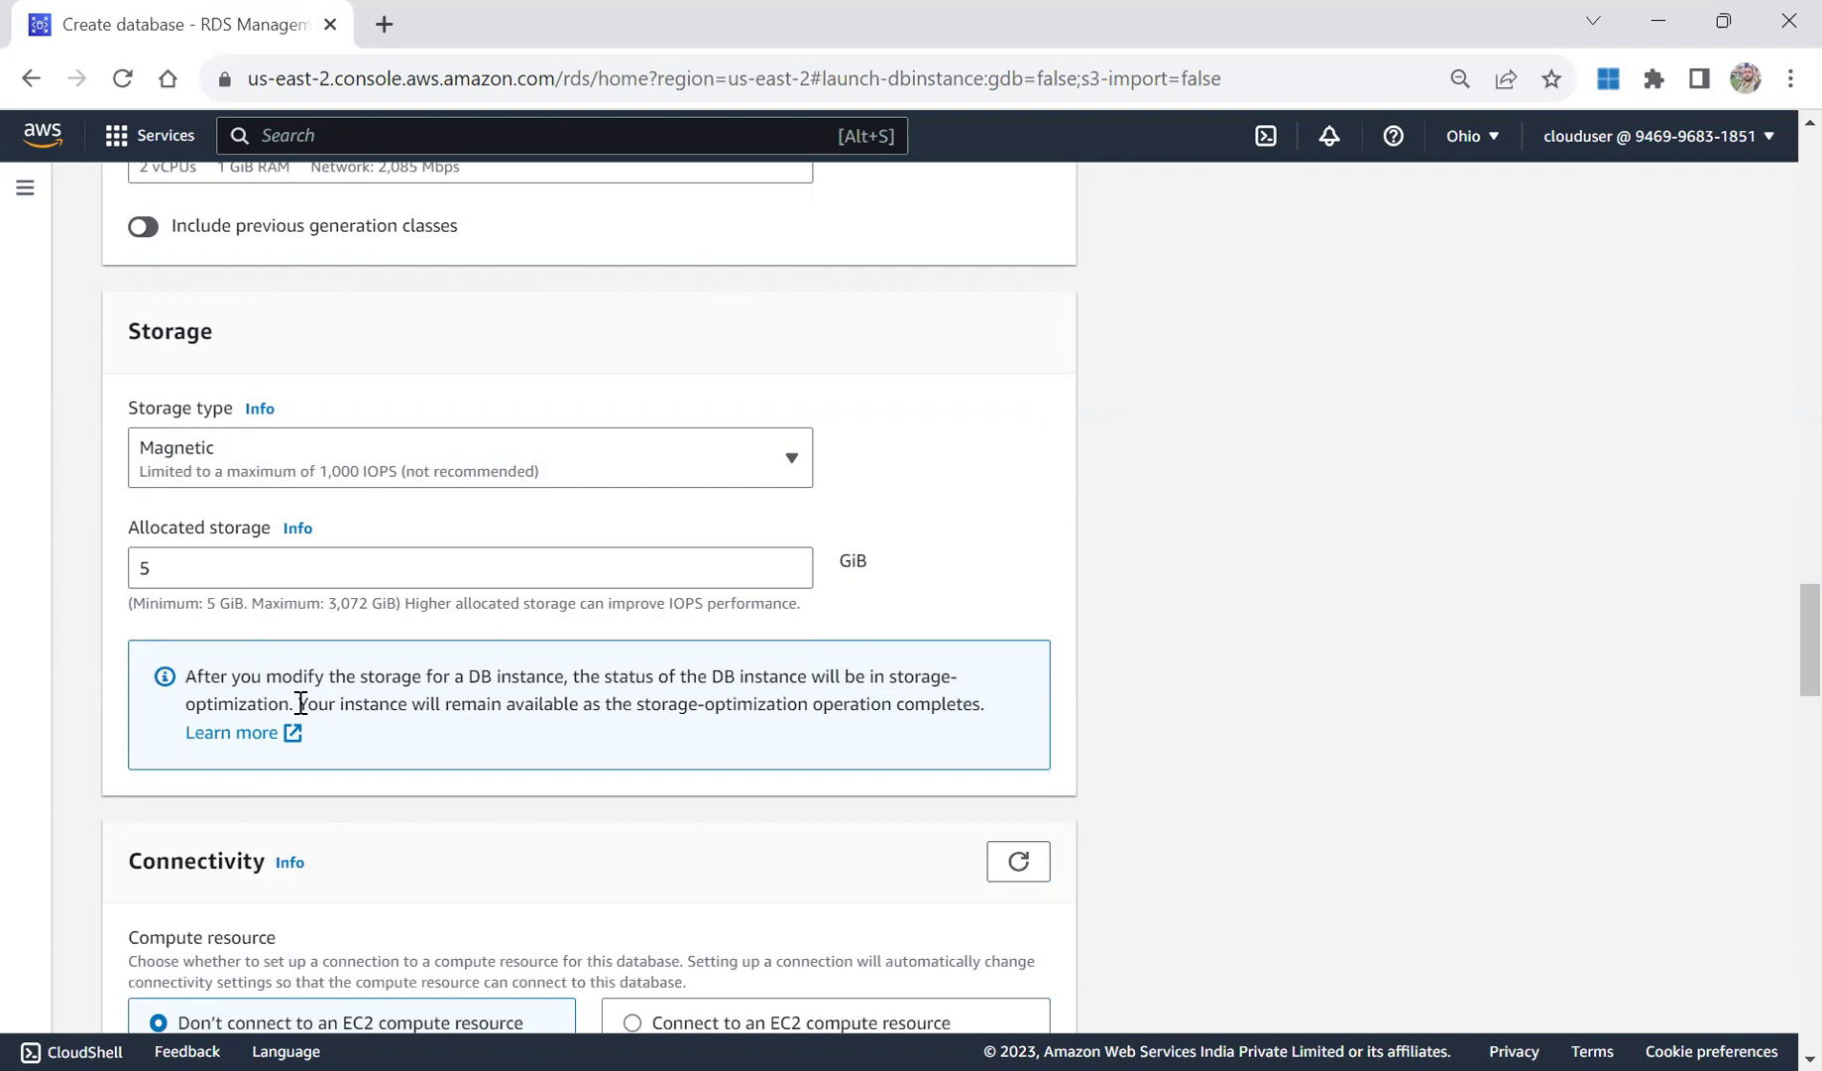
# Set the storage type to General Purpose SSD (gp2) with 20 GiB of allocated storage, and disable storage autoscaling.
pyautogui.click(383, 458)
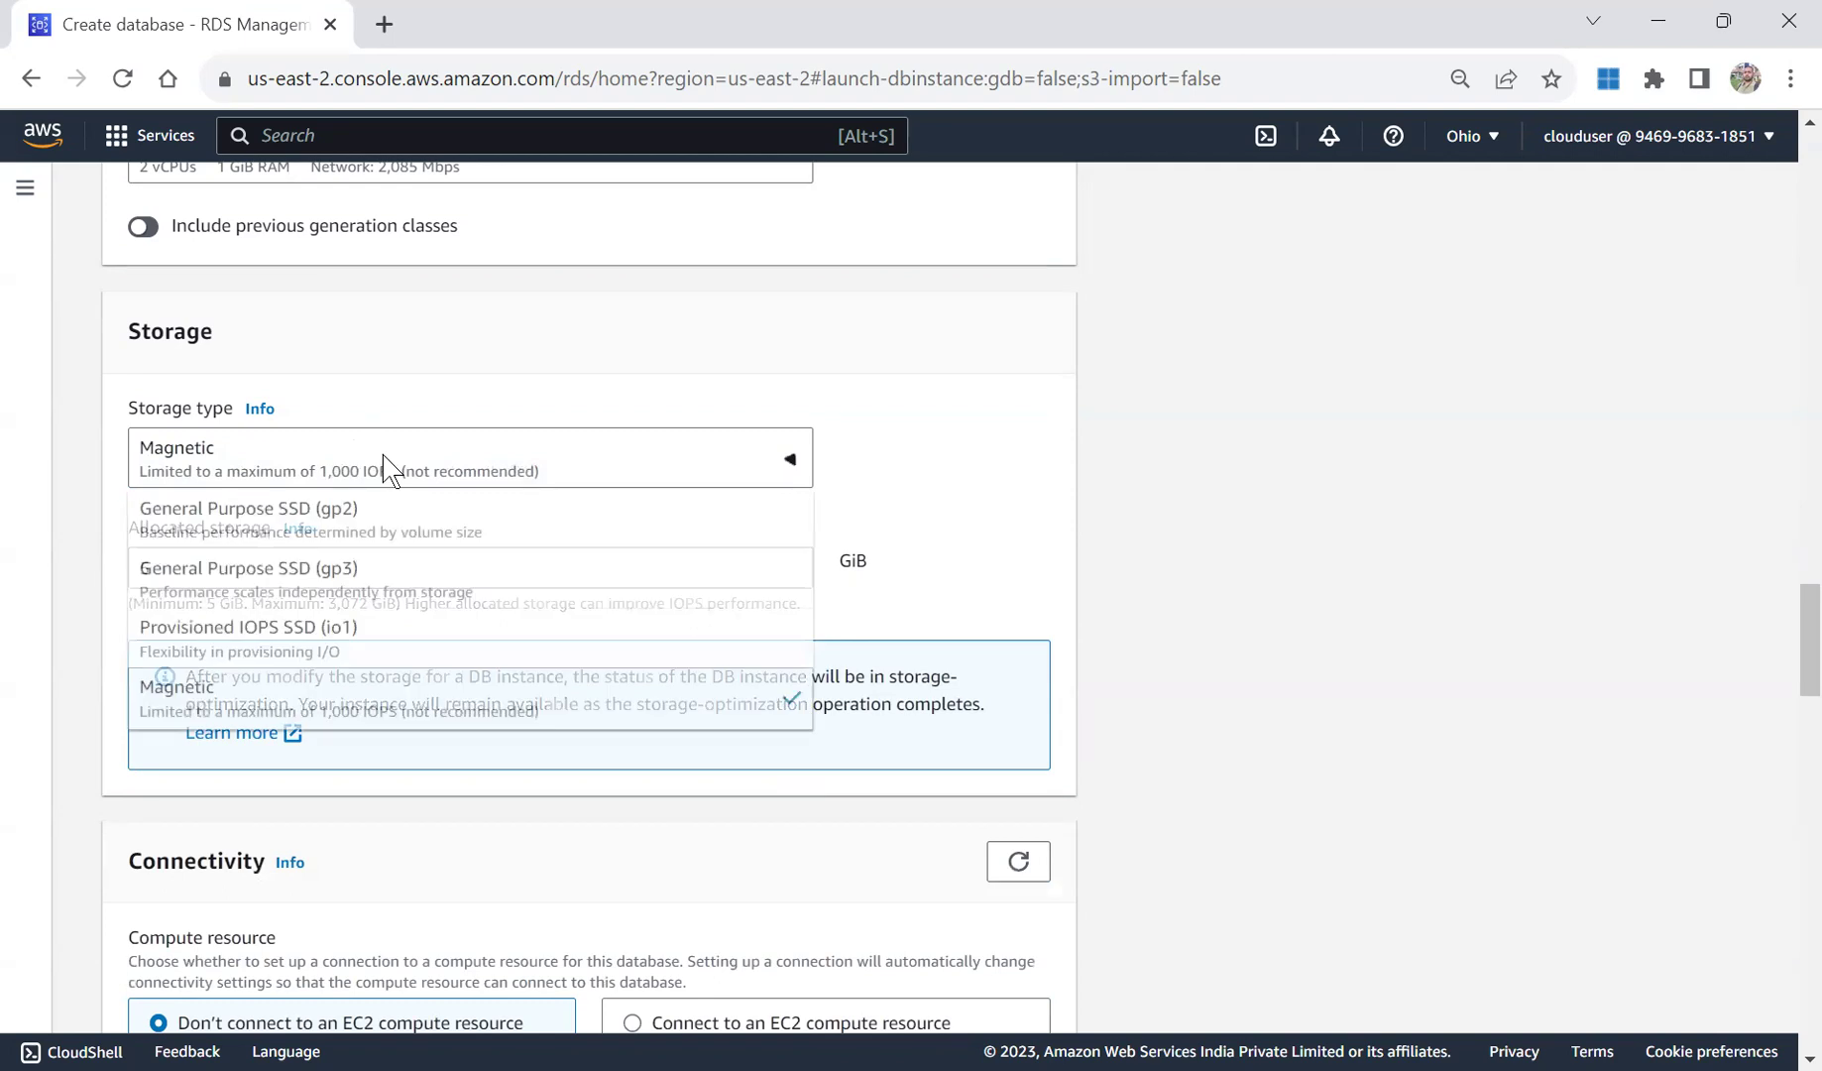
pyautogui.click(386, 511)
pyautogui.click(343, 558)
pyautogui.press('BackSpace')
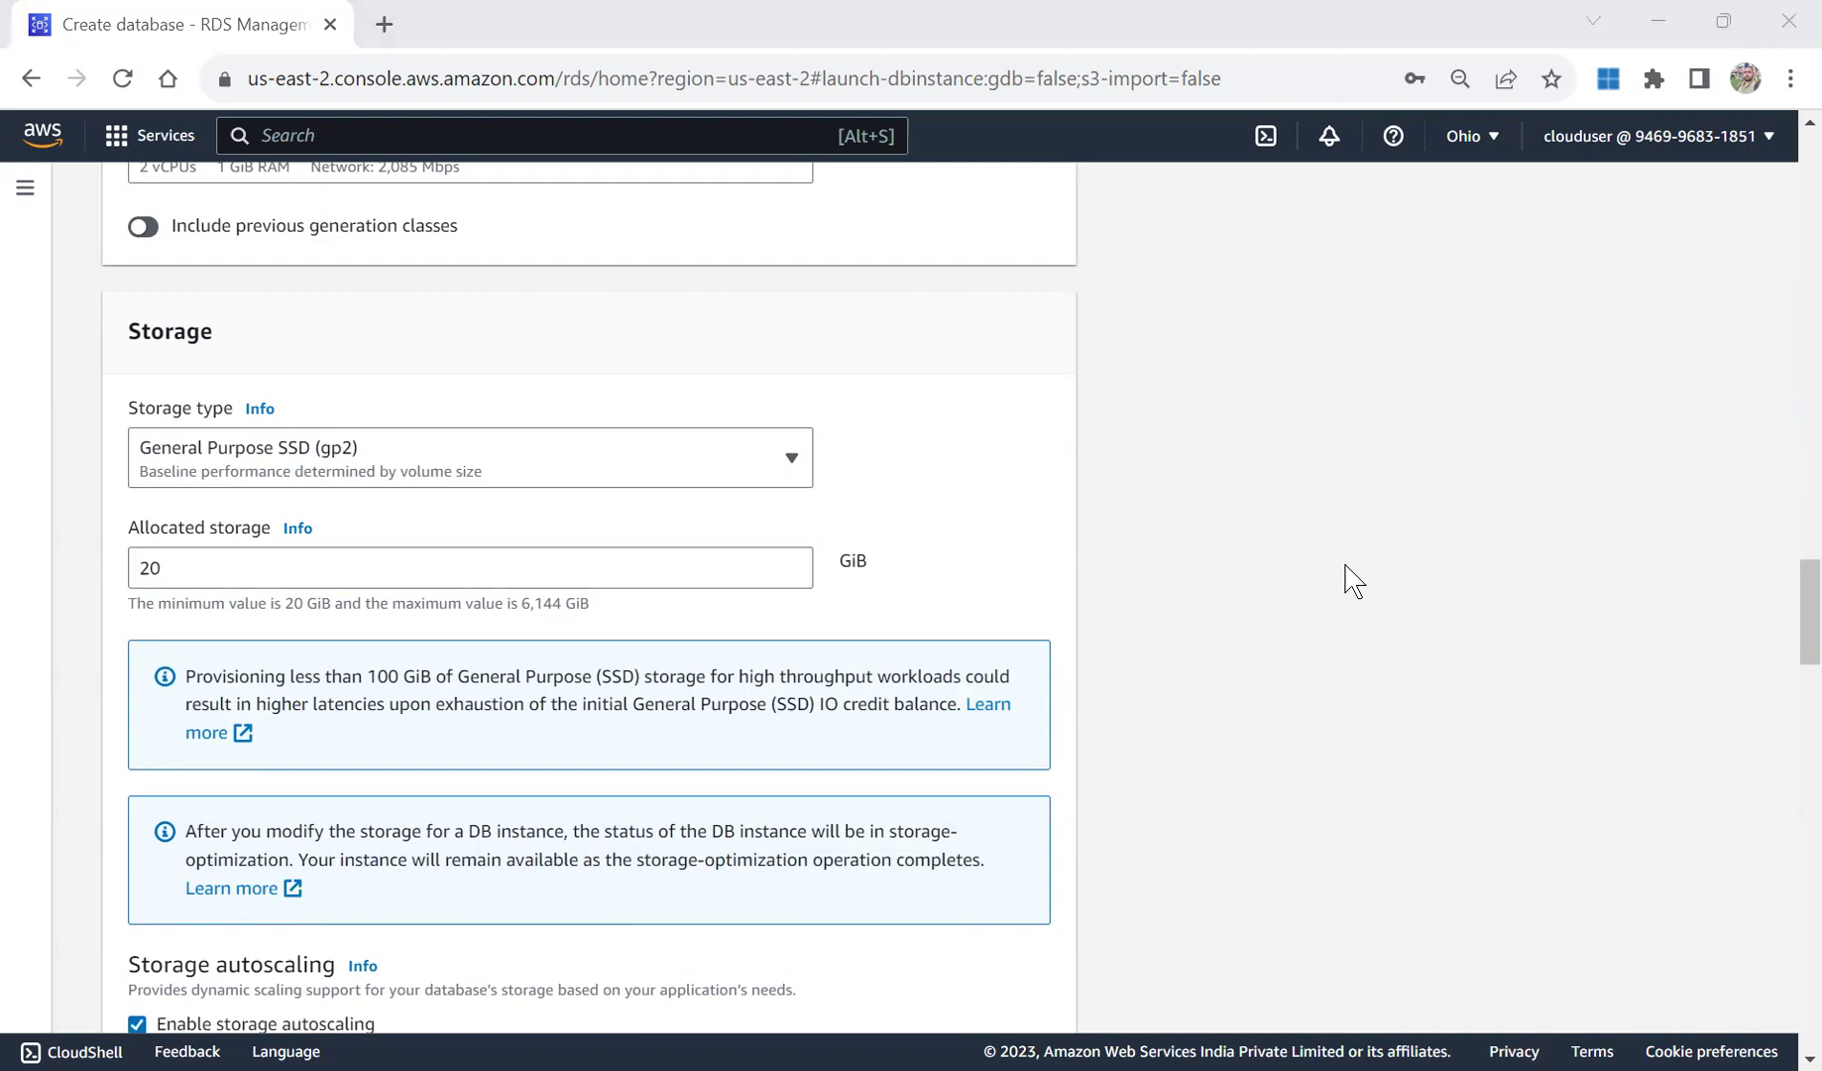
pyautogui.moveTo(1802, 582); pyautogui.dragTo(1802, 618)
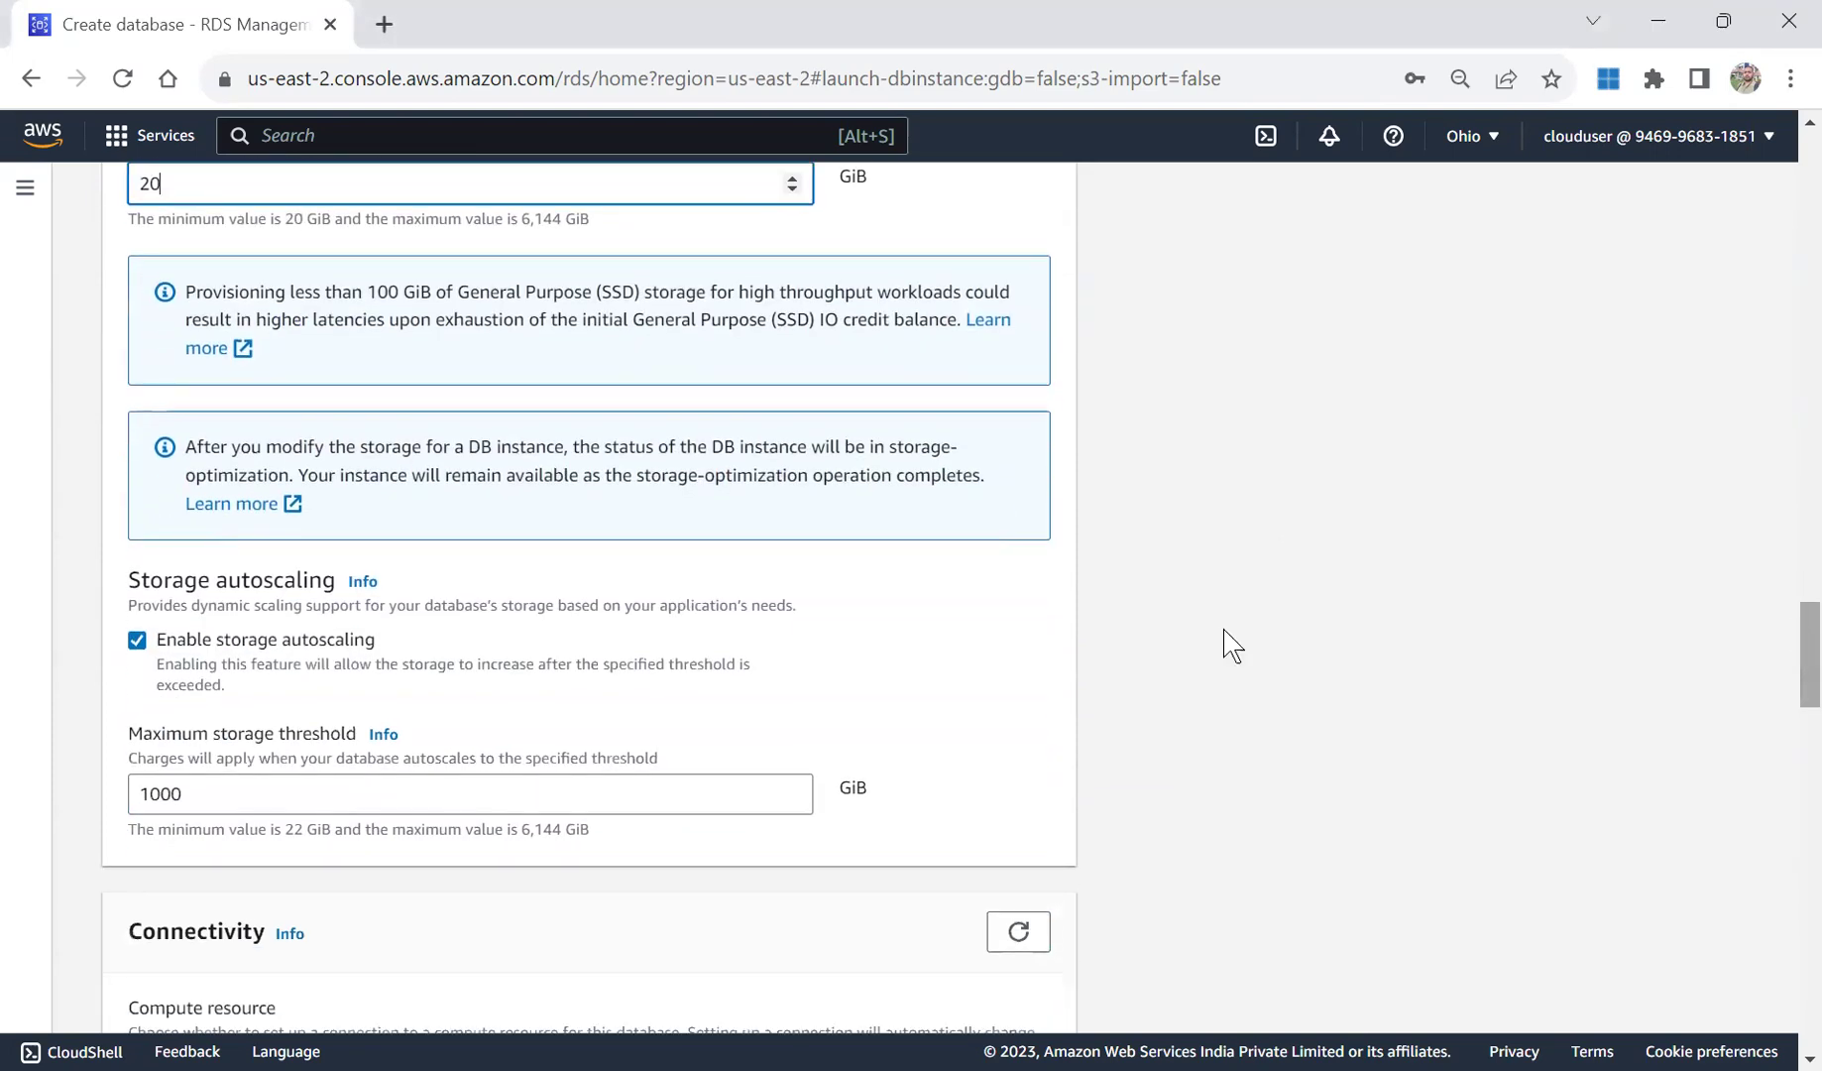
pyautogui.click(137, 640)
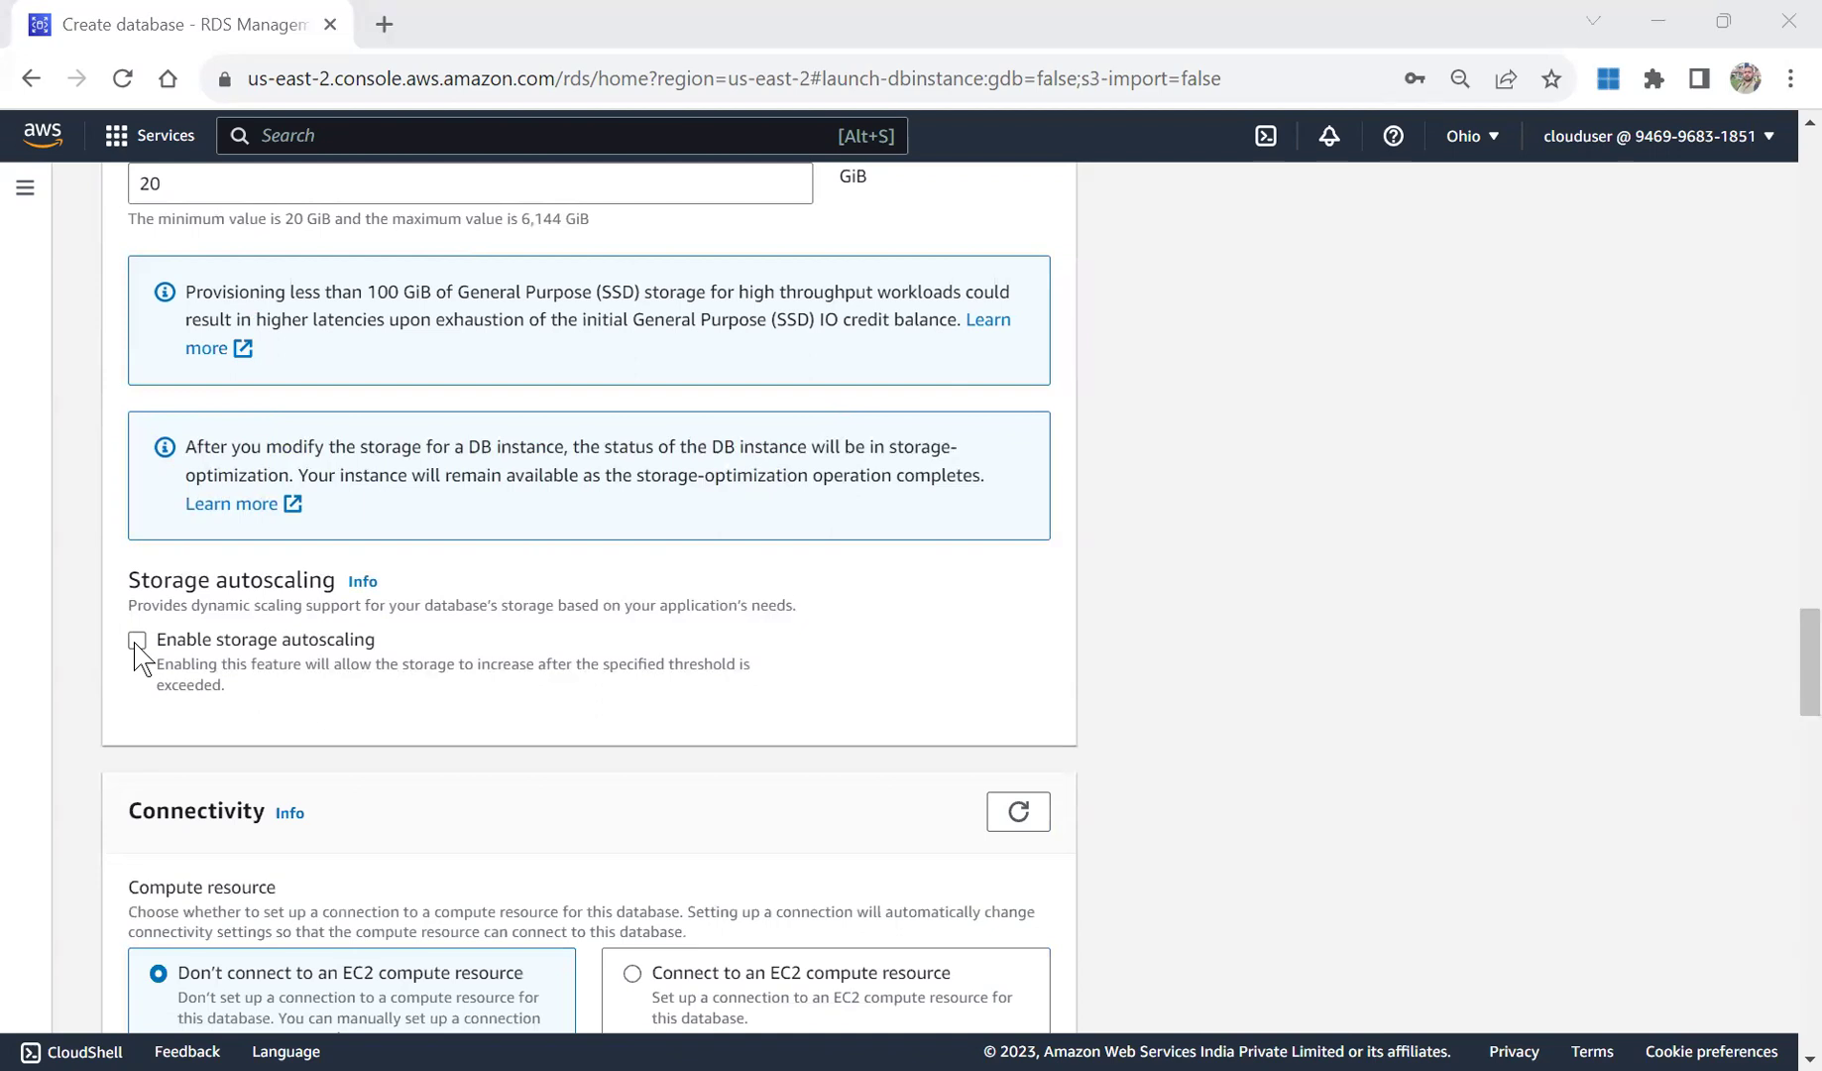
# Try the option to connect to an EC2 compute resource and switch back to not connecting to one.
pyautogui.moveTo(1803, 631); pyautogui.dragTo(1793, 692)
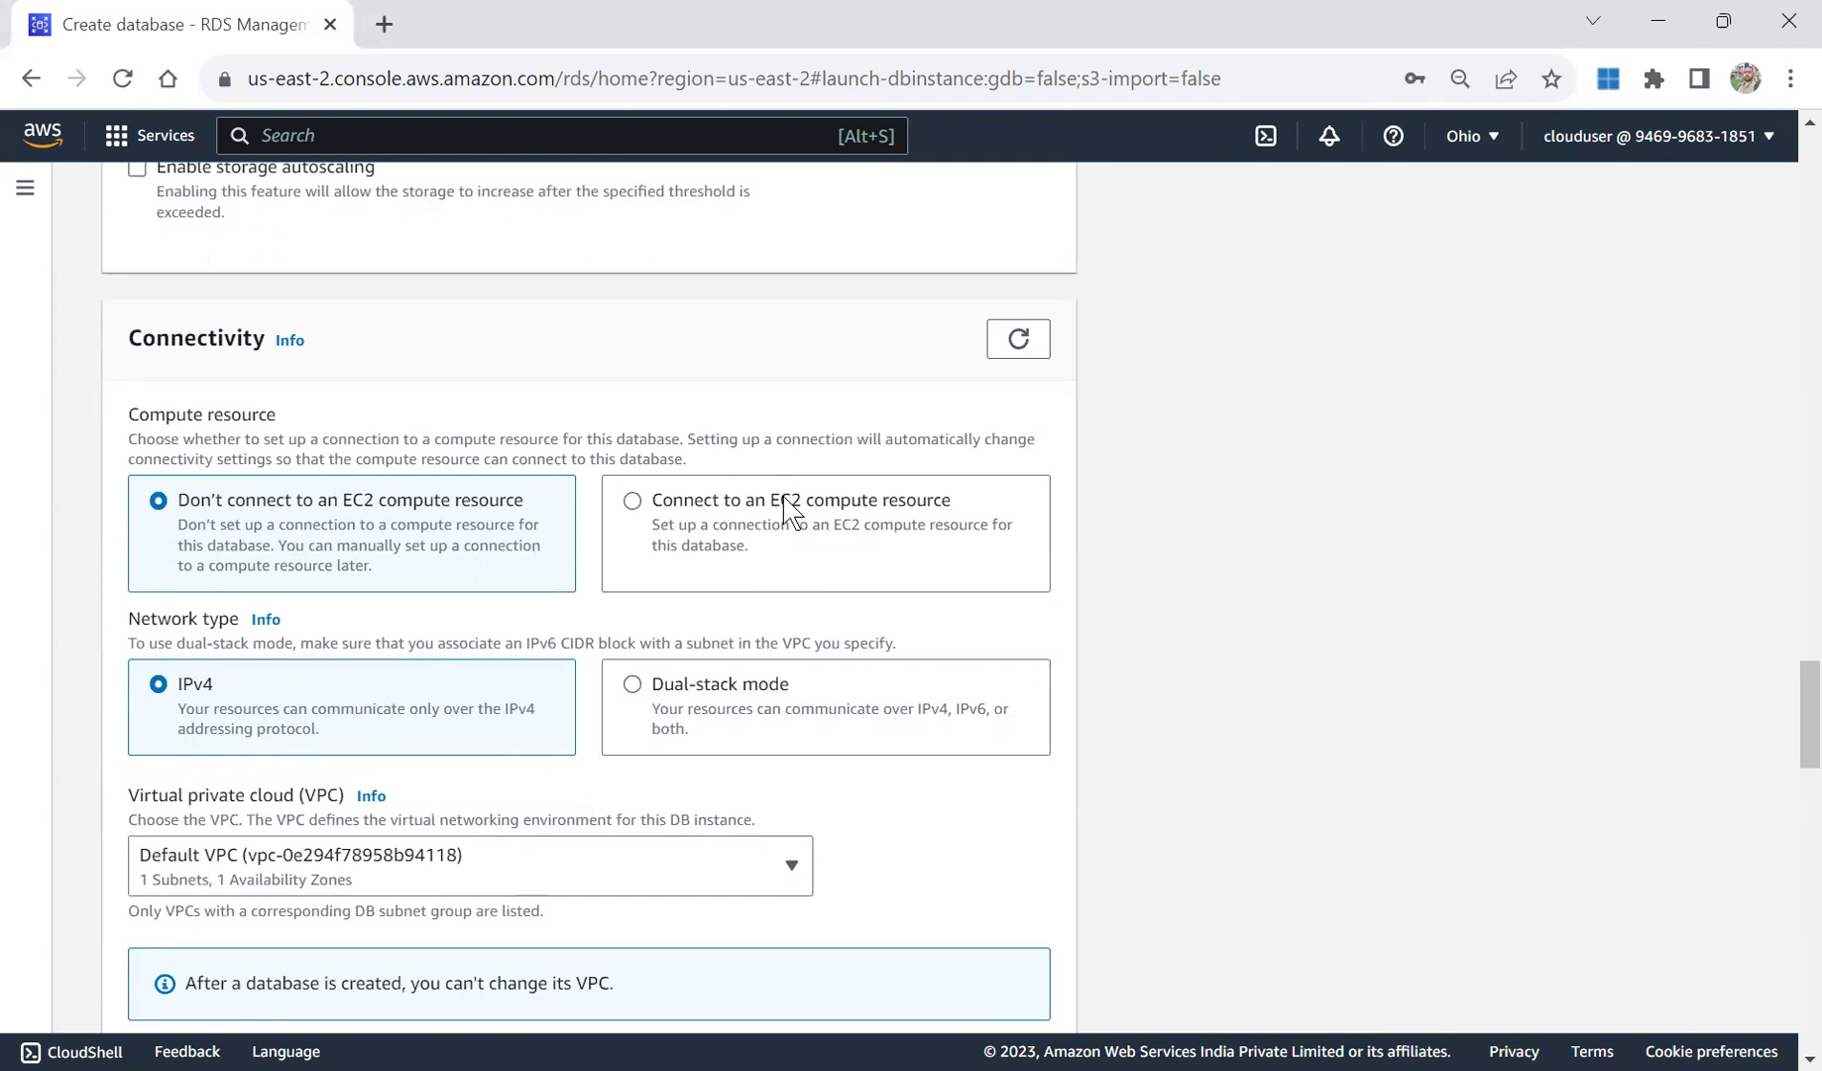
pyautogui.click(663, 501)
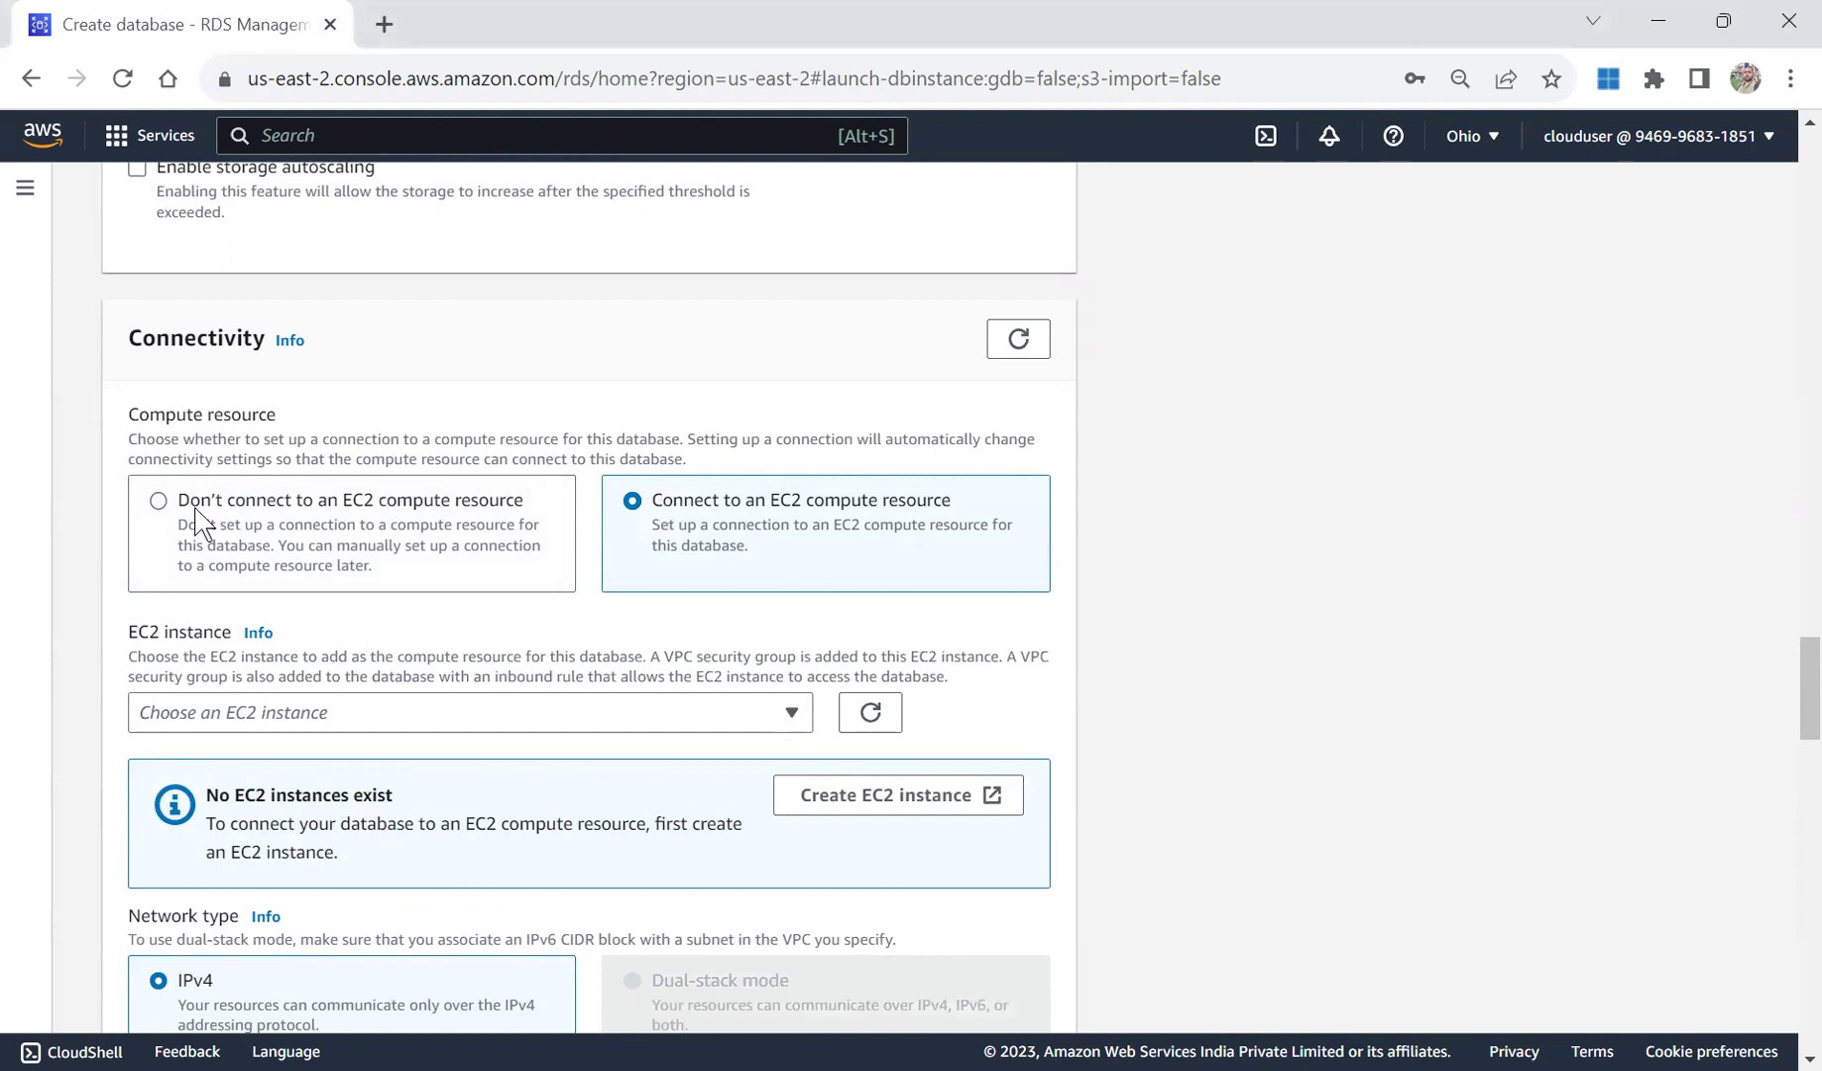
pyautogui.click(161, 502)
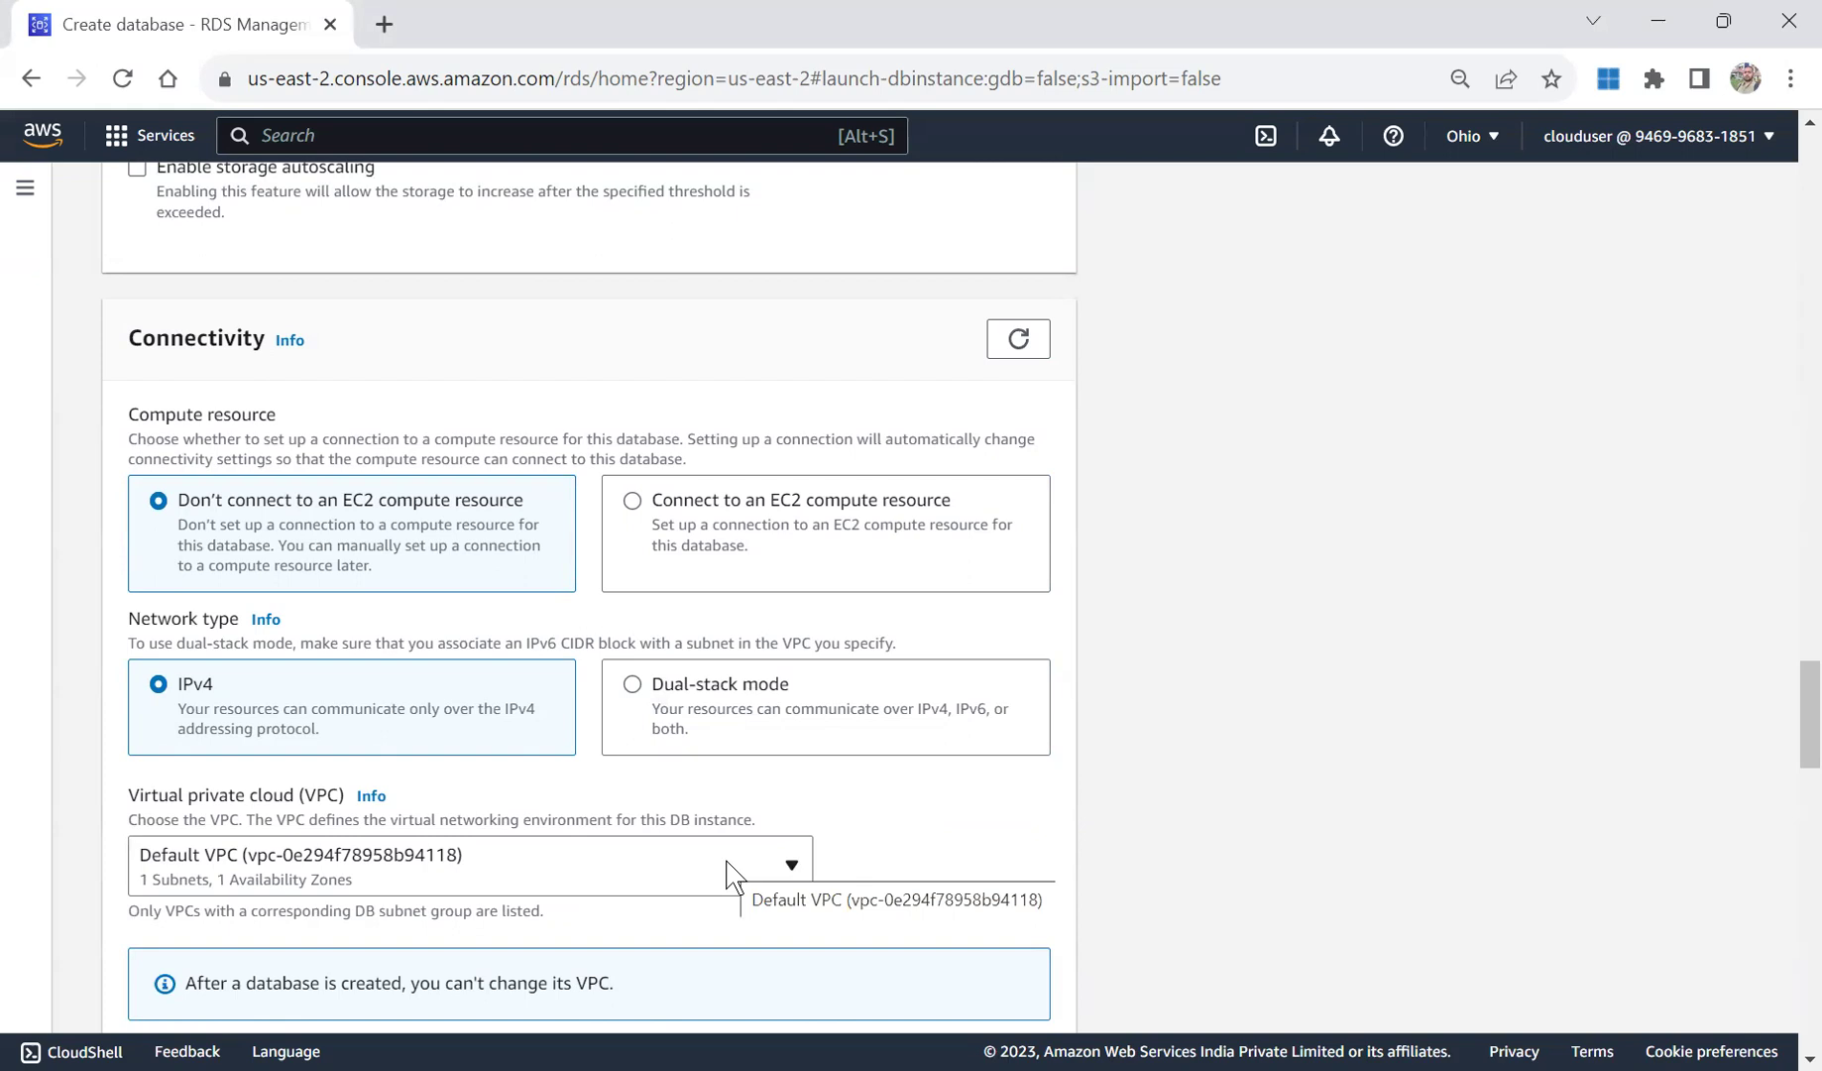
# Set the virtual private cloud to dbat-vpc and check the available DB subnet group options.
pyautogui.moveTo(1800, 694); pyautogui.dragTo(1800, 744)
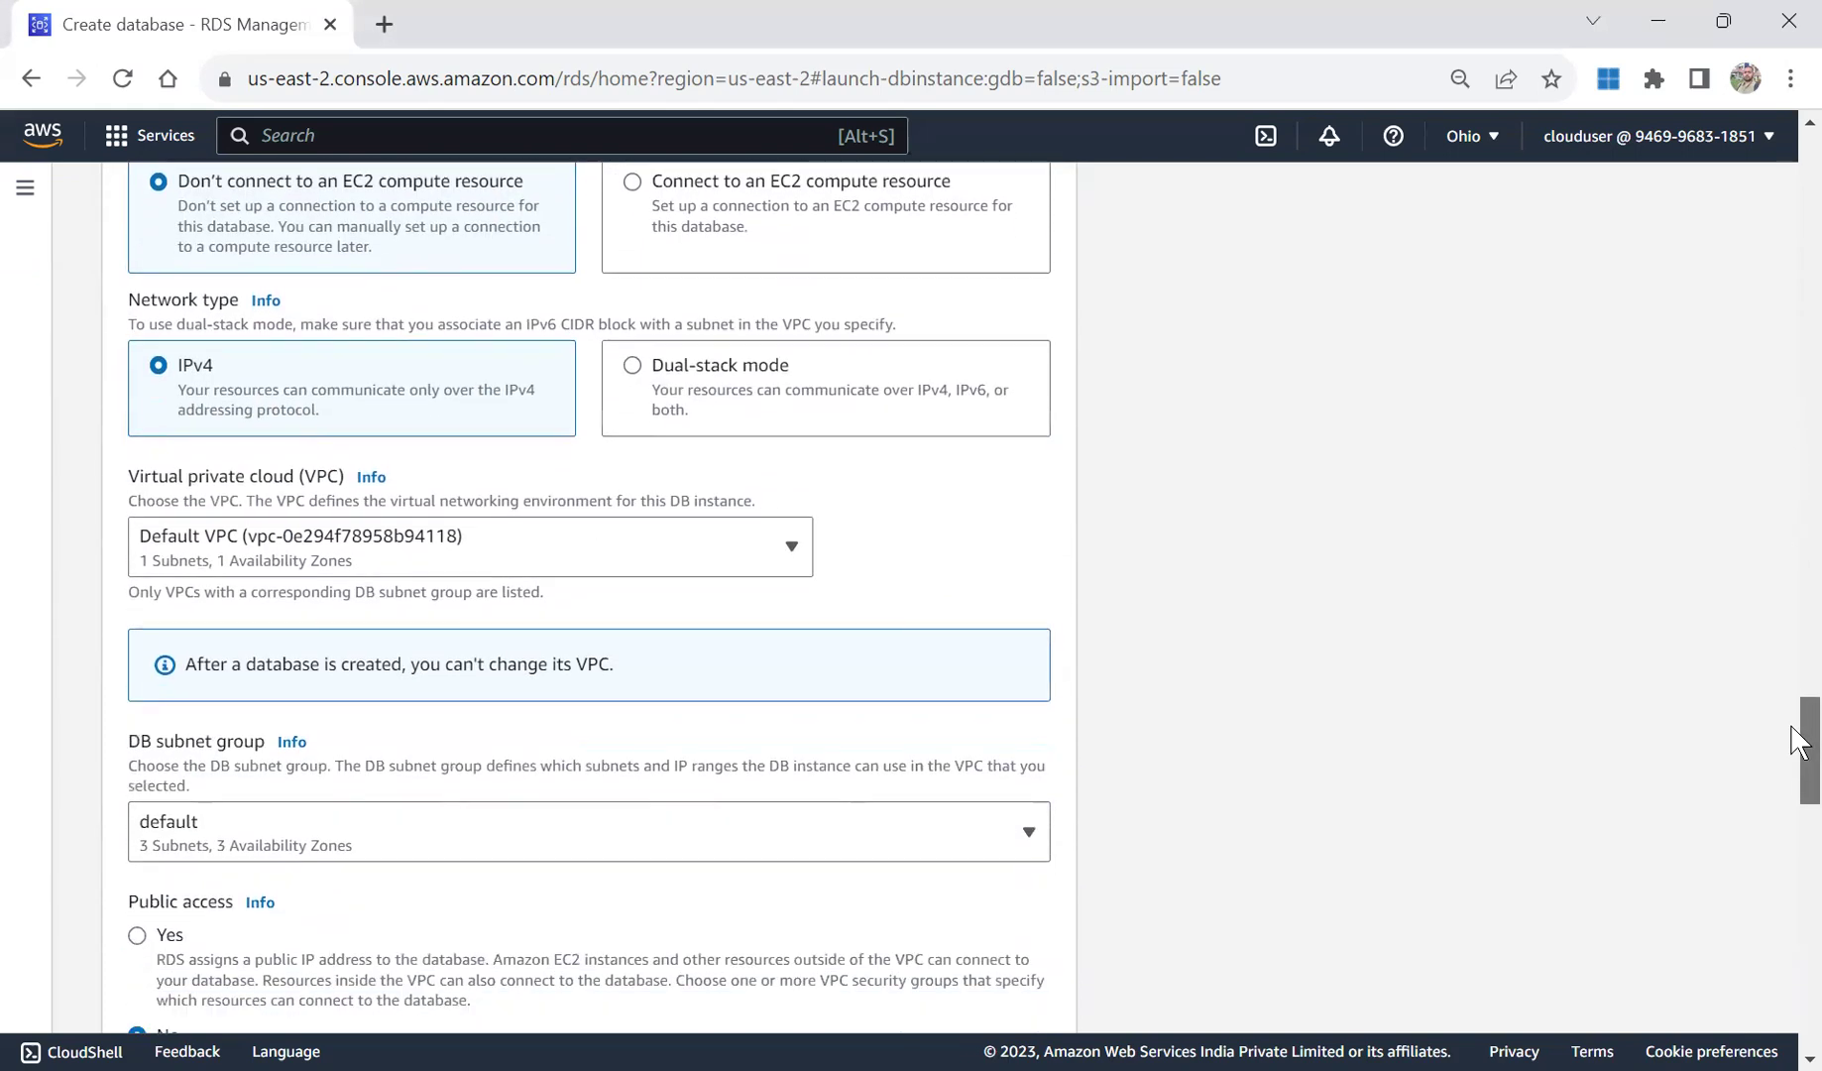
pyautogui.click(647, 558)
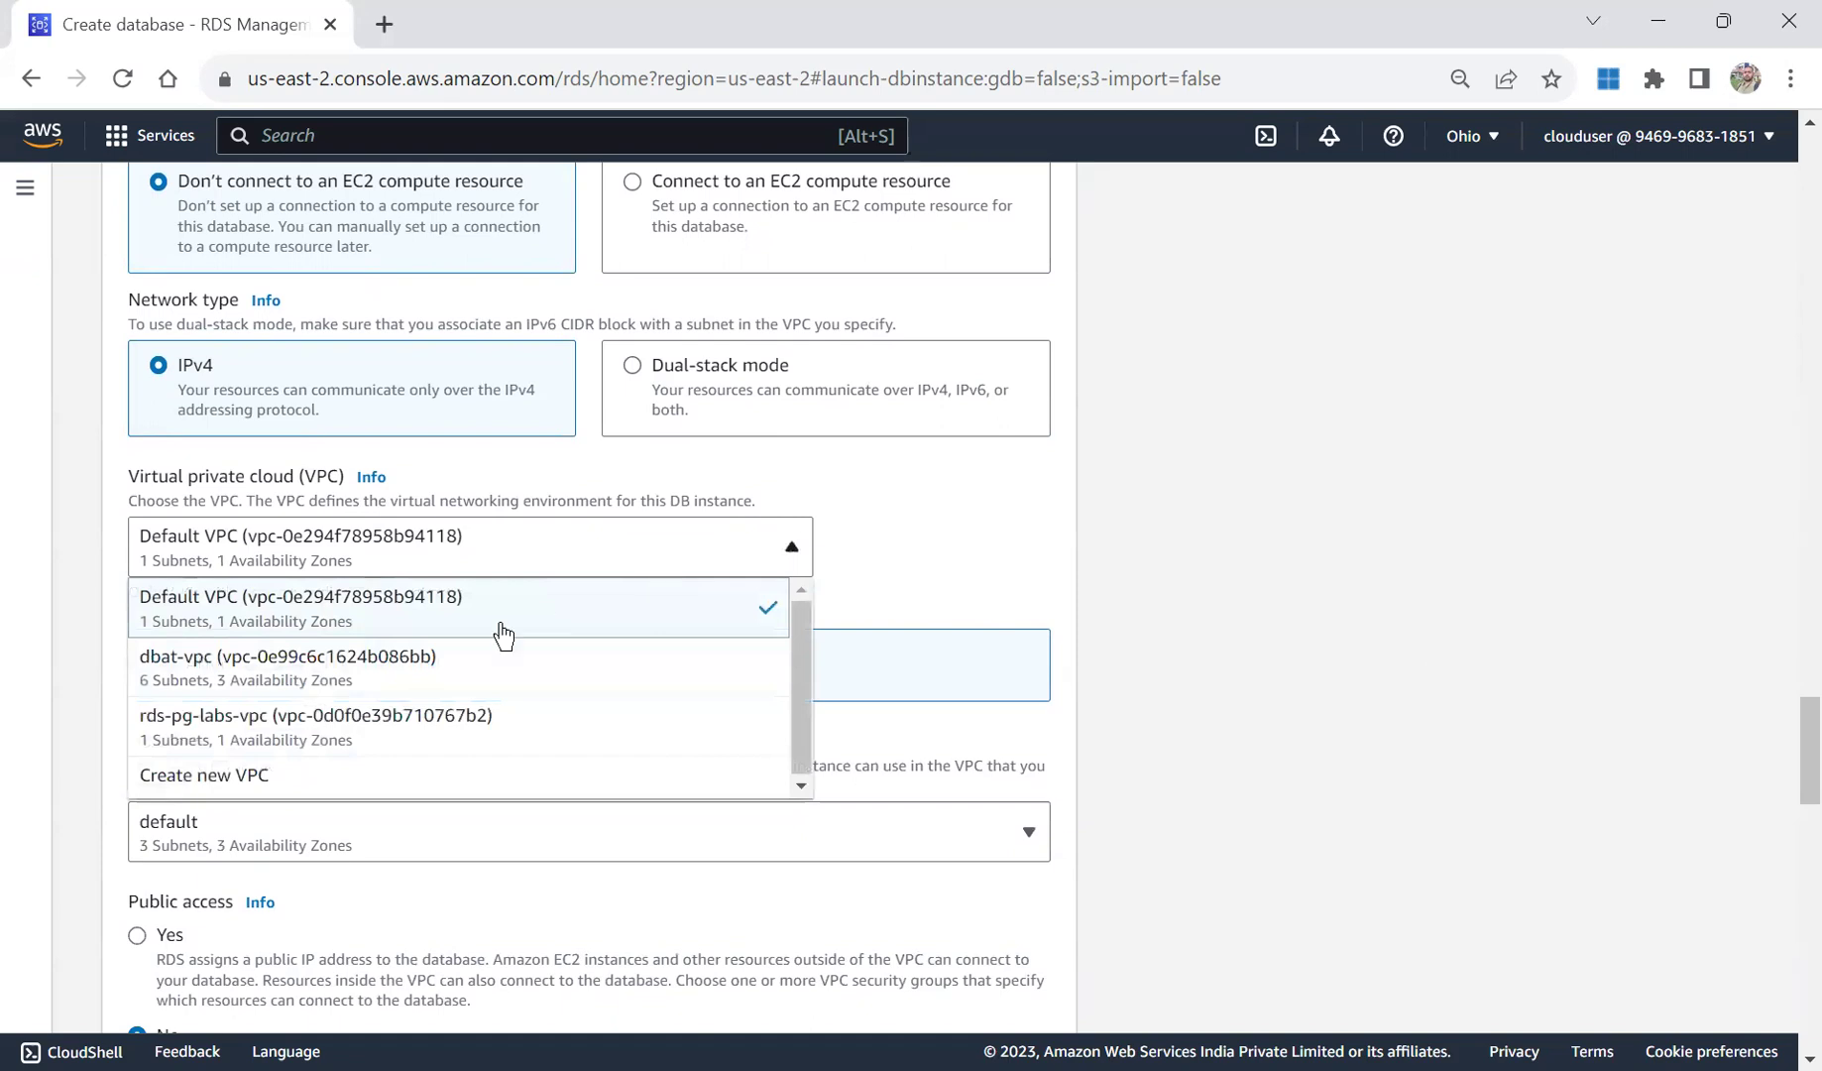
pyautogui.click(423, 664)
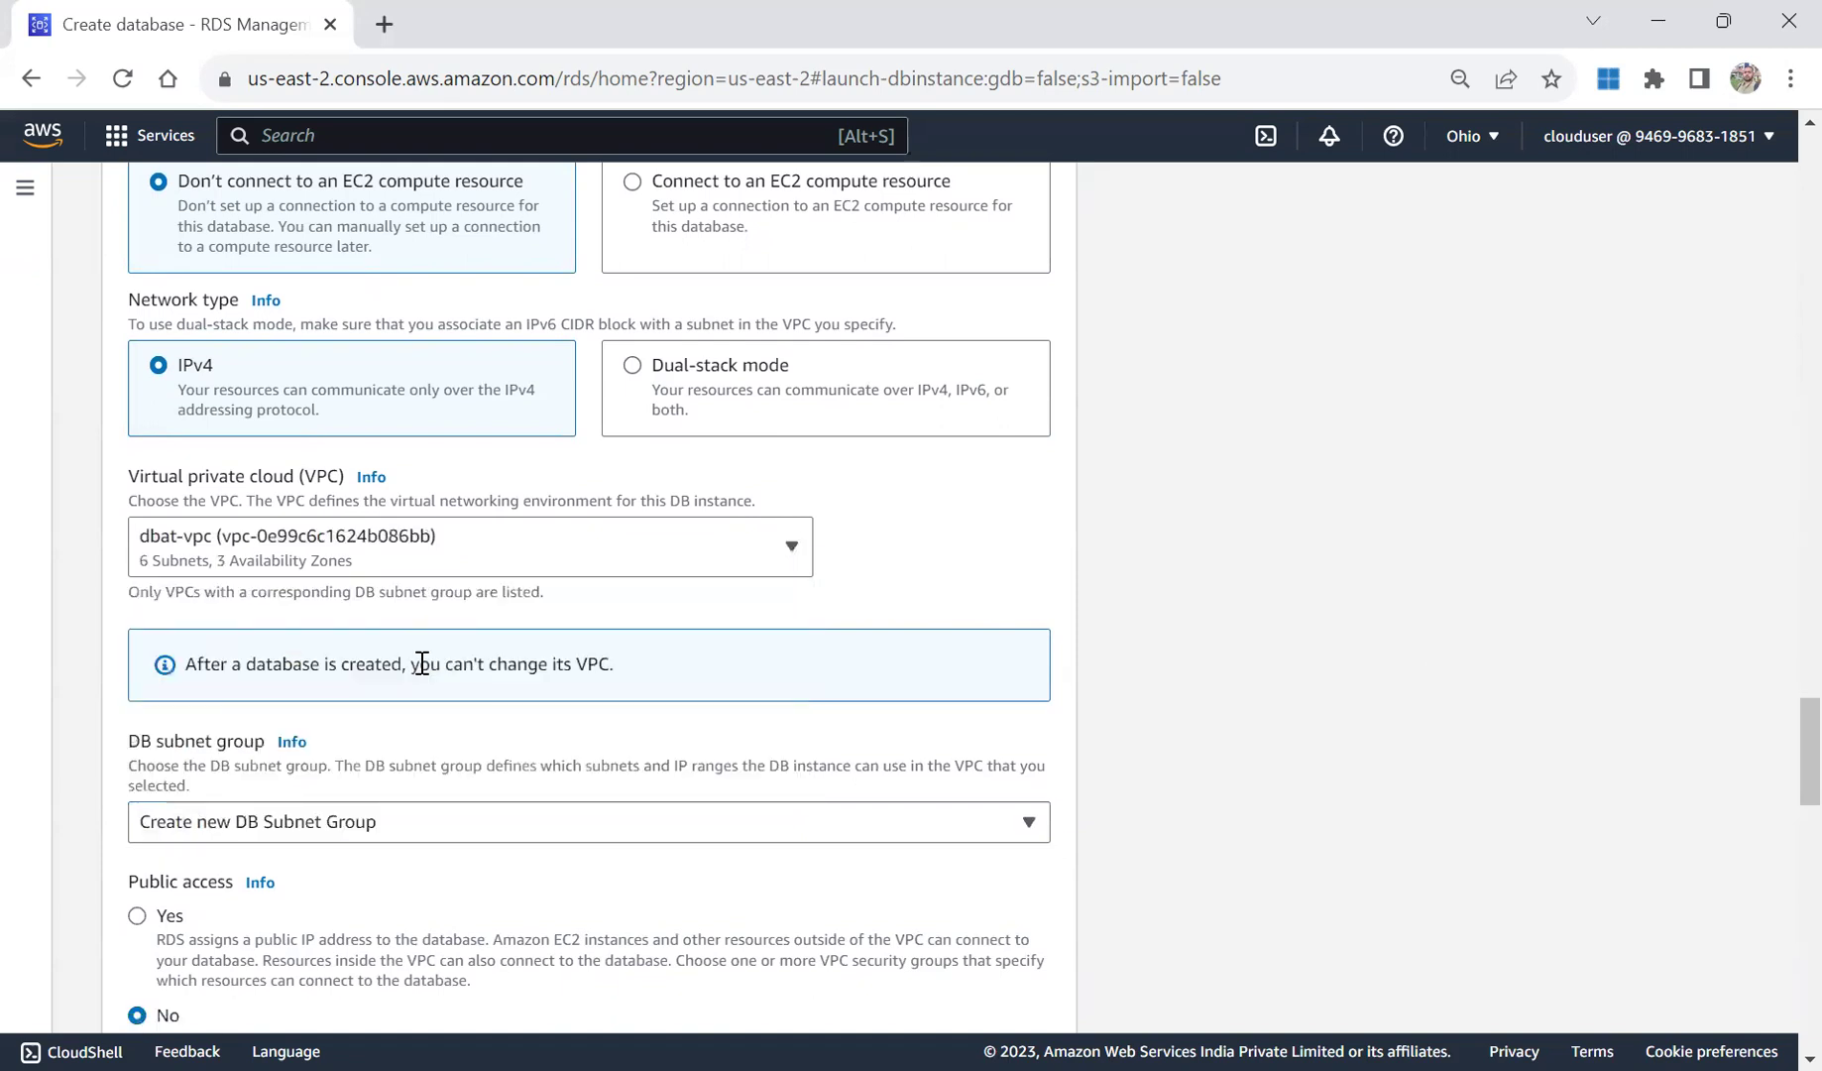
pyautogui.click(496, 813)
pyautogui.click(497, 813)
pyautogui.click(901, 576)
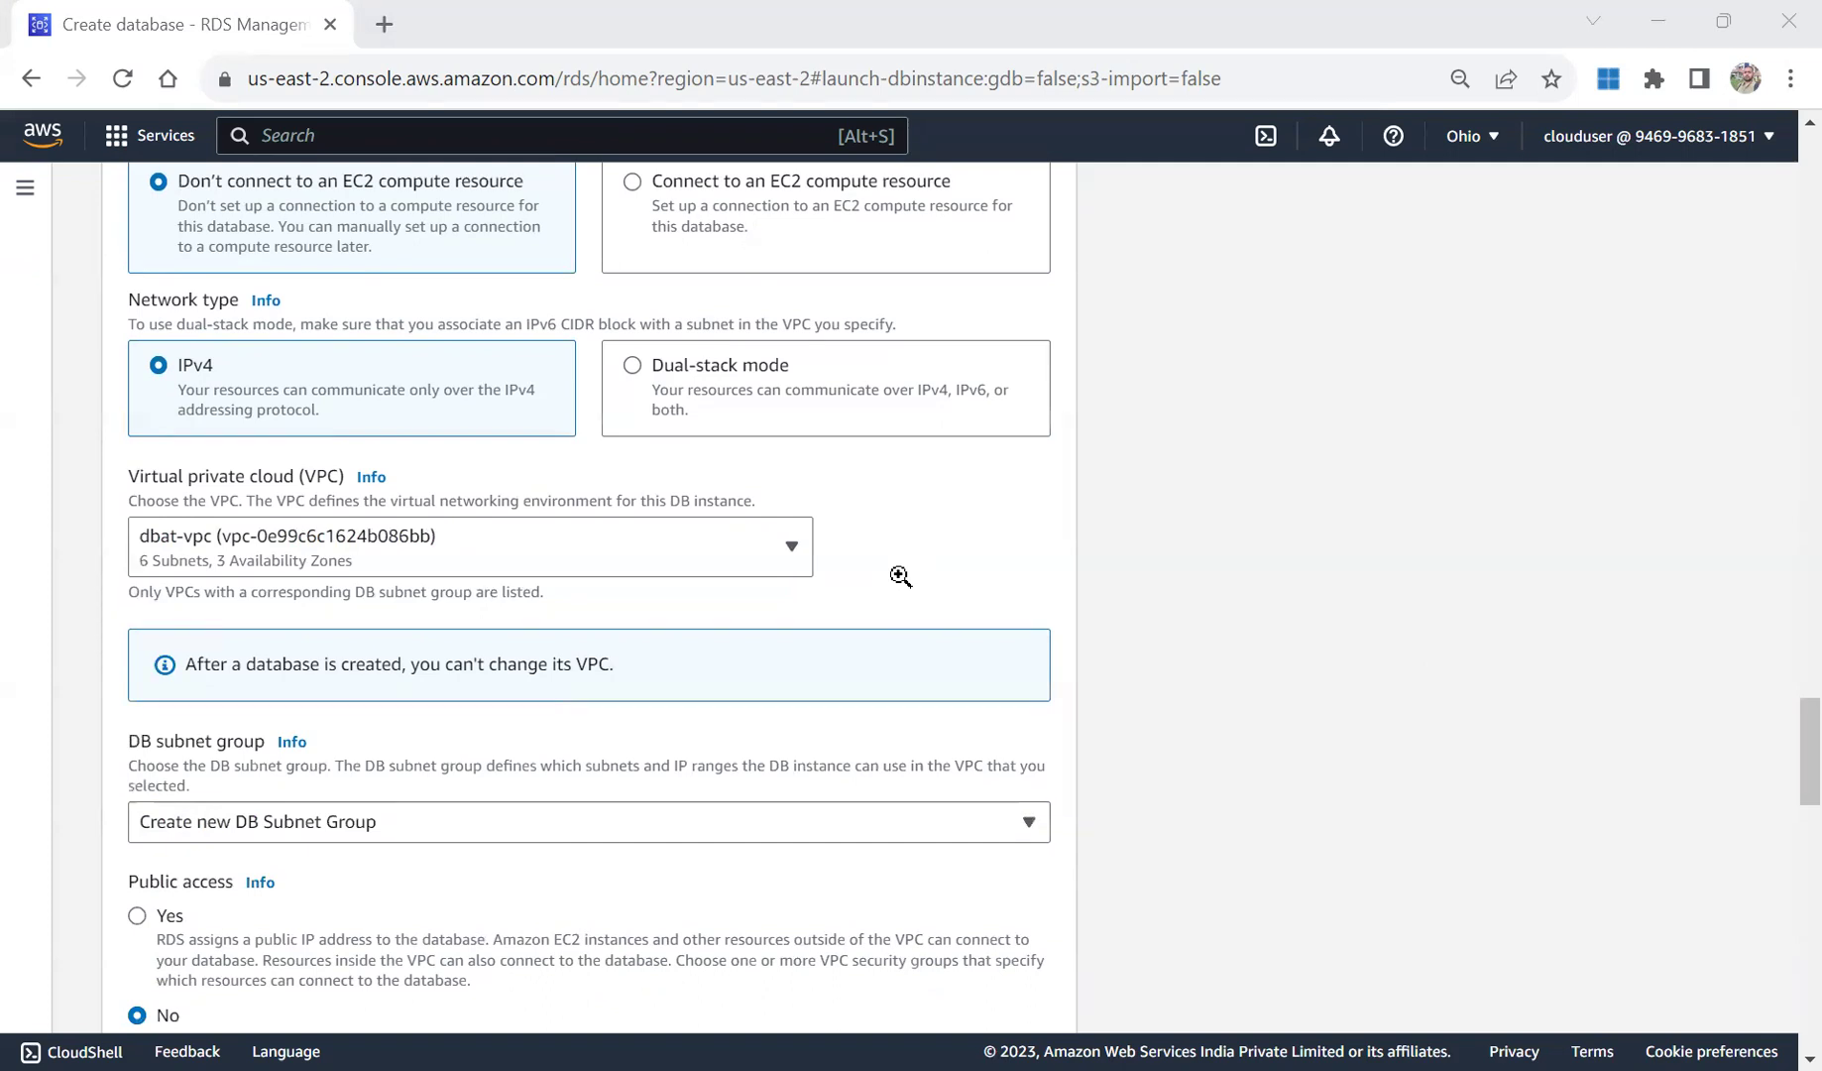
pyautogui.click(1540, 625)
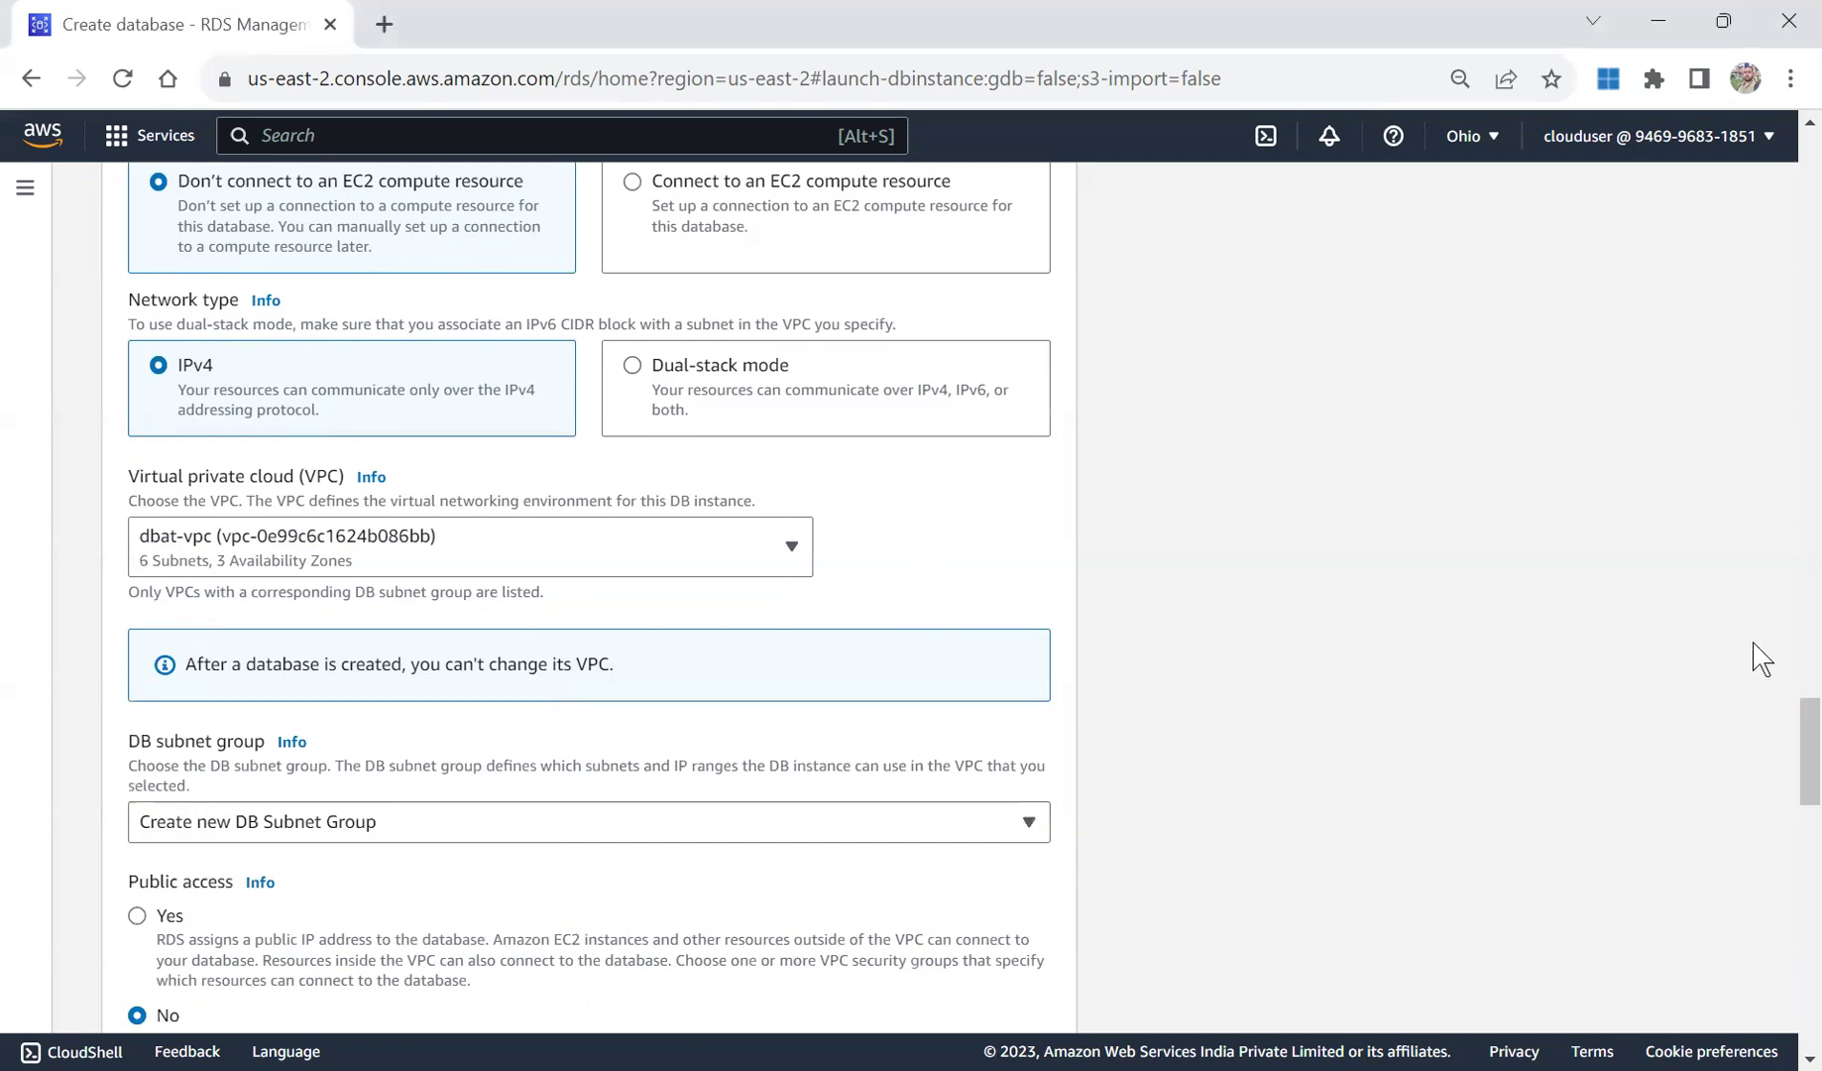
# Try rds-pg-labs-vpc as the virtual private cloud, check its DB subnet group options, and switch back to dbat-vpc.
pyautogui.moveTo(1800, 711); pyautogui.dragTo(1799, 748)
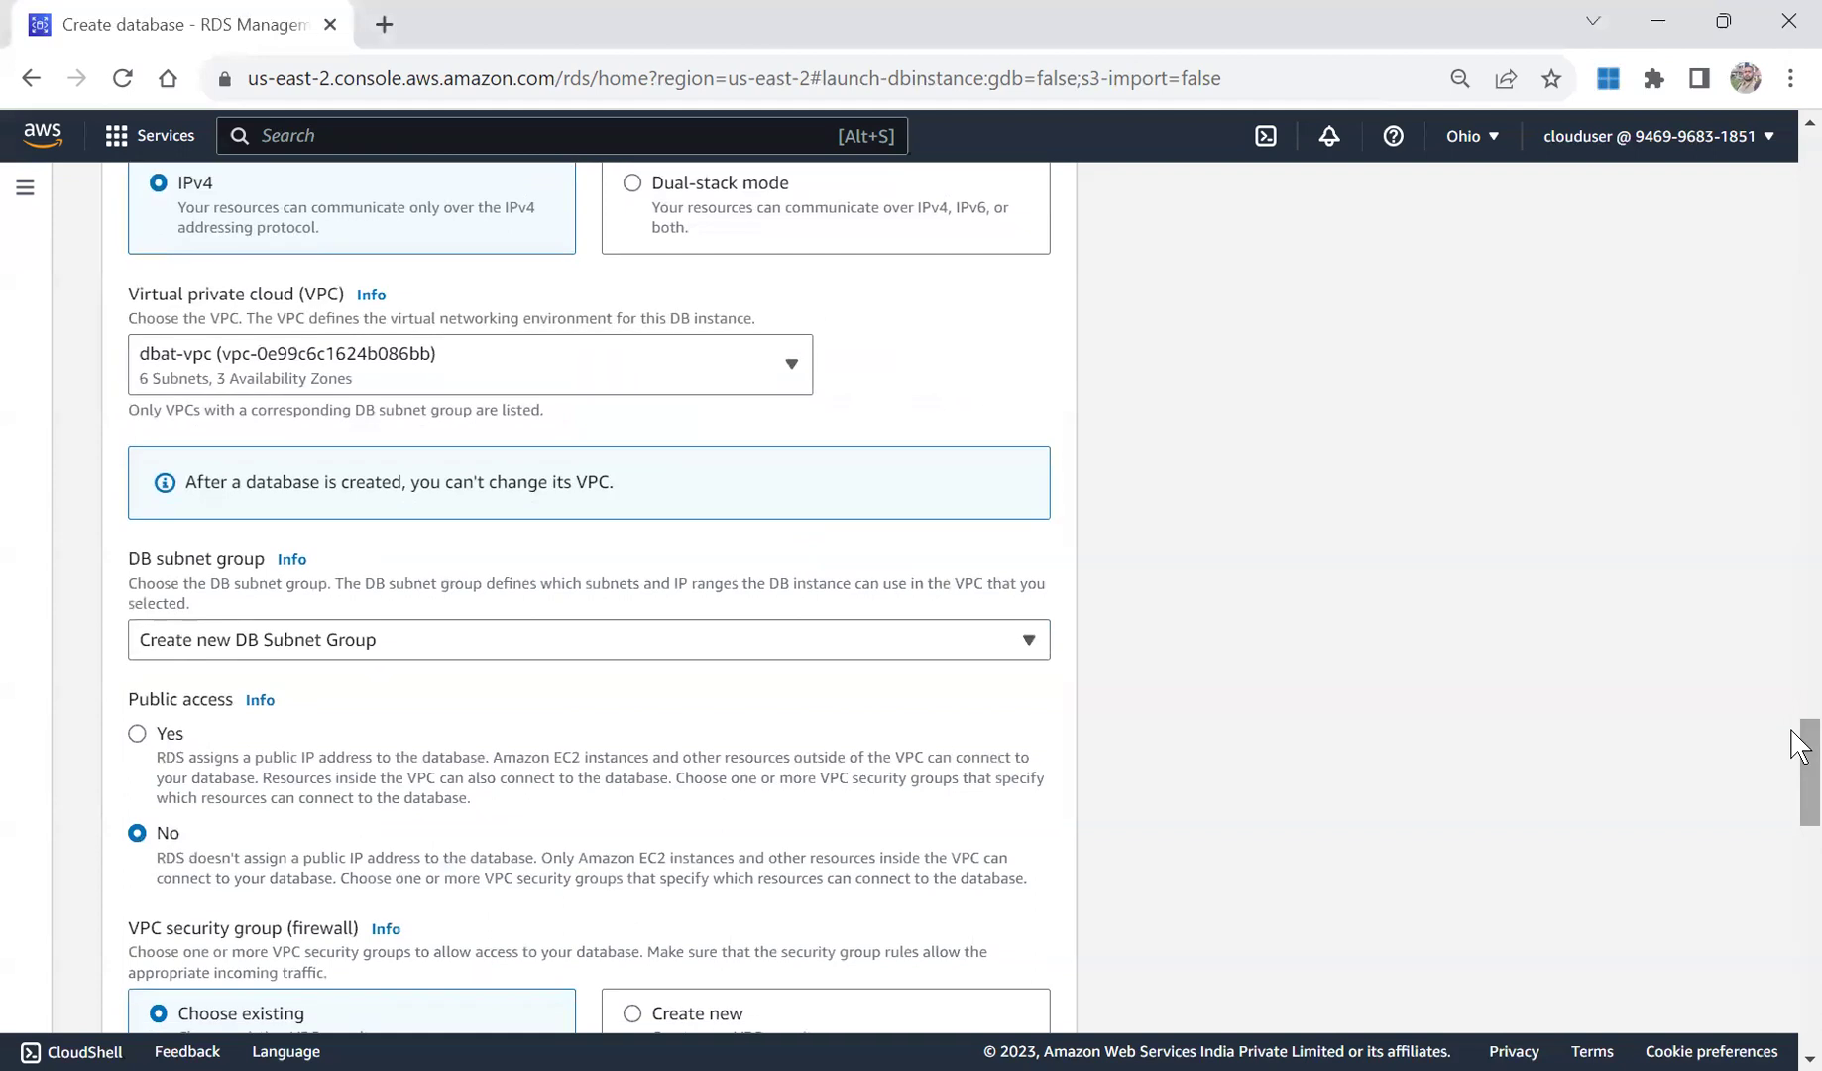
pyautogui.click(396, 381)
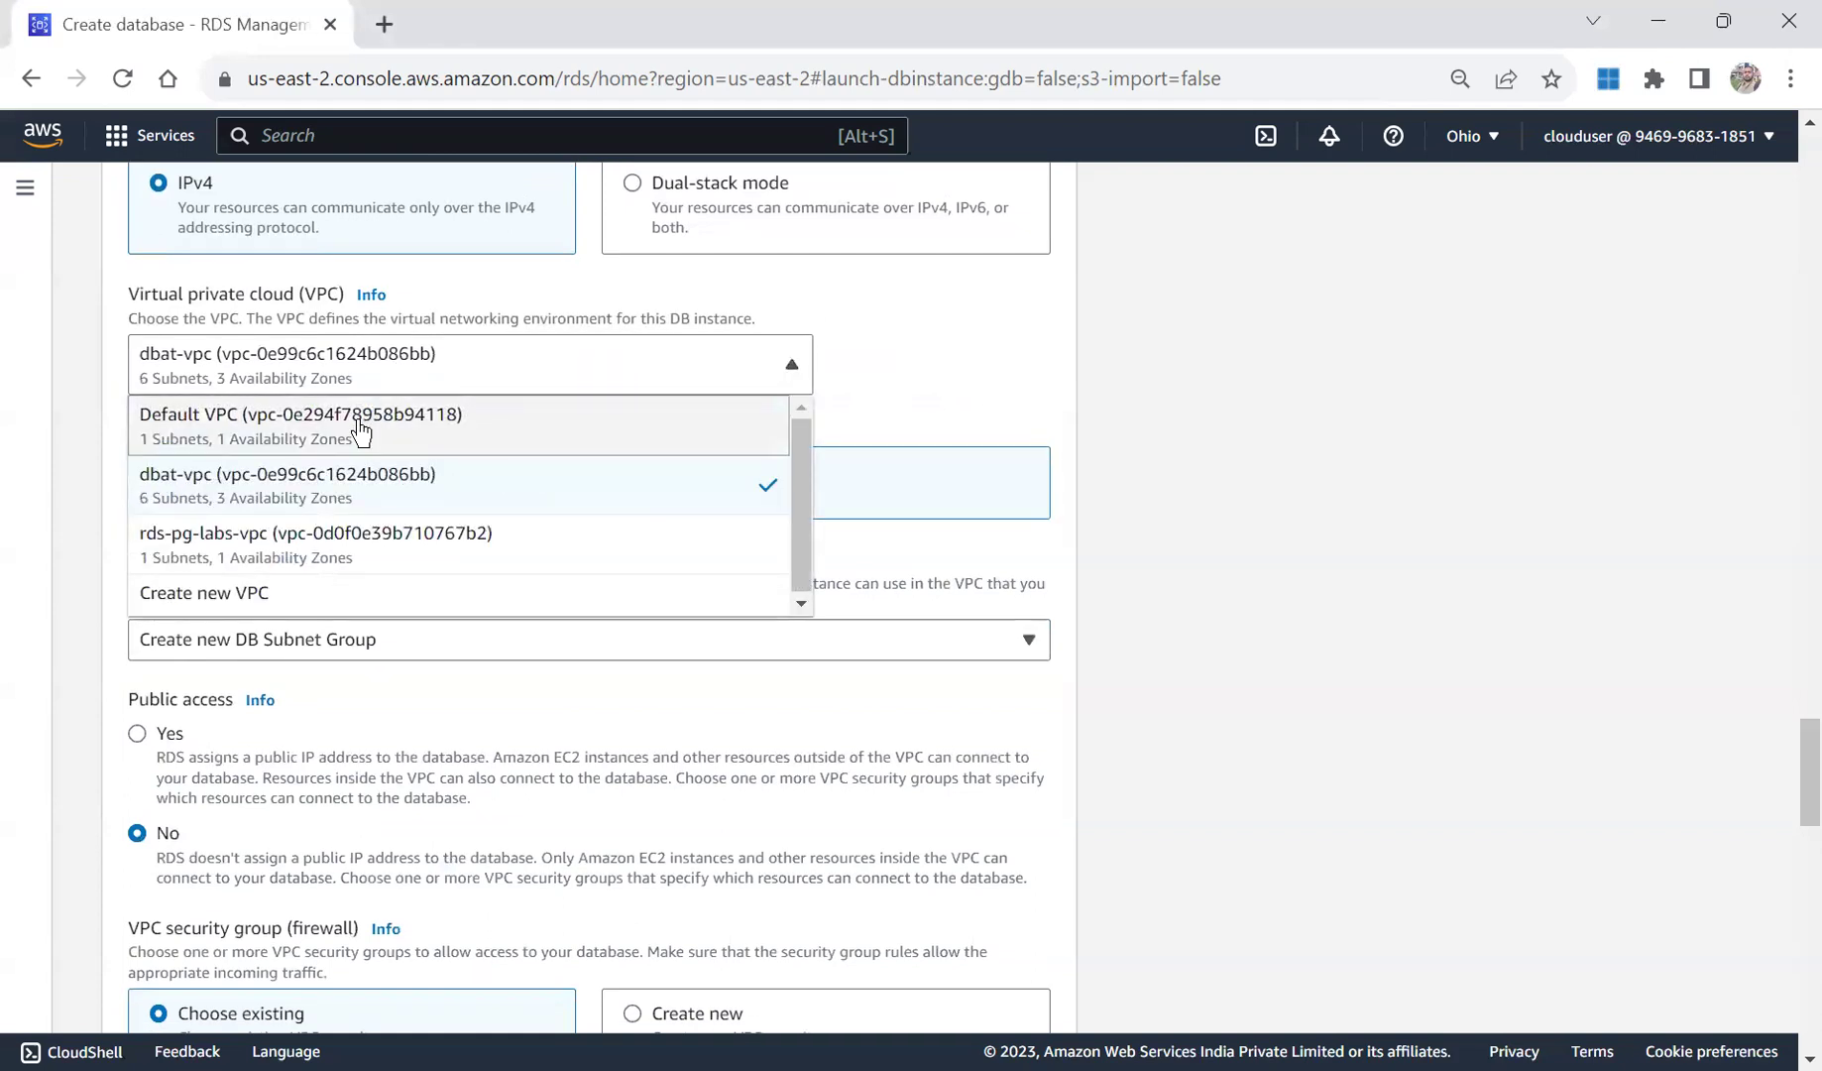
pyautogui.click(359, 540)
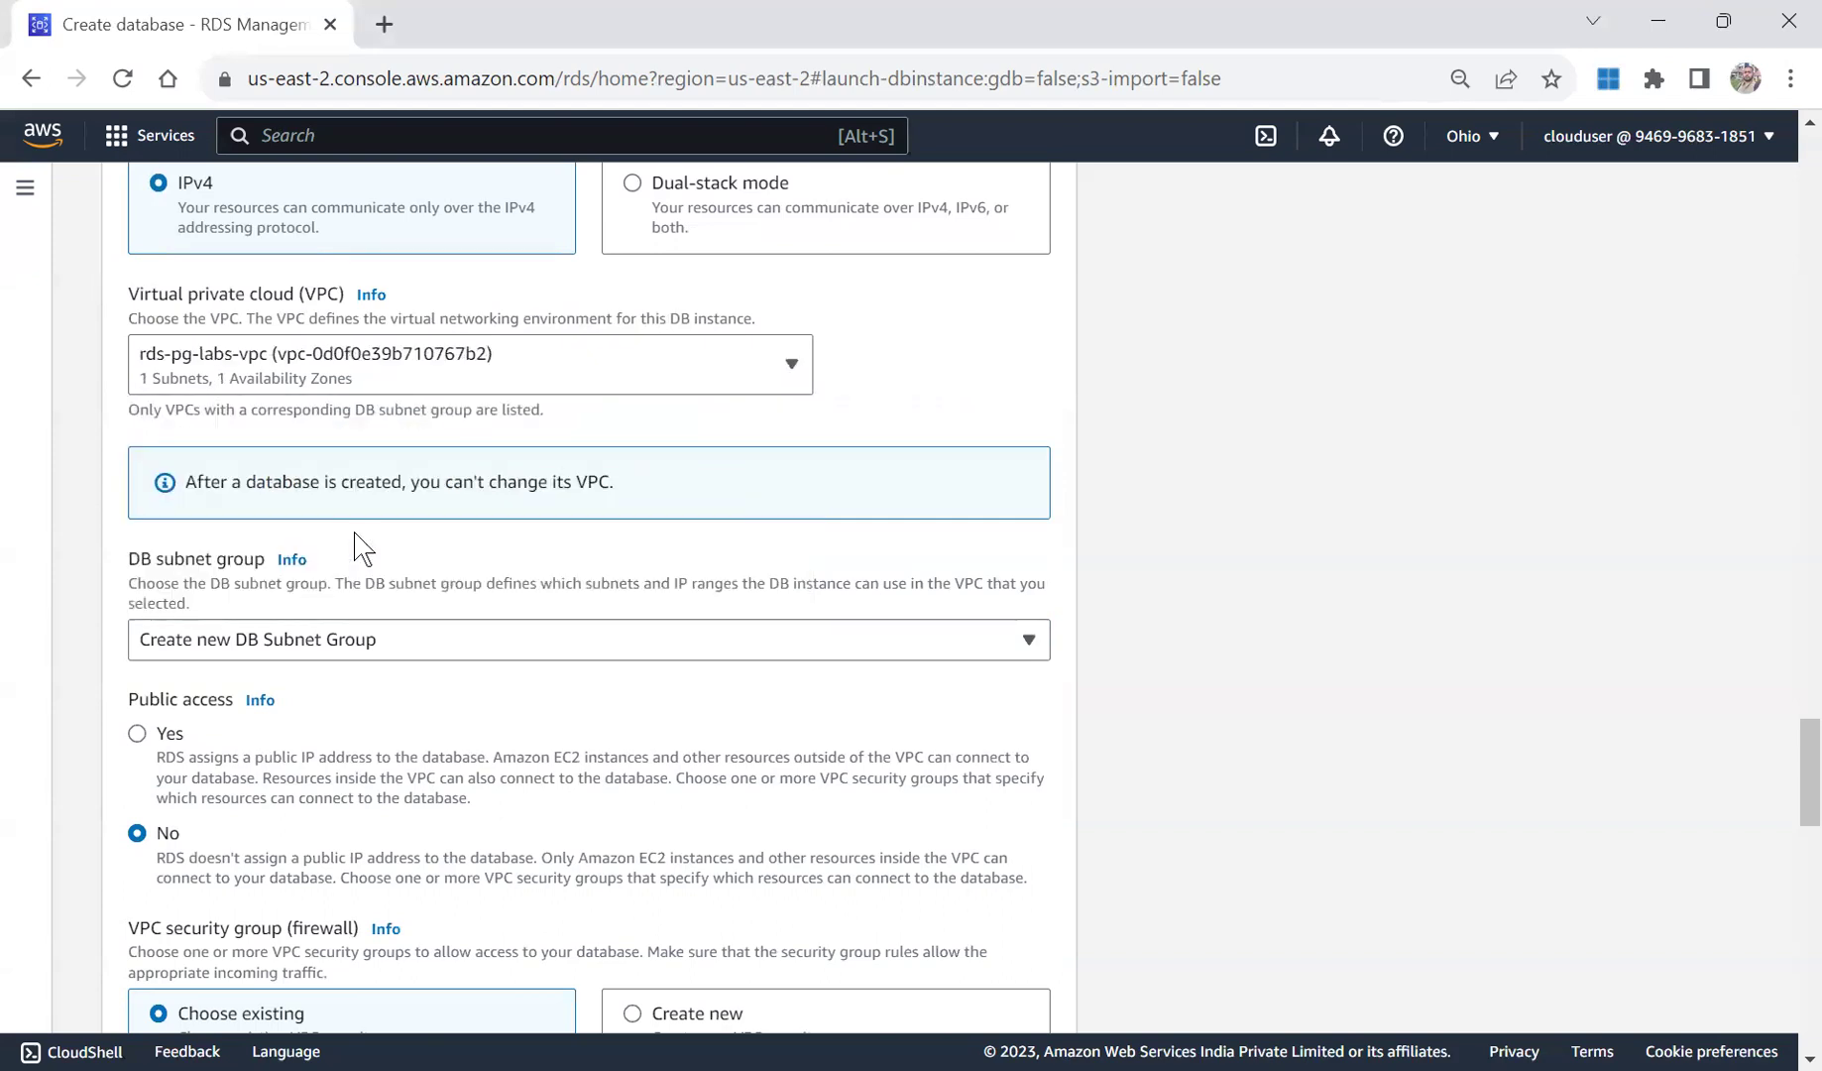
pyautogui.click(341, 647)
pyautogui.click(341, 655)
pyautogui.click(387, 365)
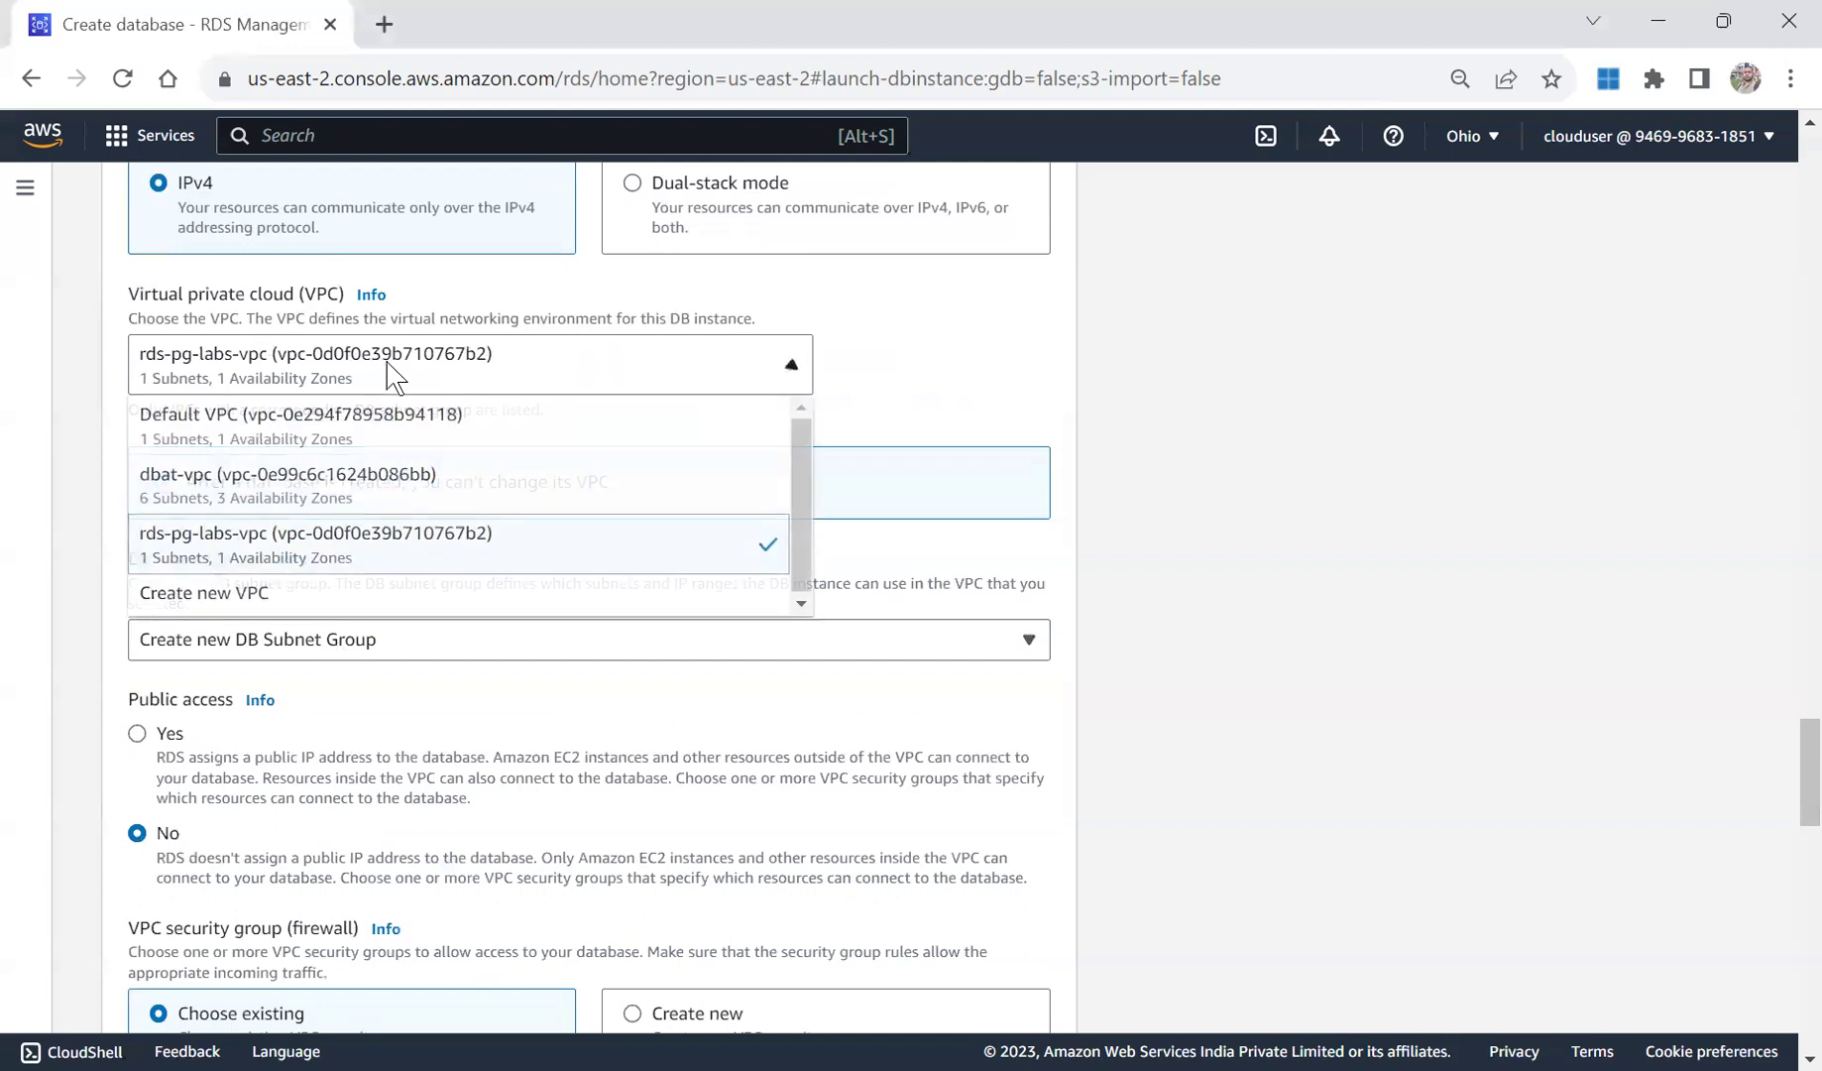
pyautogui.click(312, 496)
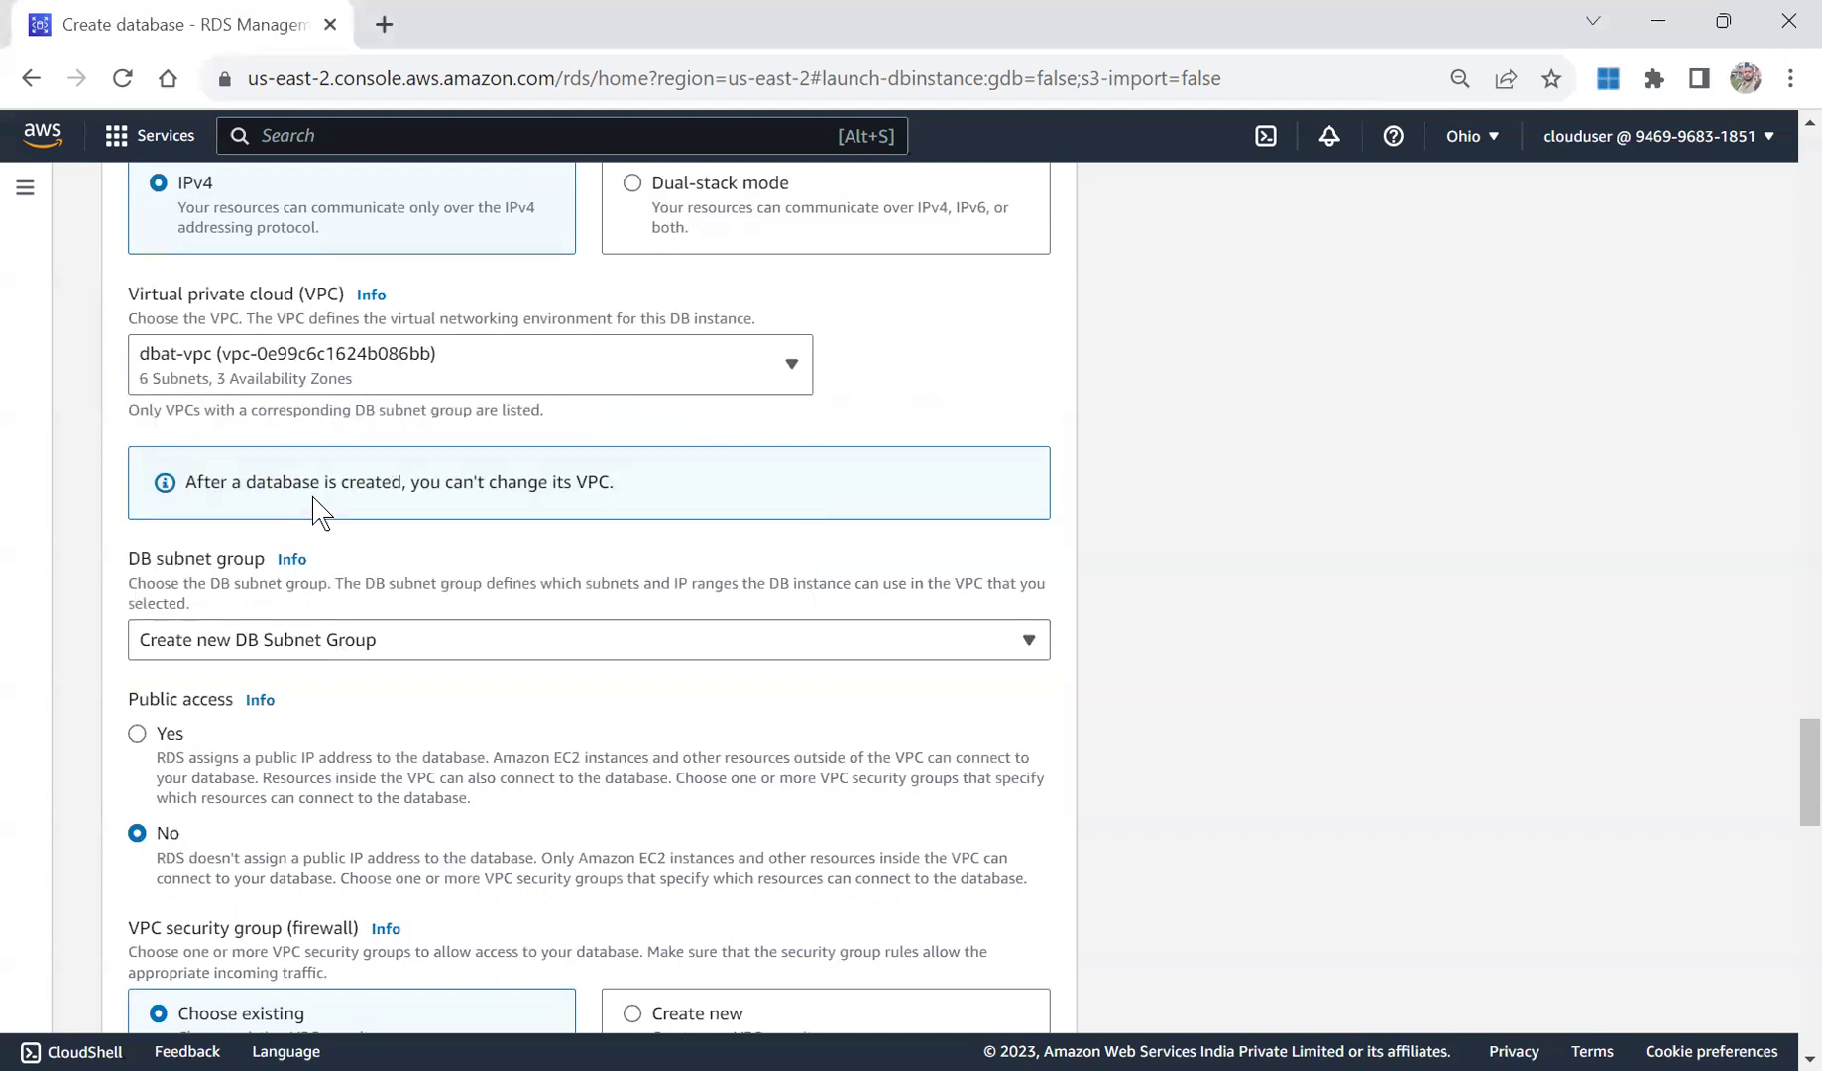
# Check the DB subnet group list, keep Create new DB Subnet Group, and set public access to Yes.
pyautogui.click(457, 642)
pyautogui.click(456, 643)
pyautogui.click(456, 643)
pyautogui.click(456, 642)
pyautogui.click(139, 735)
# Examine the list of existing VPC security groups, keeping default selected, and look over the connectivity settings below it.
pyautogui.moveTo(1799, 783); pyautogui.dragTo(1800, 827)
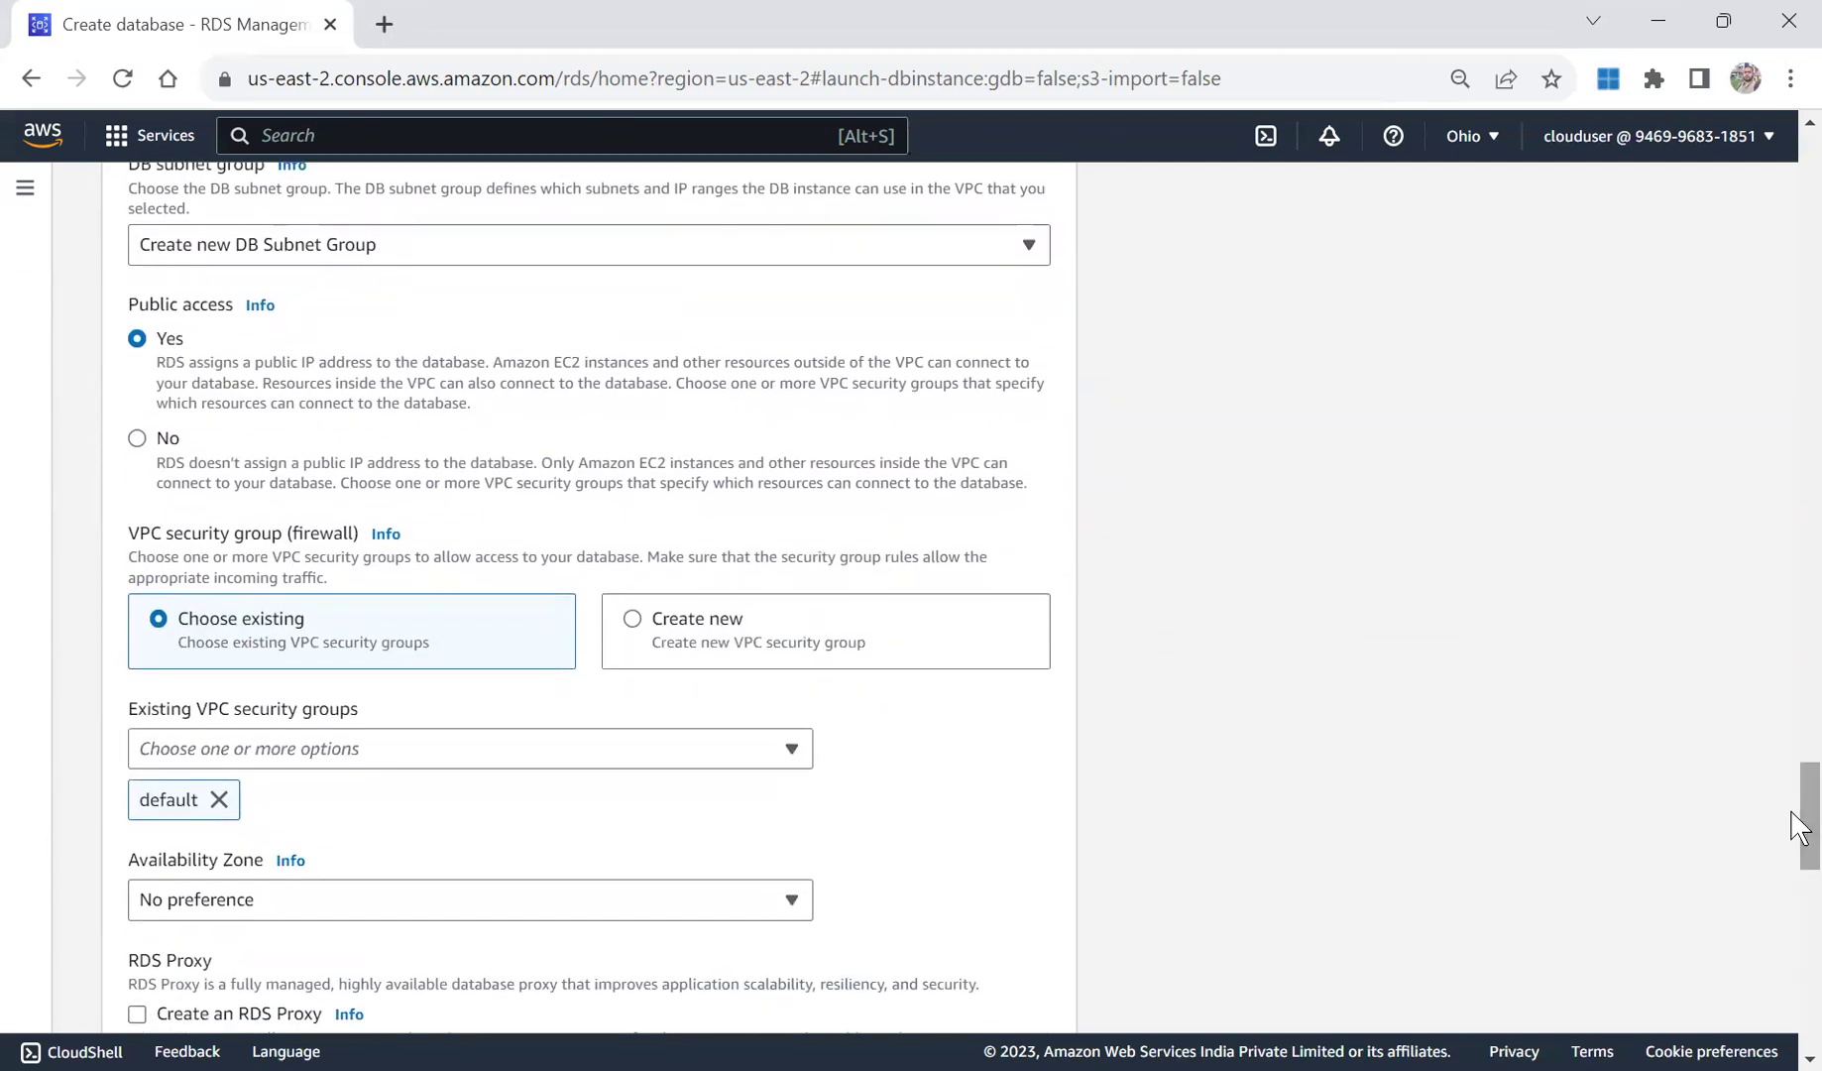
pyautogui.click(677, 761)
pyautogui.click(677, 760)
pyautogui.click(678, 757)
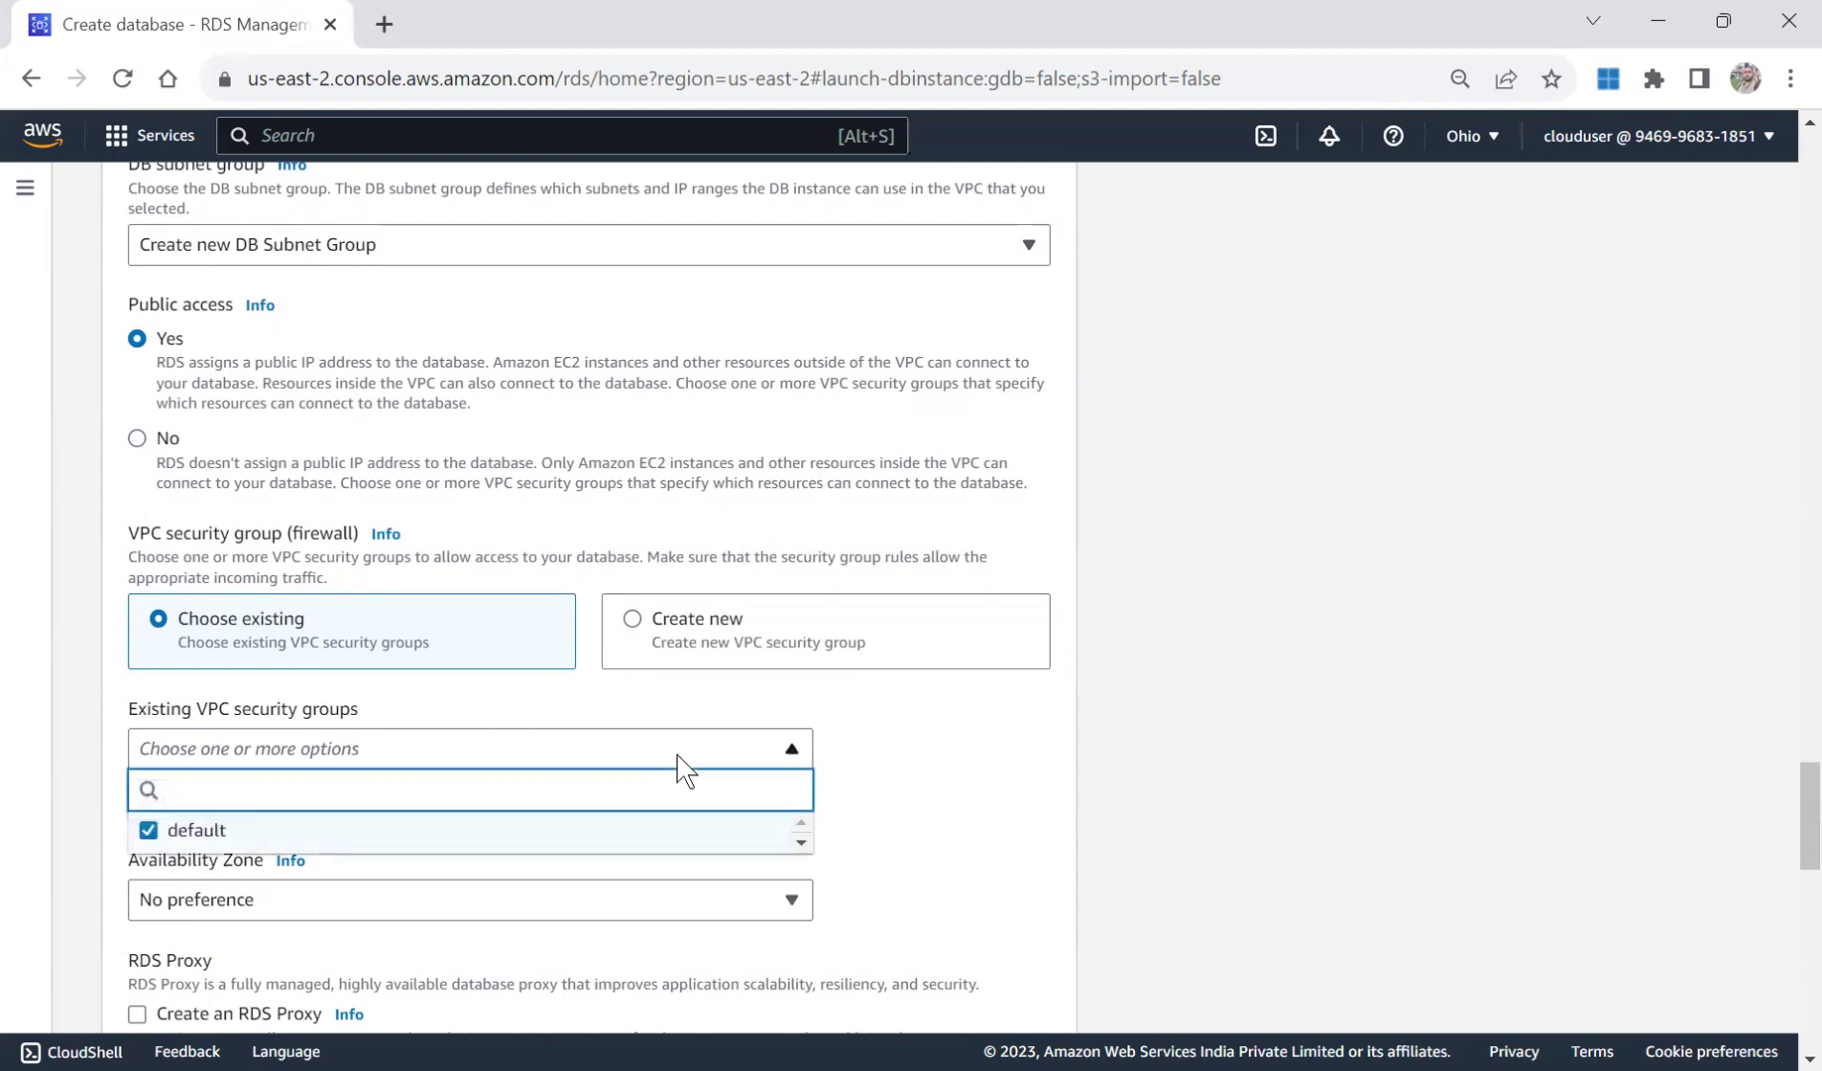
pyautogui.click(678, 758)
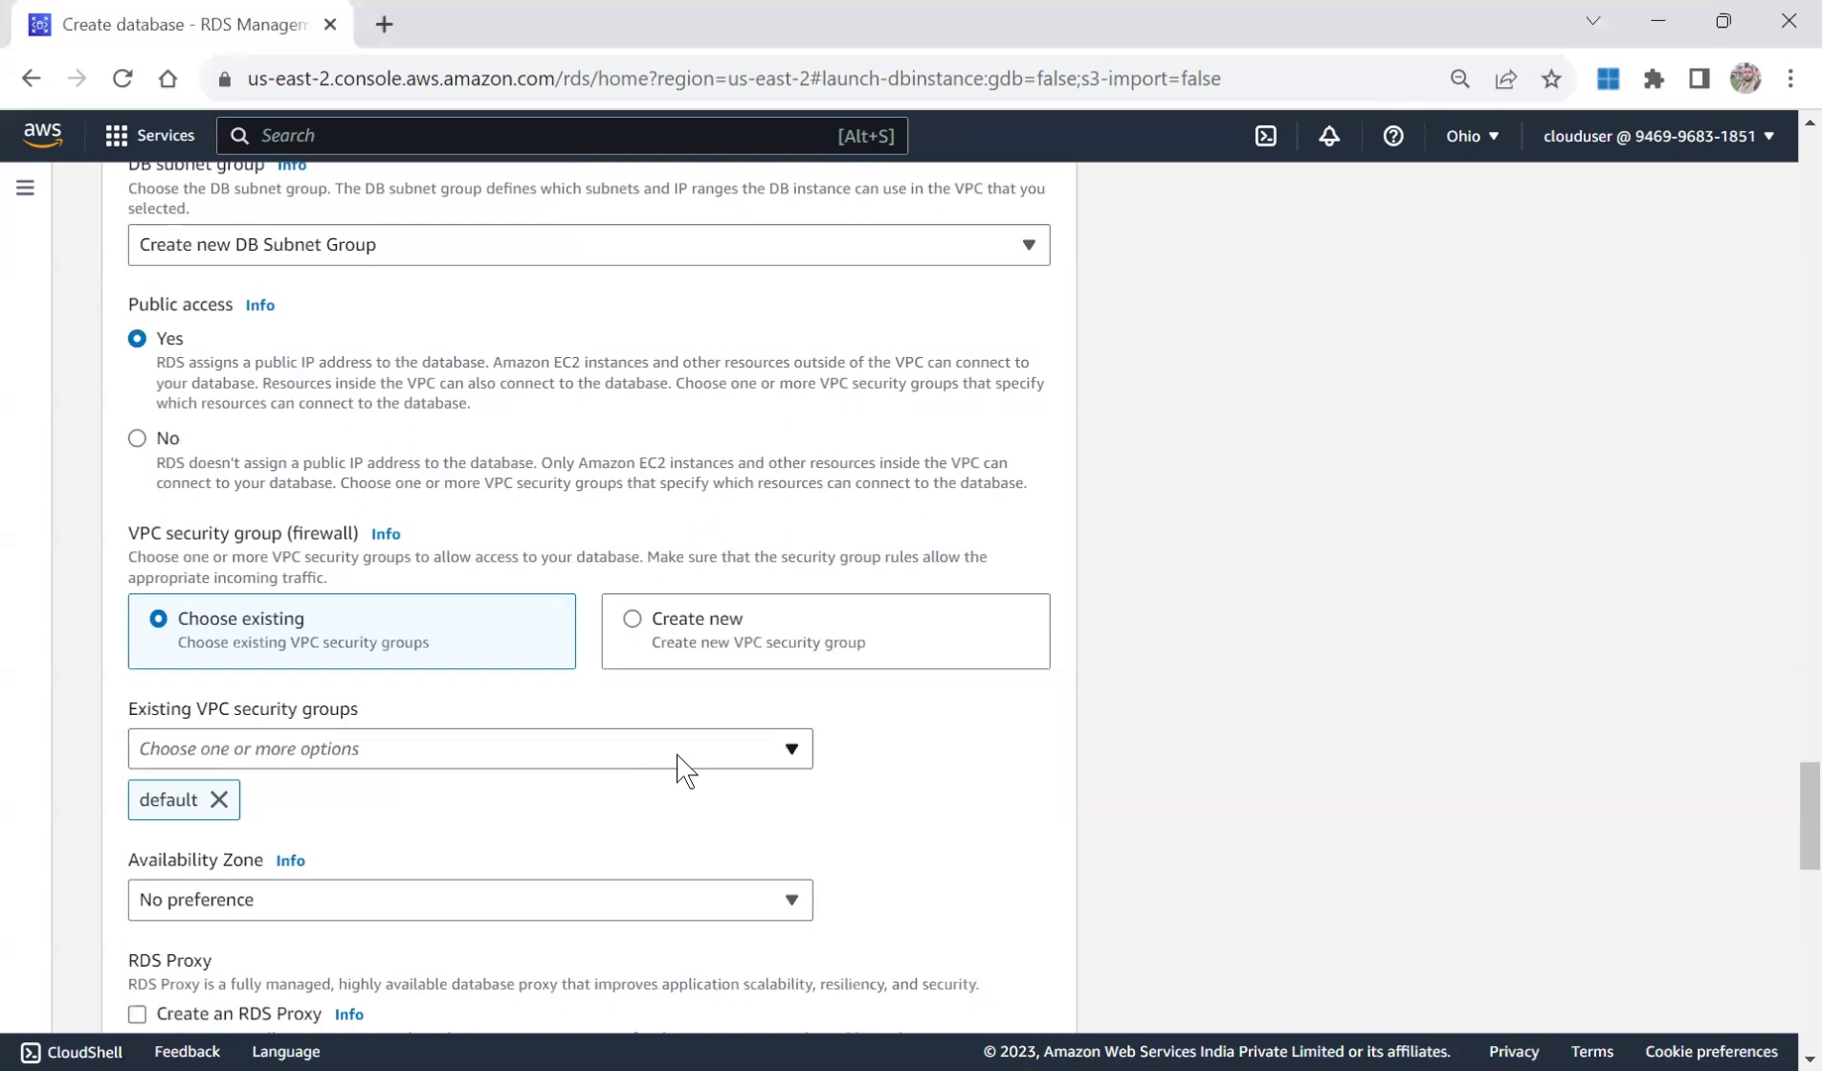
pyautogui.click(678, 758)
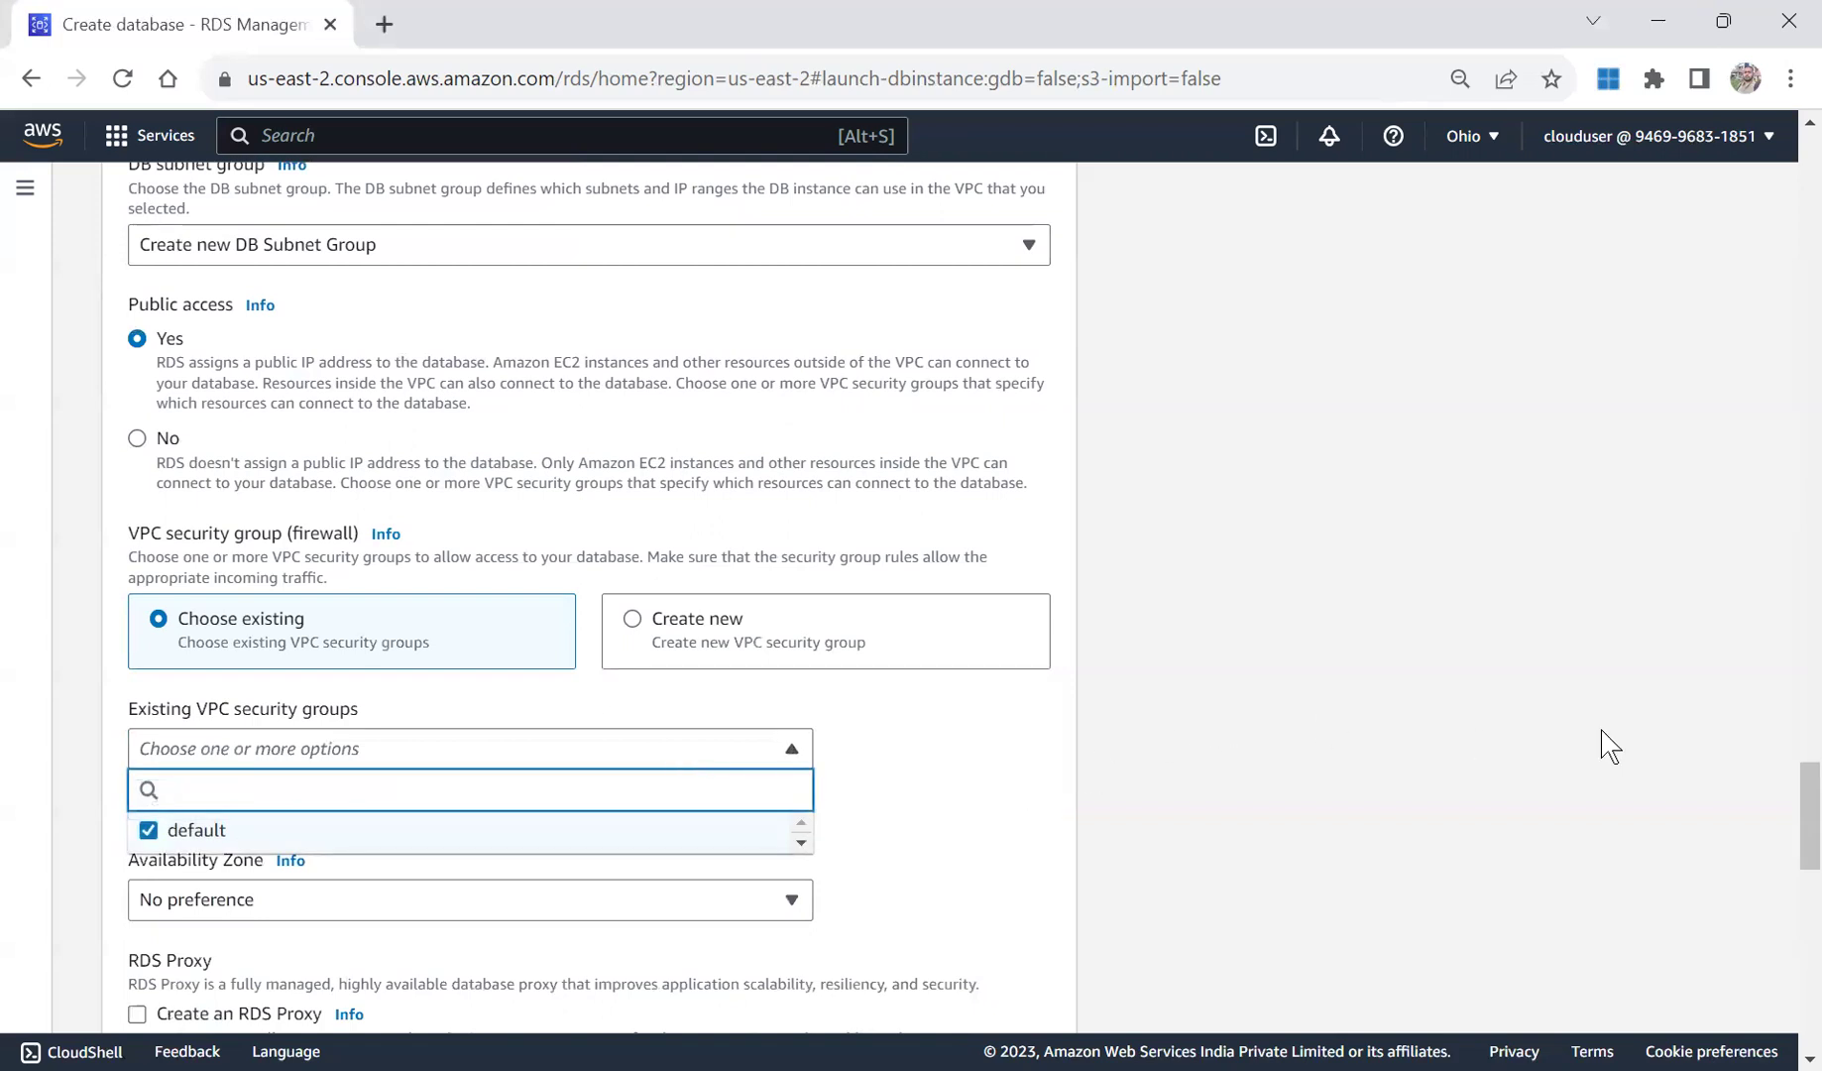
pyautogui.moveTo(1802, 801); pyautogui.dragTo(1800, 828)
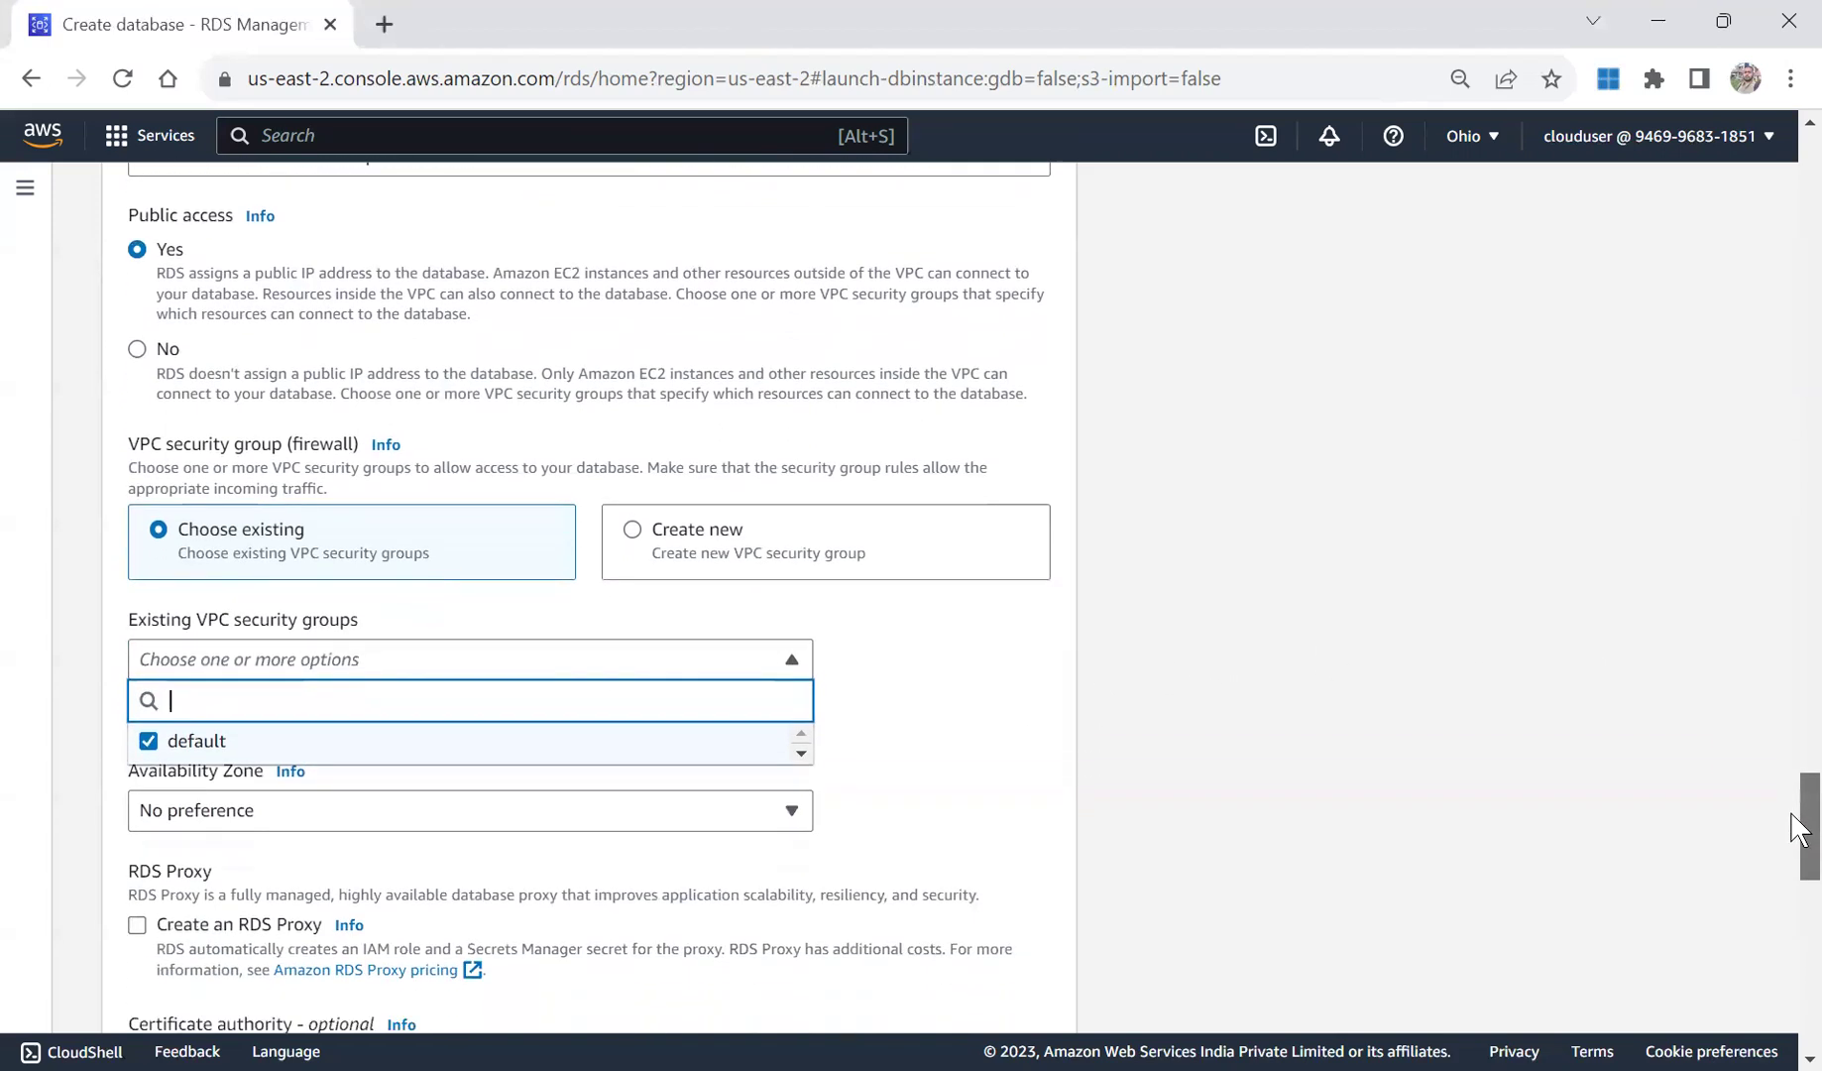
pyautogui.scroll(-1, 1799, 828)
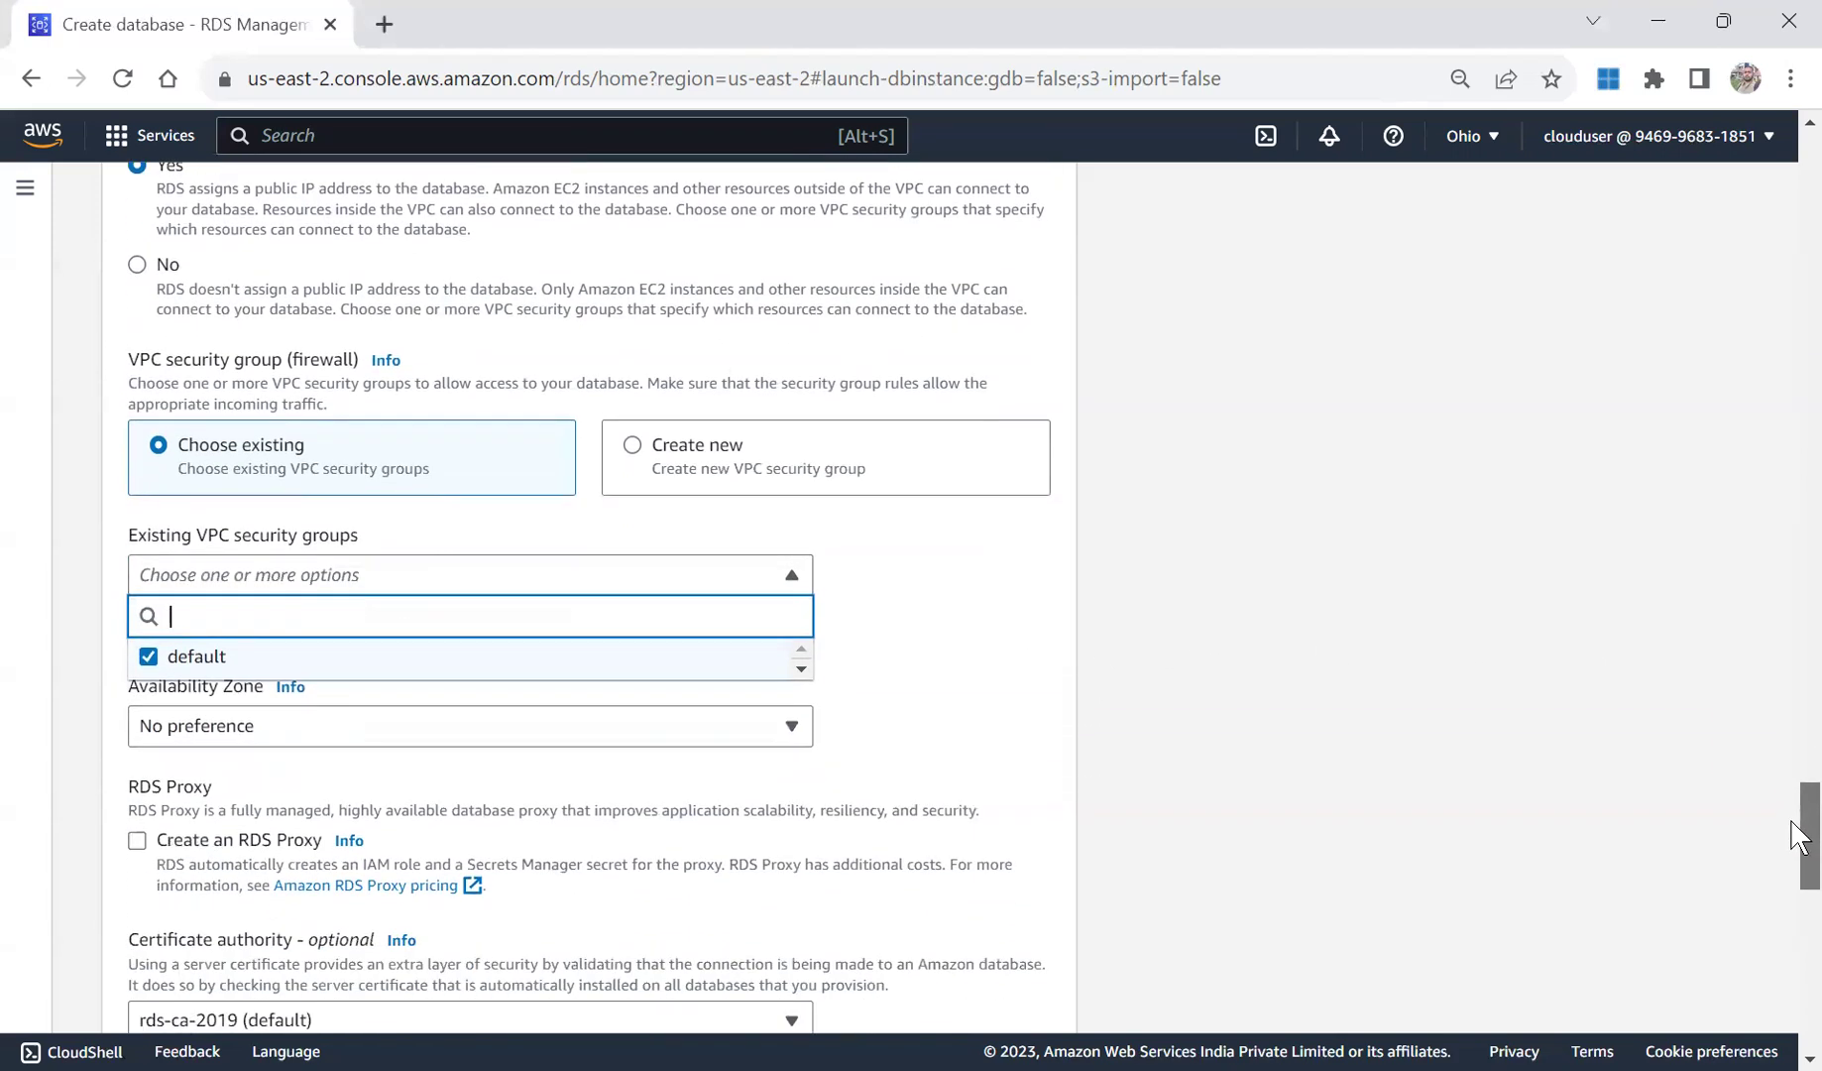
# Set the Availability Zone to us-east-2a and recheck the list of available zones.
pyautogui.click(611, 726)
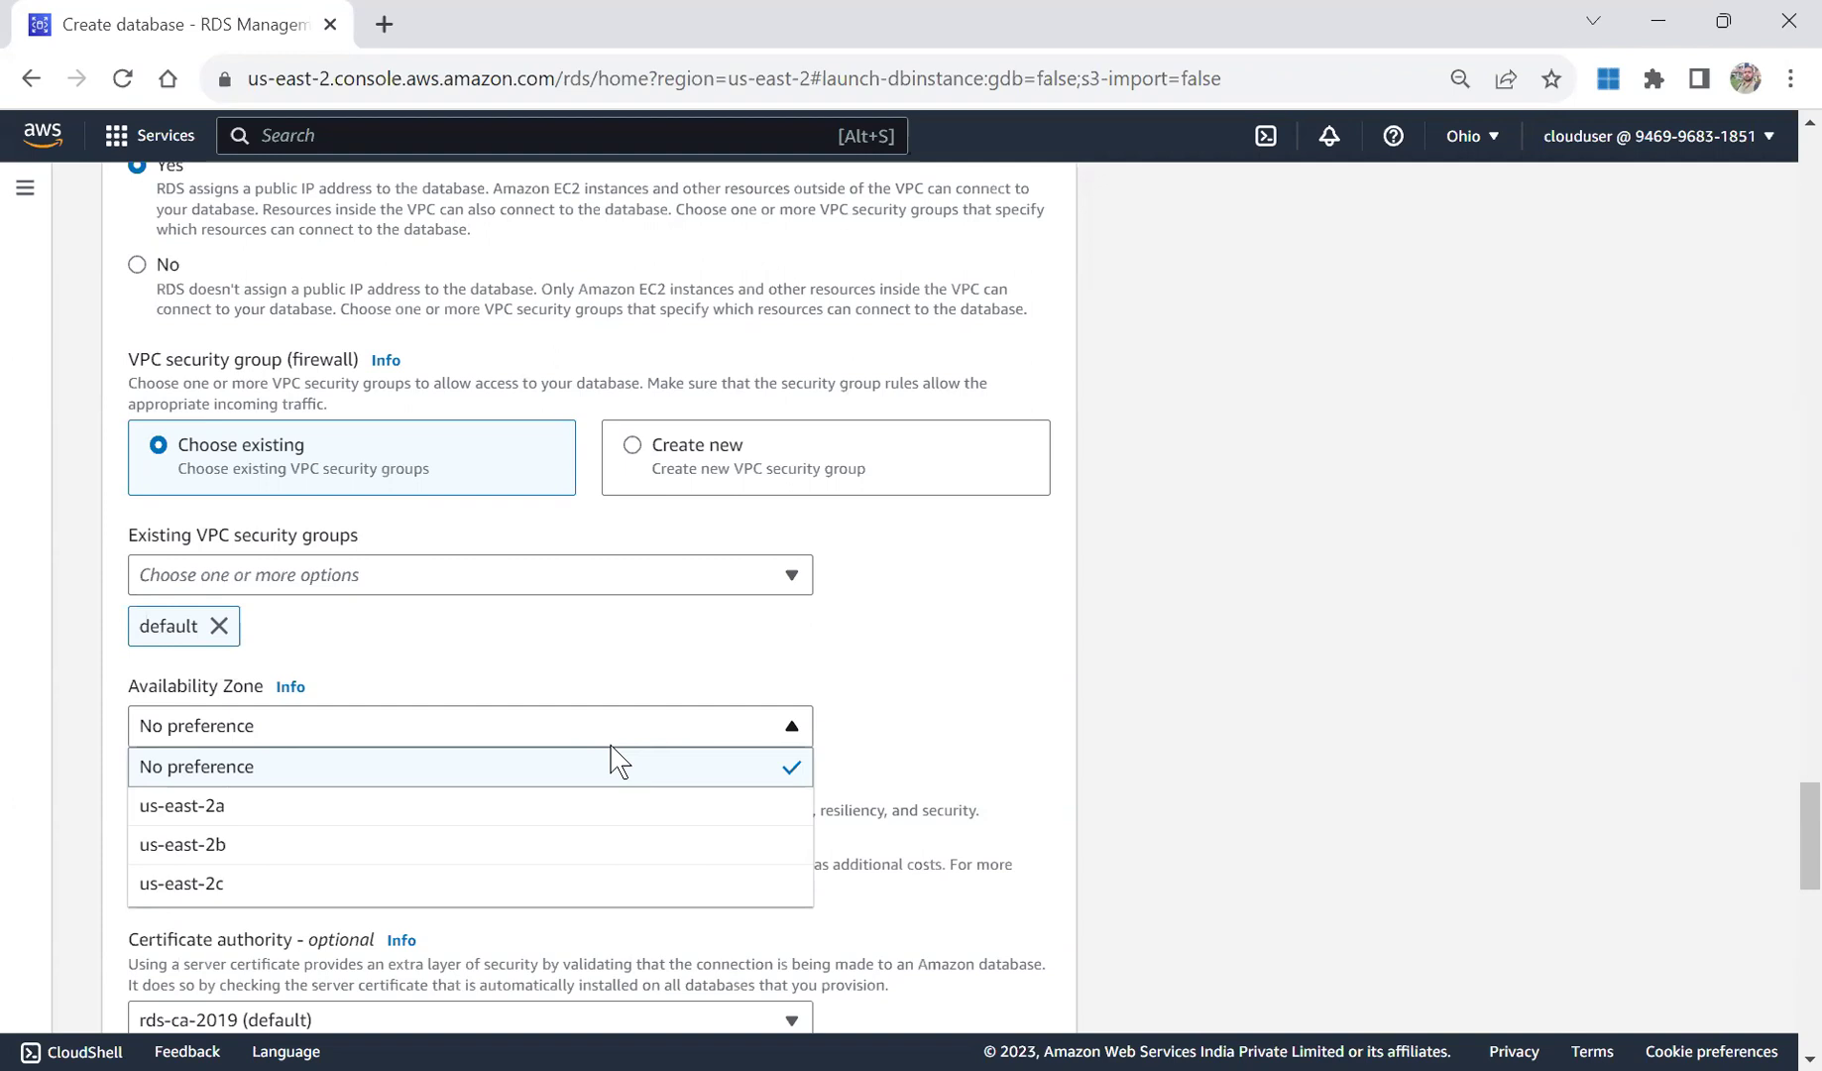
pyautogui.click(366, 828)
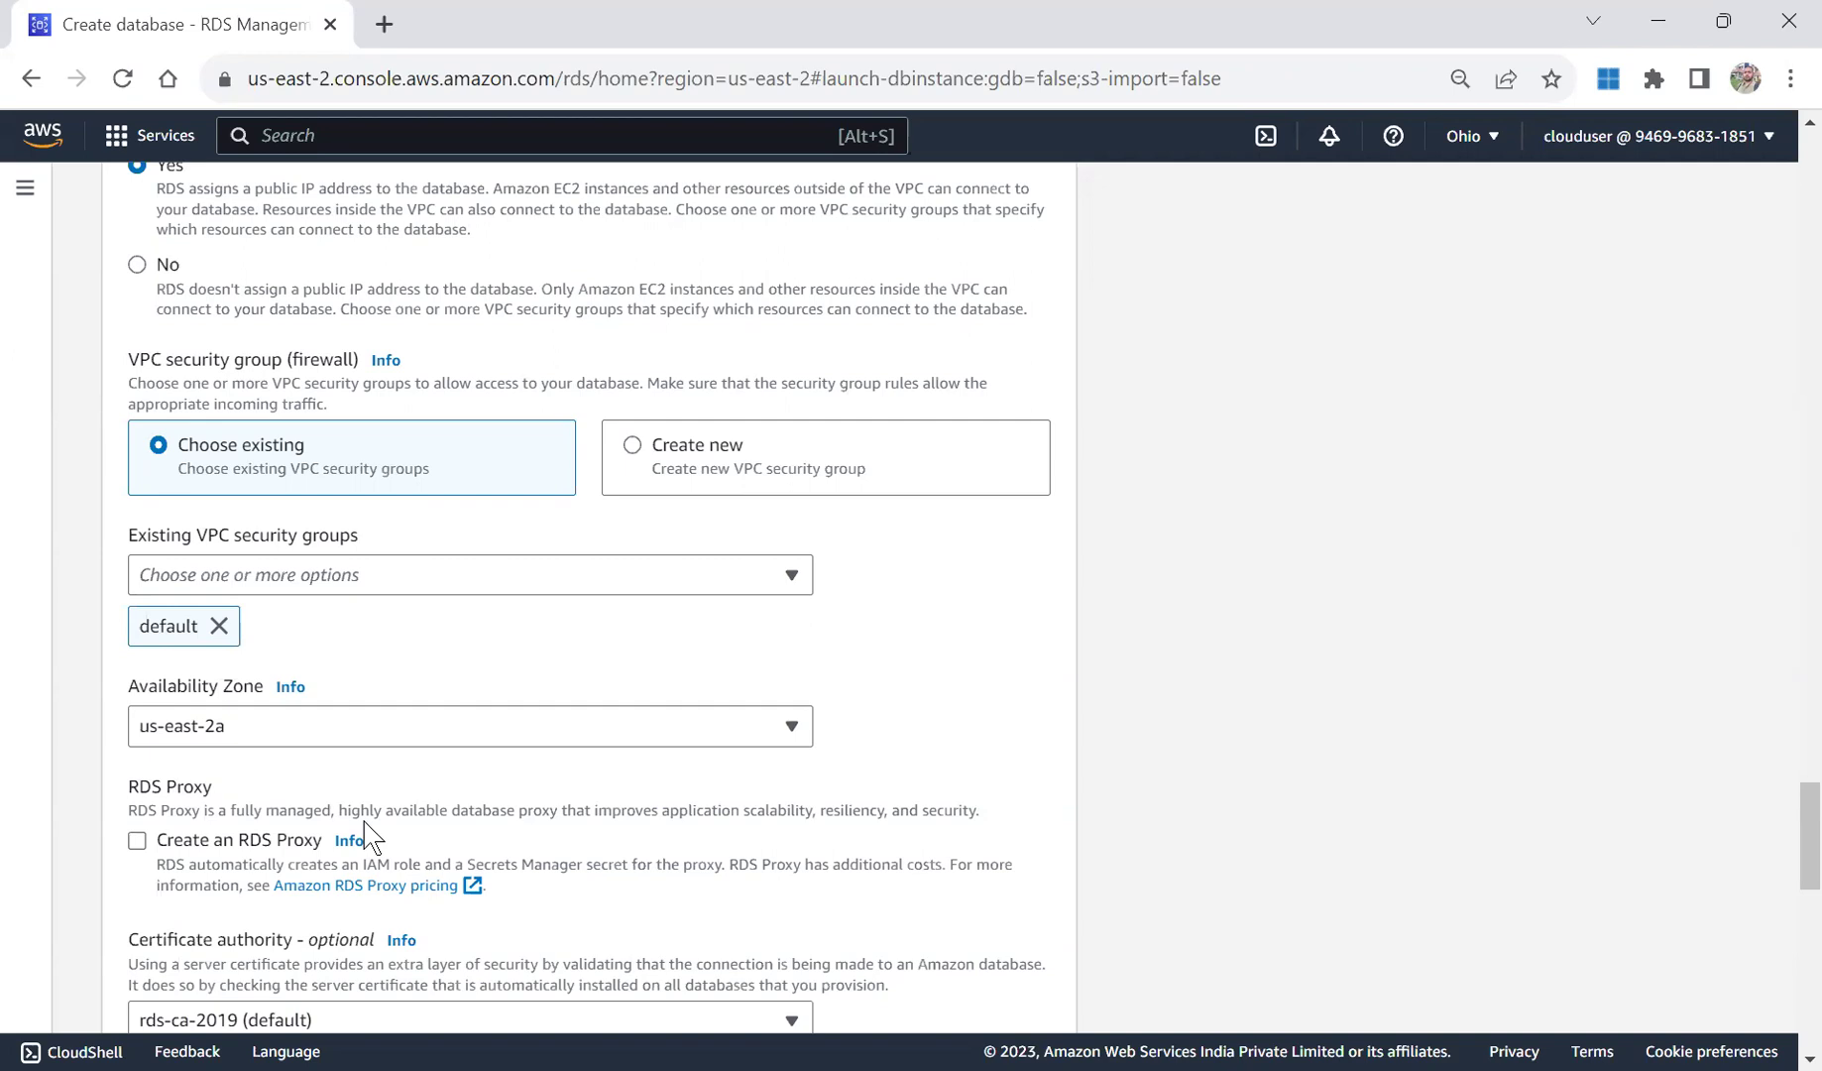
pyautogui.click(359, 738)
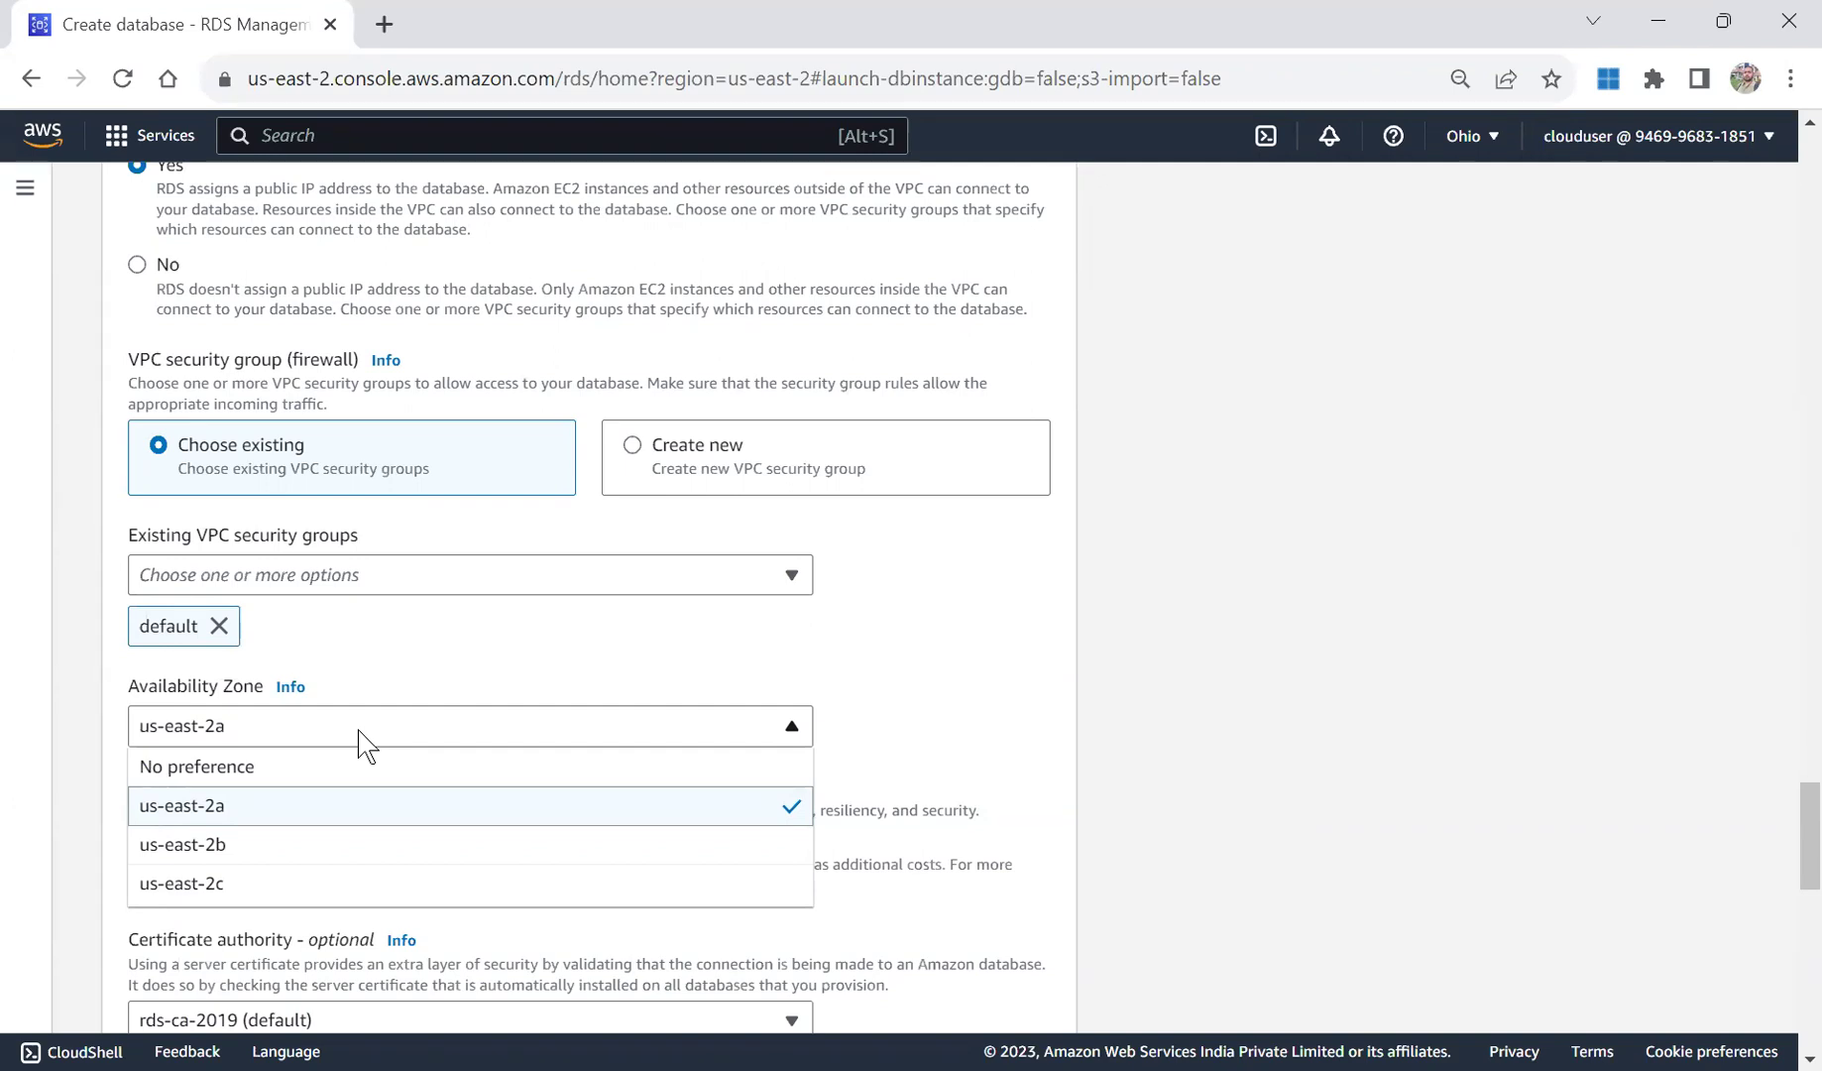
pyautogui.click(1363, 699)
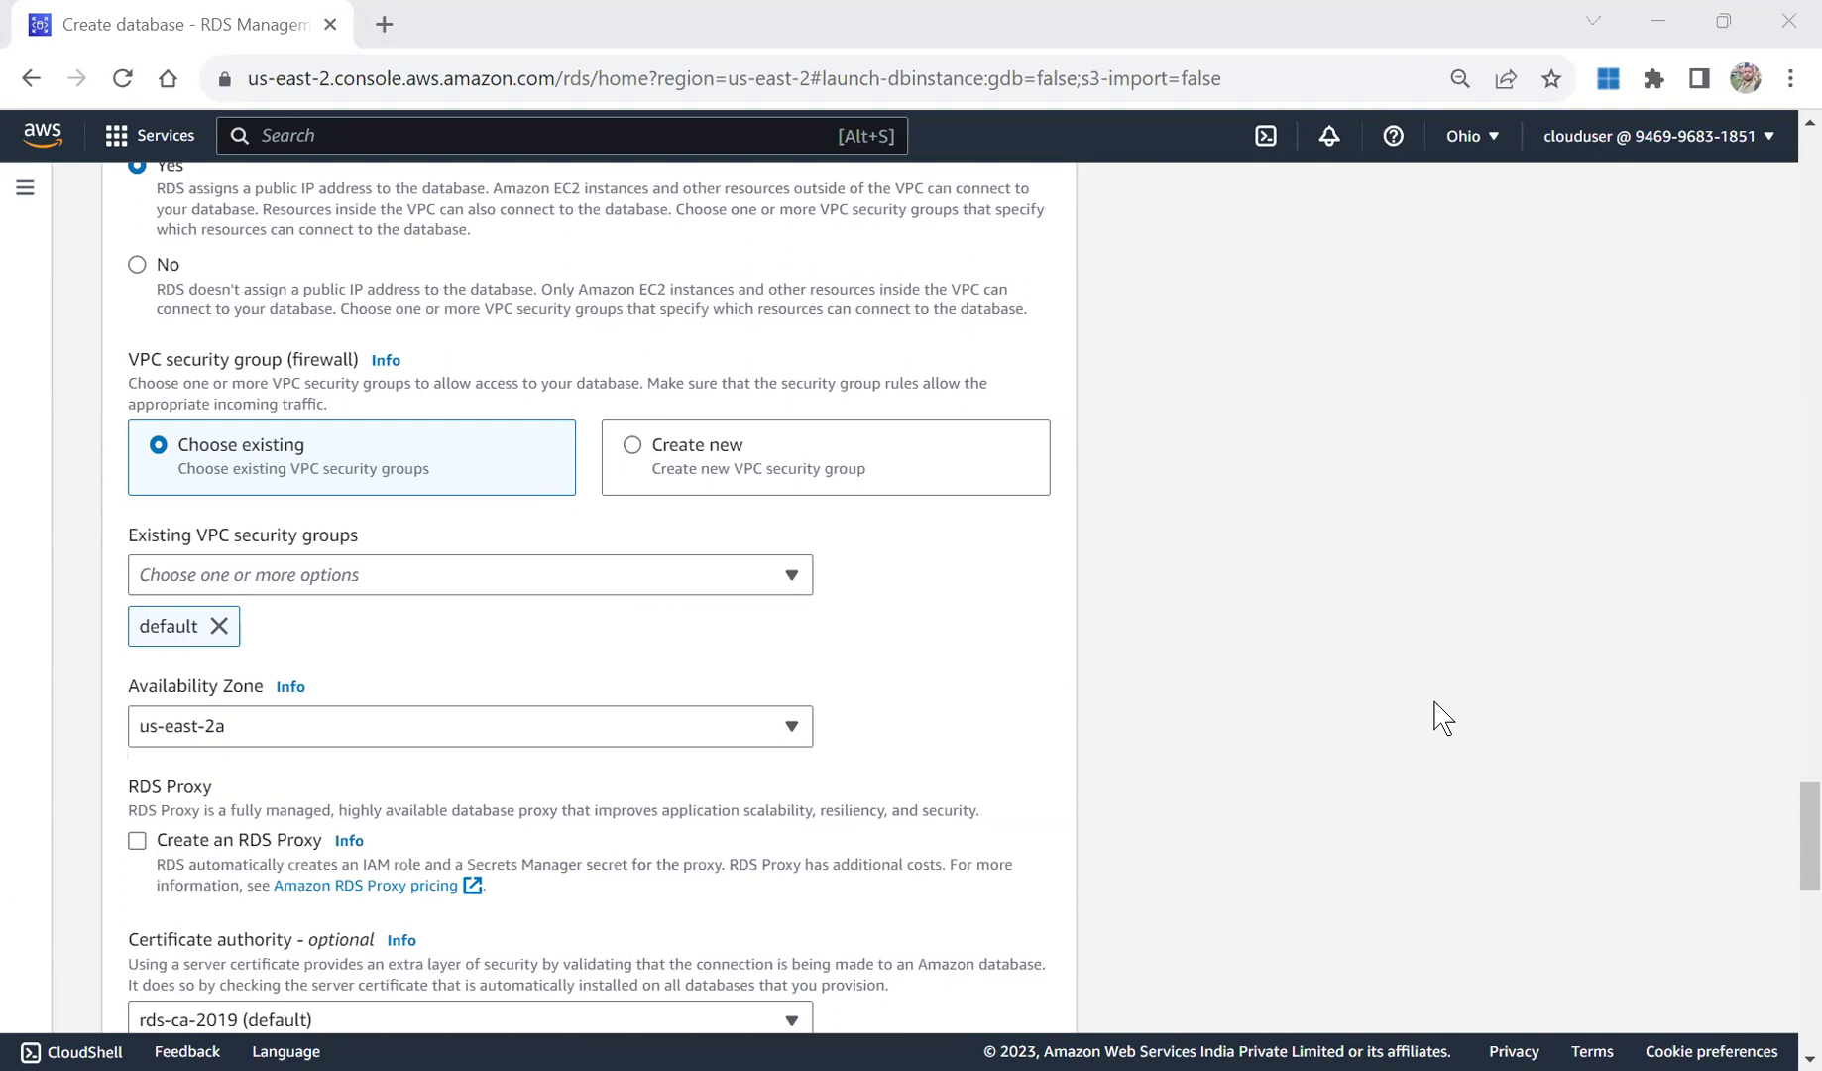
# Expand the additional configuration of the connectivity settings to check the database port.
pyautogui.moveTo(1800, 823); pyautogui.dragTo(1799, 926)
pyautogui.moveTo(1800, 904); pyautogui.dragTo(1800, 873)
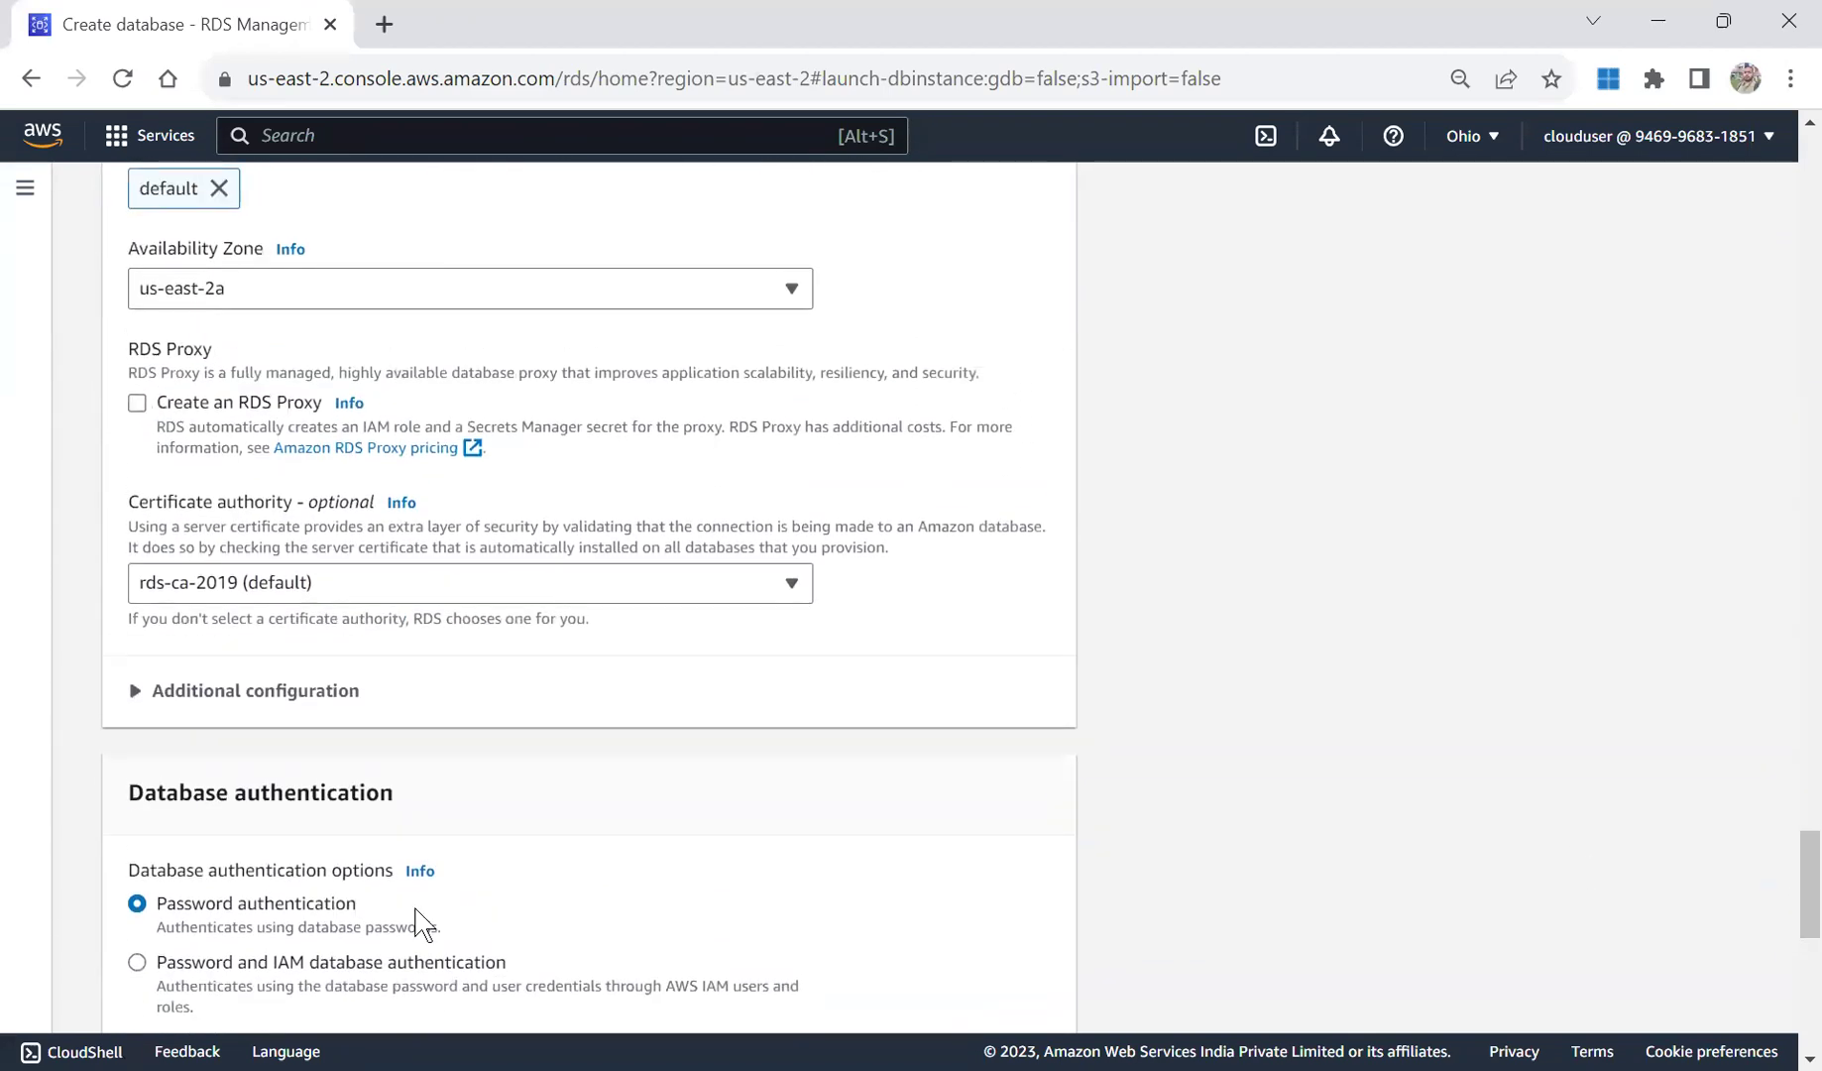
pyautogui.click(276, 700)
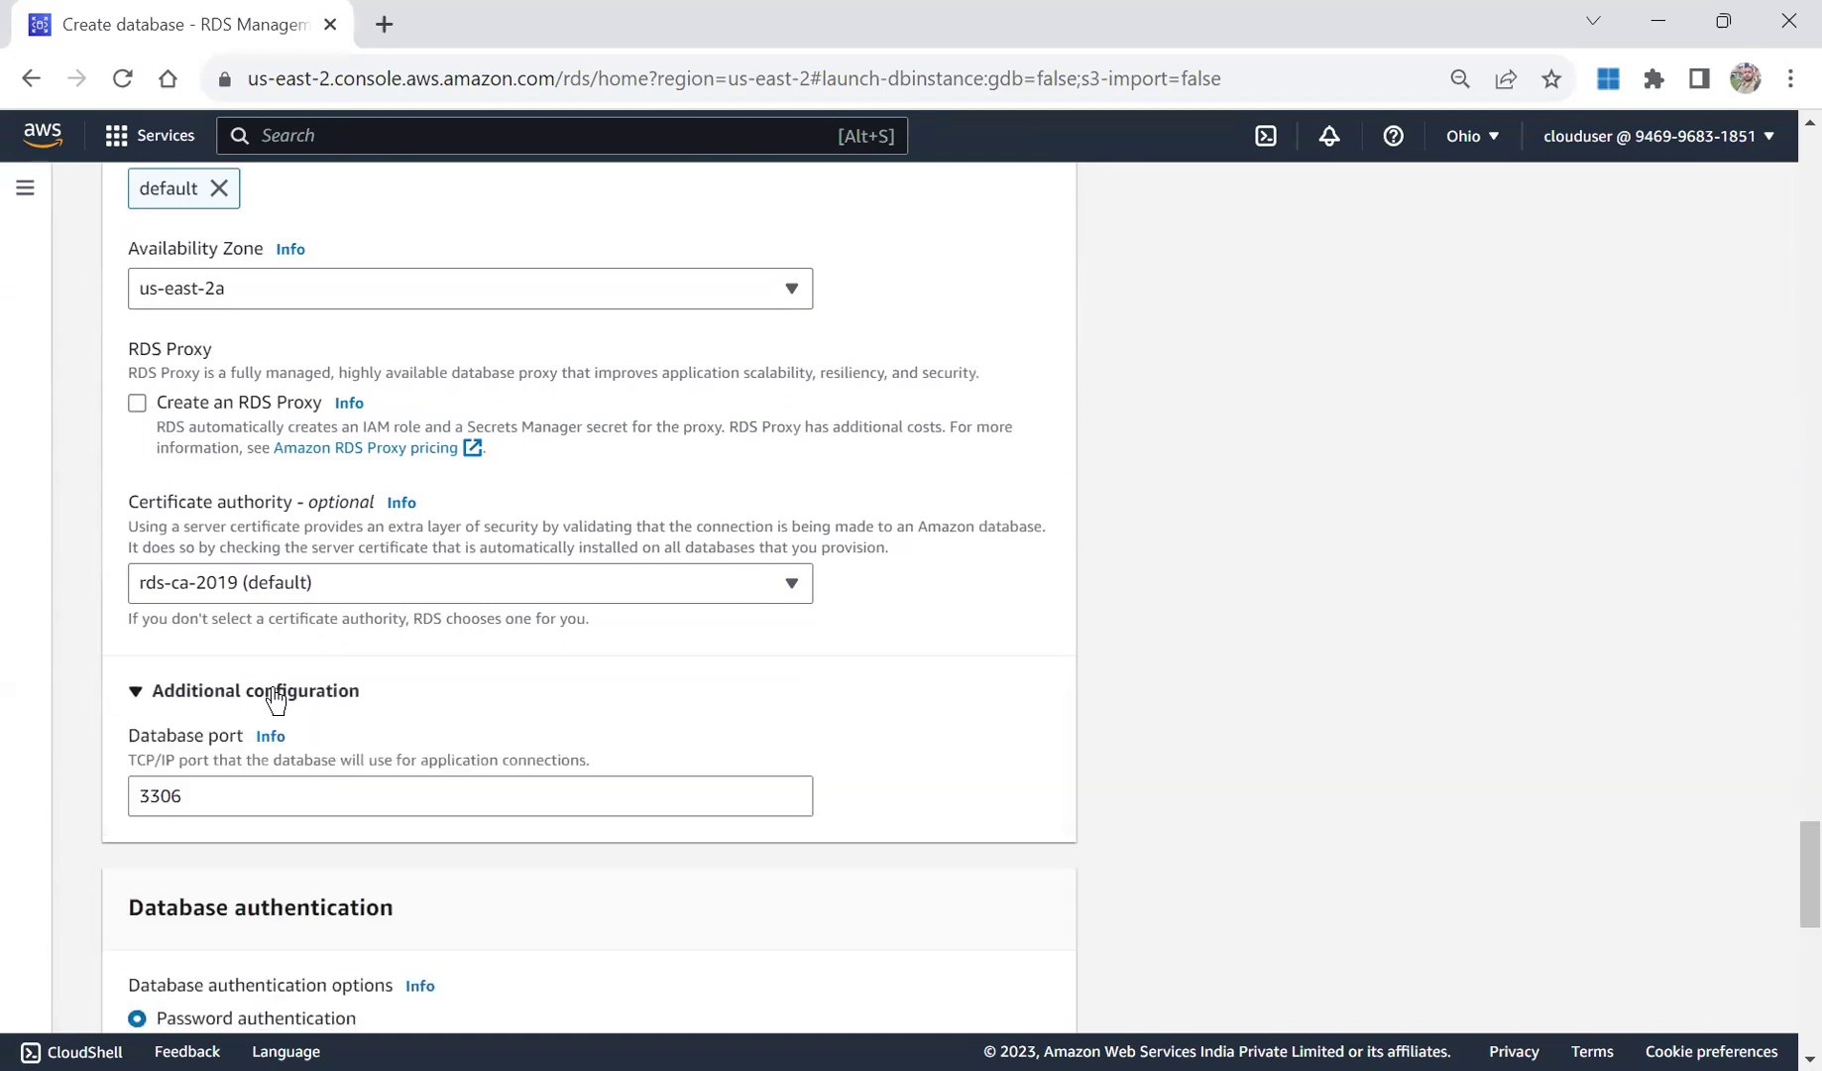
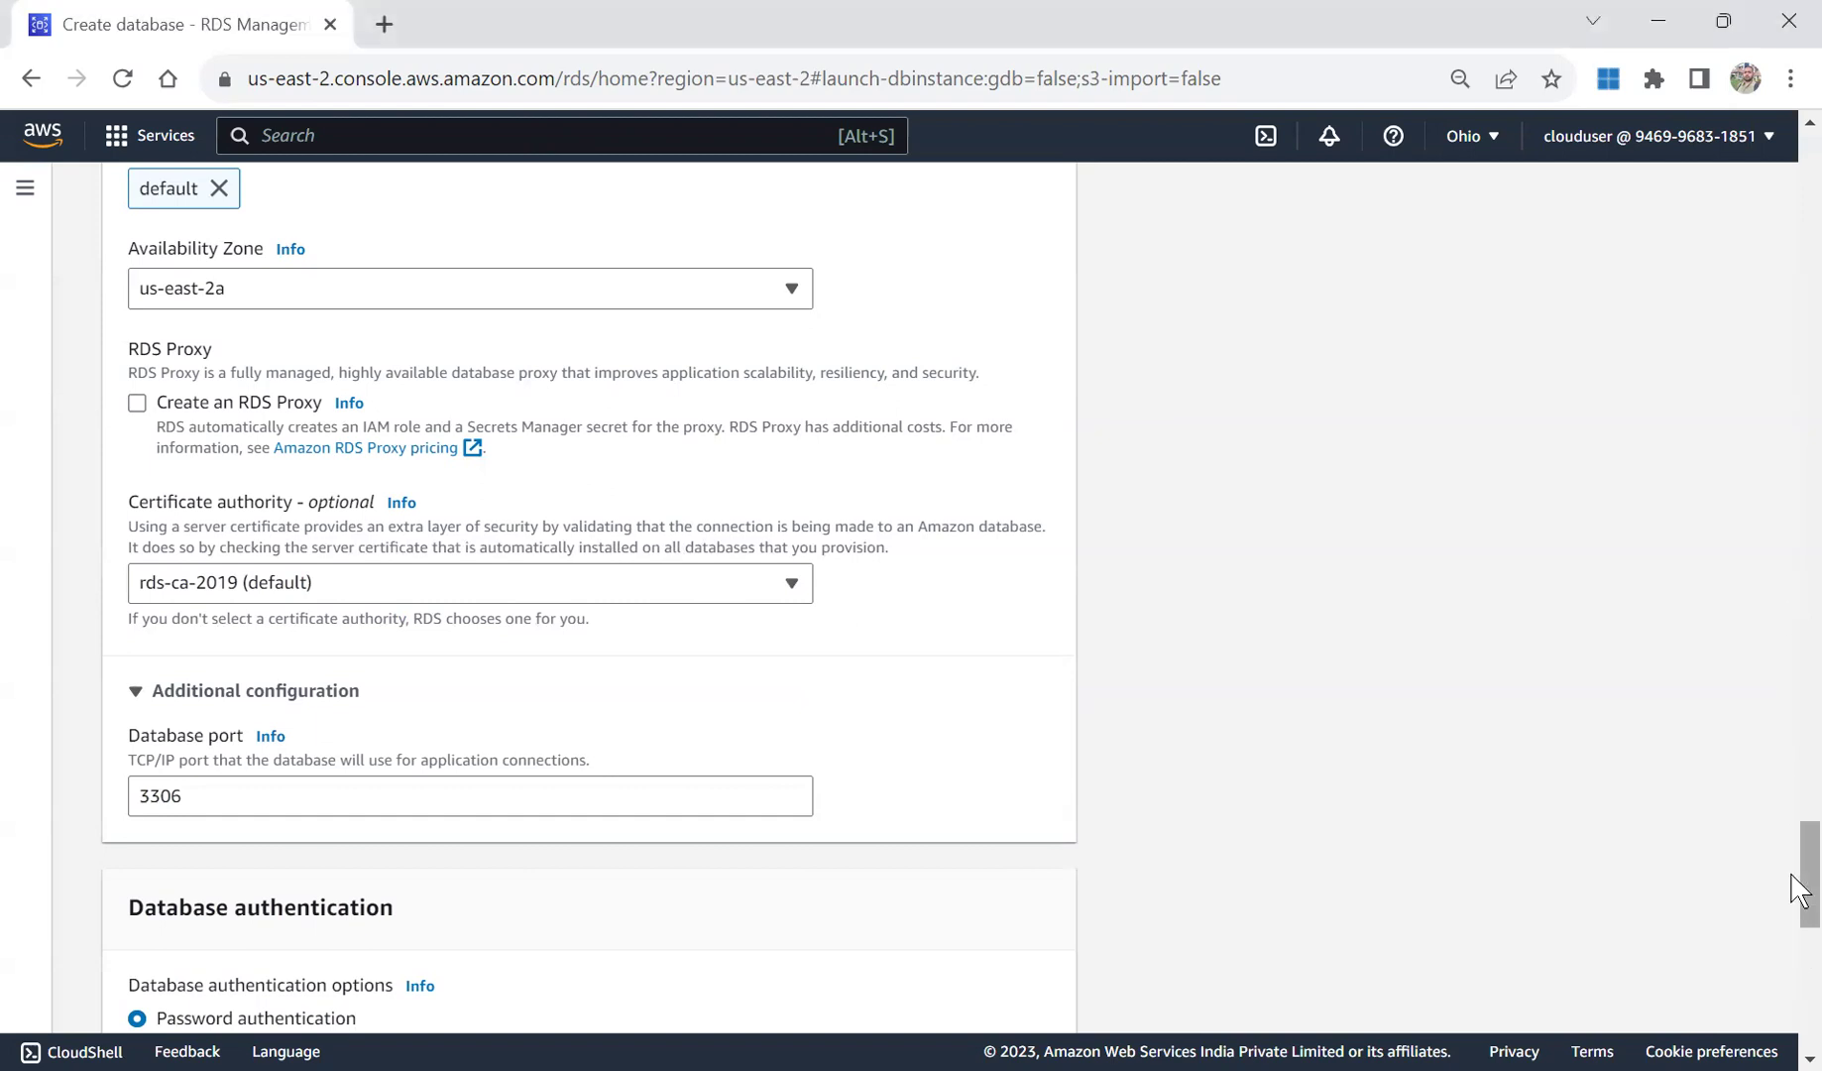
# Try Password and IAM database authentication, and switch back to Password authentication.
pyautogui.moveTo(1802, 872); pyautogui.dragTo(1800, 917)
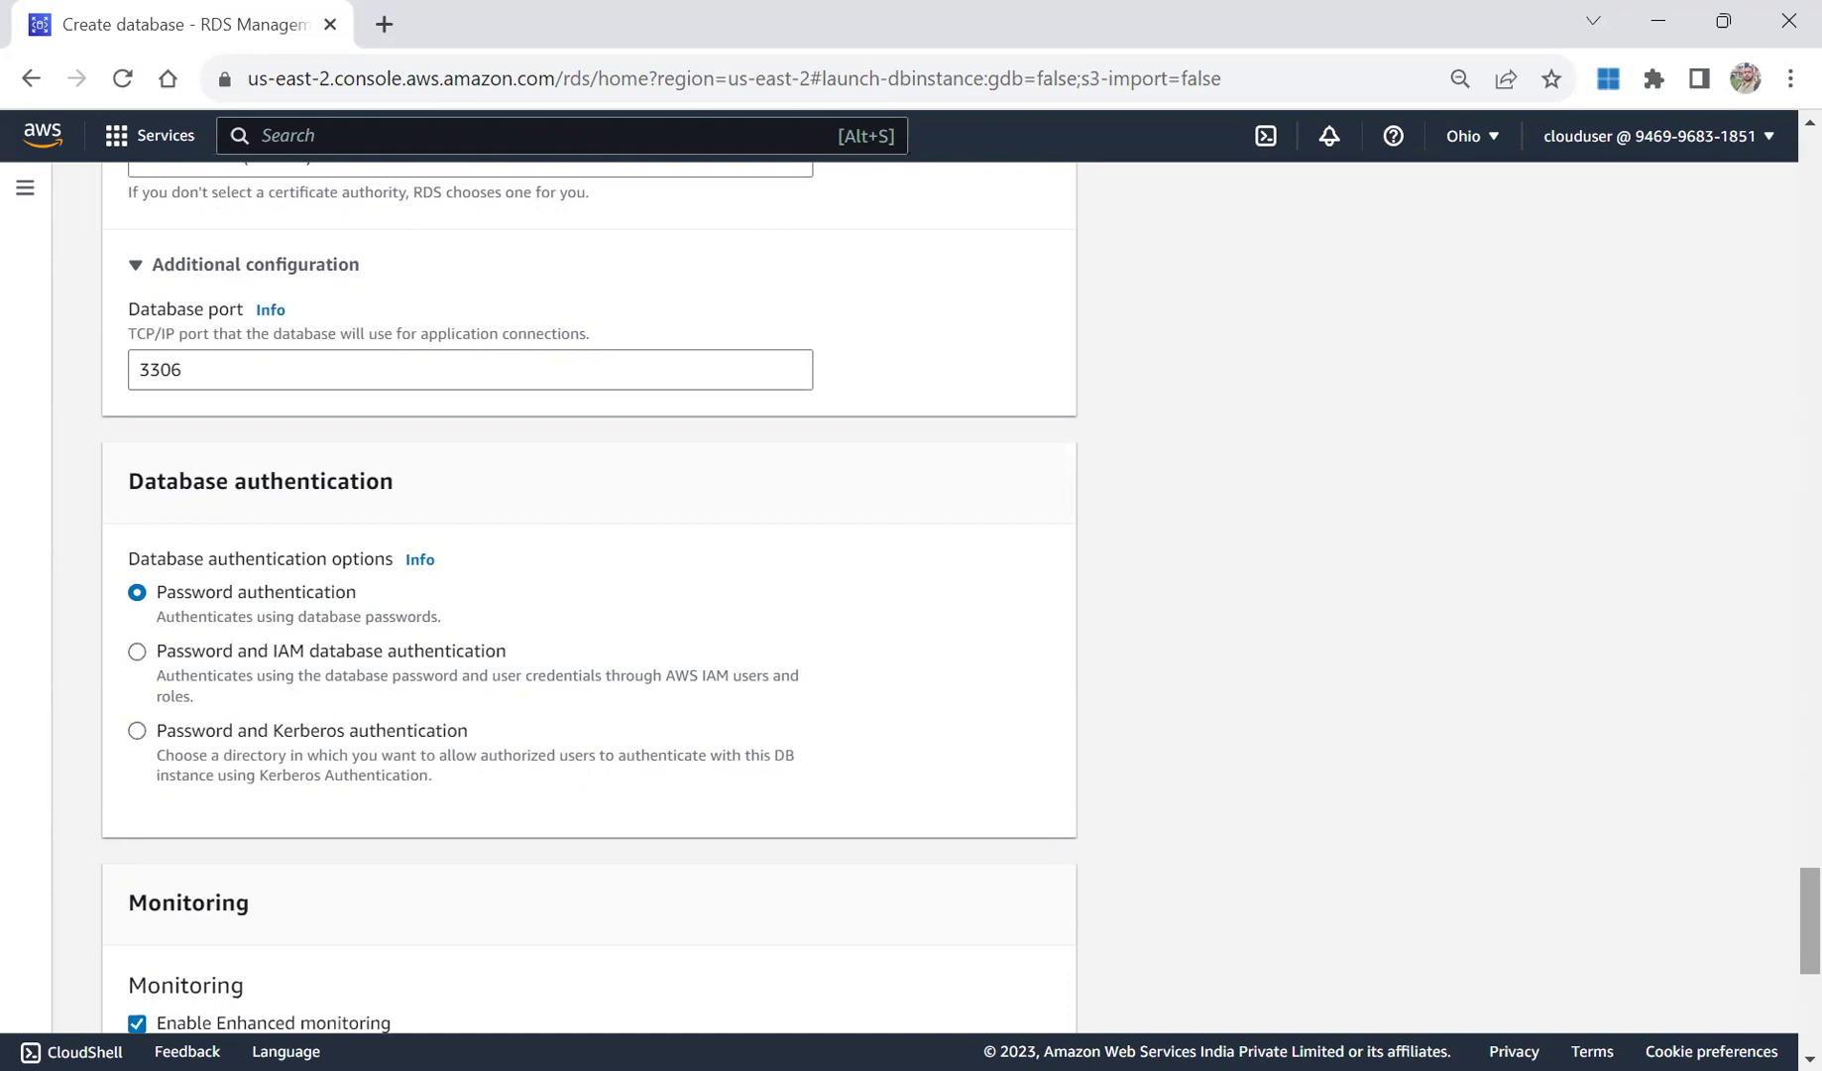
pyautogui.click(144, 662)
pyautogui.click(139, 594)
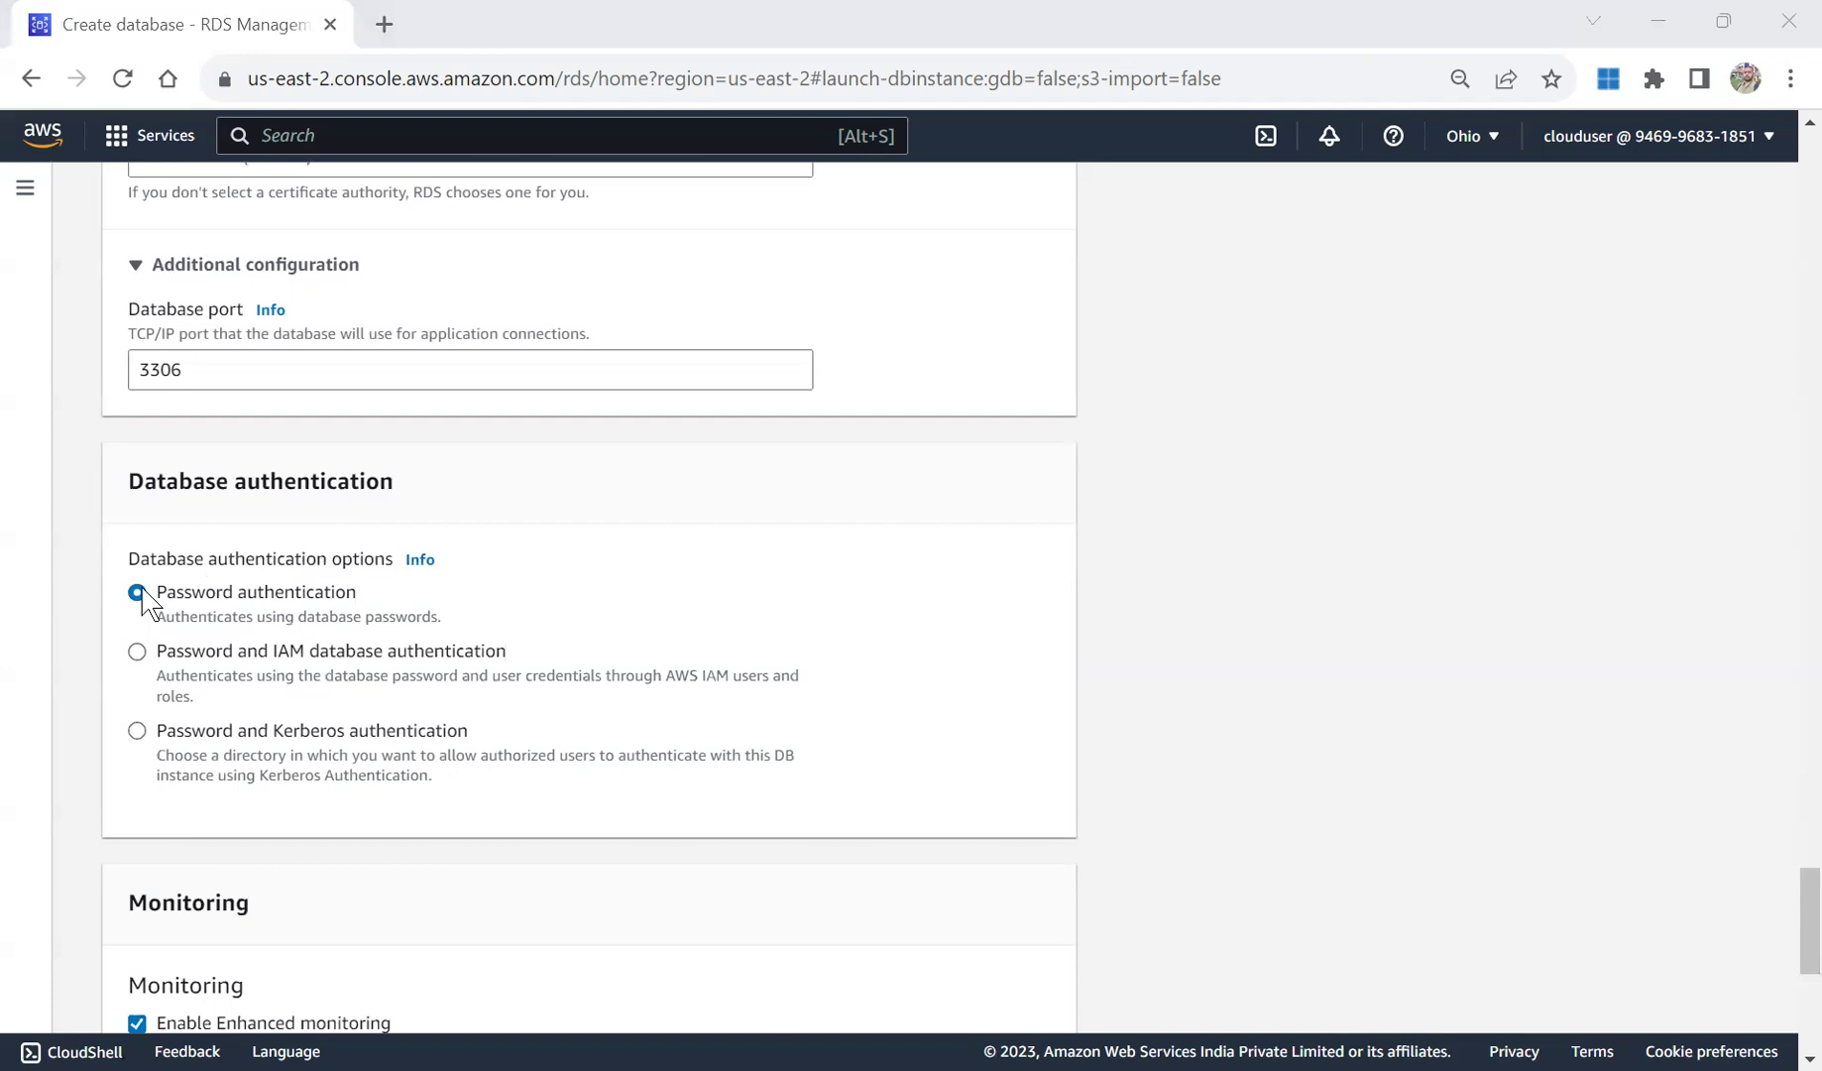
pyautogui.click(138, 653)
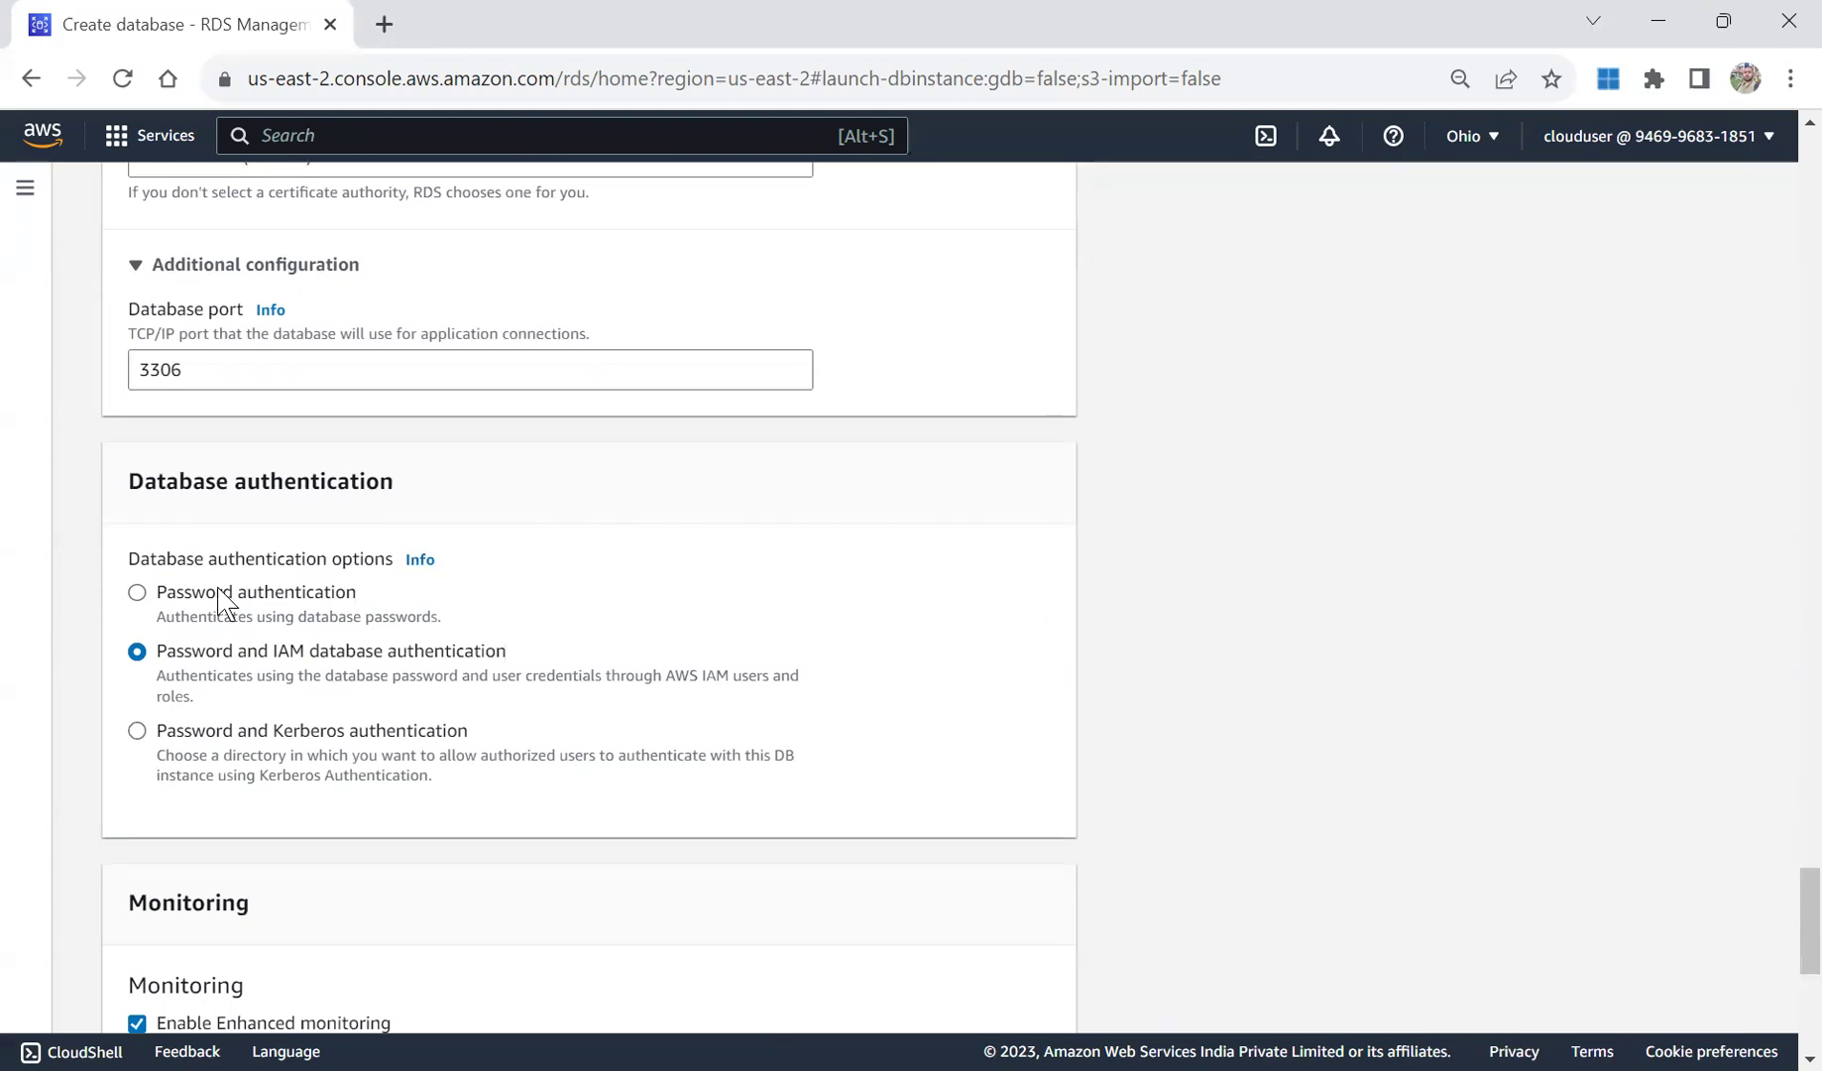
pyautogui.click(136, 591)
# Check the available granularity options for Enhanced monitoring without changing the selection.
pyautogui.moveTo(1801, 907); pyautogui.dragTo(1800, 982)
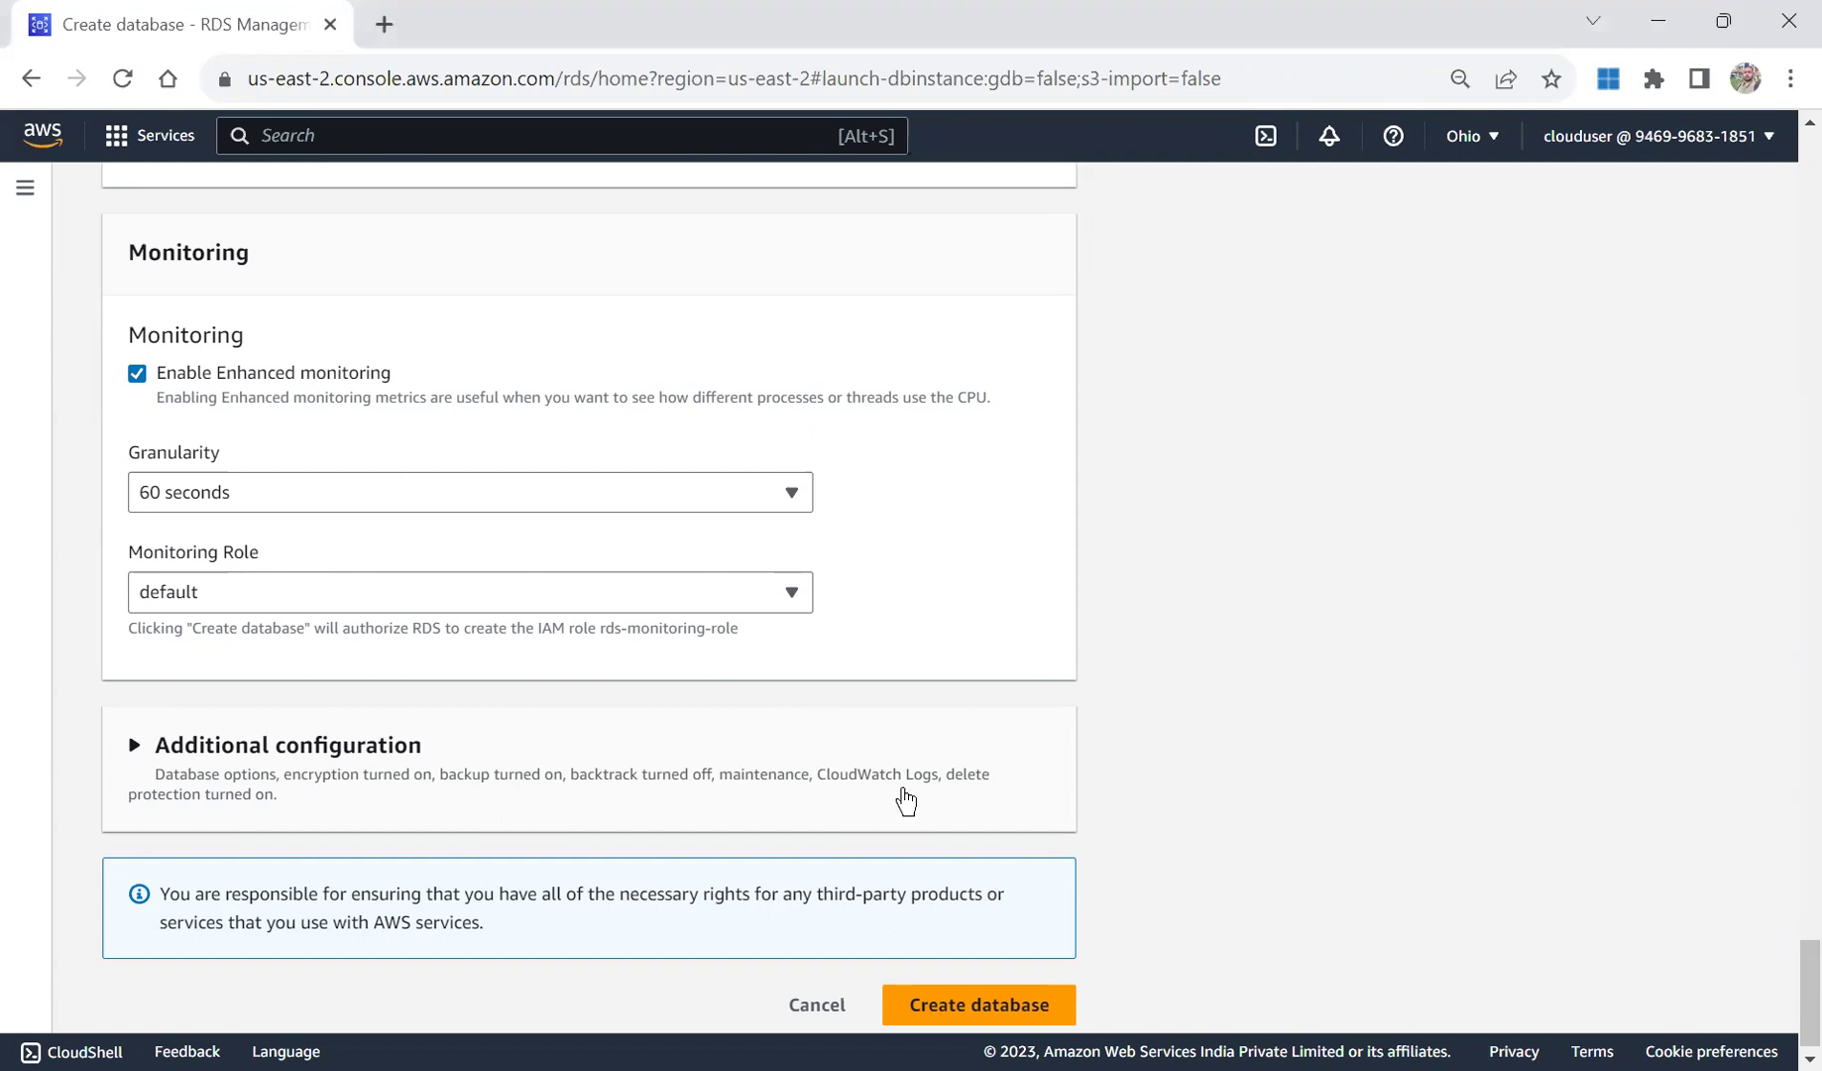
pyautogui.click(398, 498)
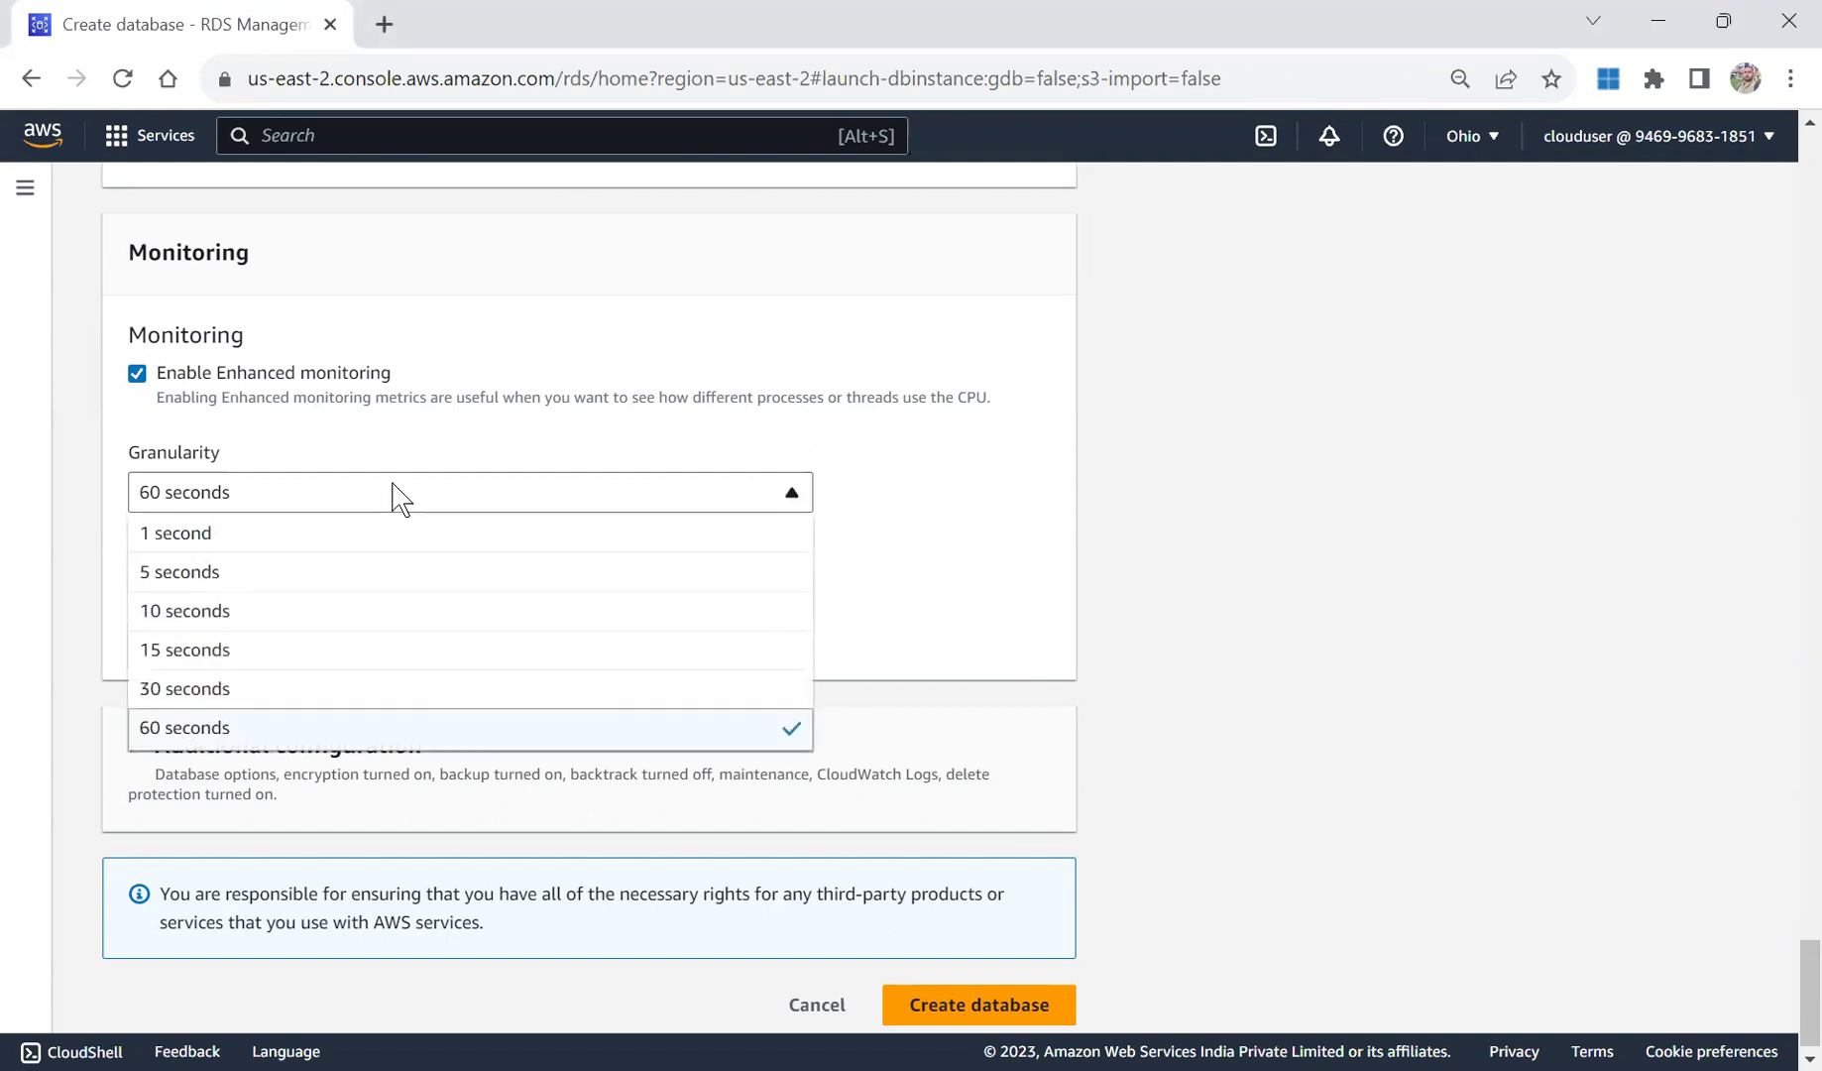
pyautogui.click(395, 493)
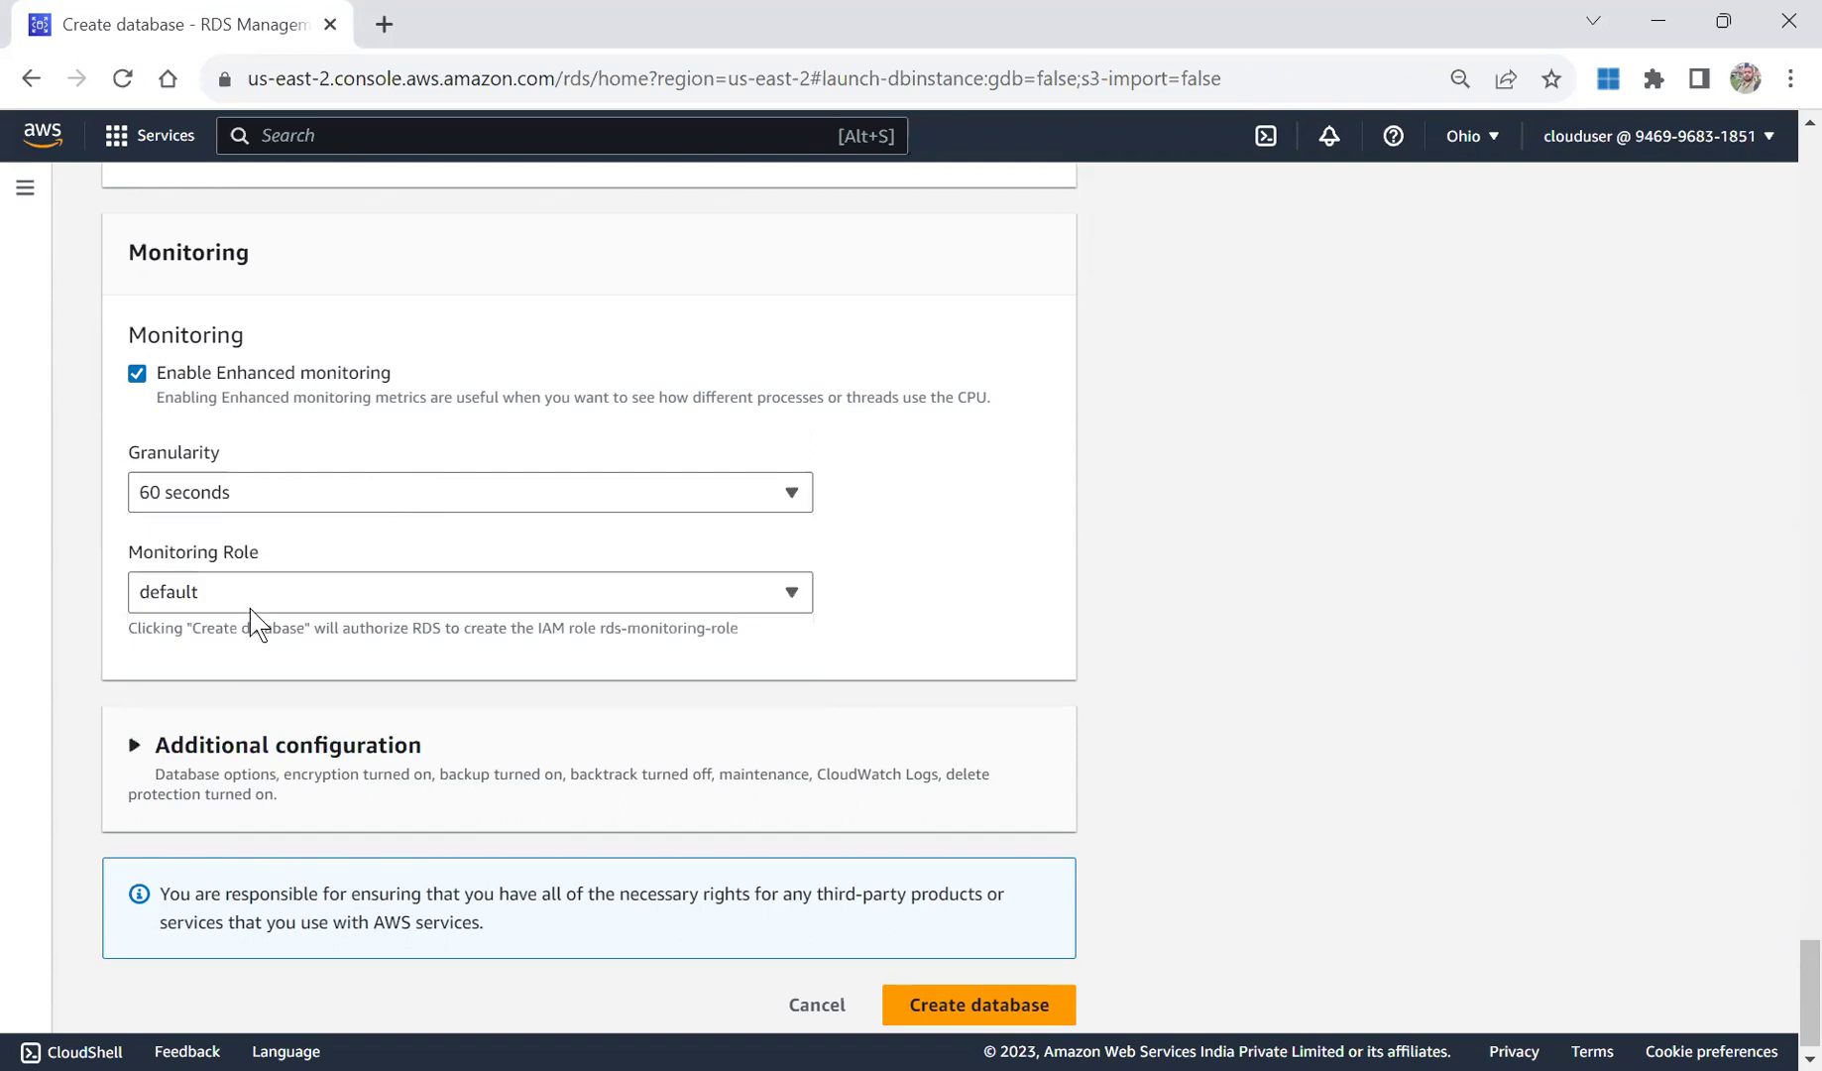
# Expand the Additional configuration section below Monitoring and look over its database and backup options.
pyautogui.click(134, 744)
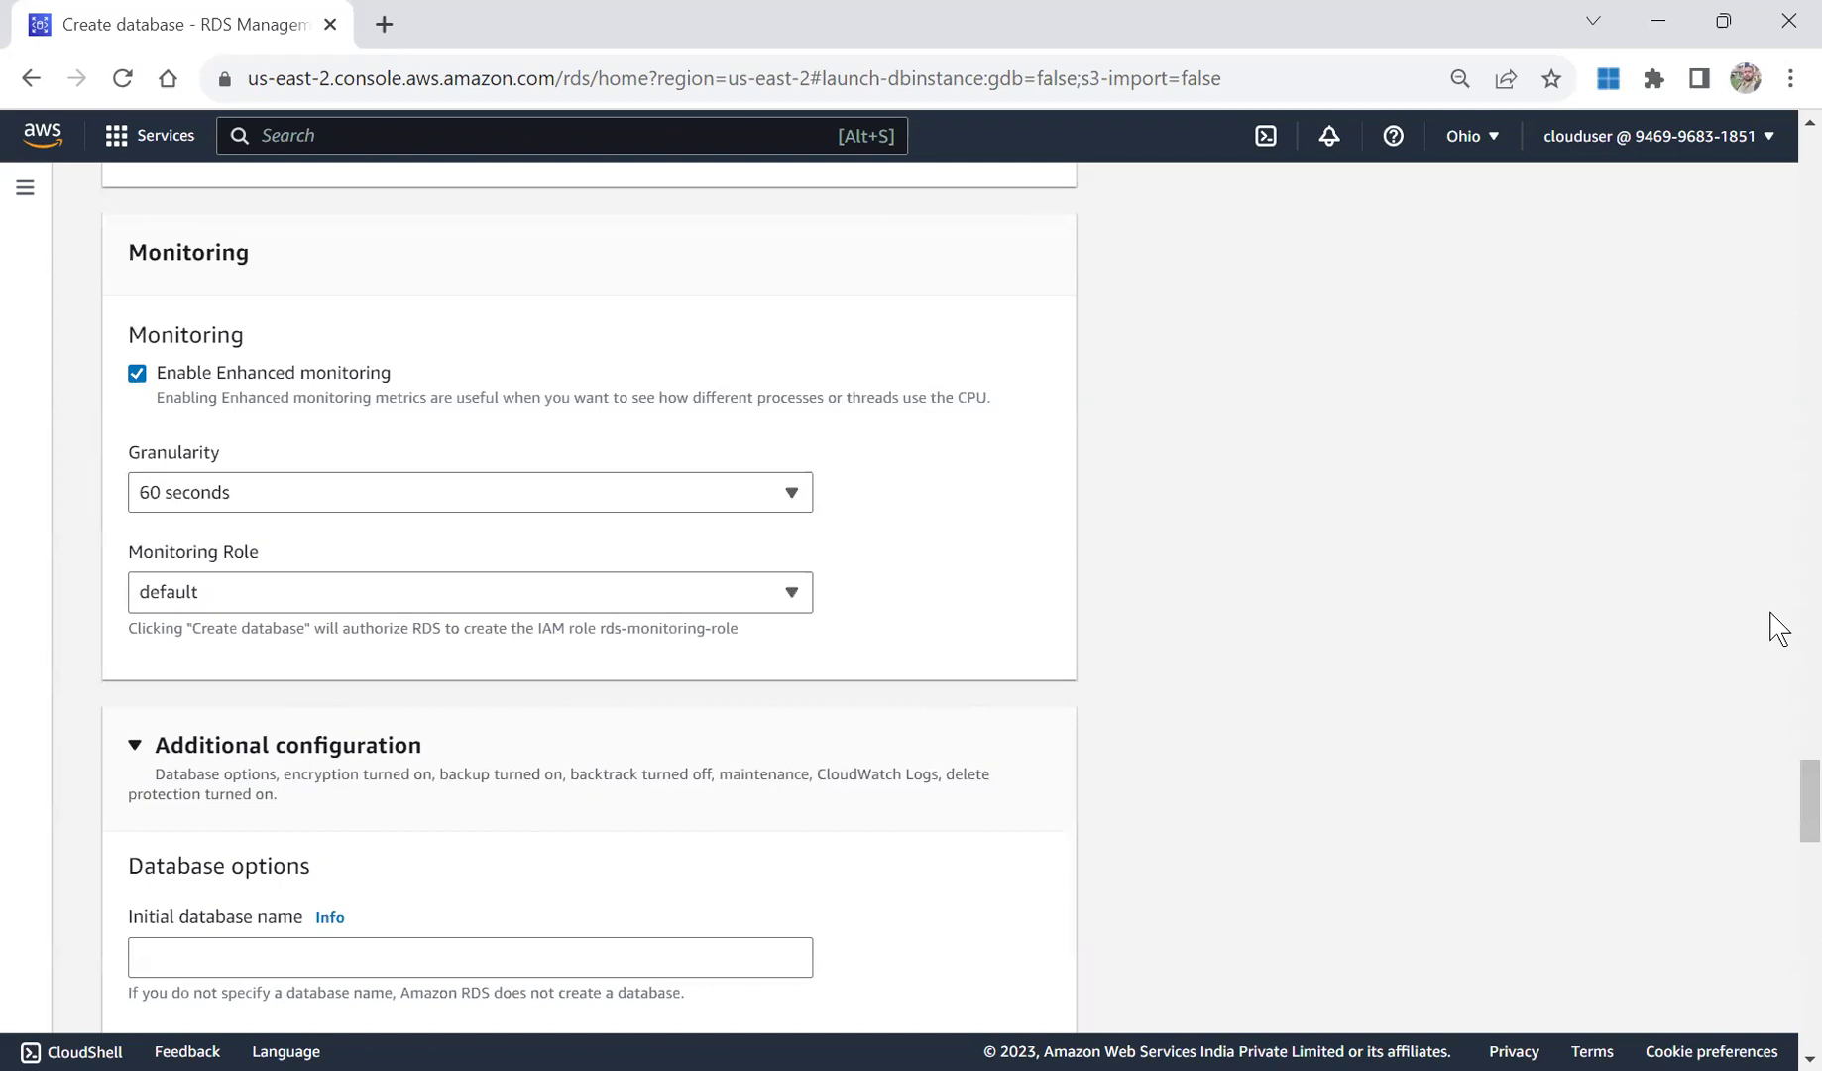
pyautogui.moveTo(1802, 780); pyautogui.dragTo(1803, 836)
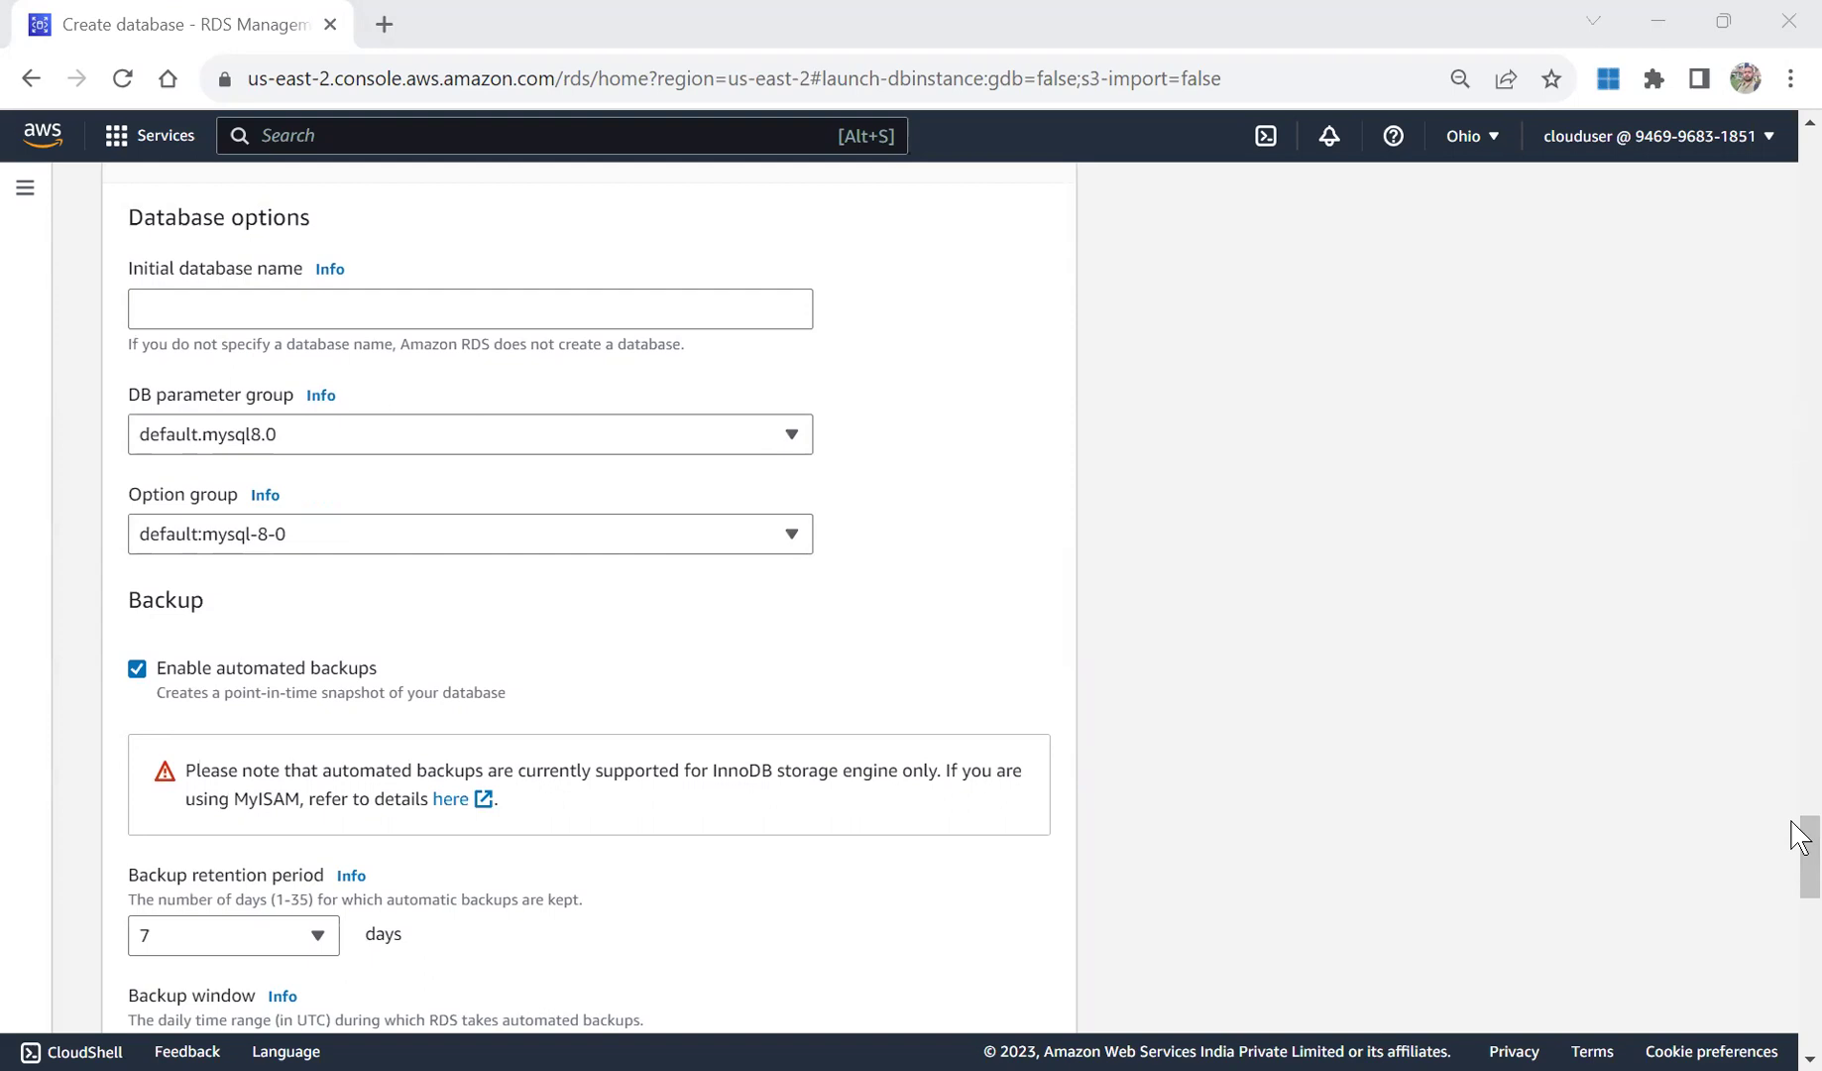
pyautogui.scroll(7, 1799, 836)
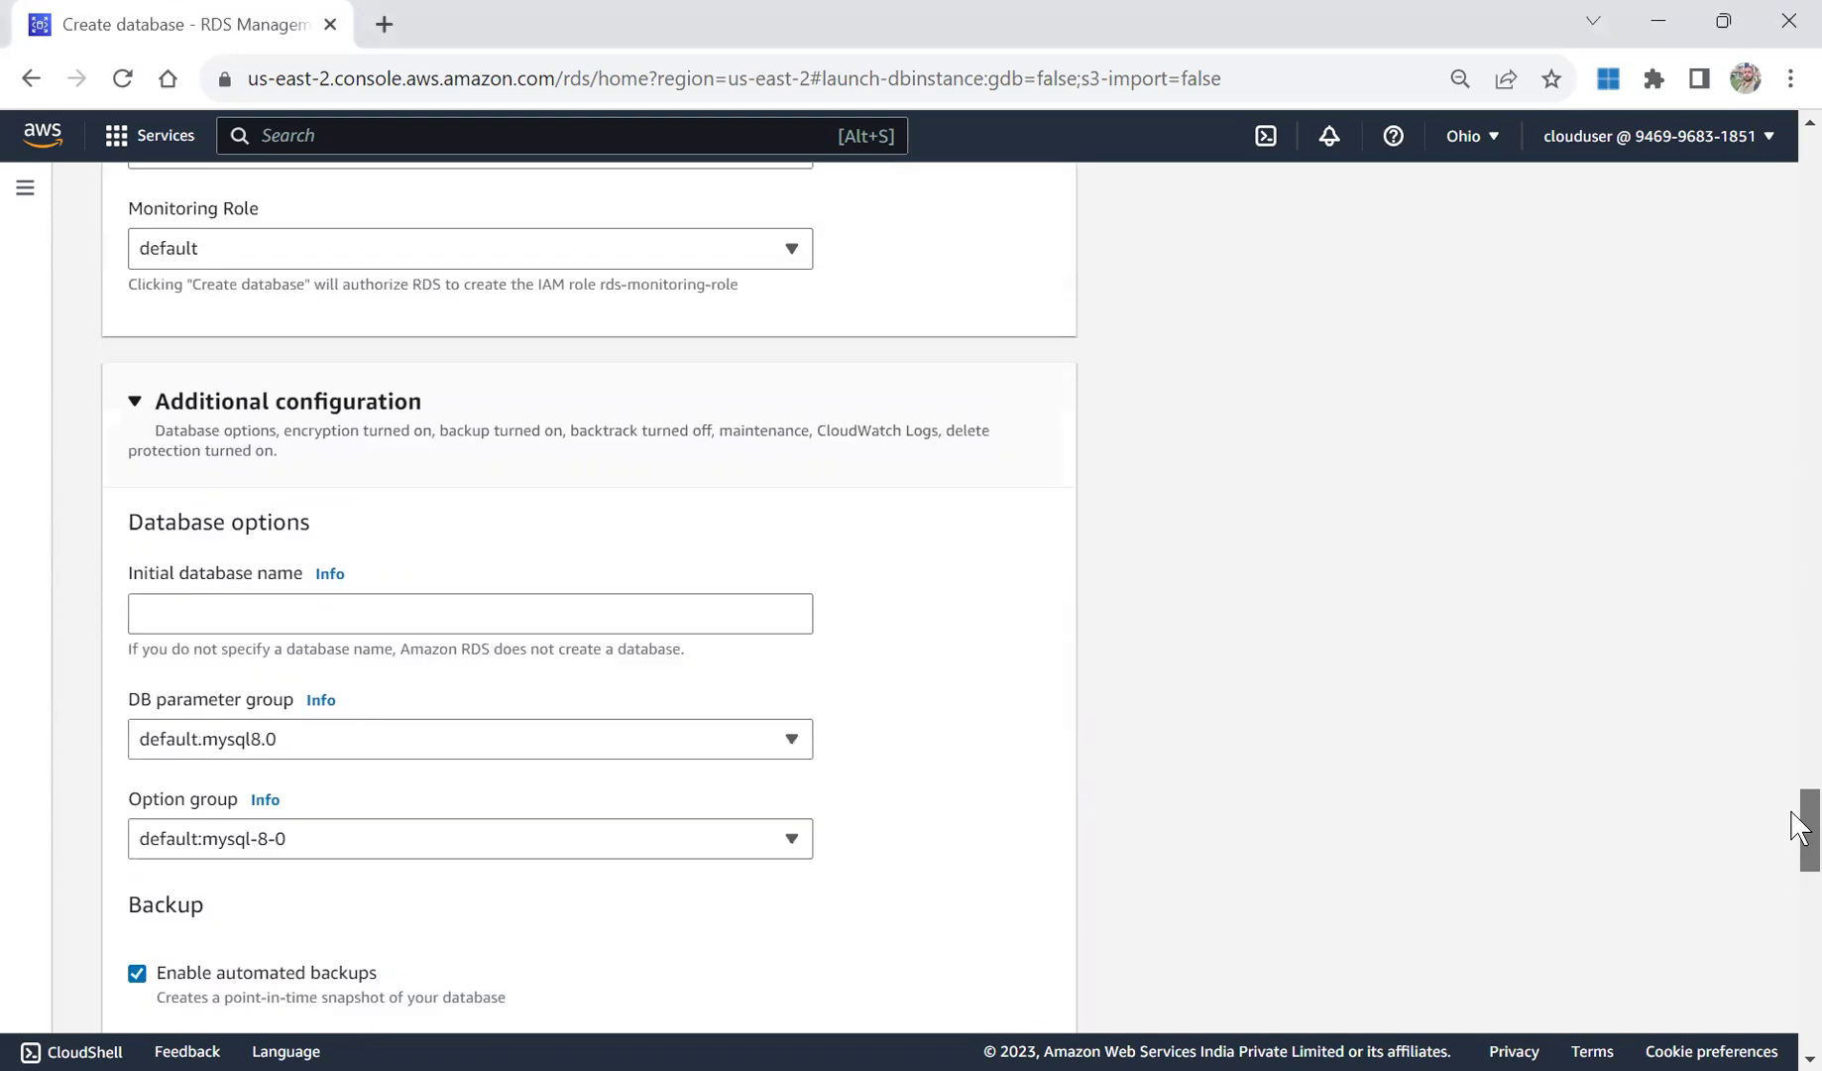
pyautogui.moveTo(1799, 798); pyautogui.dragTo(1800, 841)
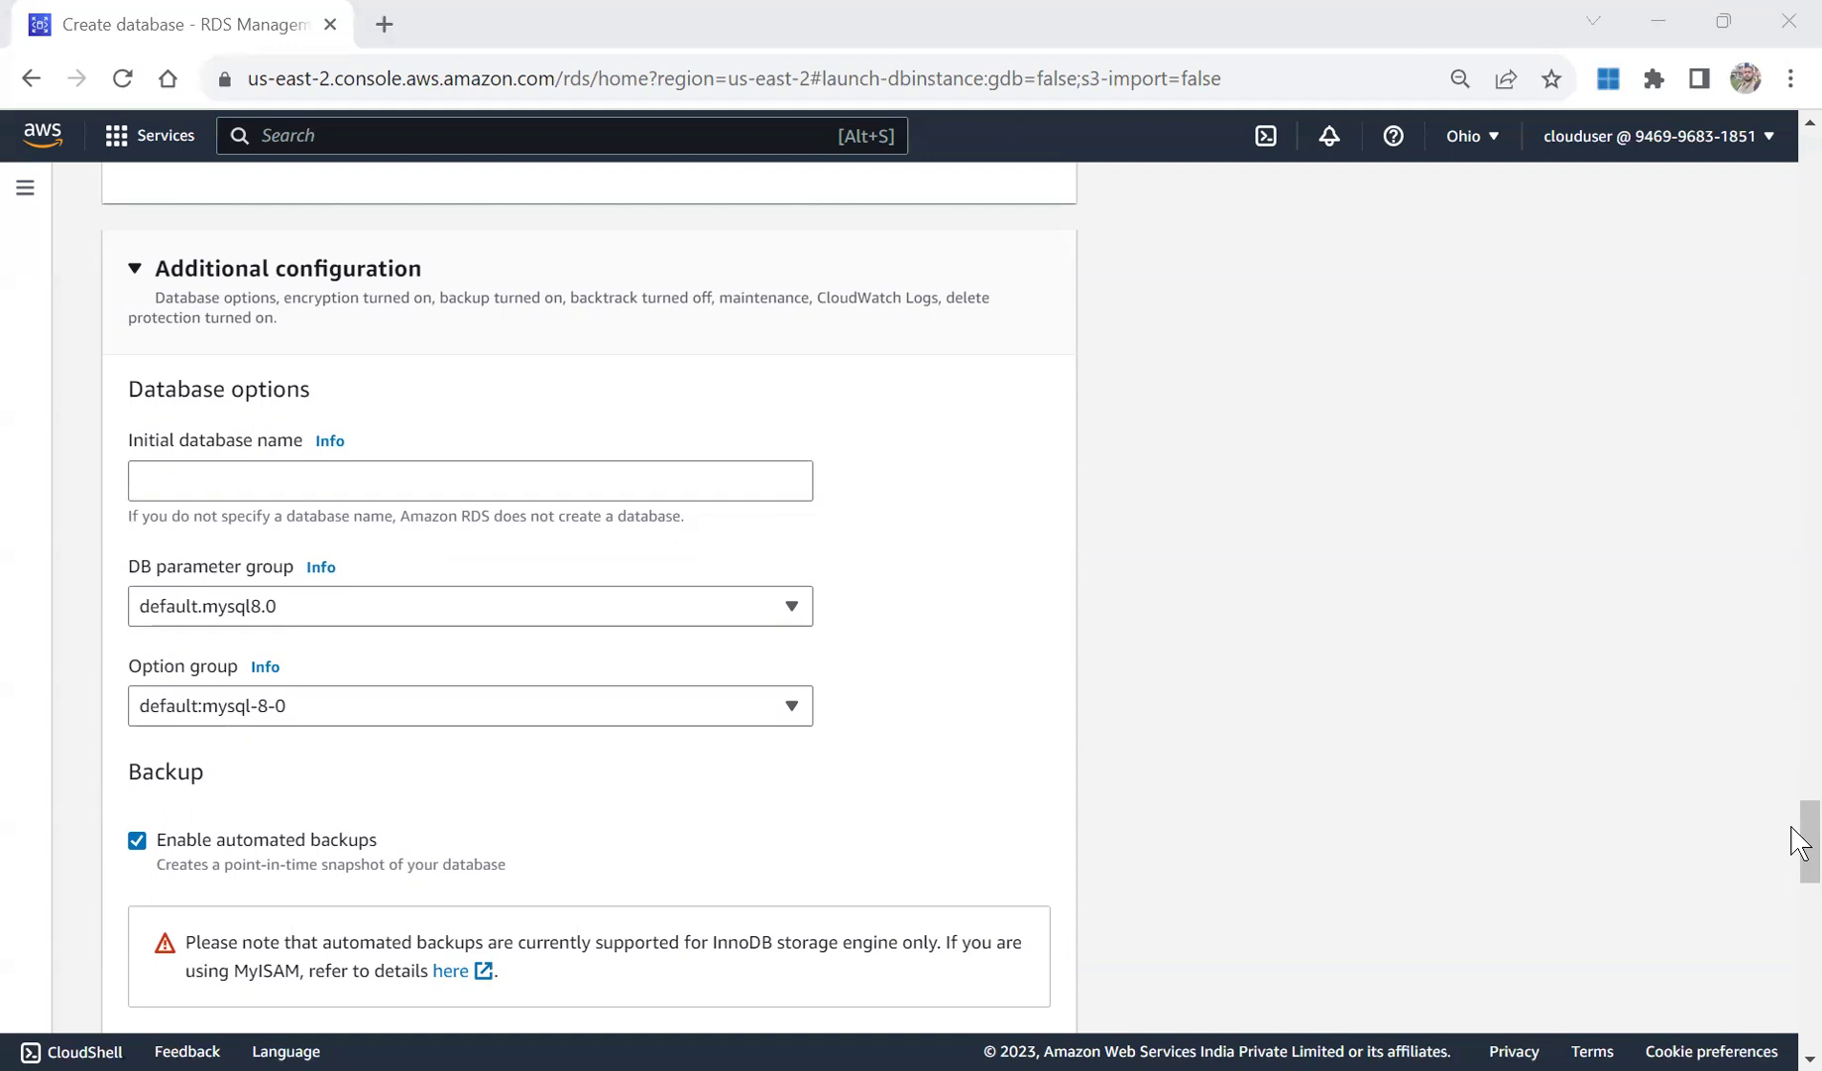
# Set the Enhanced monitoring granularity to 1 second.
pyautogui.moveTo(1797, 841); pyautogui.dragTo(1651, 793)
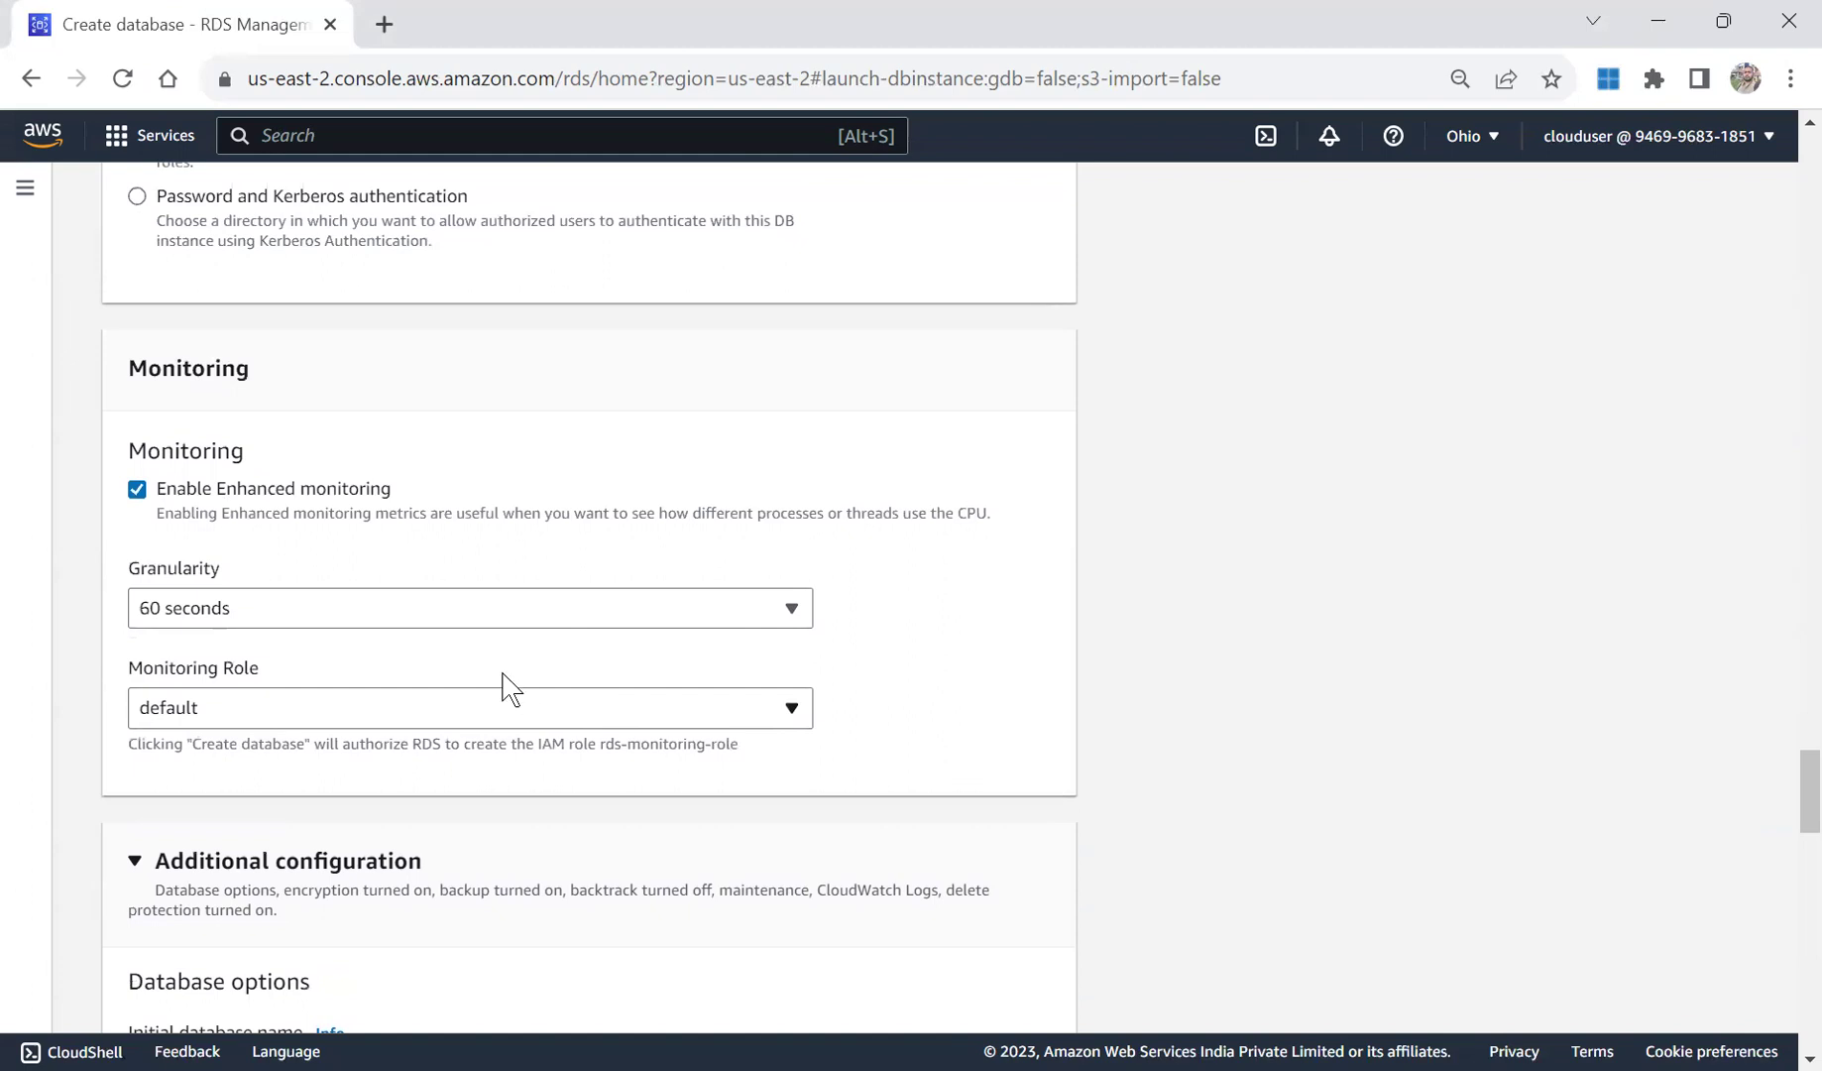
pyautogui.click(479, 609)
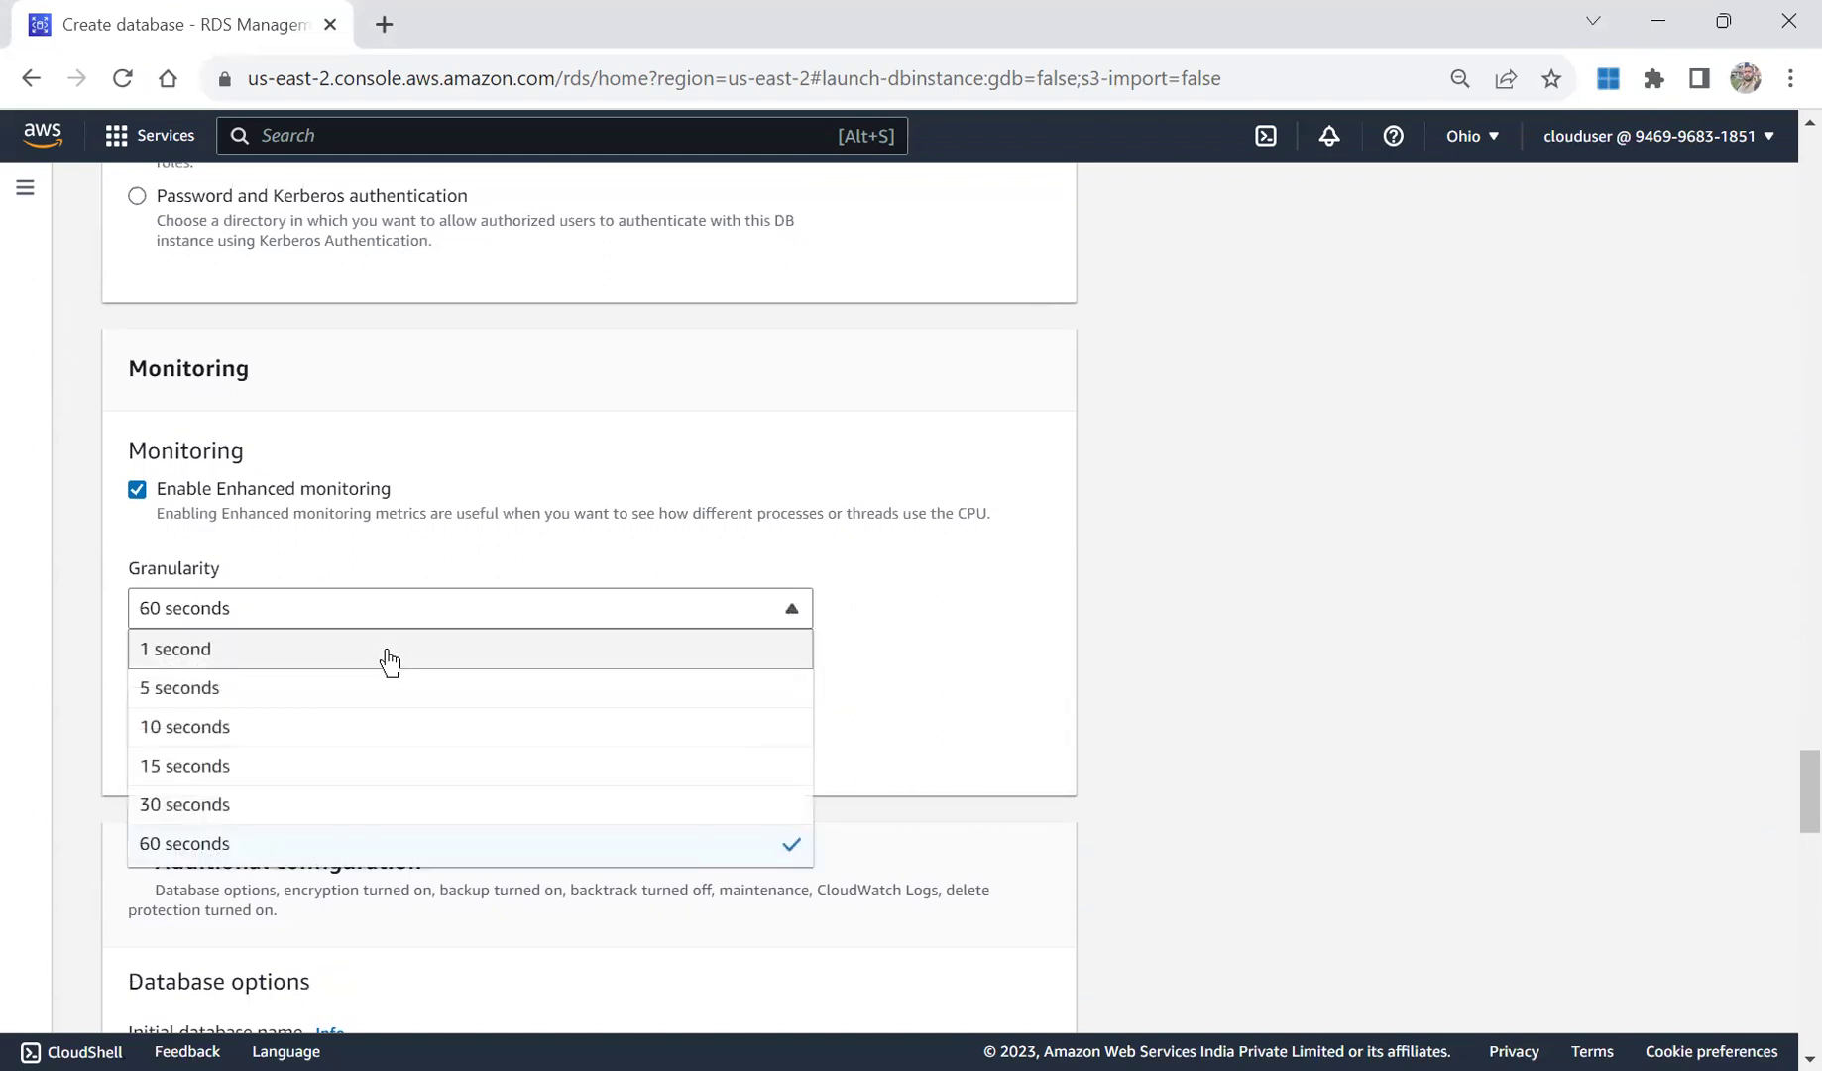
pyautogui.click(388, 656)
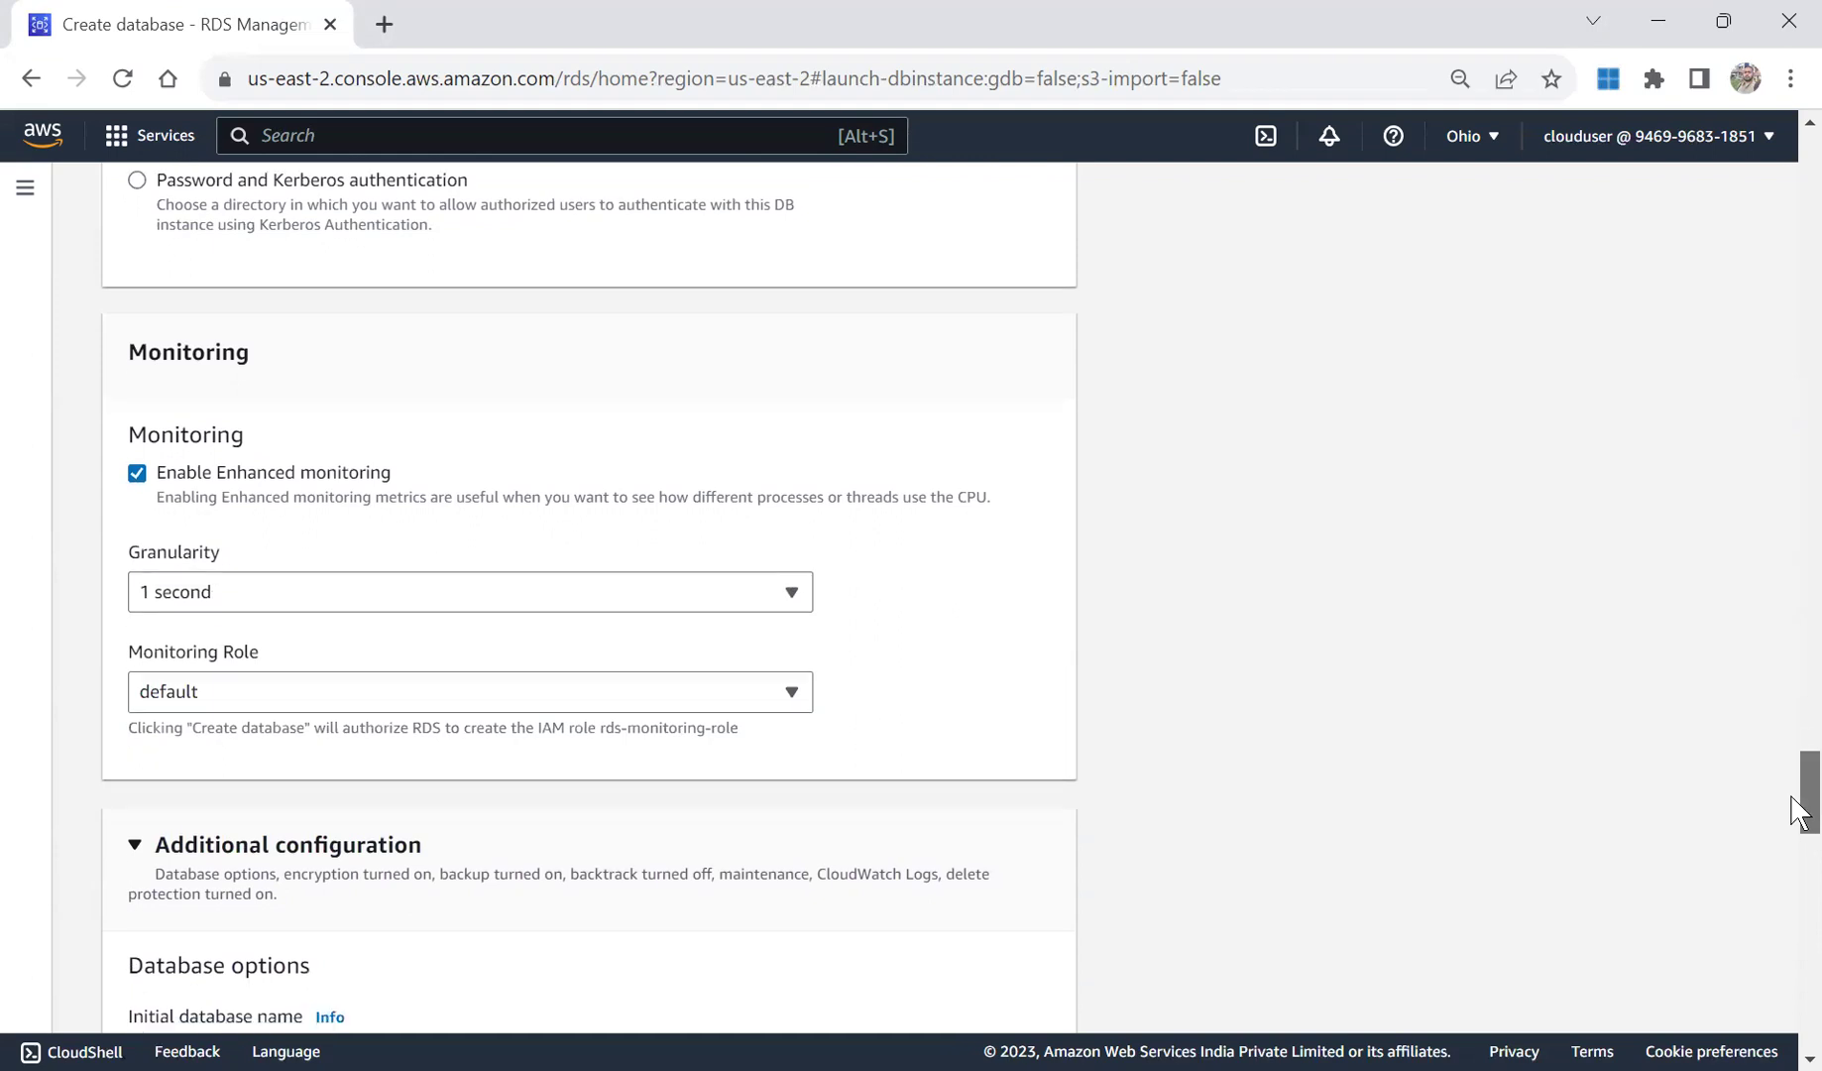
# Look over the Amazon RDS navigation list of pages and collapse it again.
pyautogui.moveTo(1799, 808); pyautogui.dragTo(1799, 828)
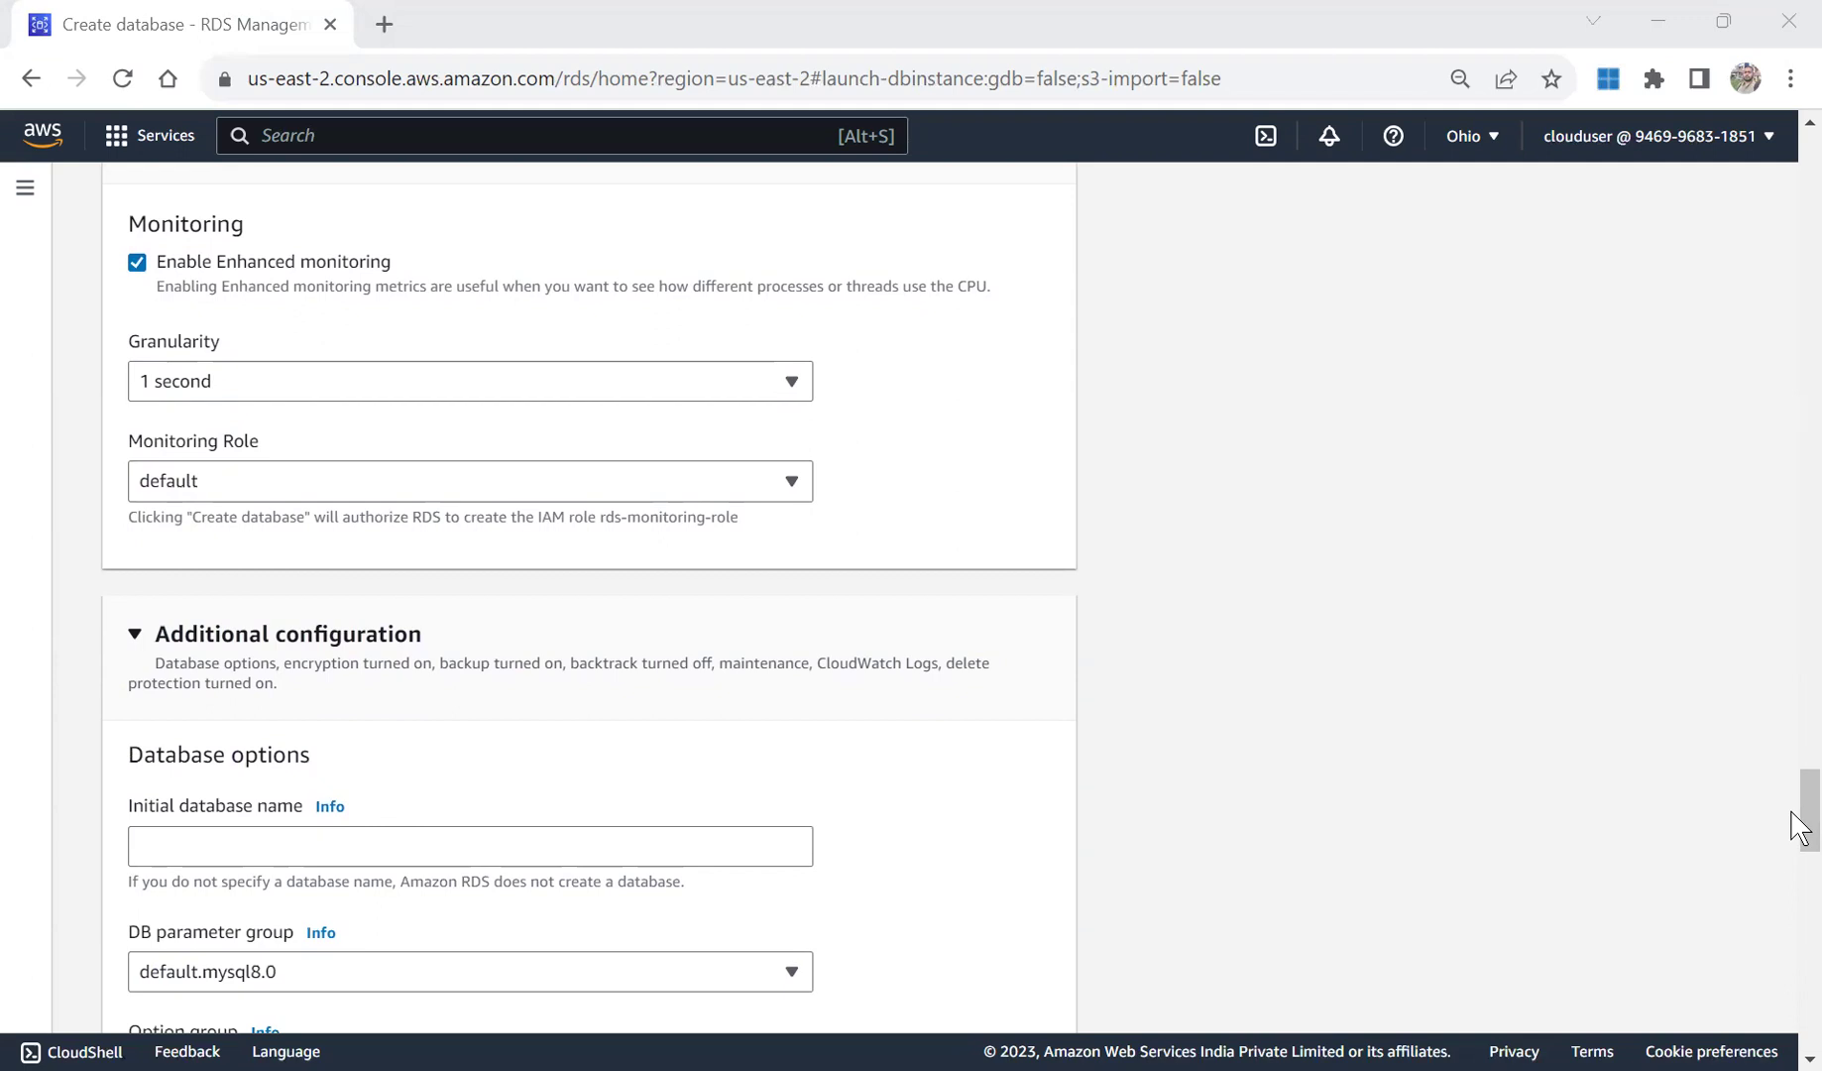
pyautogui.click(25, 188)
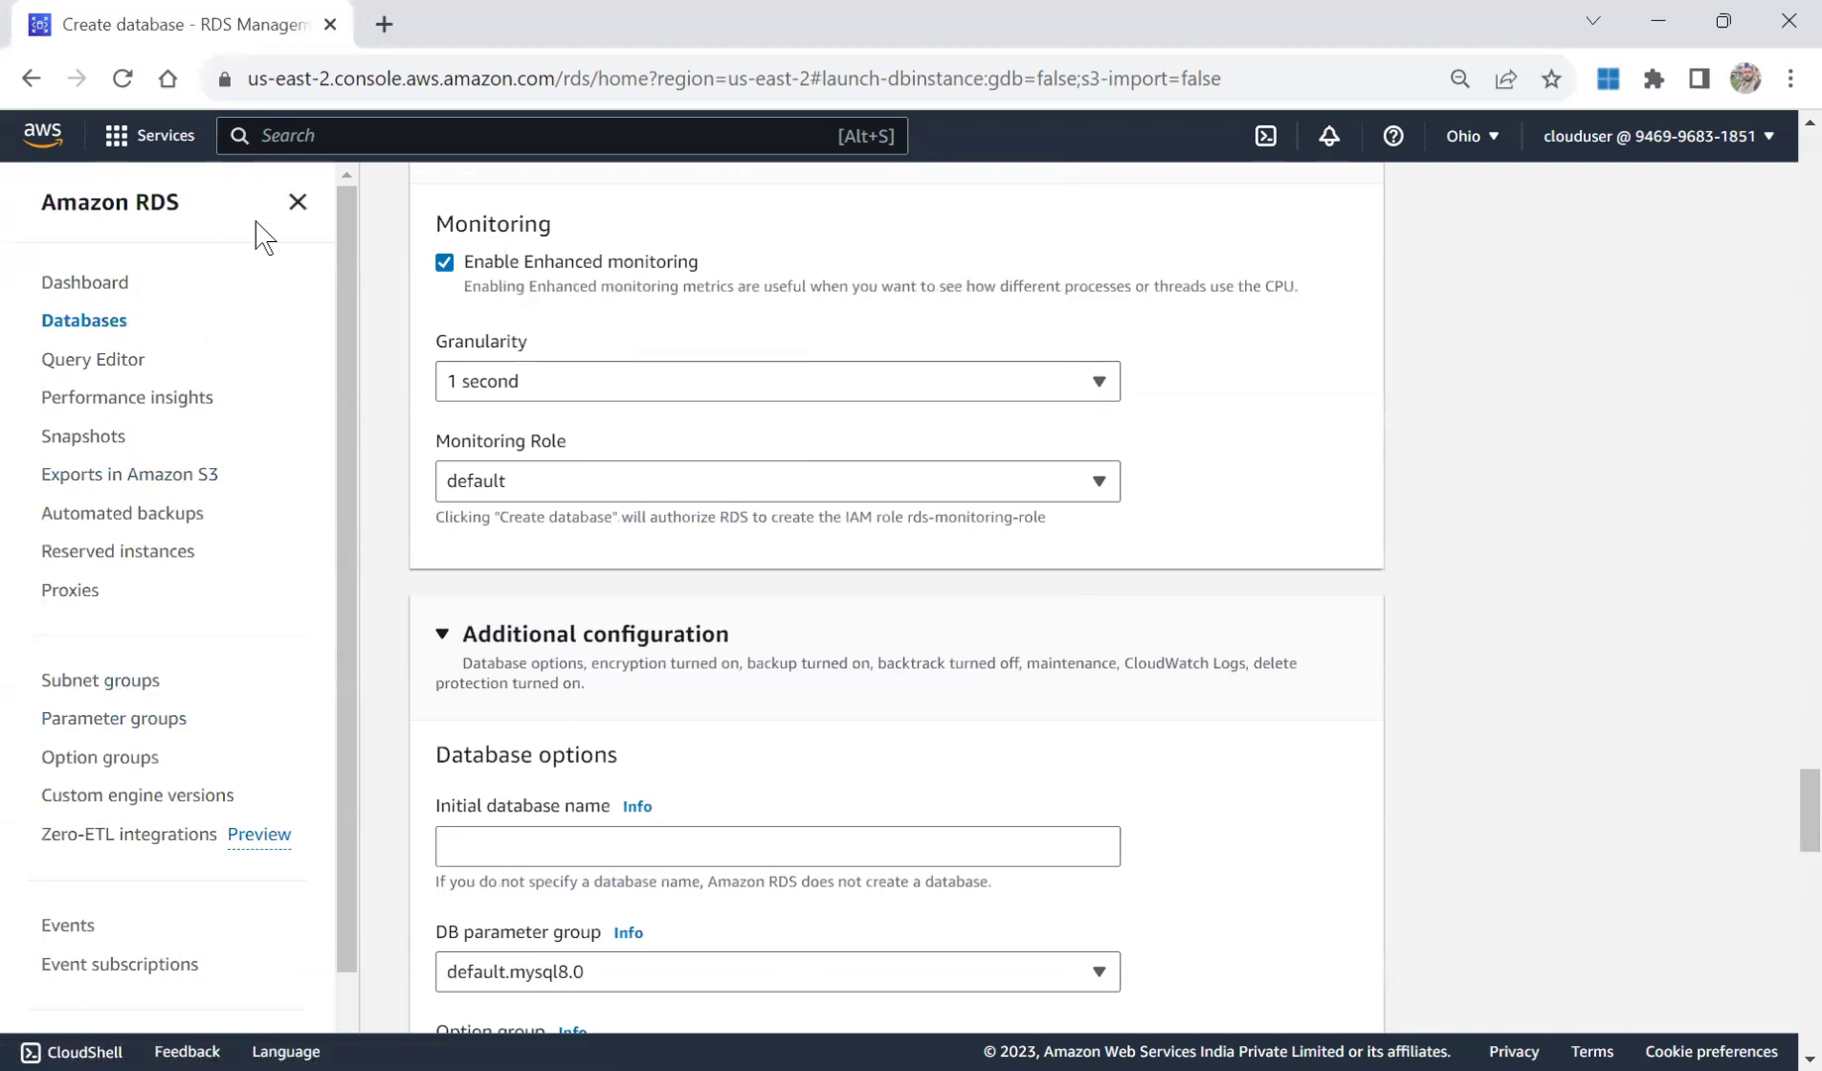
pyautogui.click(297, 201)
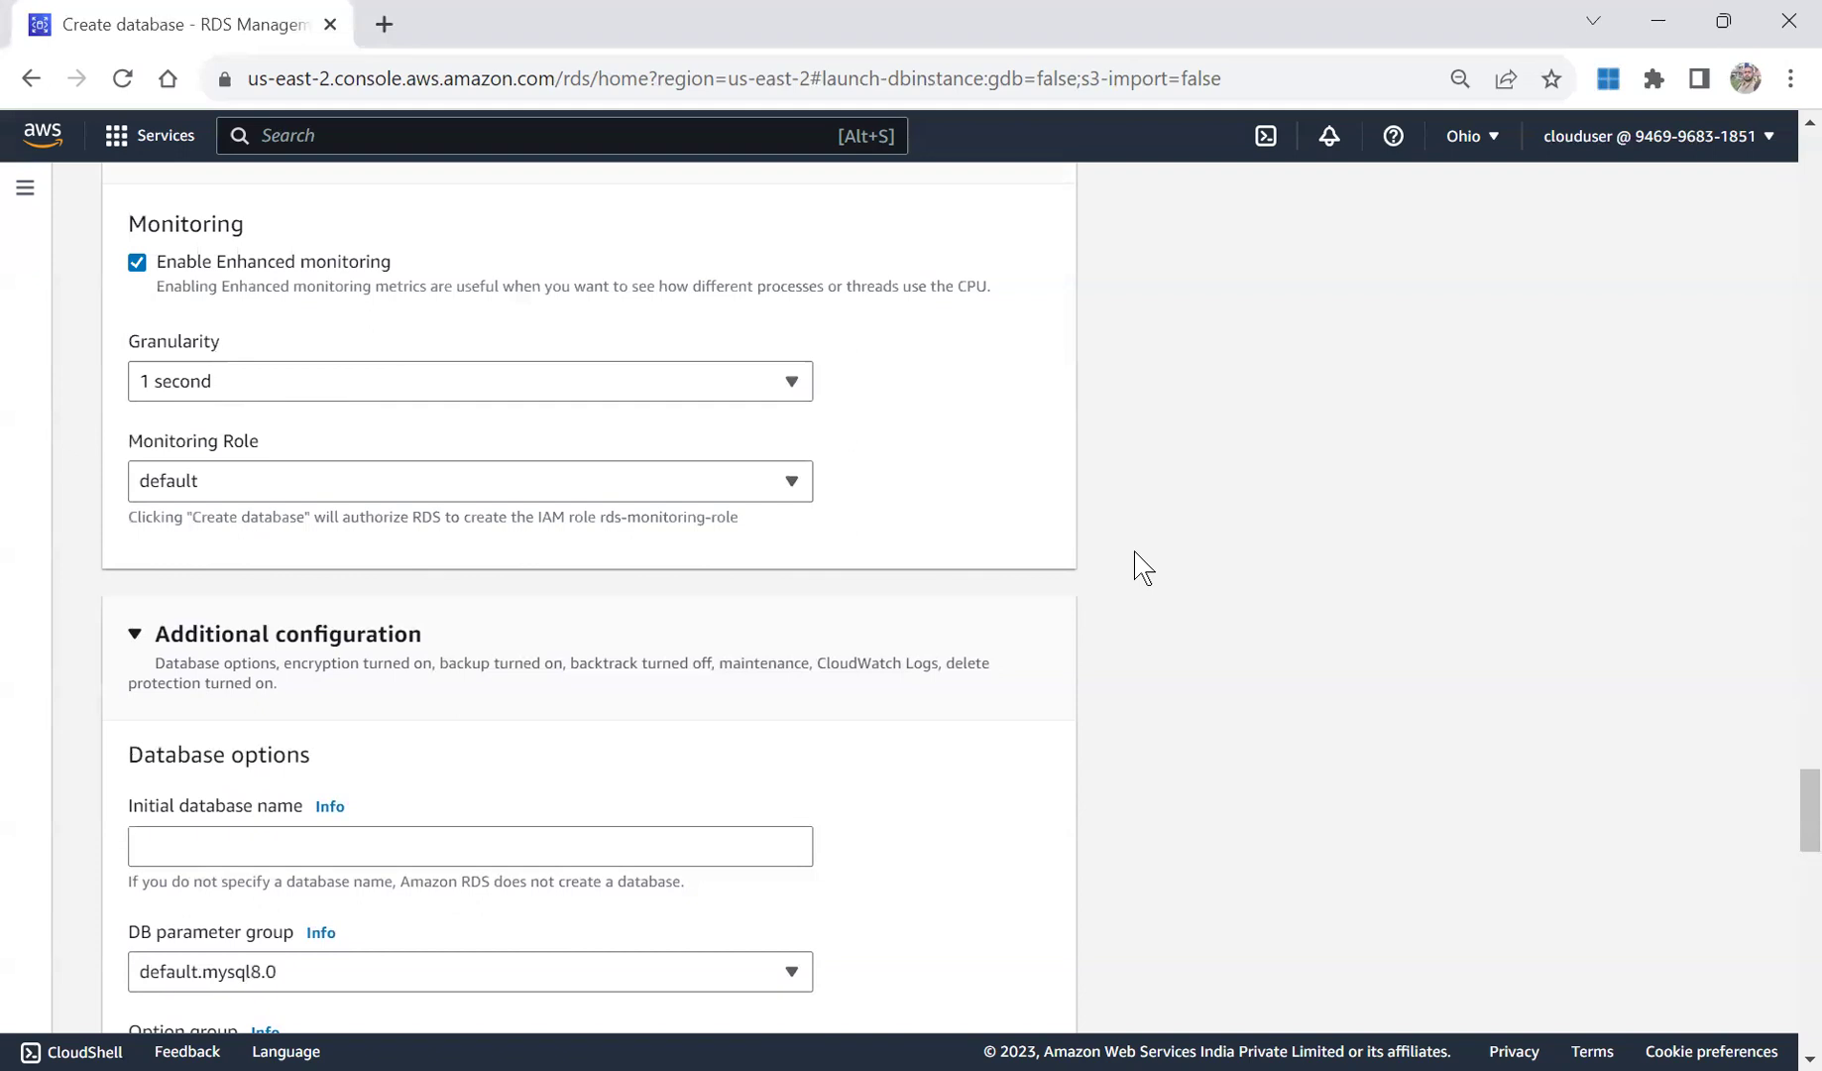
# Enter mydb as the initial database name in the database options.
pyautogui.moveTo(1793, 808); pyautogui.dragTo(1796, 835)
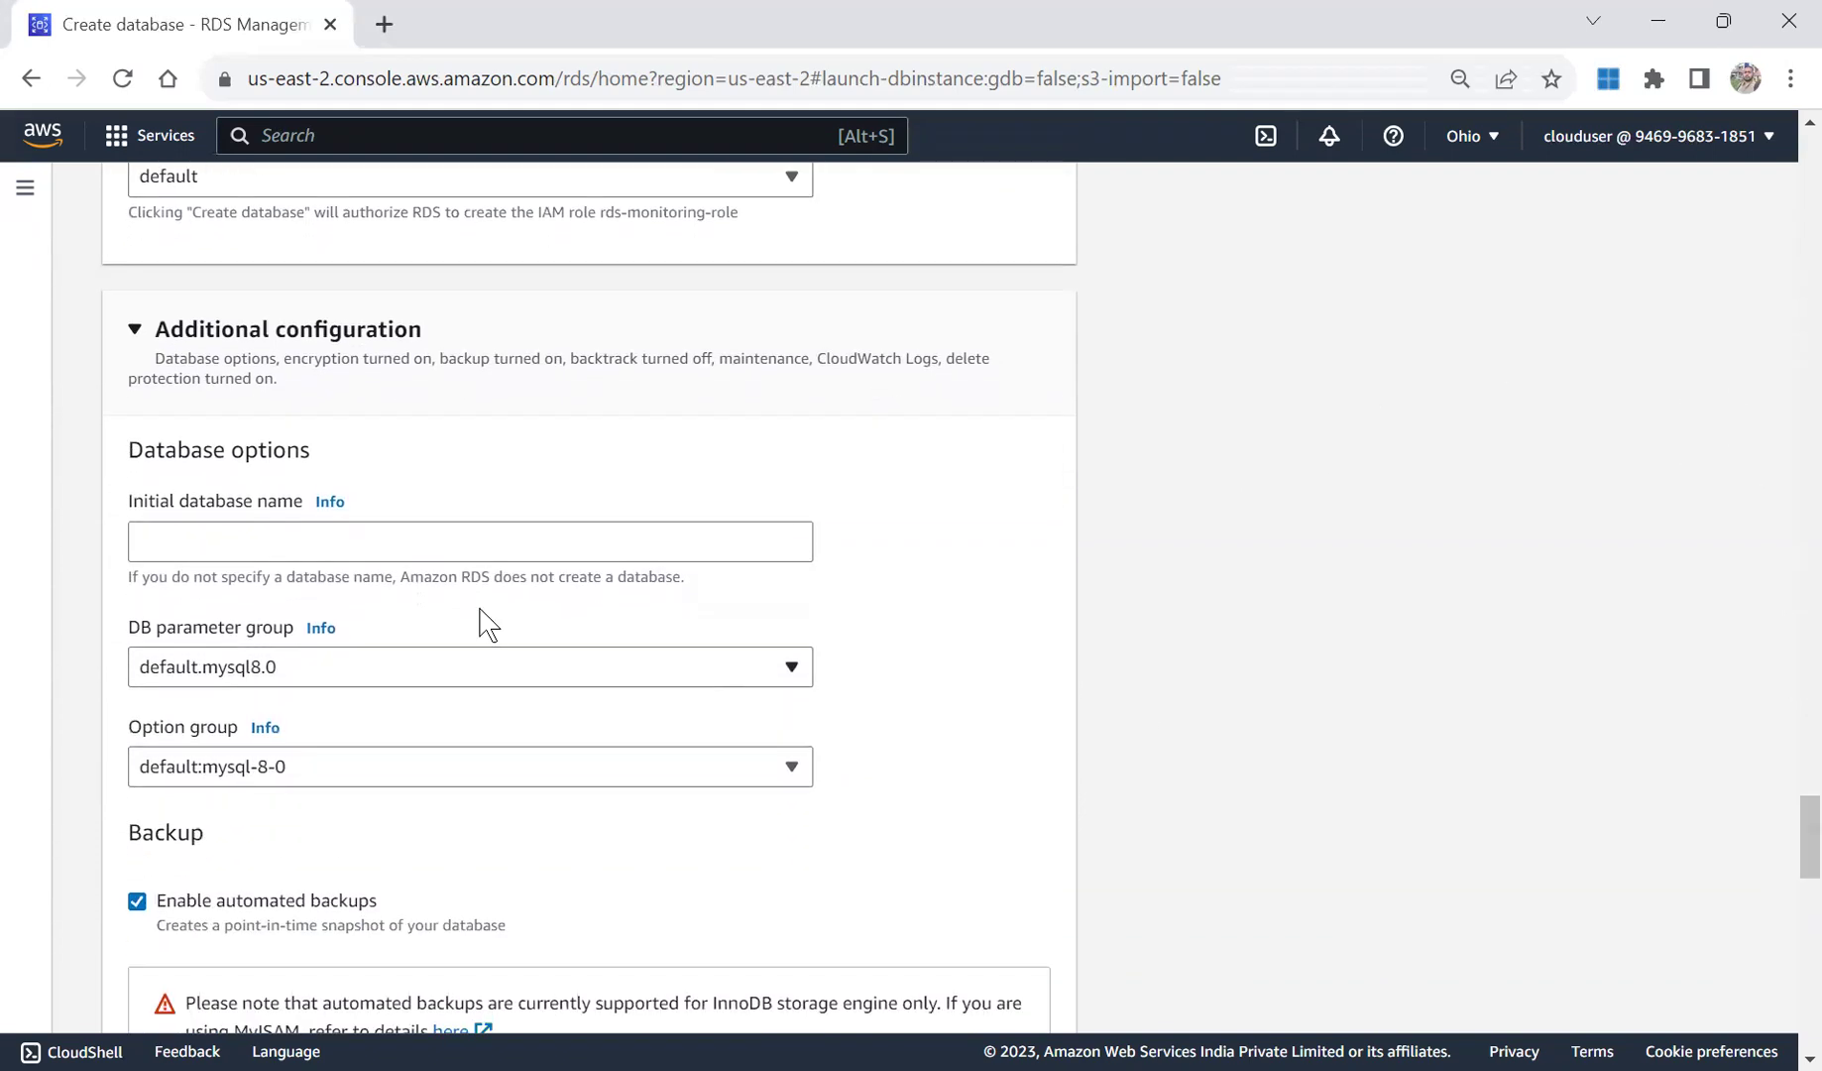
pyautogui.click(316, 533)
pyautogui.write('mydb')
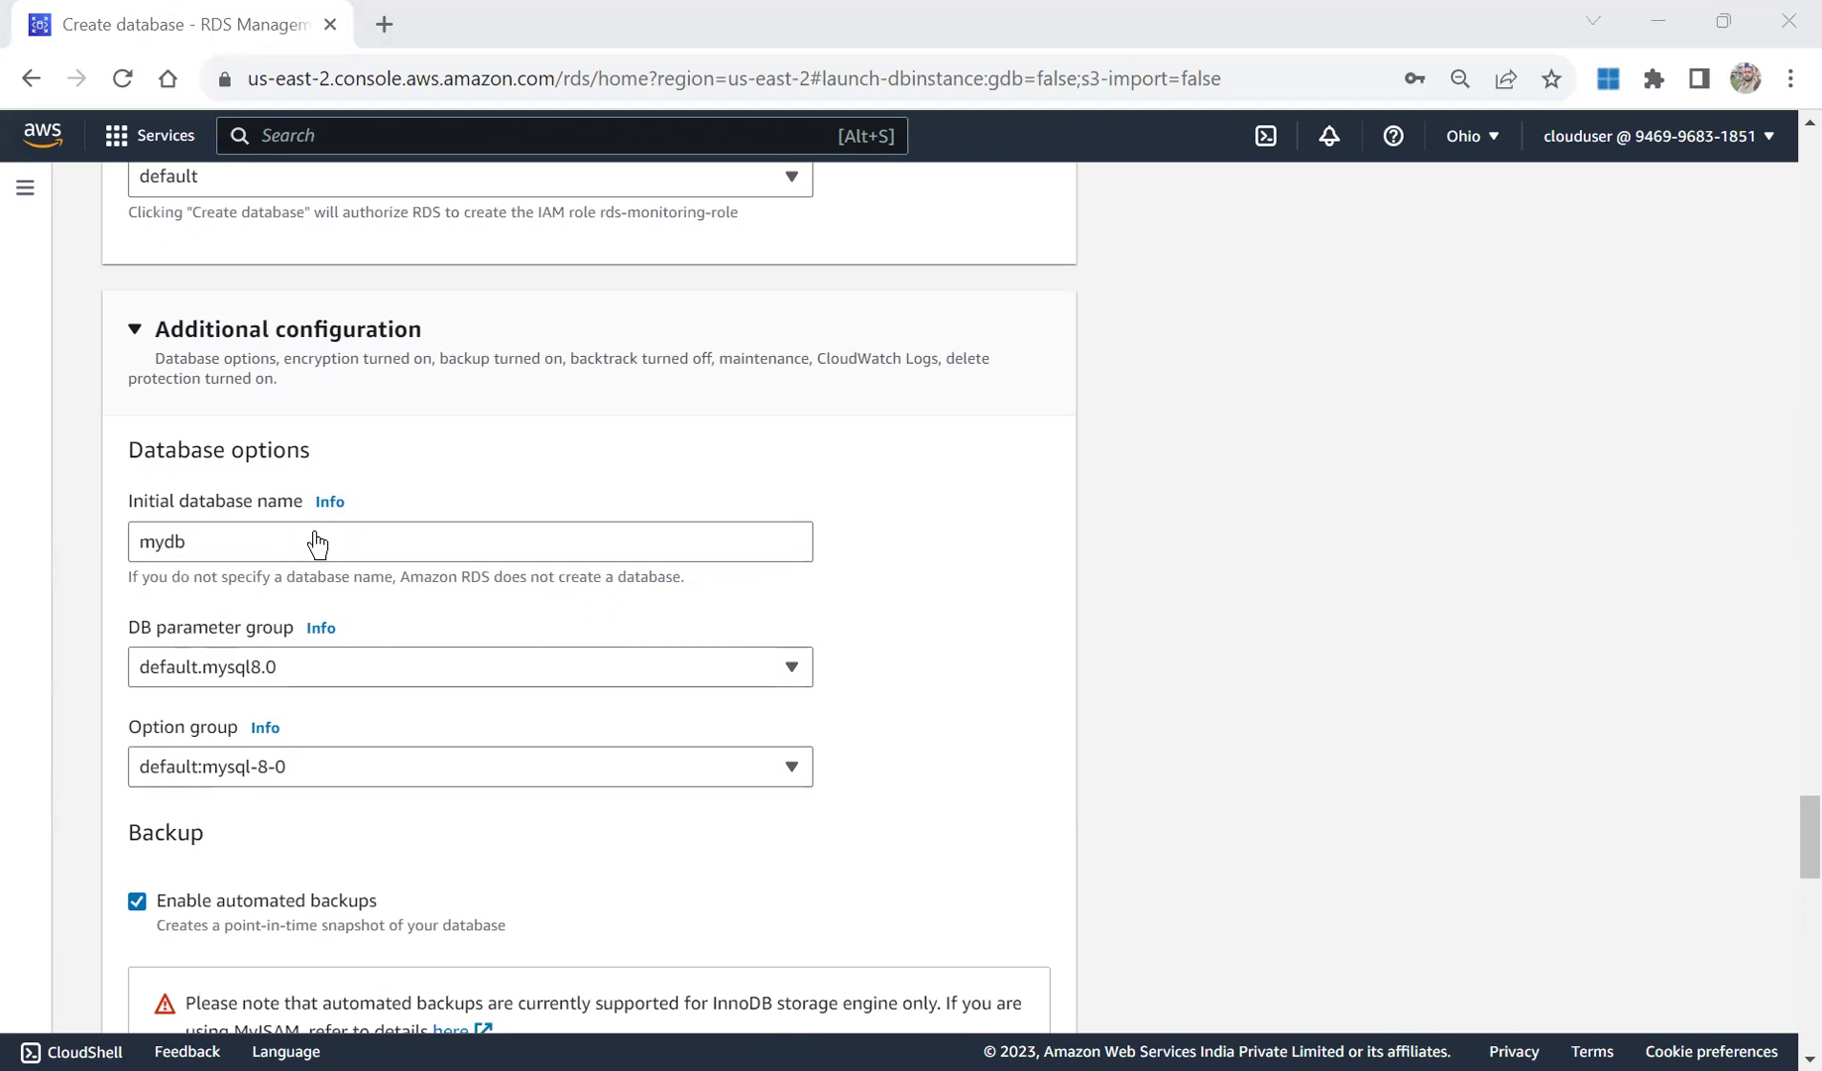
pyautogui.click(317, 543)
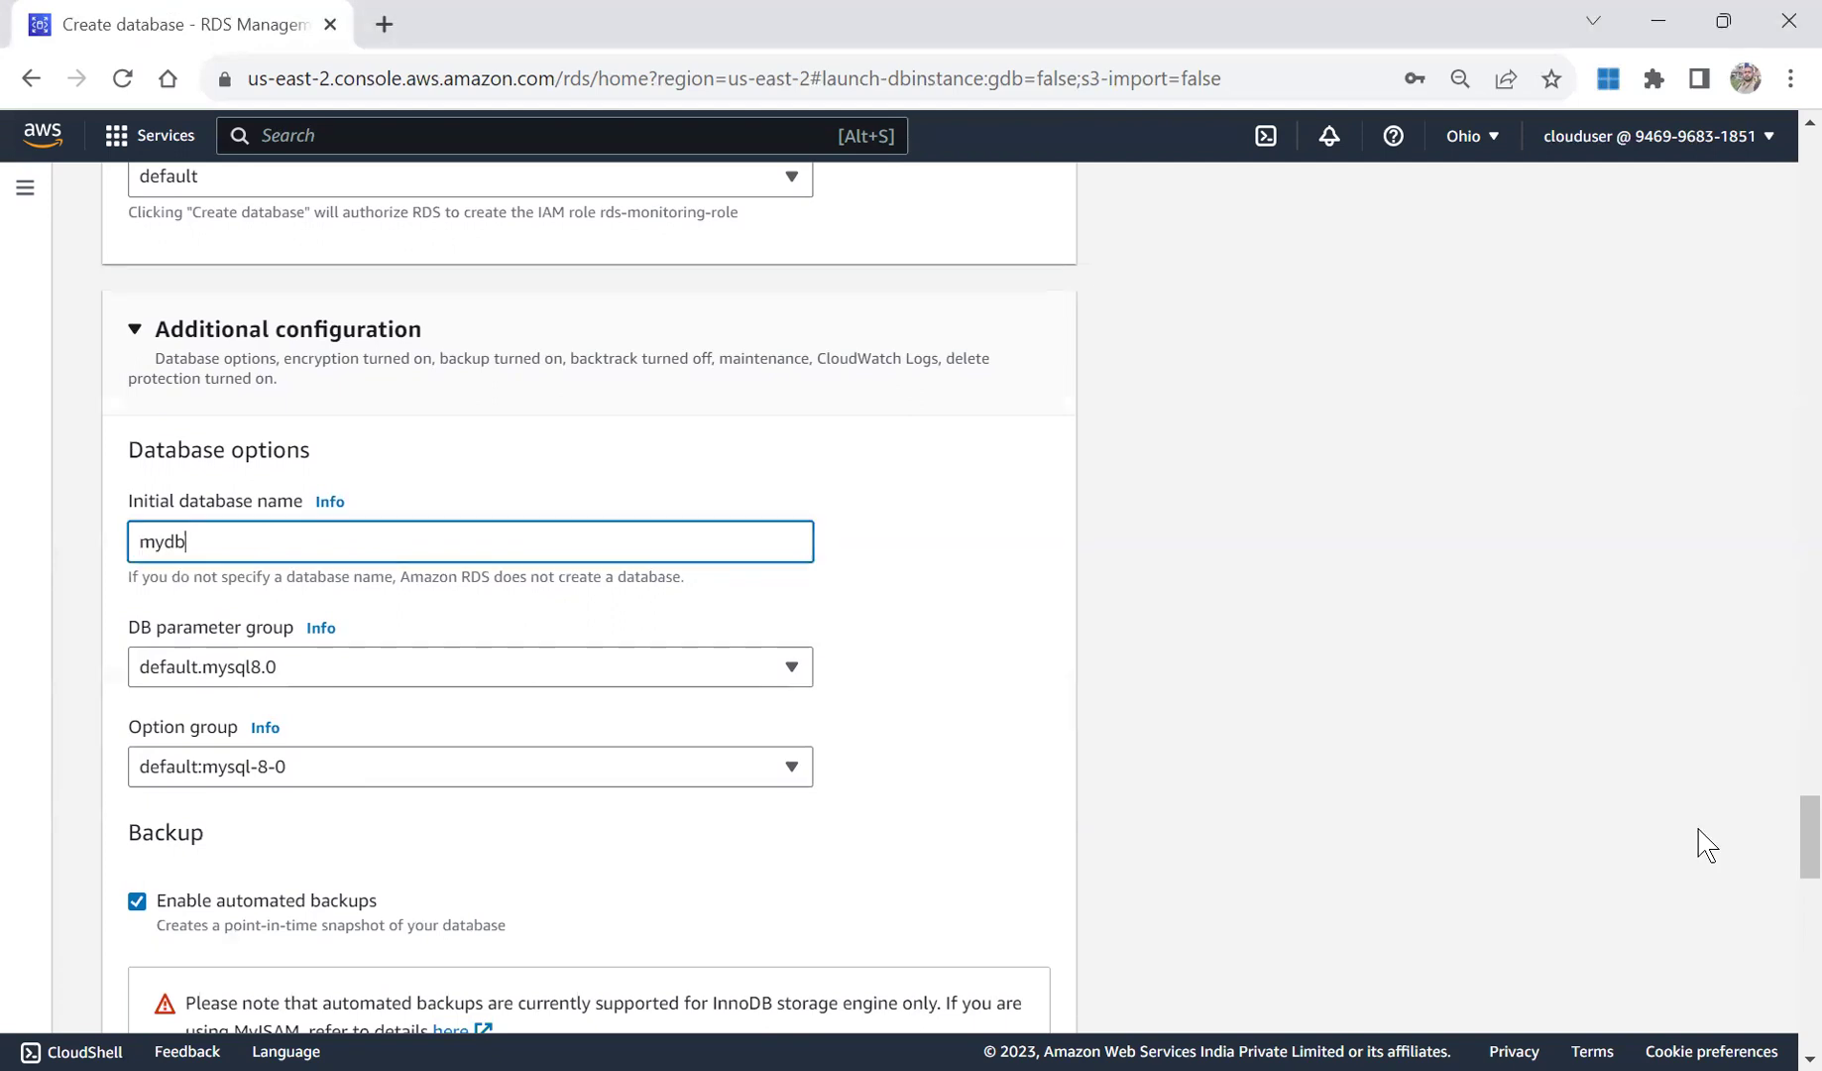
# Turn automated backups off and back on, and set the backup retention period to 1 day.
pyautogui.moveTo(1805, 849); pyautogui.dragTo(1800, 897)
pyautogui.scroll(-1, 1800, 900)
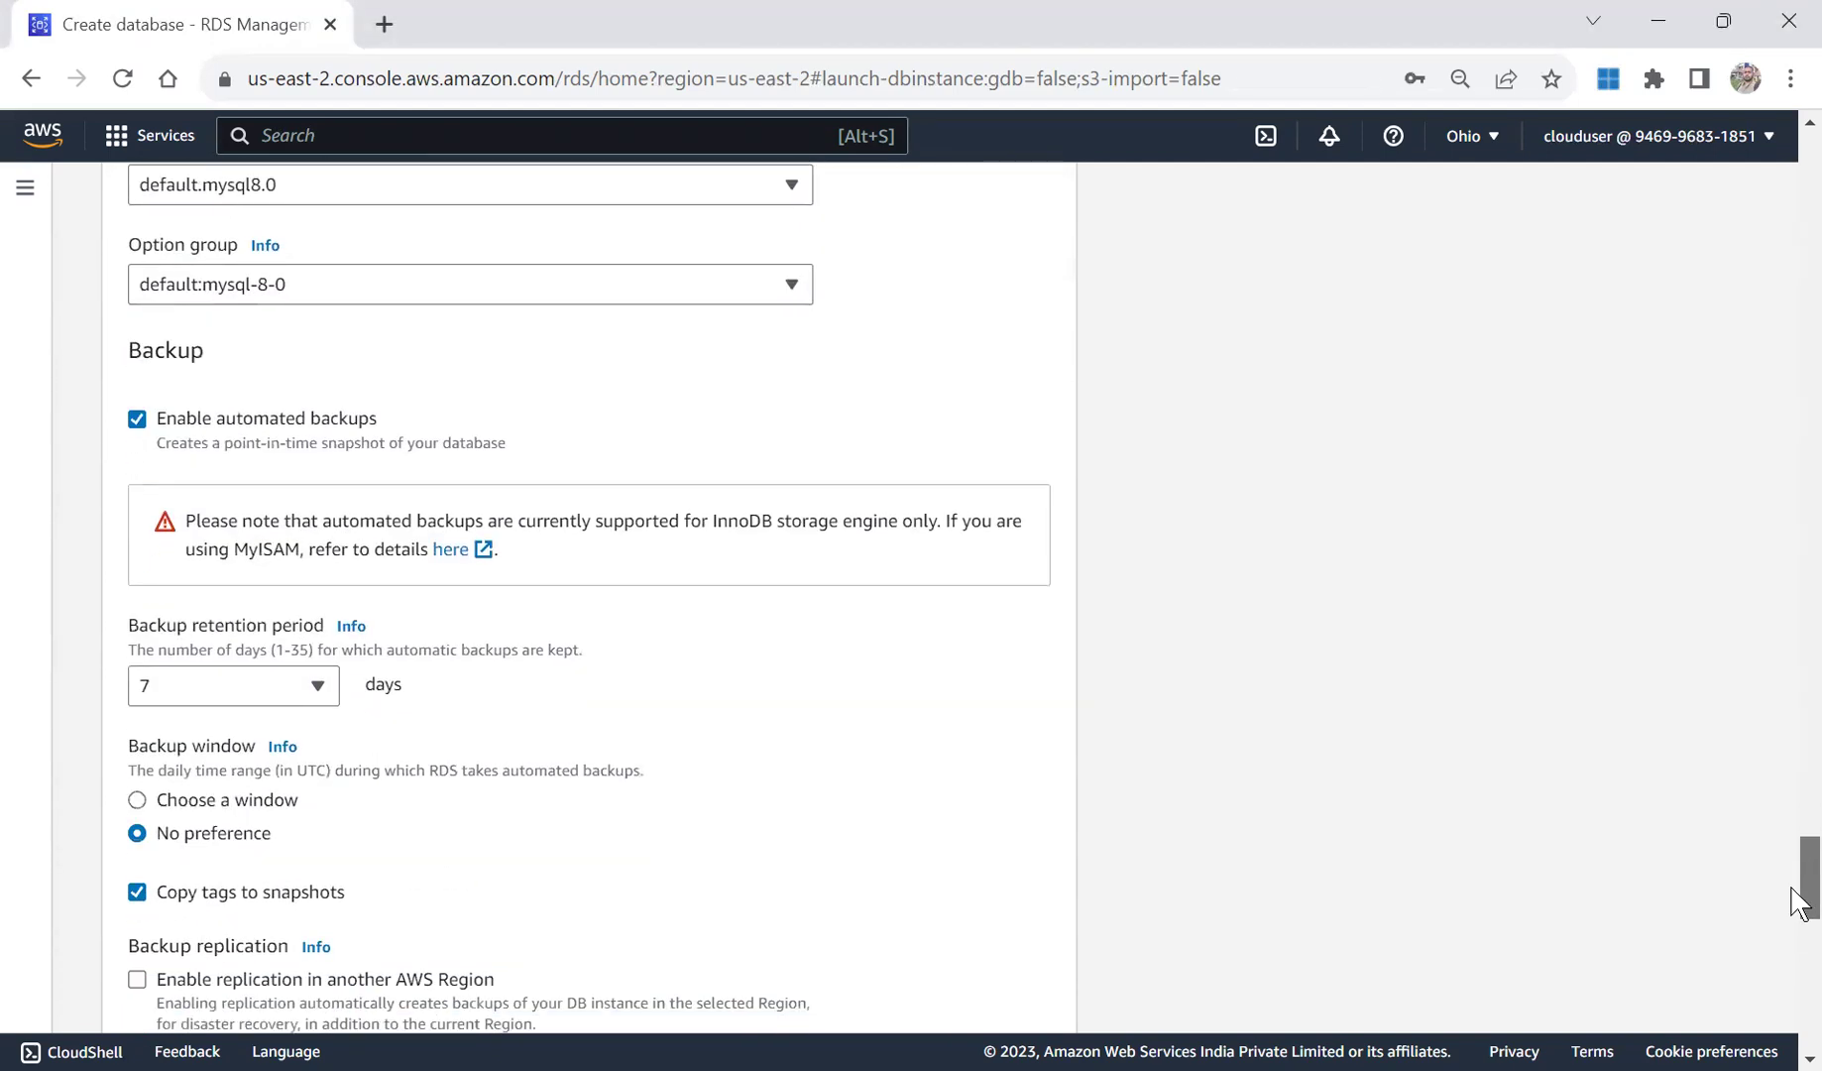
pyautogui.click(138, 419)
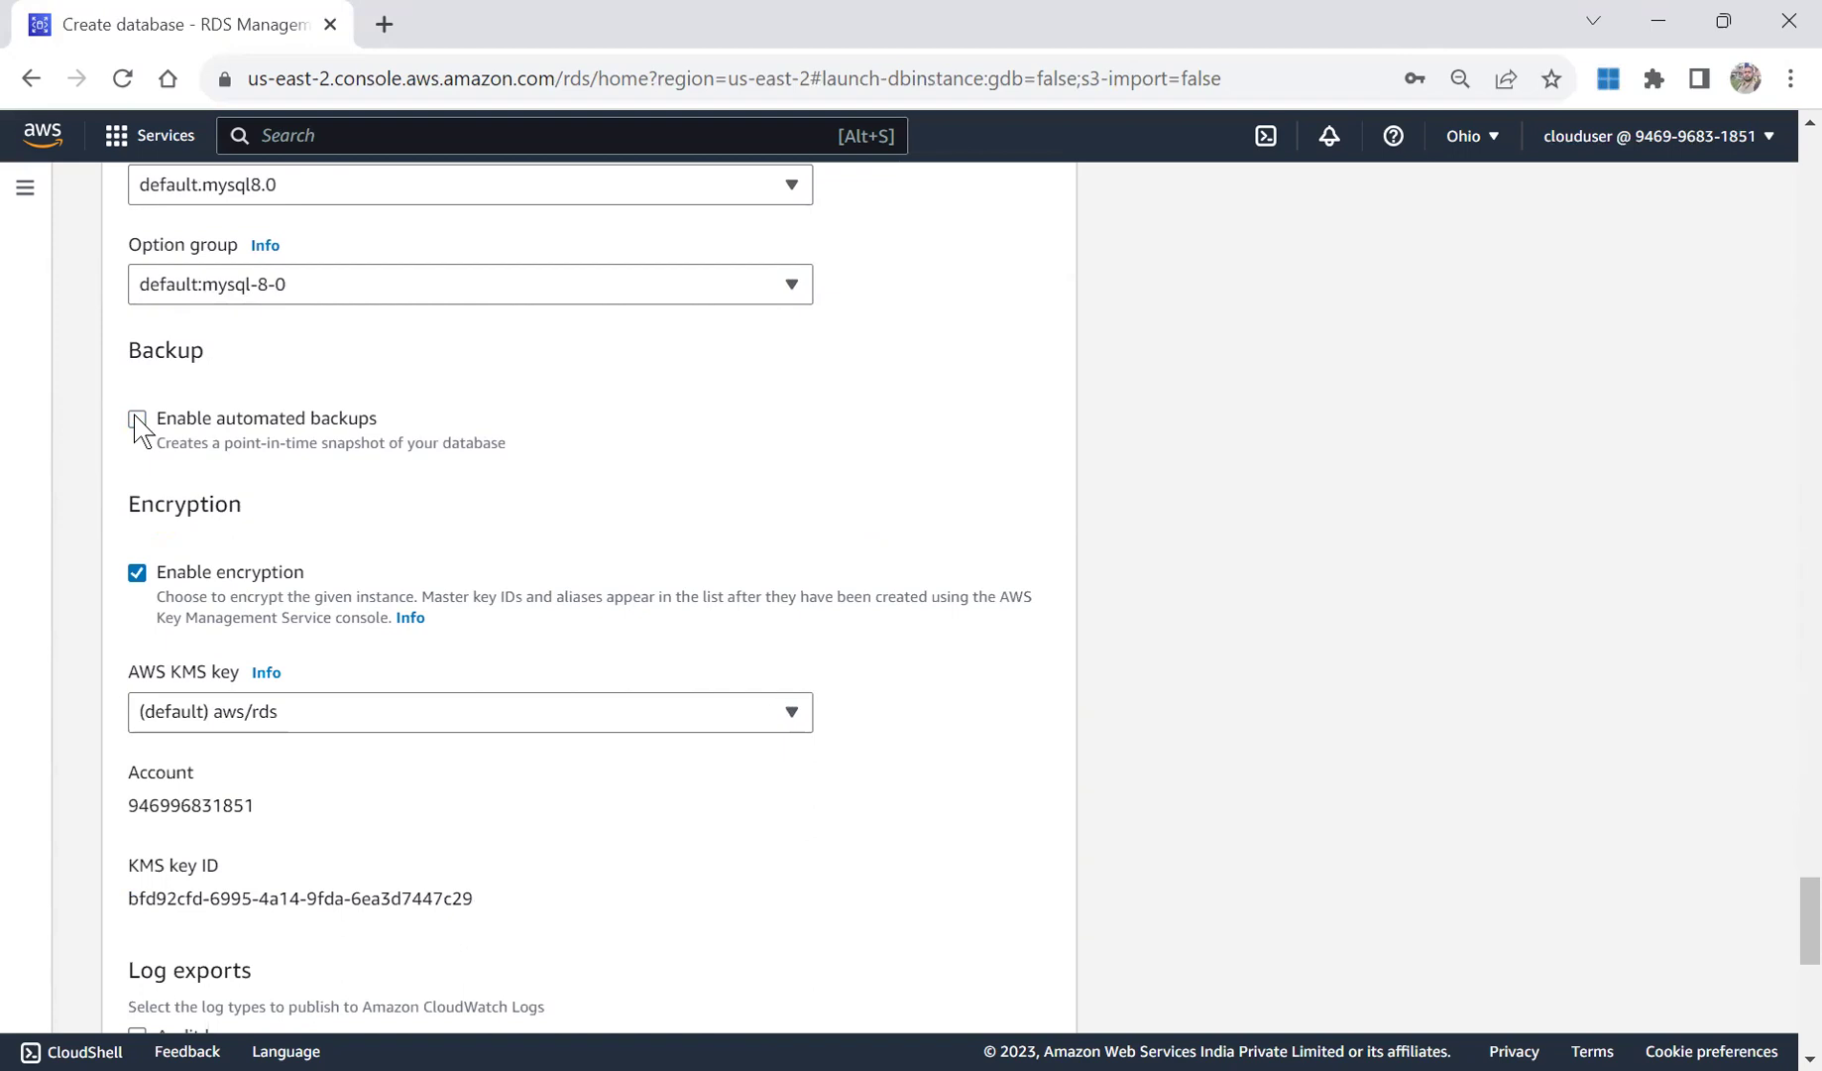
pyautogui.click(138, 420)
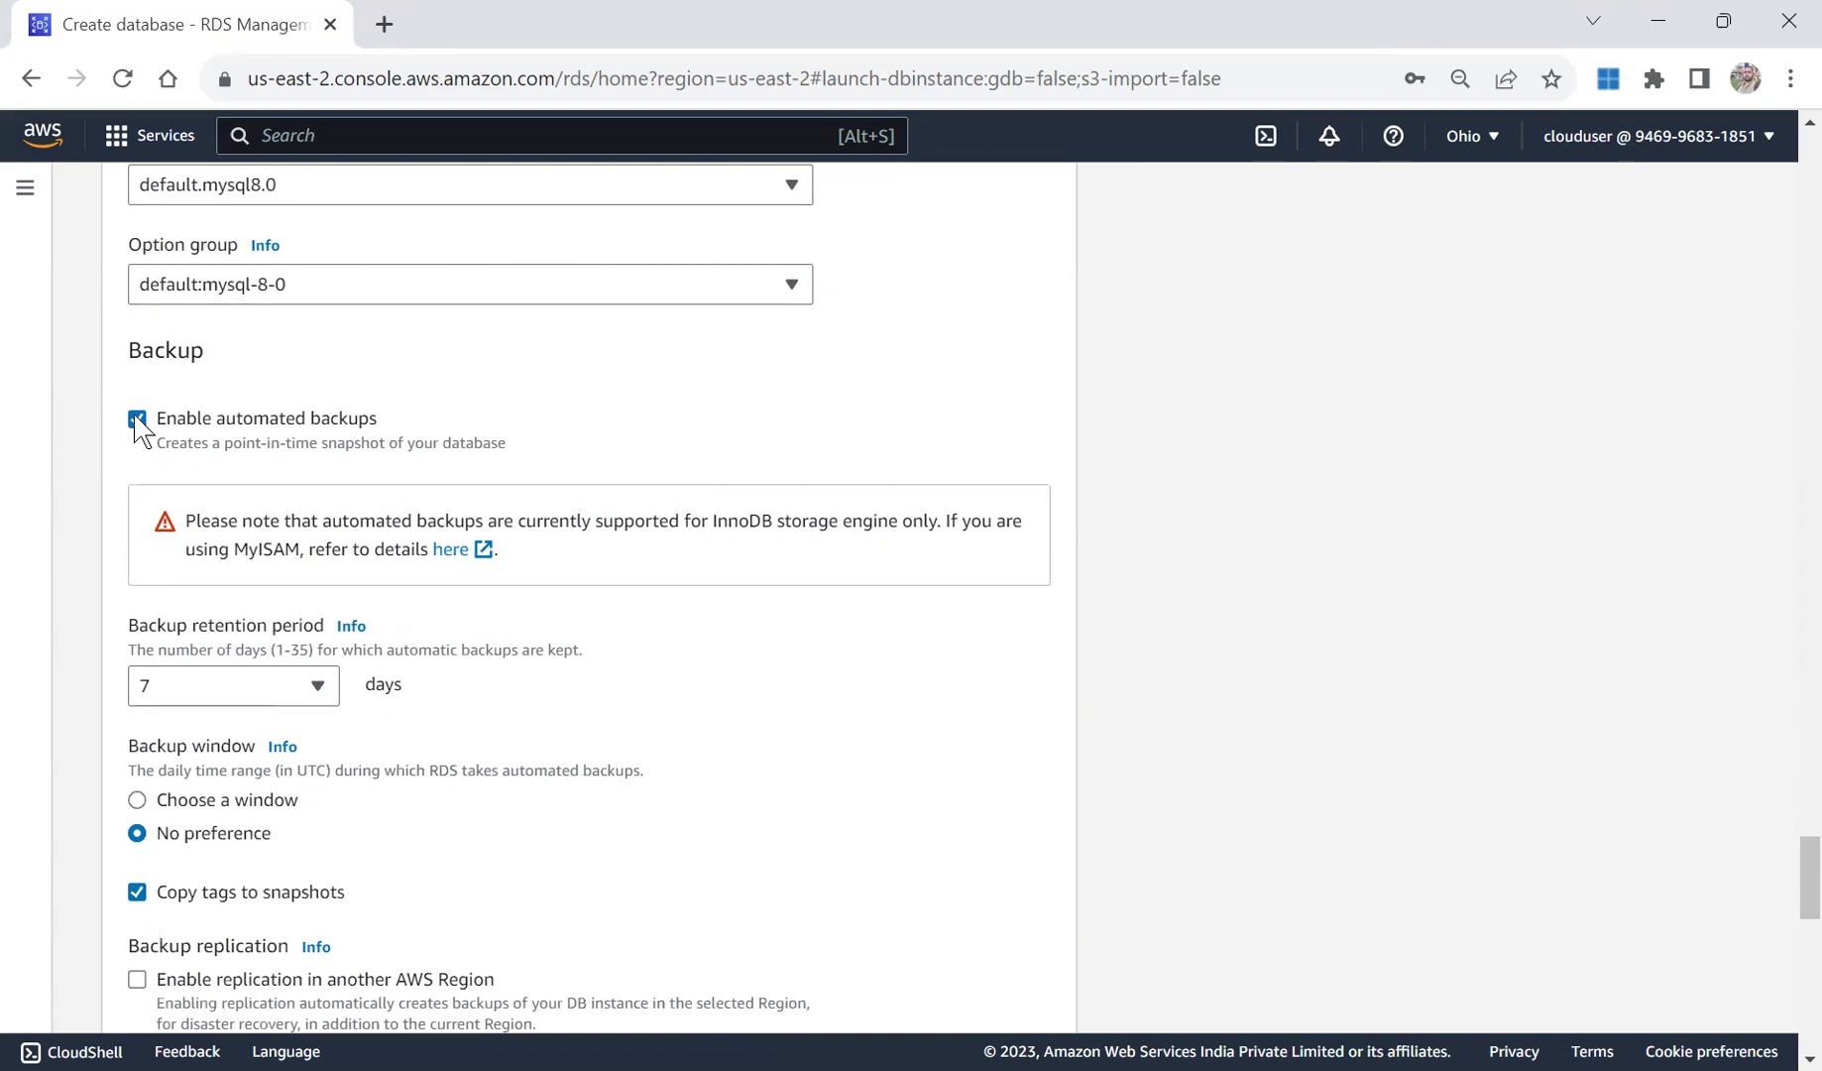
pyautogui.click(269, 687)
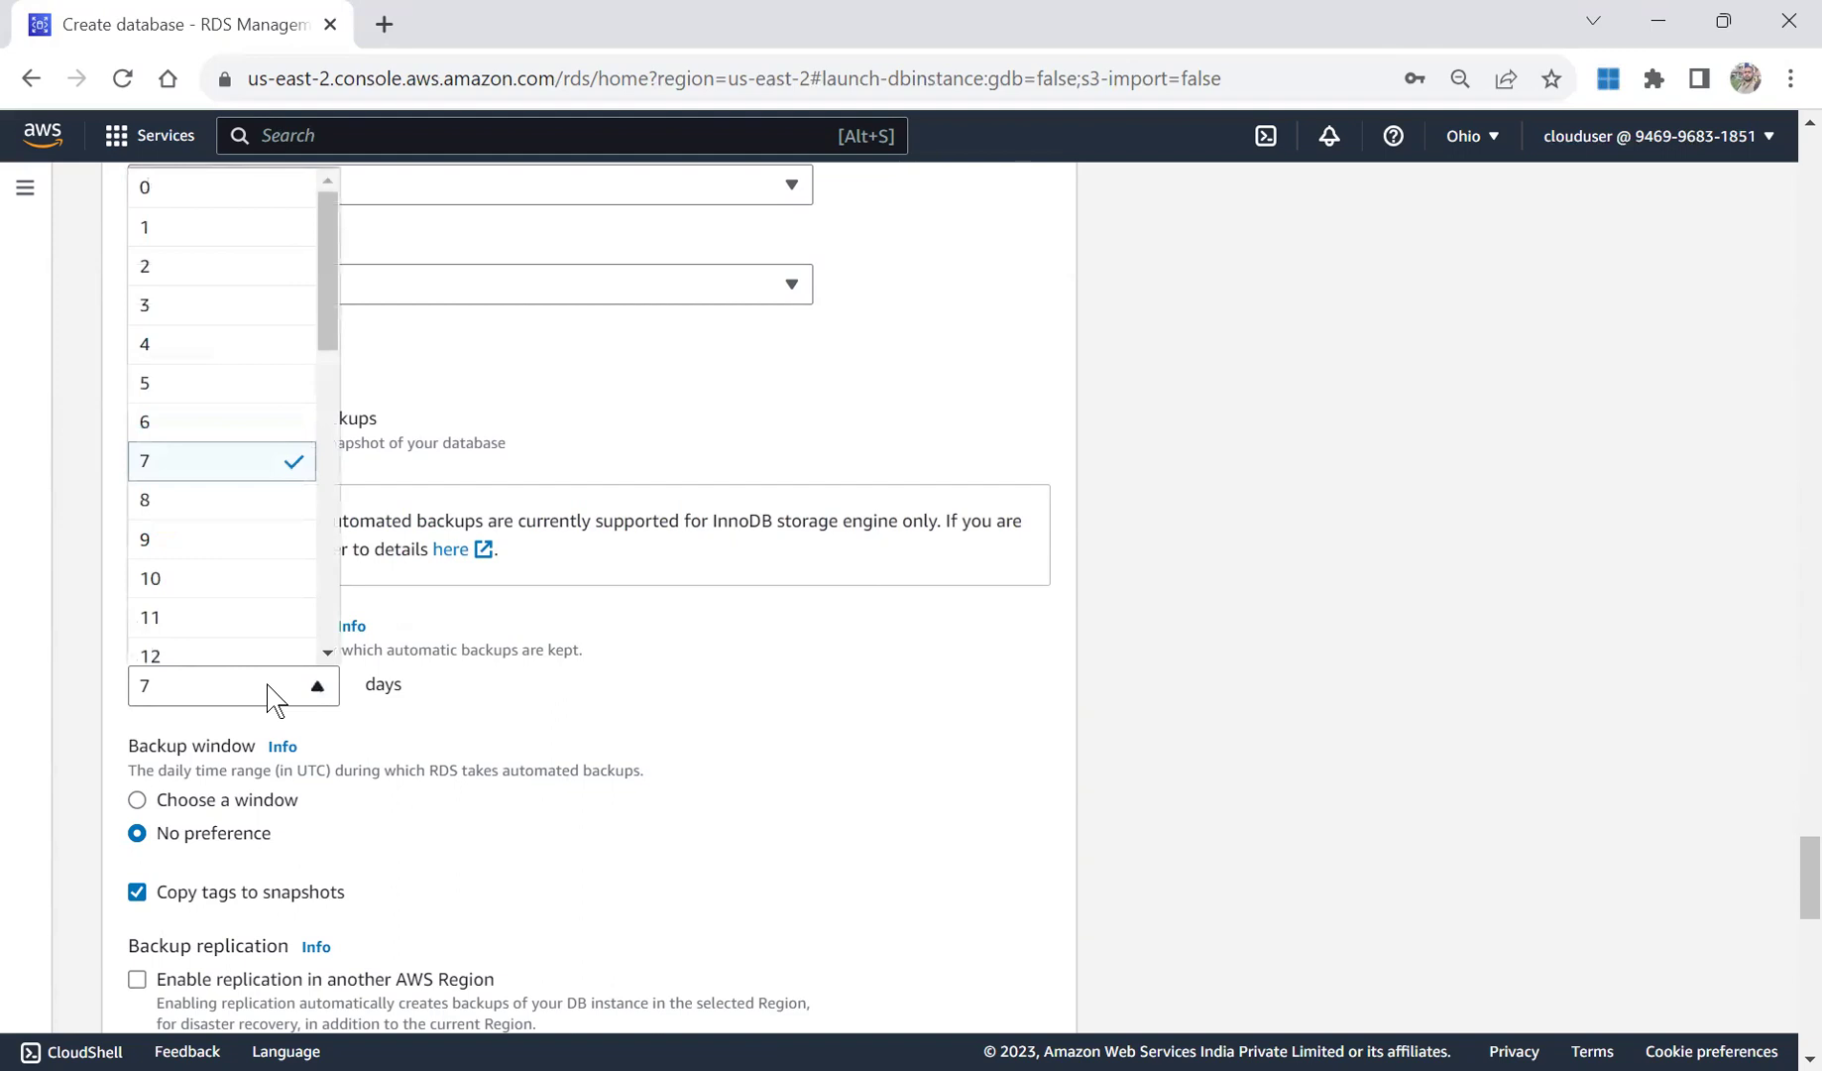
pyautogui.click(212, 242)
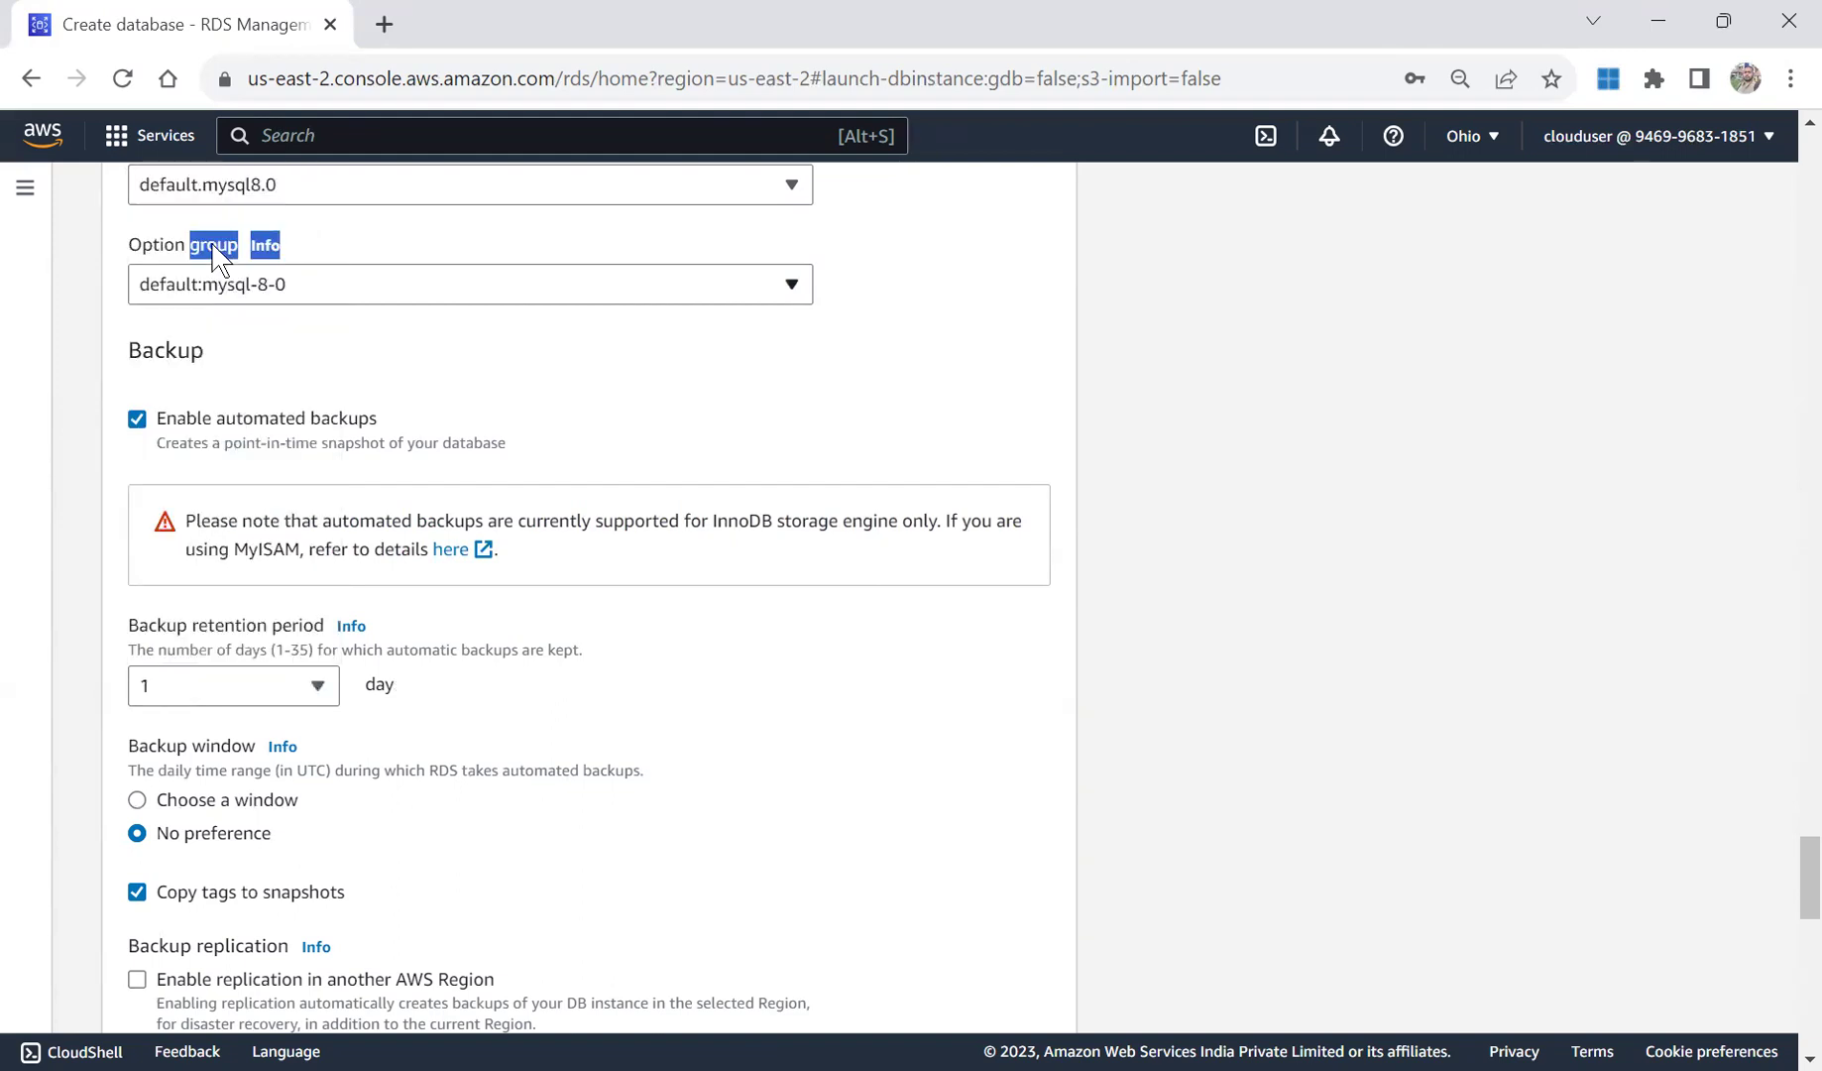
# Look over the backup window, backup replication, encryption, log export and maintenance settings.
pyautogui.moveTo(1800, 866); pyautogui.dragTo(1800, 883)
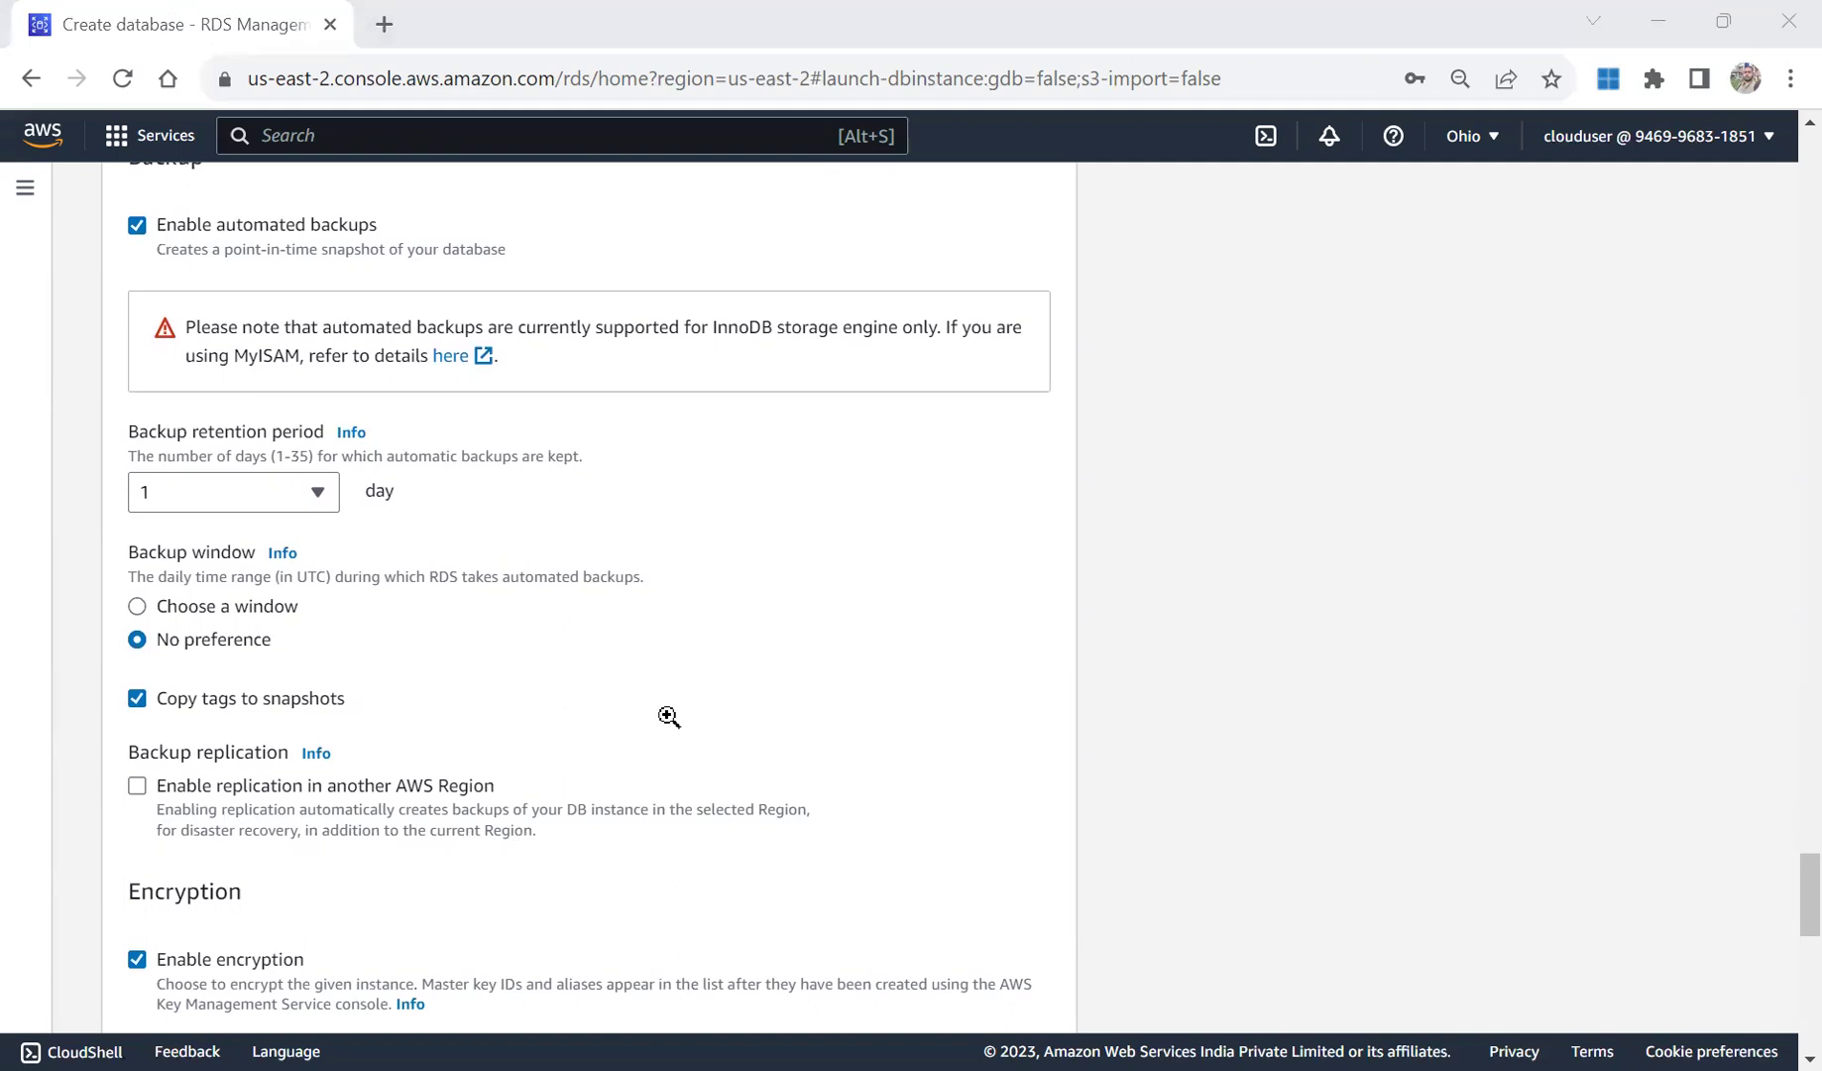
pyautogui.click(1809, 922)
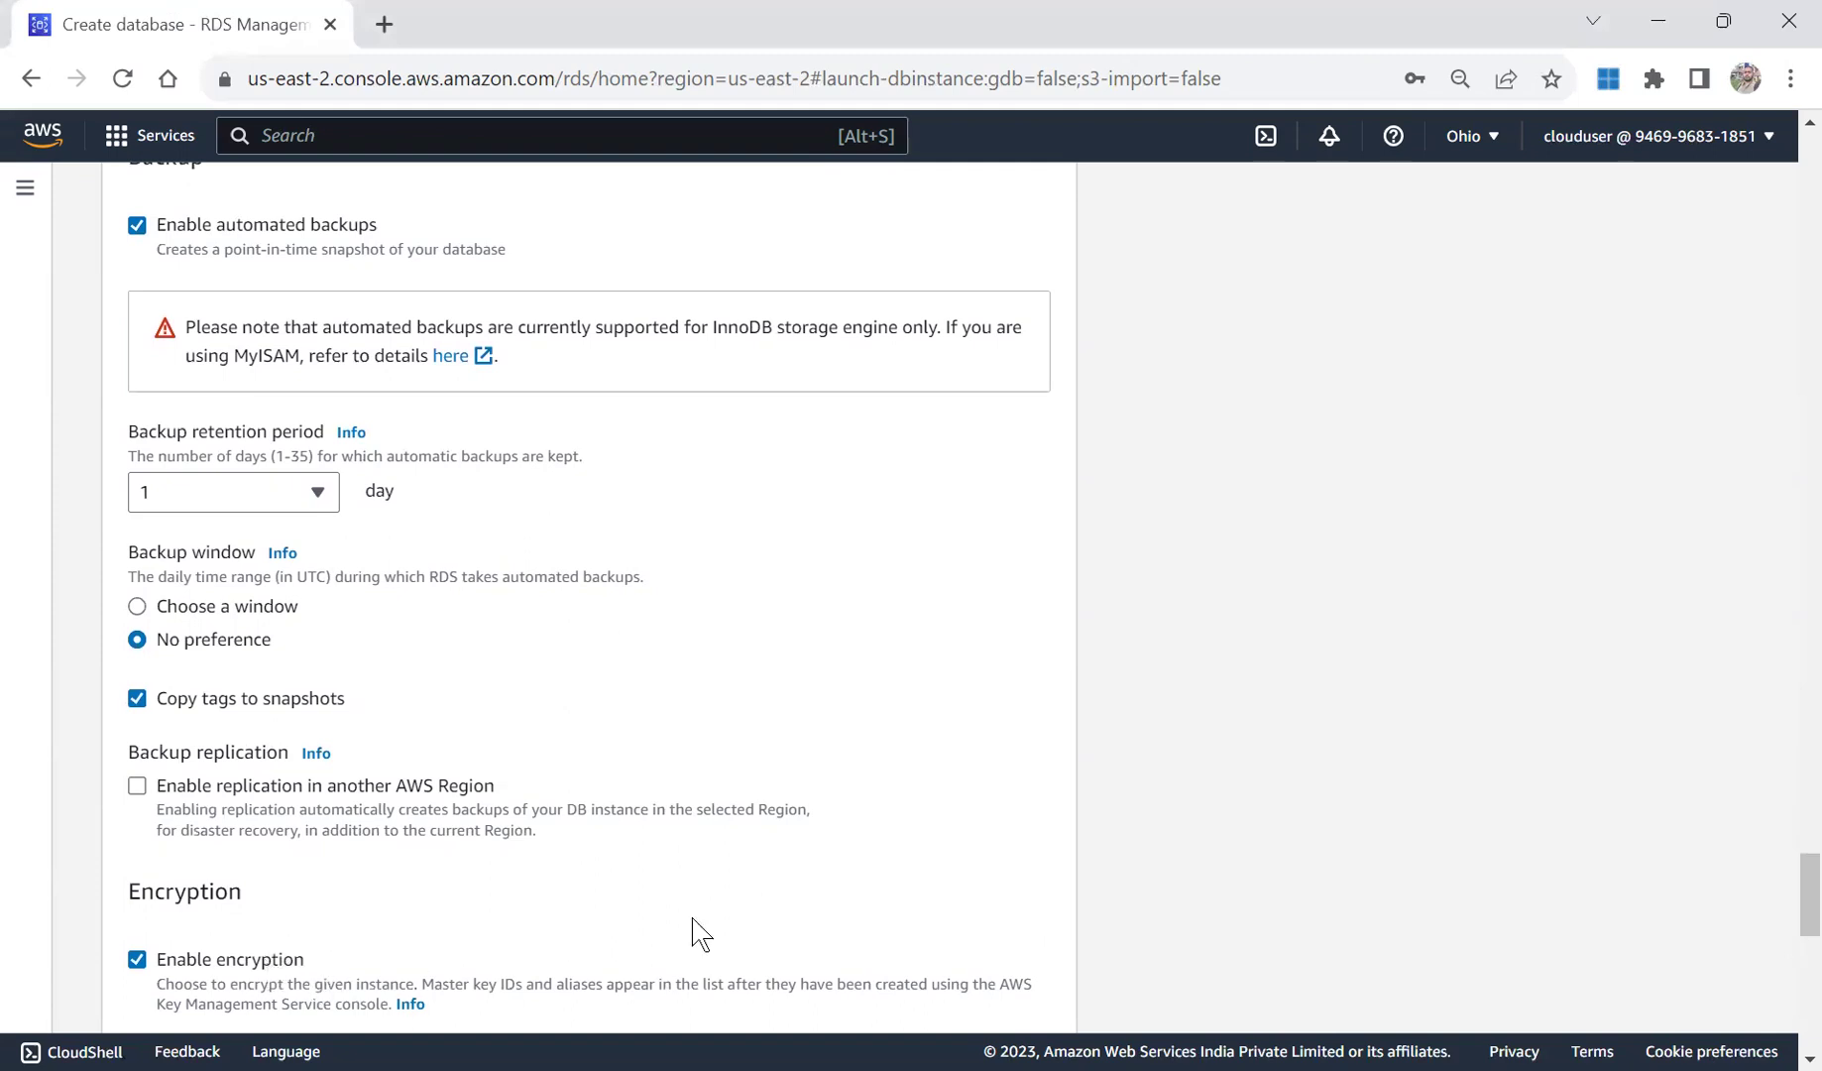
pyautogui.moveTo(1806, 887); pyautogui.dragTo(1793, 920)
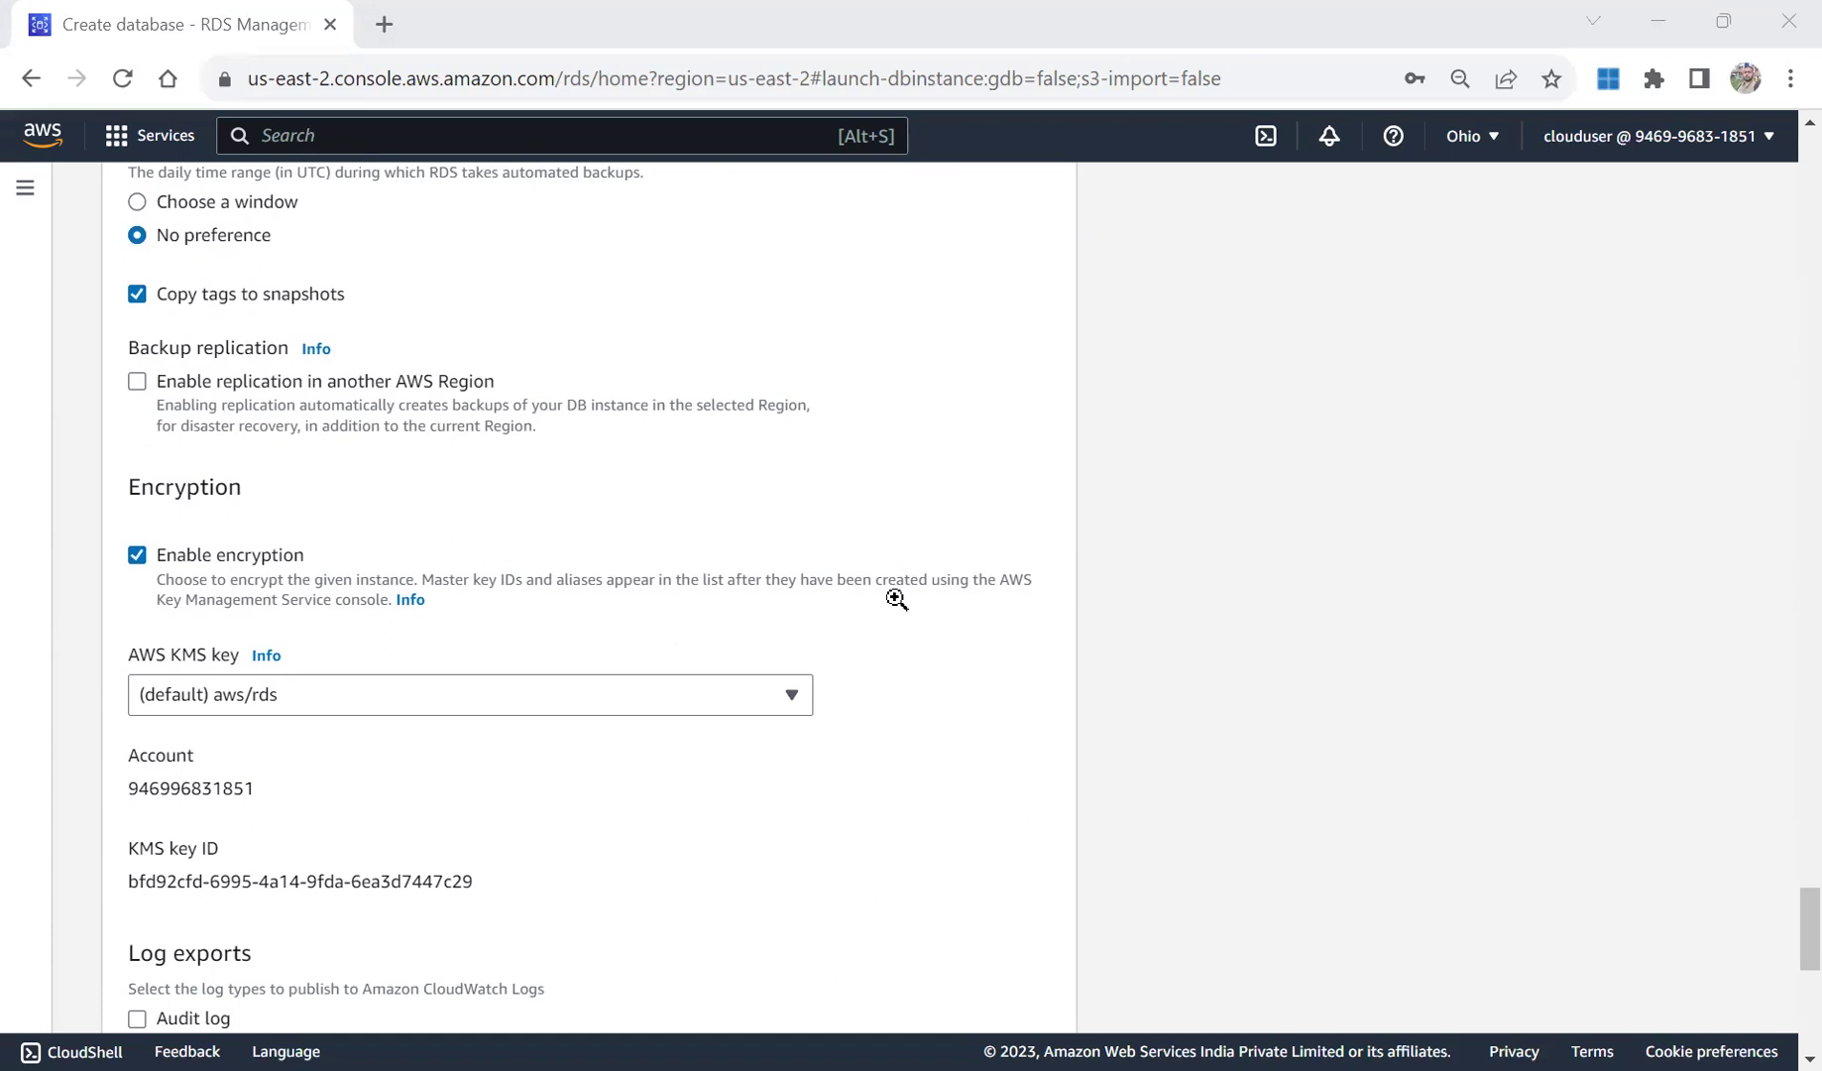
pyautogui.moveTo(1799, 957); pyautogui.dragTo(1800, 996)
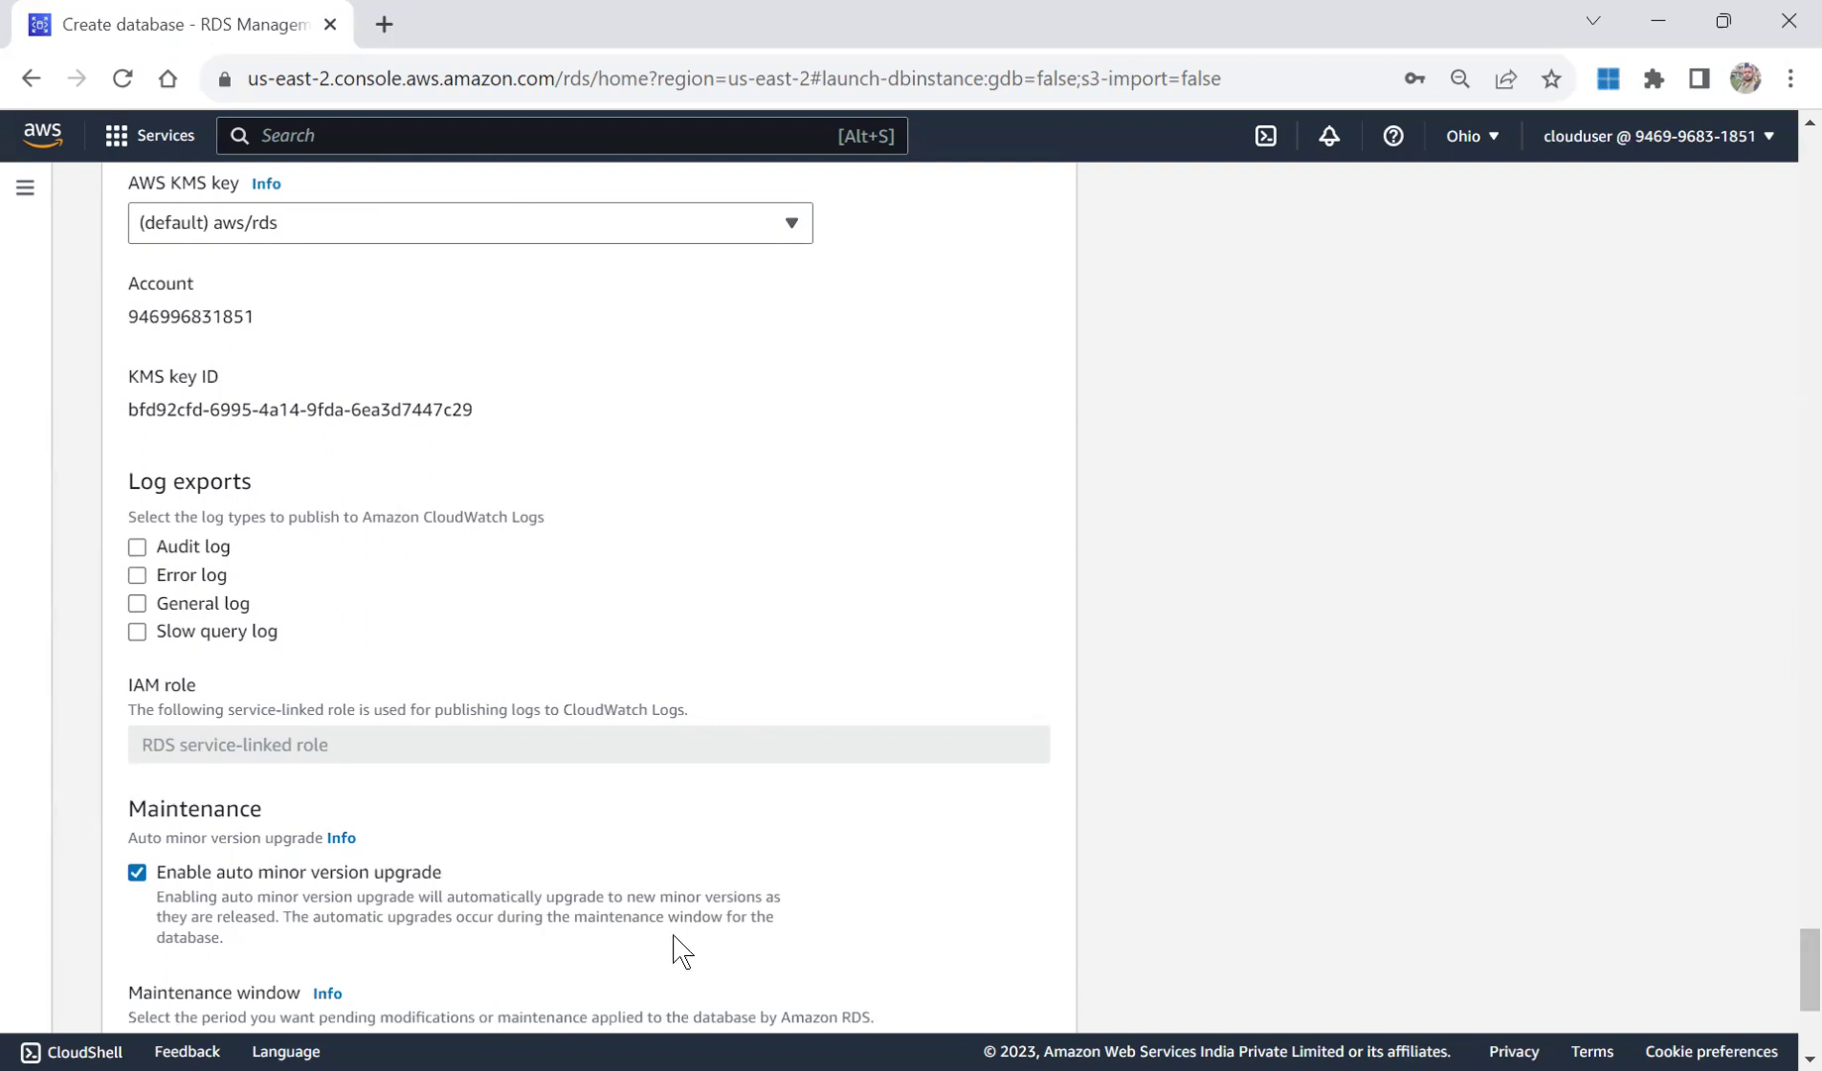
# Enable publishing of the audit, error, general and slow query logs to CloudWatch Logs.
pyautogui.click(137, 547)
pyautogui.click(138, 577)
pyautogui.click(138, 604)
pyautogui.click(139, 632)
pyautogui.hotkey('ctrl', '1')
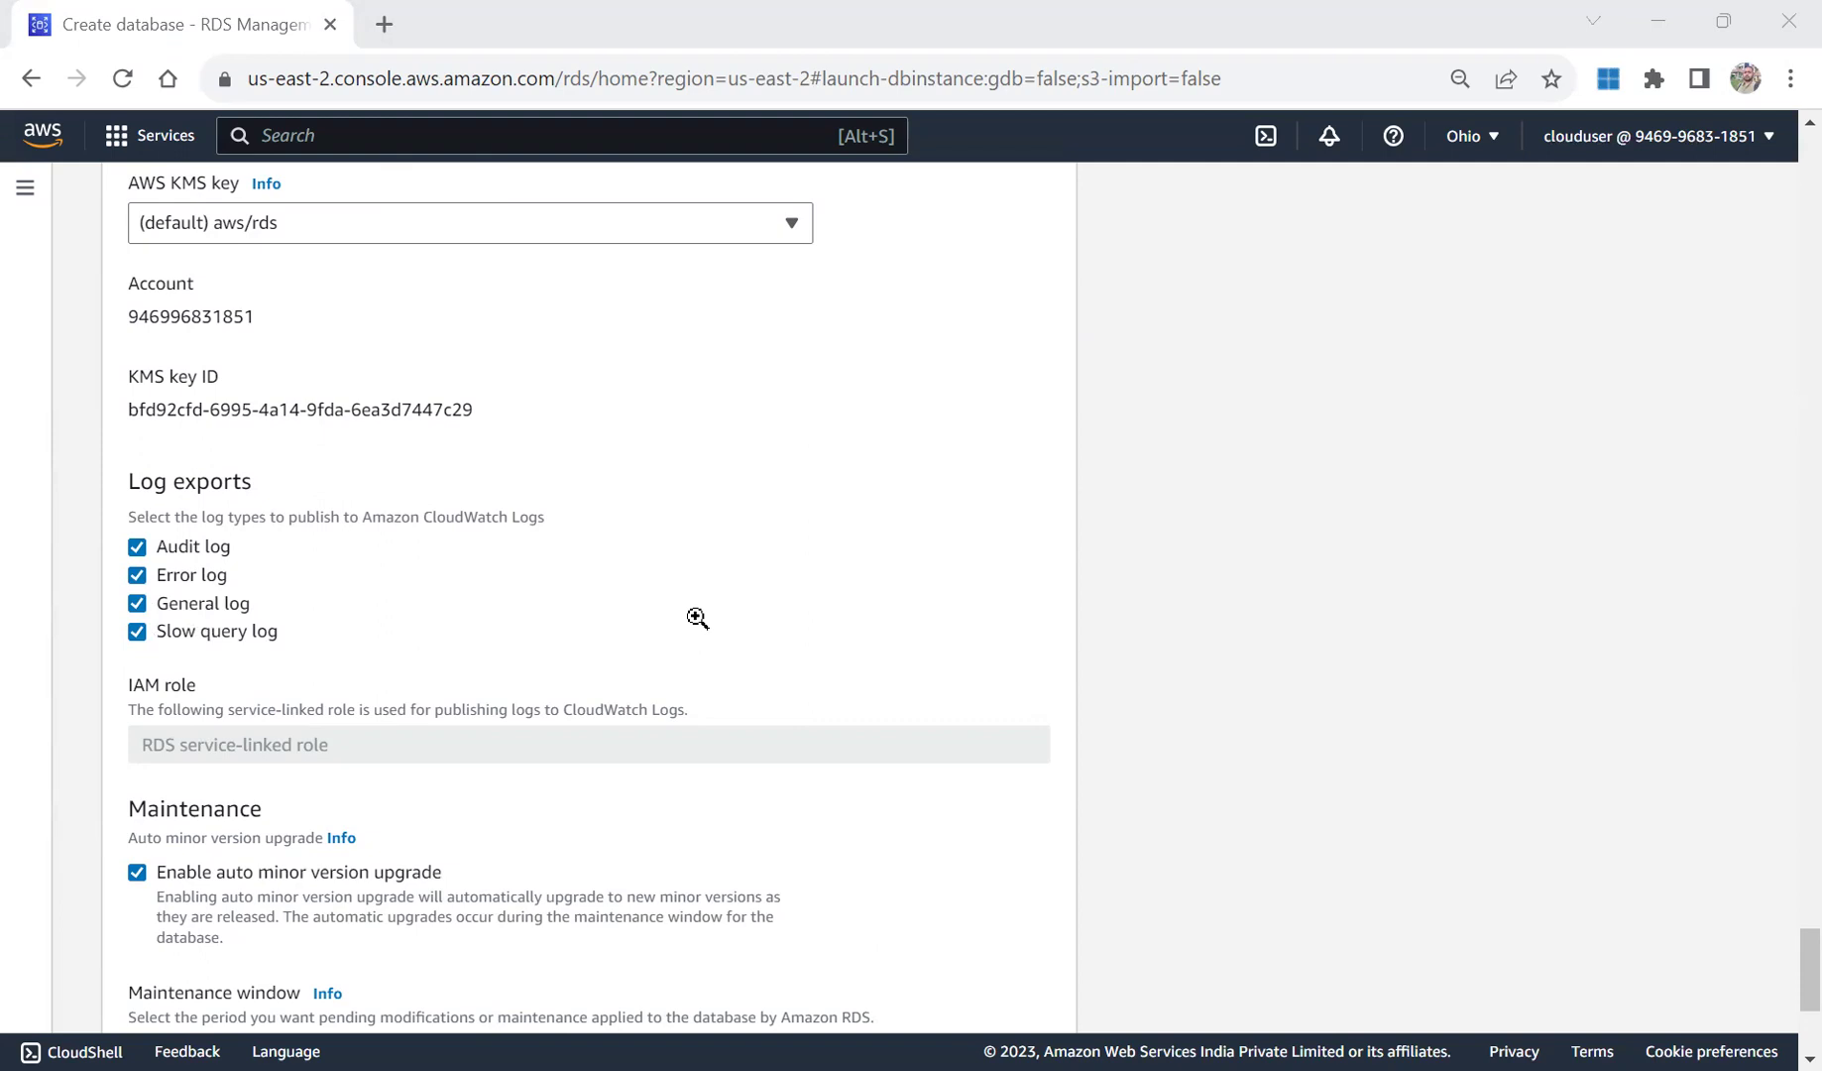
pyautogui.press('Escape')
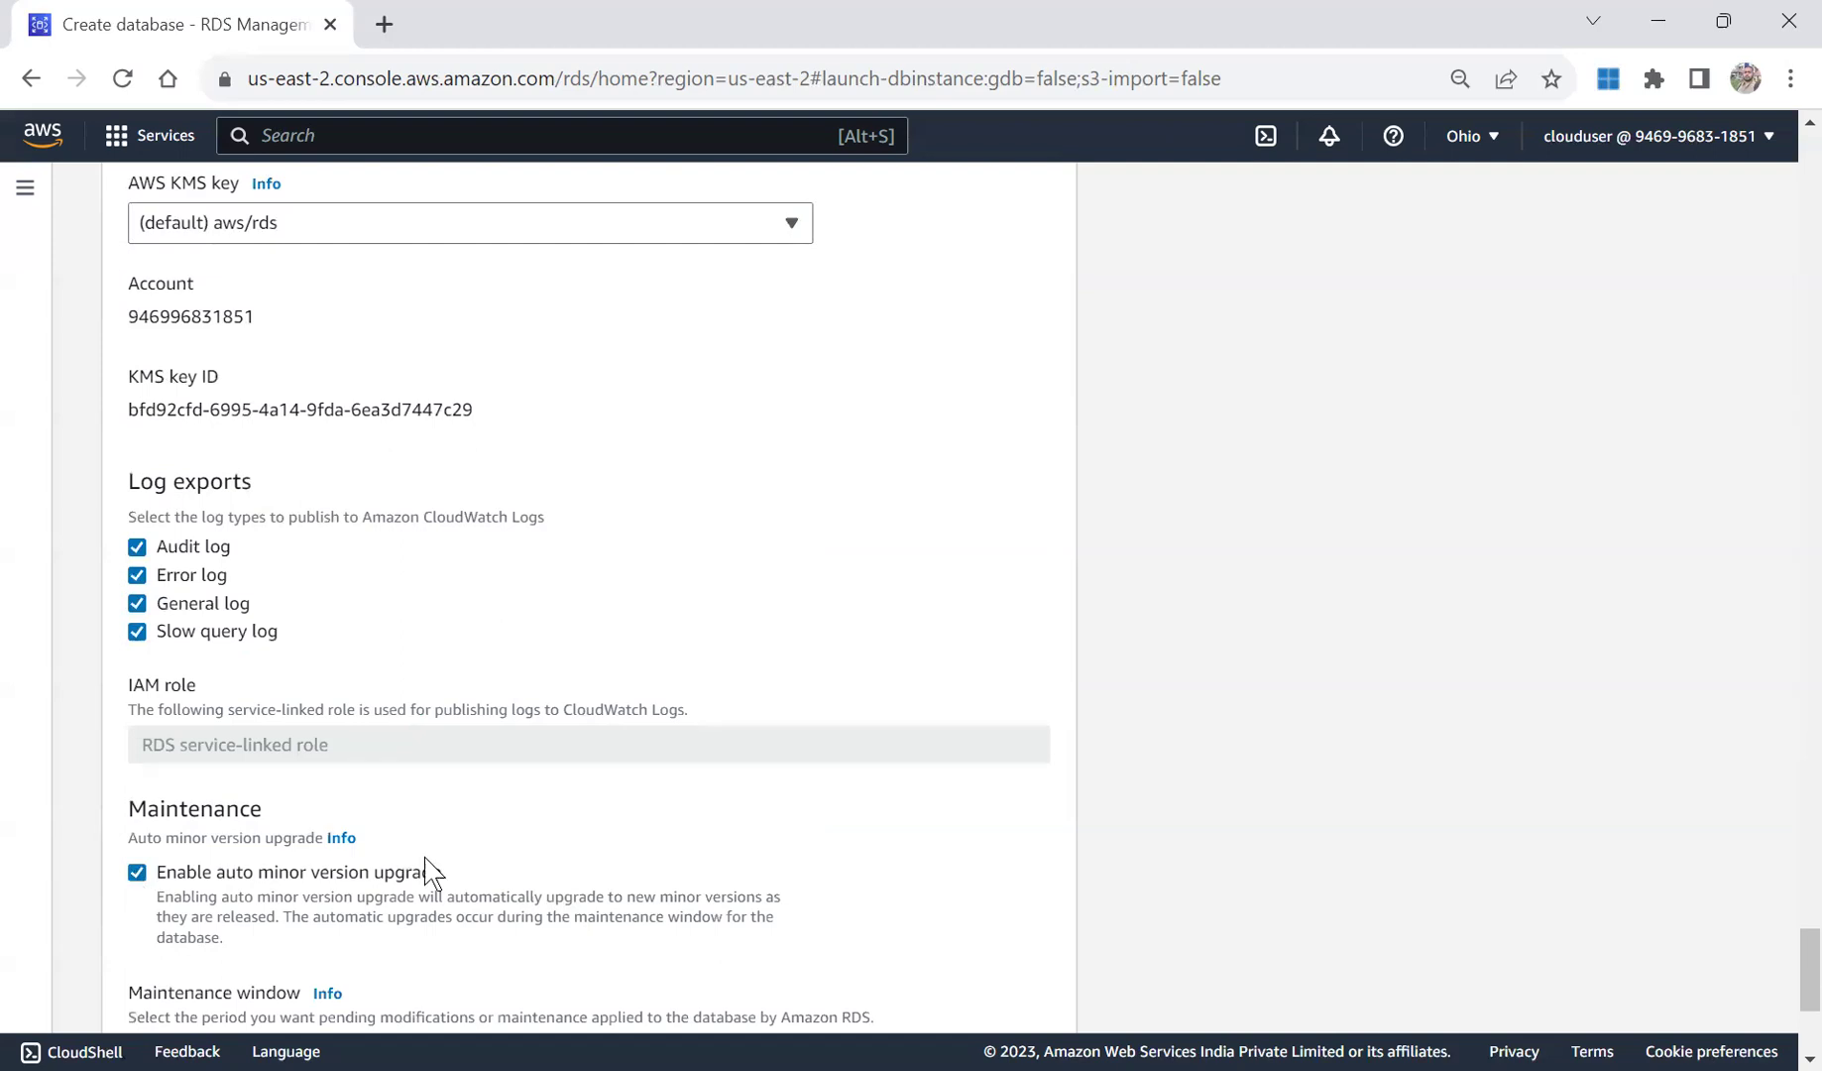
# Turn off deletion protection and create the dbatmysql database, dismissing the suggested add-ons.
pyautogui.moveTo(1793, 940); pyautogui.dragTo(1793, 980)
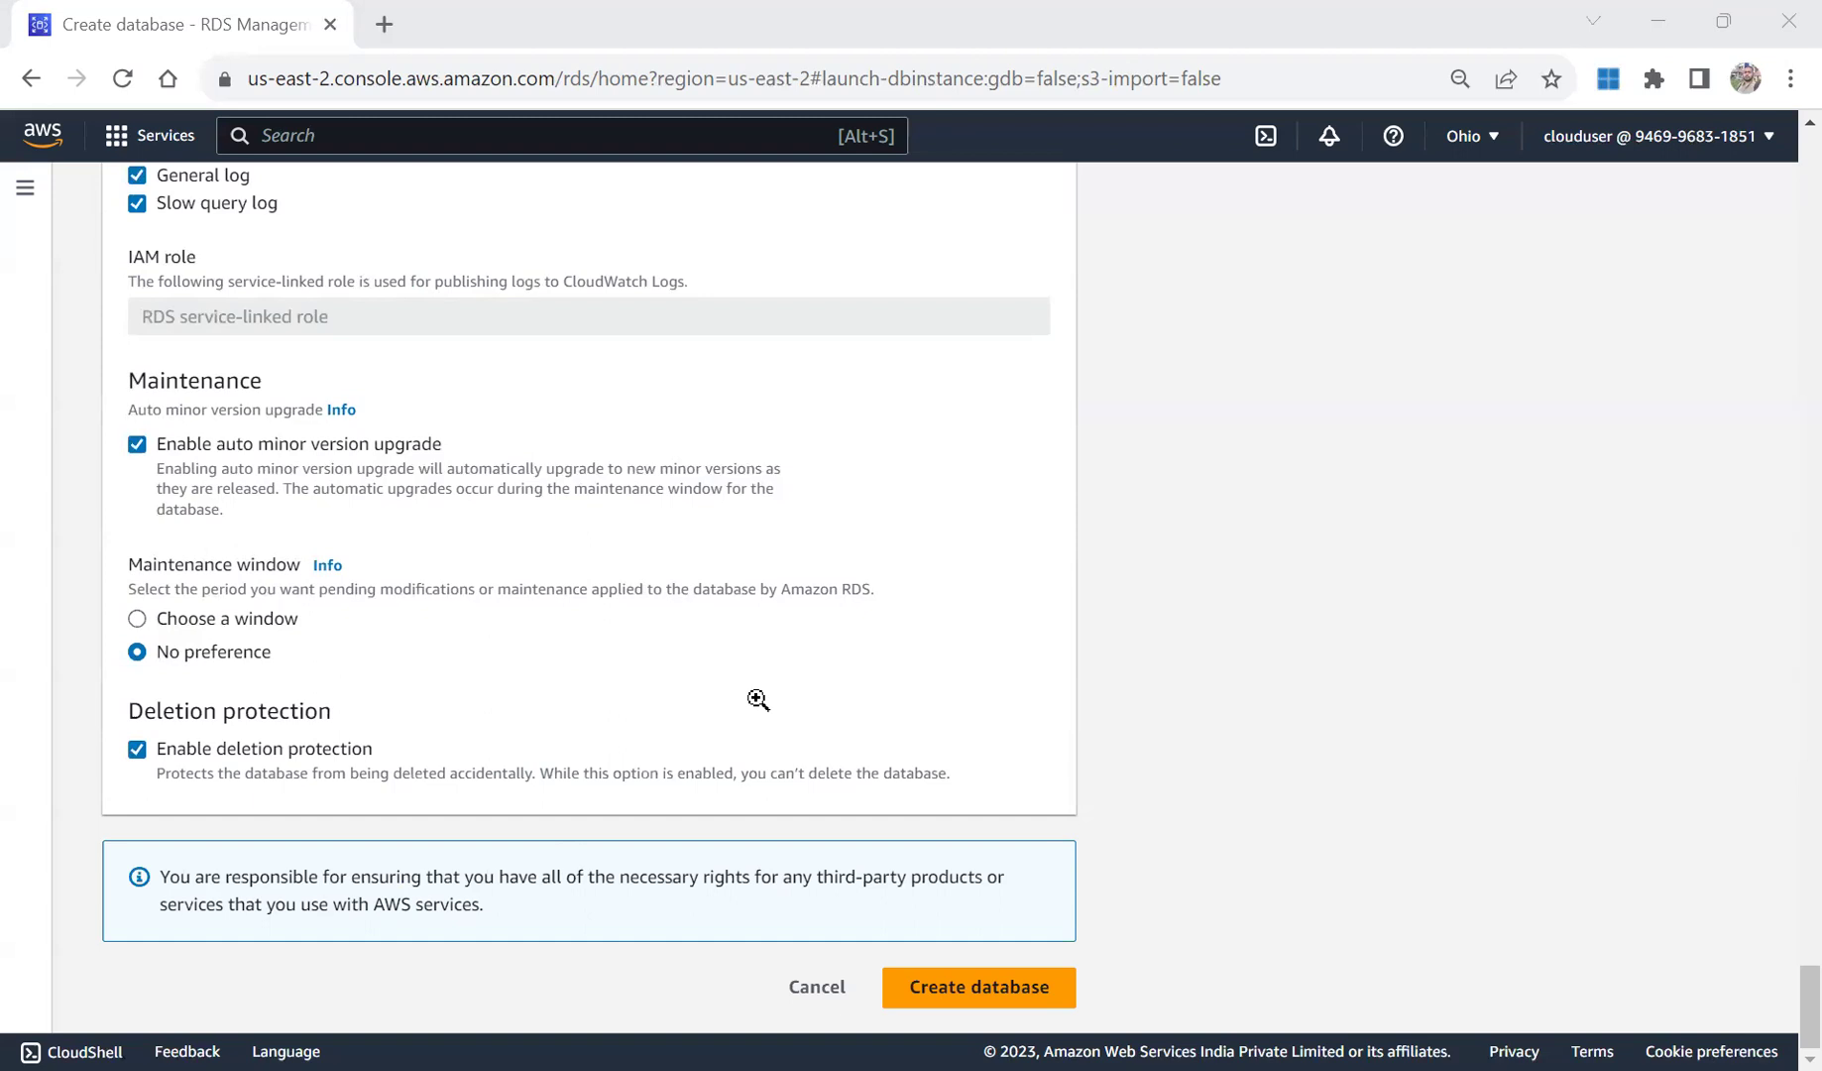
pyautogui.click(1793, 1019)
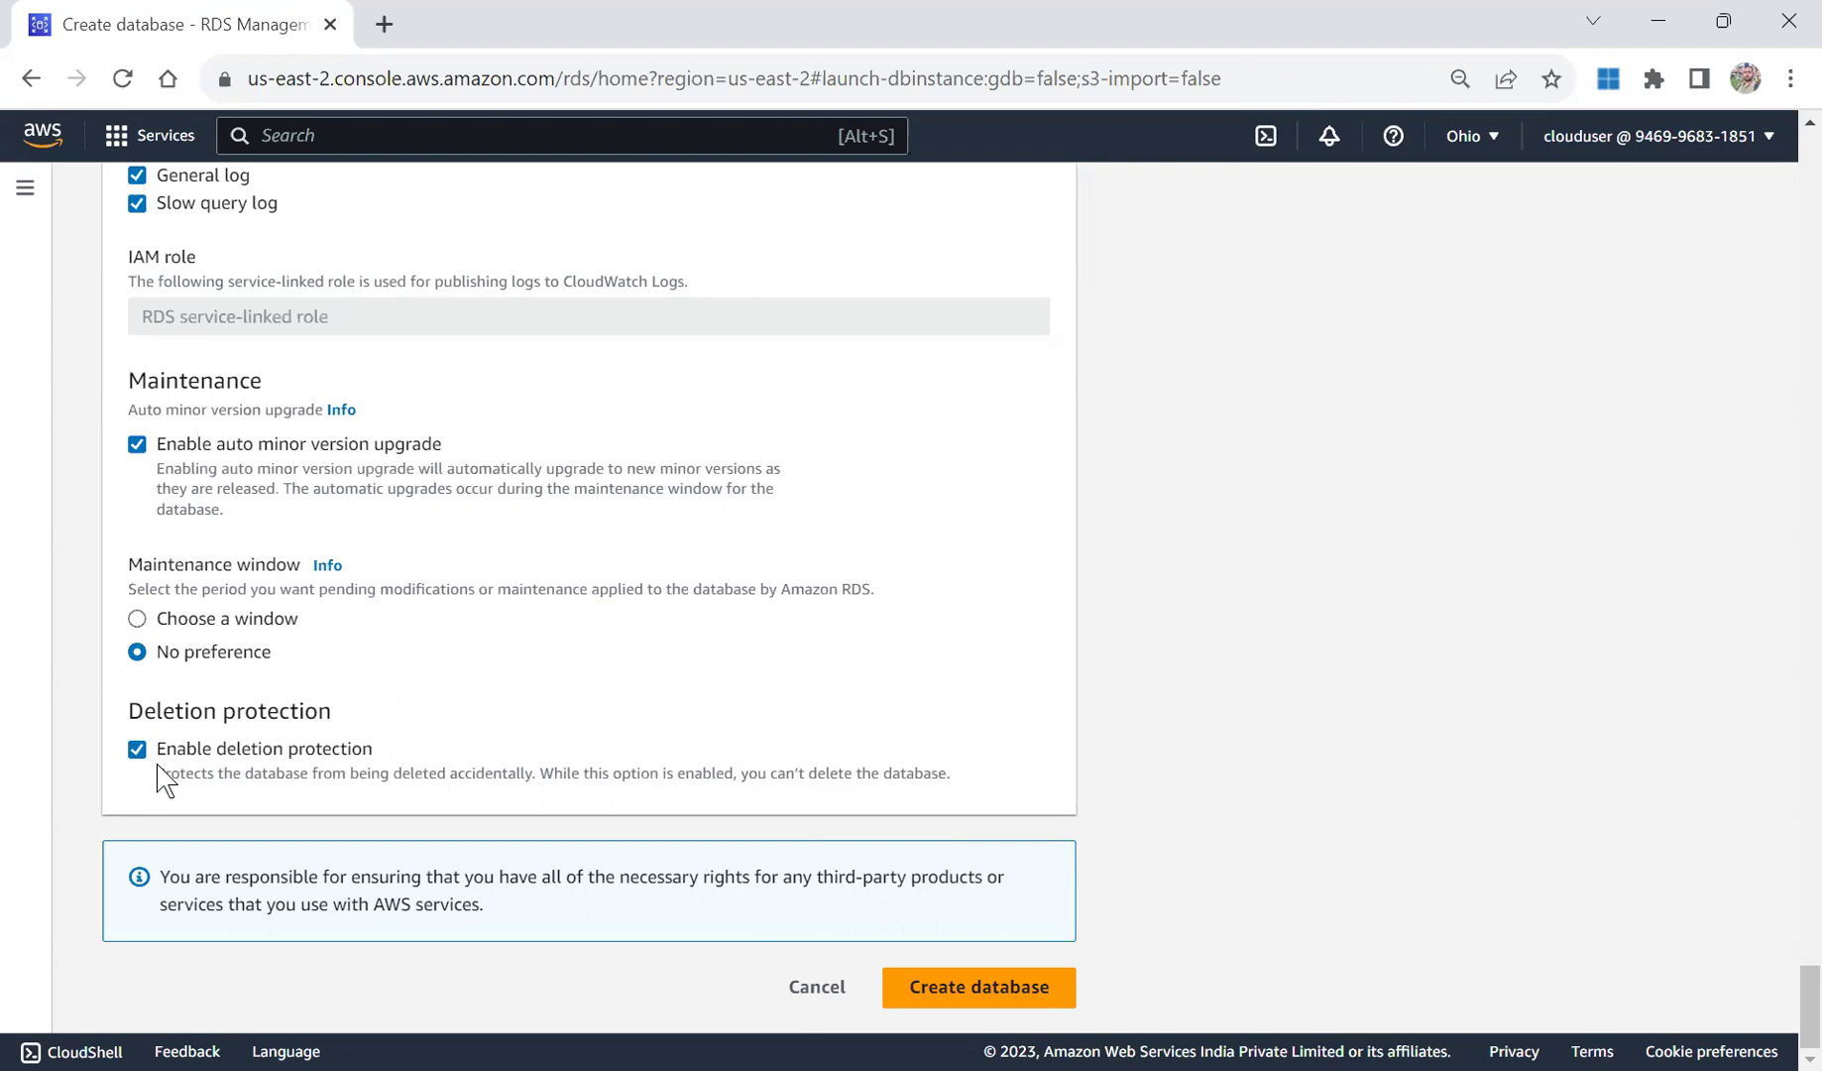
pyautogui.moveTo(159, 774); pyautogui.dragTo(958, 786)
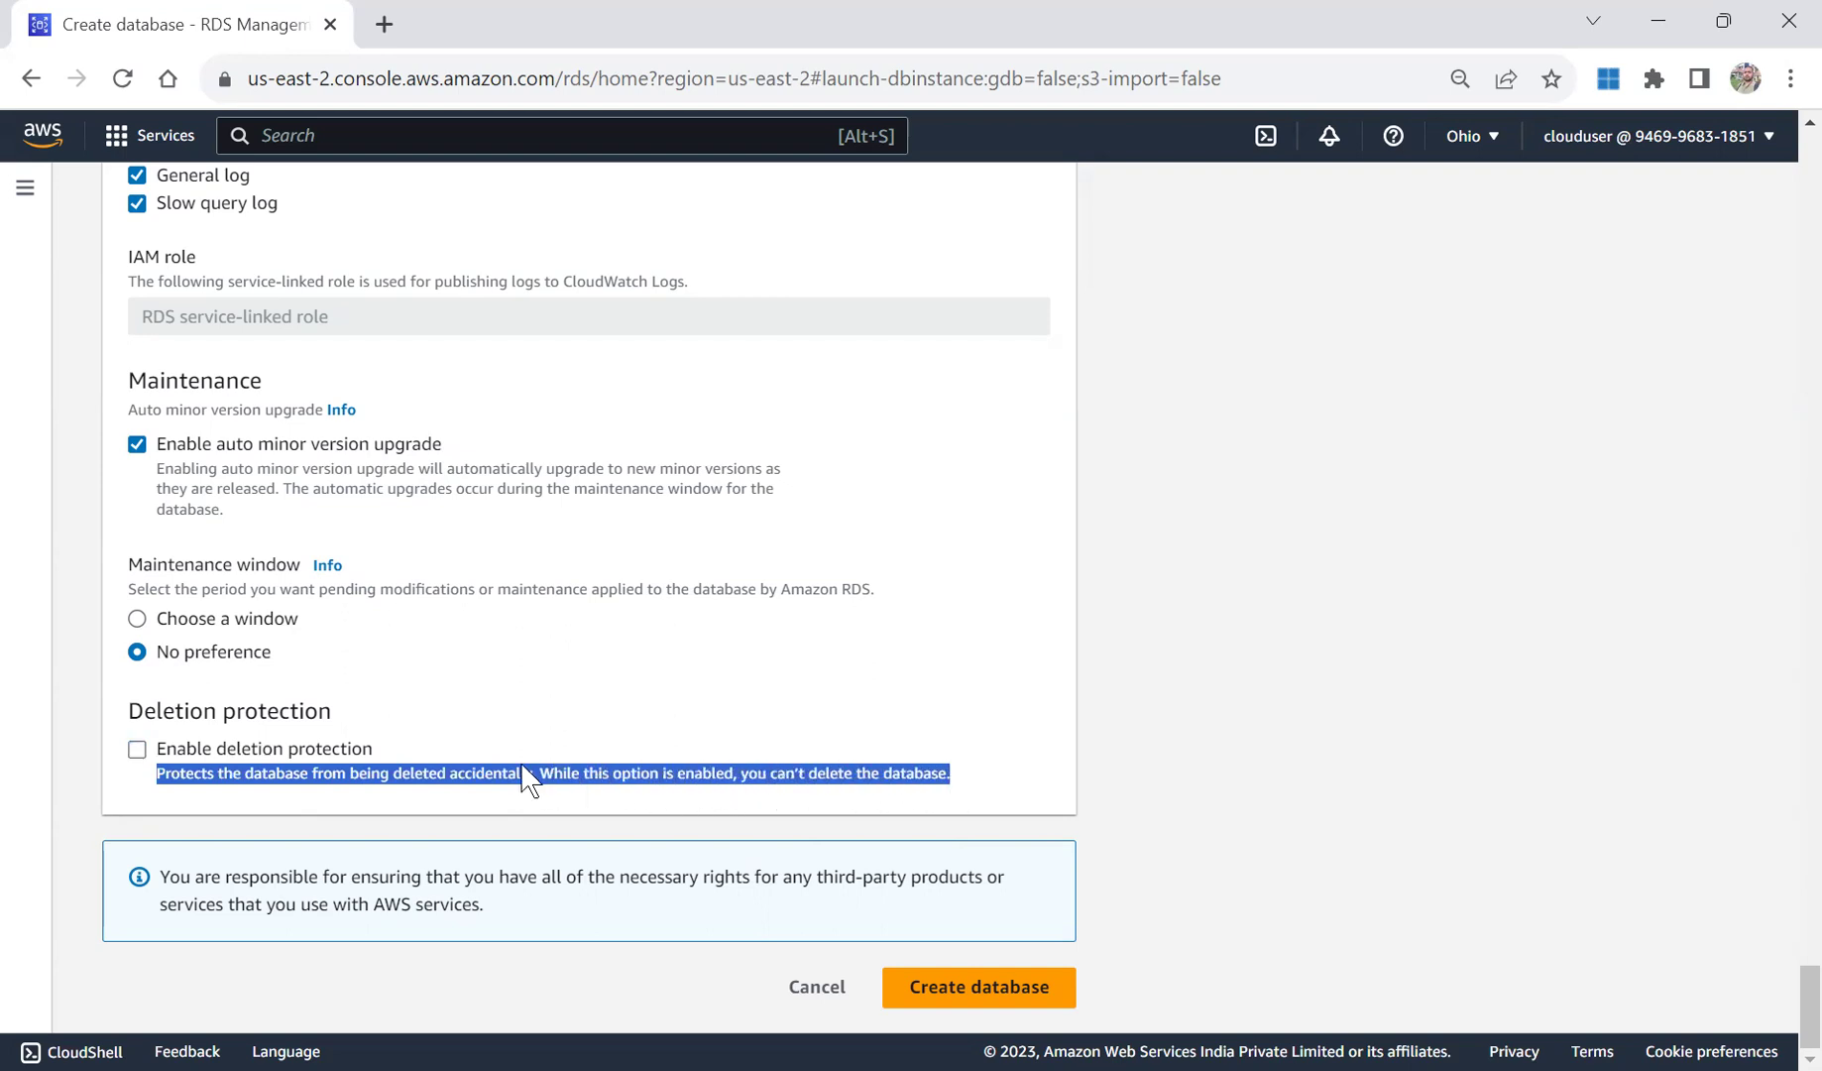
pyautogui.click(367, 748)
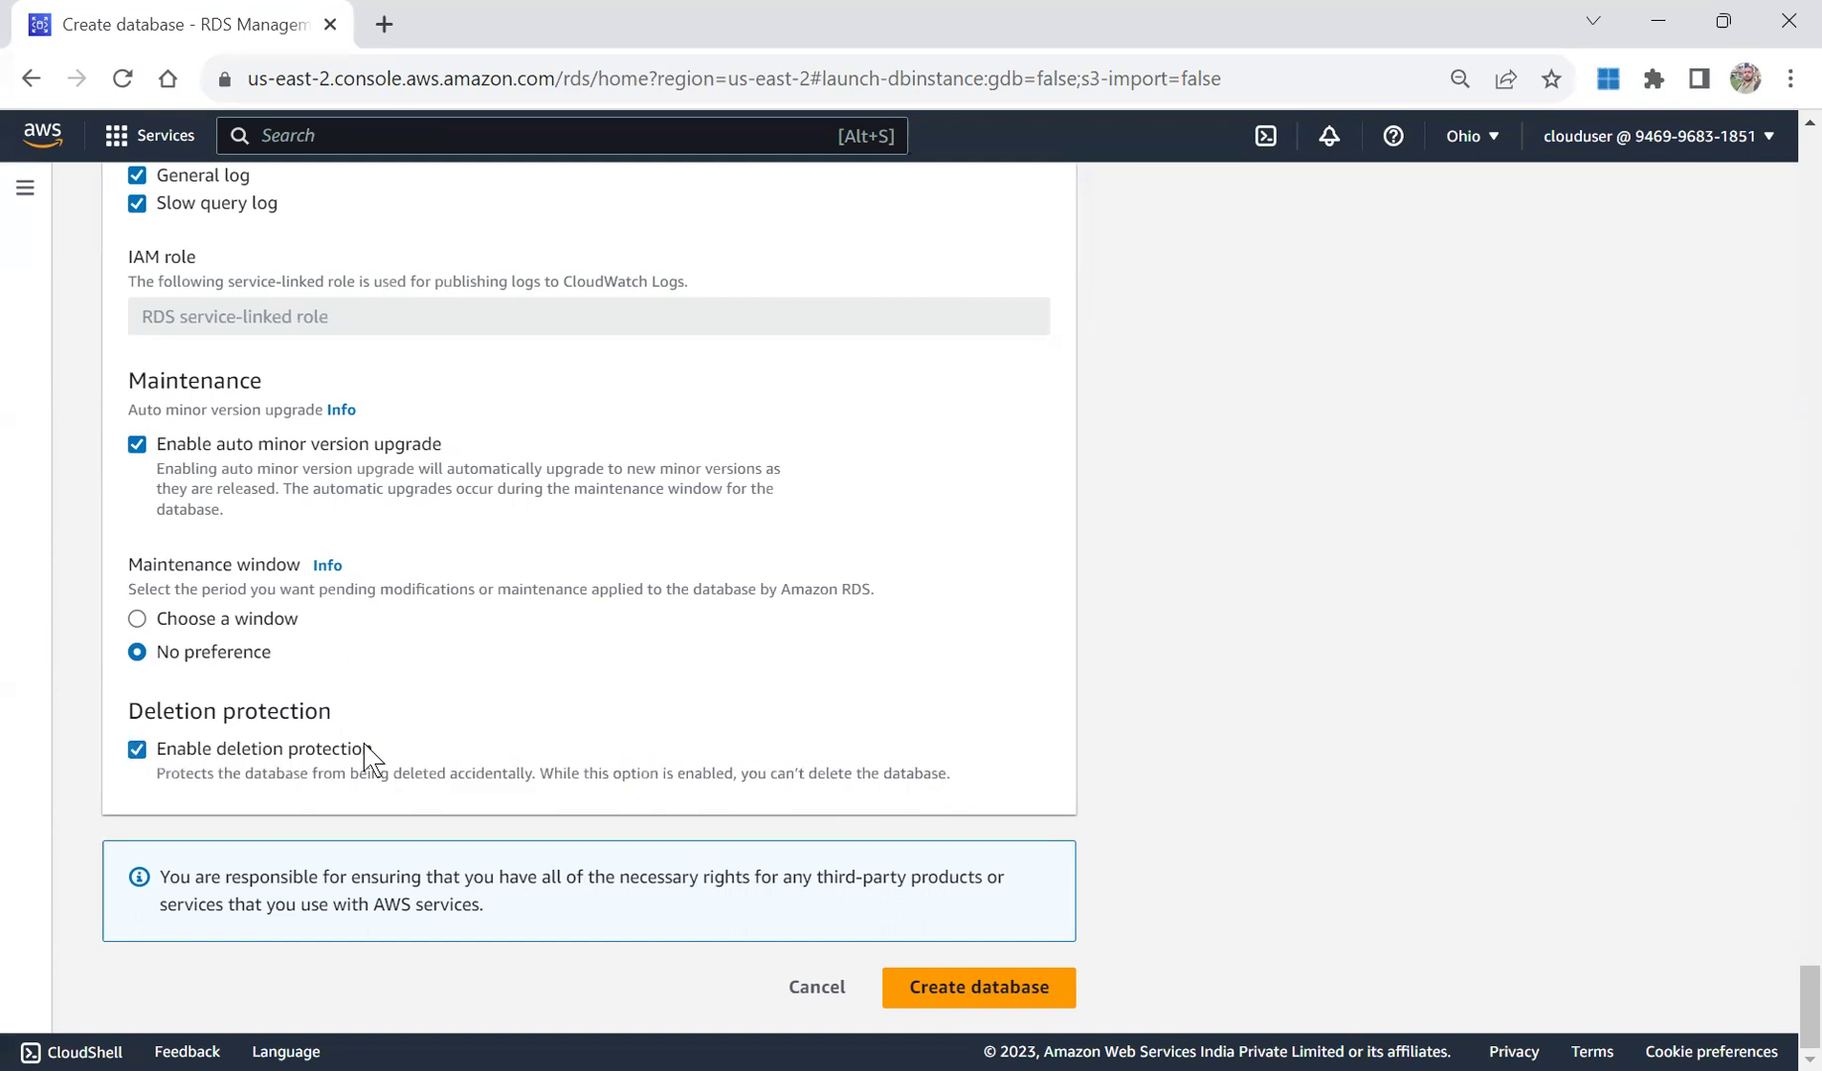
pyautogui.click(141, 758)
pyautogui.click(997, 995)
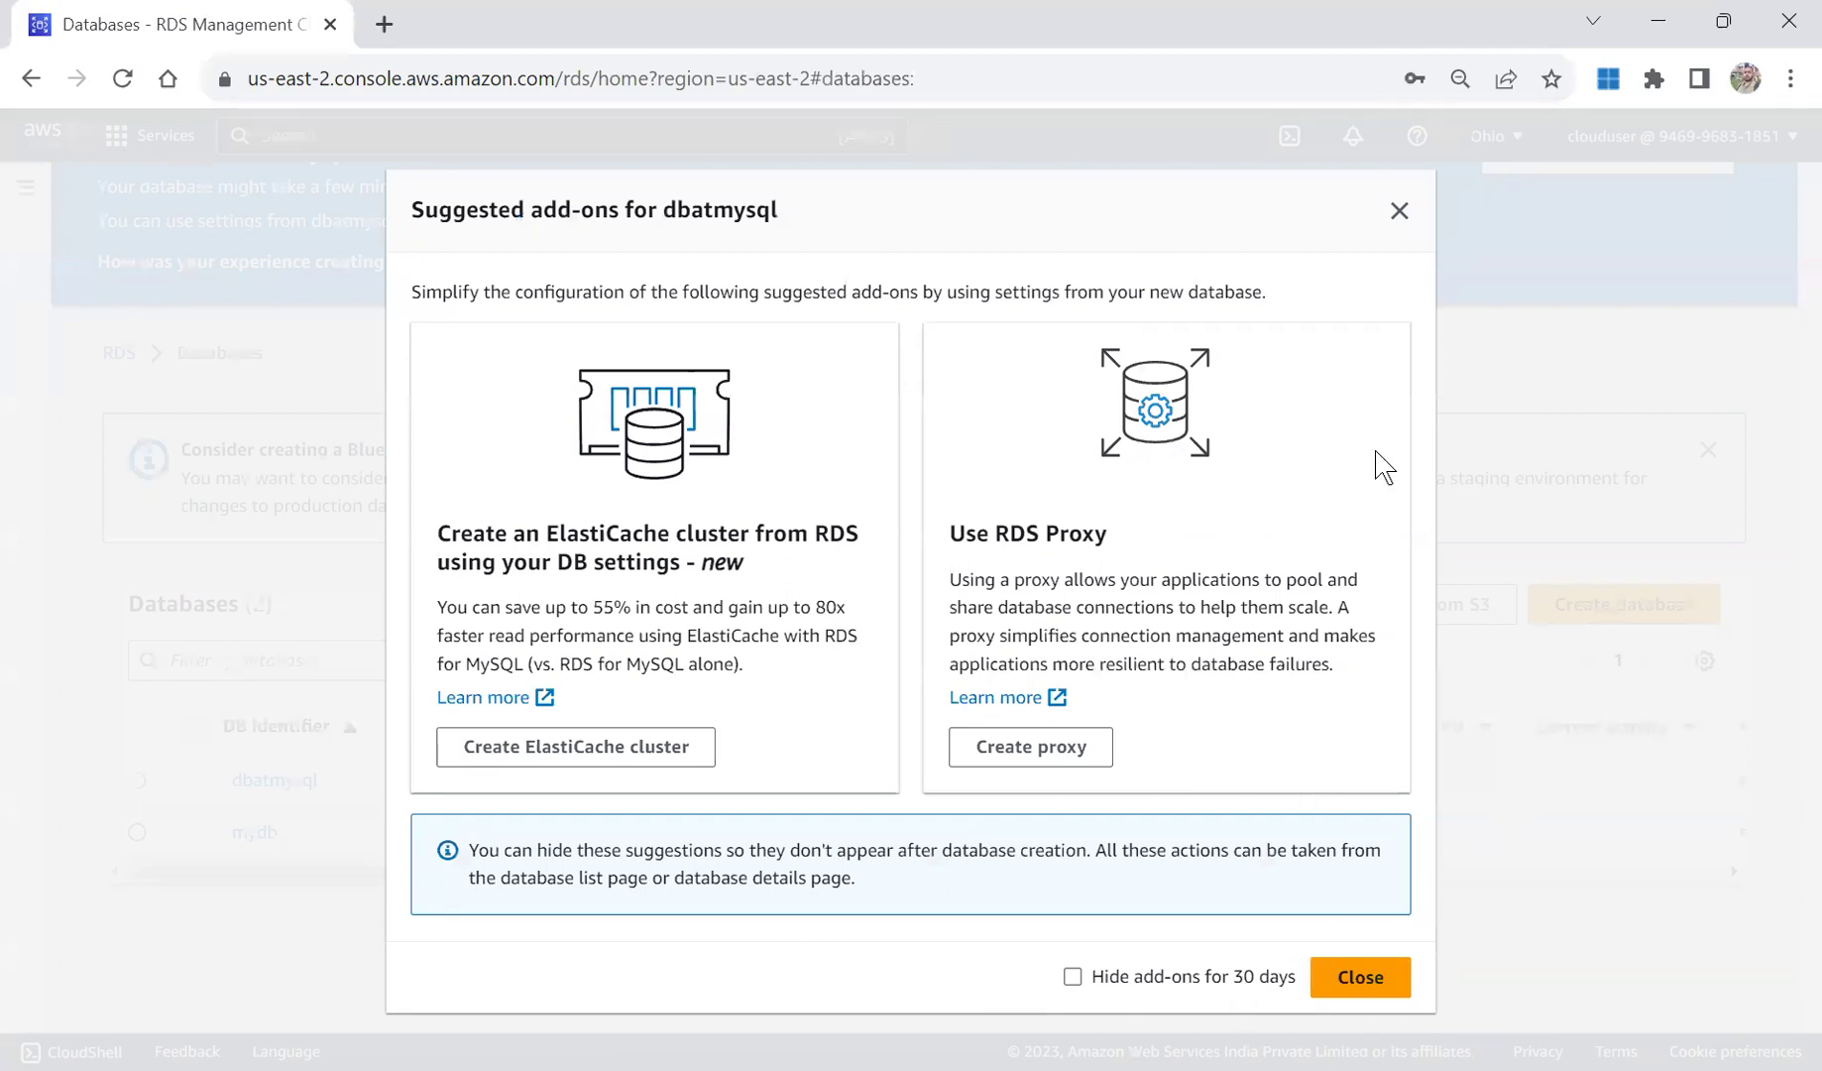
pyautogui.click(1399, 211)
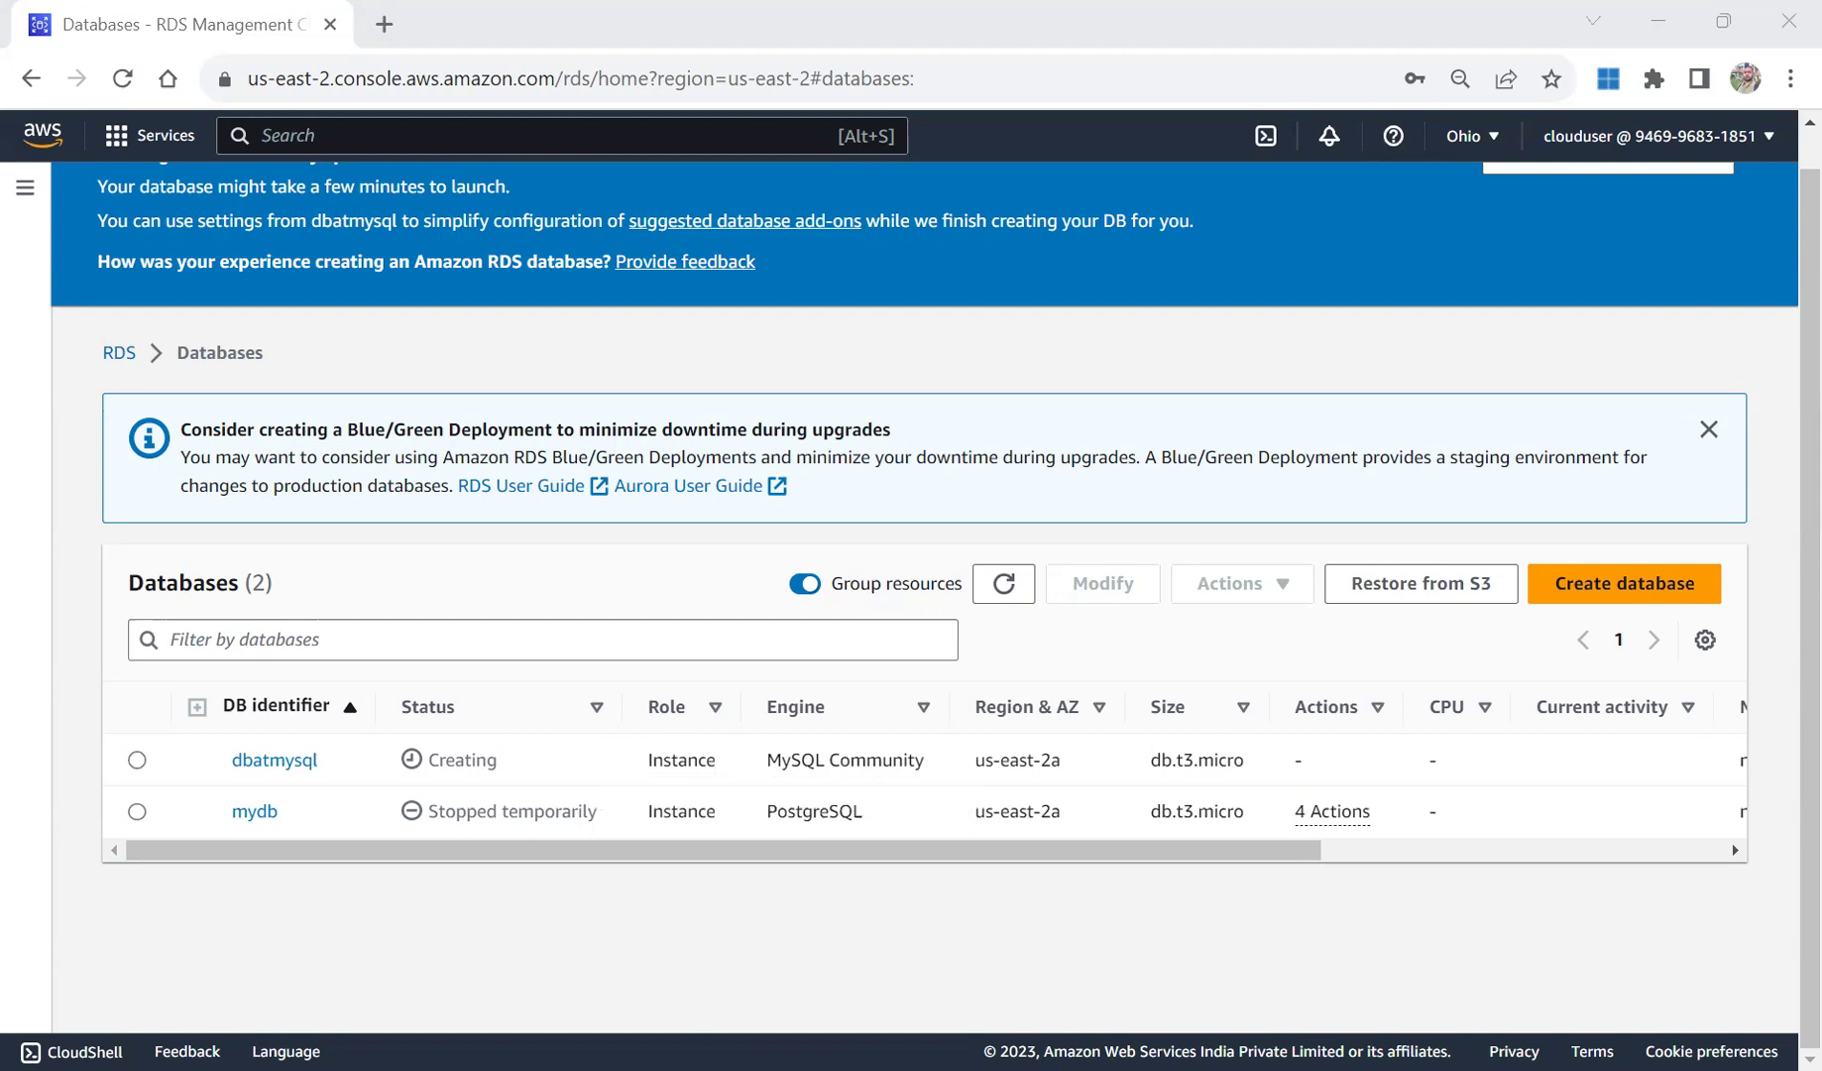
# Check the creation status of dbatmysql in the databases list.
pyautogui.moveTo(499, 760); pyautogui.dragTo(439, 760)
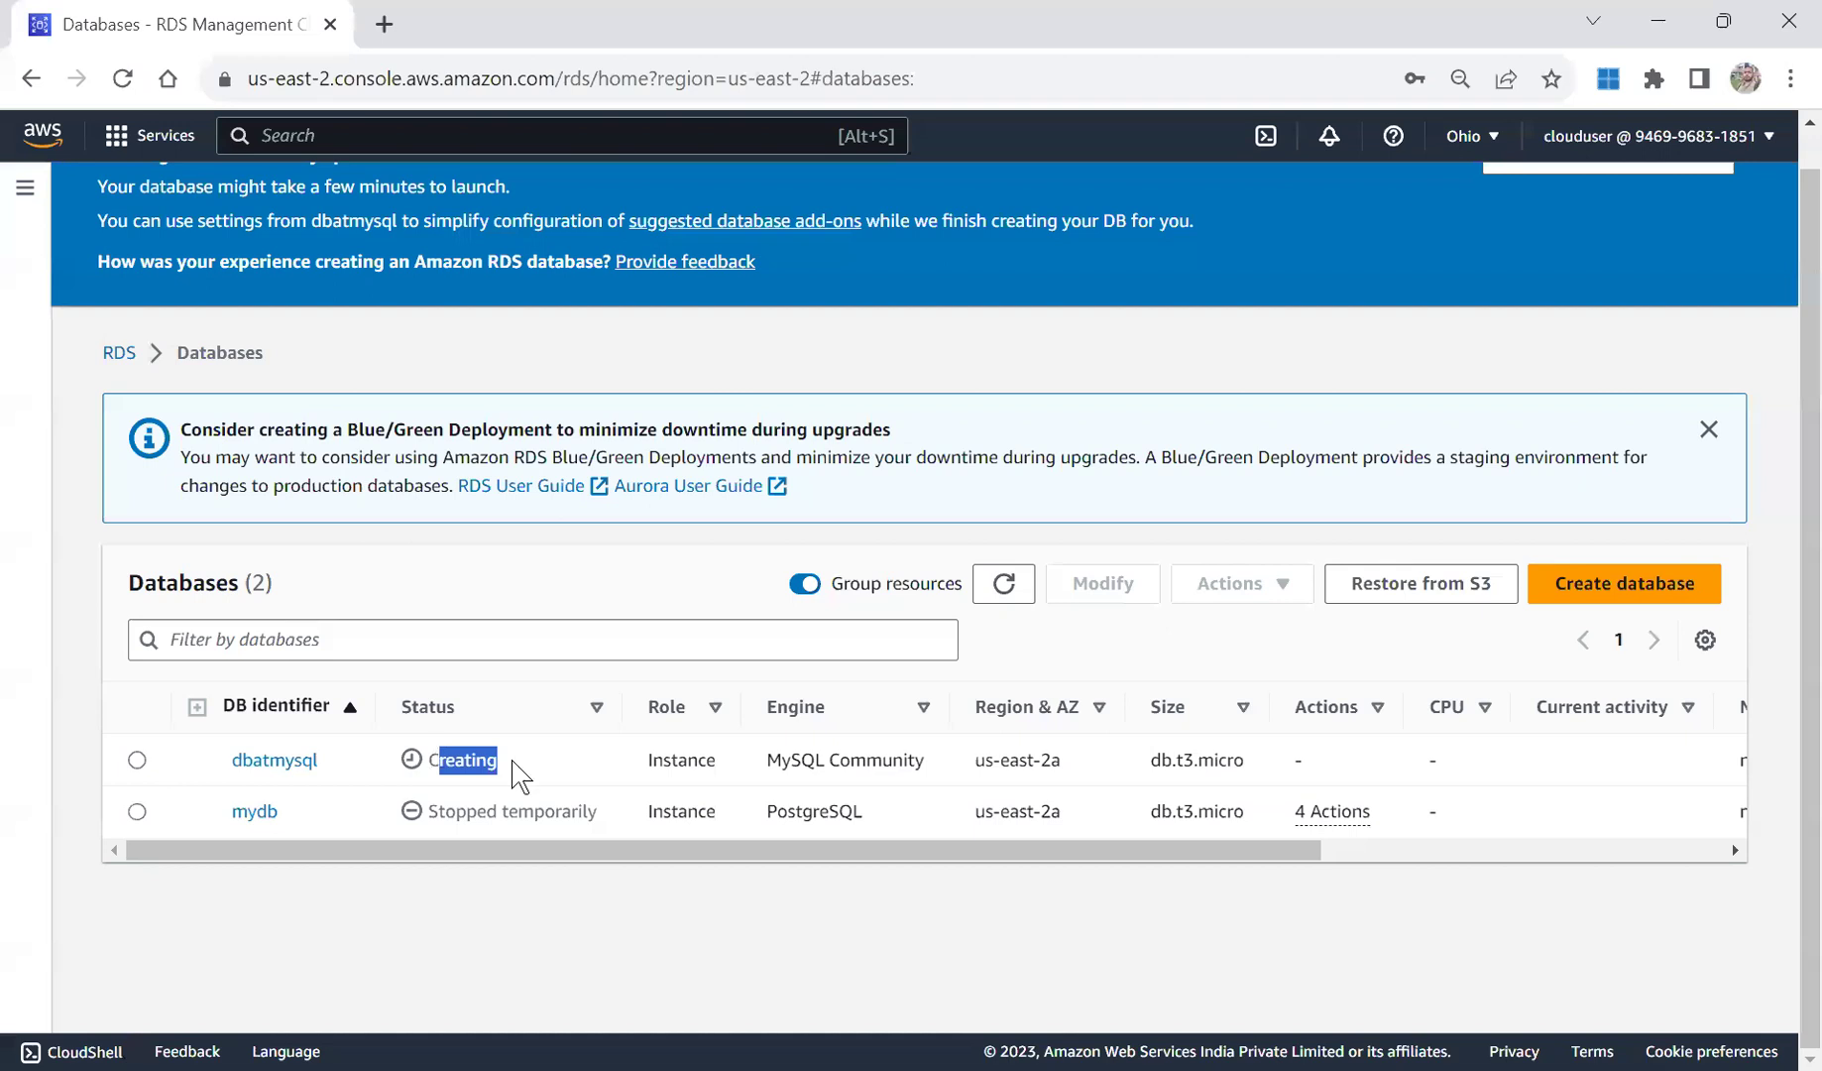
pyautogui.moveTo(723, 856); pyautogui.dragTo(1245, 860)
pyautogui.hscroll(-10, 418, 903)
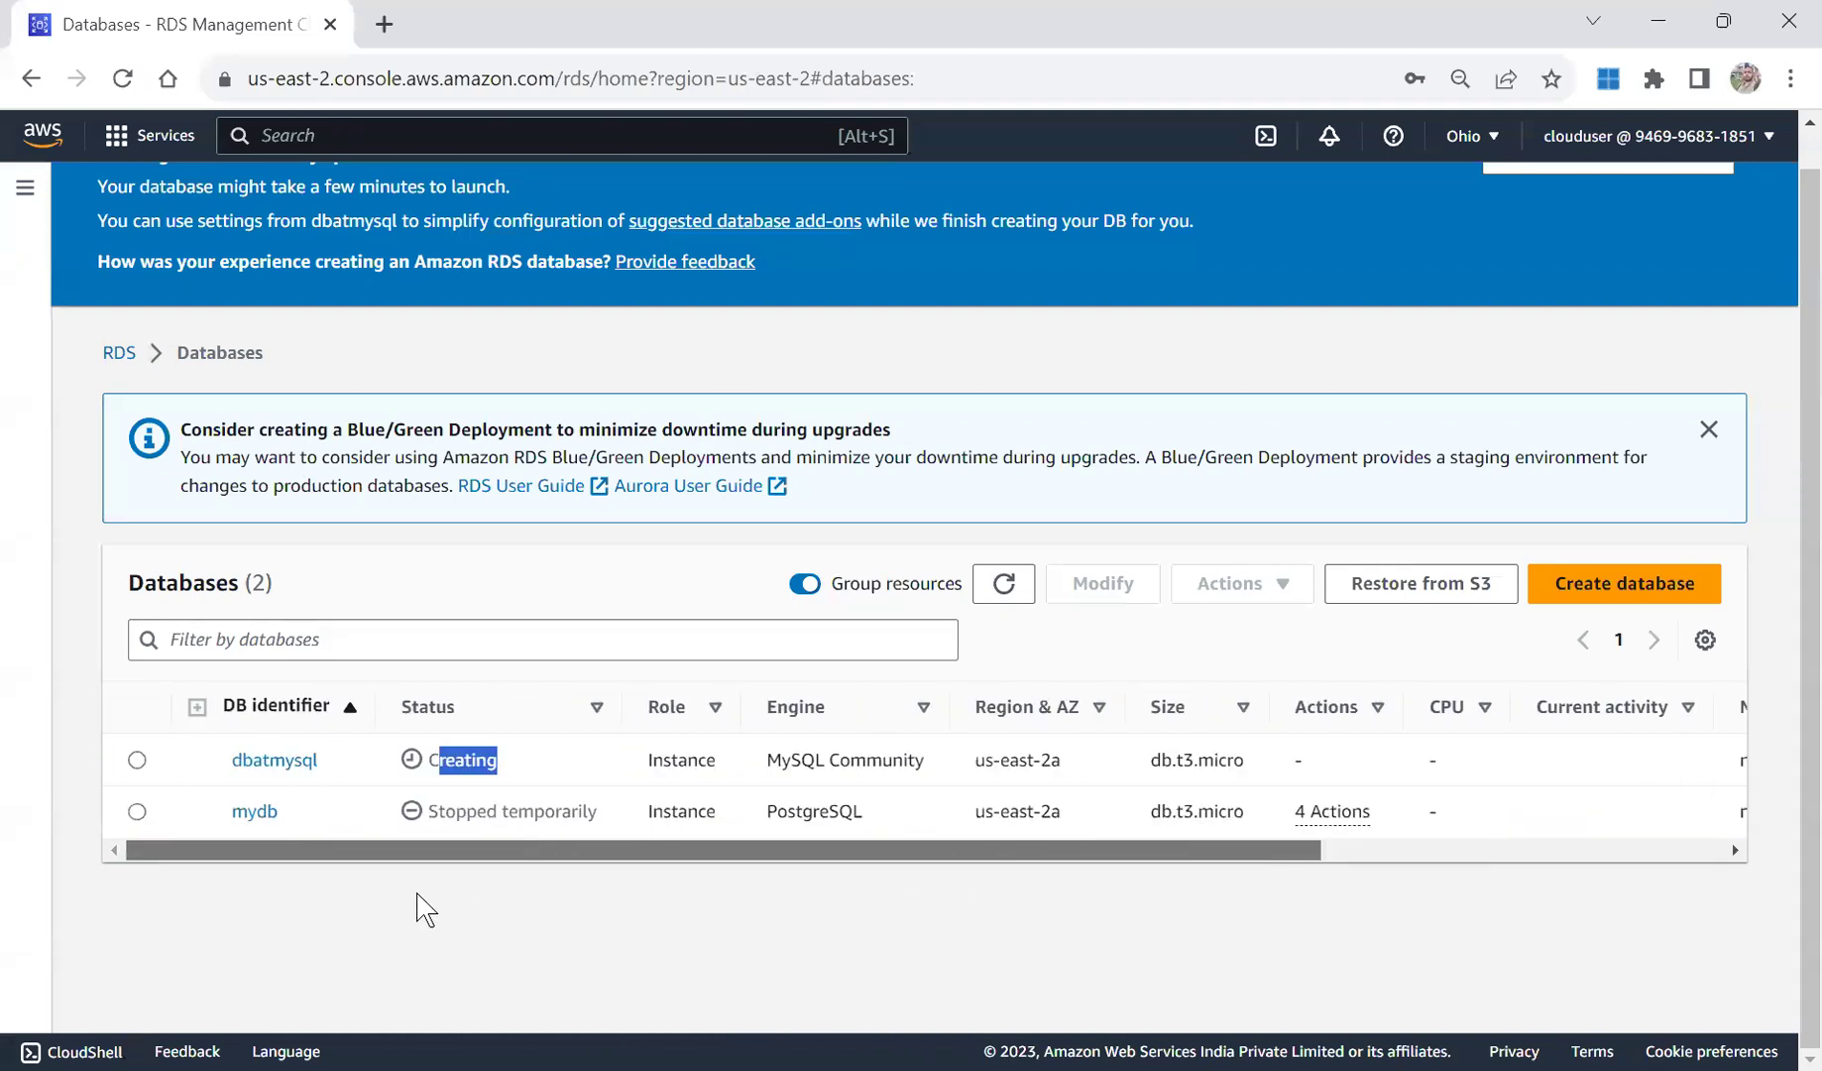
pyautogui.click(419, 776)
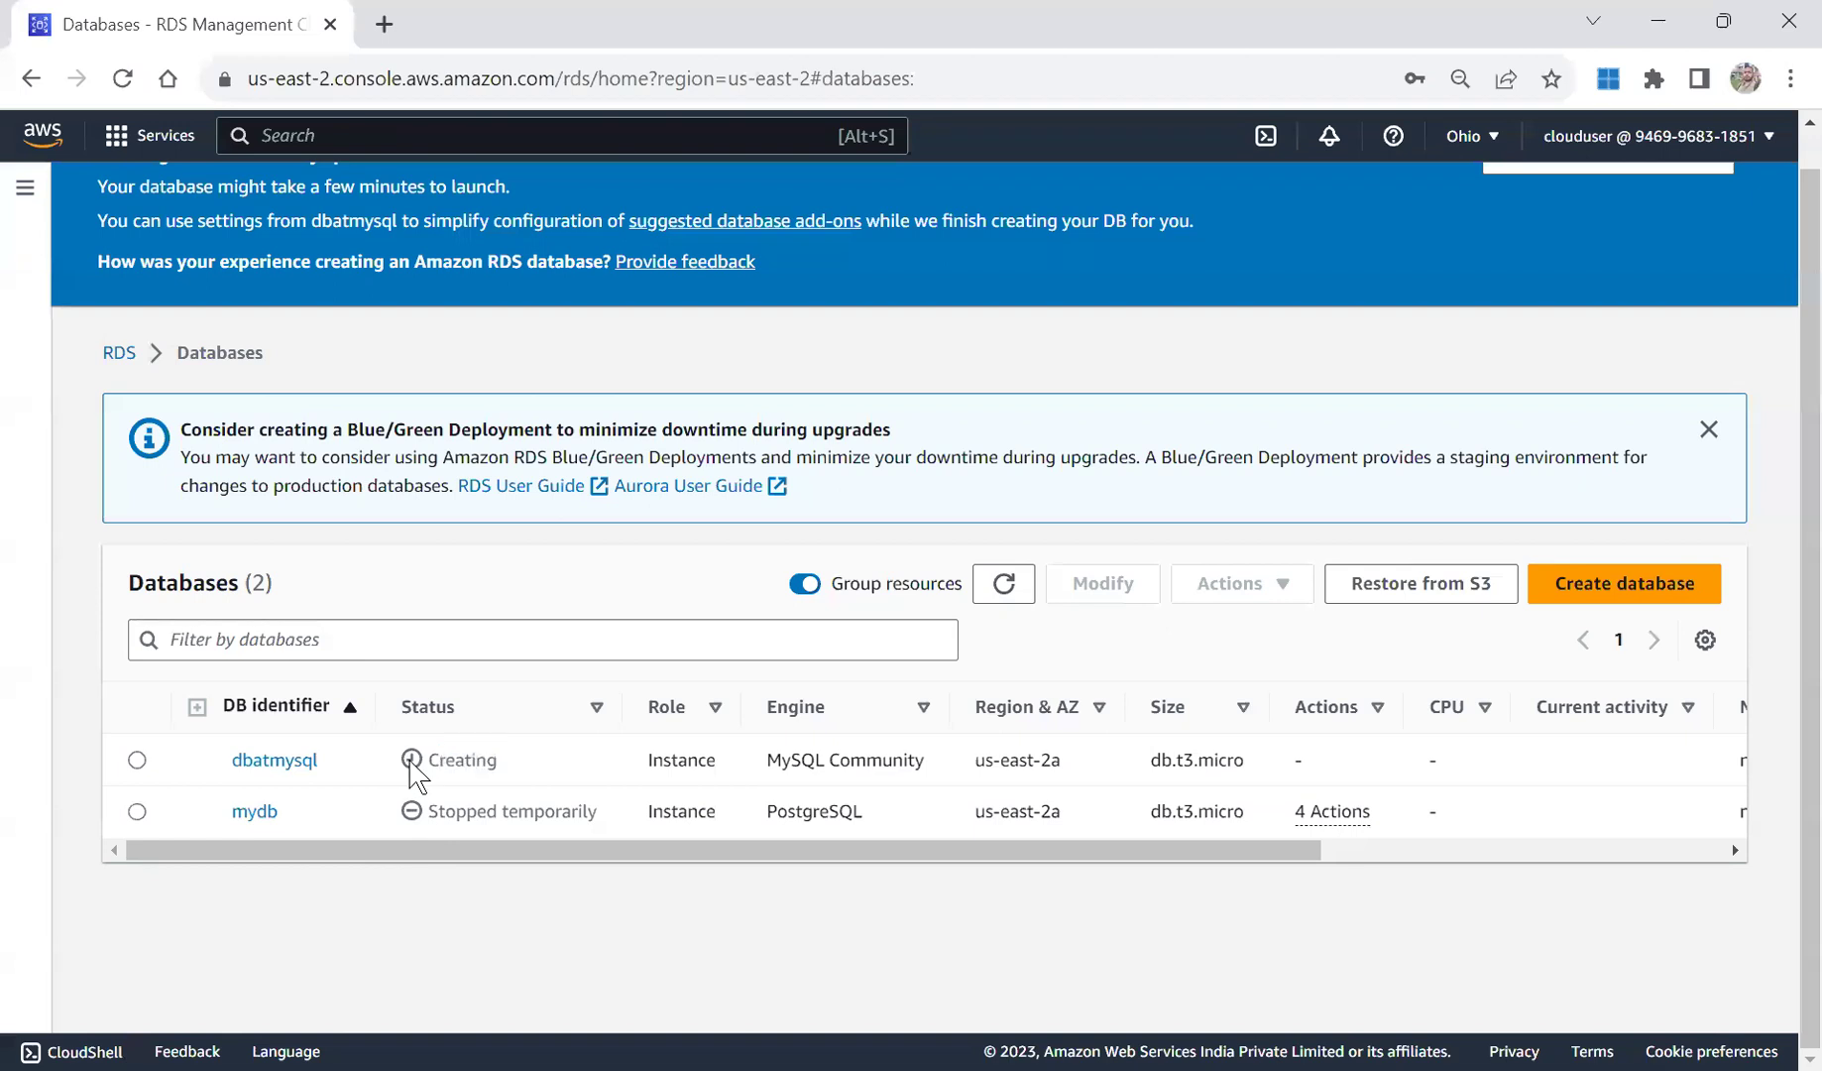
pyautogui.doubleClick(428, 762)
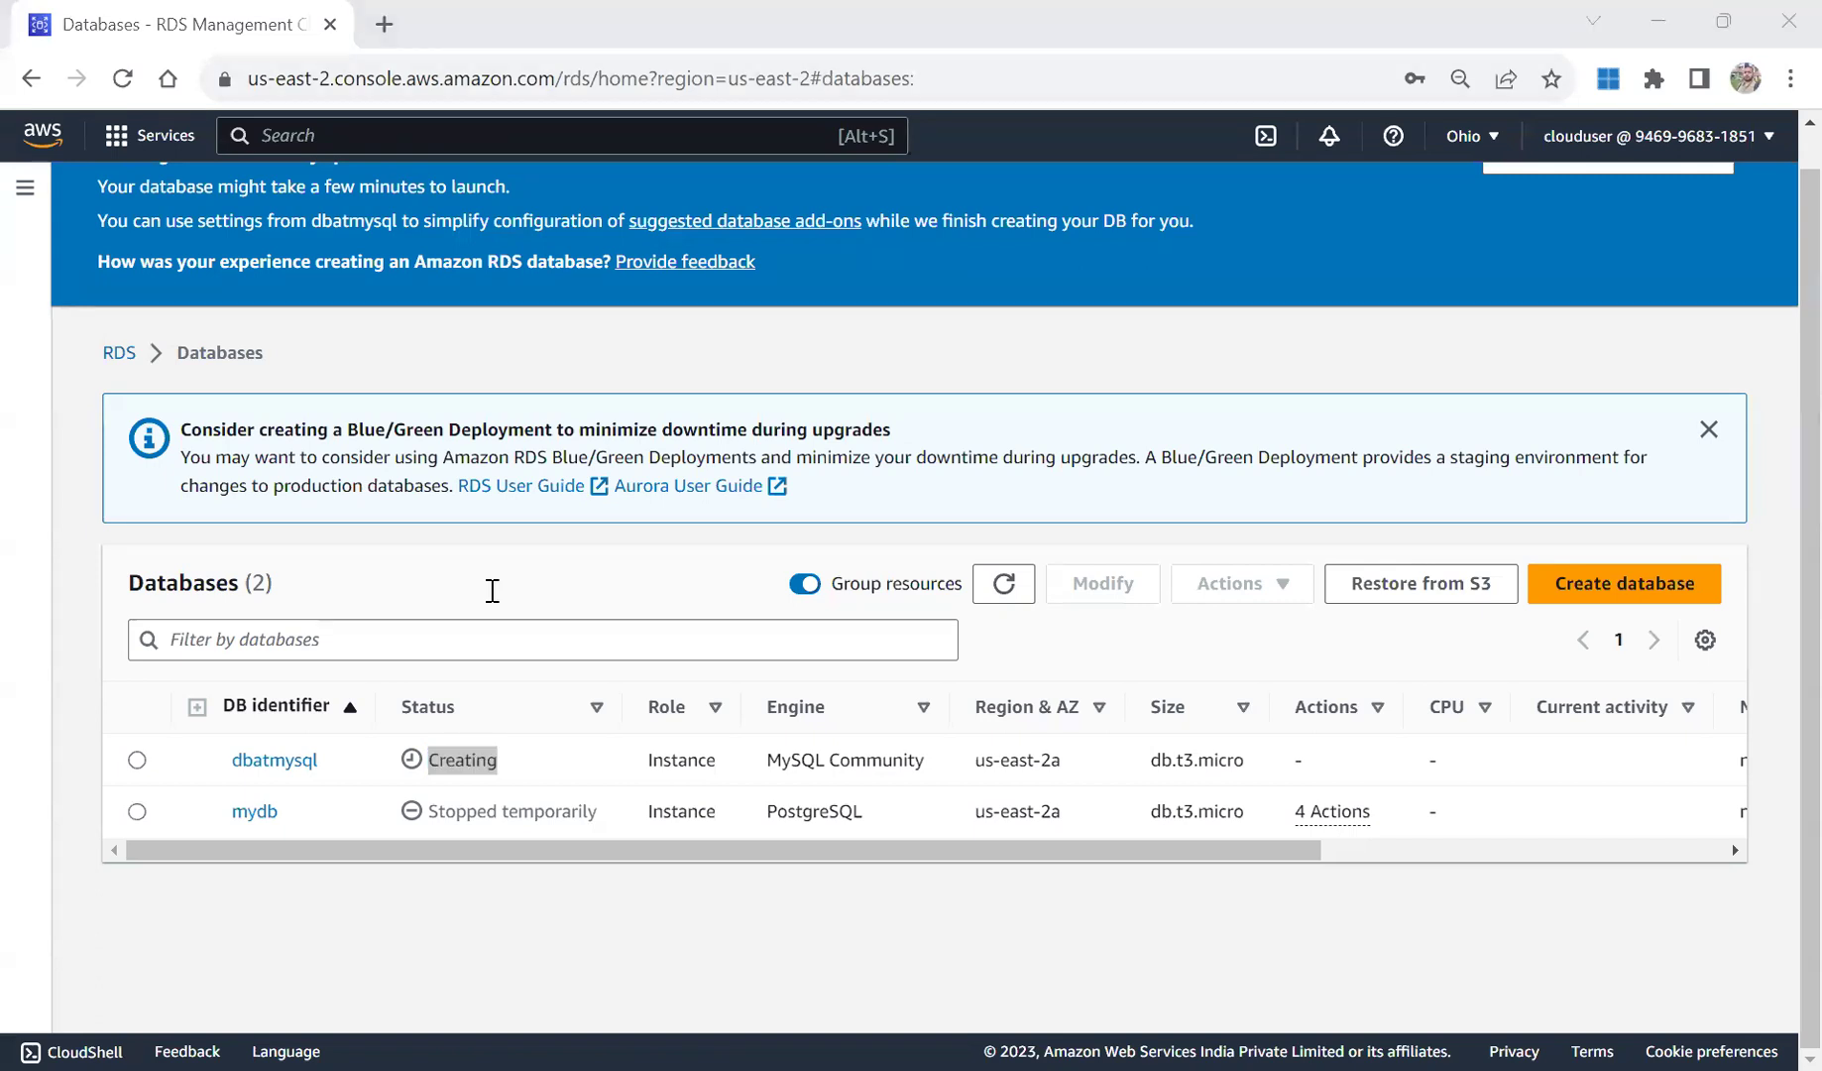
pyautogui.hotkey('alt', 'Tab')
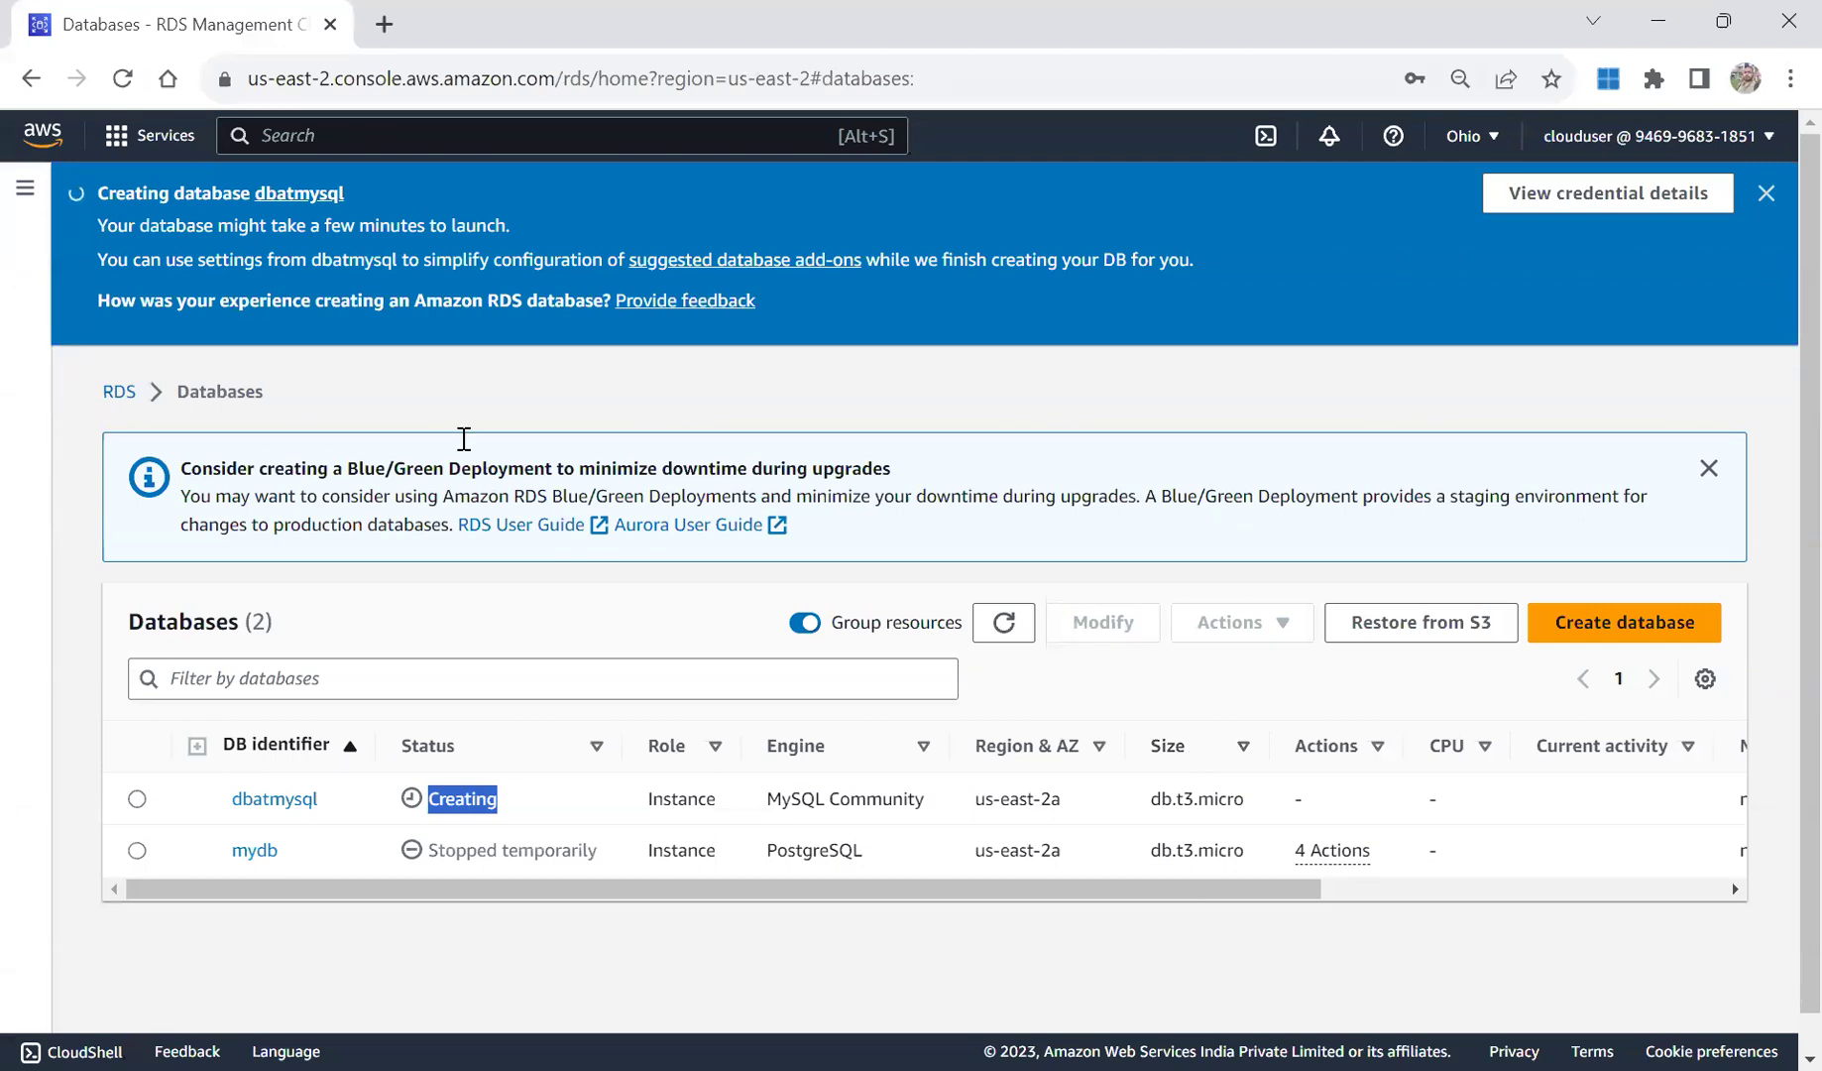
# Open dbatrainings.com in a new browser tab.
pyautogui.hotkey('ctrl', 't')
pyautogui.write('dba')
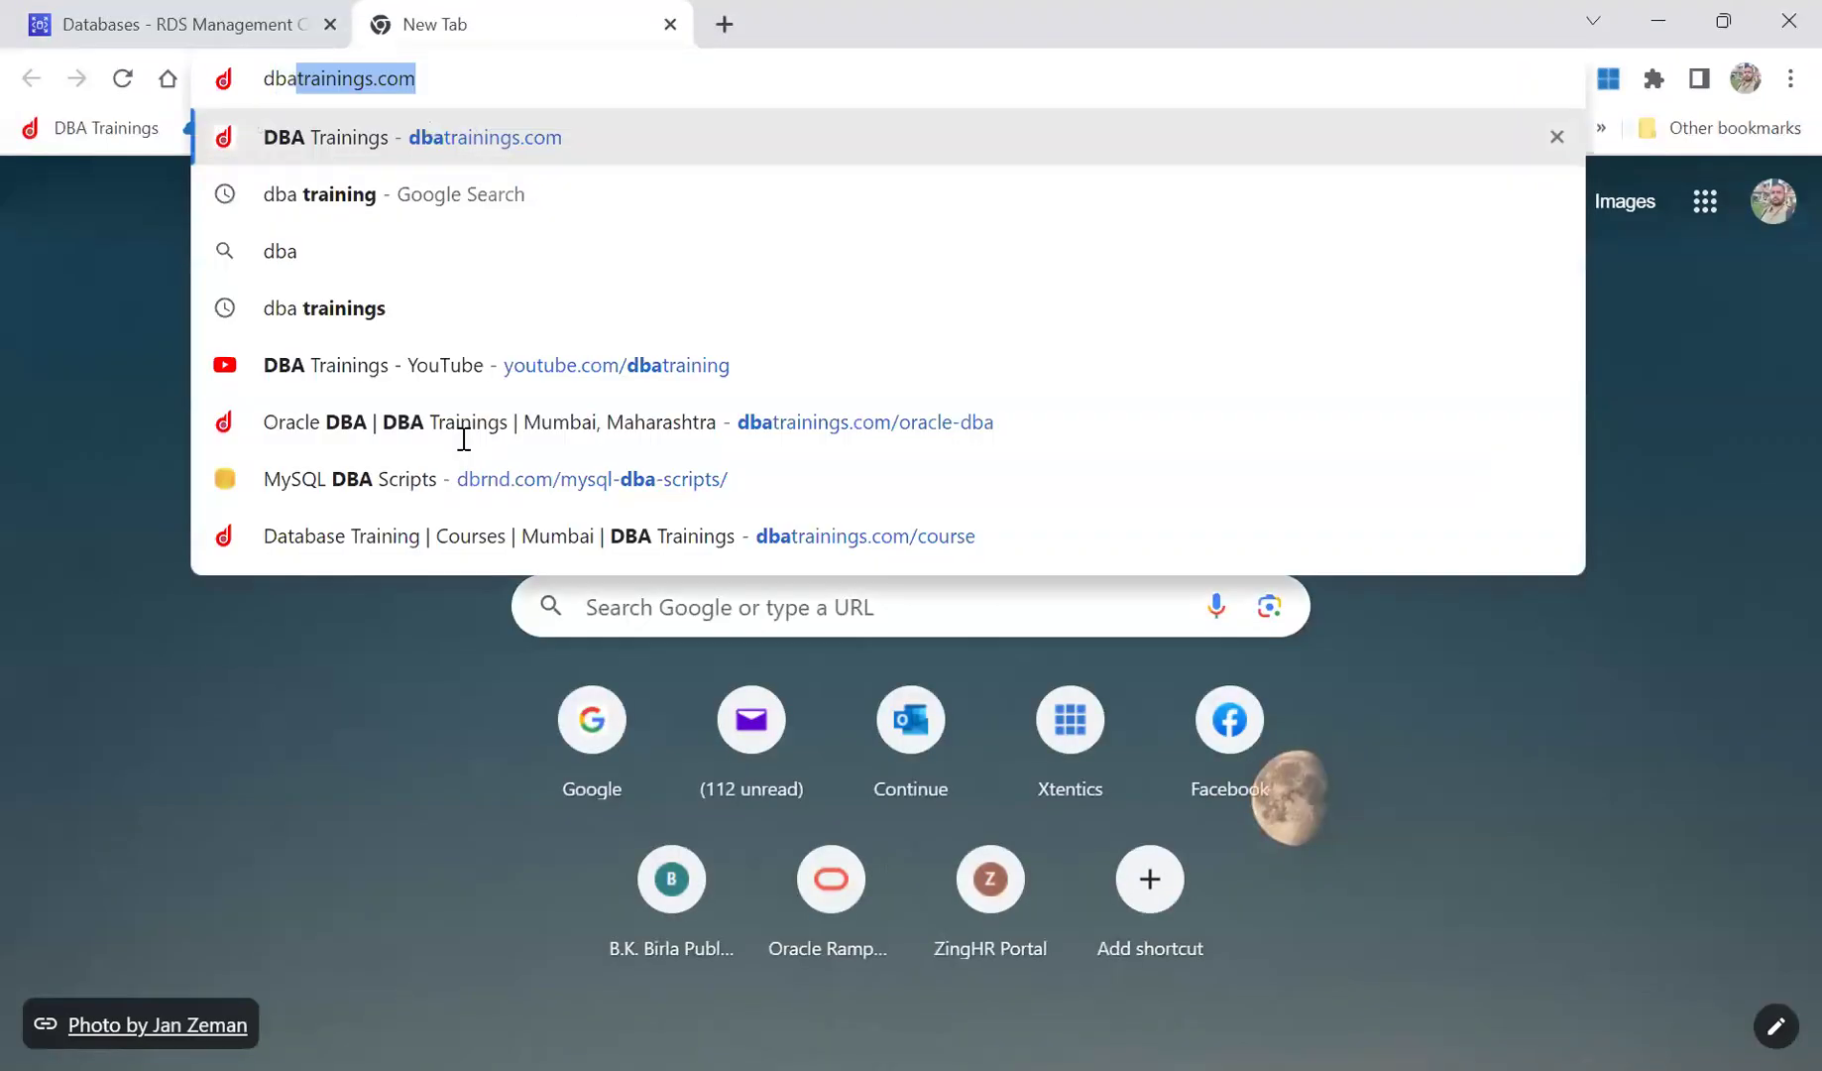
pyautogui.press('End')
pyautogui.press('Return')
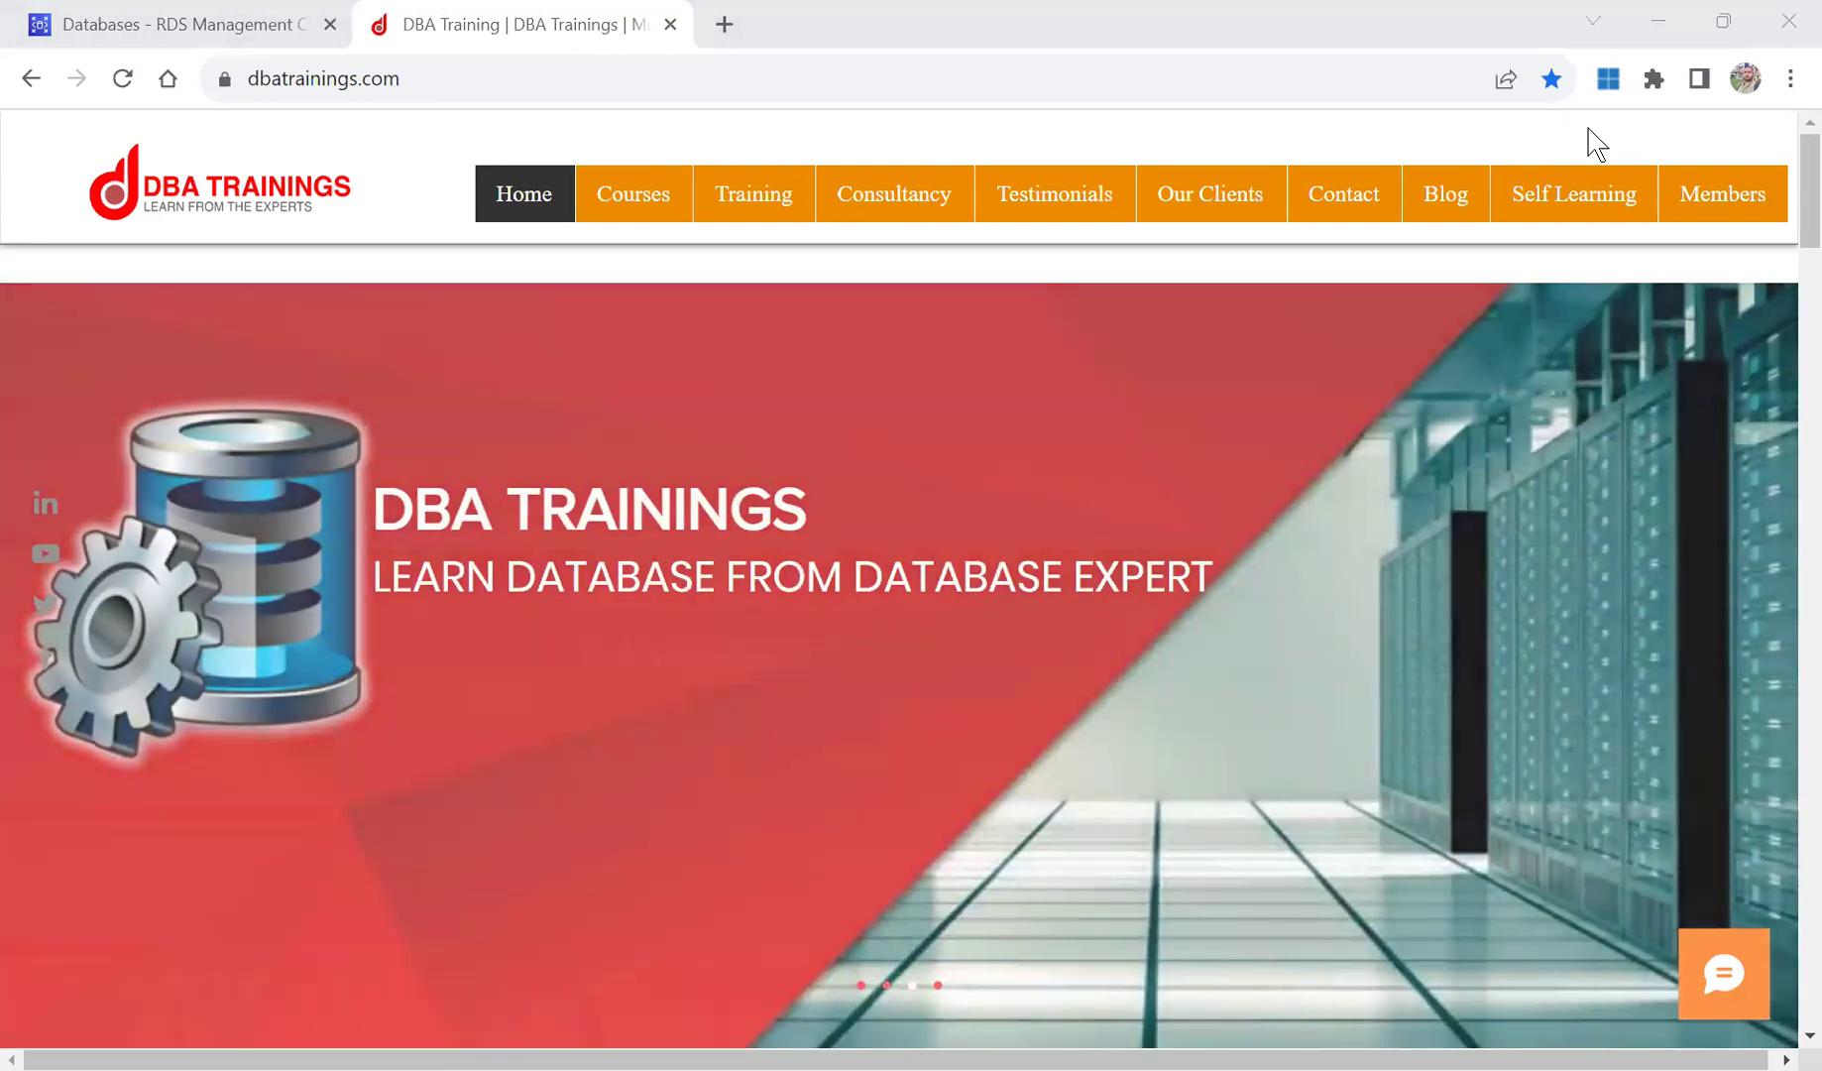
# Look over the Amazon Web Service training page among the site's courses and open its Architecting on AWS course.
pyautogui.click(634, 194)
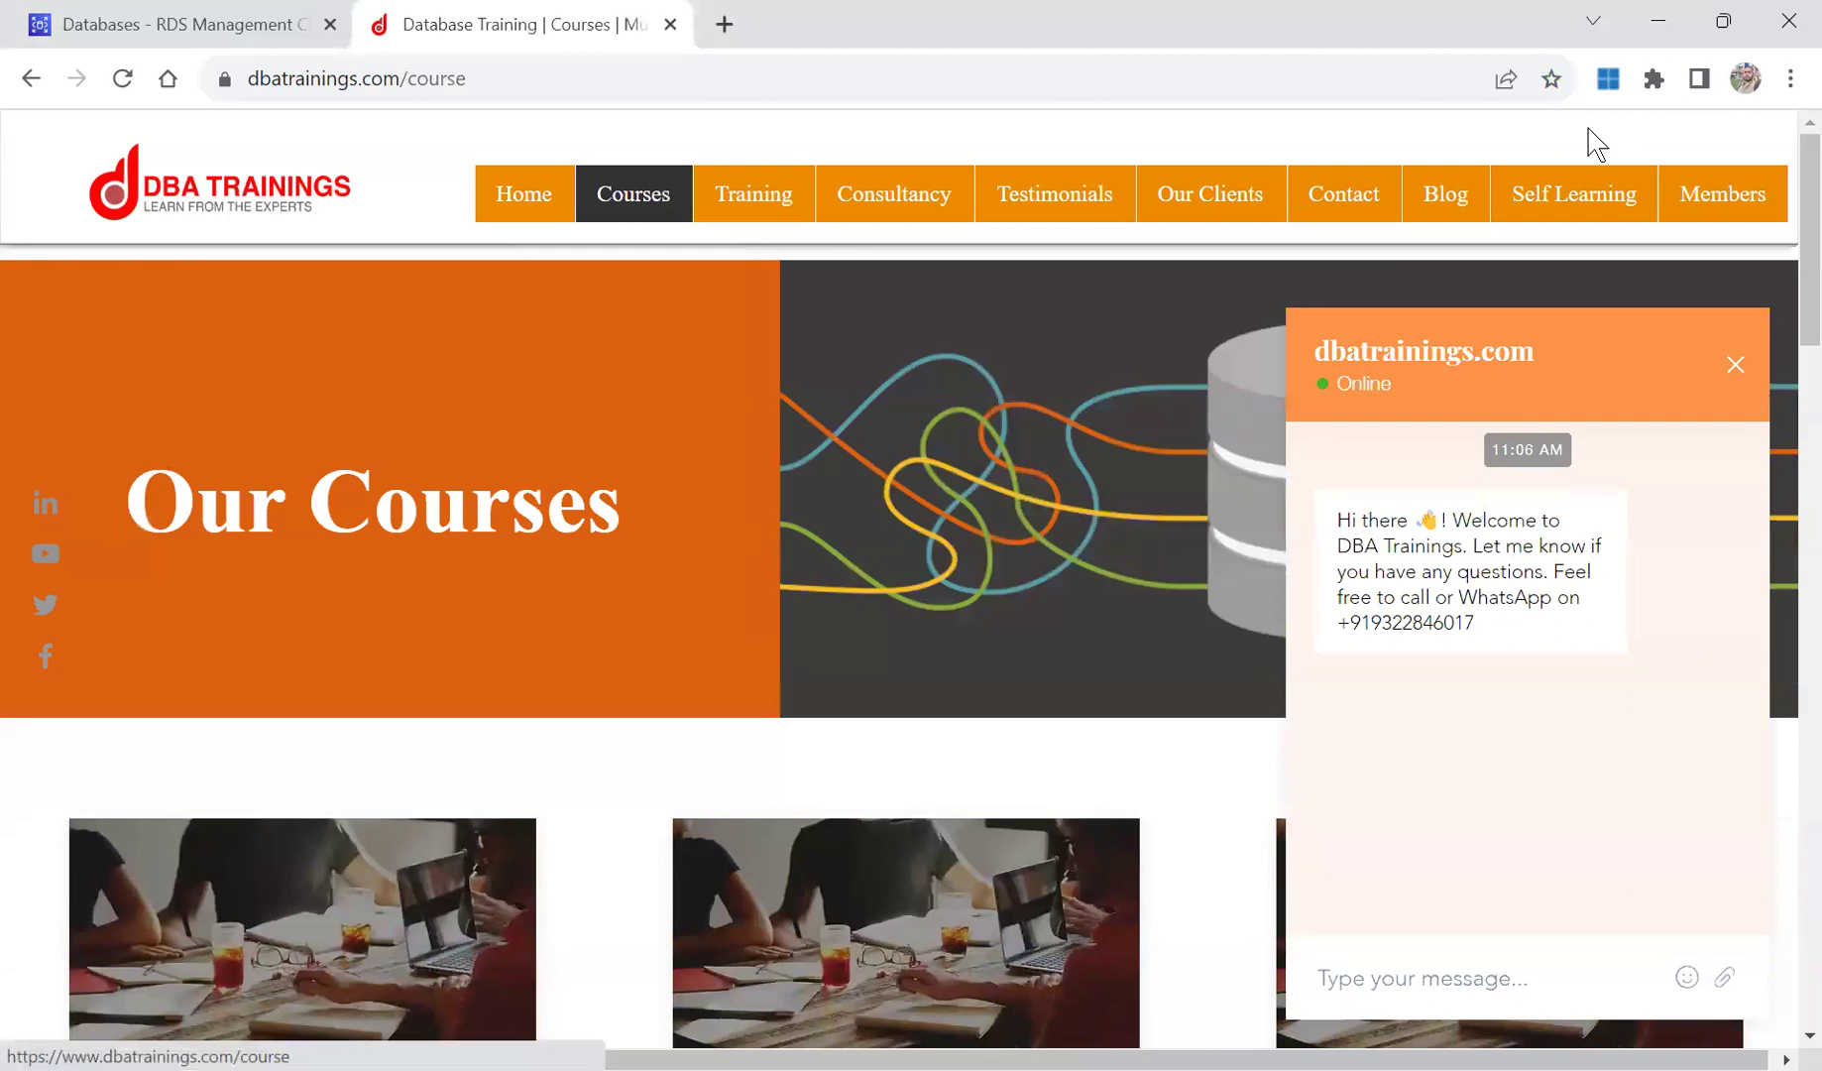
pyautogui.click(1735, 365)
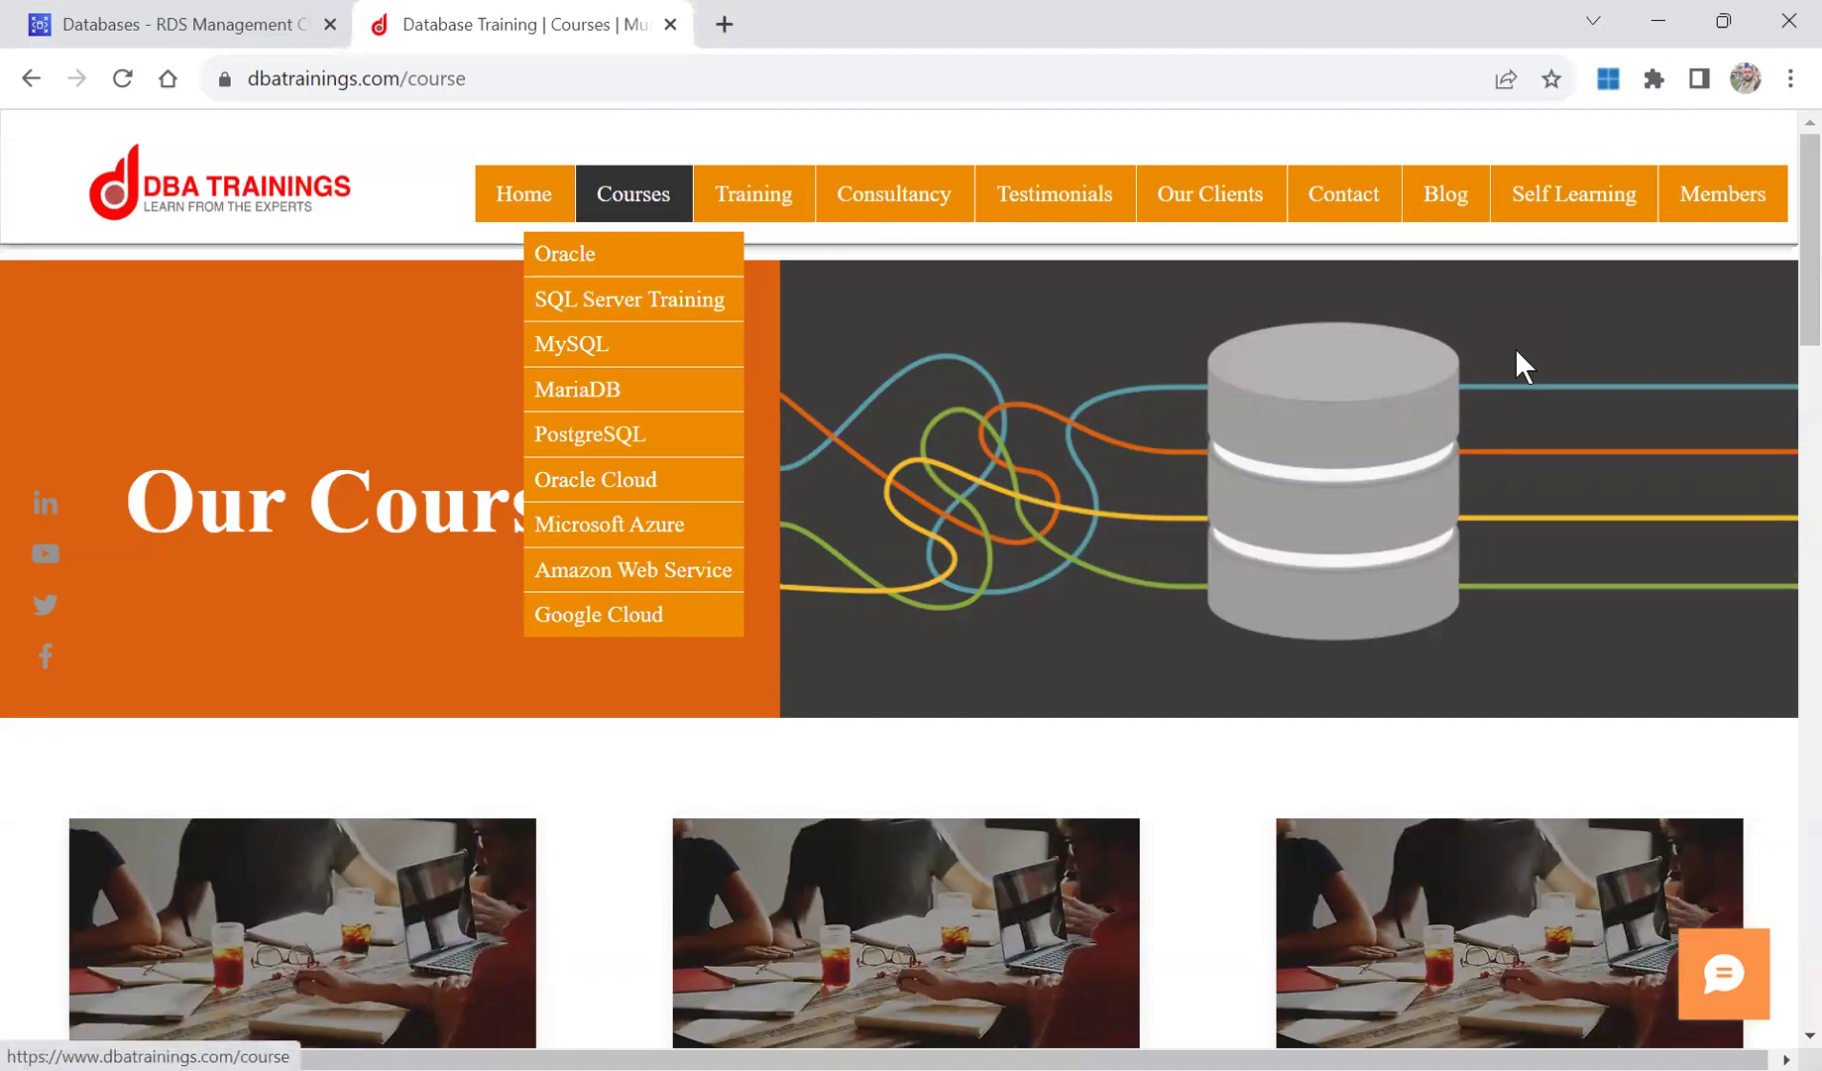
pyautogui.click(663, 571)
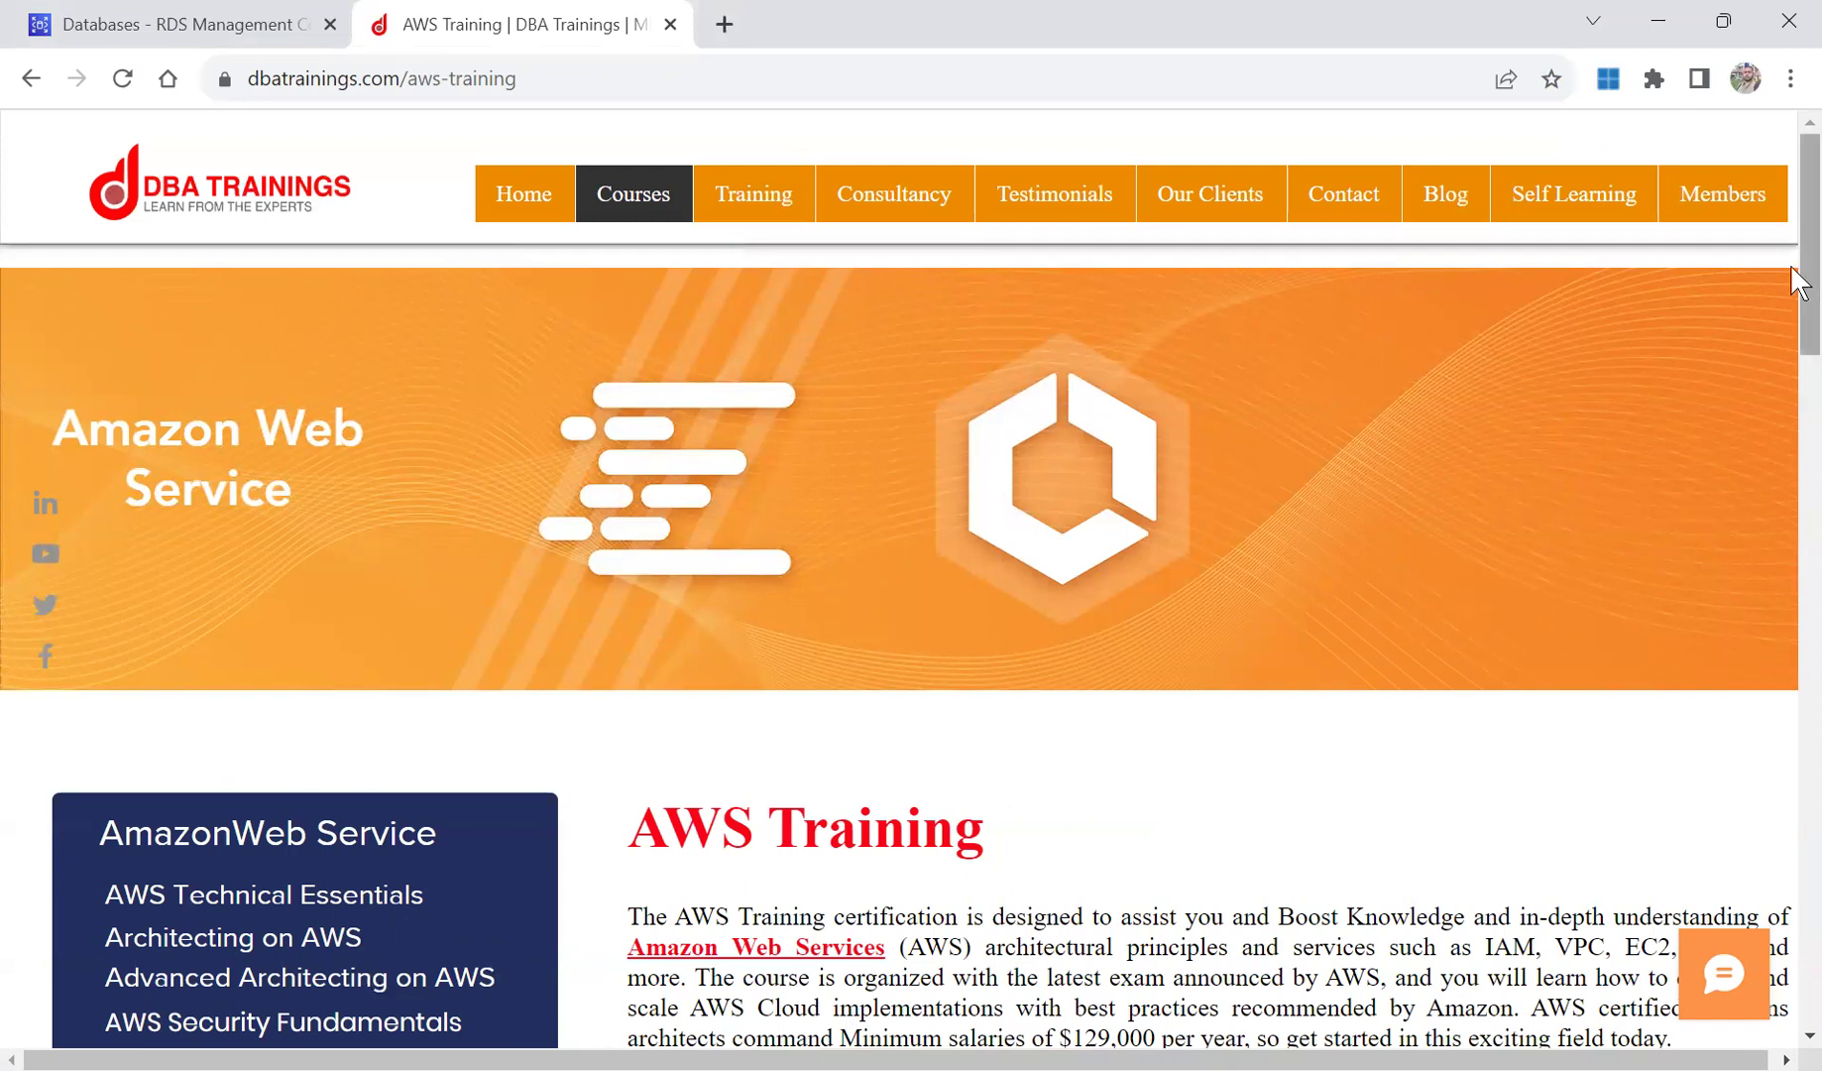
pyautogui.moveTo(1793, 259); pyautogui.dragTo(1799, 854)
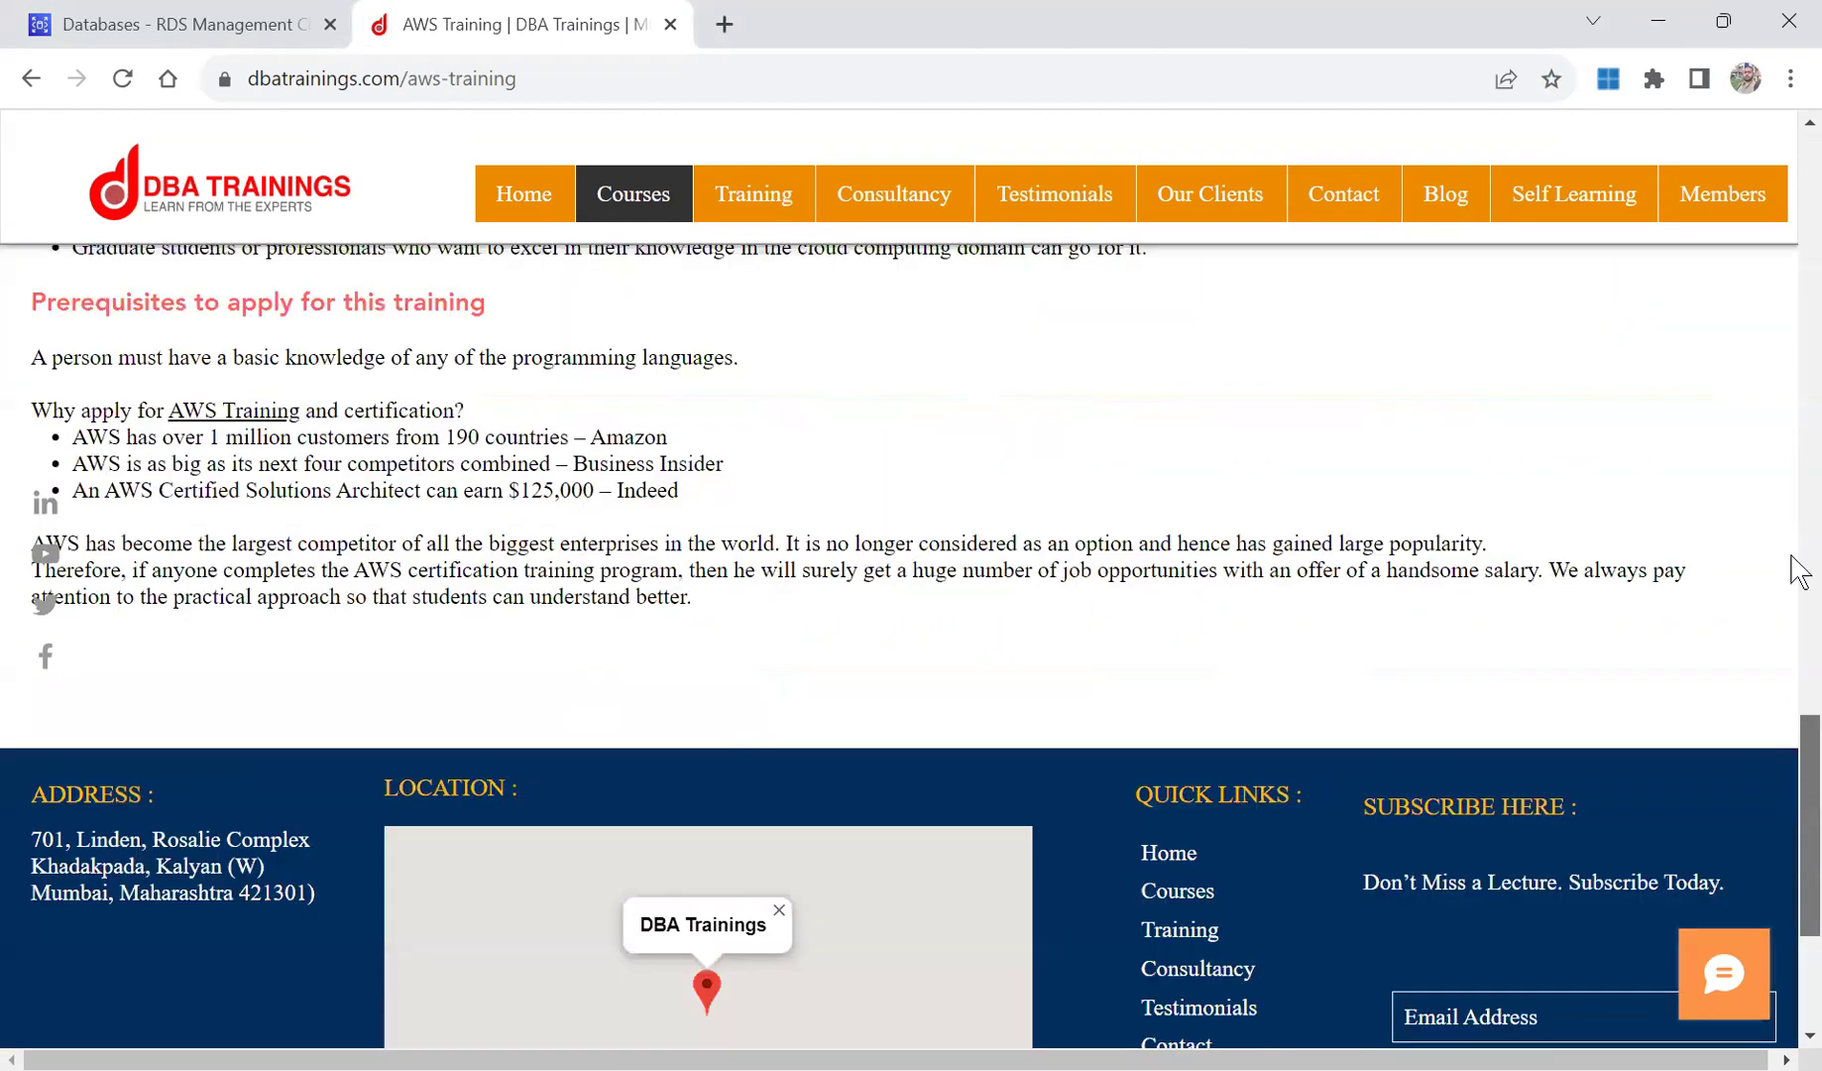
pyautogui.click(1801, 486)
pyautogui.click(1794, 317)
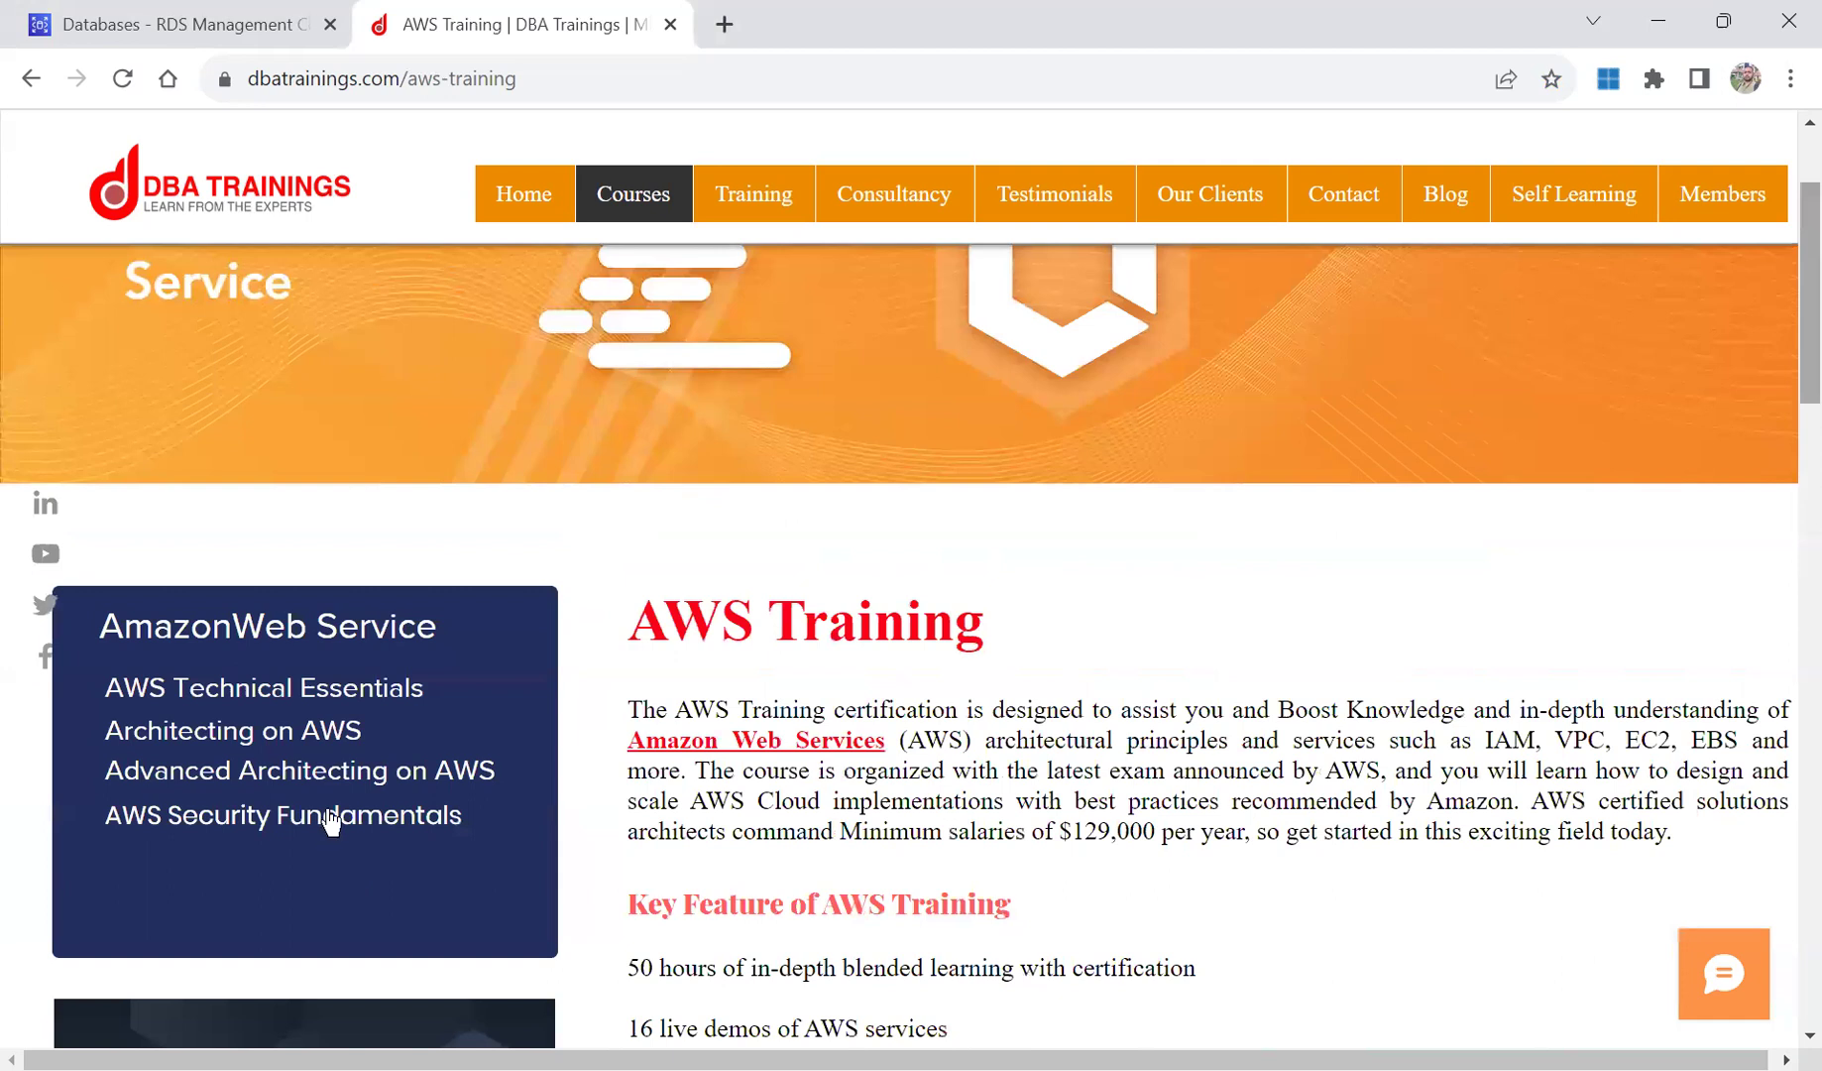
pyautogui.click(294, 735)
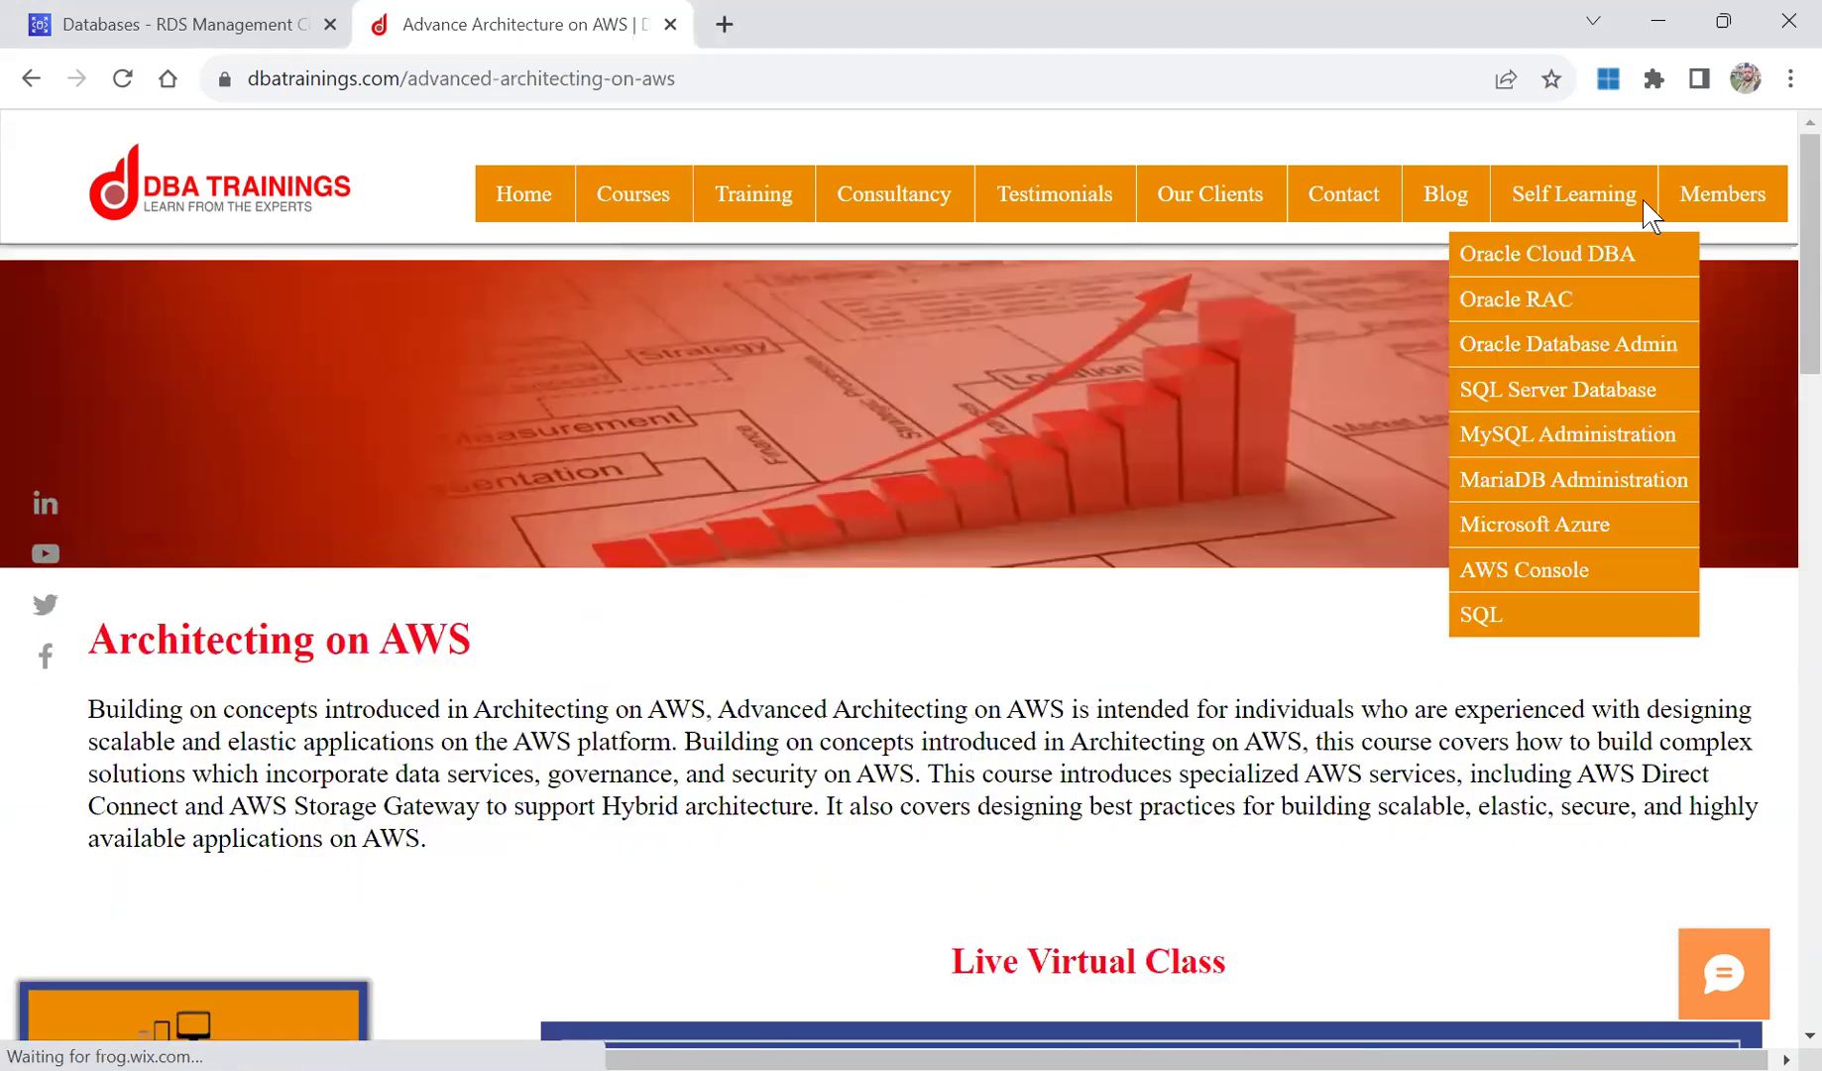
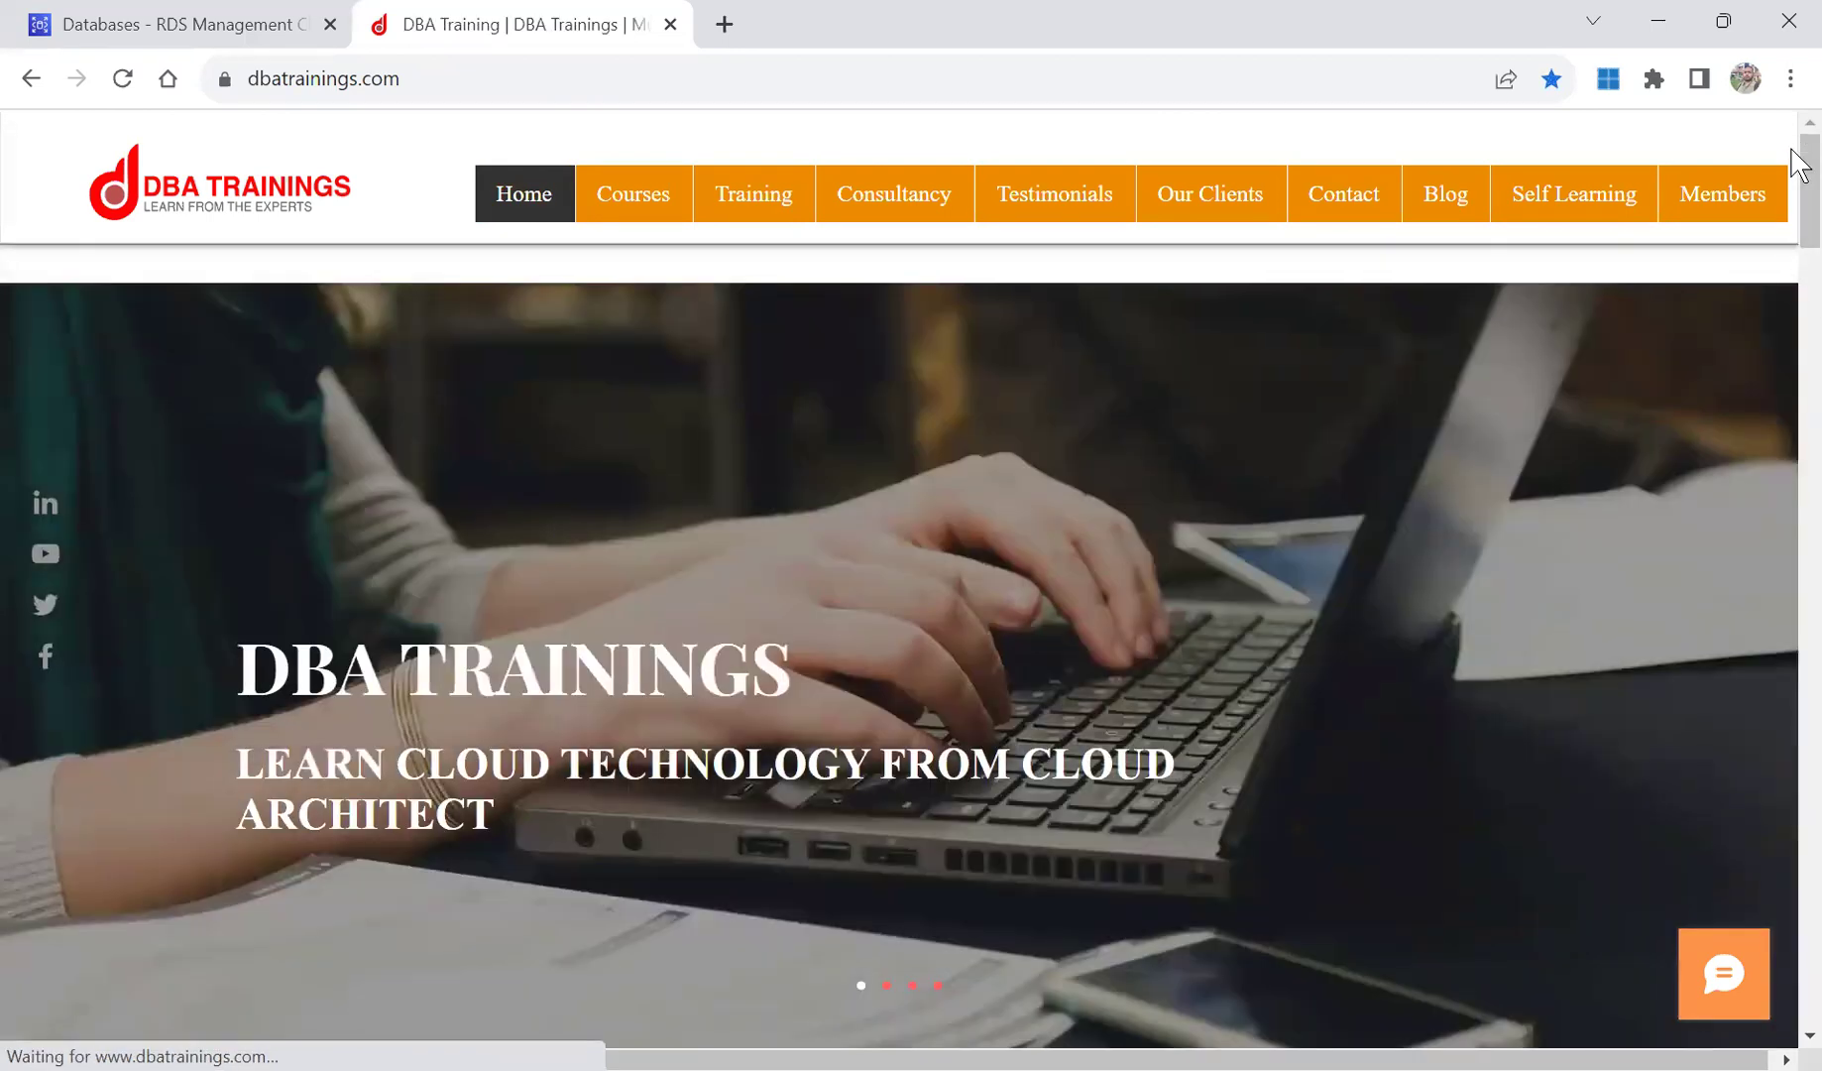
# Read the About Us section on the DBA Trainings home page, highlighting the passage about mentors' experience.
pyautogui.moveTo(1794, 198); pyautogui.dragTo(1797, 407)
pyautogui.scroll(-2, 1797, 407)
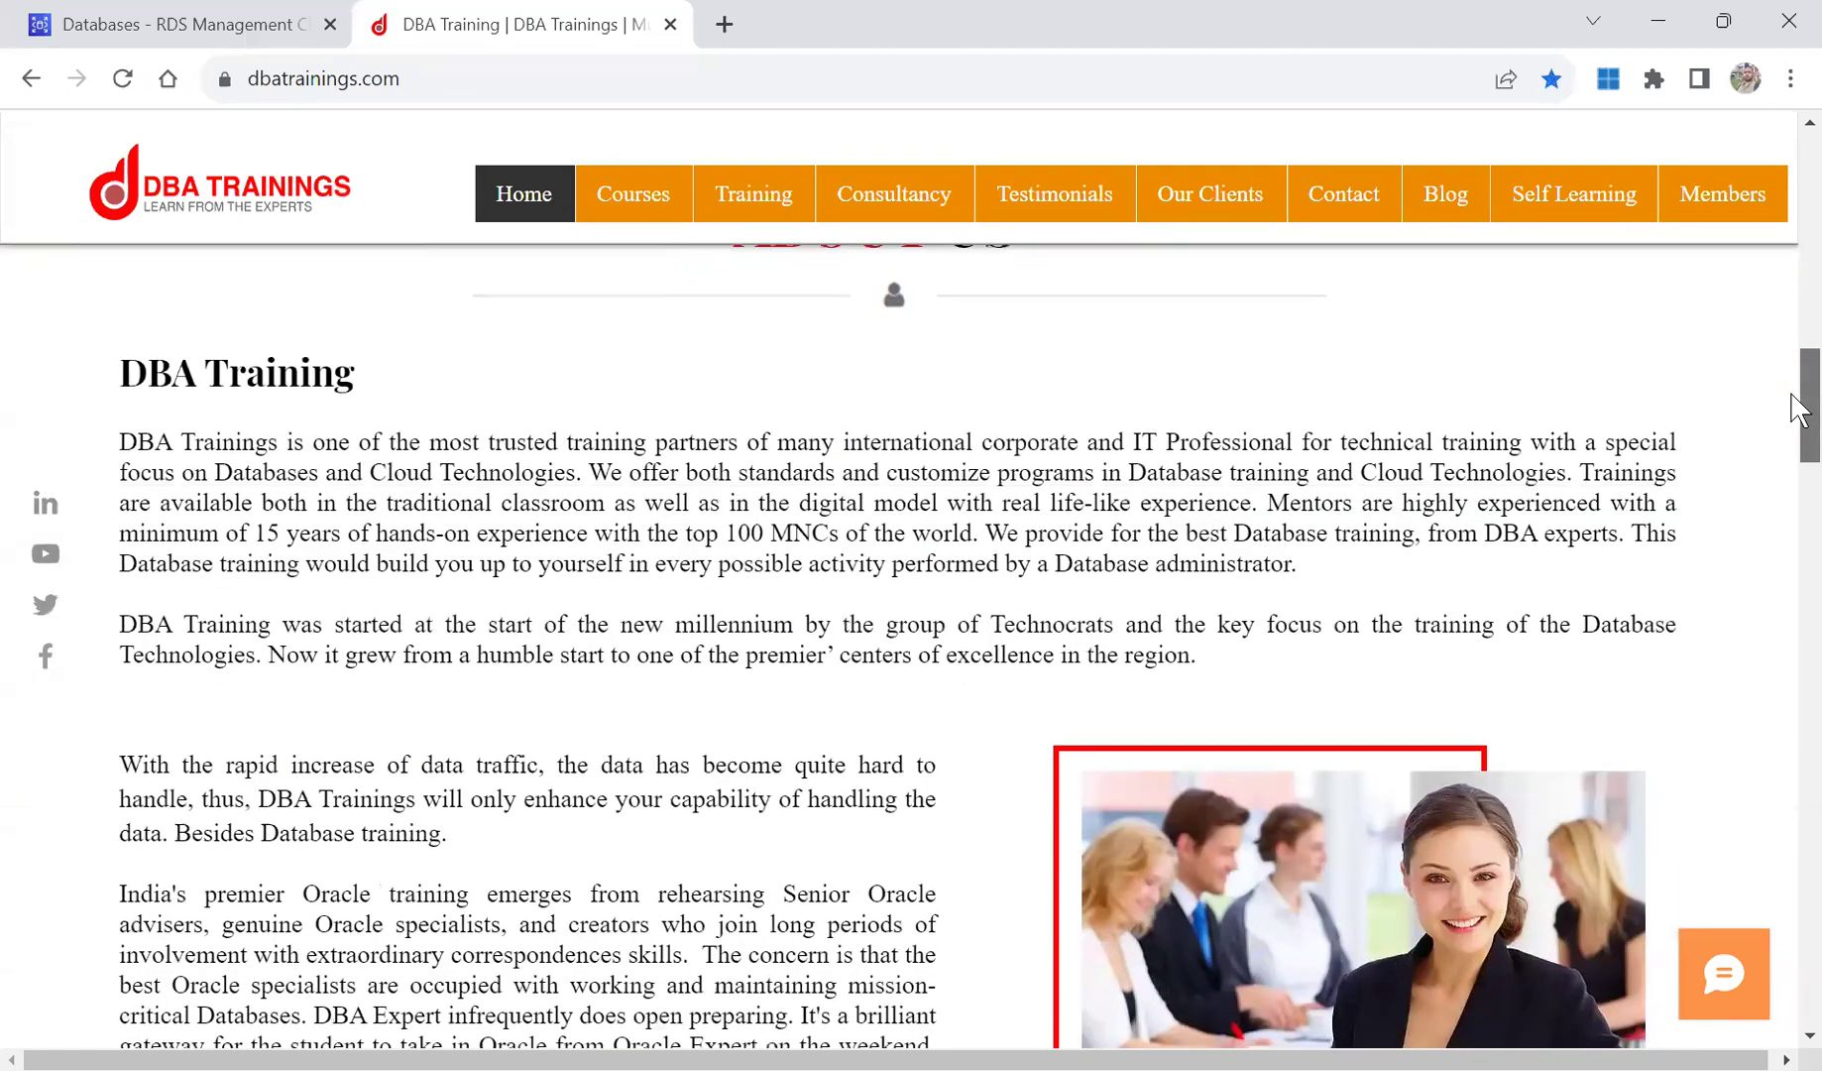
pyautogui.moveTo(1793, 397); pyautogui.dragTo(1794, 400)
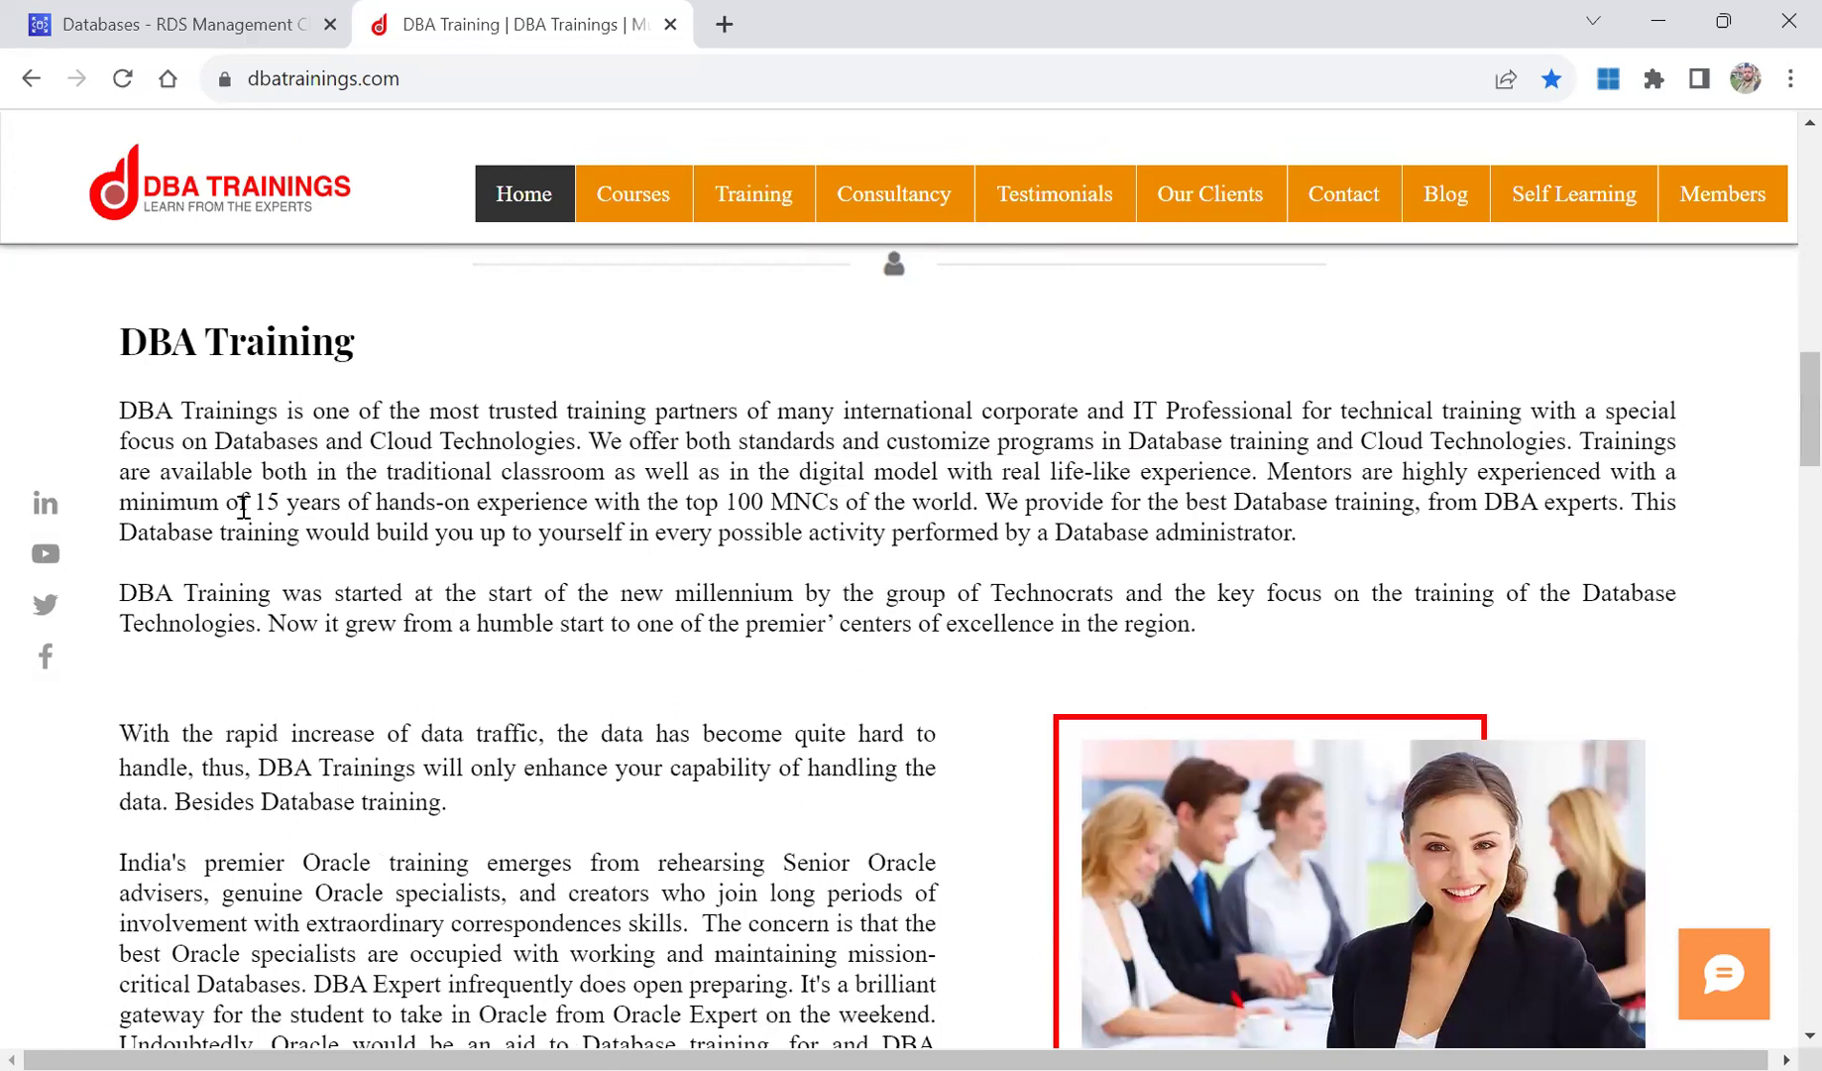
pyautogui.moveTo(126, 436); pyautogui.dragTo(302, 533)
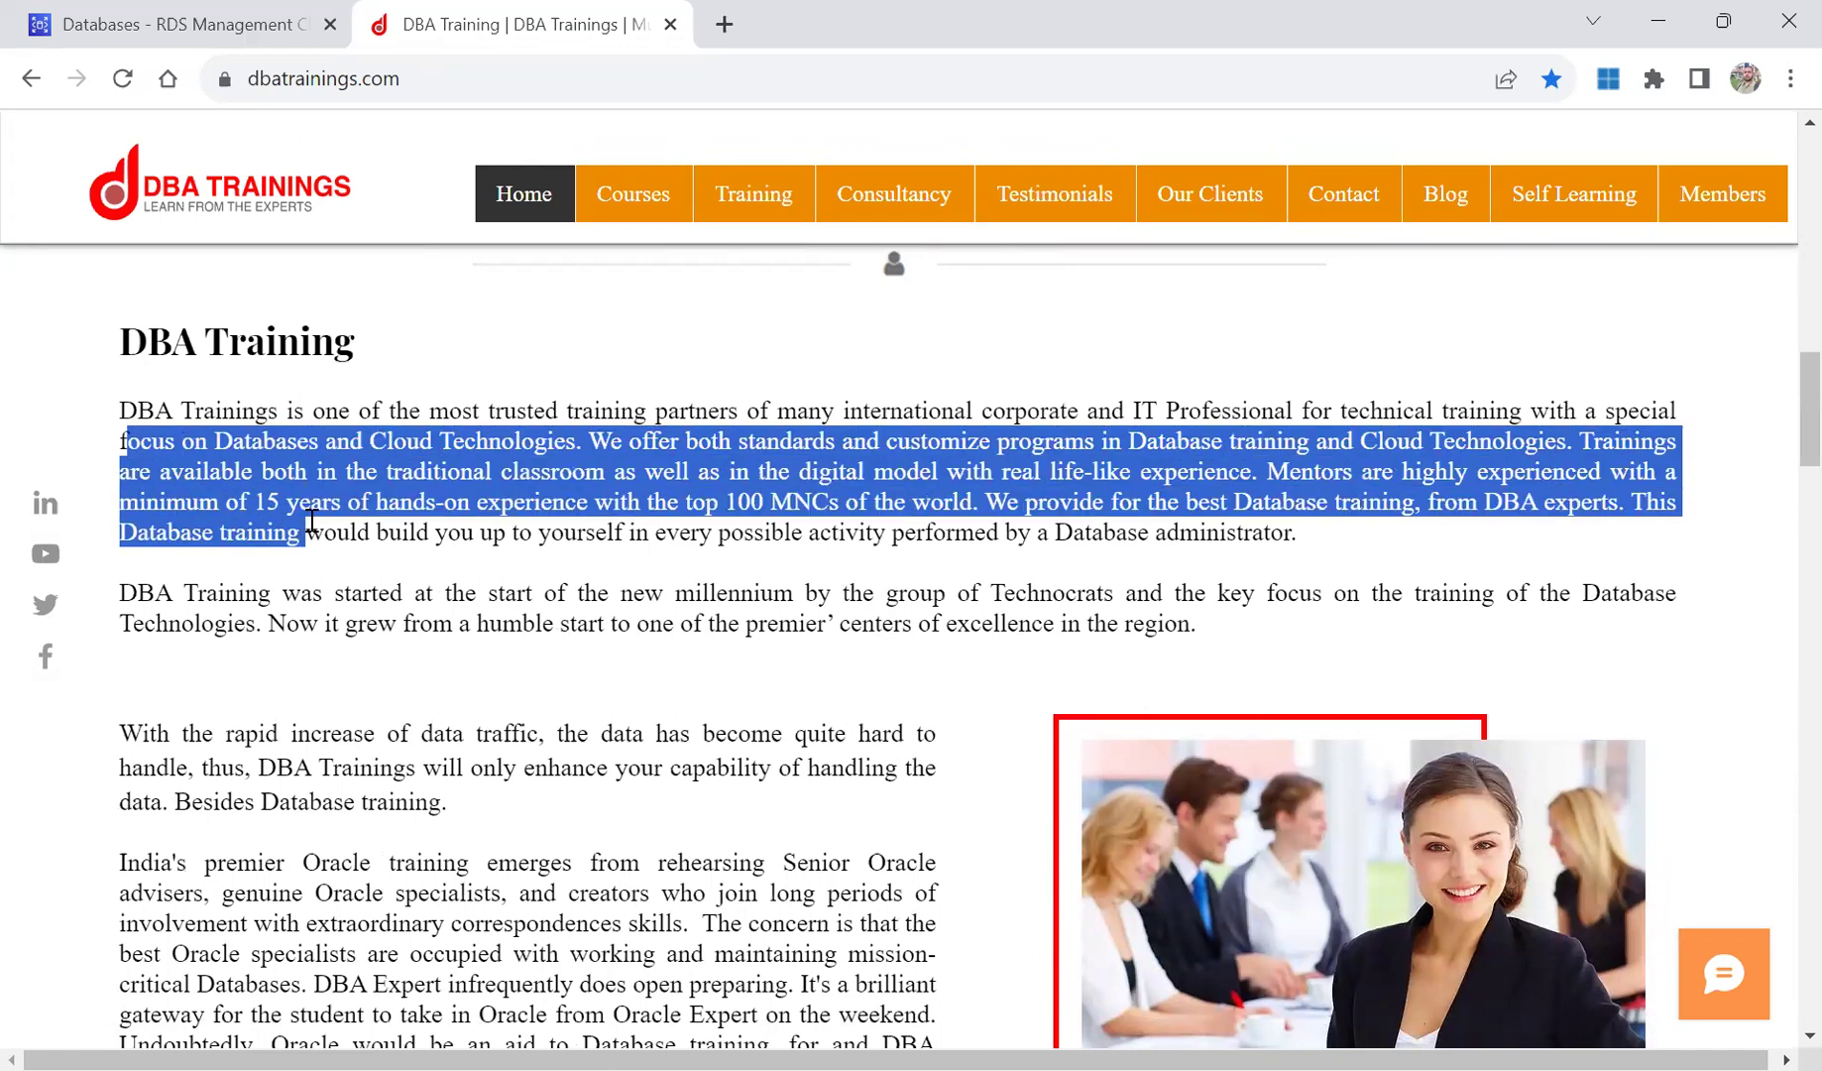
pyautogui.click(310, 520)
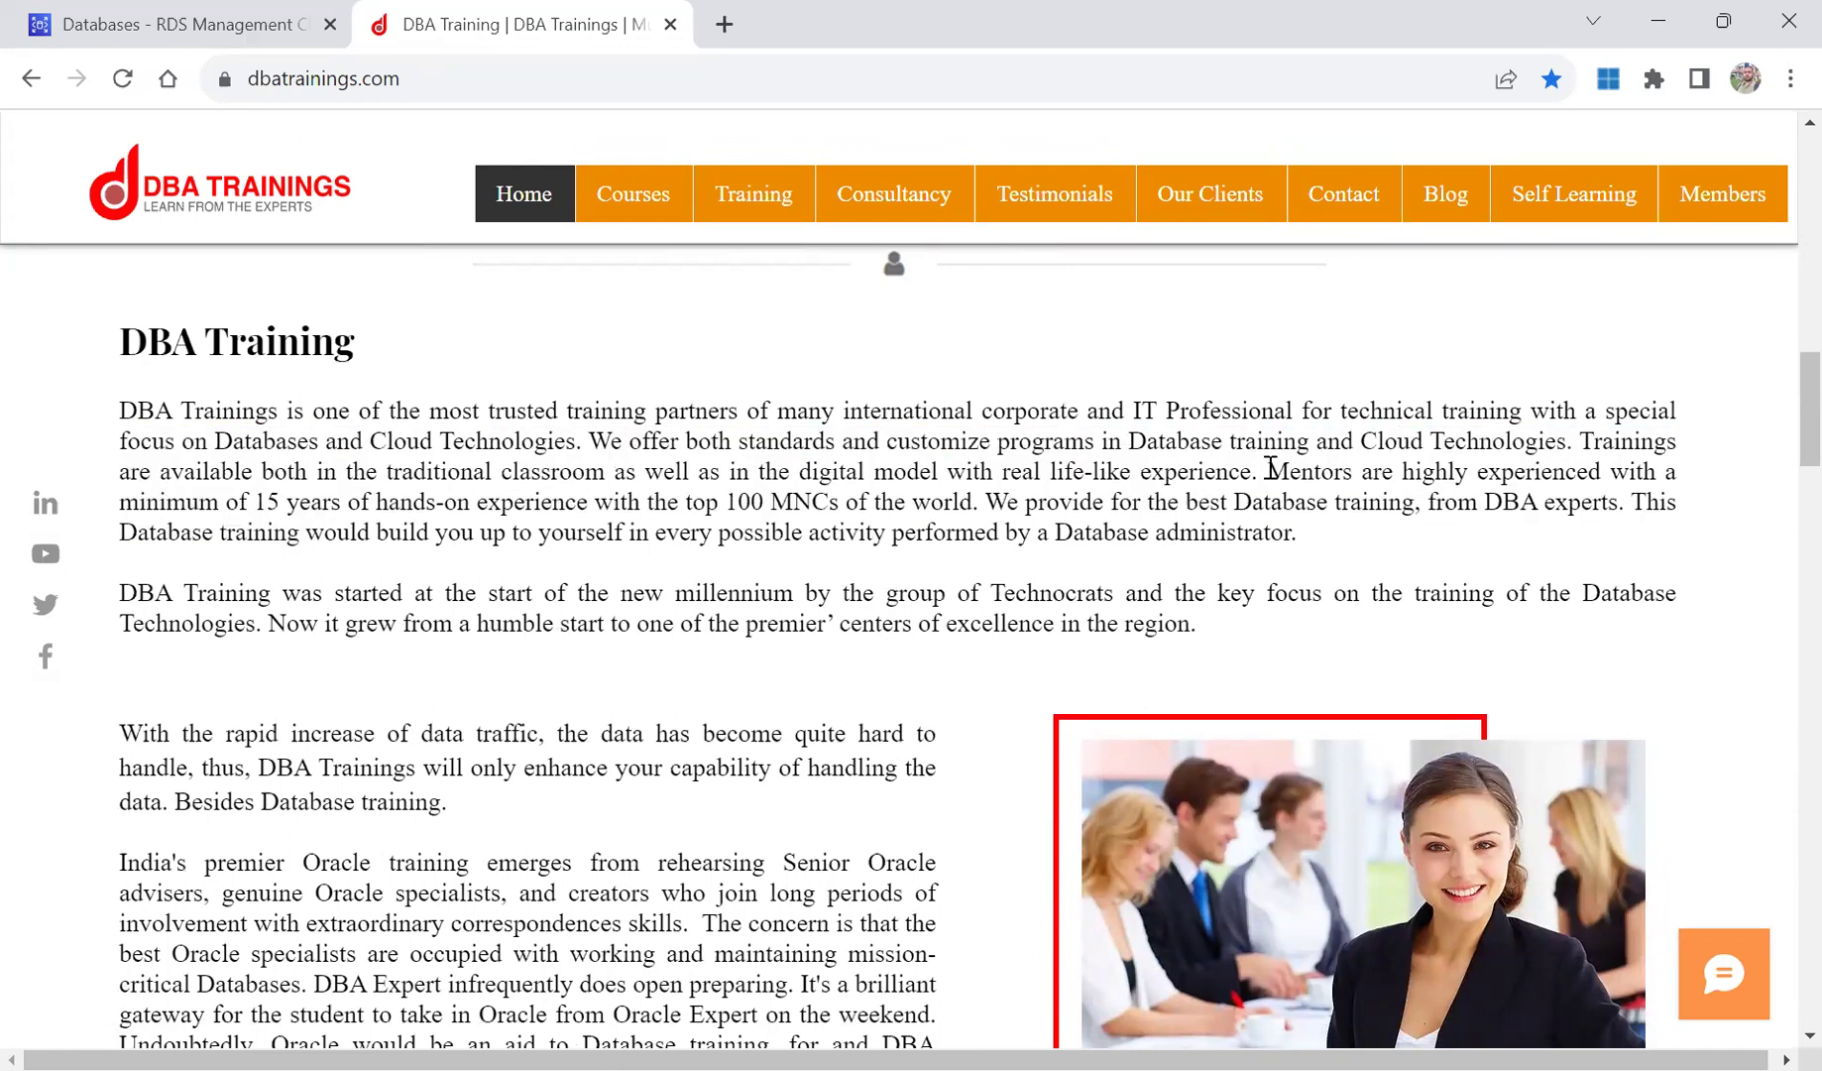
pyautogui.moveTo(1271, 468); pyautogui.dragTo(946, 511)
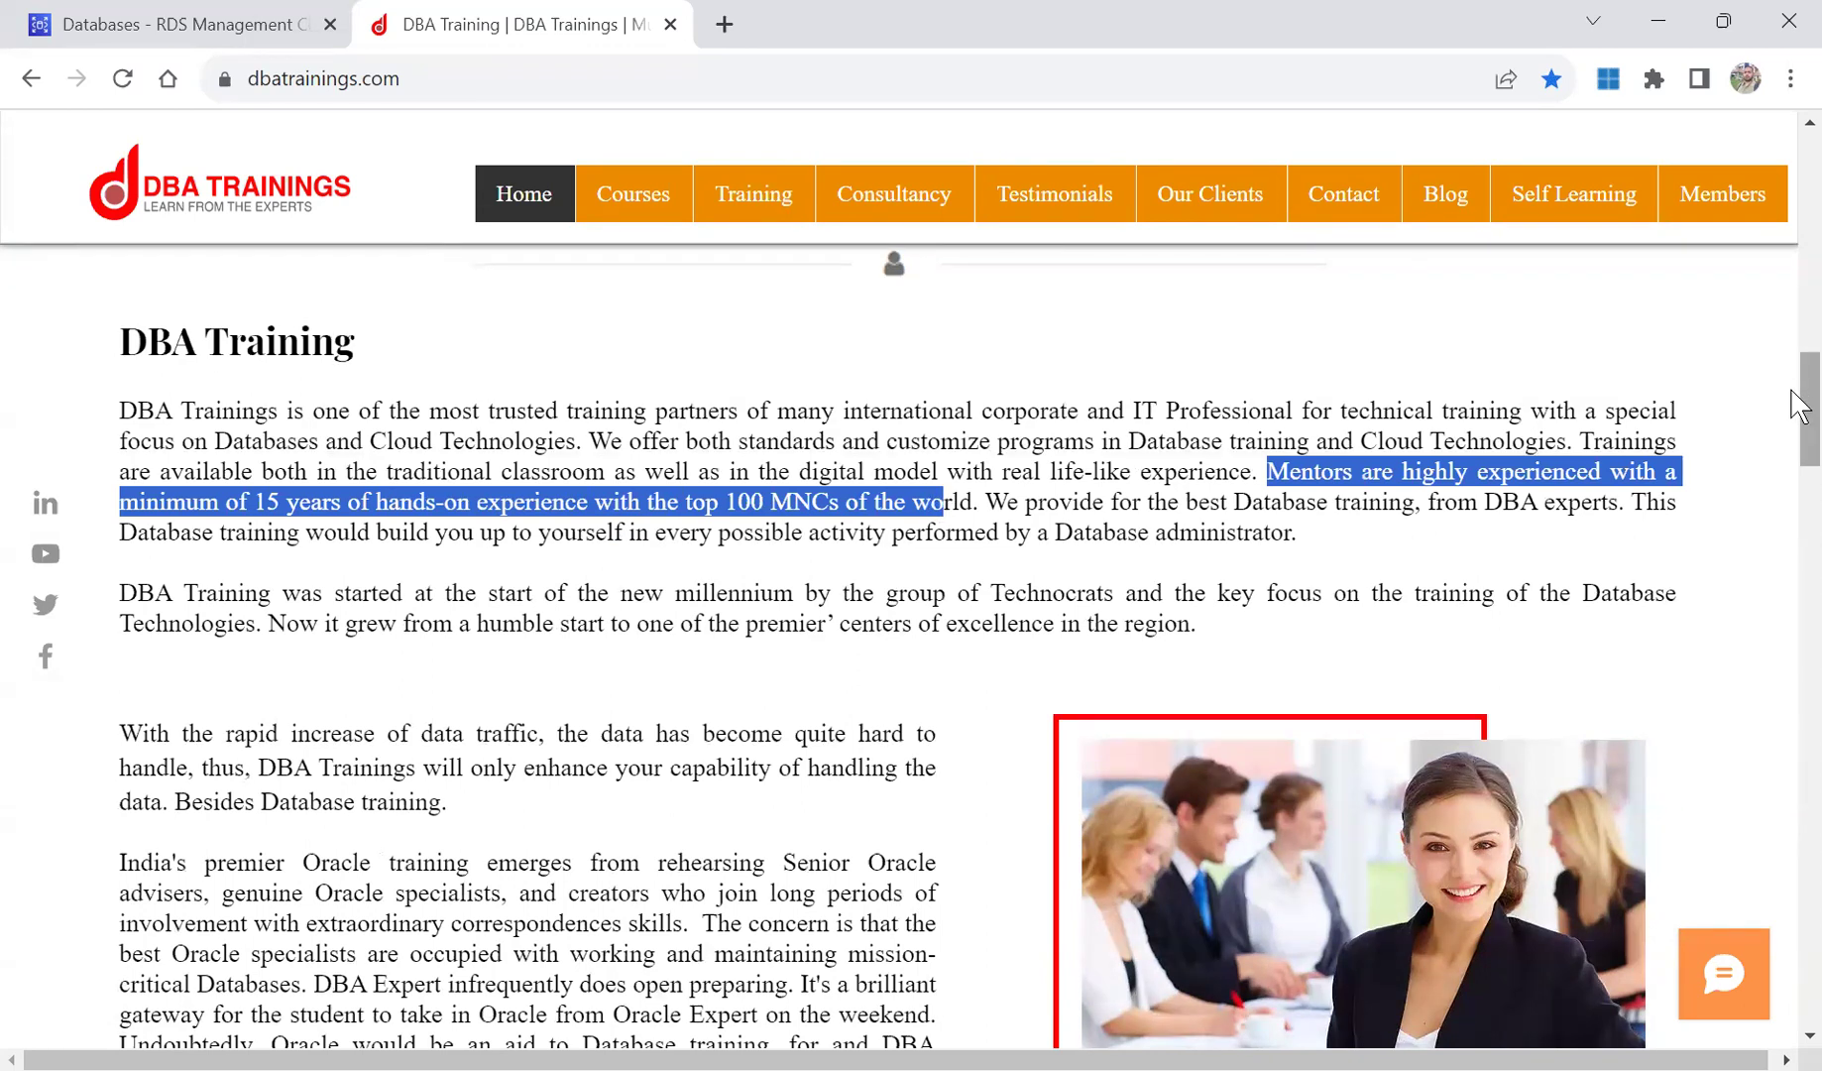
# Skim the rest of the home page down to the clients section and return to its start.
pyautogui.scroll(-2, 1800, 427)
pyautogui.scroll(-10, 1796, 436)
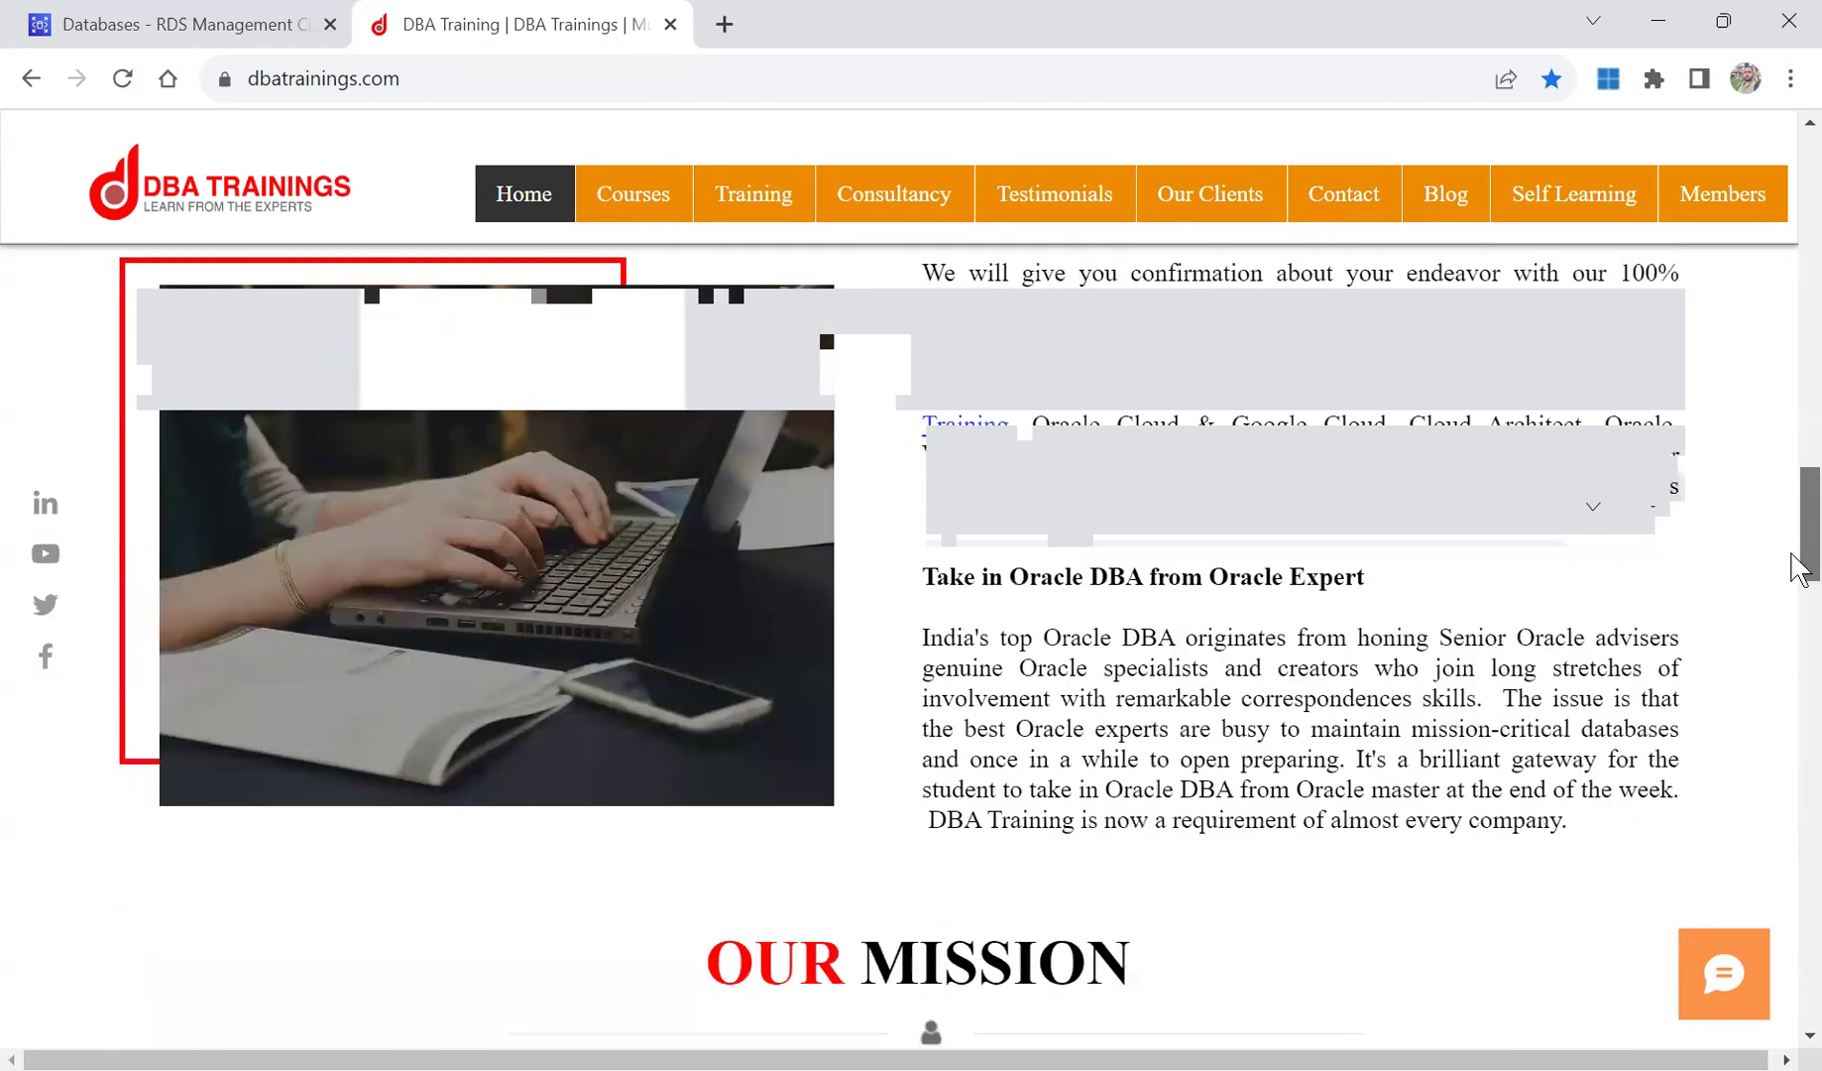
pyautogui.scroll(-10, 1793, 694)
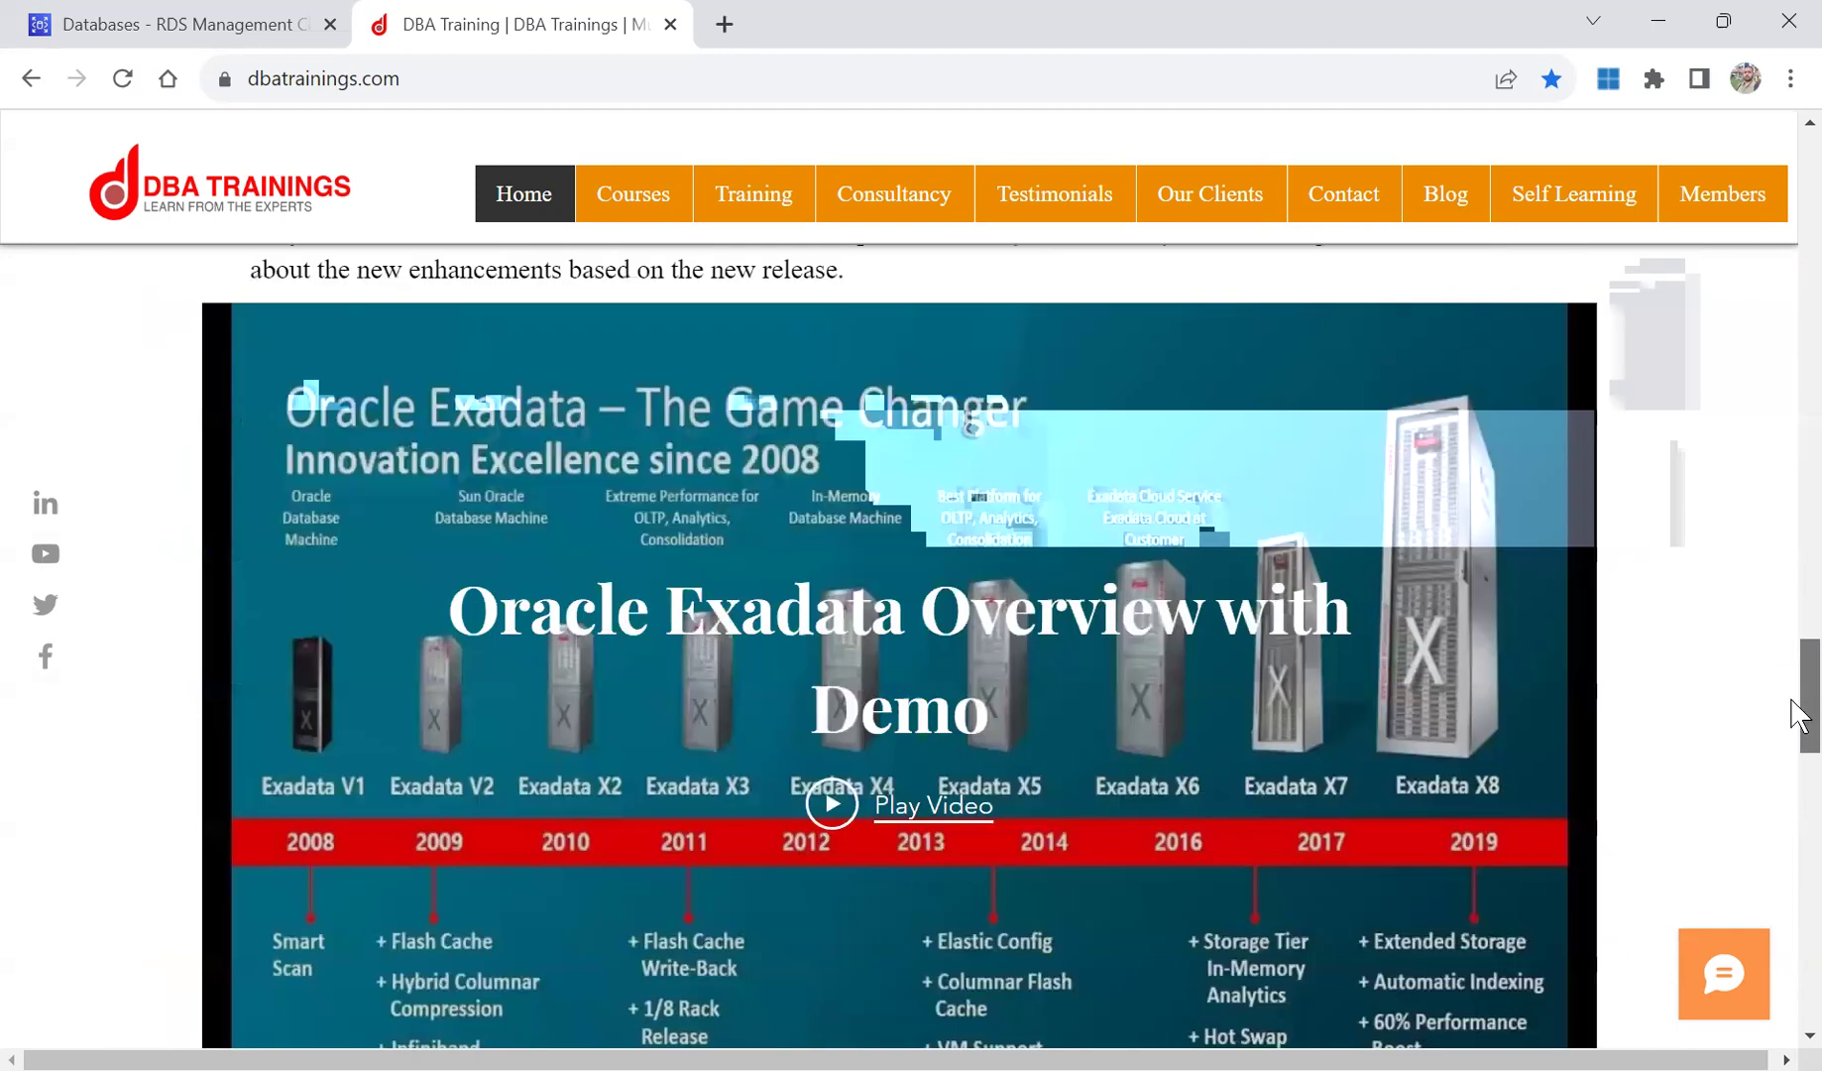
pyautogui.scroll(4, 1800, 759)
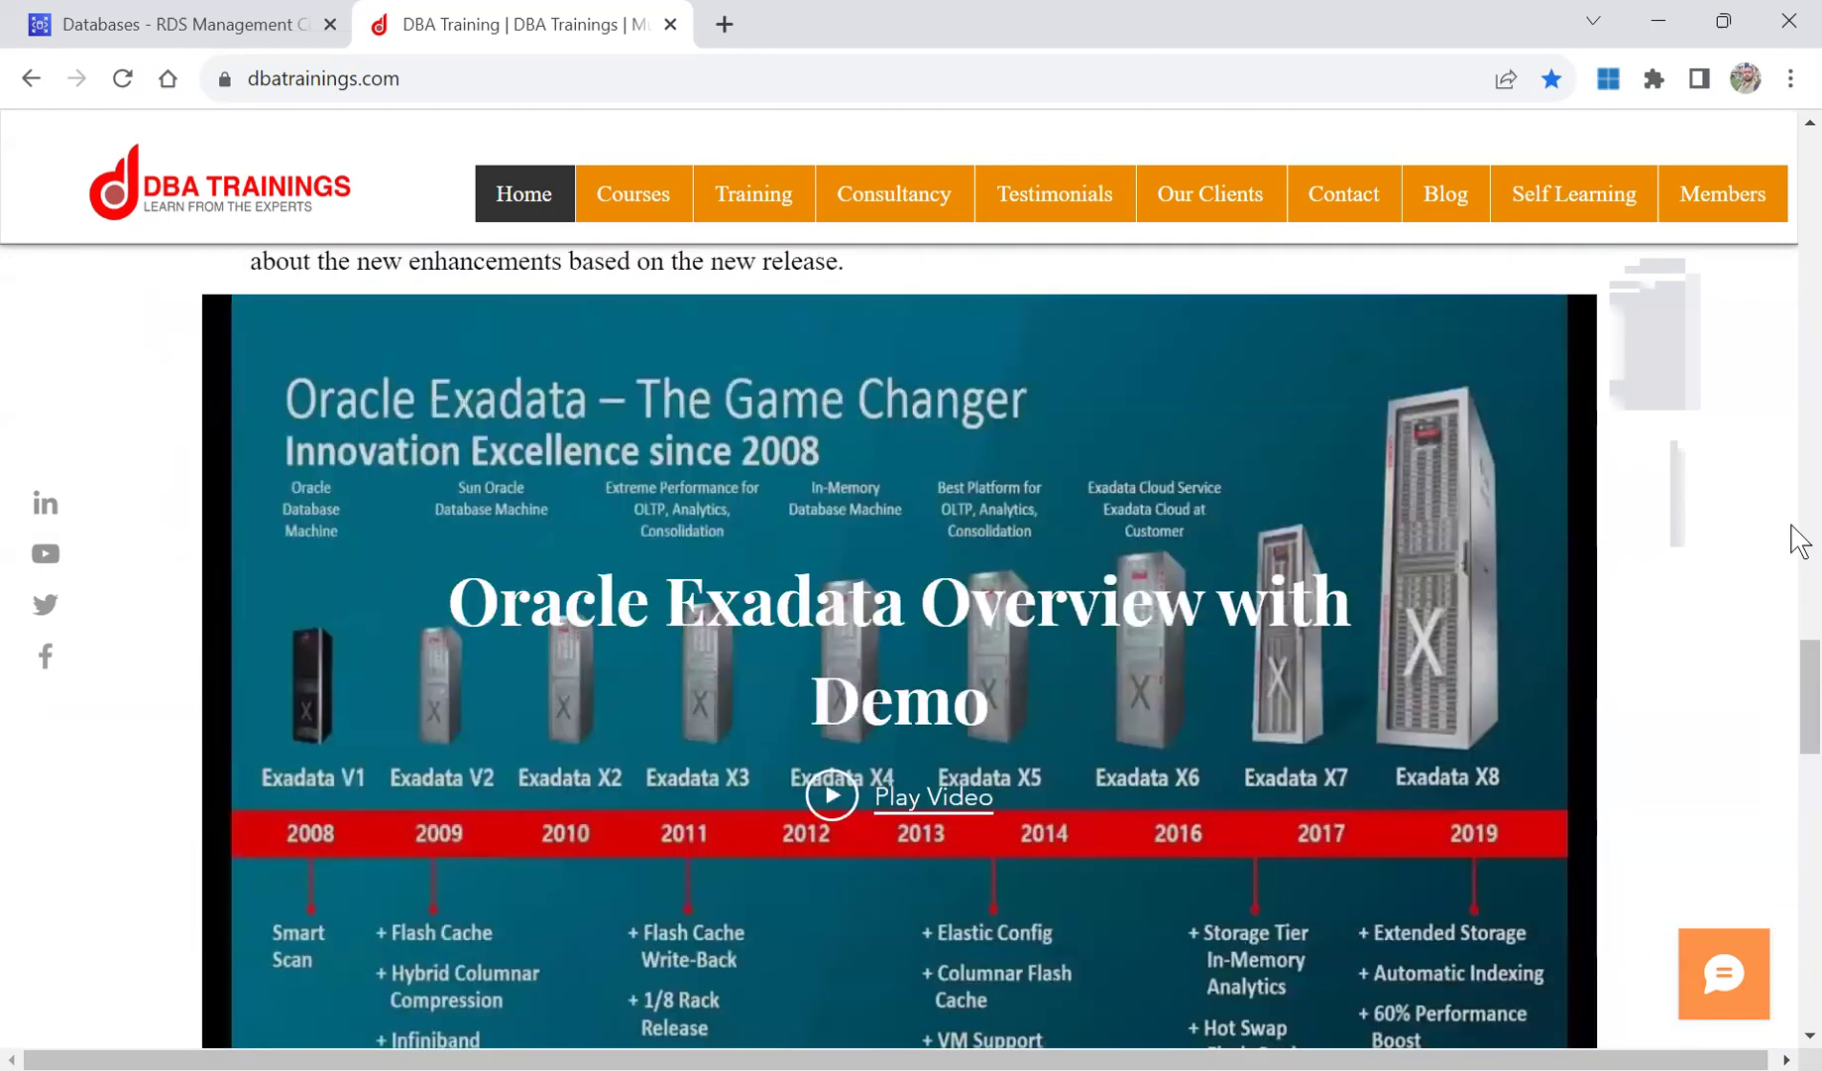
pyautogui.scroll(-12, 1800, 694)
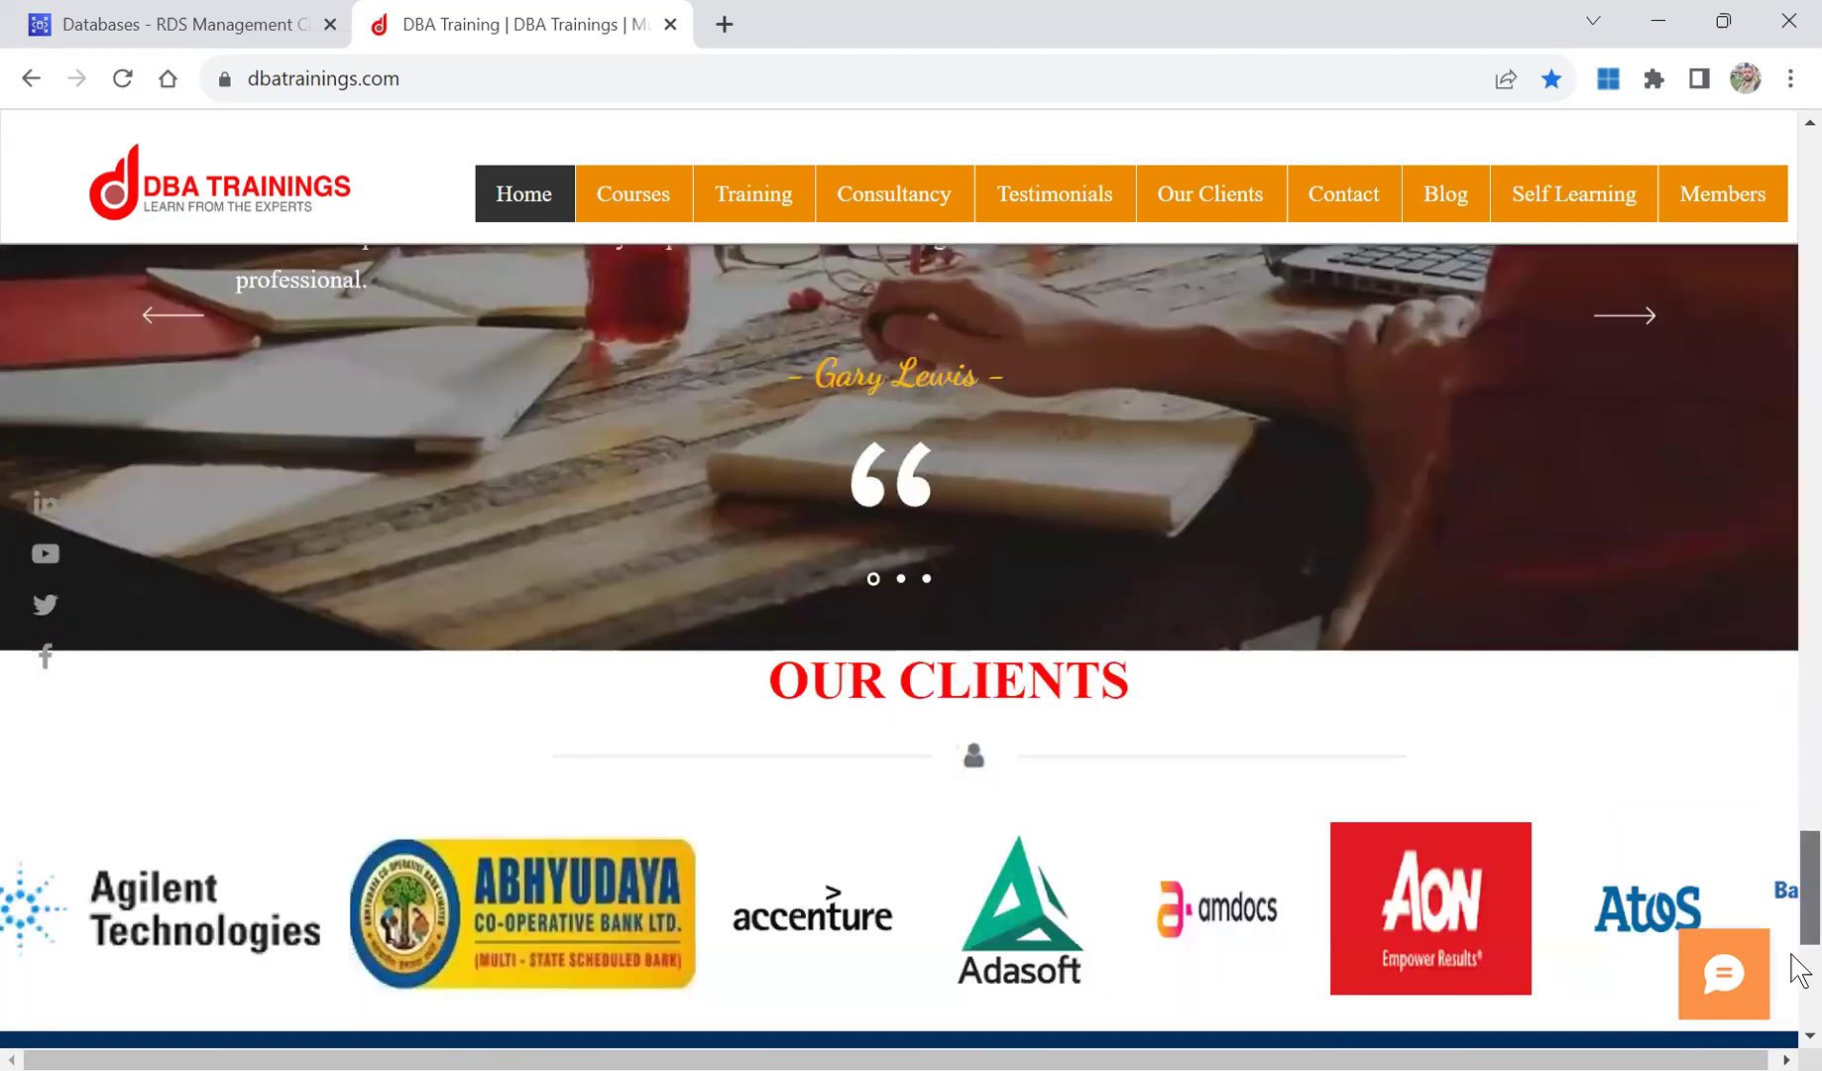
pyautogui.moveTo(1791, 955); pyautogui.dragTo(1792, 436)
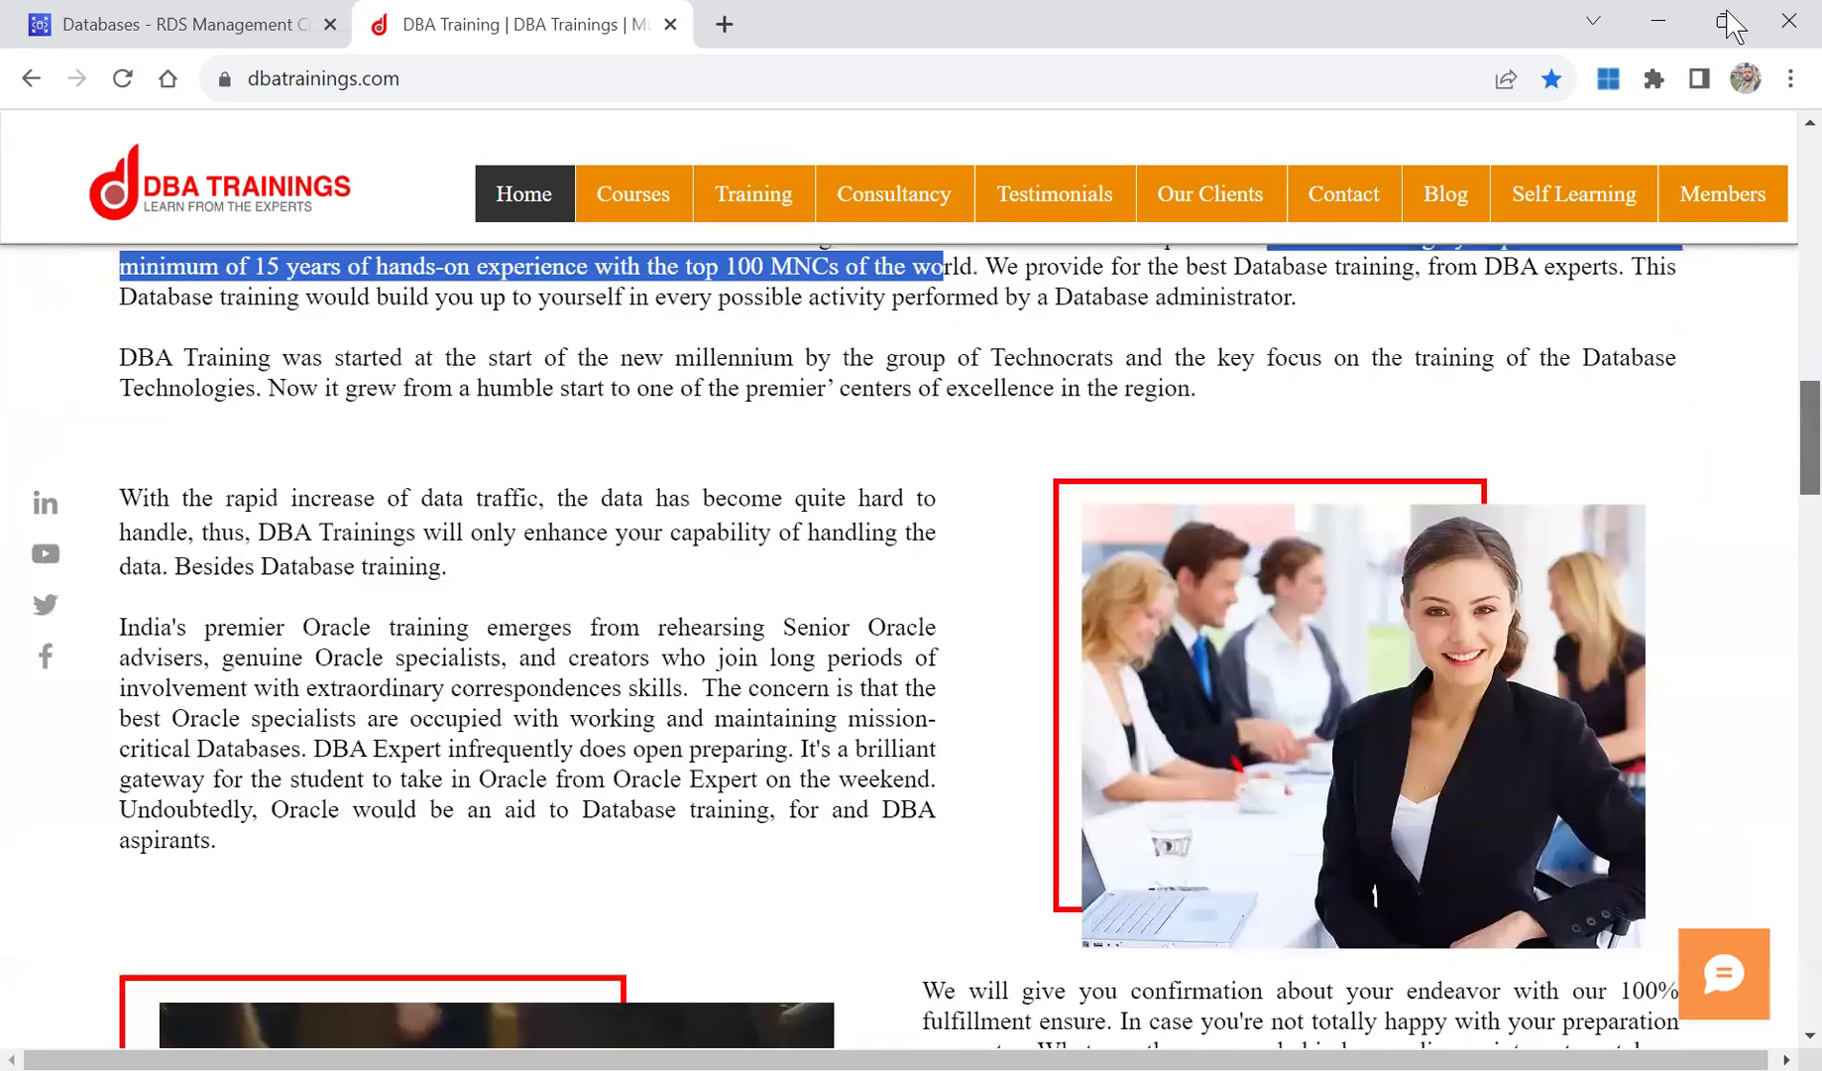
pyautogui.press('Home')
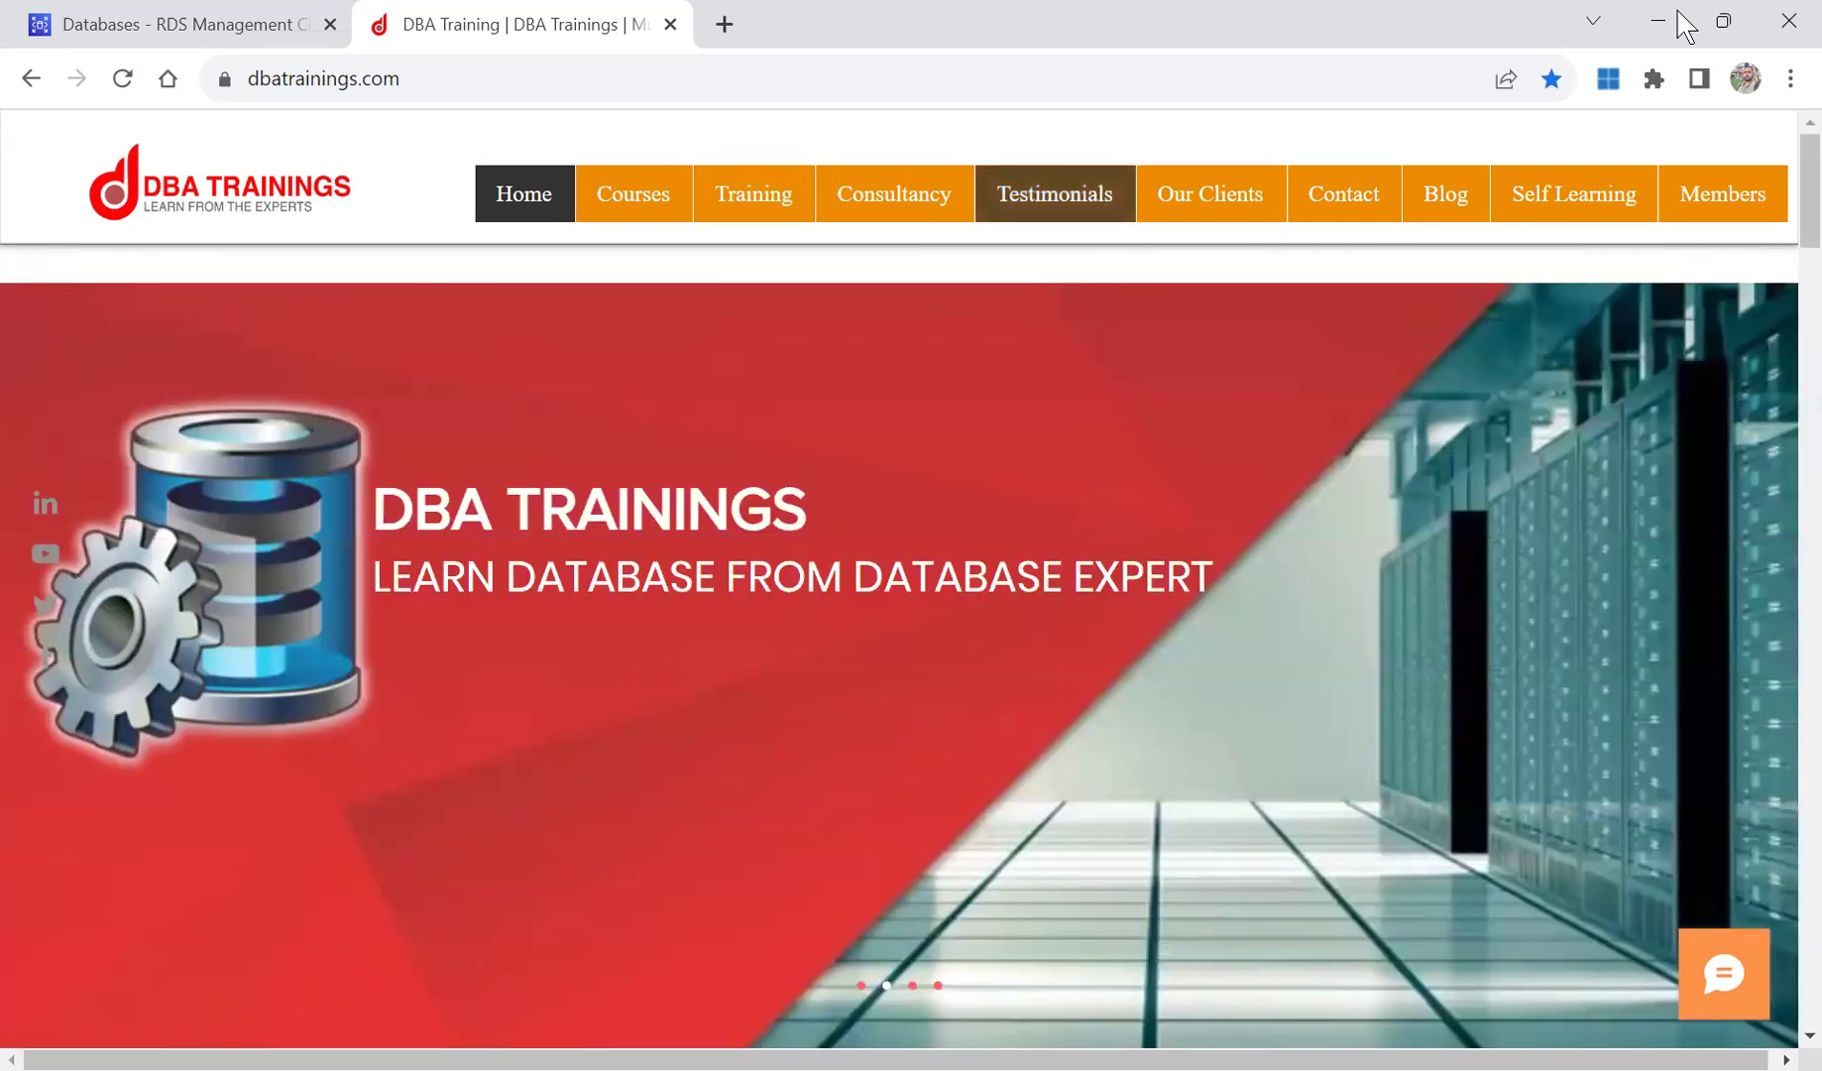
# Open the Testimonials page and look through it down to the contact details in the footer.
pyautogui.press('Return')
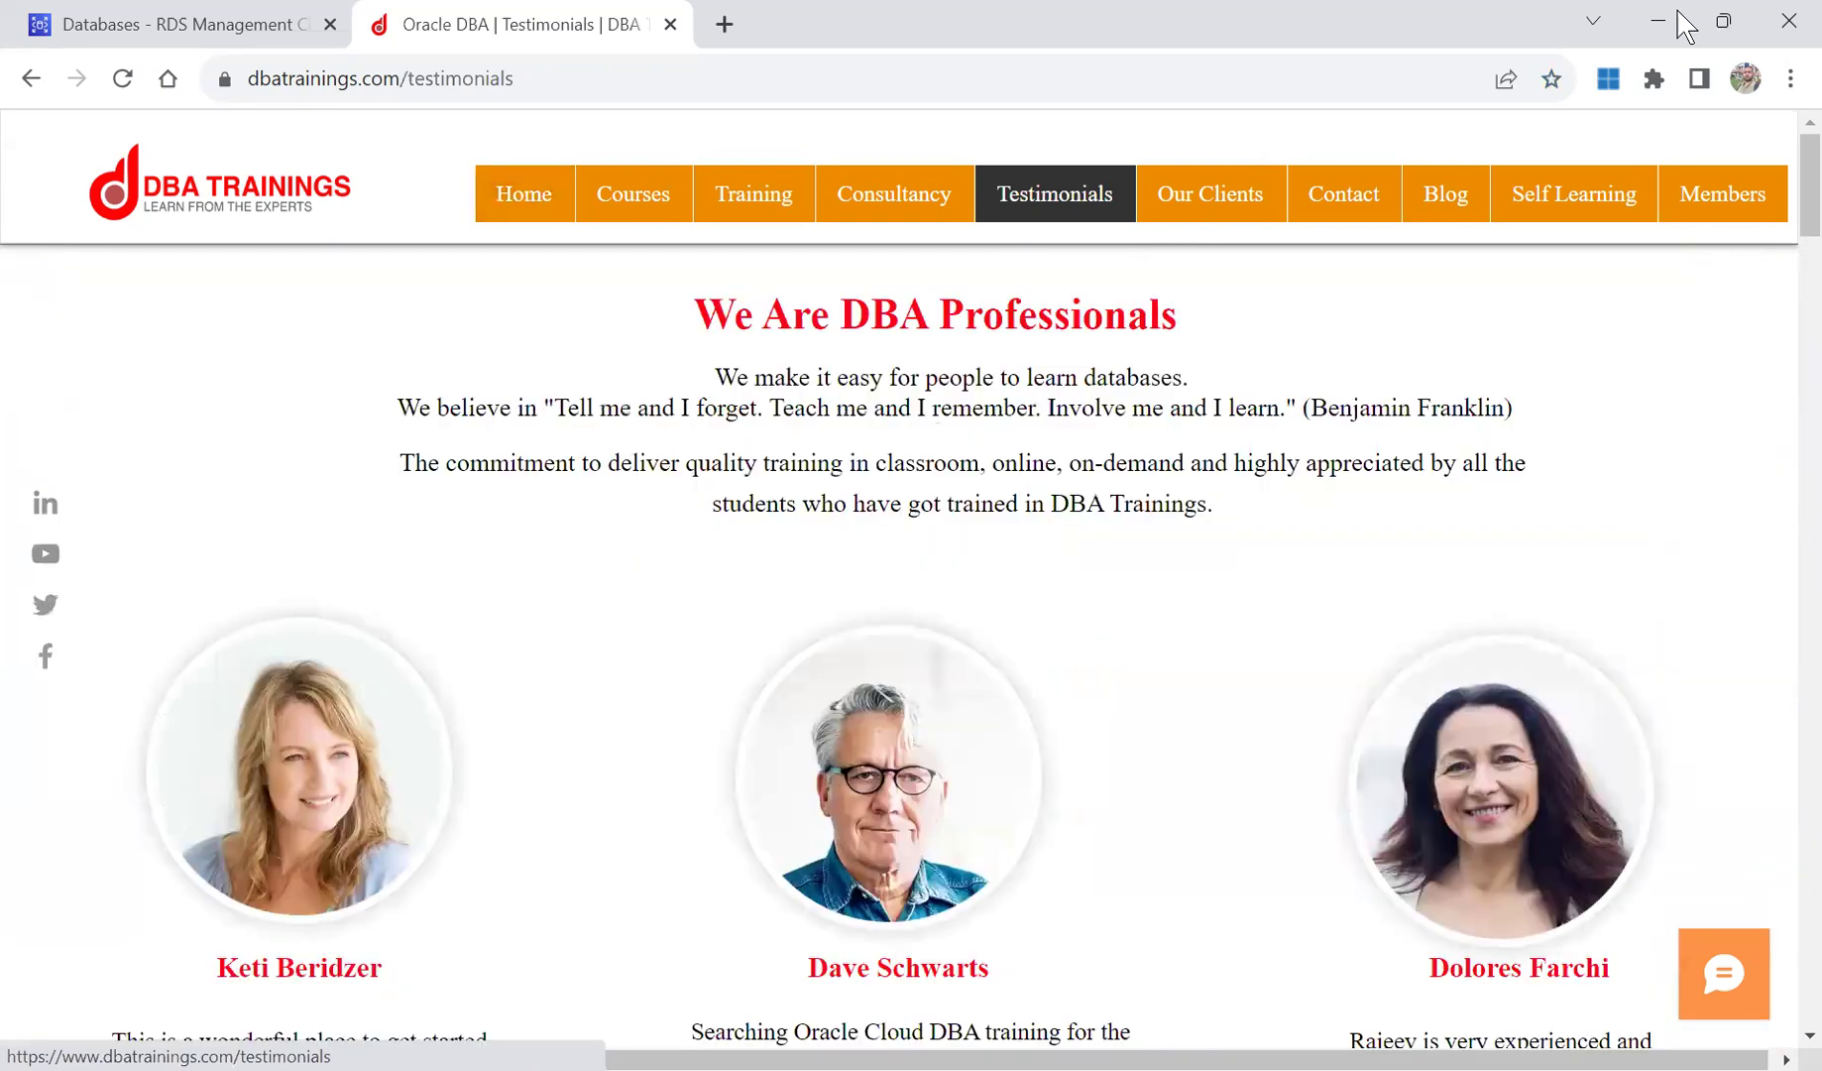
pyautogui.moveTo(1805, 183); pyautogui.dragTo(1793, 977)
pyautogui.moveTo(1800, 786); pyautogui.dragTo(1800, 999)
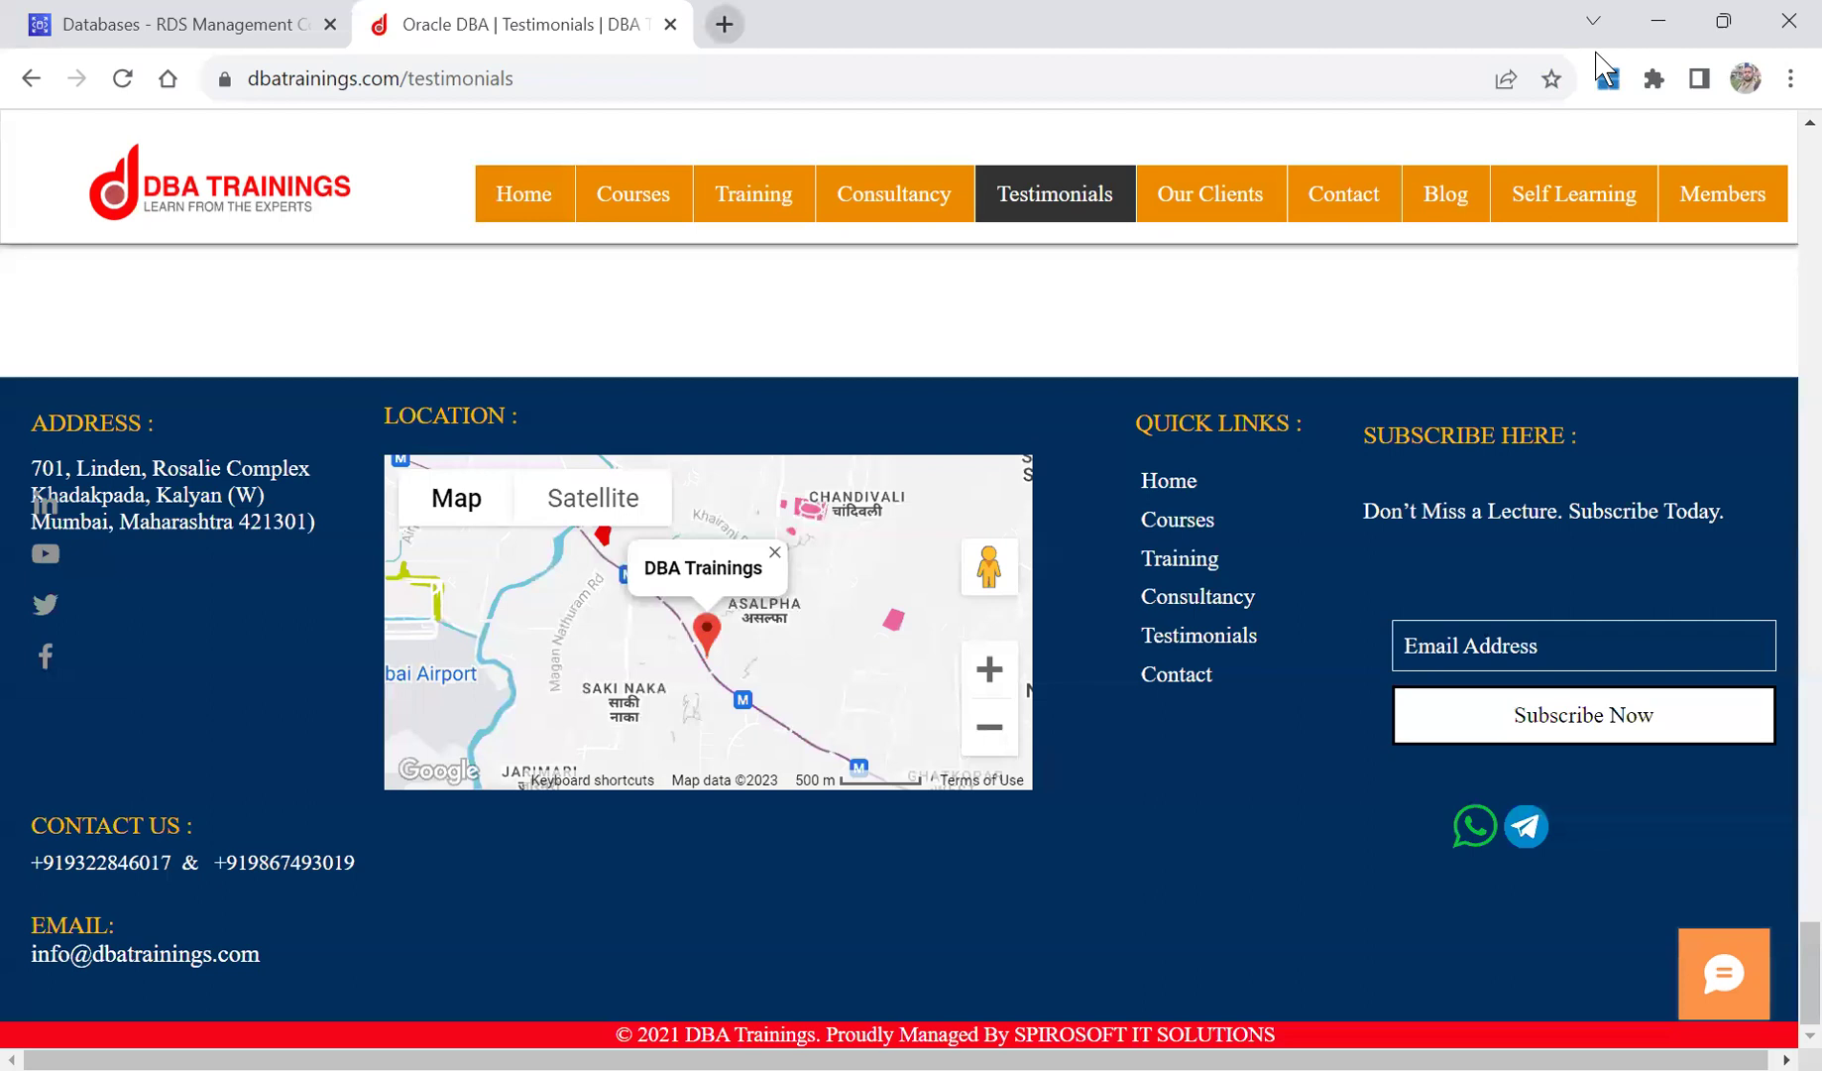
# Open Google in a new tab and search for "dba training".
pyautogui.hotkey('ctrl', 't')
pyautogui.write('g')
pyautogui.press('Return')
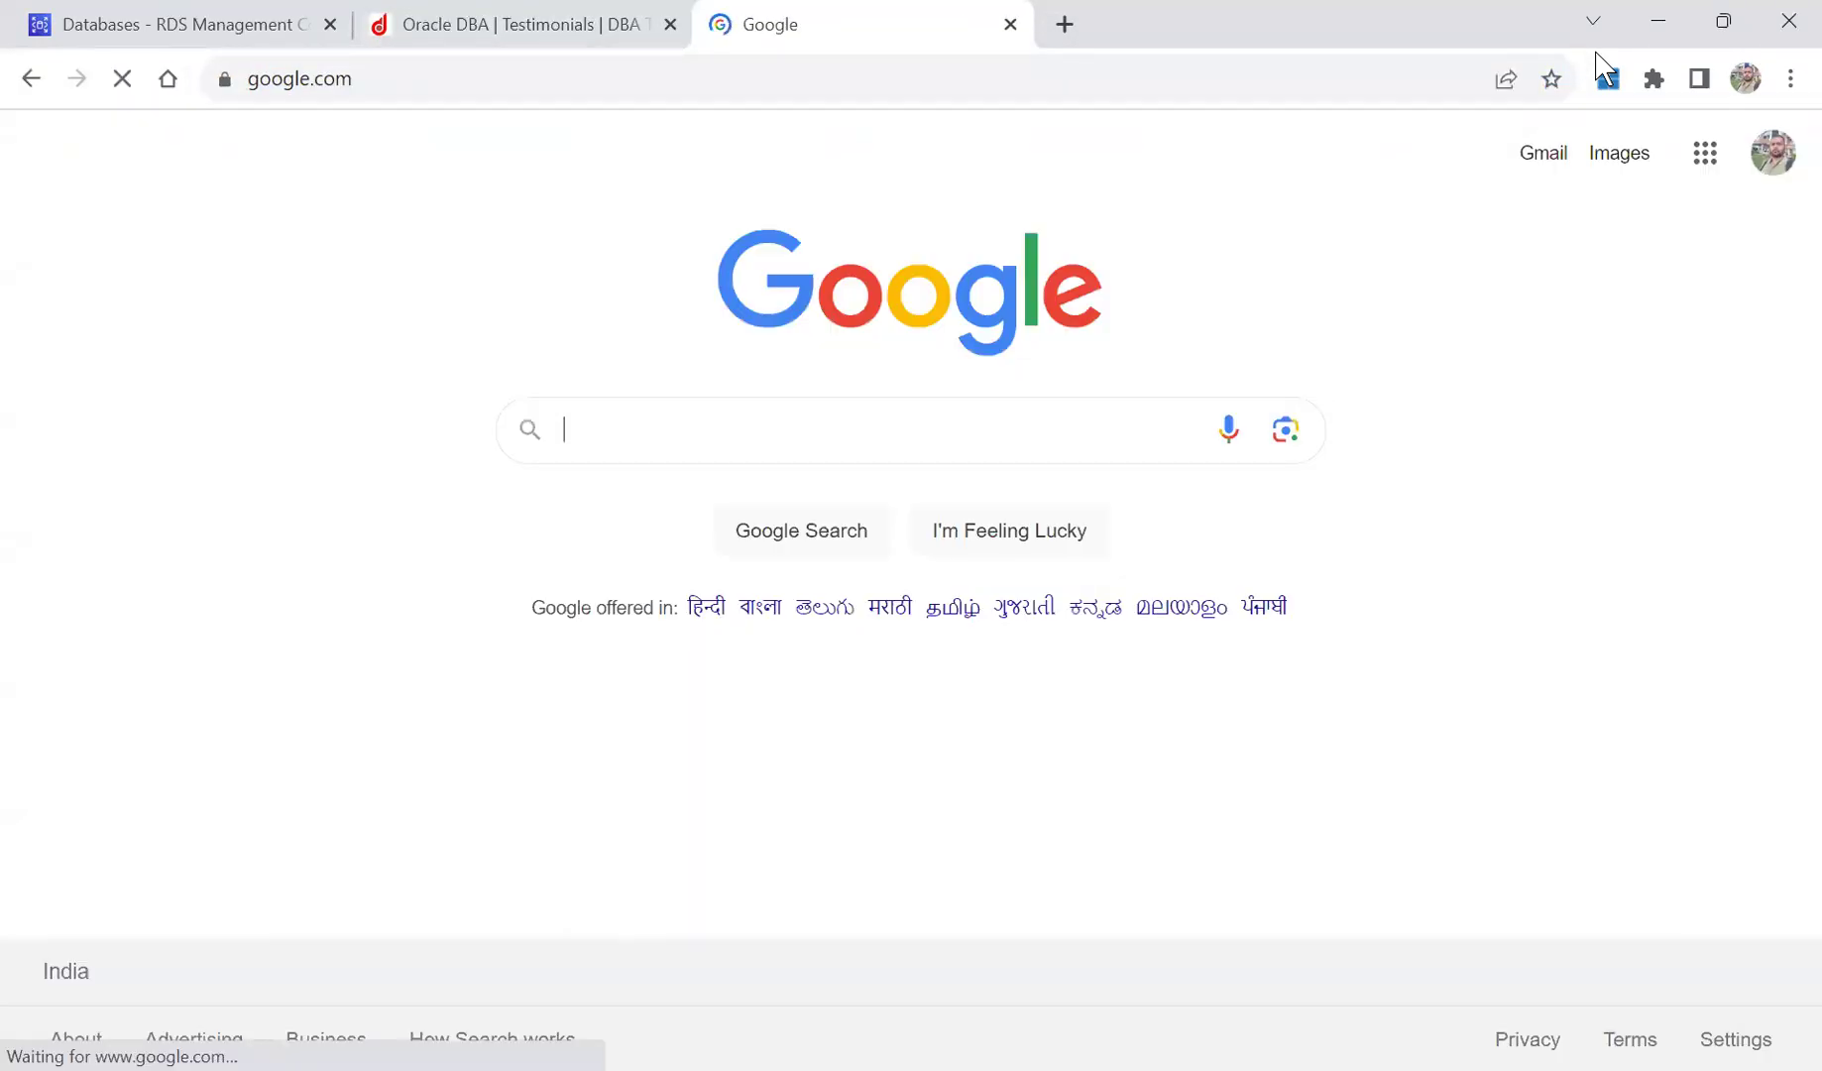
pyautogui.write('DBA')
pyautogui.press('Down')
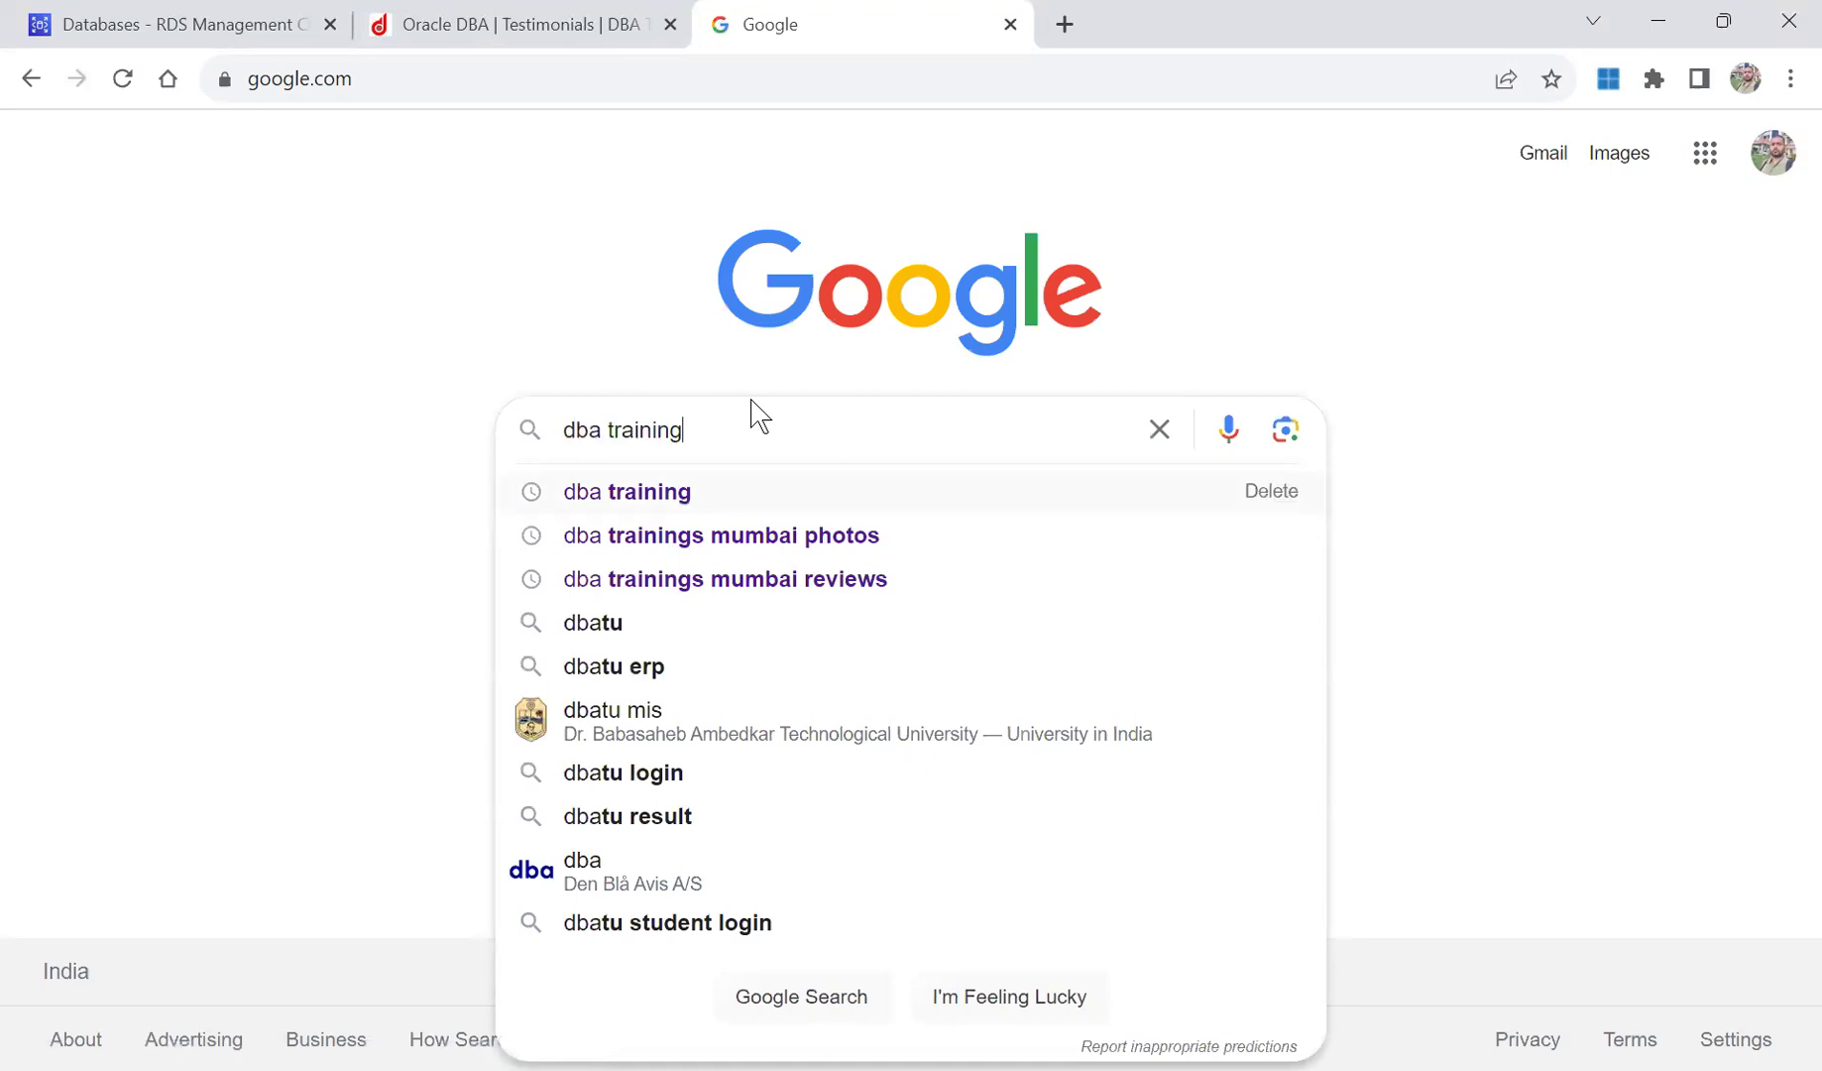
pyautogui.press('Return')
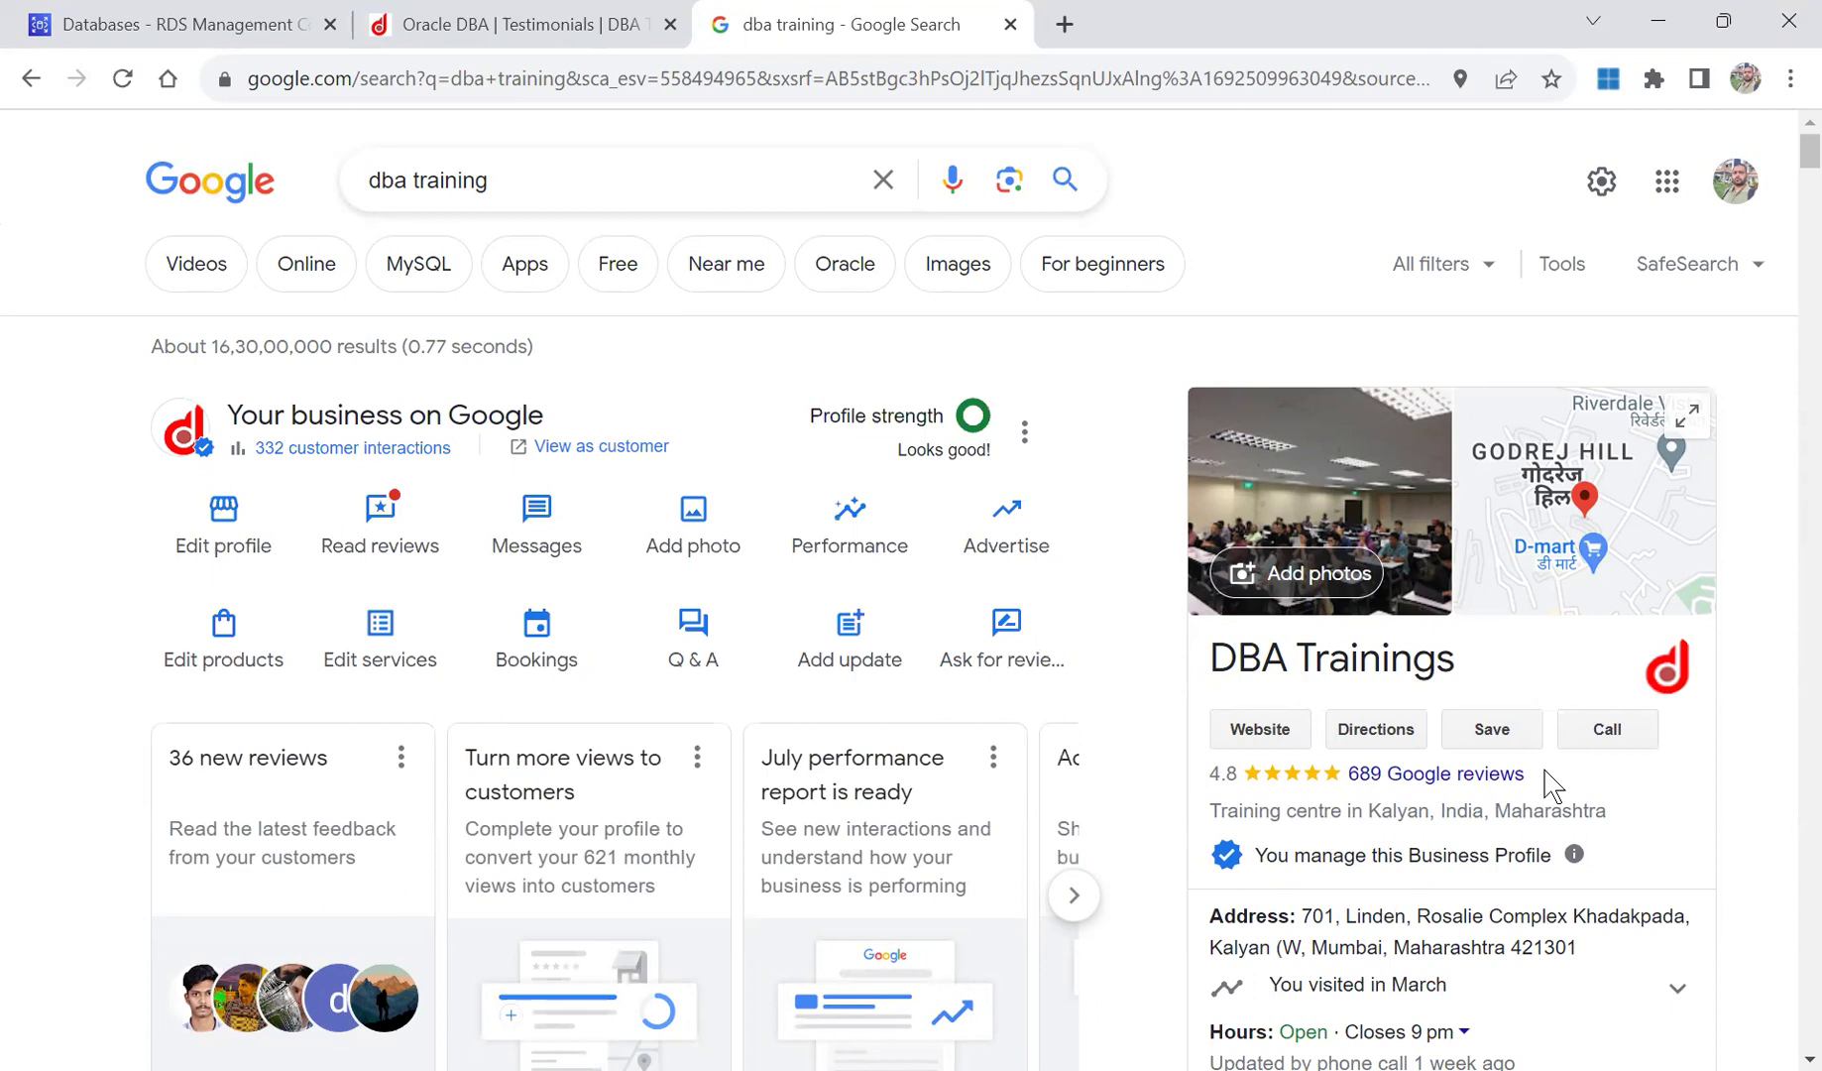
# Look through the Google reviews of DBA Trainings and close the reviews window.
pyautogui.click(1467, 774)
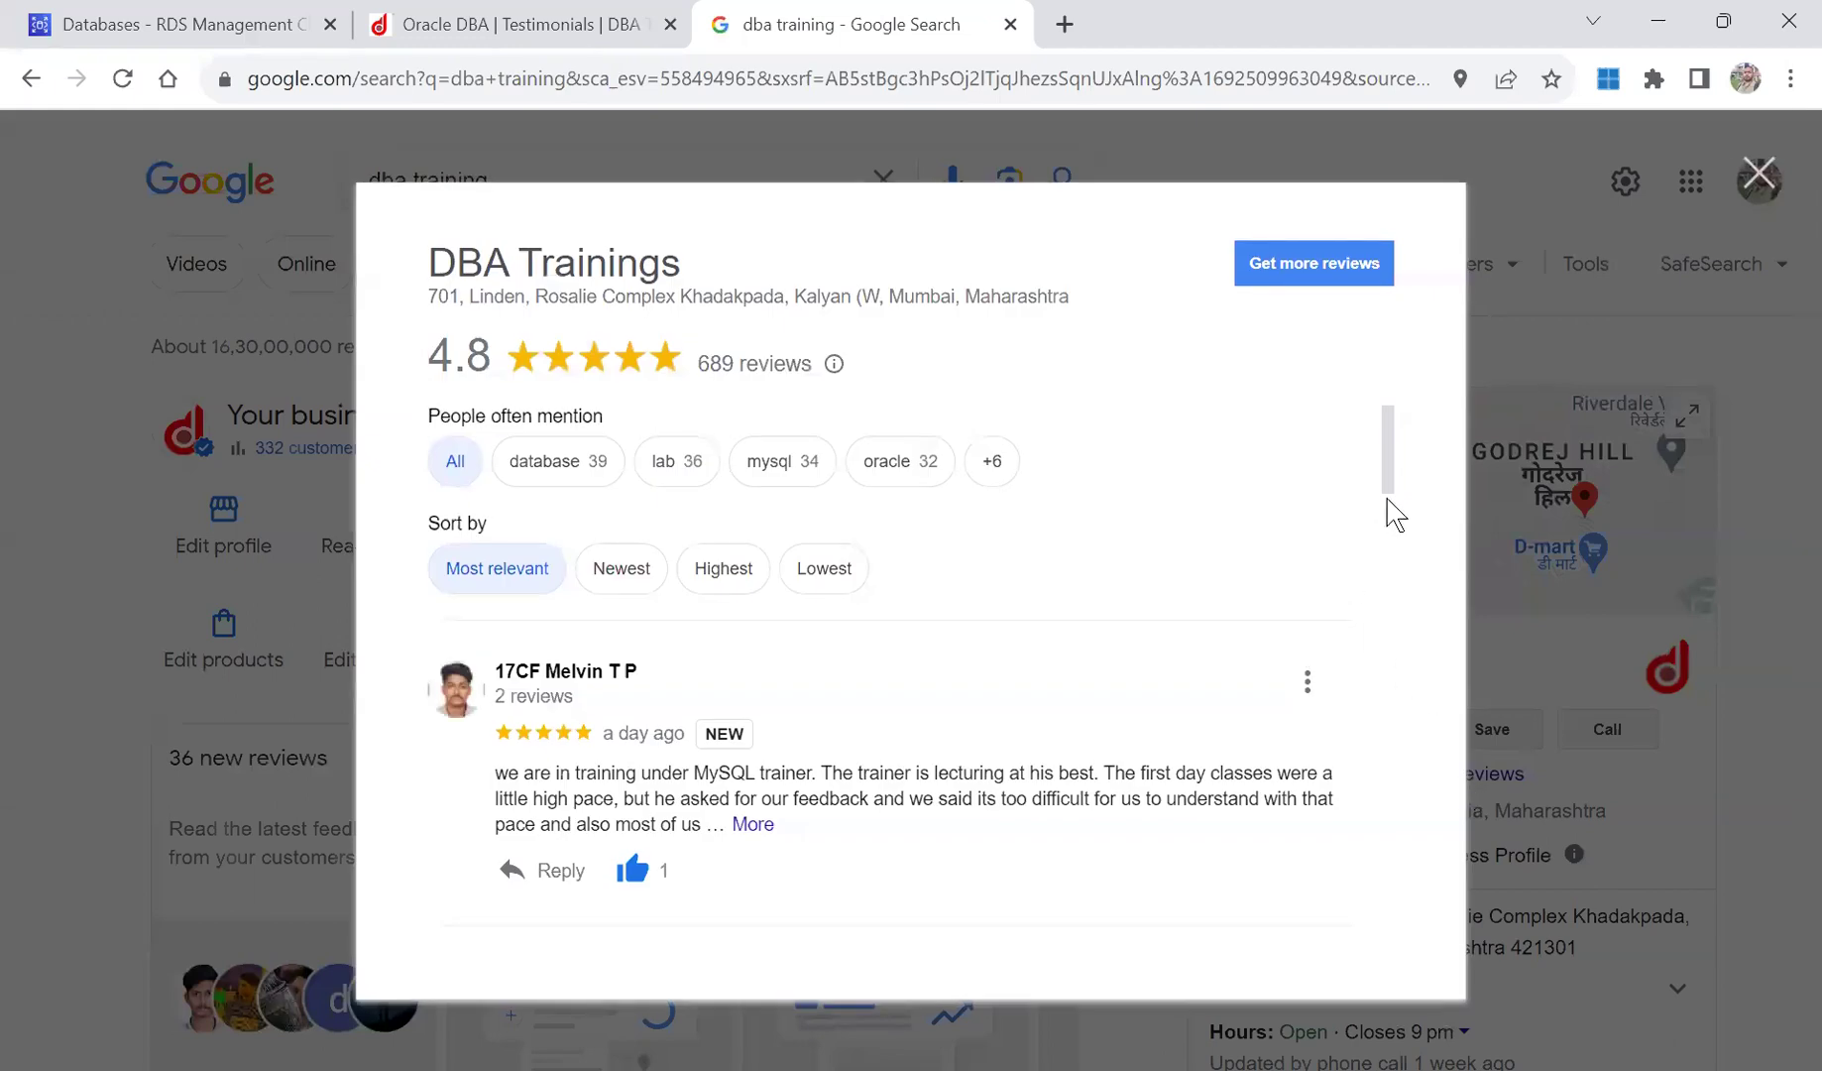
pyautogui.moveTo(1393, 457); pyautogui.dragTo(1506, 439)
pyautogui.click(1758, 180)
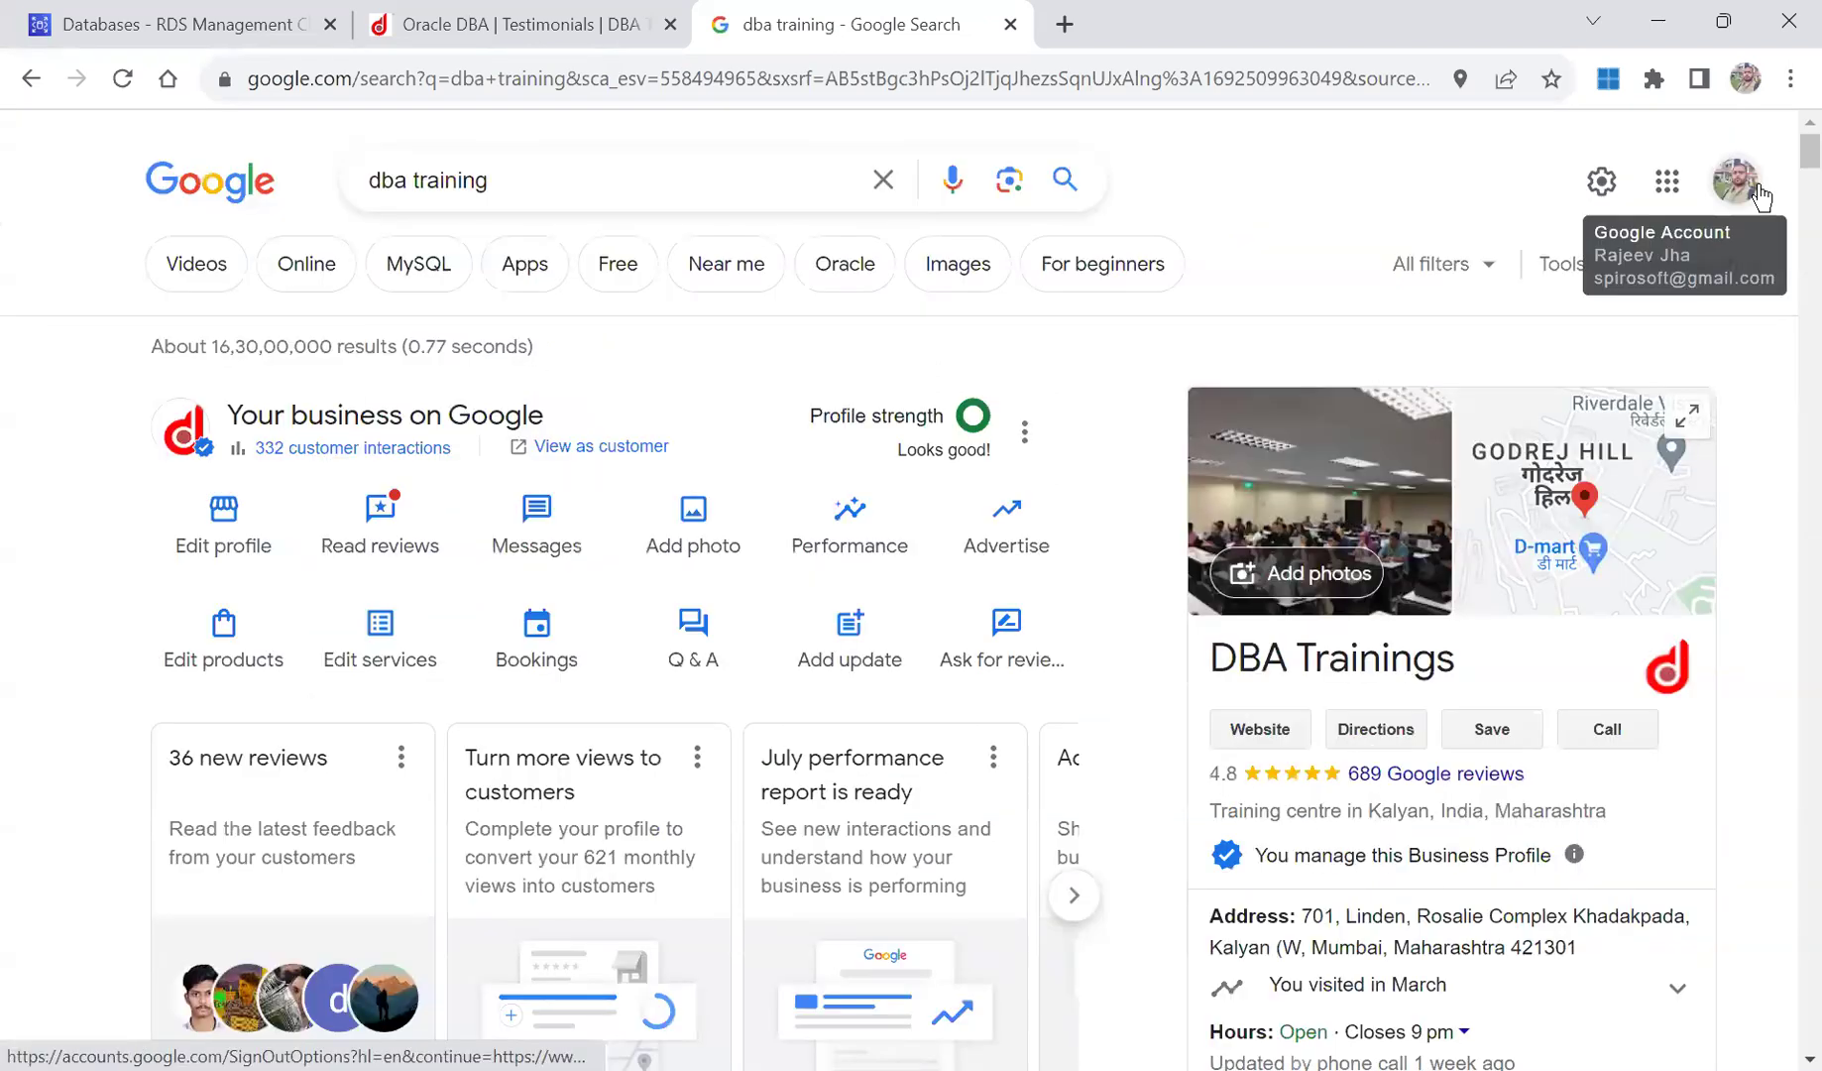
# Close the search and website tabs, highlight dbatmysql's status in the RDS databases list, and dismiss the database creation banner.
pyautogui.hotkey('ctrl', 'shift', 'Tab')
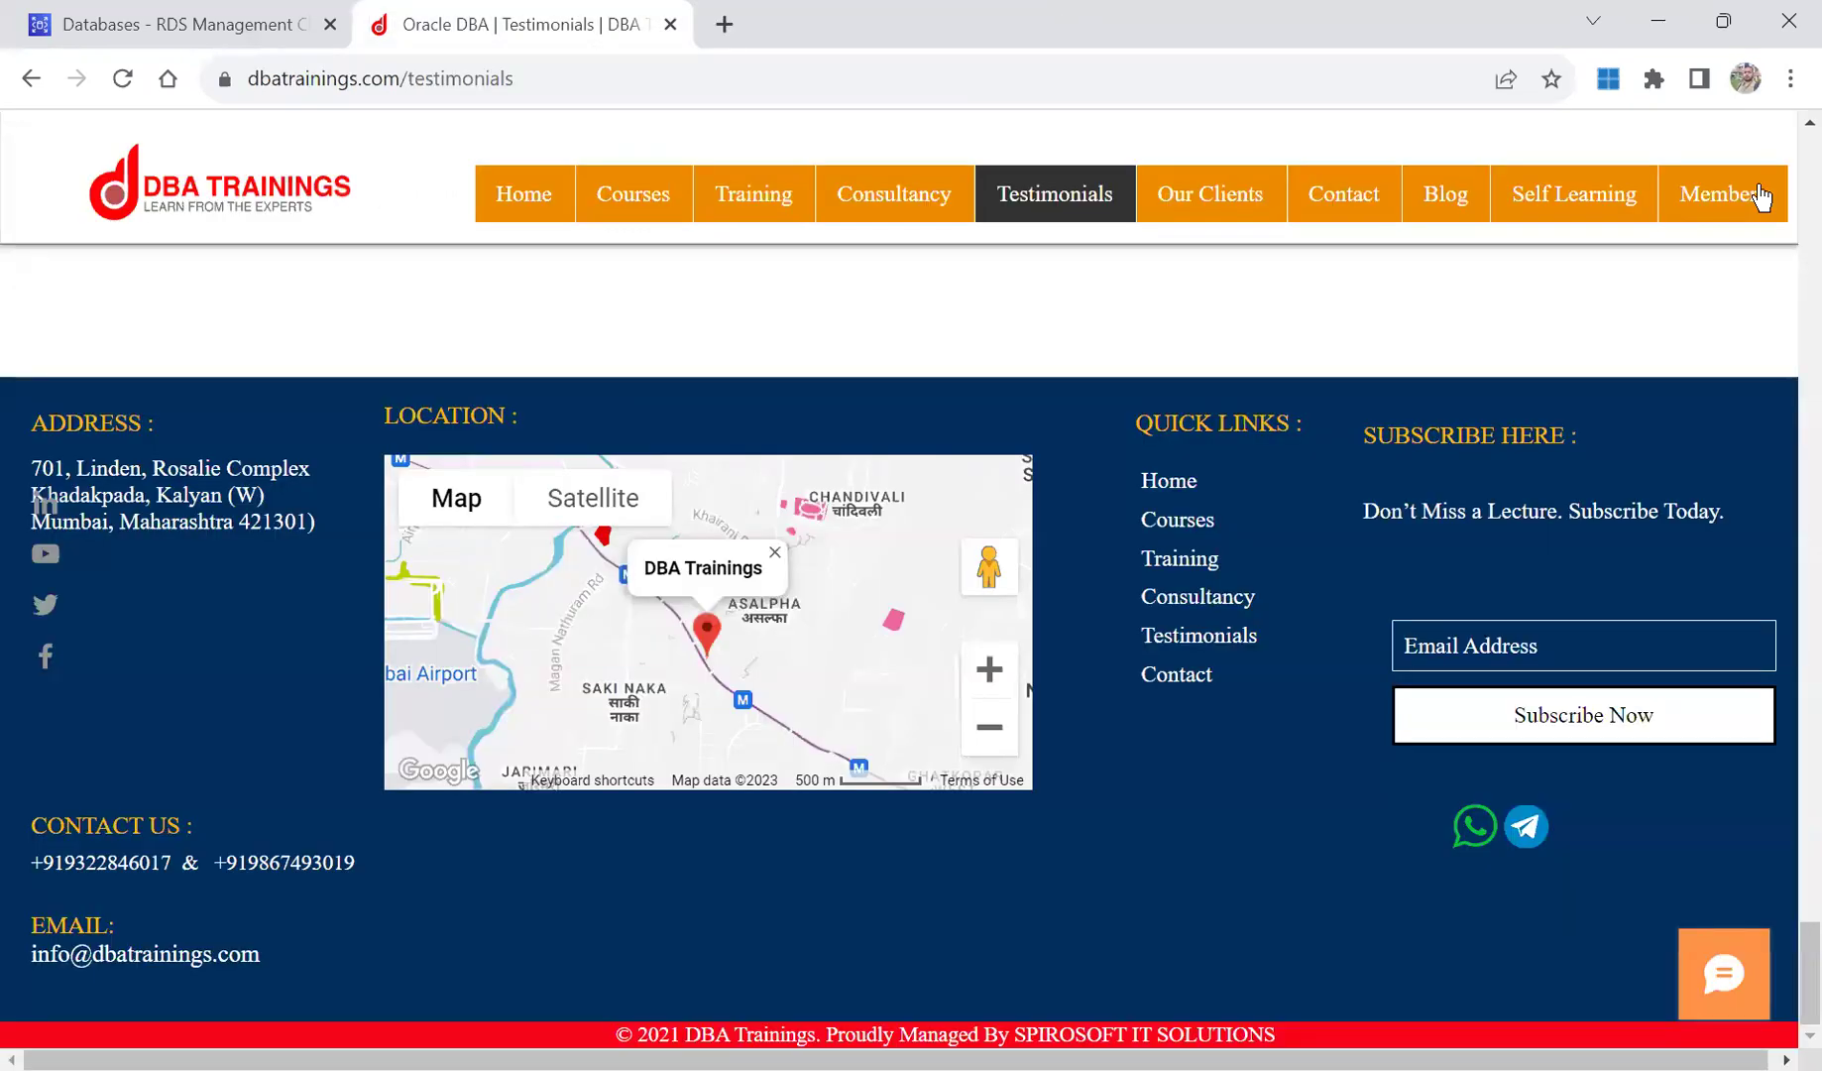
pyautogui.hotkey('ctrl', 'w')
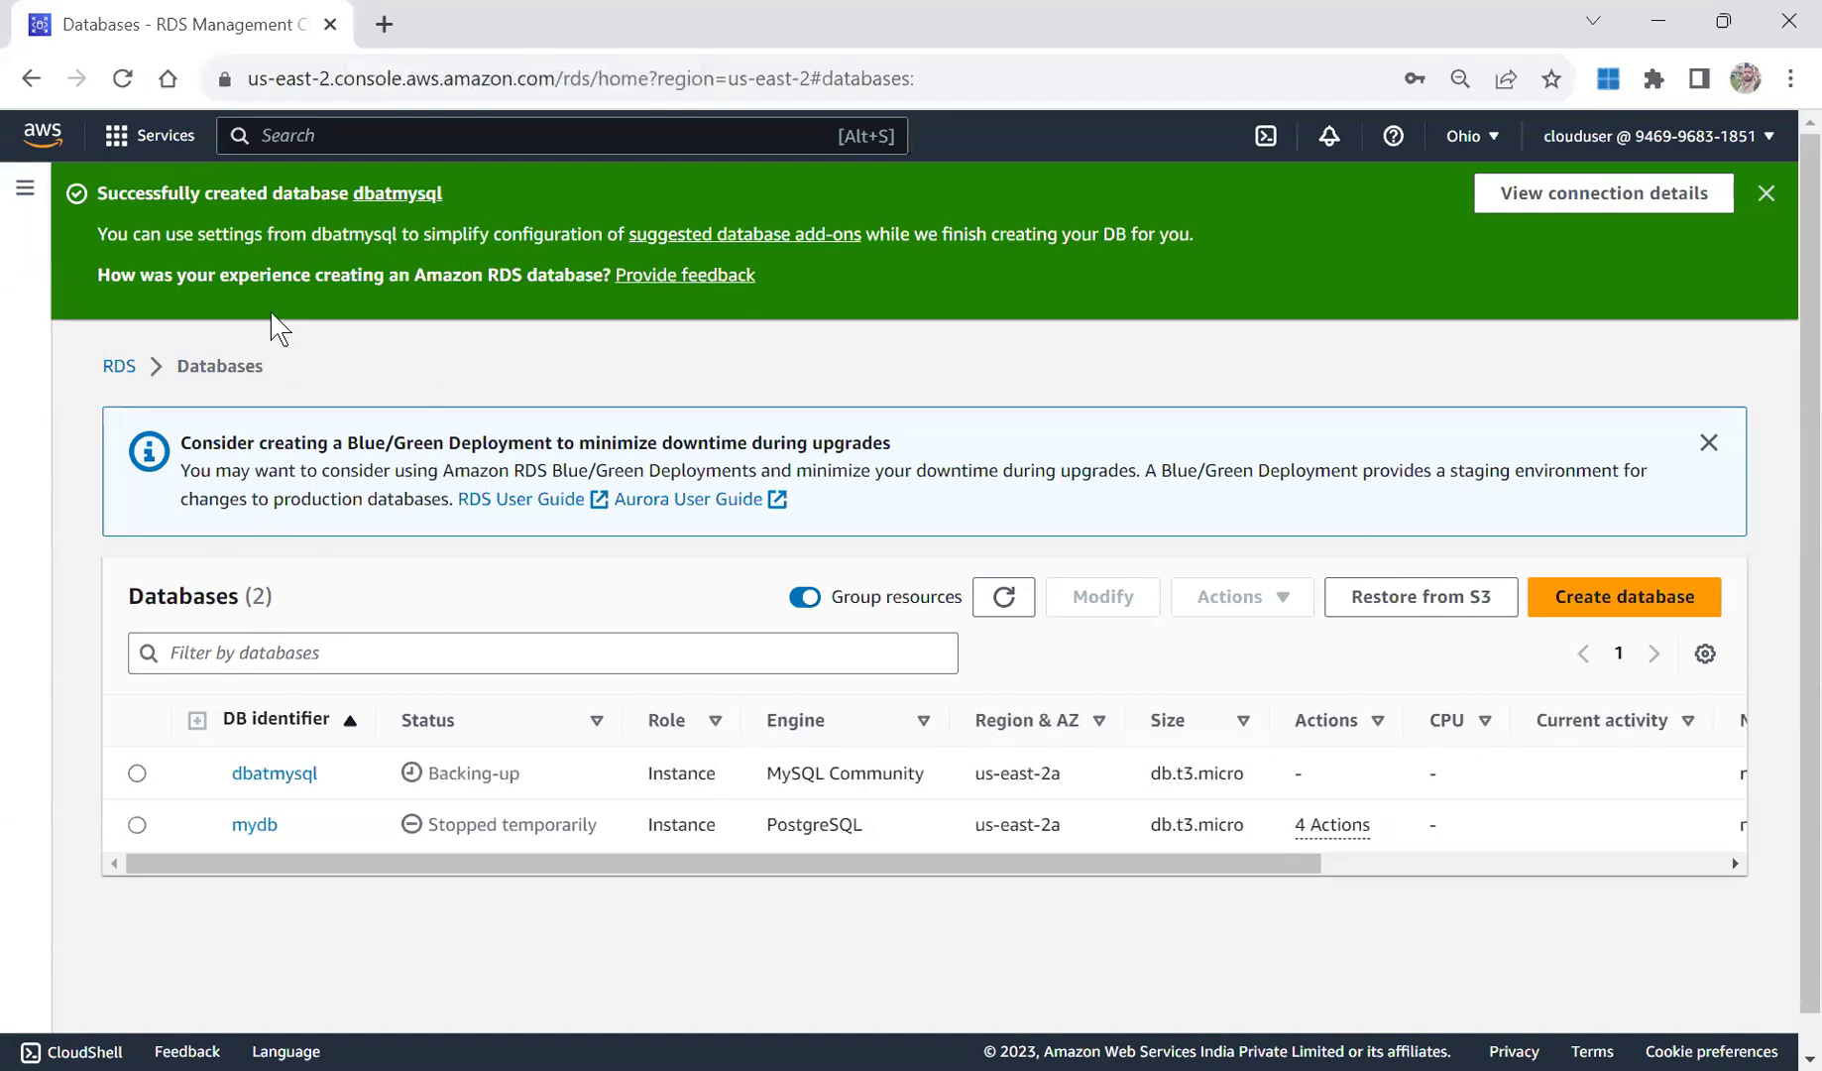
pyautogui.moveTo(520, 773); pyautogui.dragTo(433, 774)
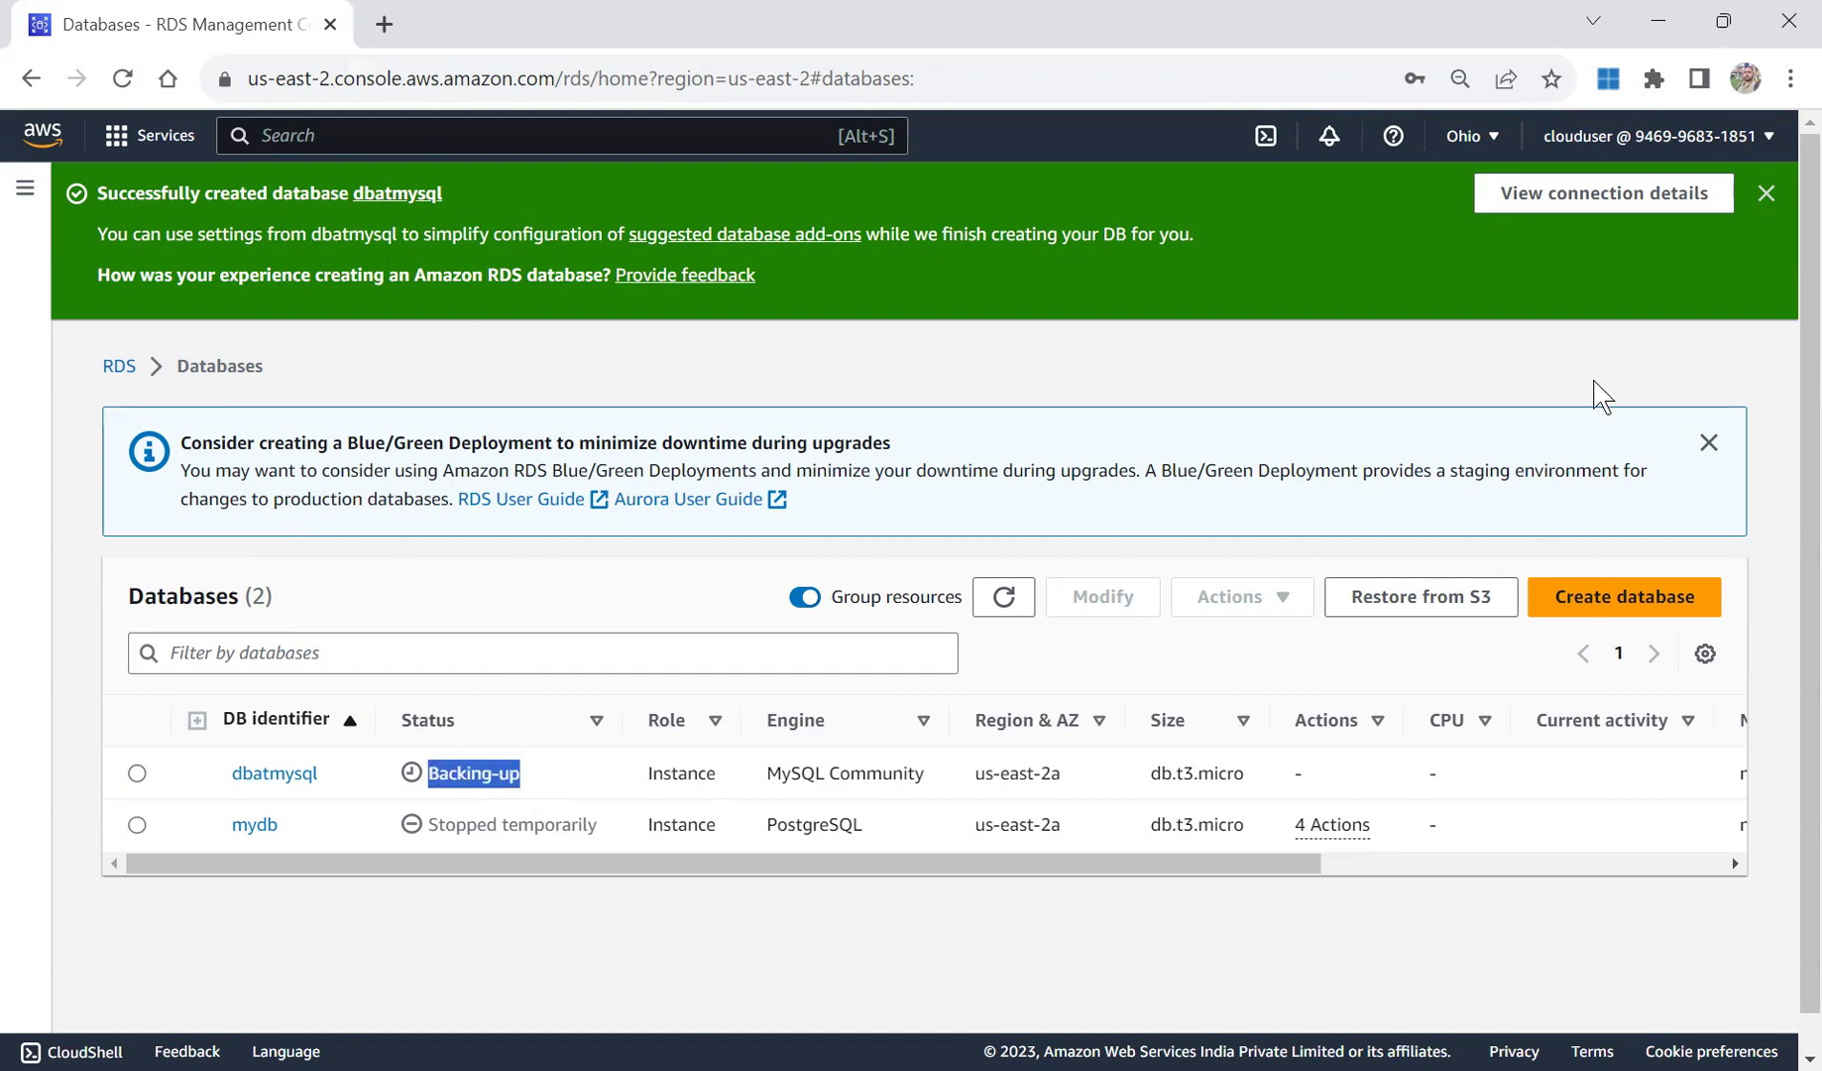
pyautogui.click(1767, 195)
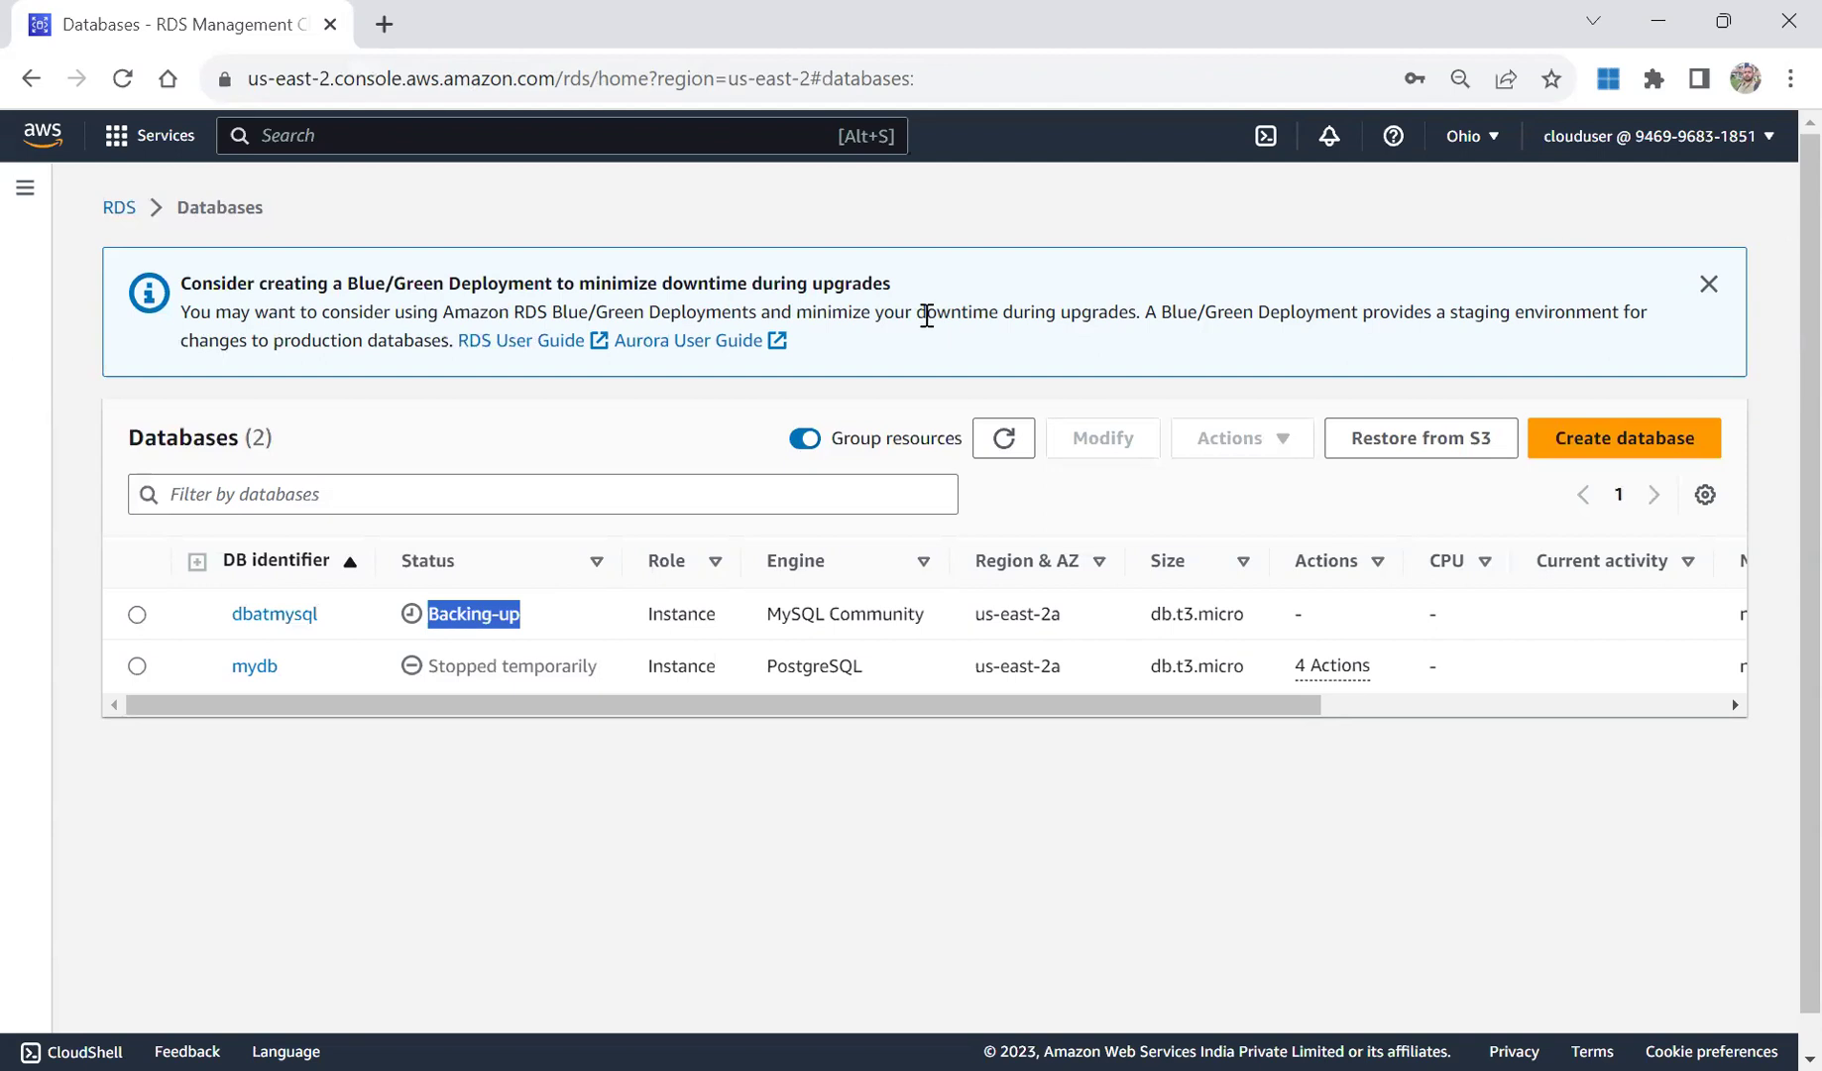
# Open the dbatmysql database's details and copy its endpoint together with the endpoint label.
pyautogui.click(268, 613)
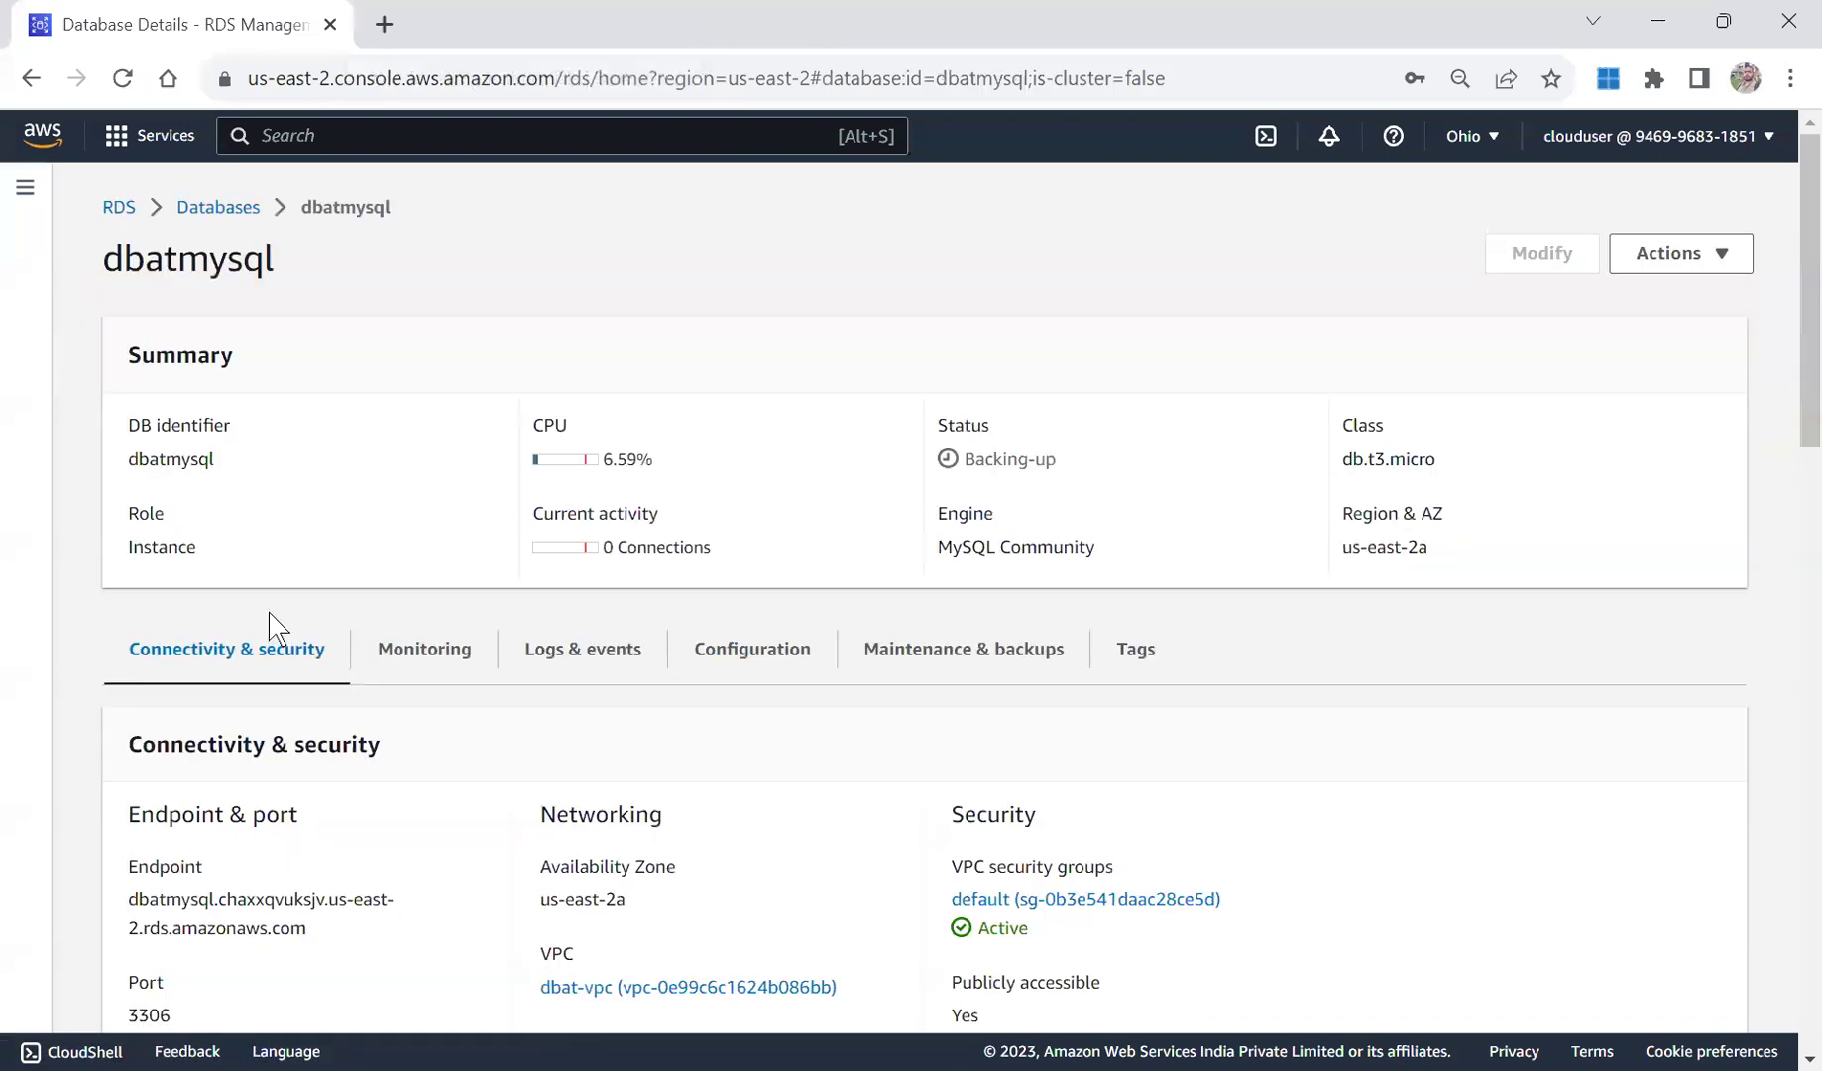
pyautogui.moveTo(307, 921); pyautogui.dragTo(129, 875)
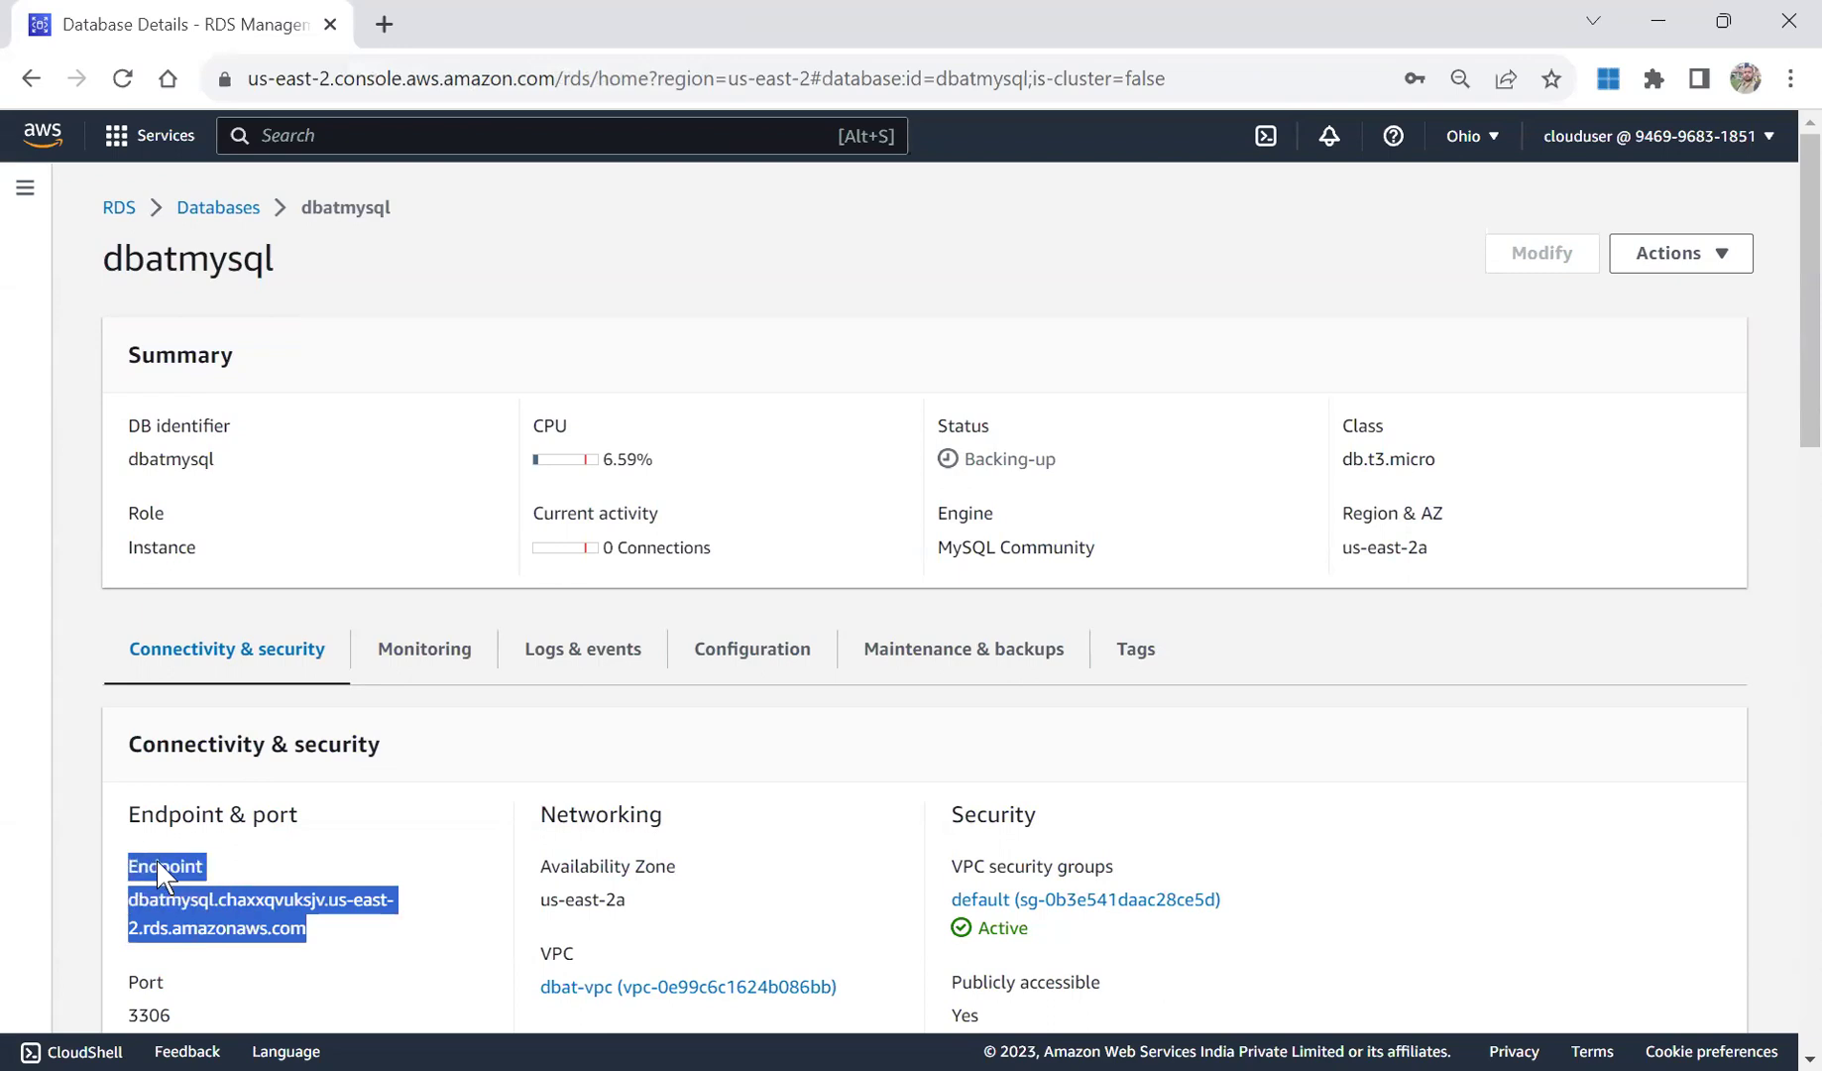
pyautogui.rightClick(156, 857)
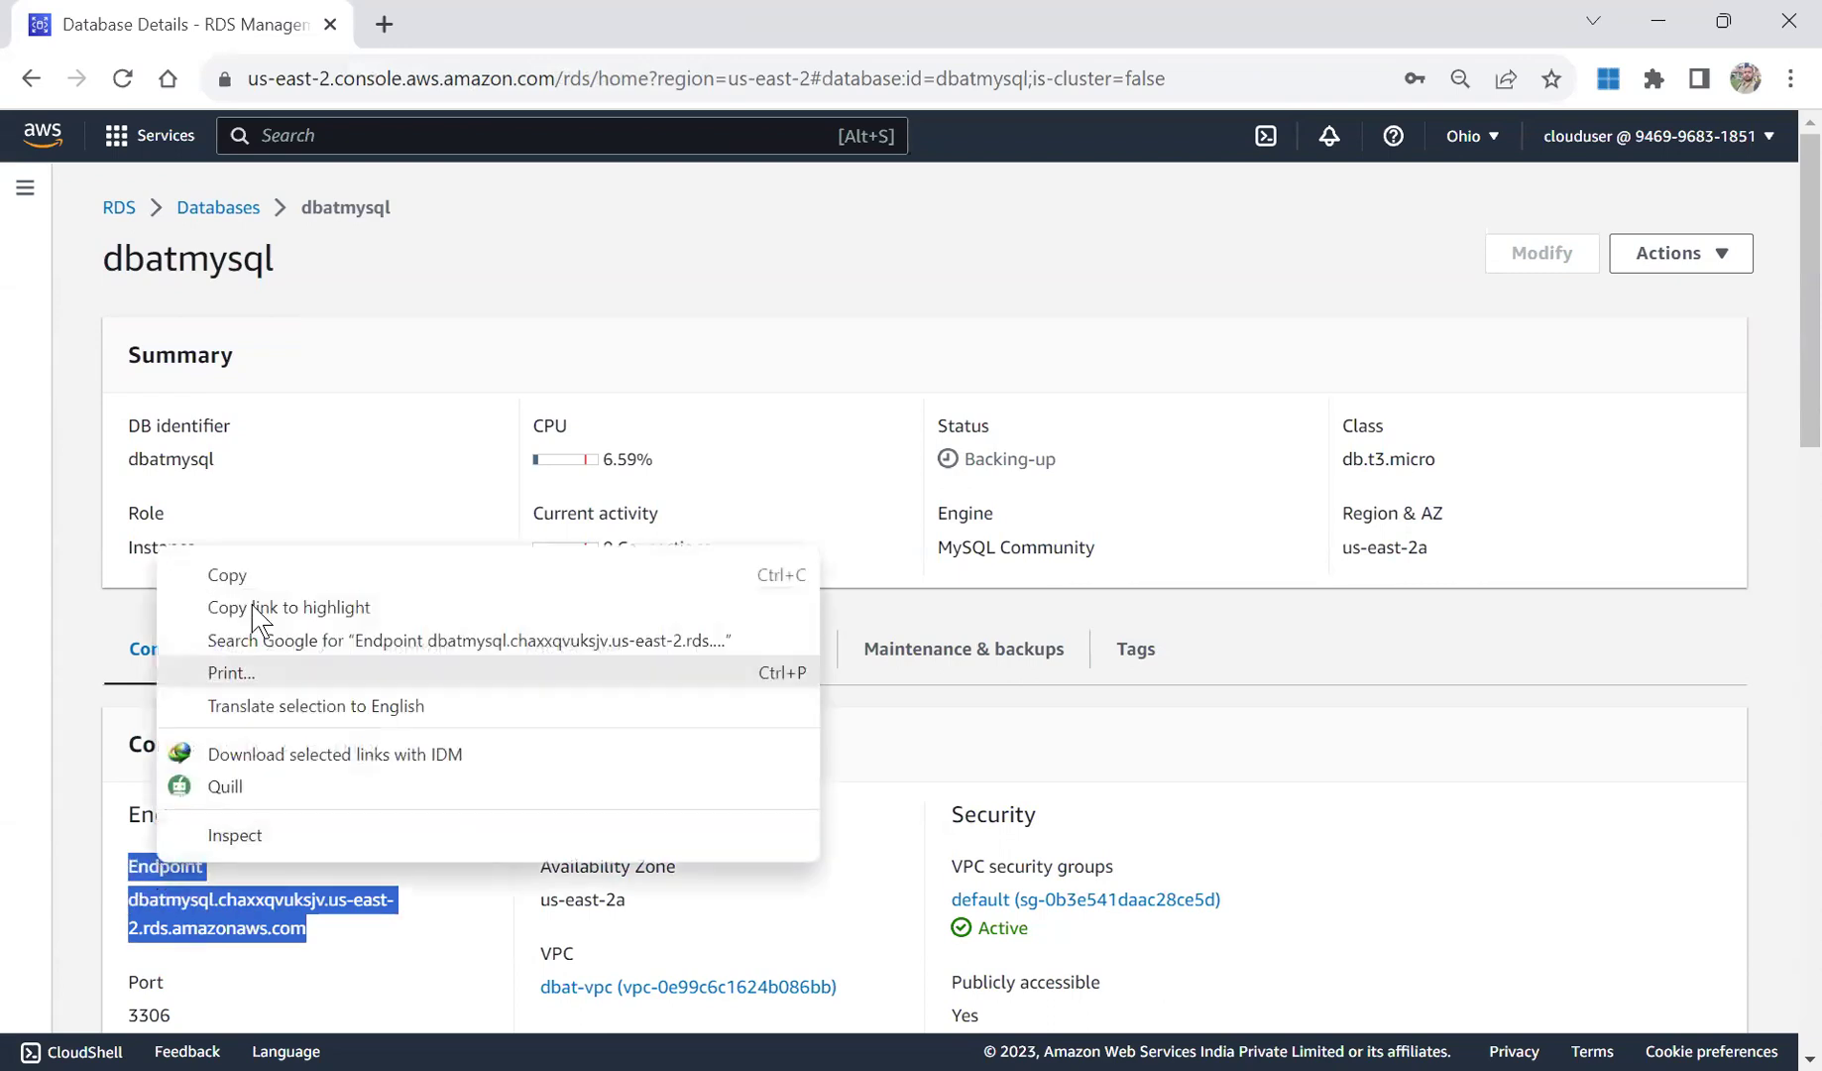
pyautogui.click(256, 575)
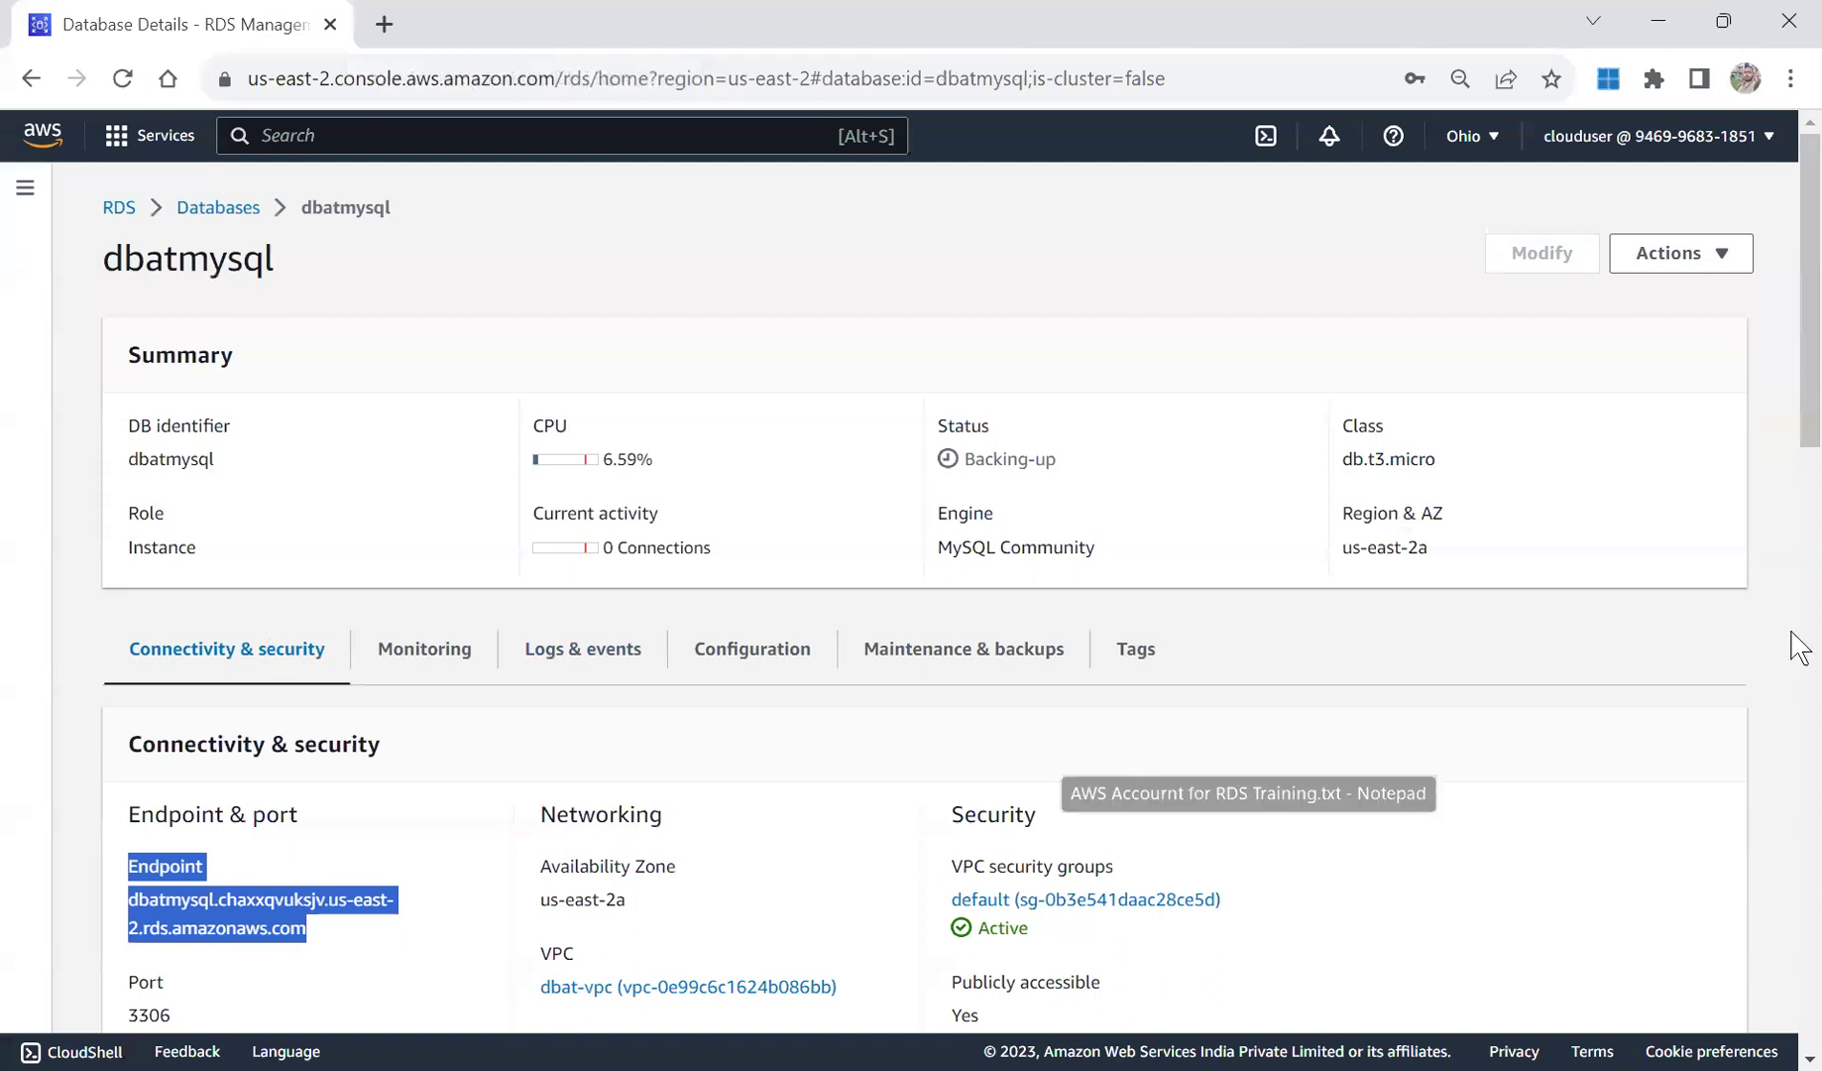
pyautogui.hotkey('alt', 'Tab')
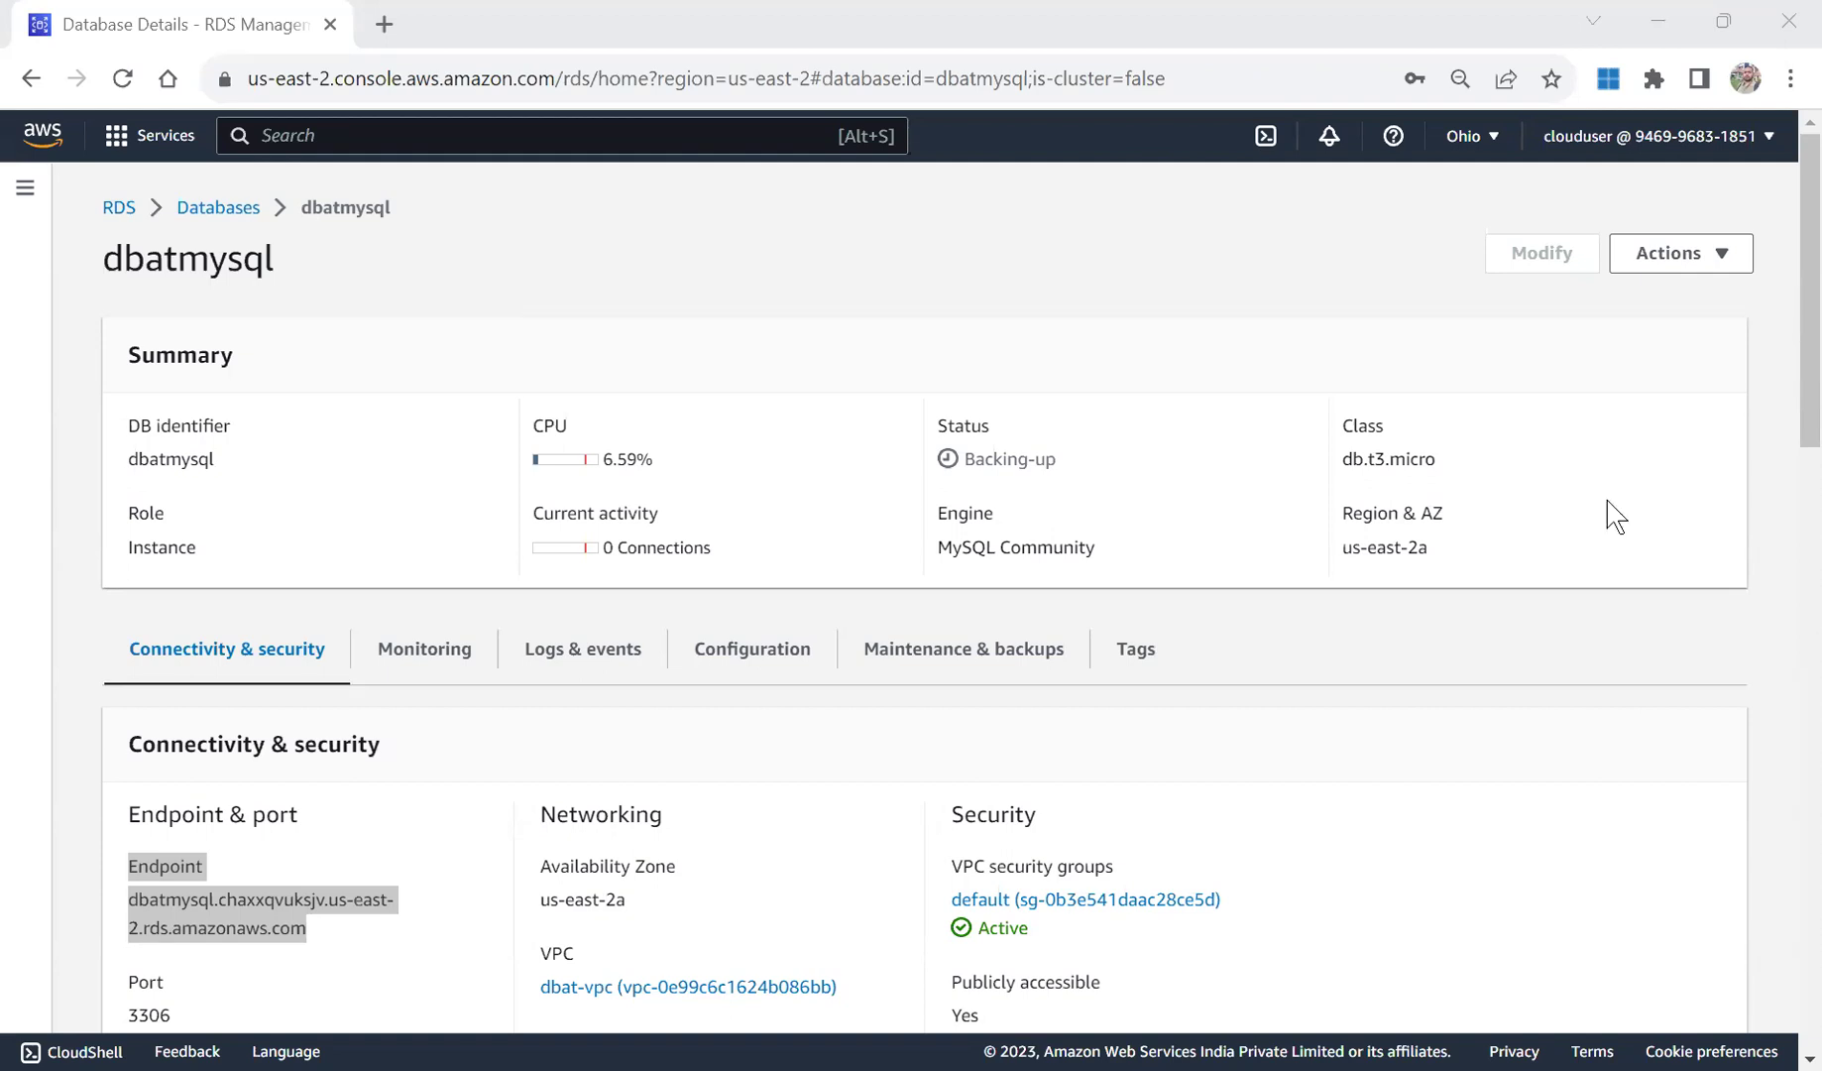
# Open the default security group from dbatmysql's inbound security group rule and display its inbound rules.
pyautogui.moveTo(1794, 359); pyautogui.dragTo(1794, 489)
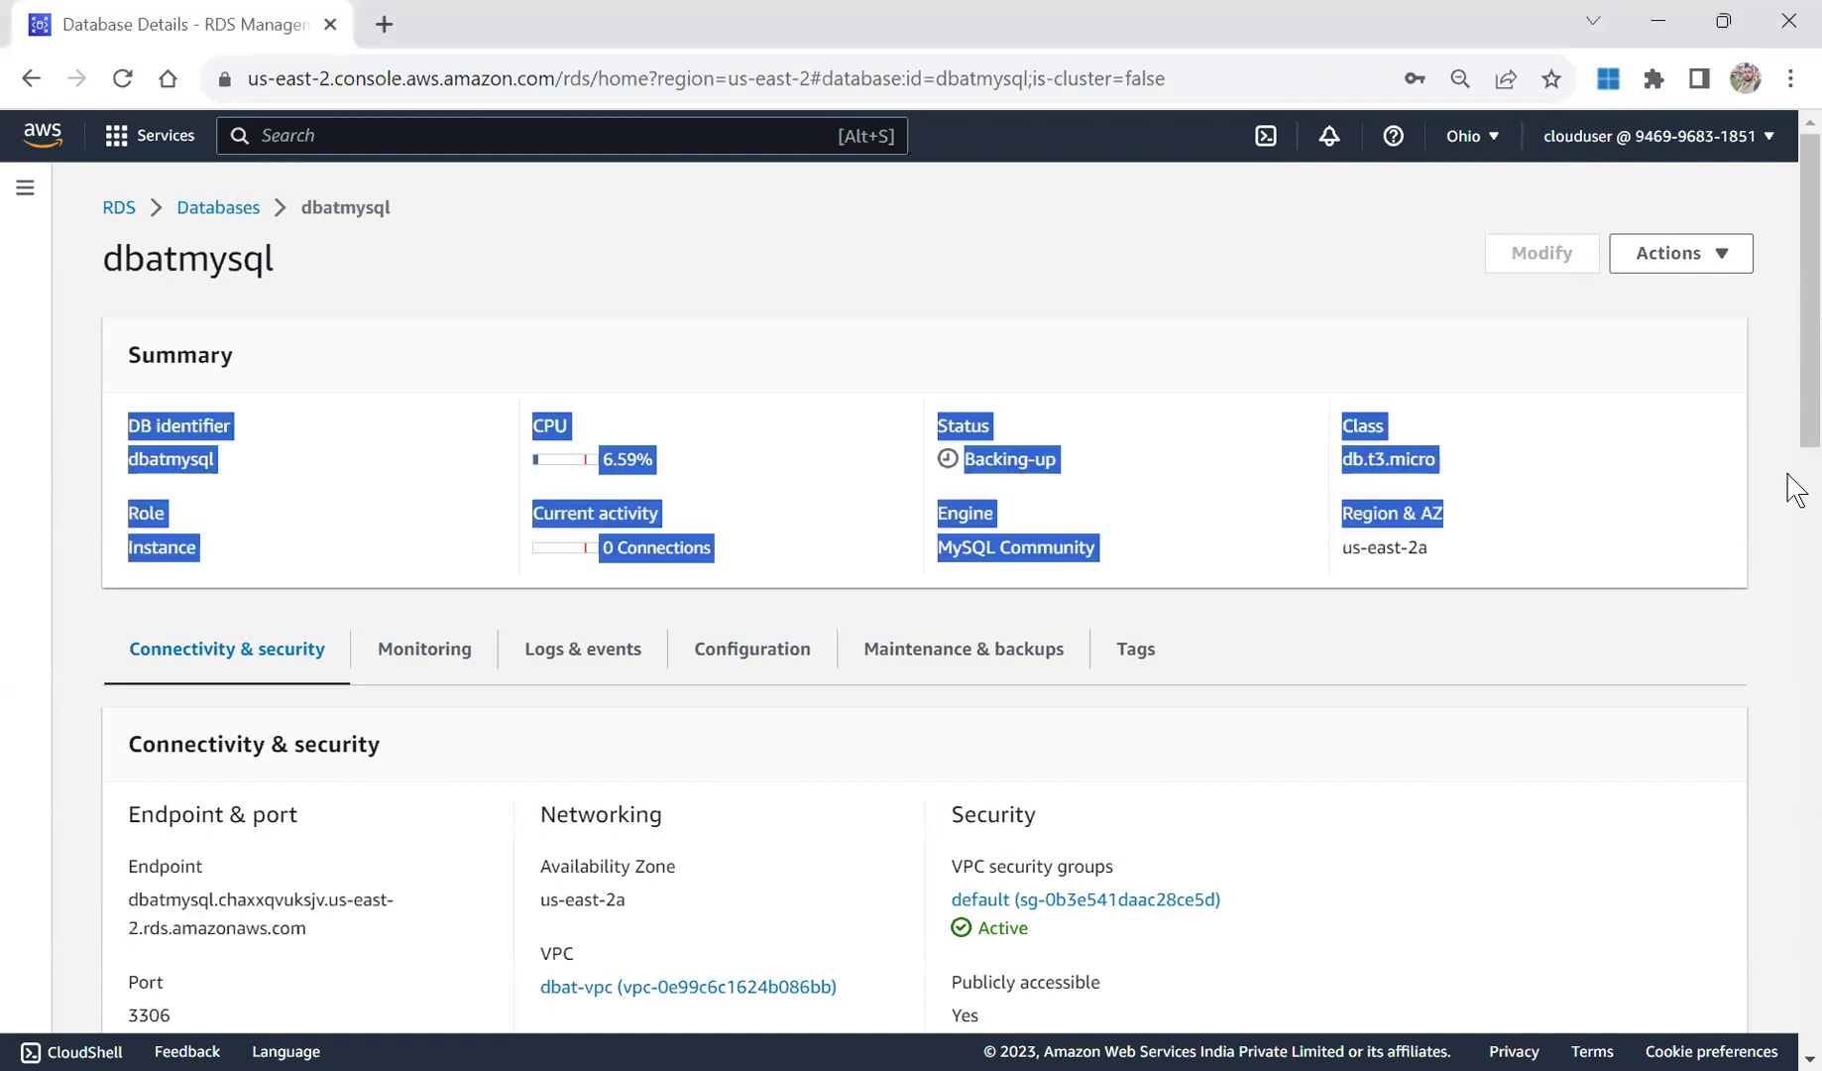
pyautogui.click(1417, 330)
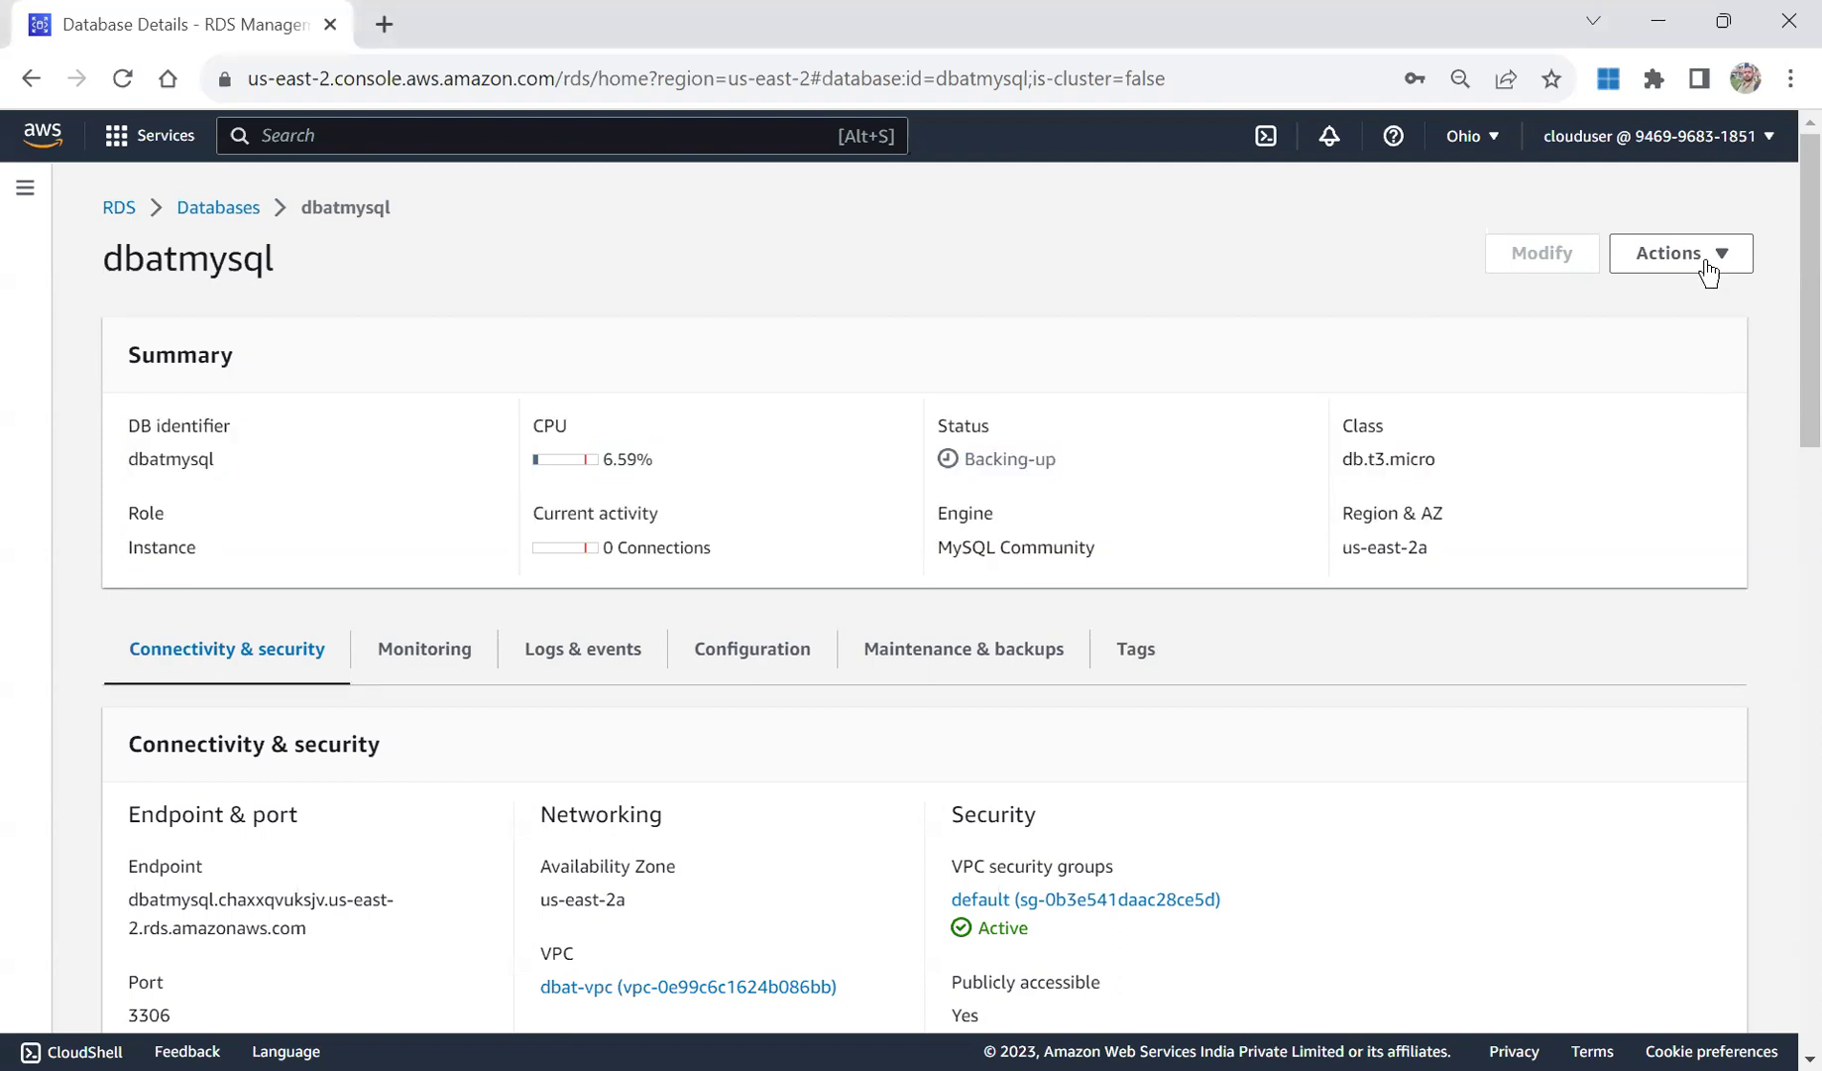
pyautogui.moveTo(1795, 269); pyautogui.dragTo(1800, 627)
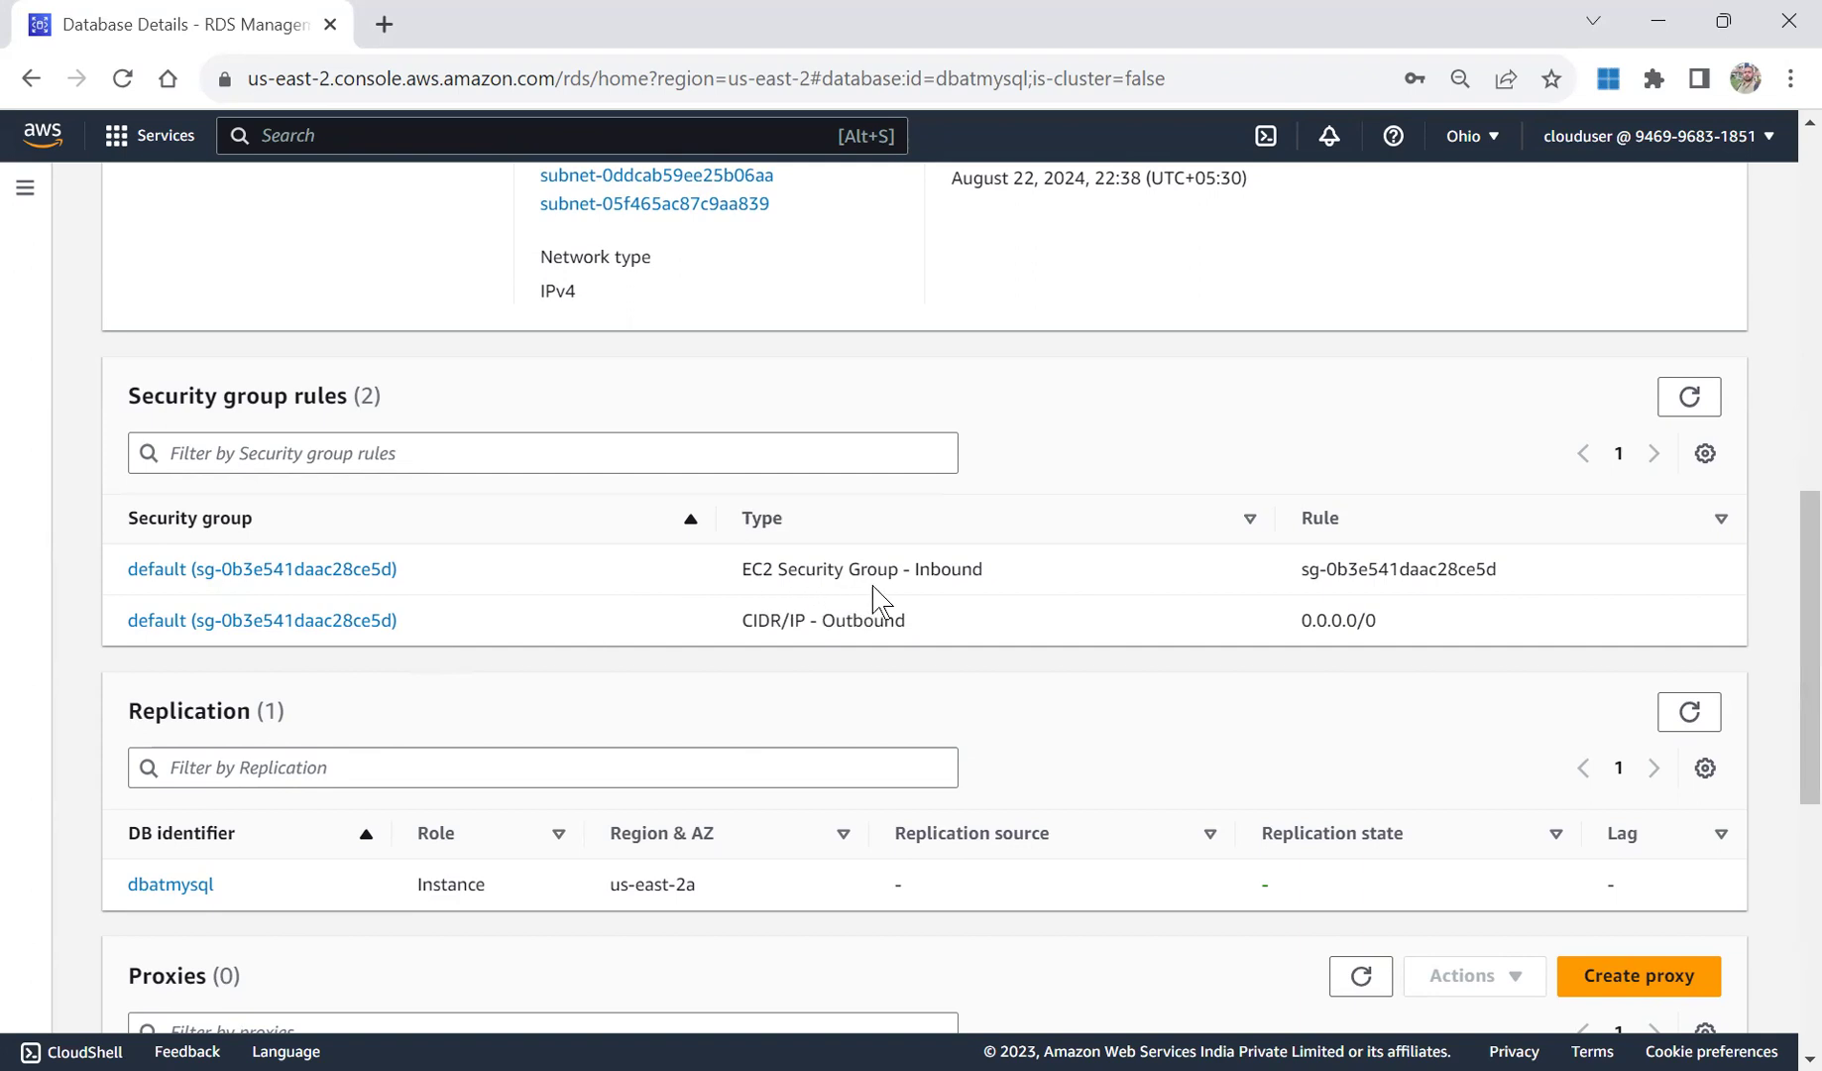
pyautogui.click(296, 568)
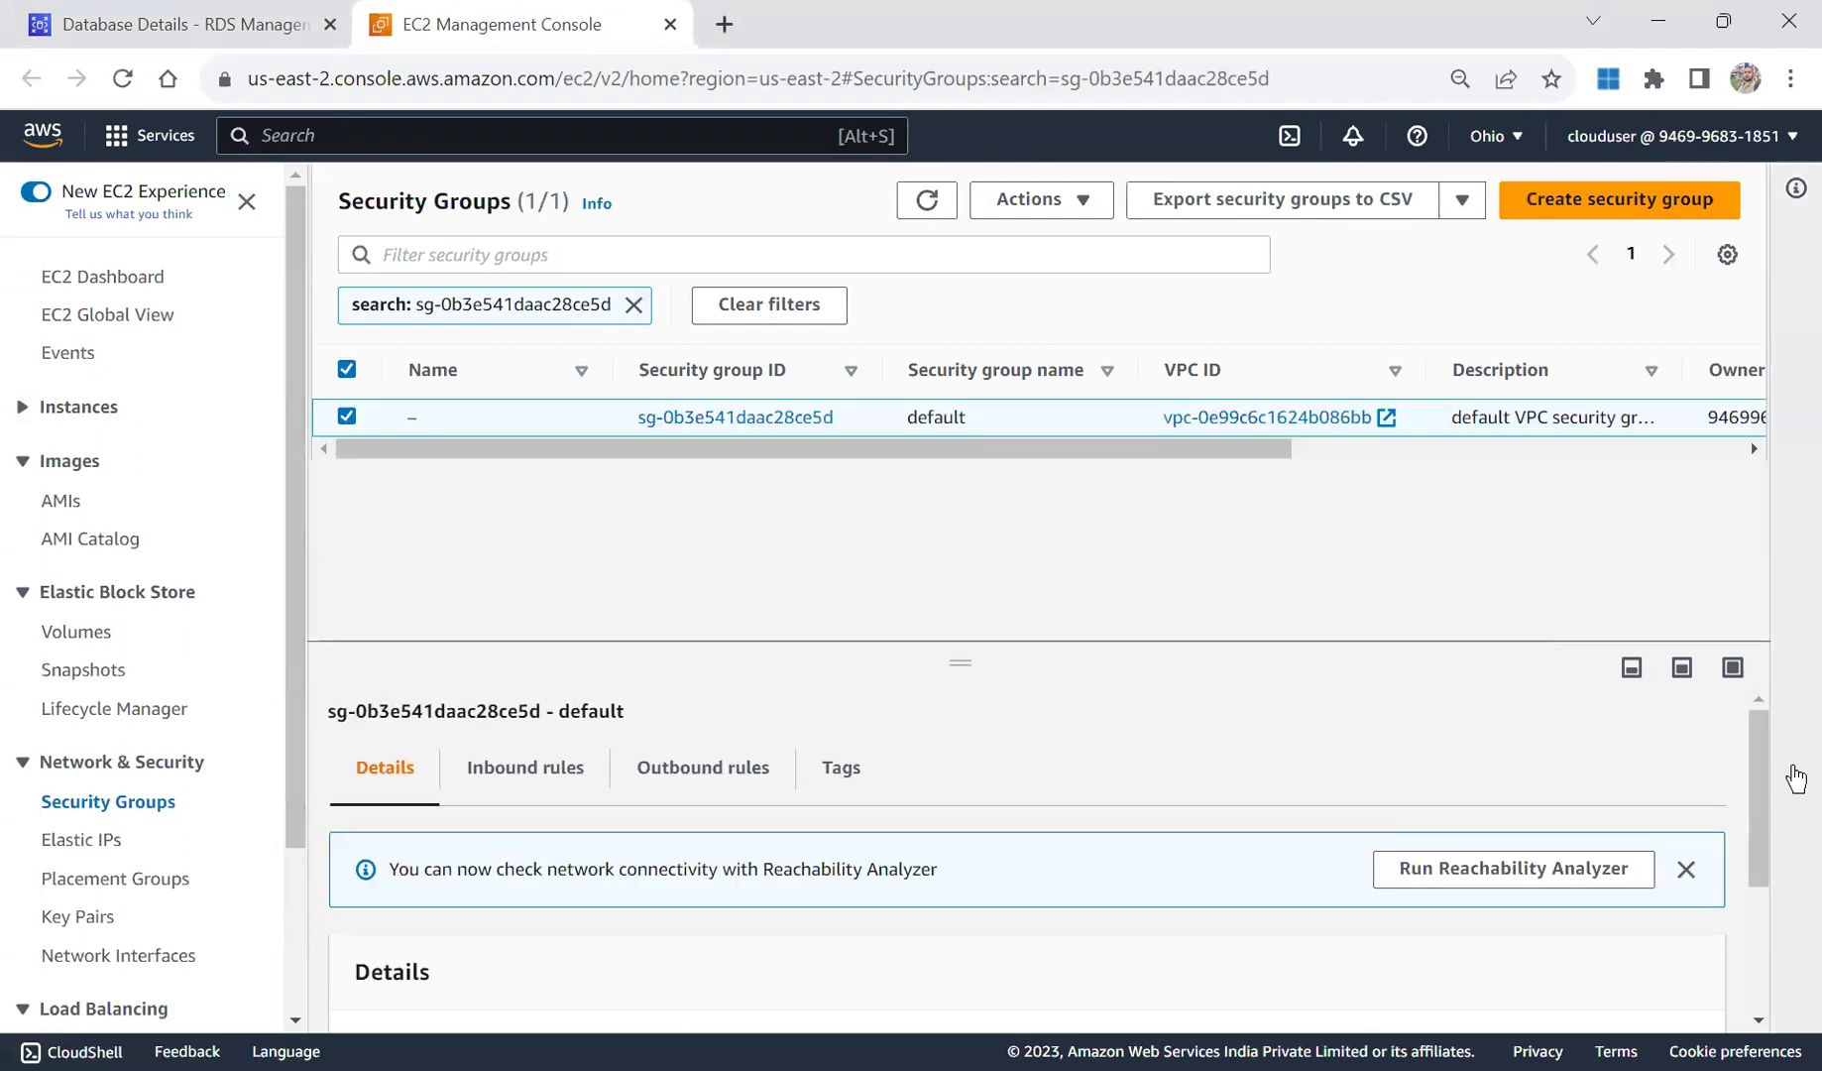
pyautogui.moveTo(1767, 746); pyautogui.dragTo(1773, 868)
pyautogui.click(1781, 805)
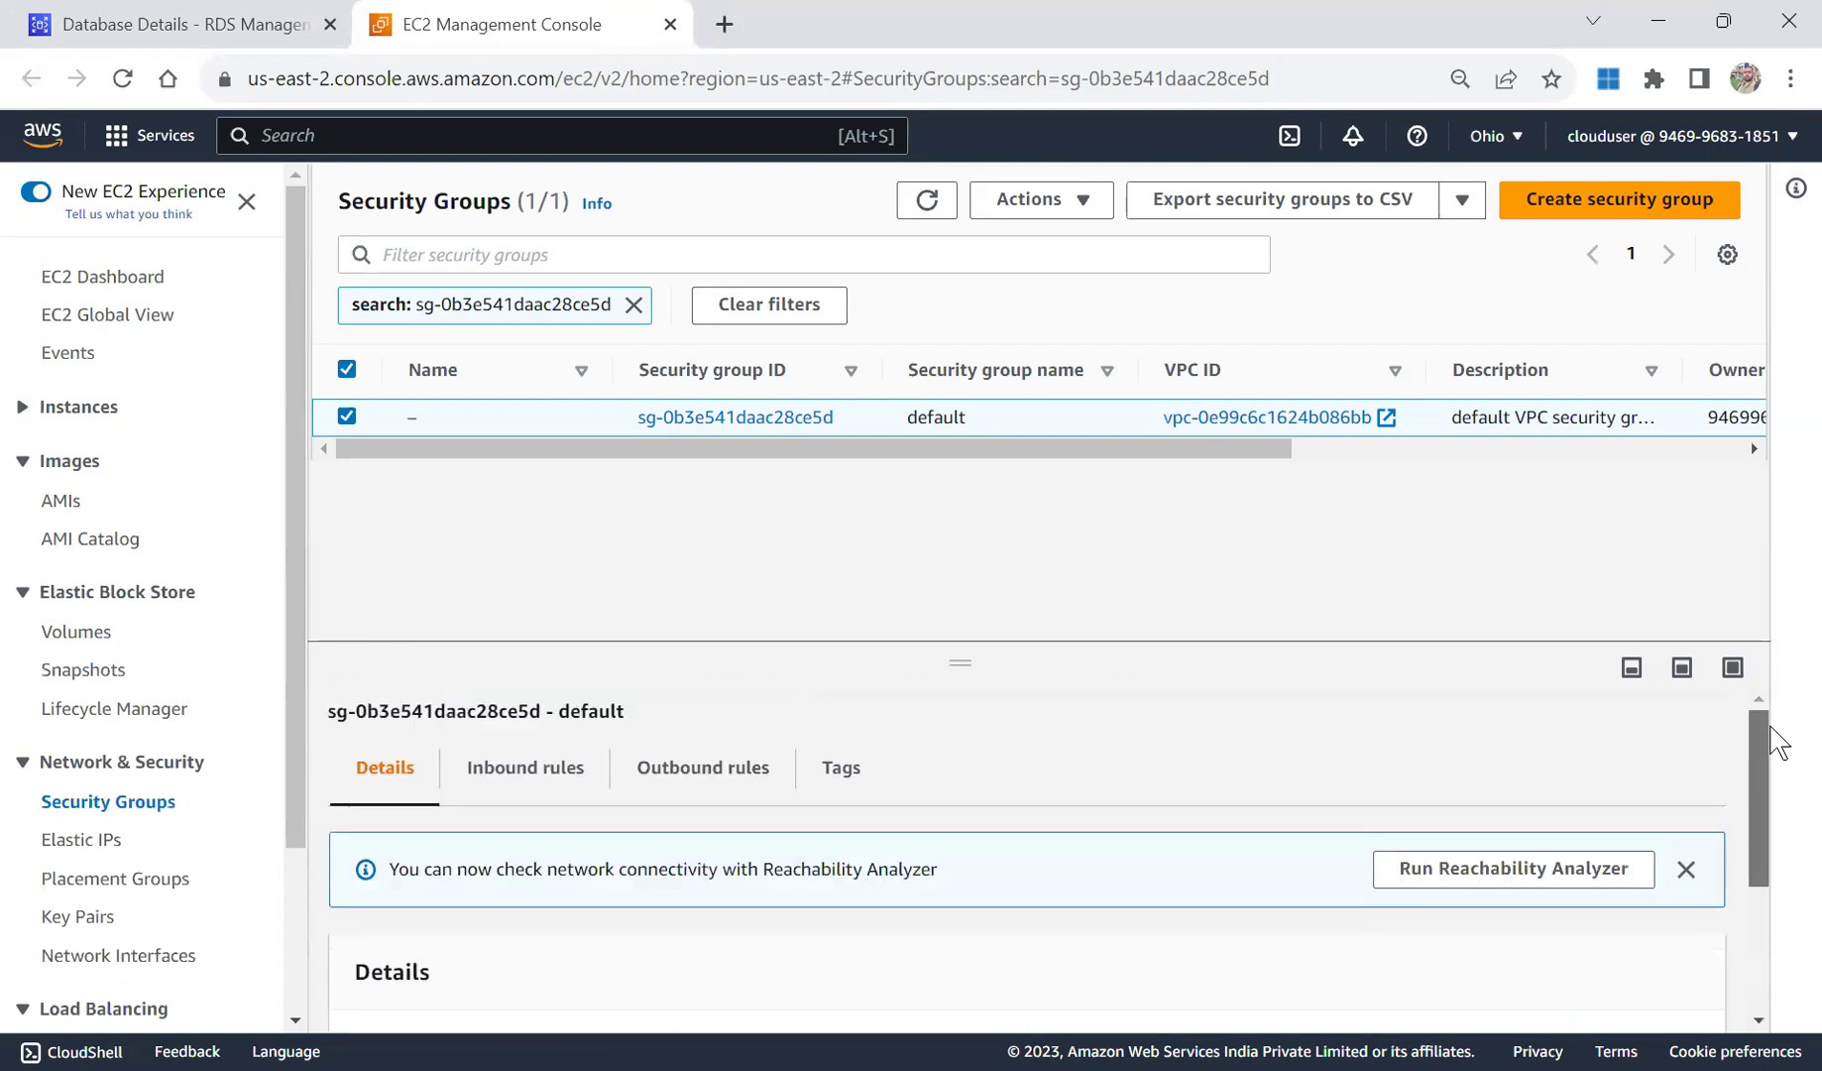
pyautogui.click(538, 778)
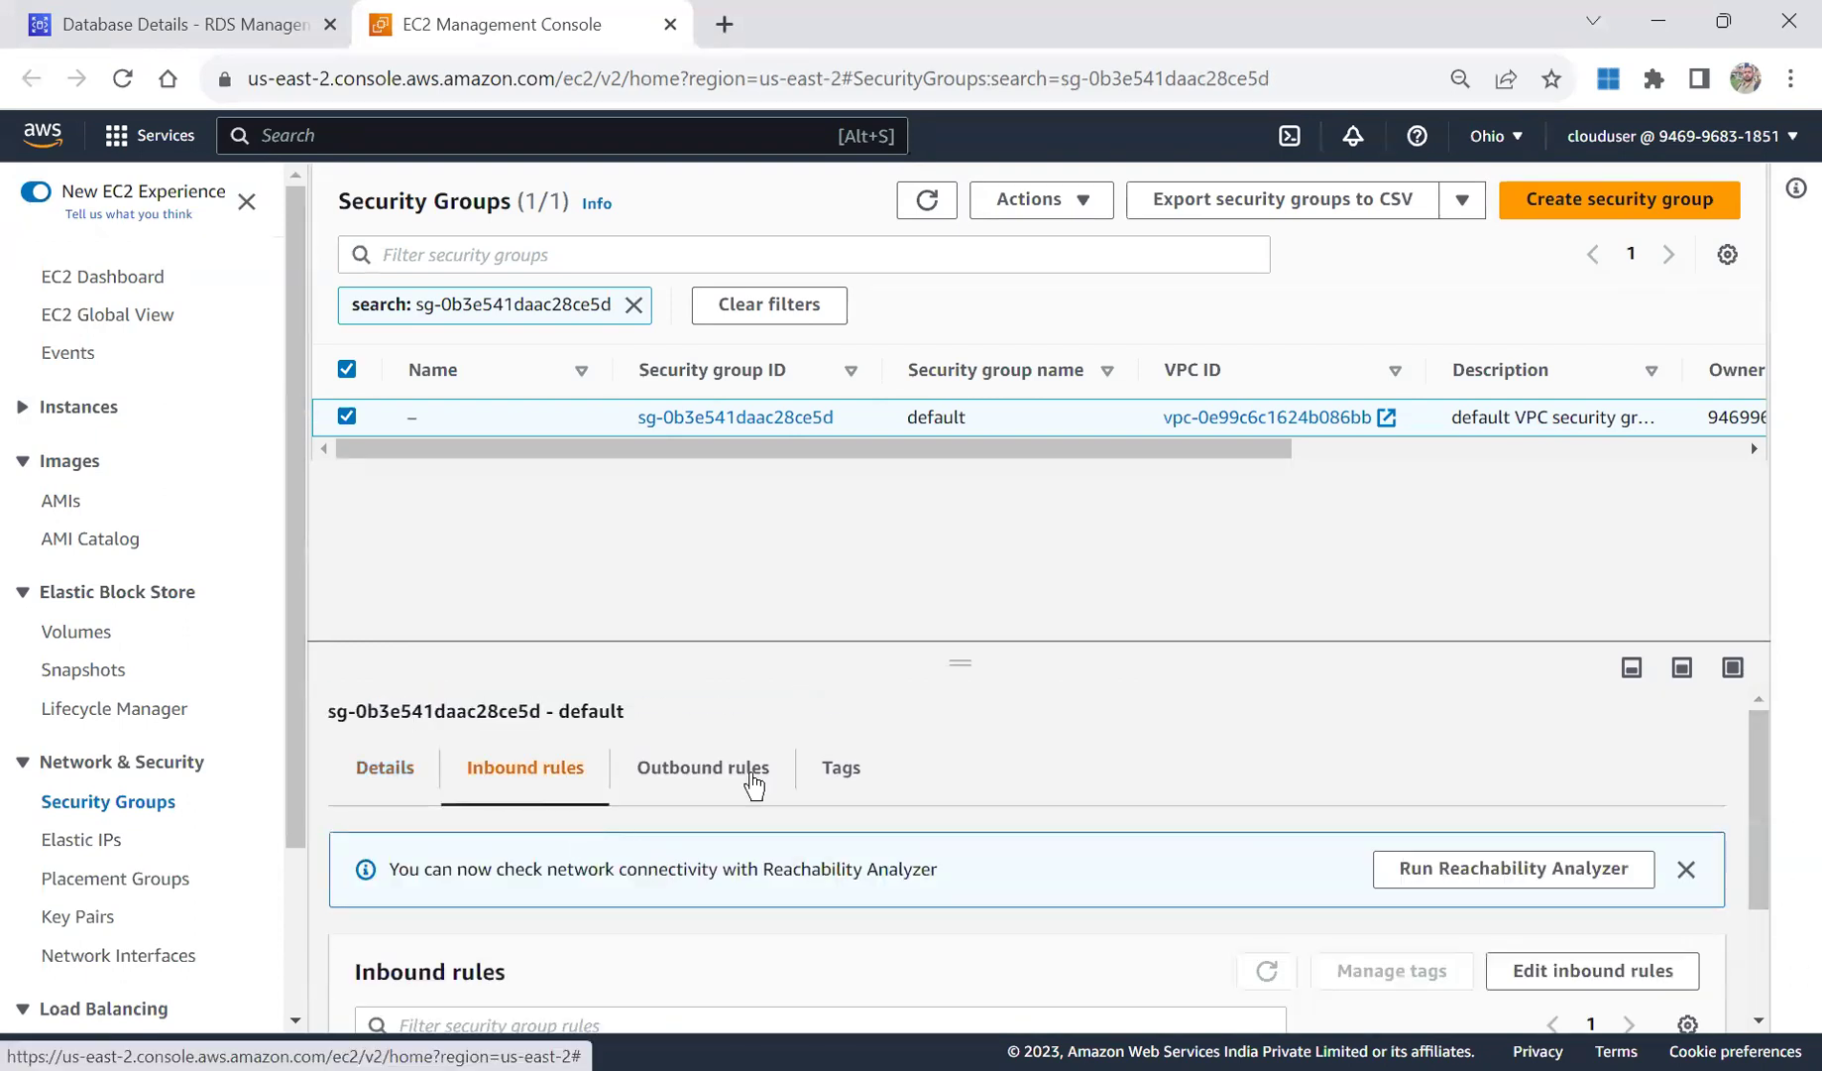
pyautogui.moveTo(1766, 746); pyautogui.dragTo(1793, 886)
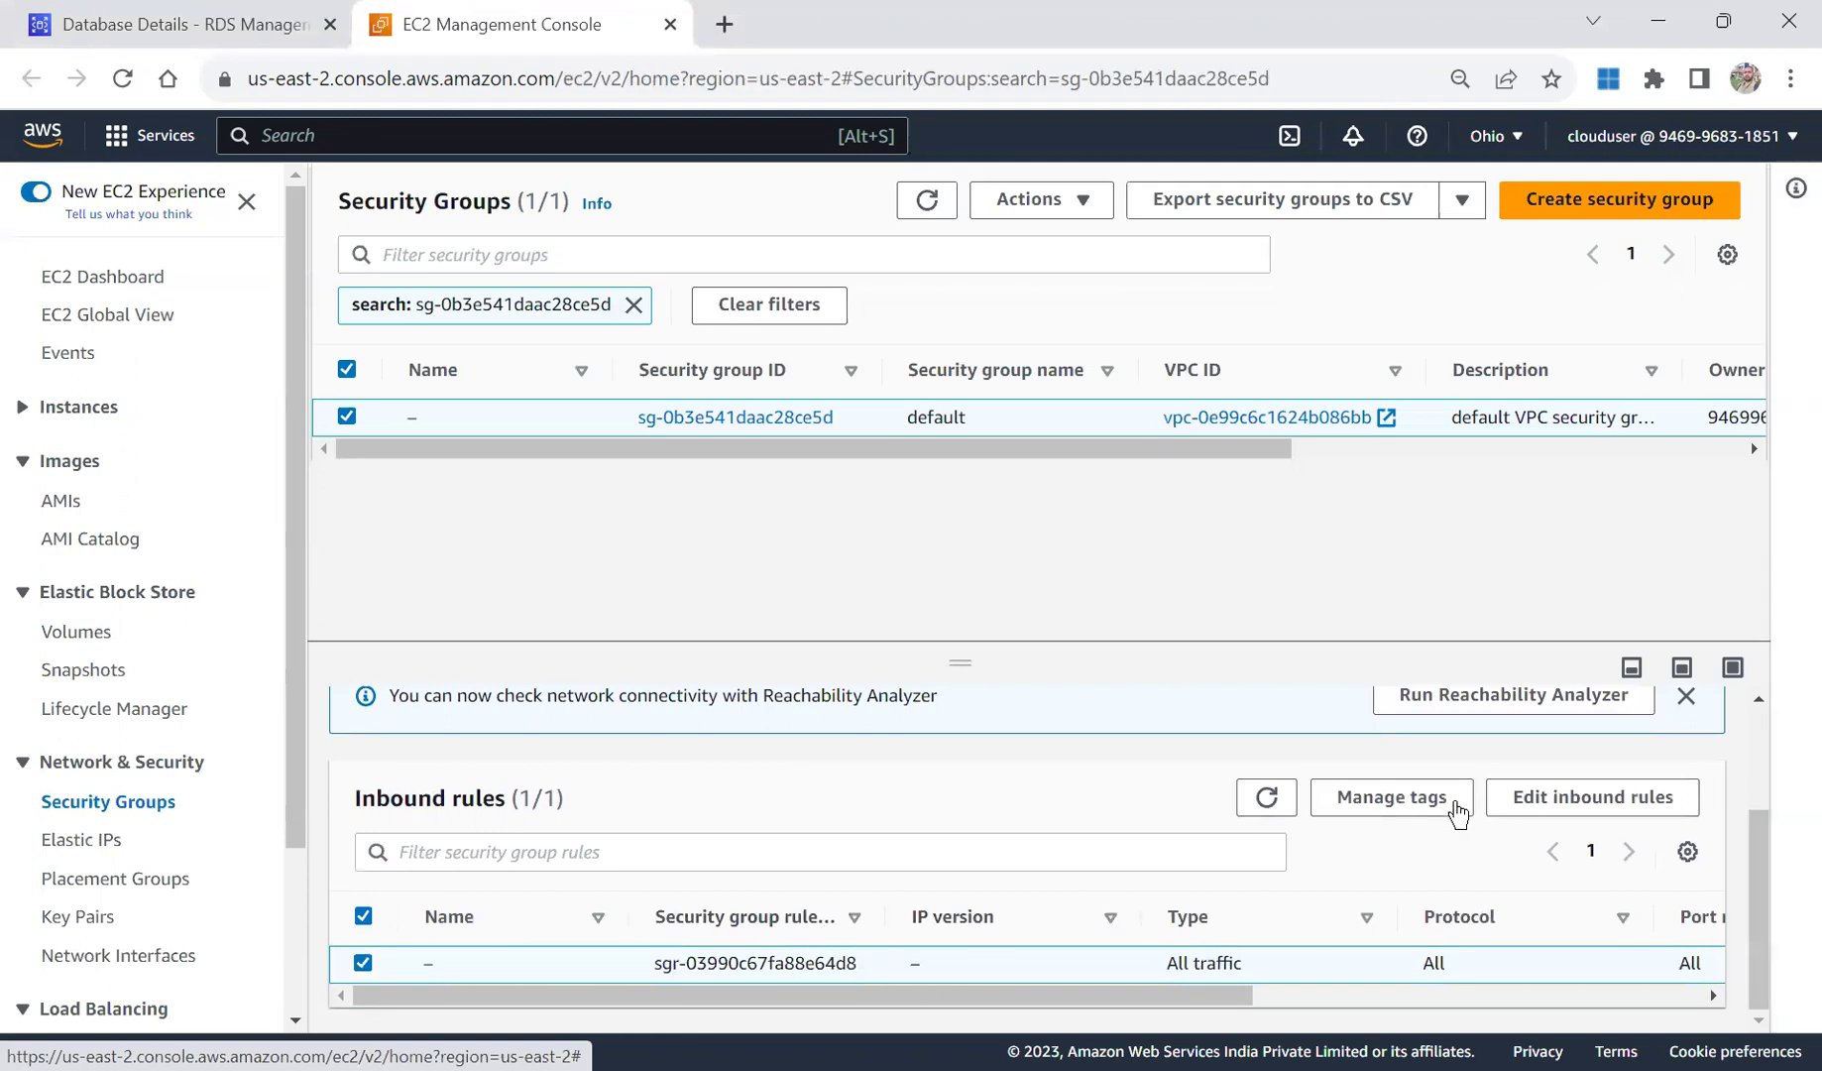
# Edit the security group's inbound rules and add a new rule of type MYSQL/Aurora.
pyautogui.click(1535, 811)
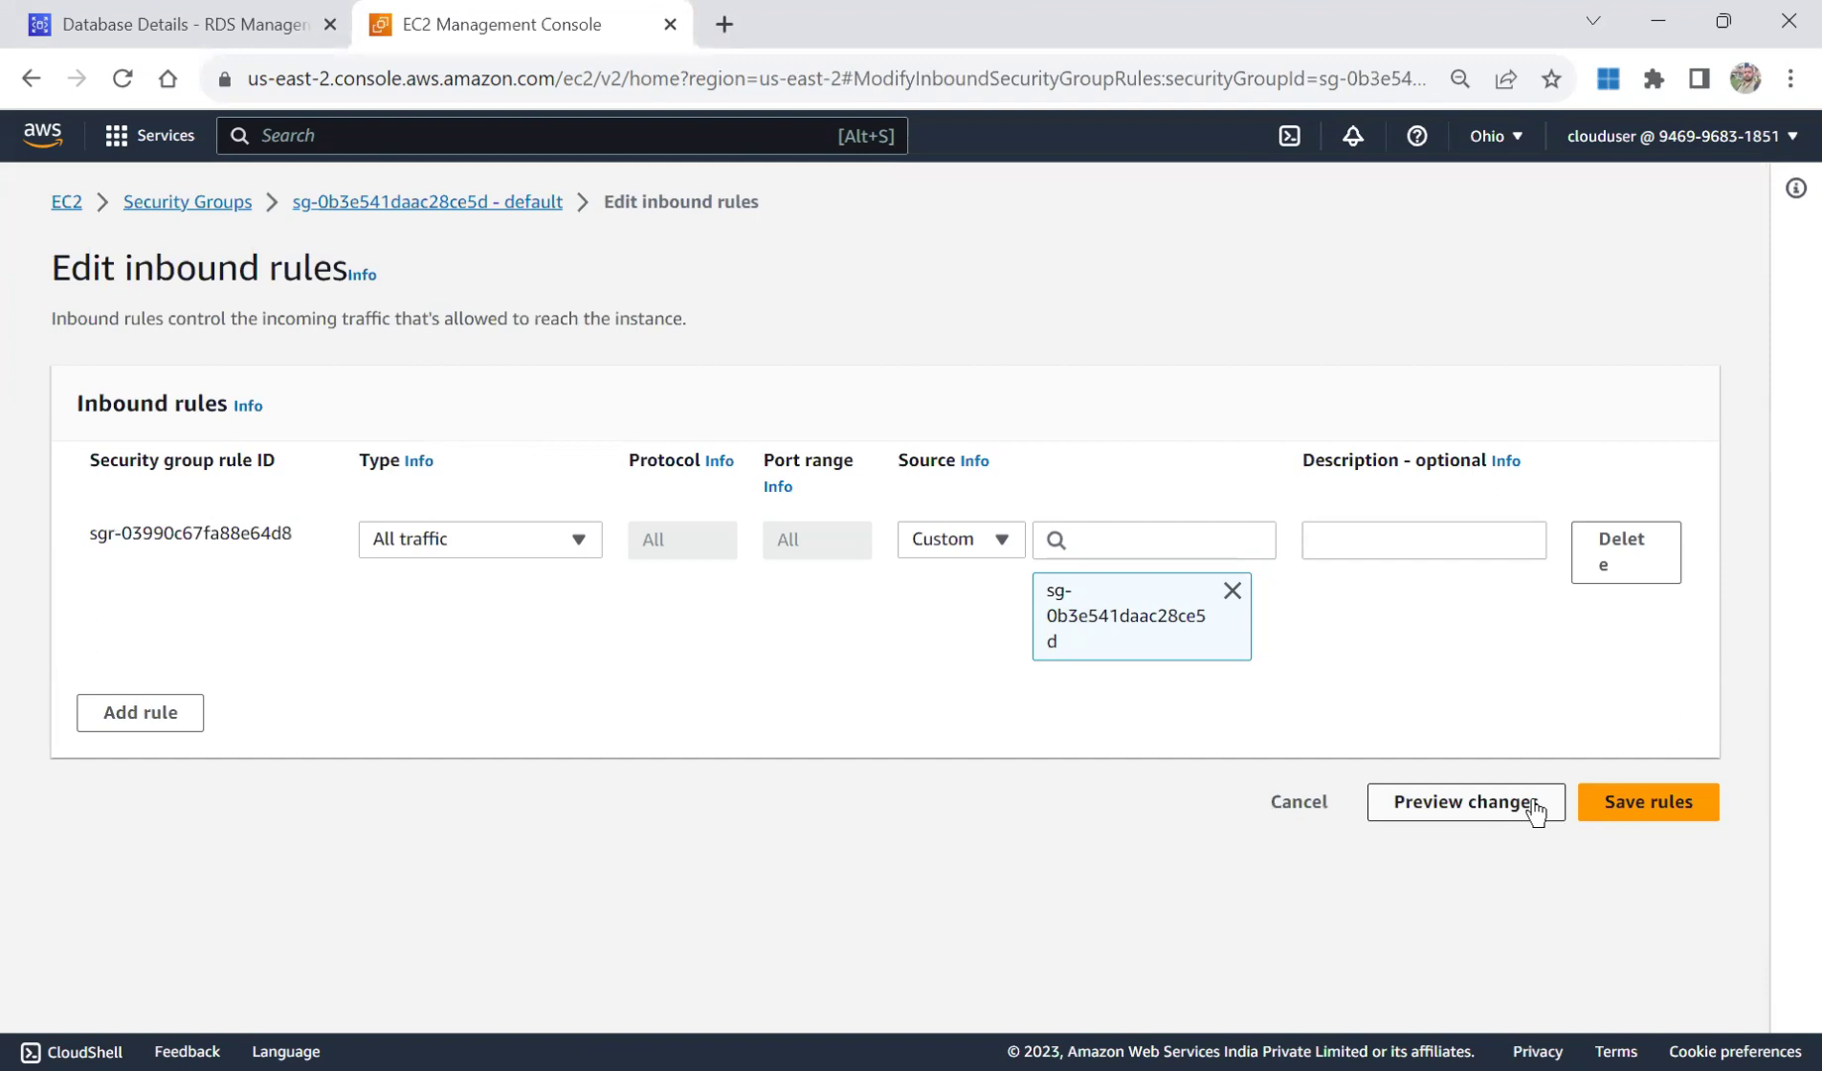
pyautogui.click(145, 713)
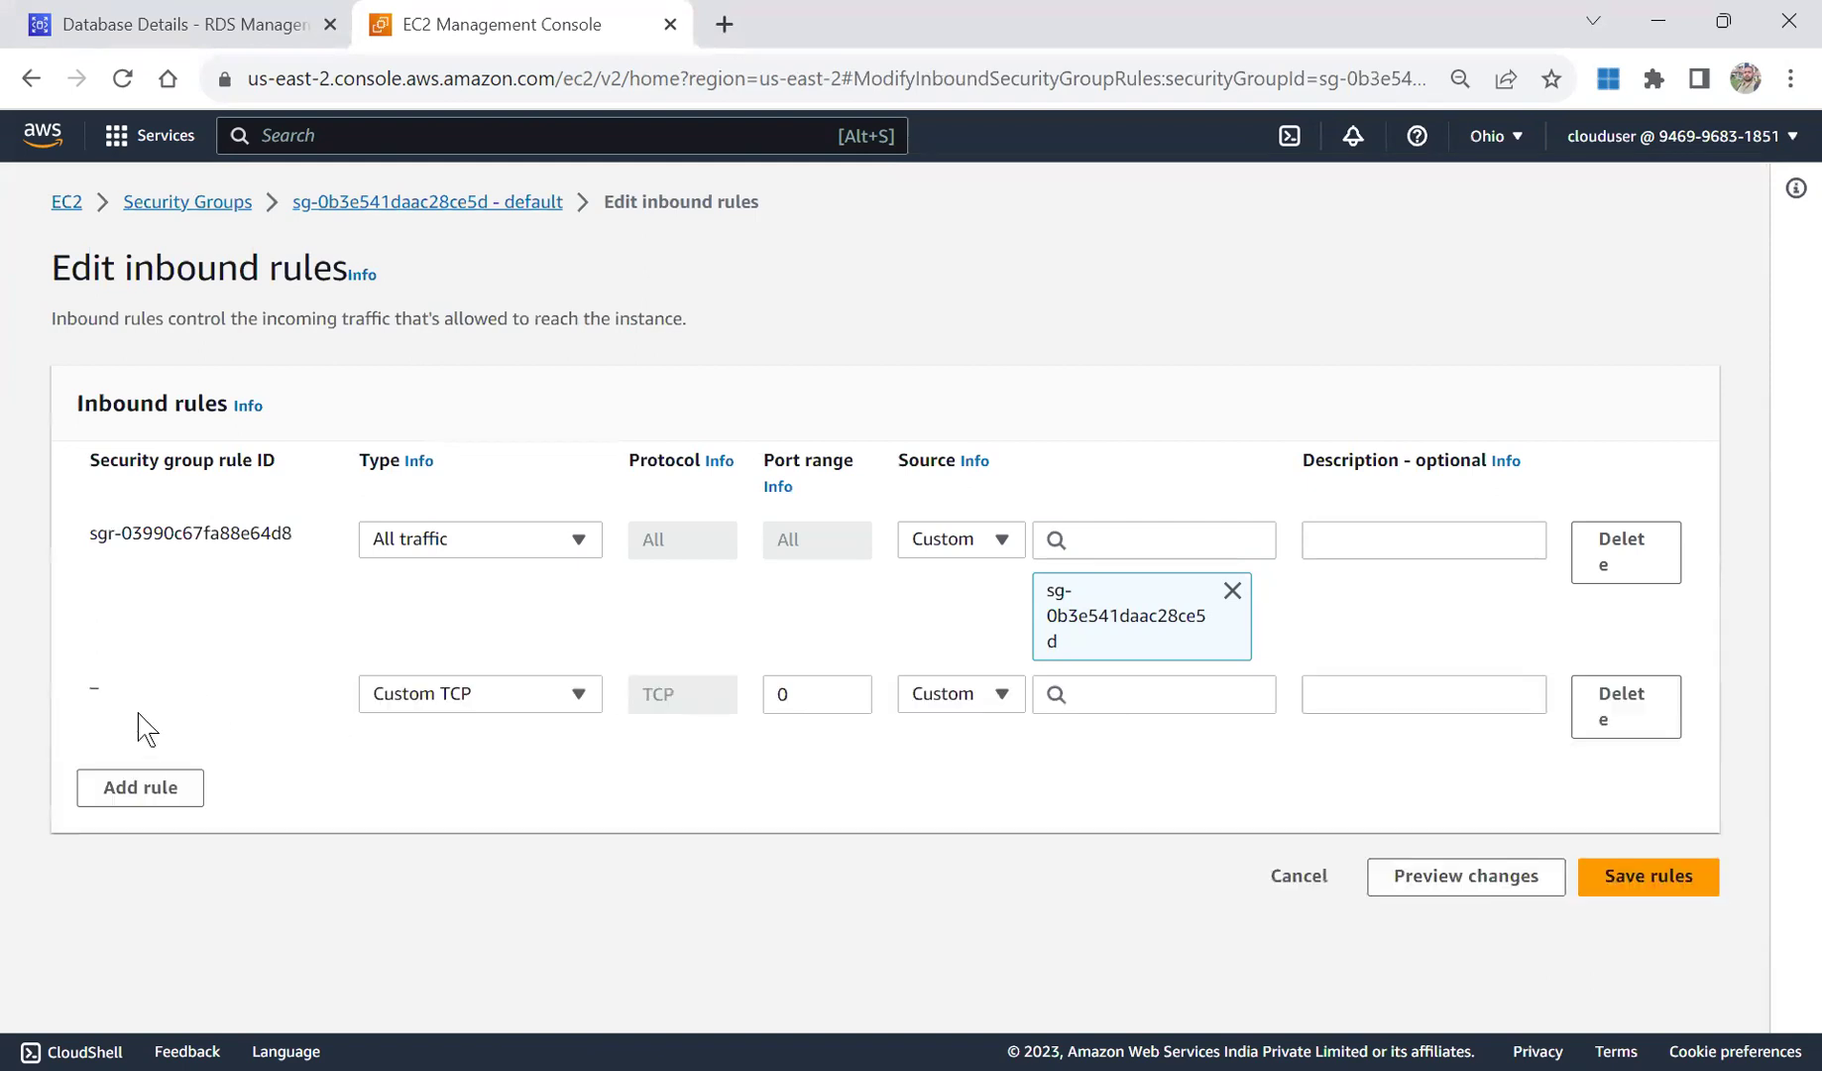
pyautogui.click(581, 700)
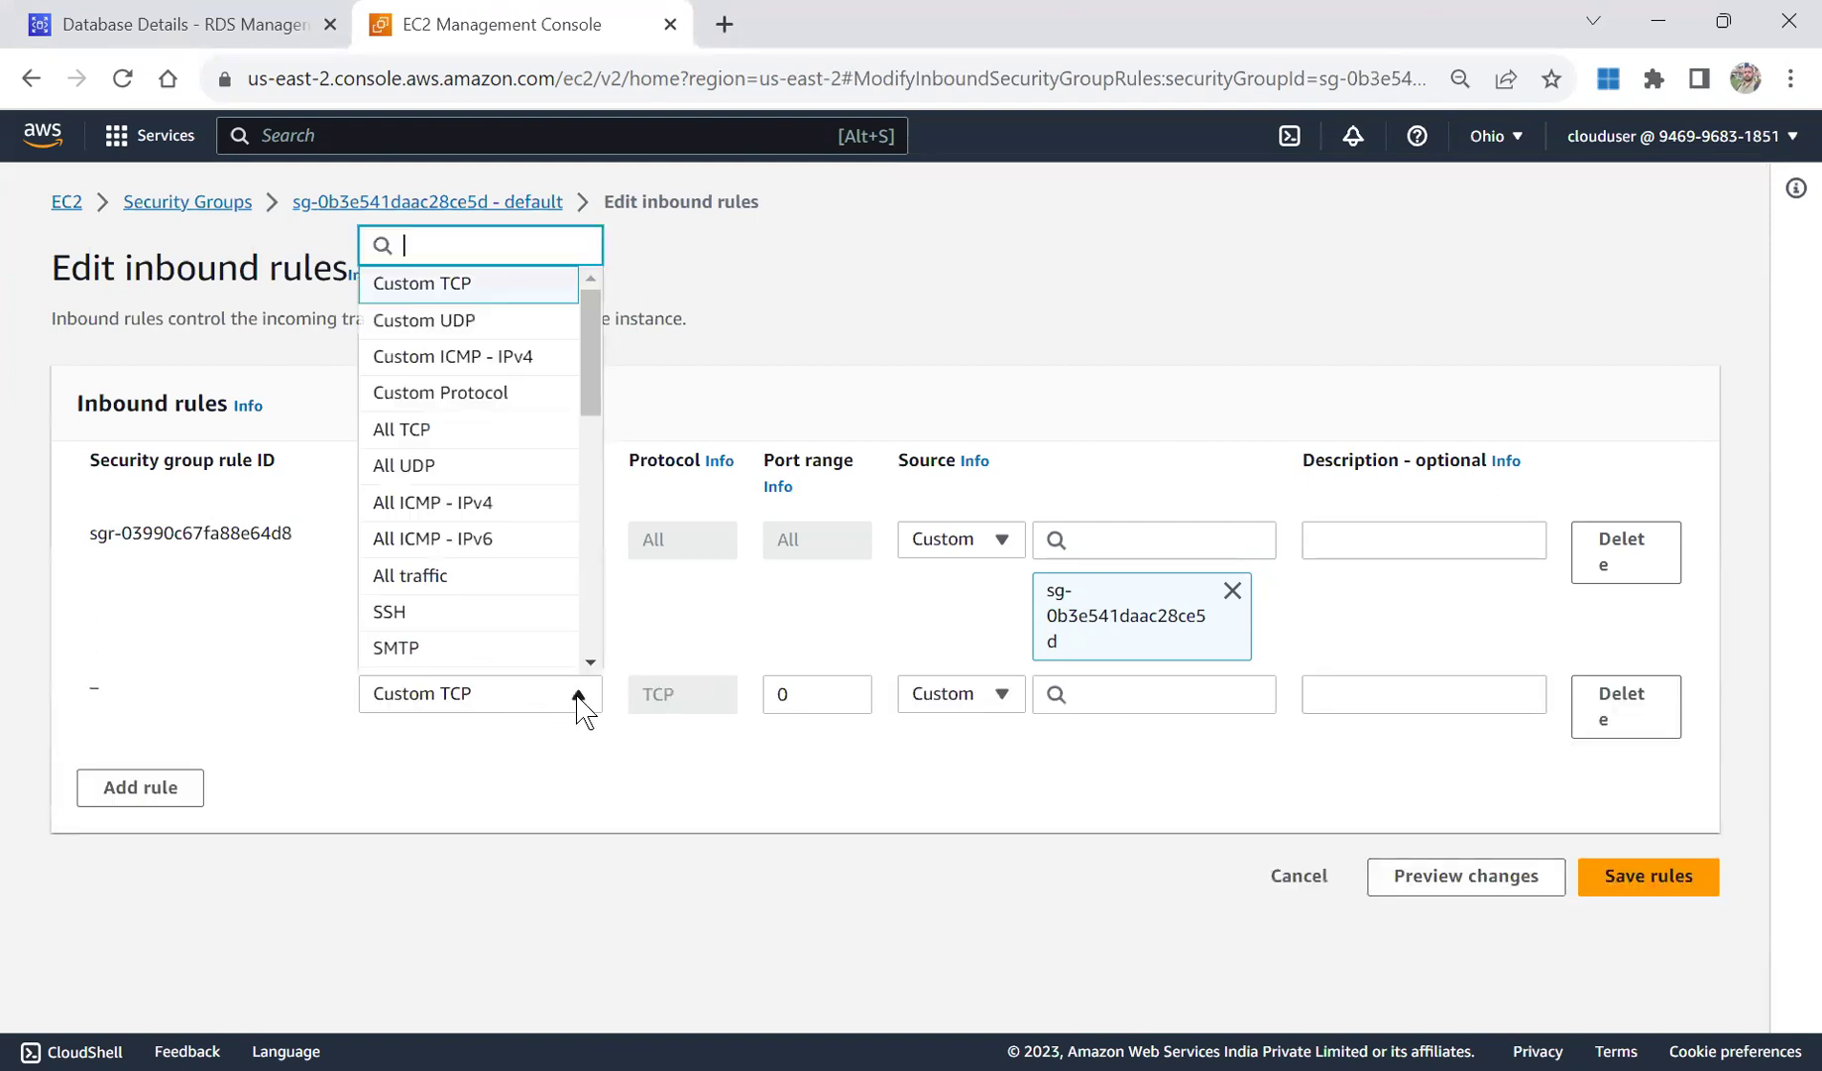
pyautogui.write('My')
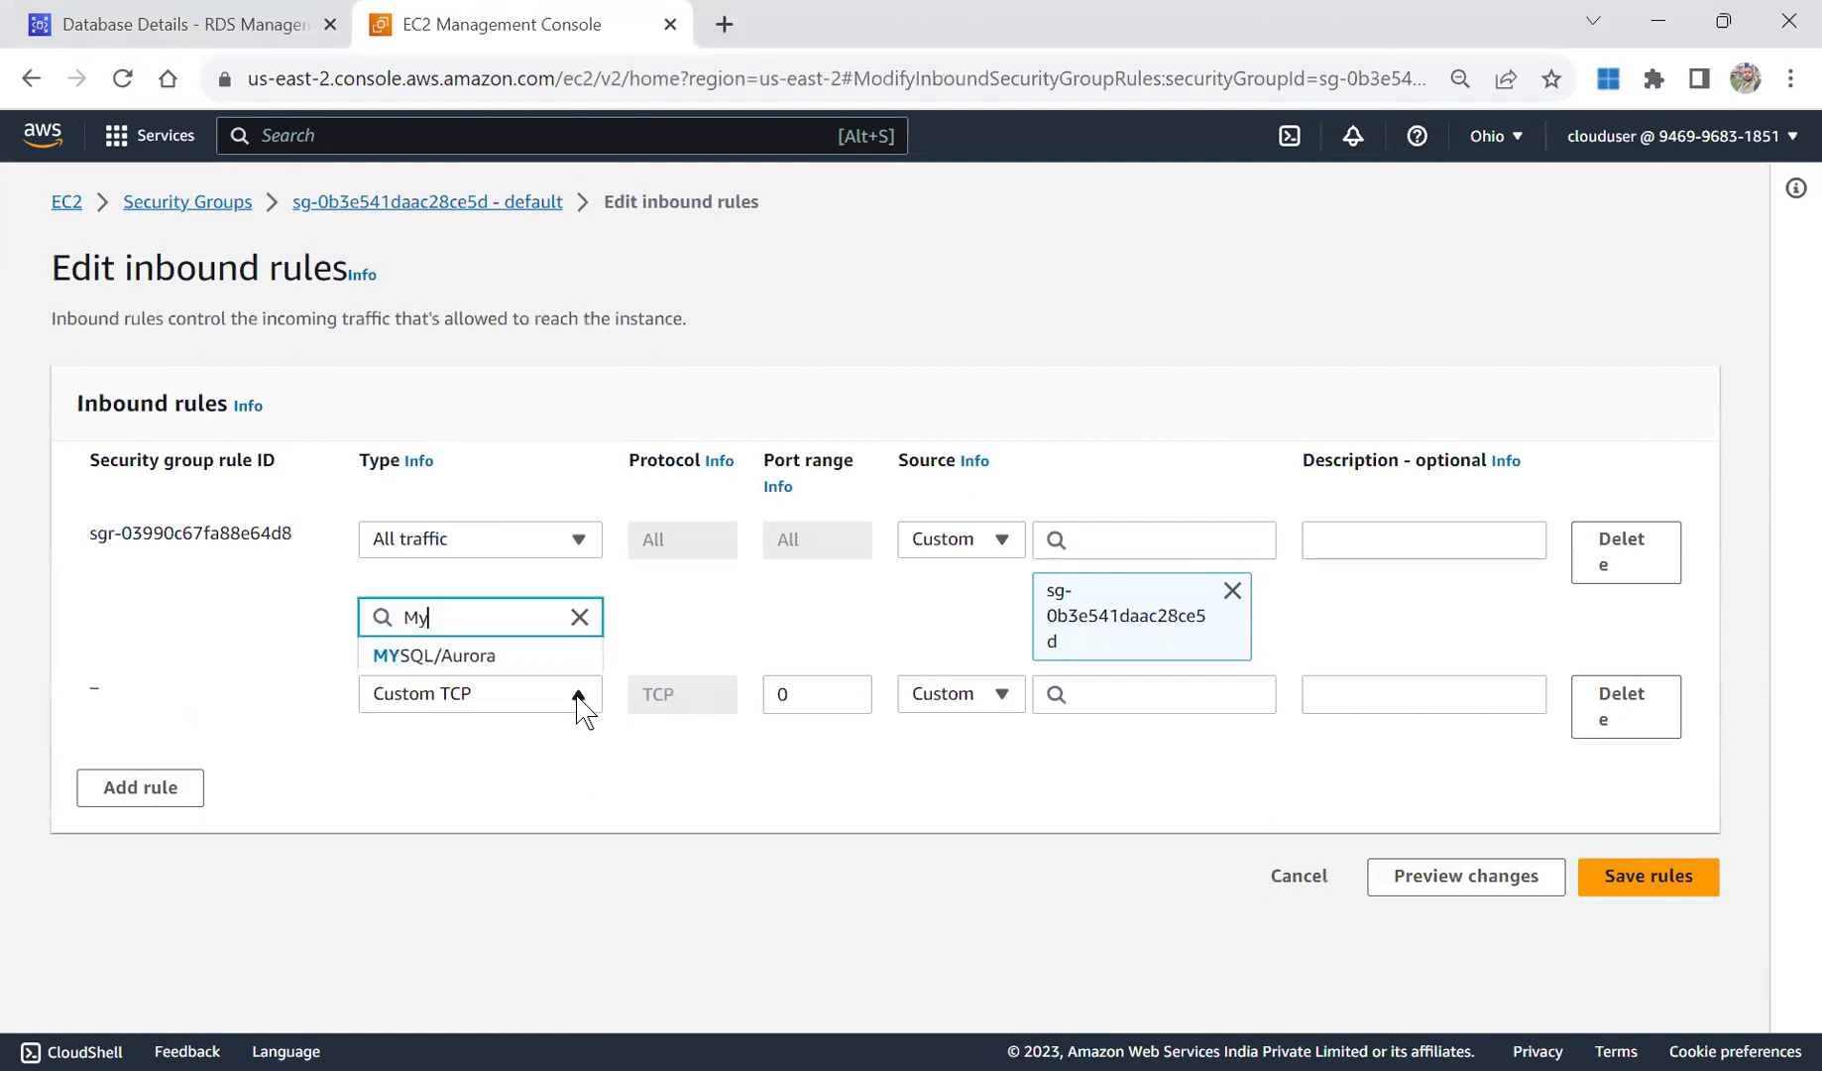
pyautogui.write('SQL')
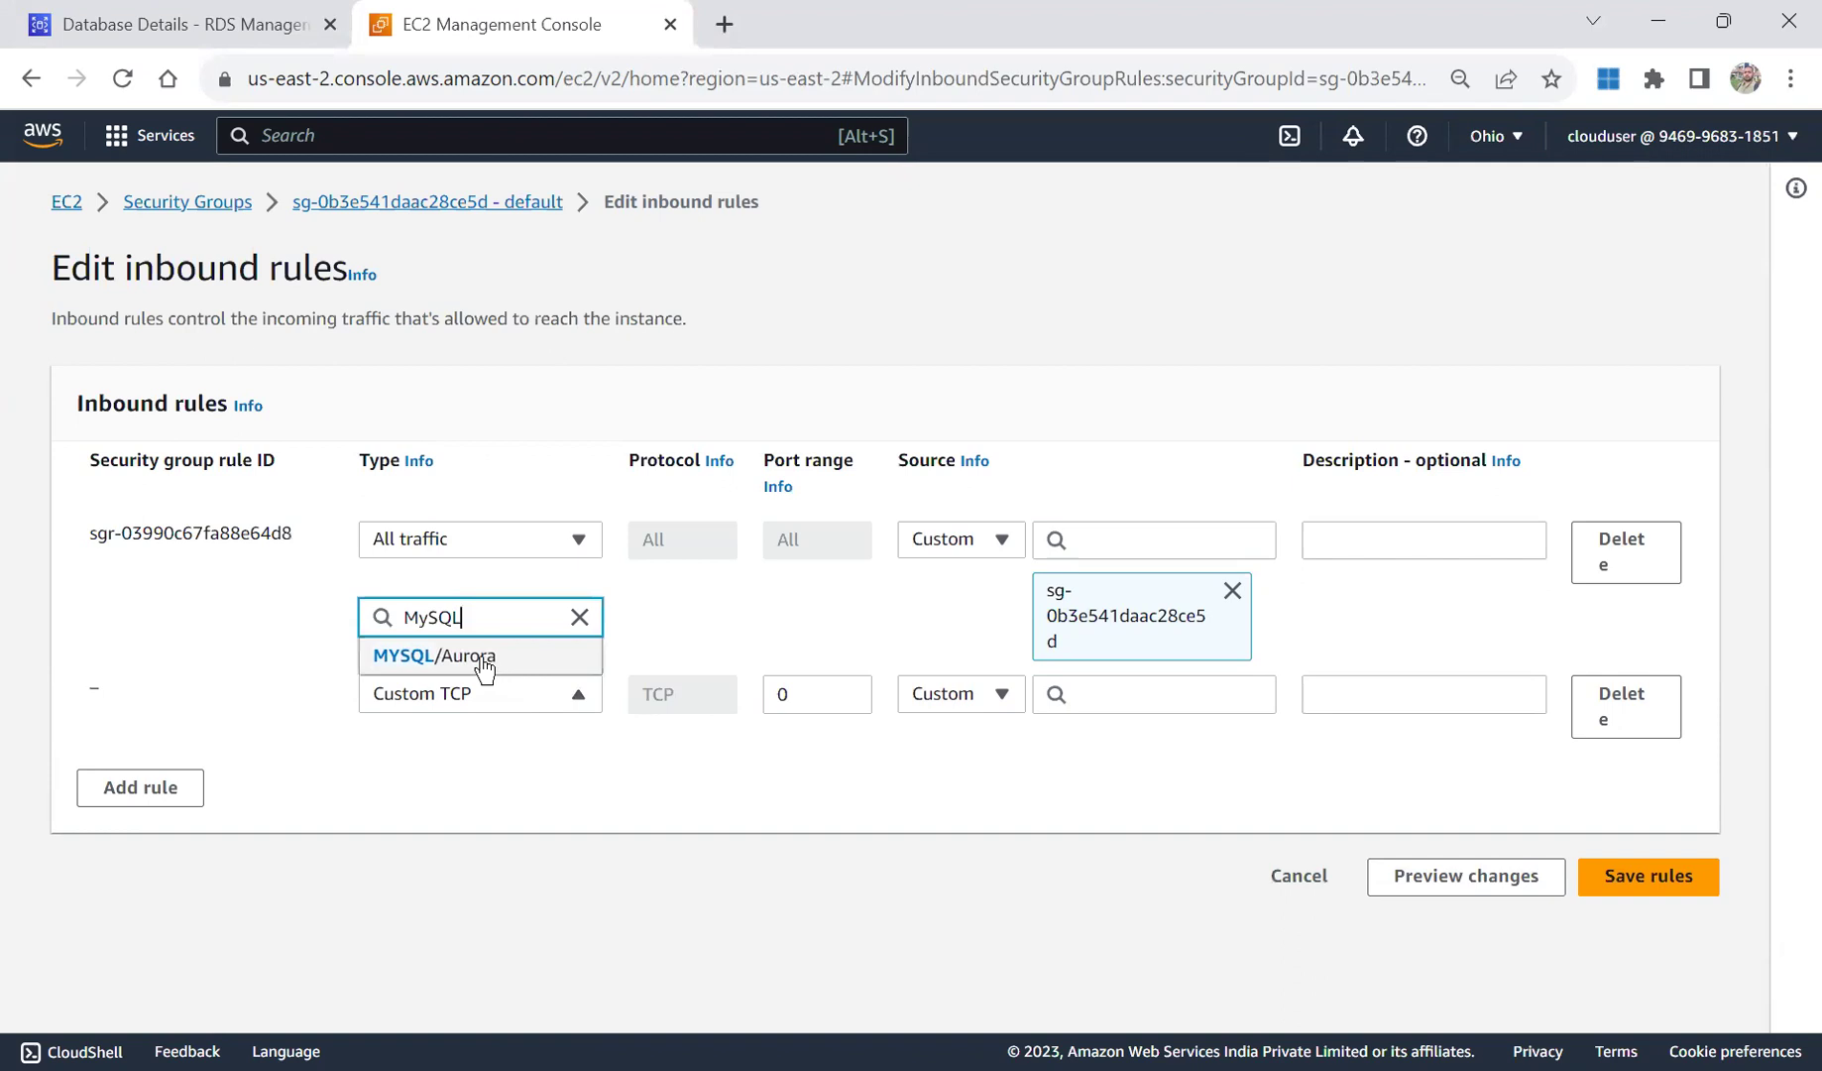
pyautogui.click(481, 660)
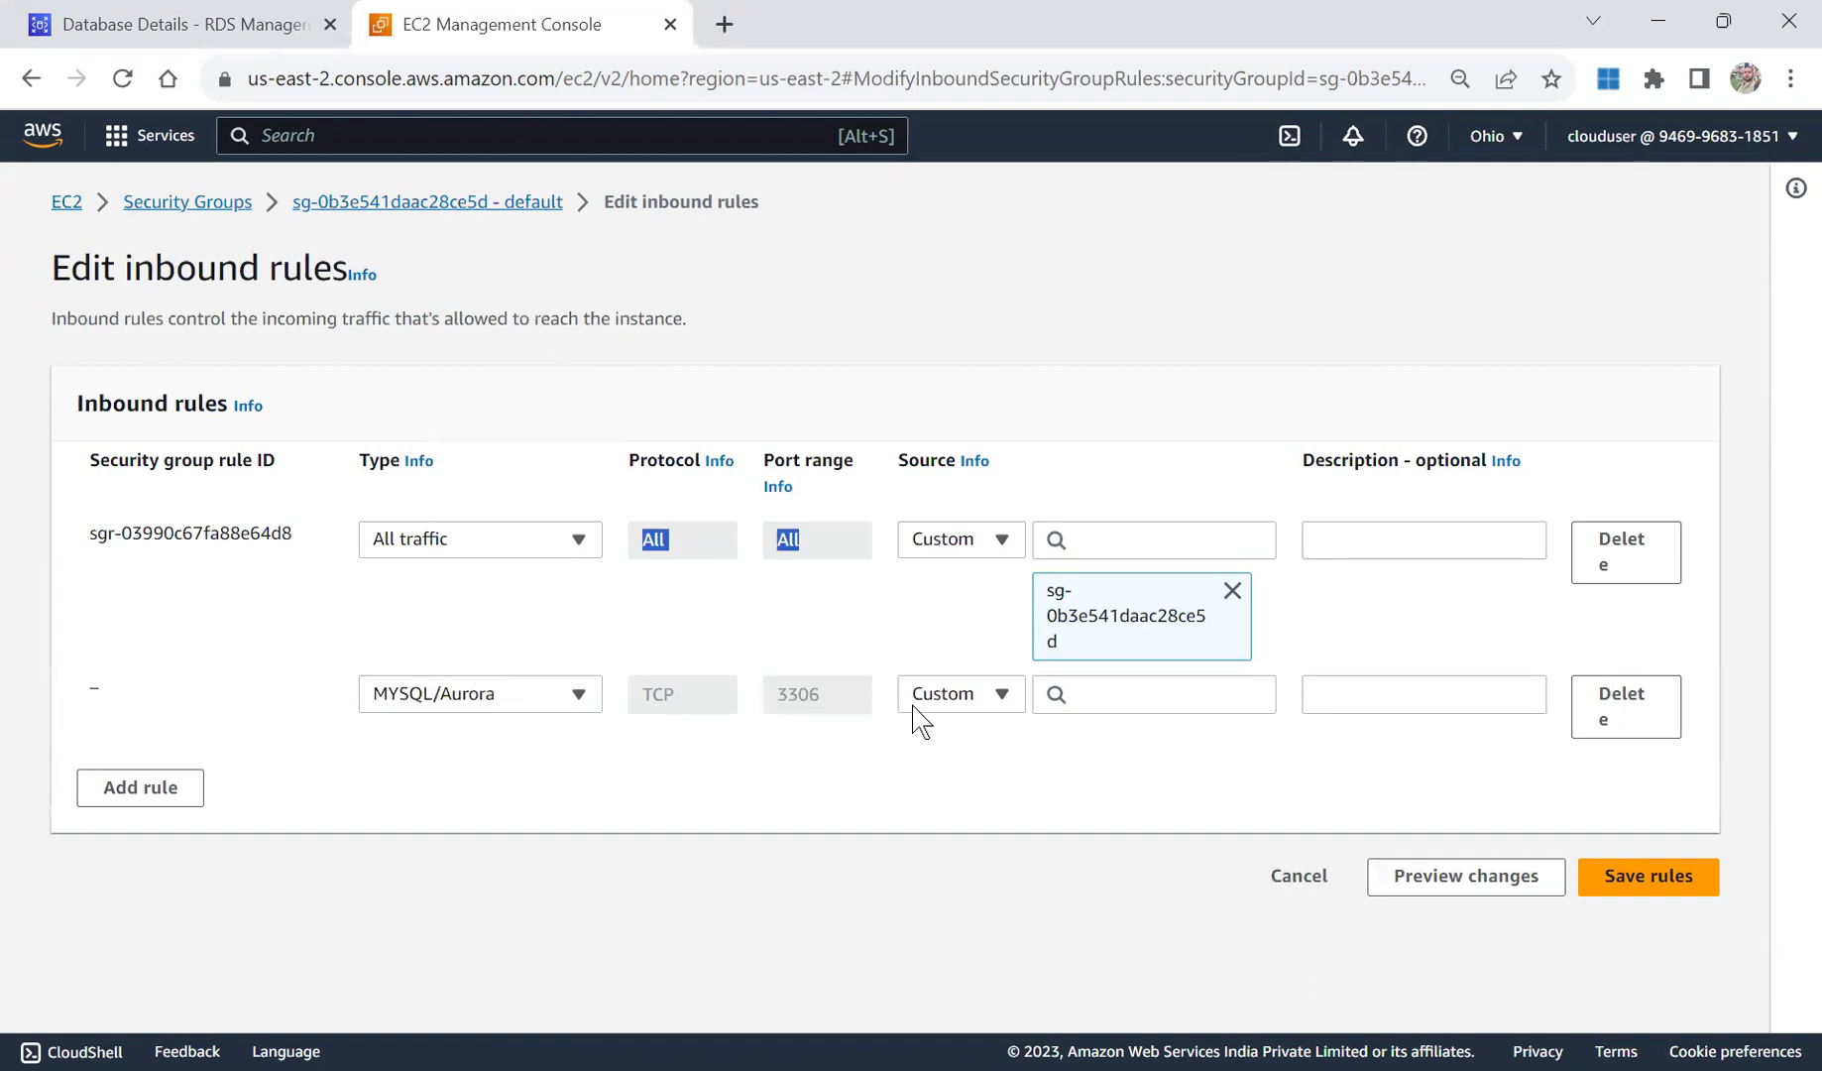
# Set the MYSQL/Aurora rule's source to My IP and its description to "MySQL from DBAT local host".
pyautogui.click(1004, 697)
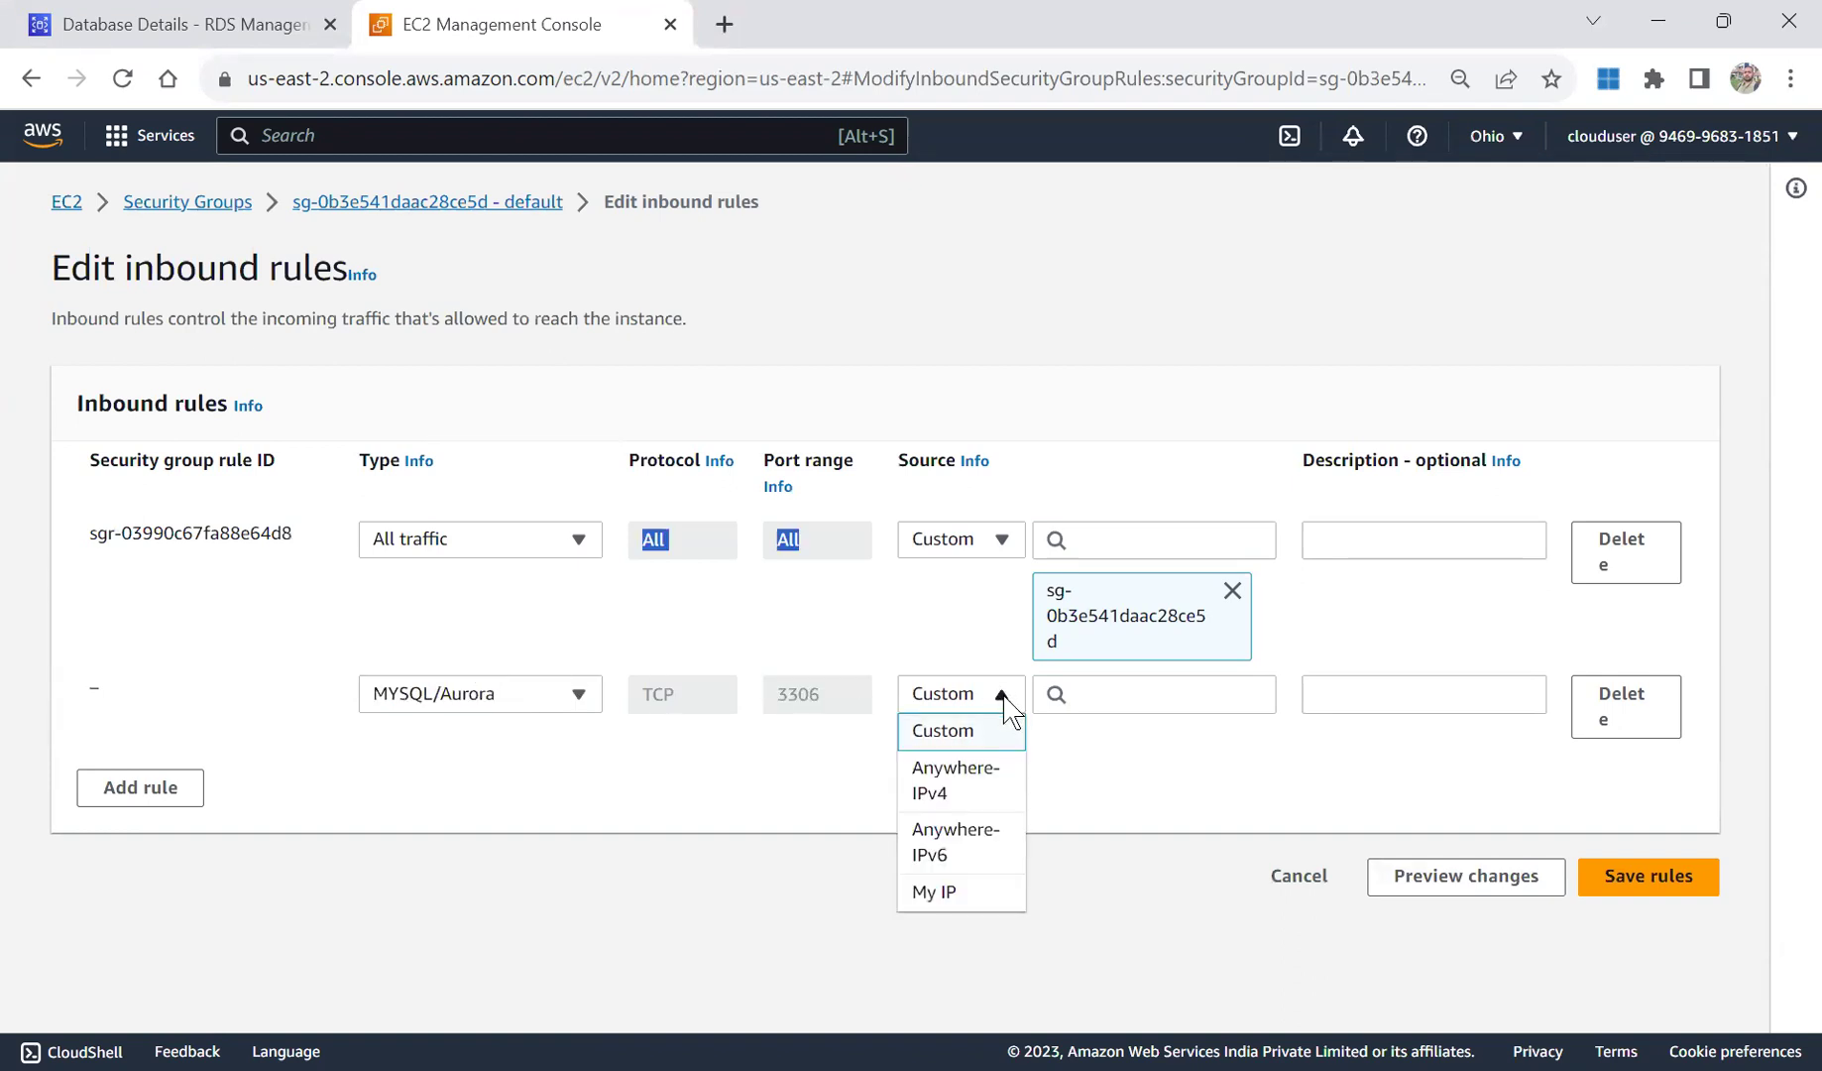
pyautogui.click(957, 890)
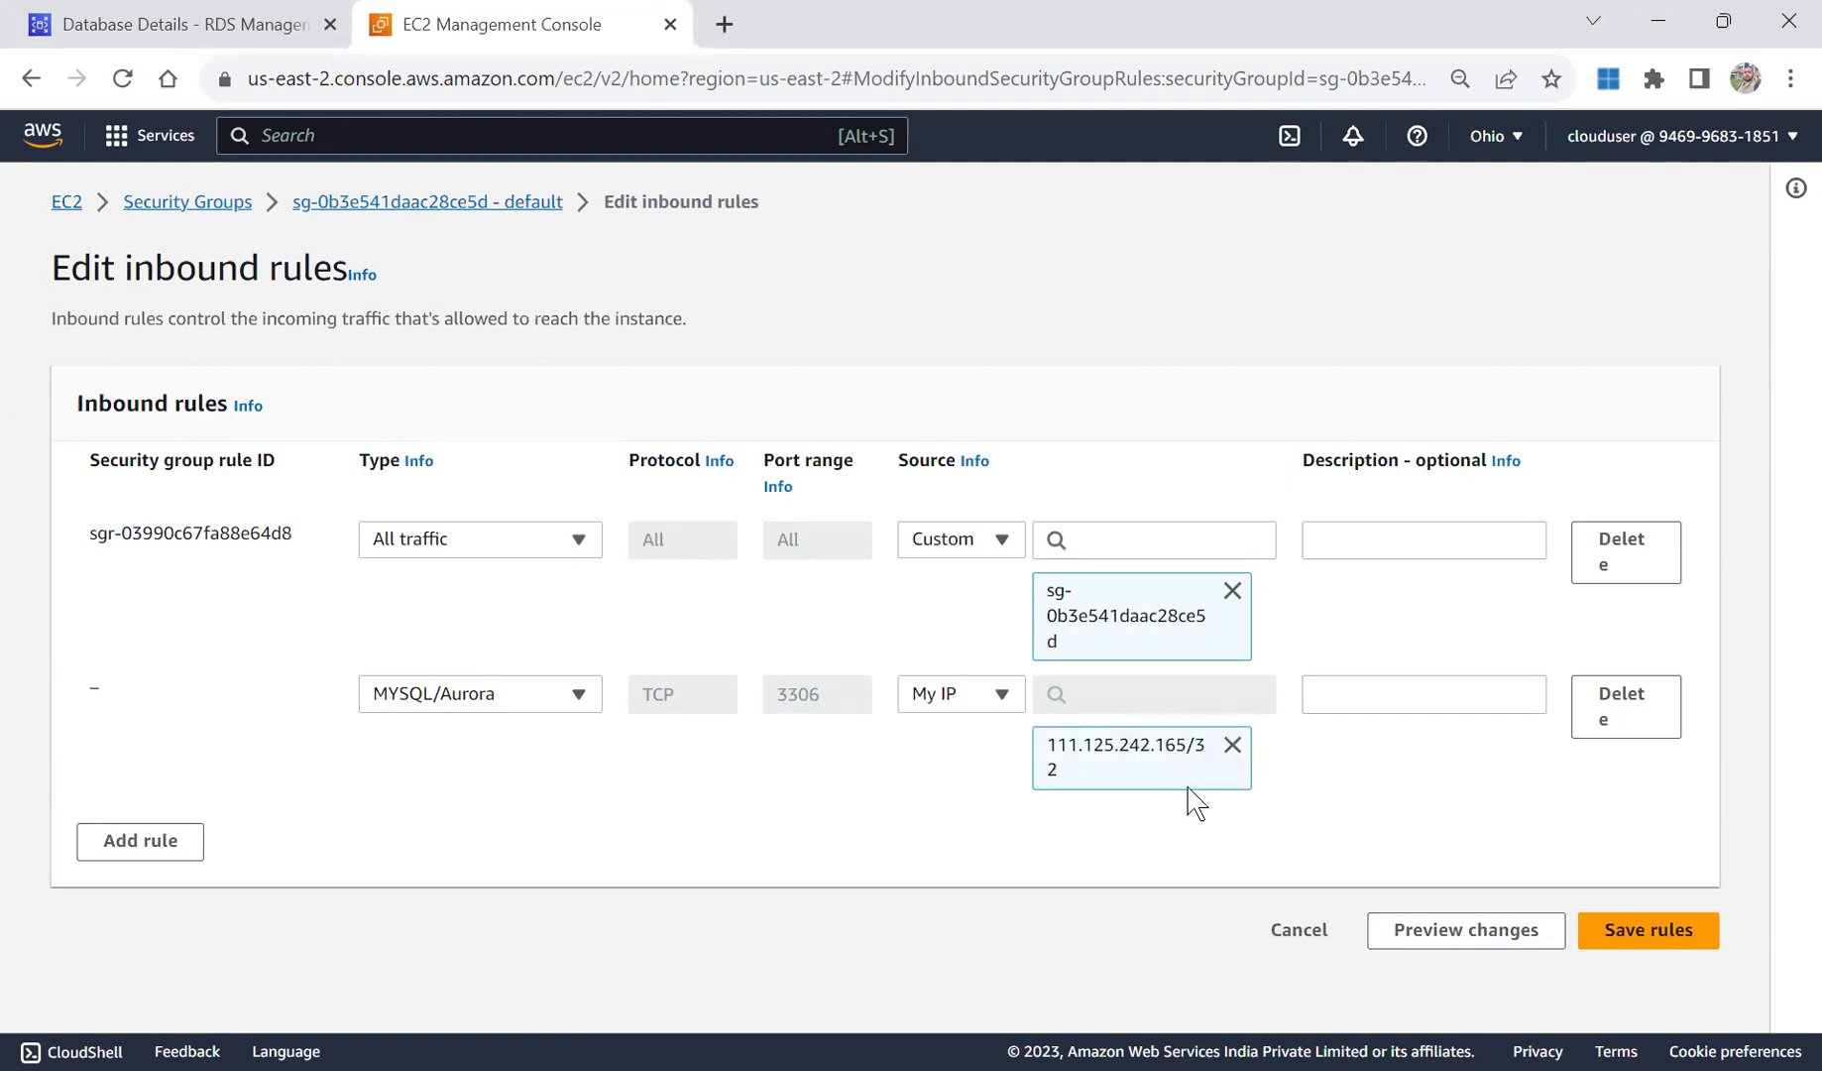
pyautogui.click(1318, 697)
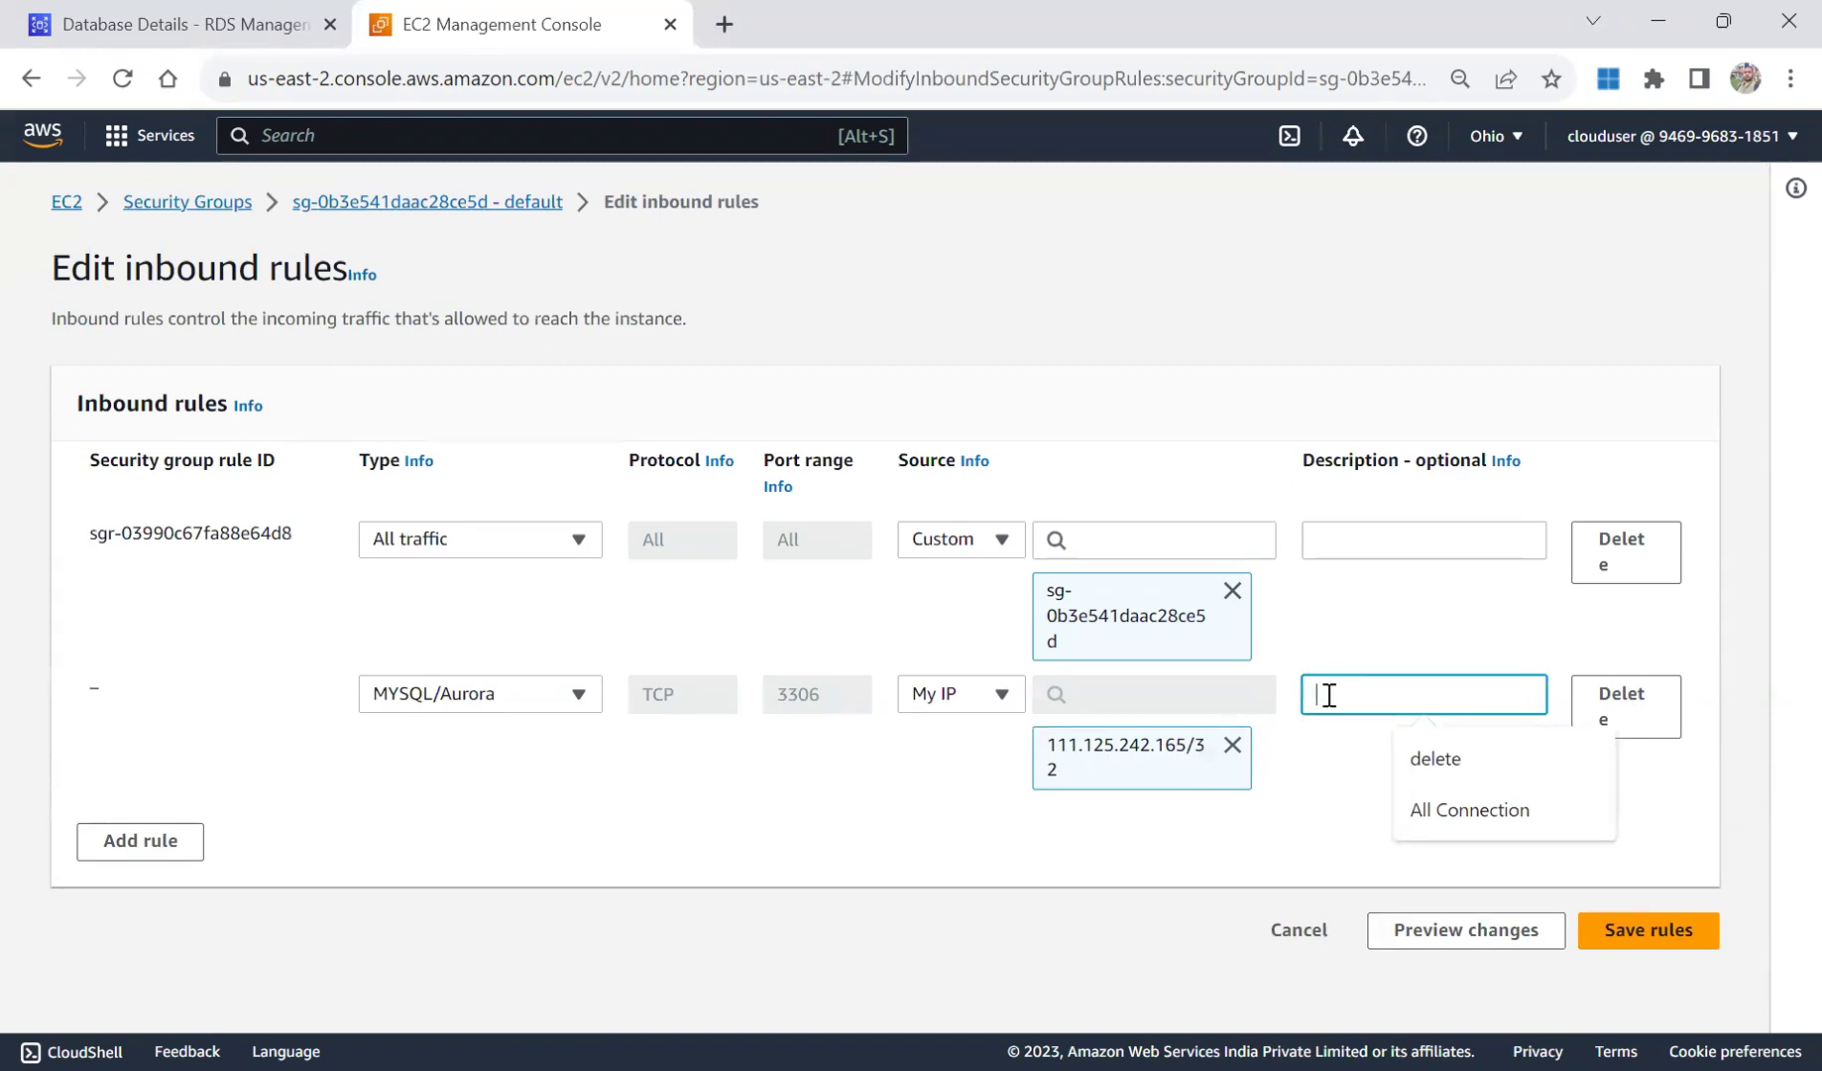
pyautogui.write('MySQL')
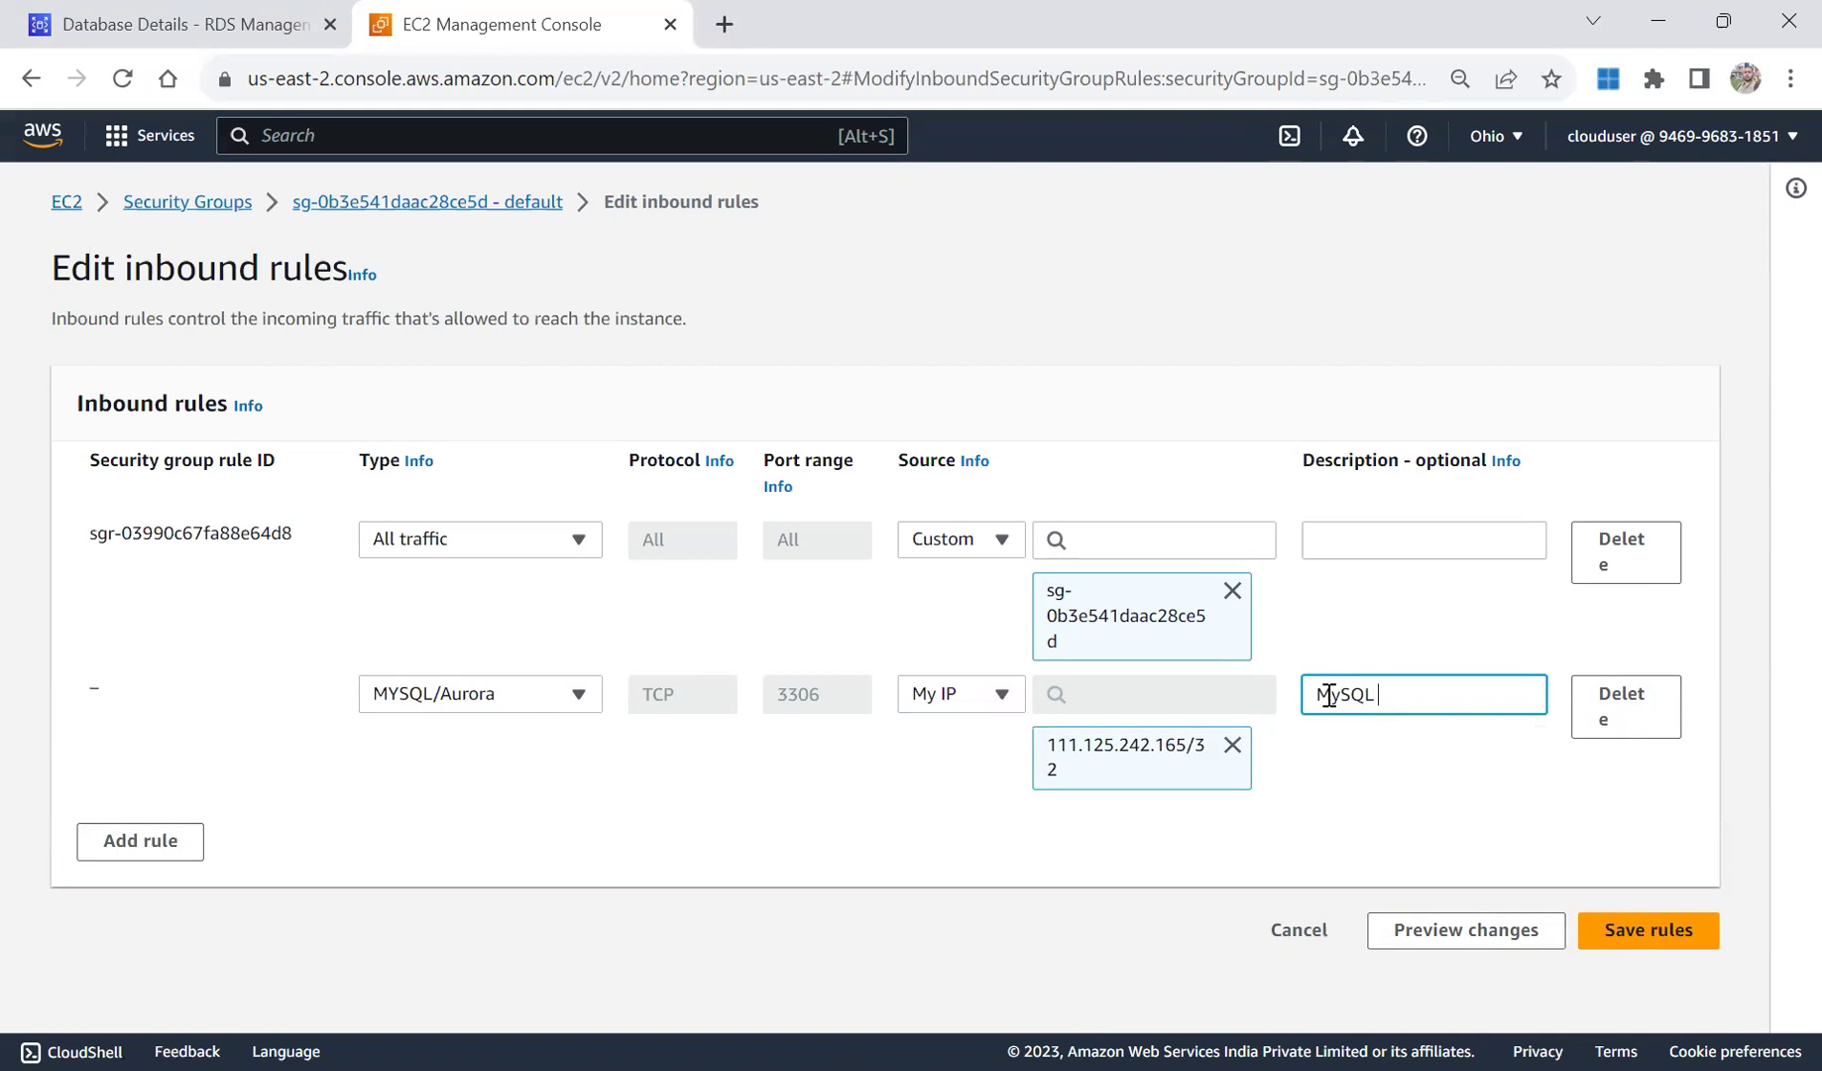
pyautogui.write(' from DBAT local host')
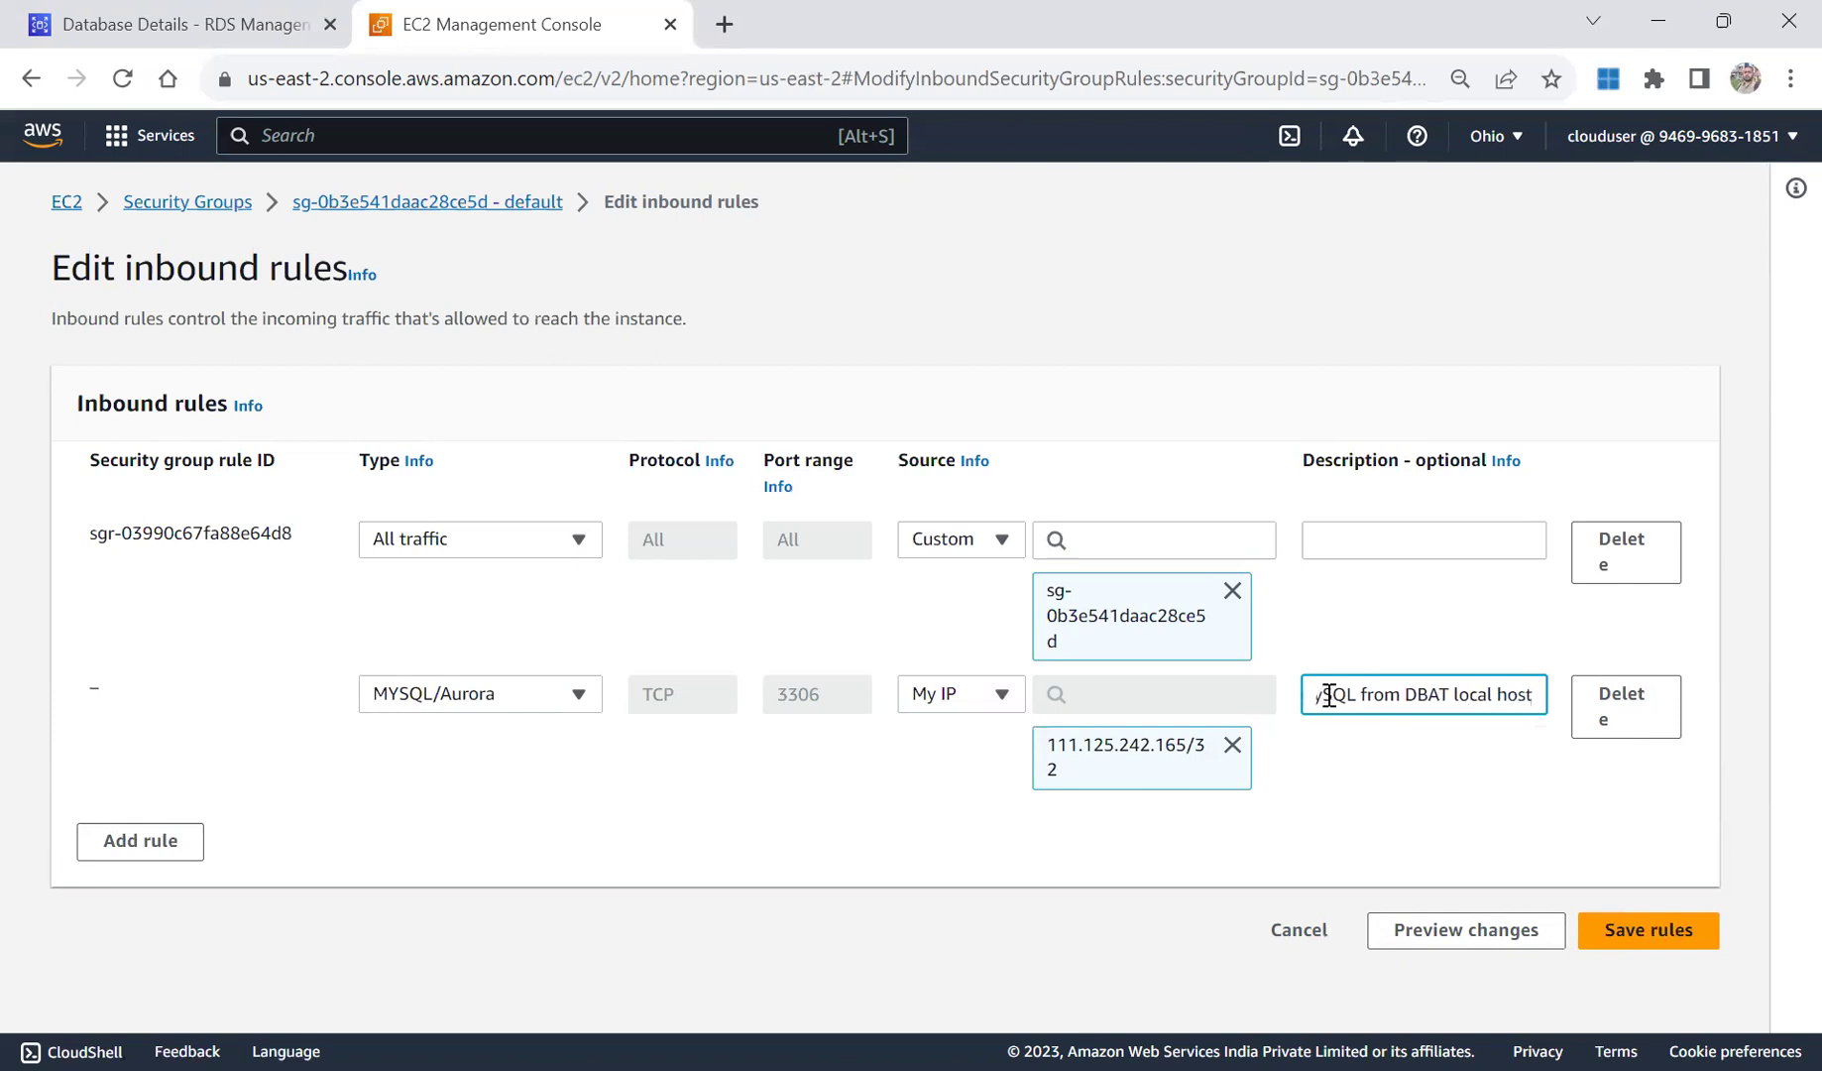
# Save the inbound rules, close the security groups tab, and return to the summary of the dbatmysql database.
pyautogui.click(1646, 925)
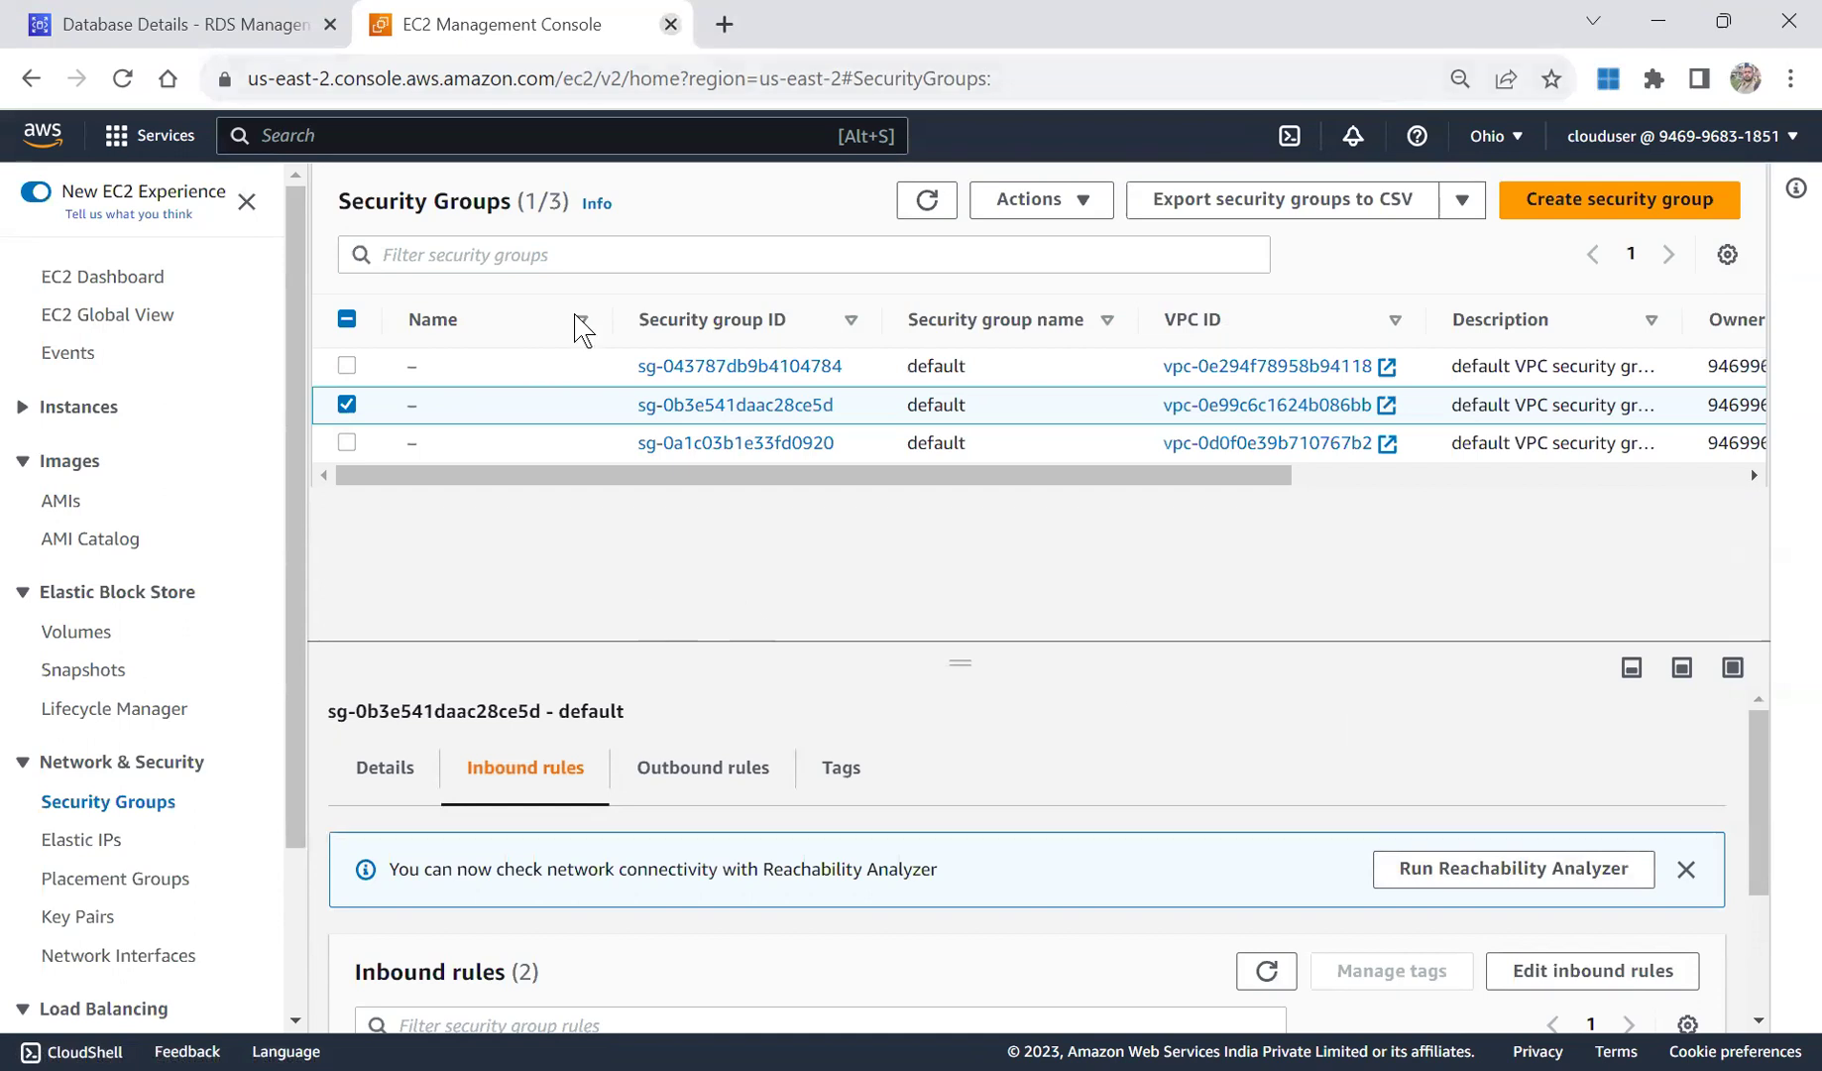
pyautogui.hotkey('ctrl', 'w')
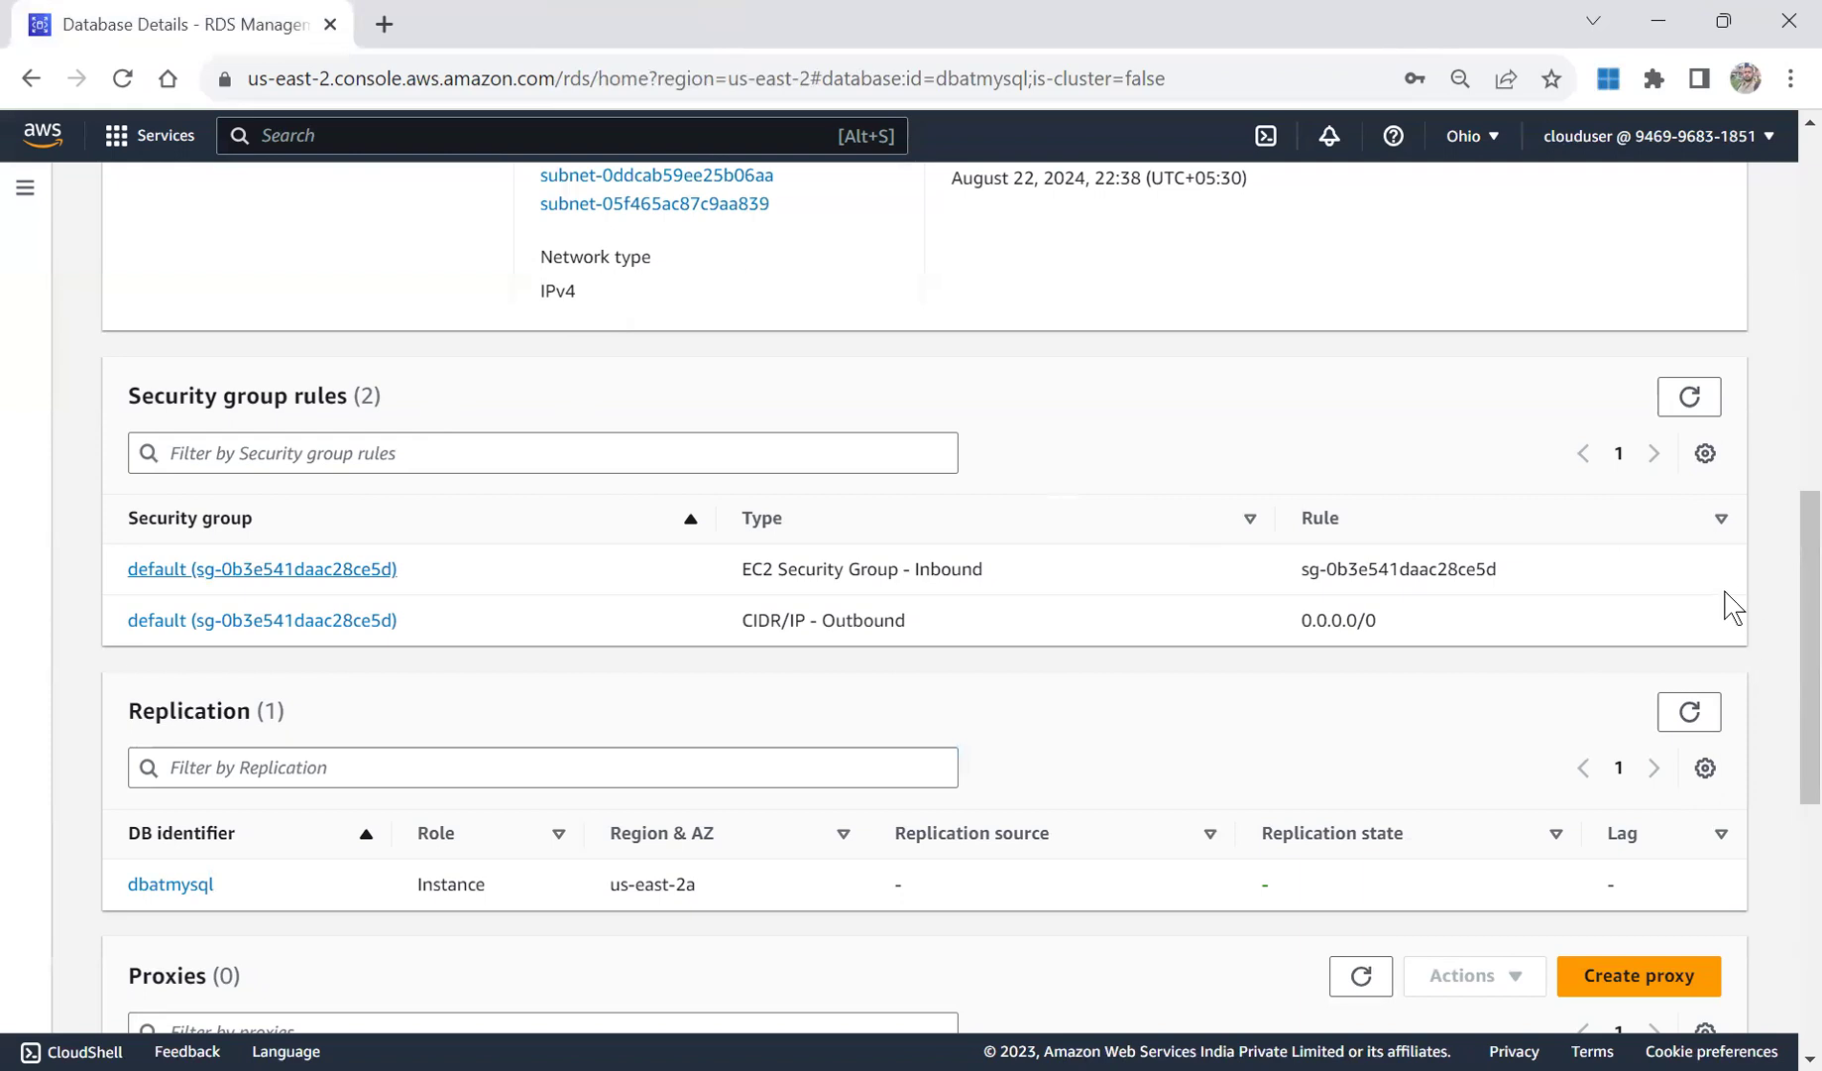
pyautogui.moveTo(1792, 631); pyautogui.dragTo(1779, 289)
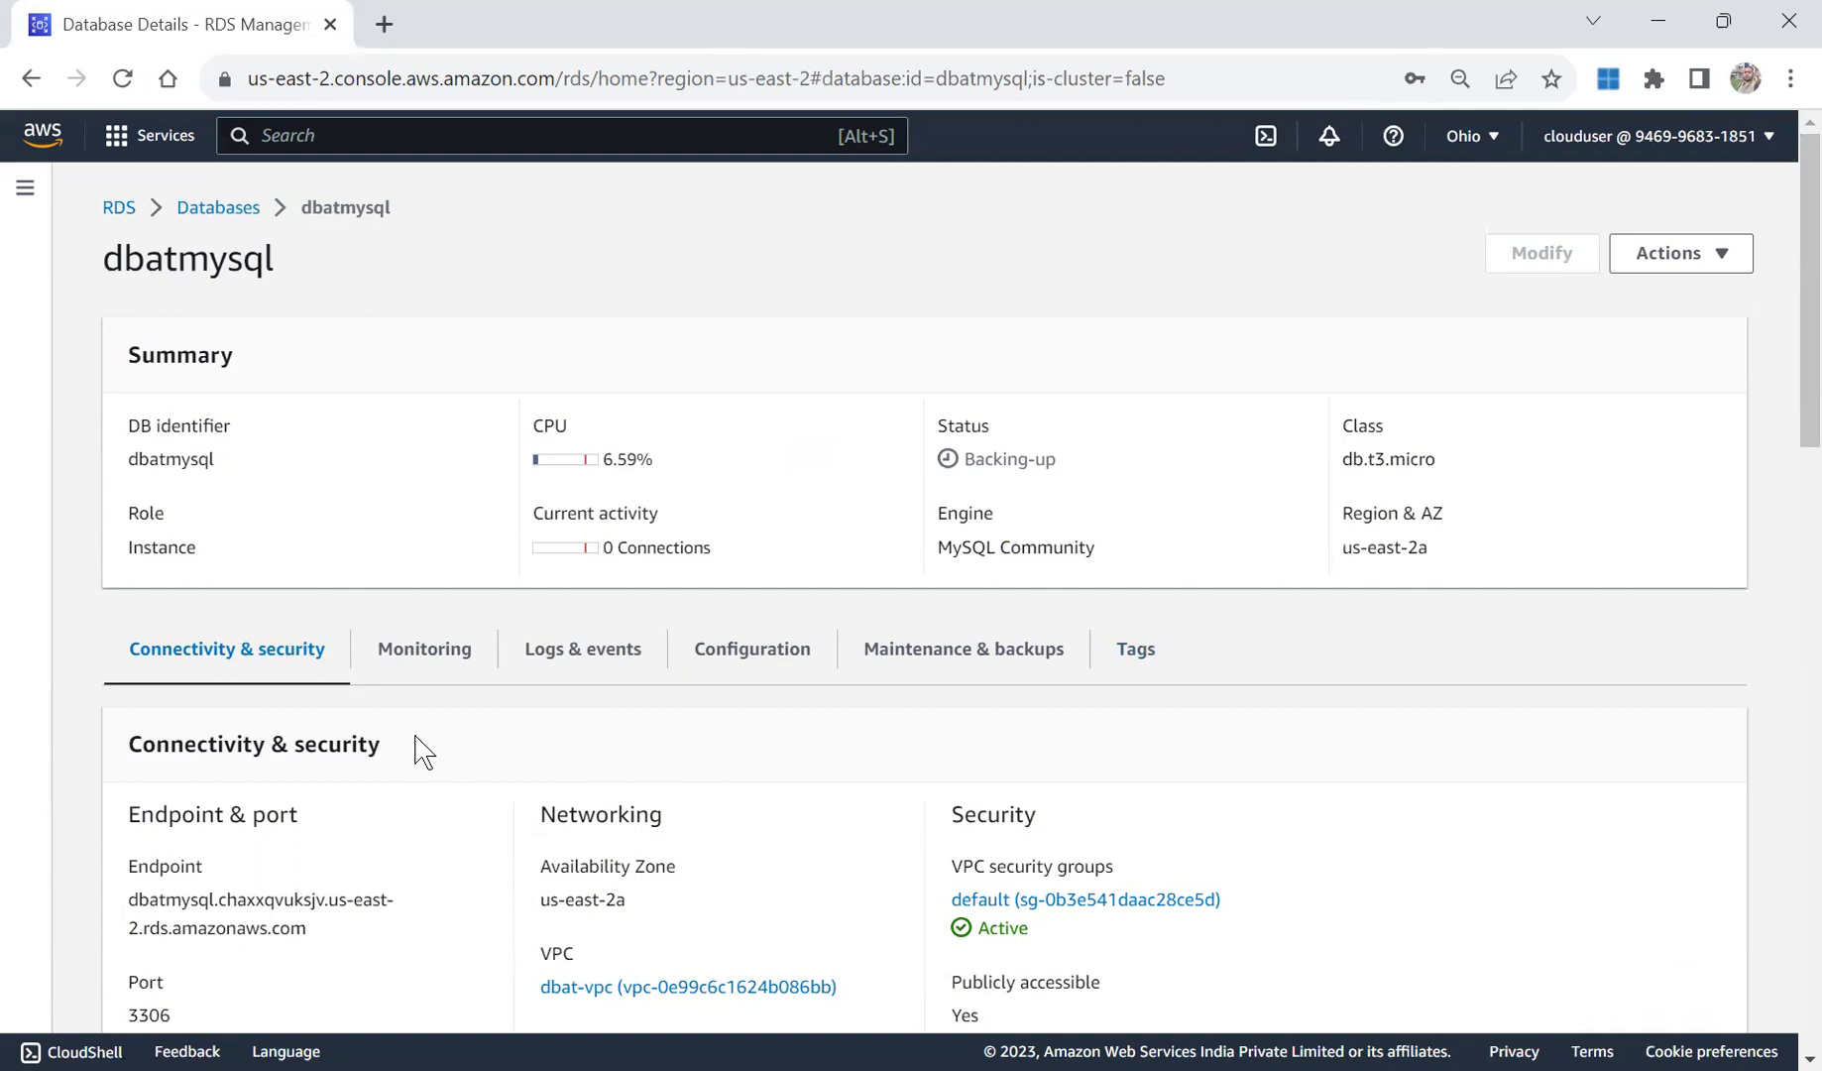
# Review dbatmysql's security group rules, return to the list of databases, and check the instance's status.
pyautogui.moveTo(1799, 380); pyautogui.dragTo(1800, 722)
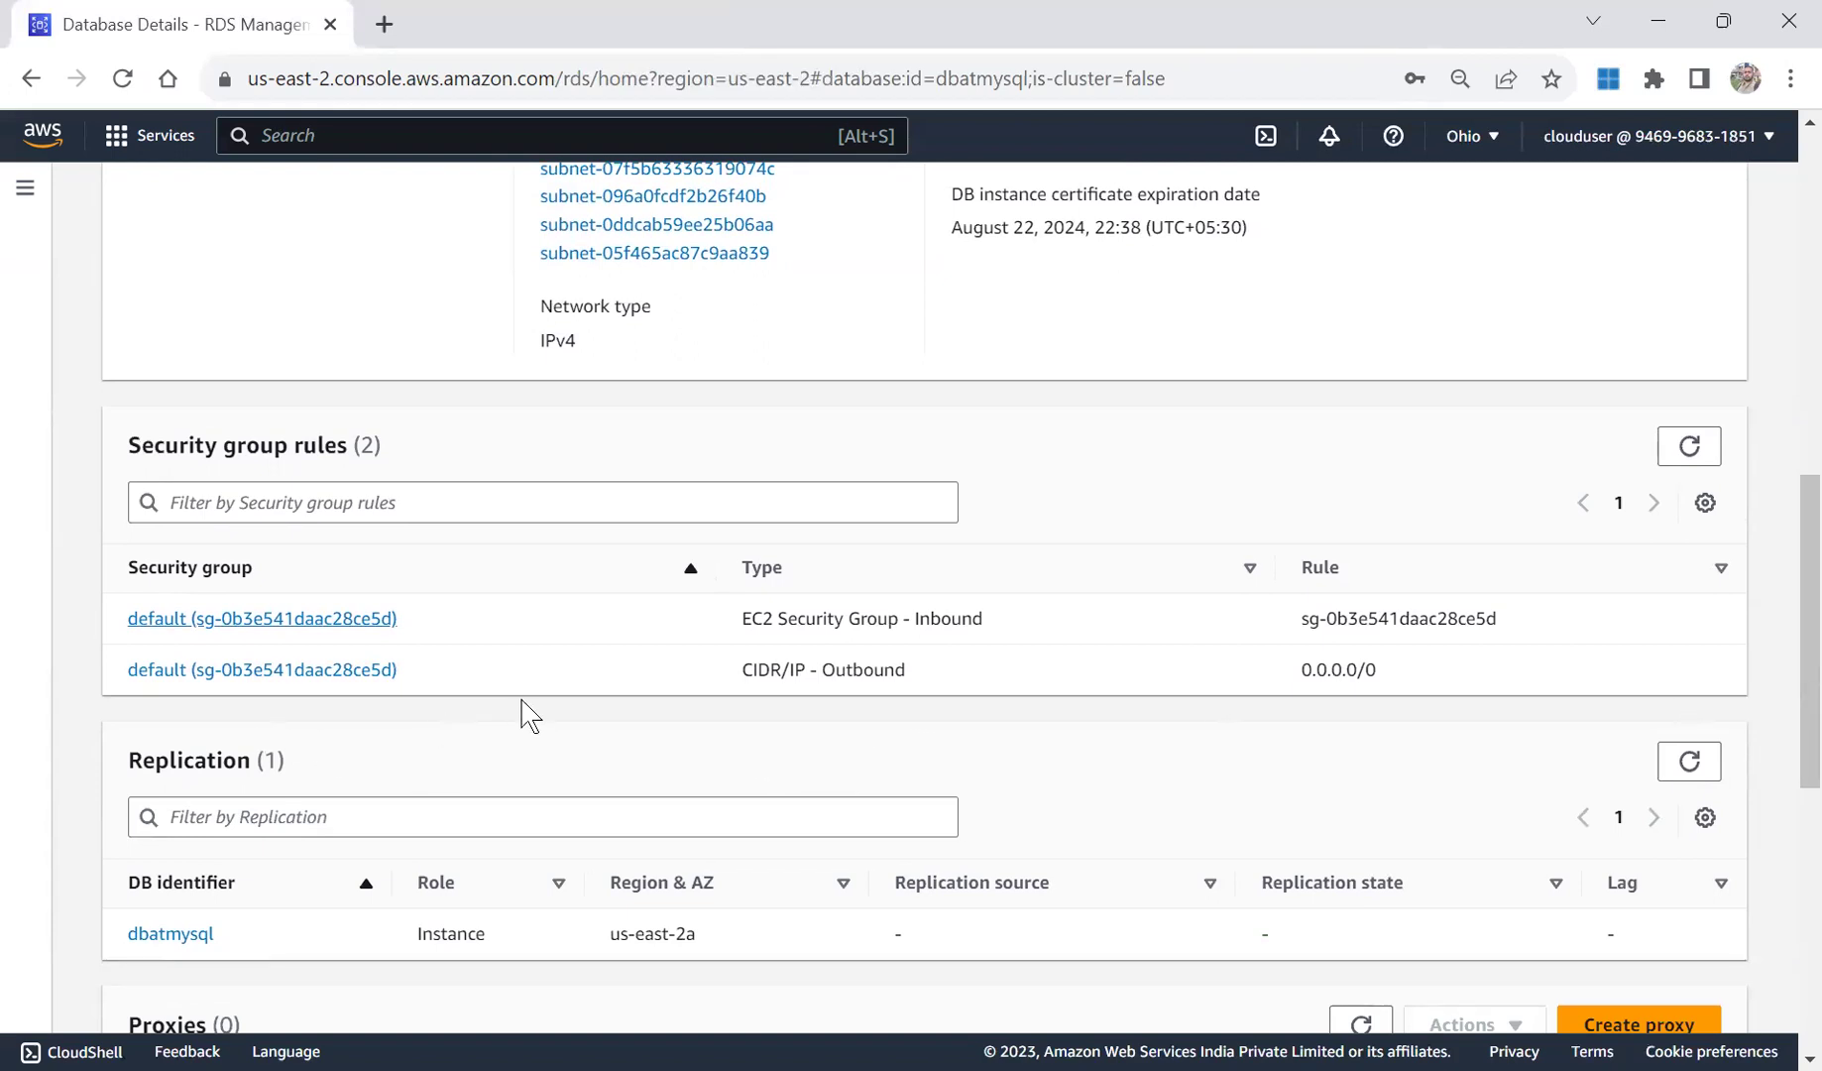
pyautogui.moveTo(1795, 585); pyautogui.dragTo(1800, 204)
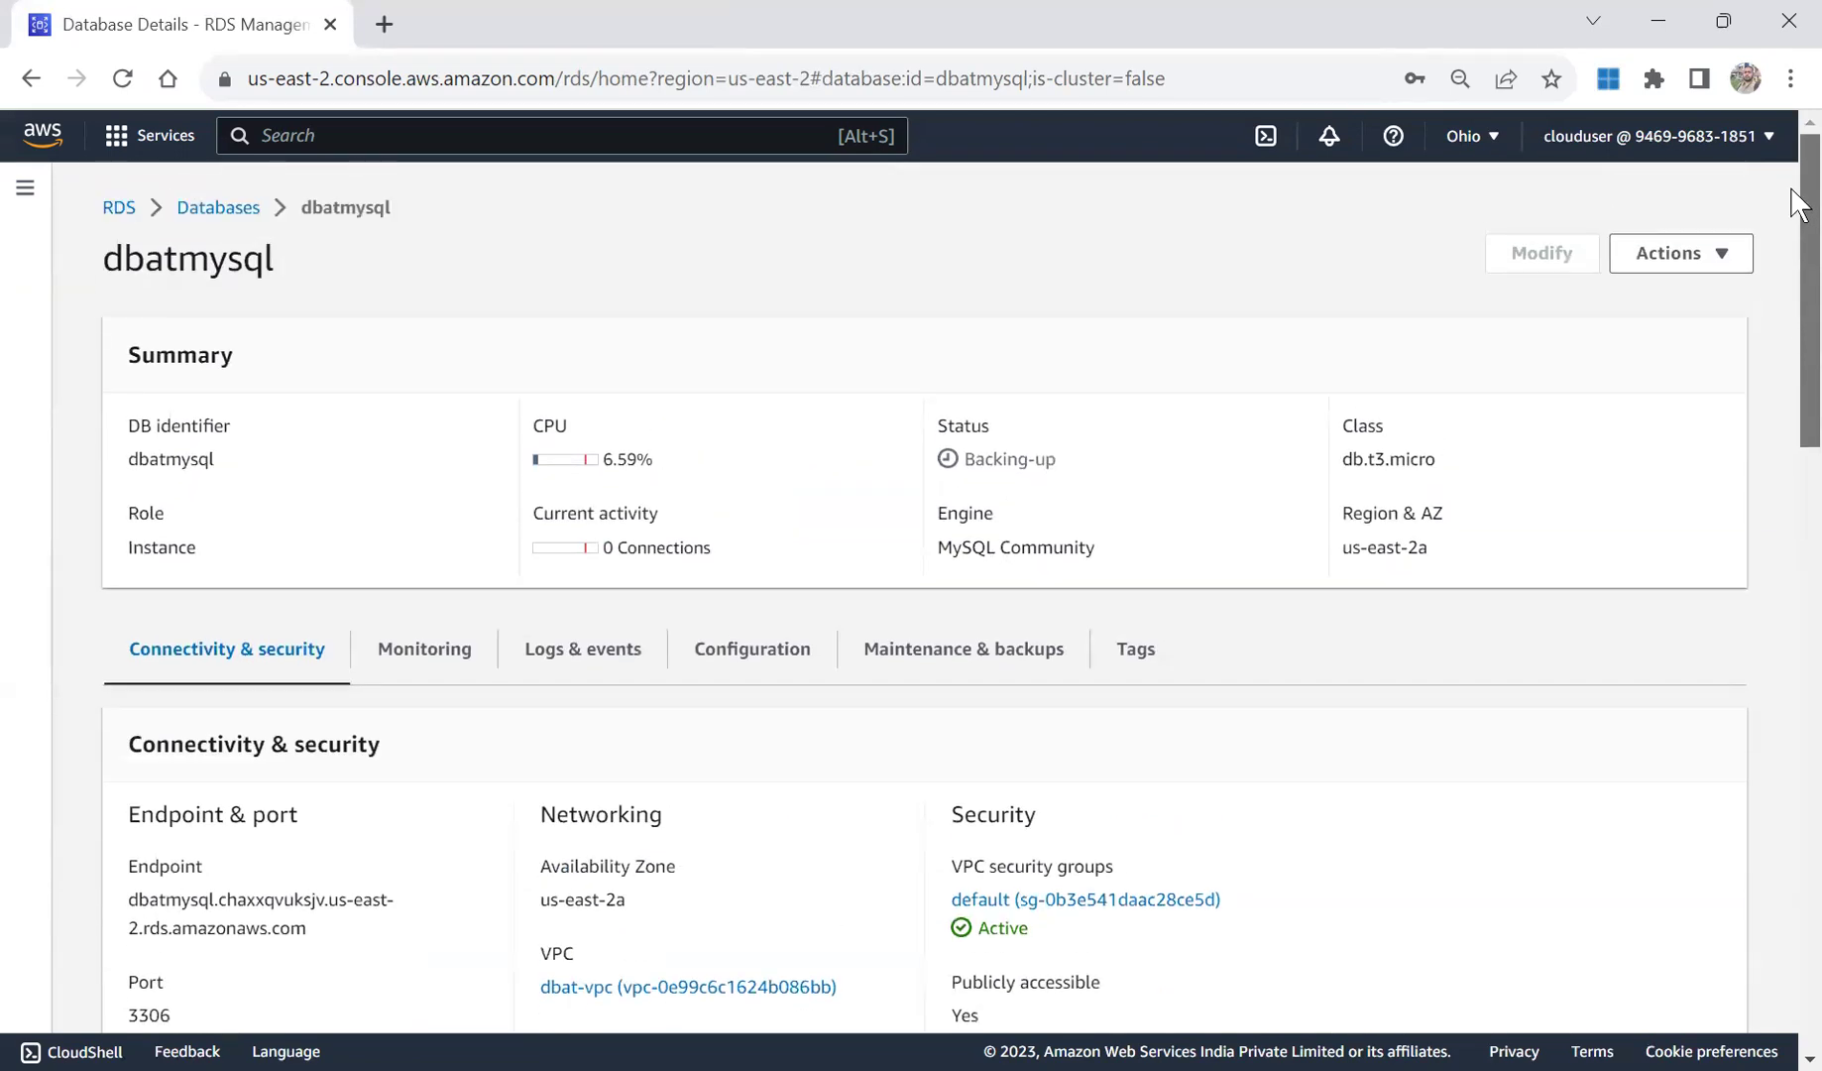
pyautogui.click(217, 208)
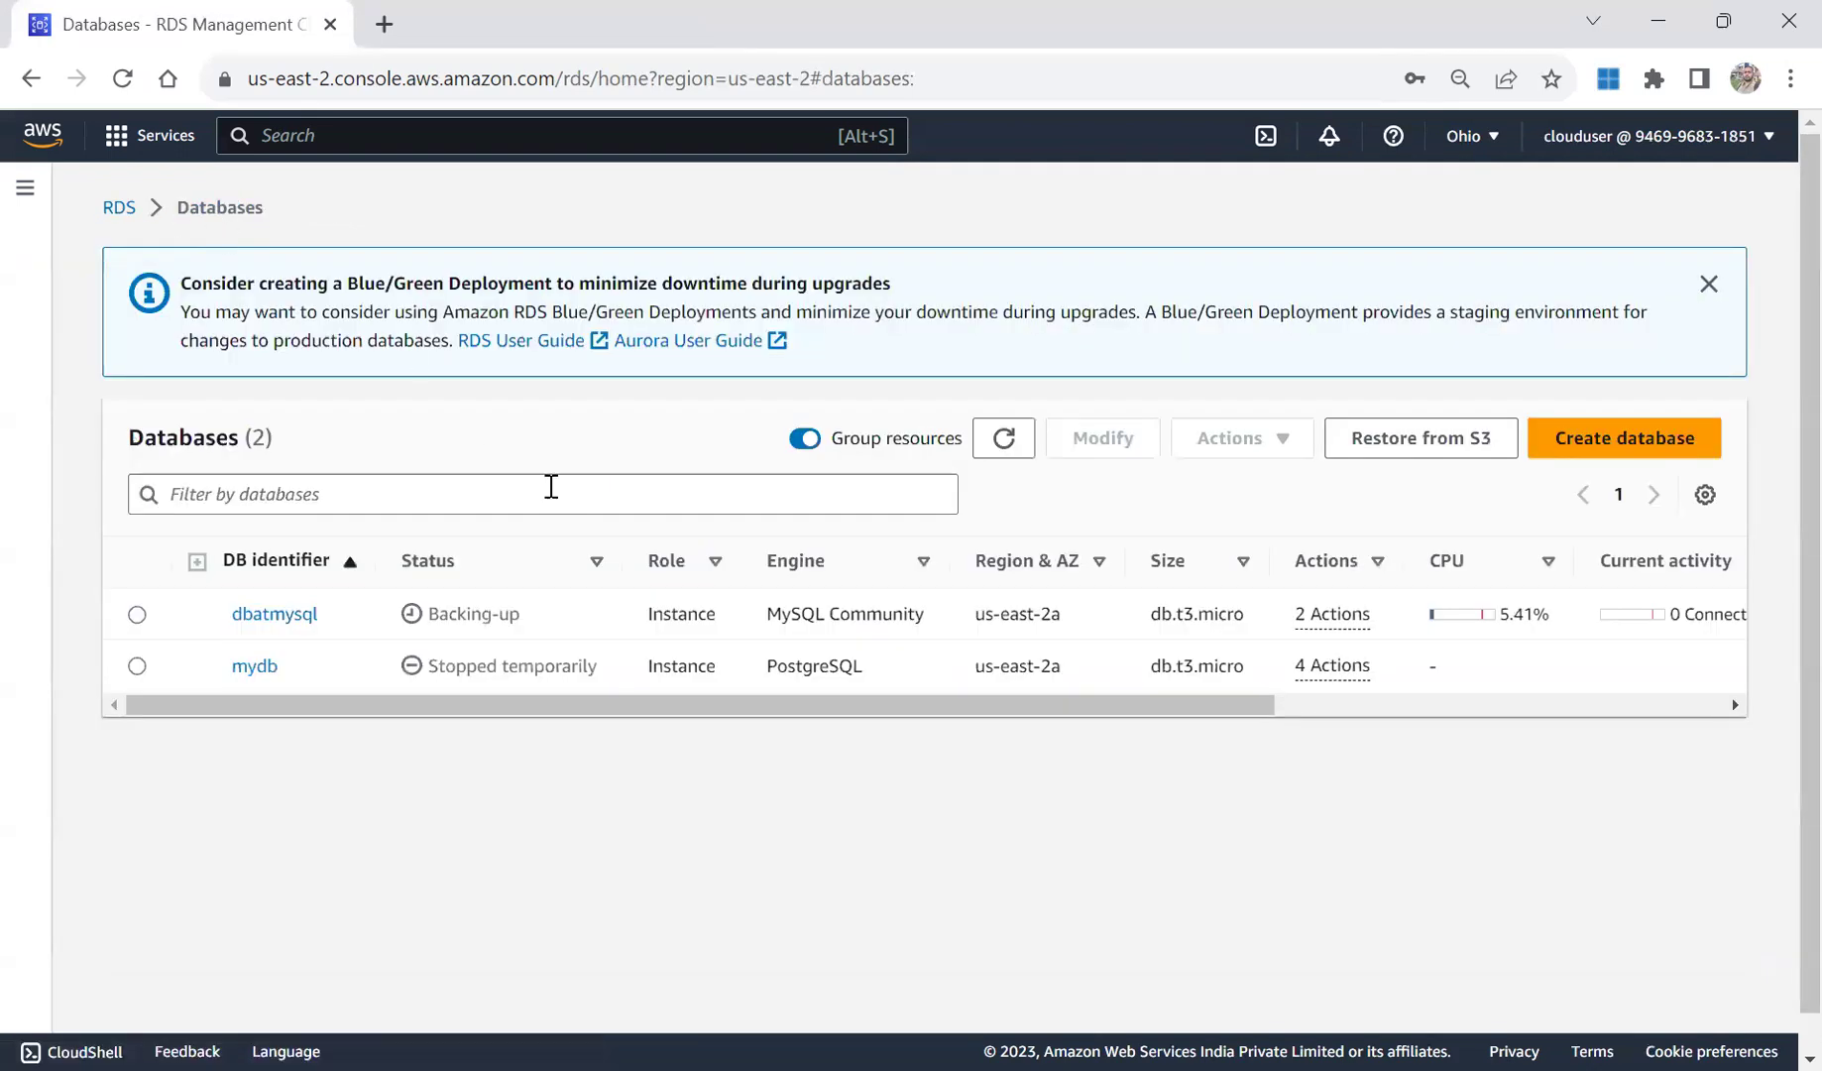
pyautogui.moveTo(521, 614); pyautogui.dragTo(427, 615)
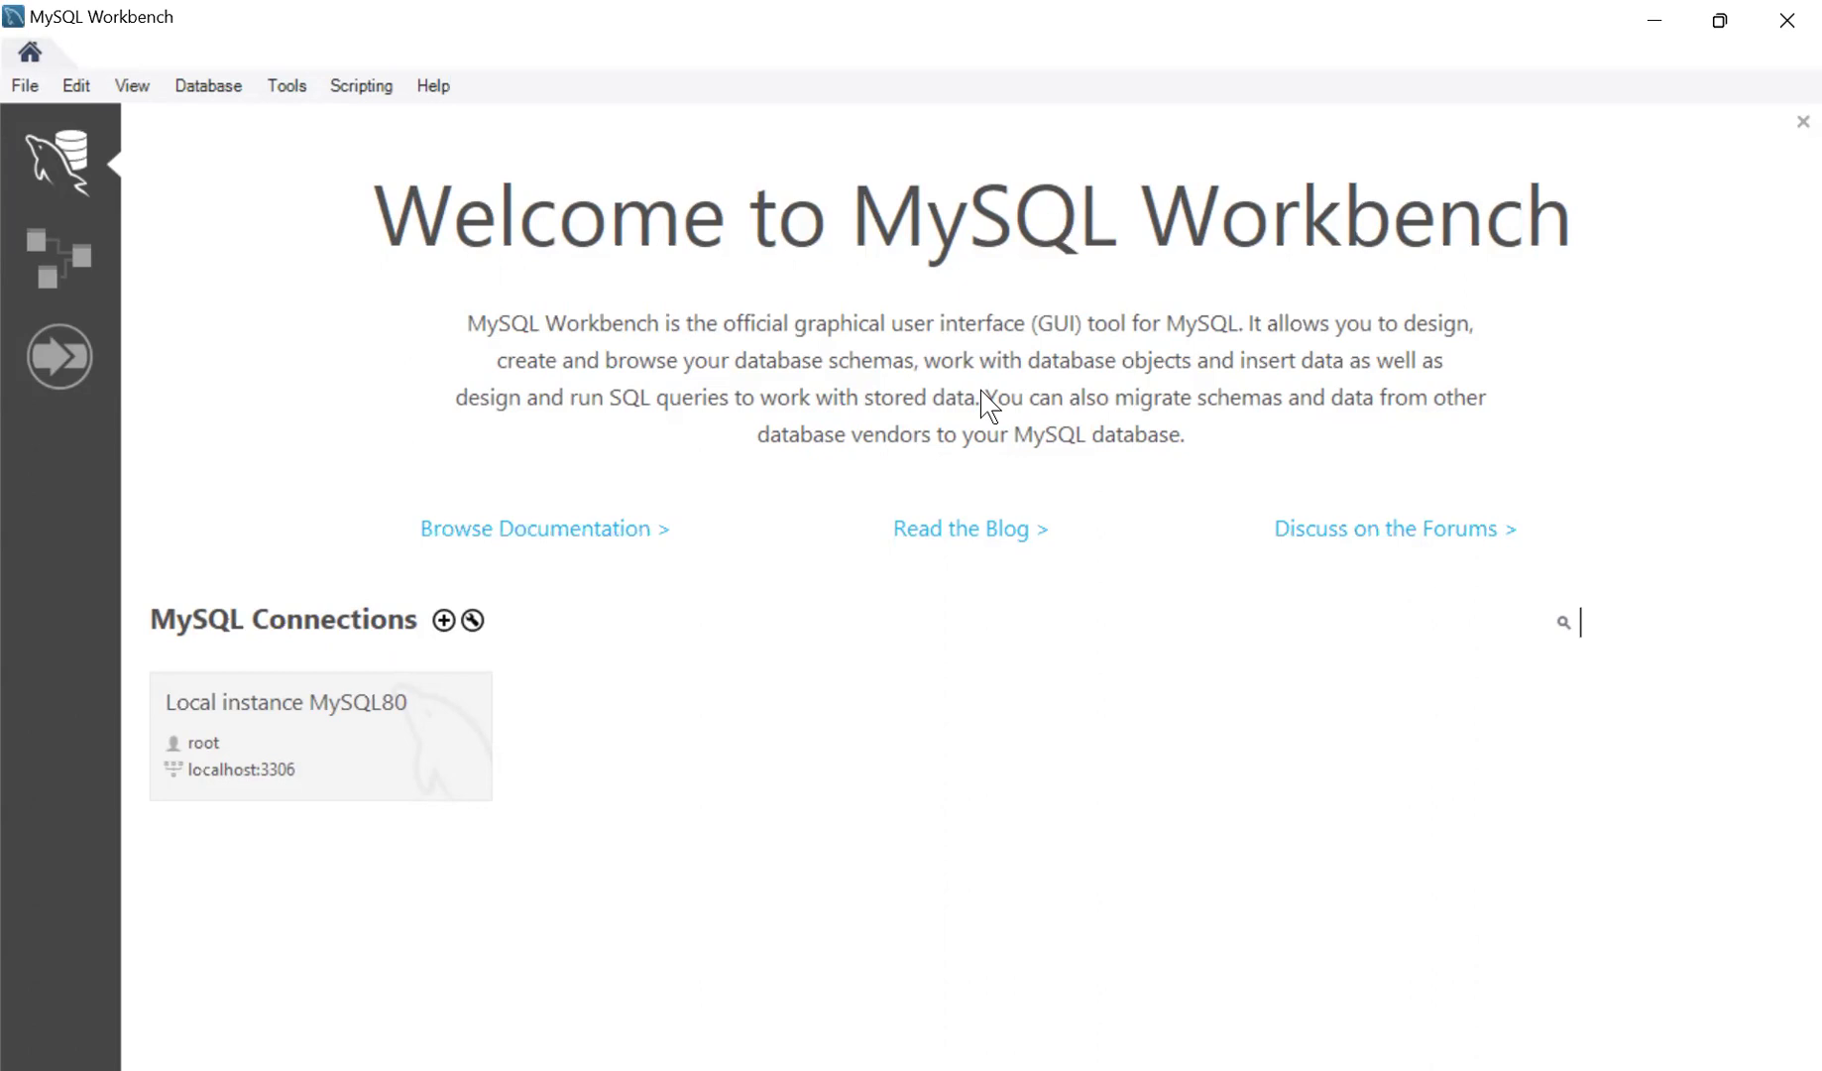
# Switch back to the RDS console in the browser and examine dbatmysql's status and maintenance information in the databases list.
pyautogui.hotkey('alt', 'Tab')
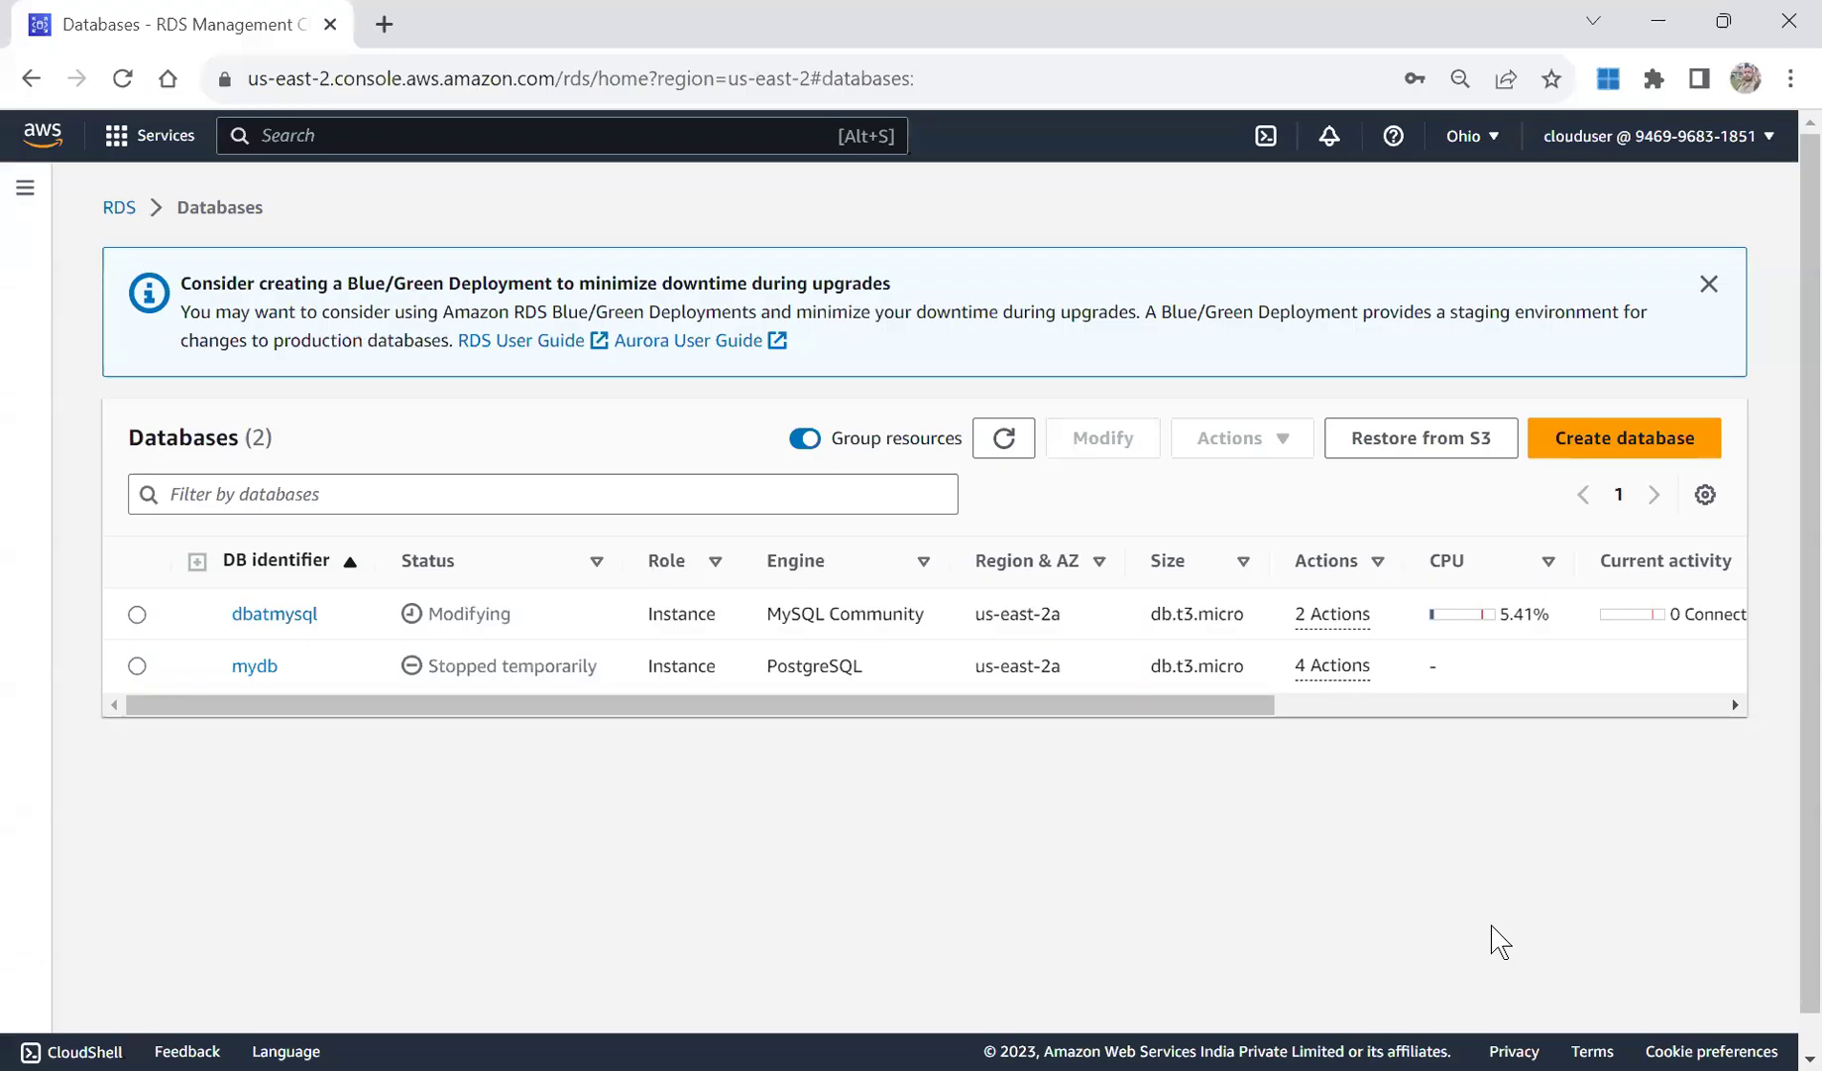
pyautogui.moveTo(487, 614); pyautogui.dragTo(427, 605)
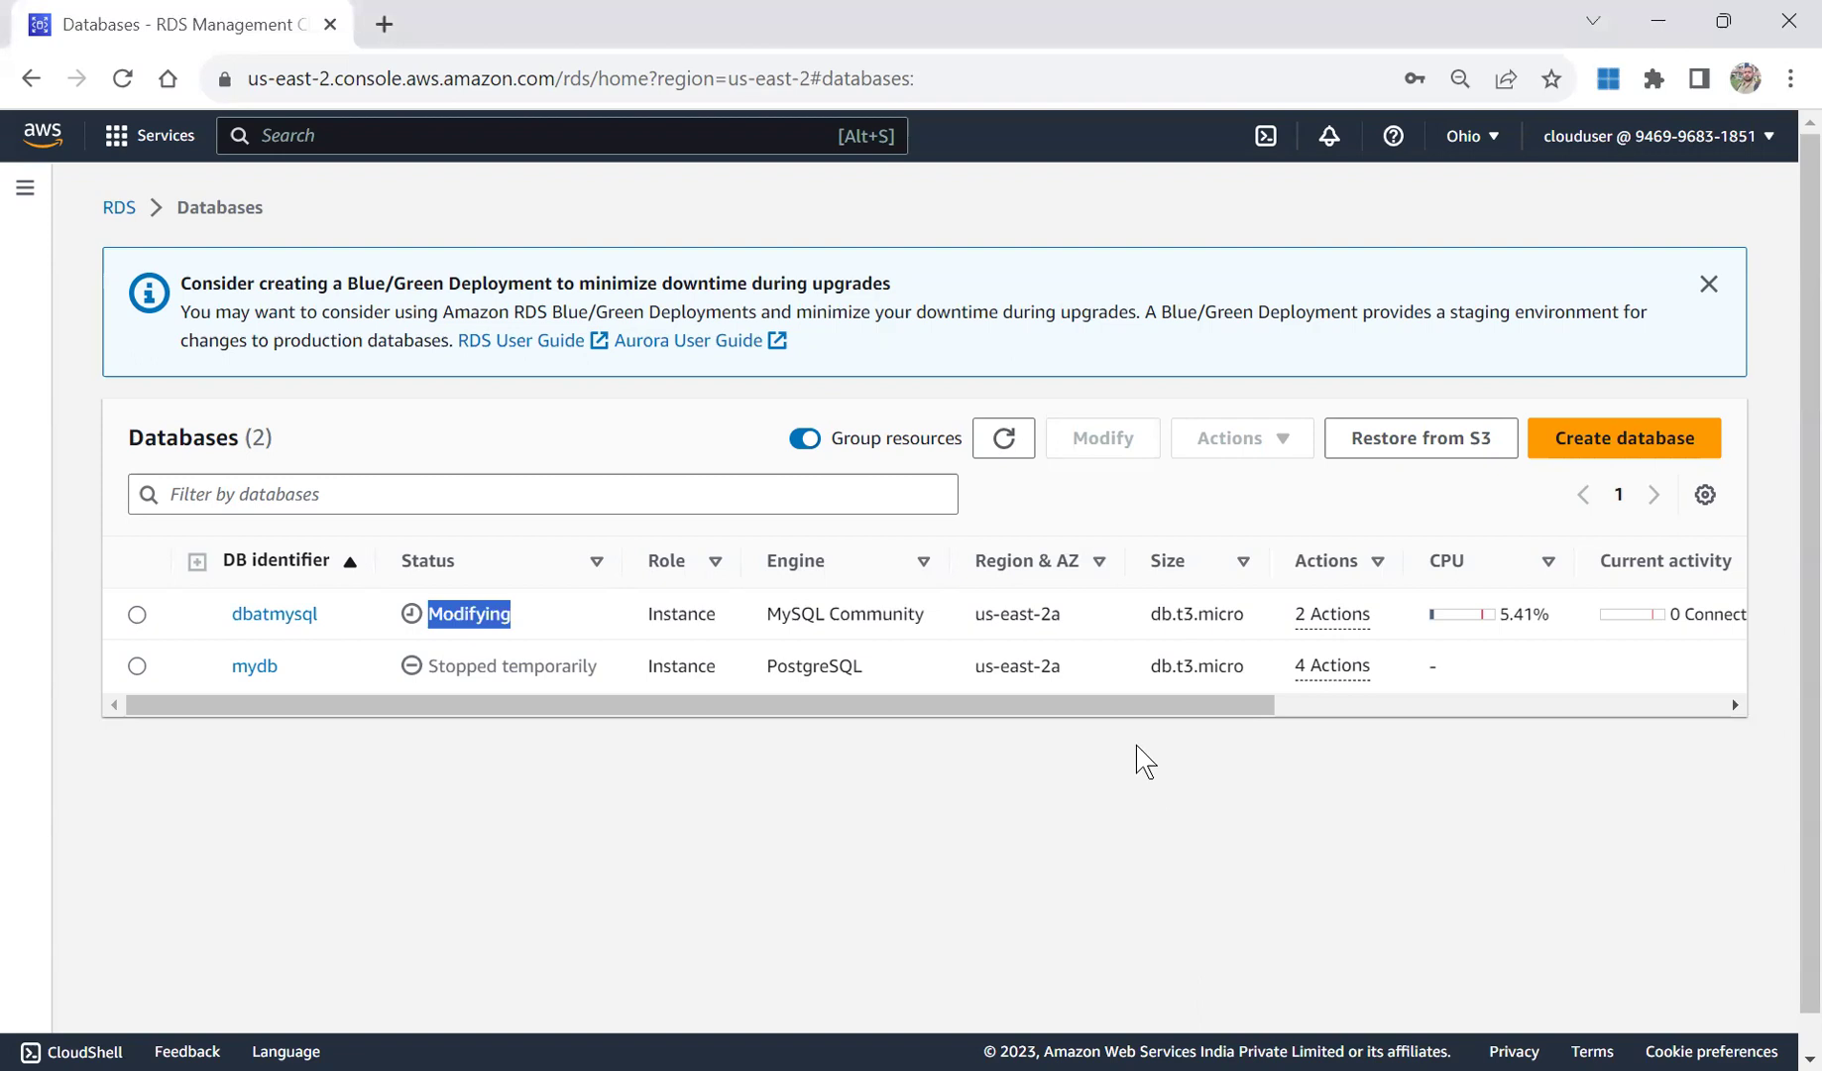
pyautogui.moveTo(988, 706); pyautogui.dragTo(1792, 808)
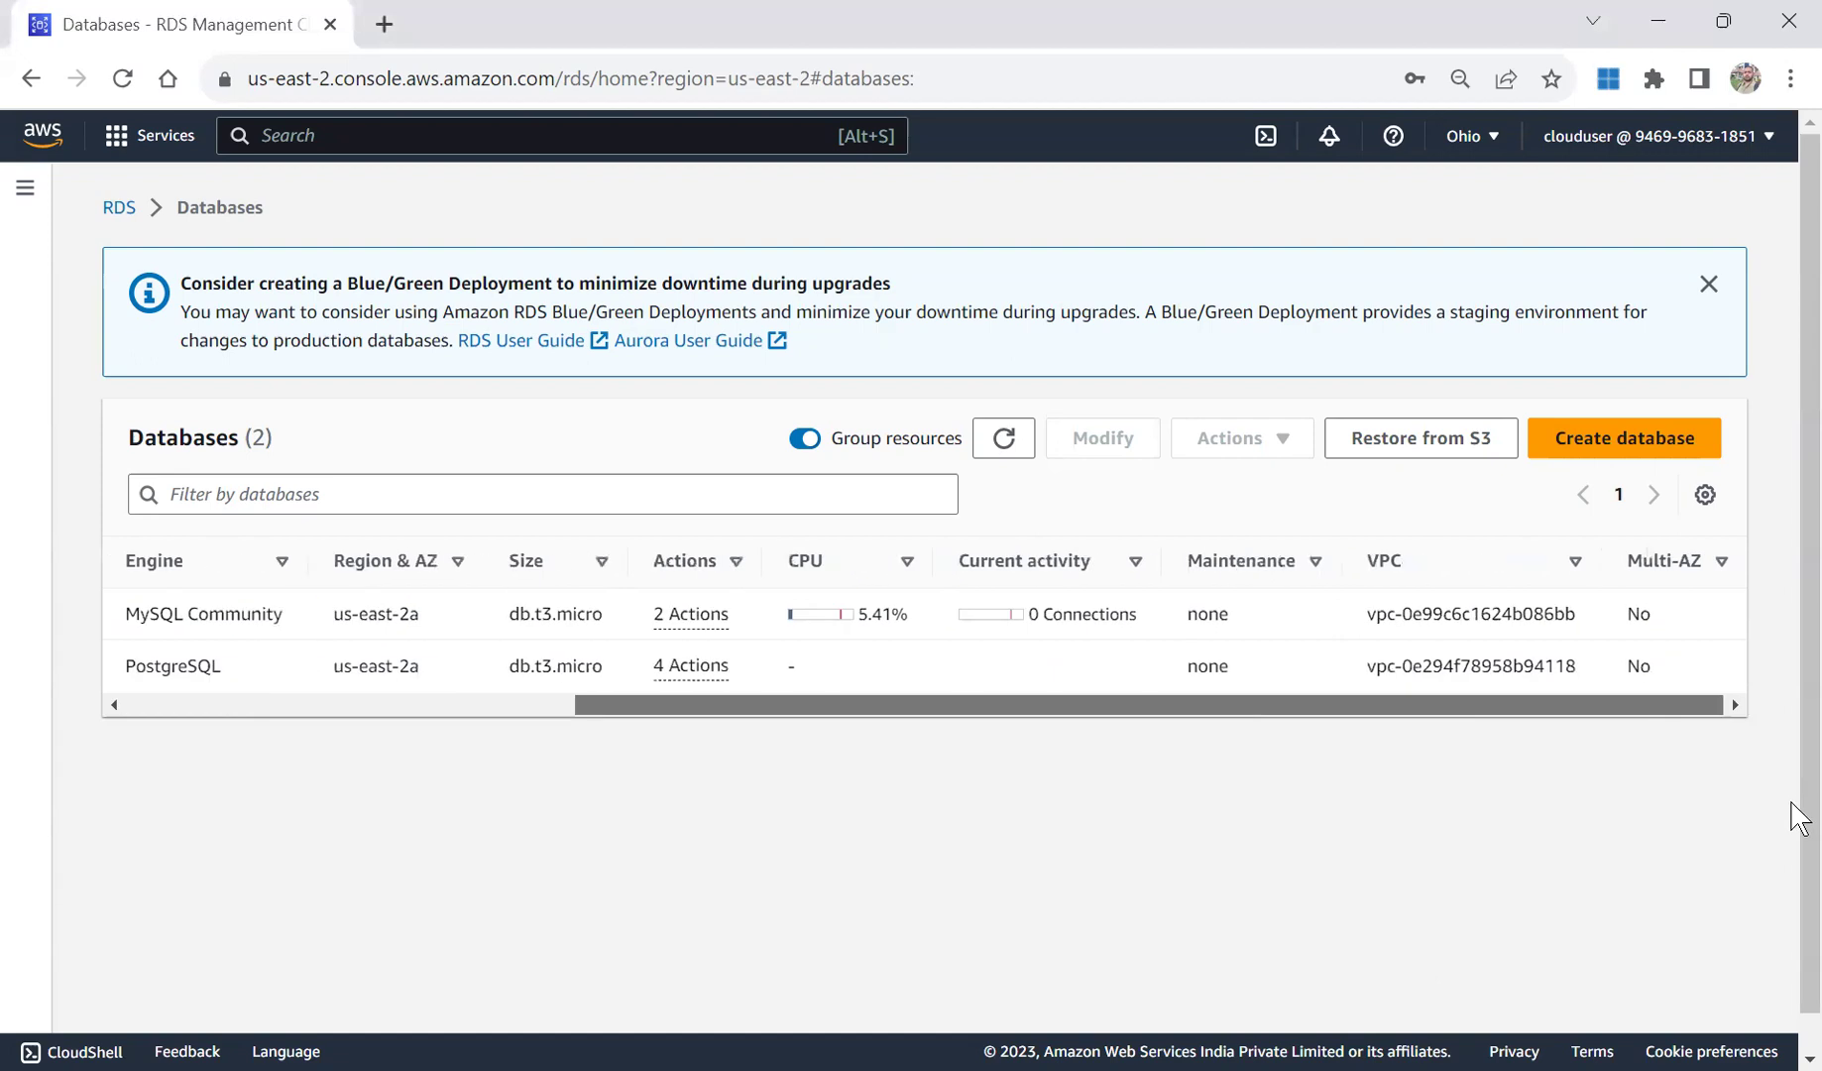
pyautogui.moveTo(1653, 616); pyautogui.dragTo(1203, 609)
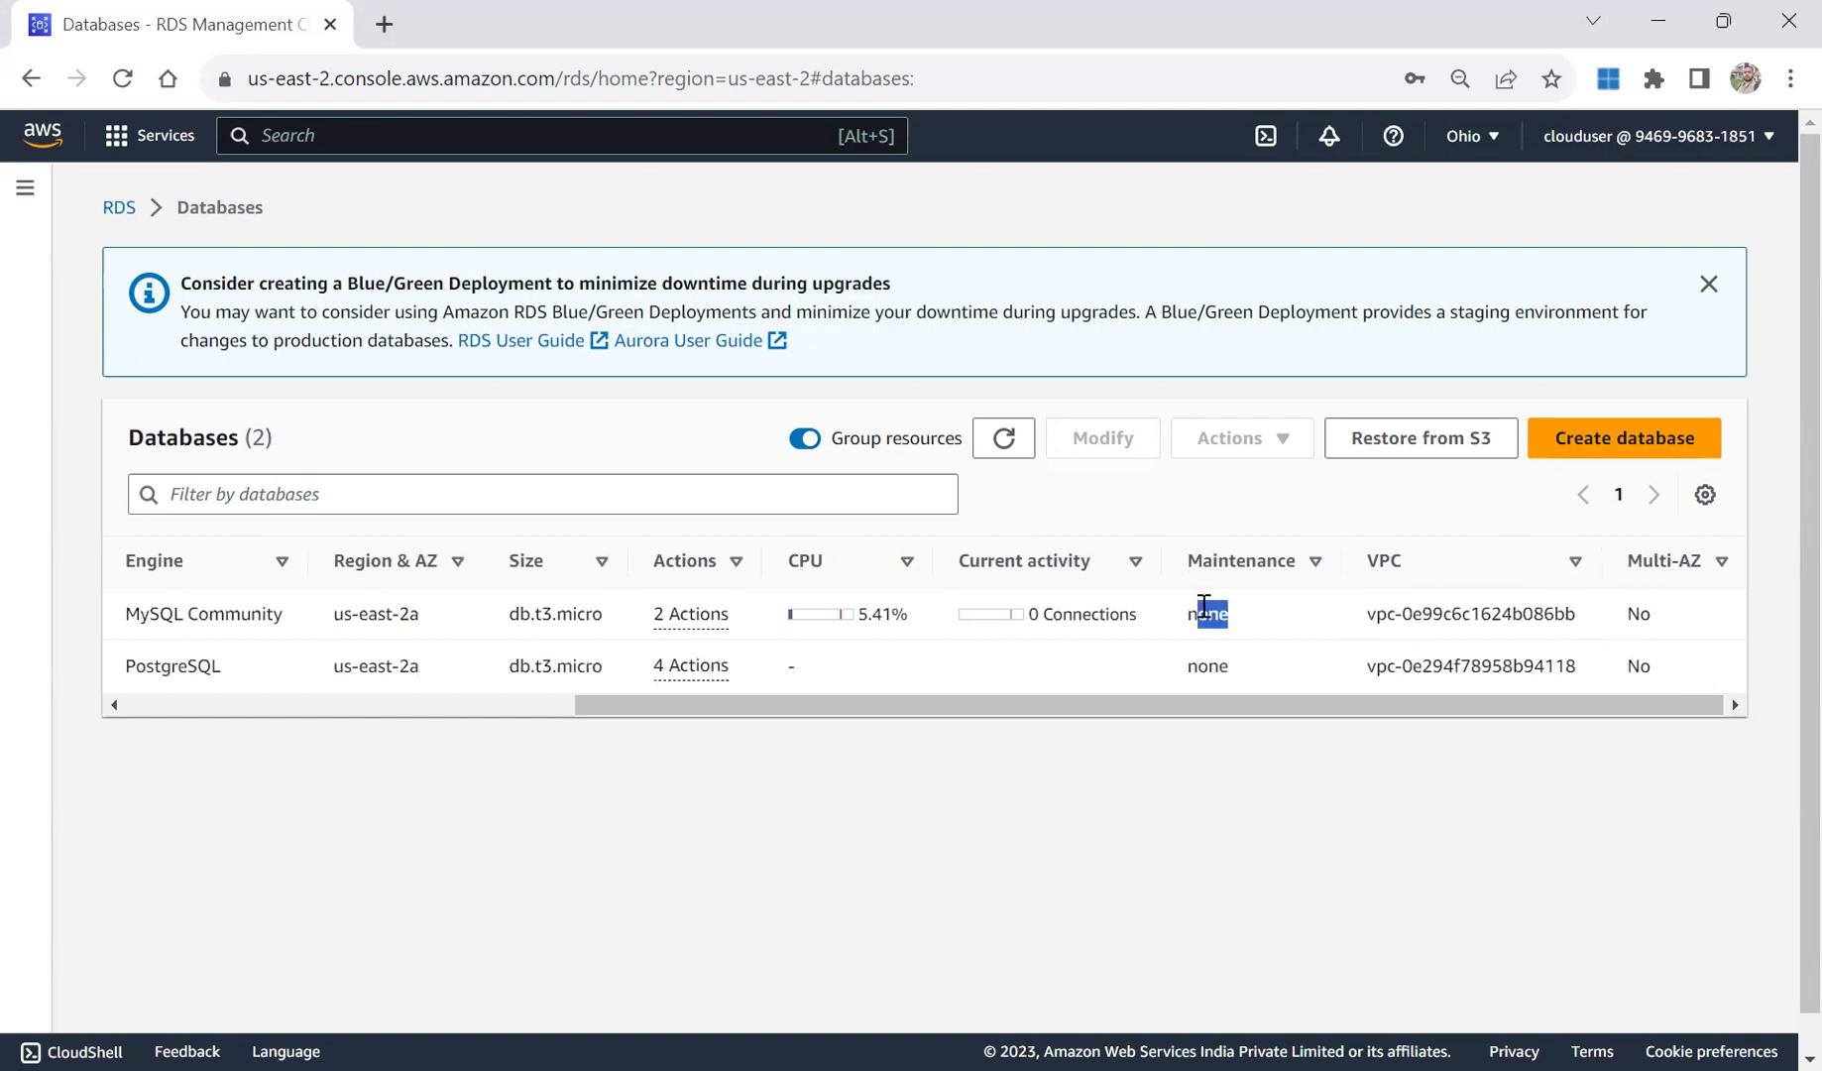
pyautogui.moveTo(1049, 703); pyautogui.dragTo(540, 722)
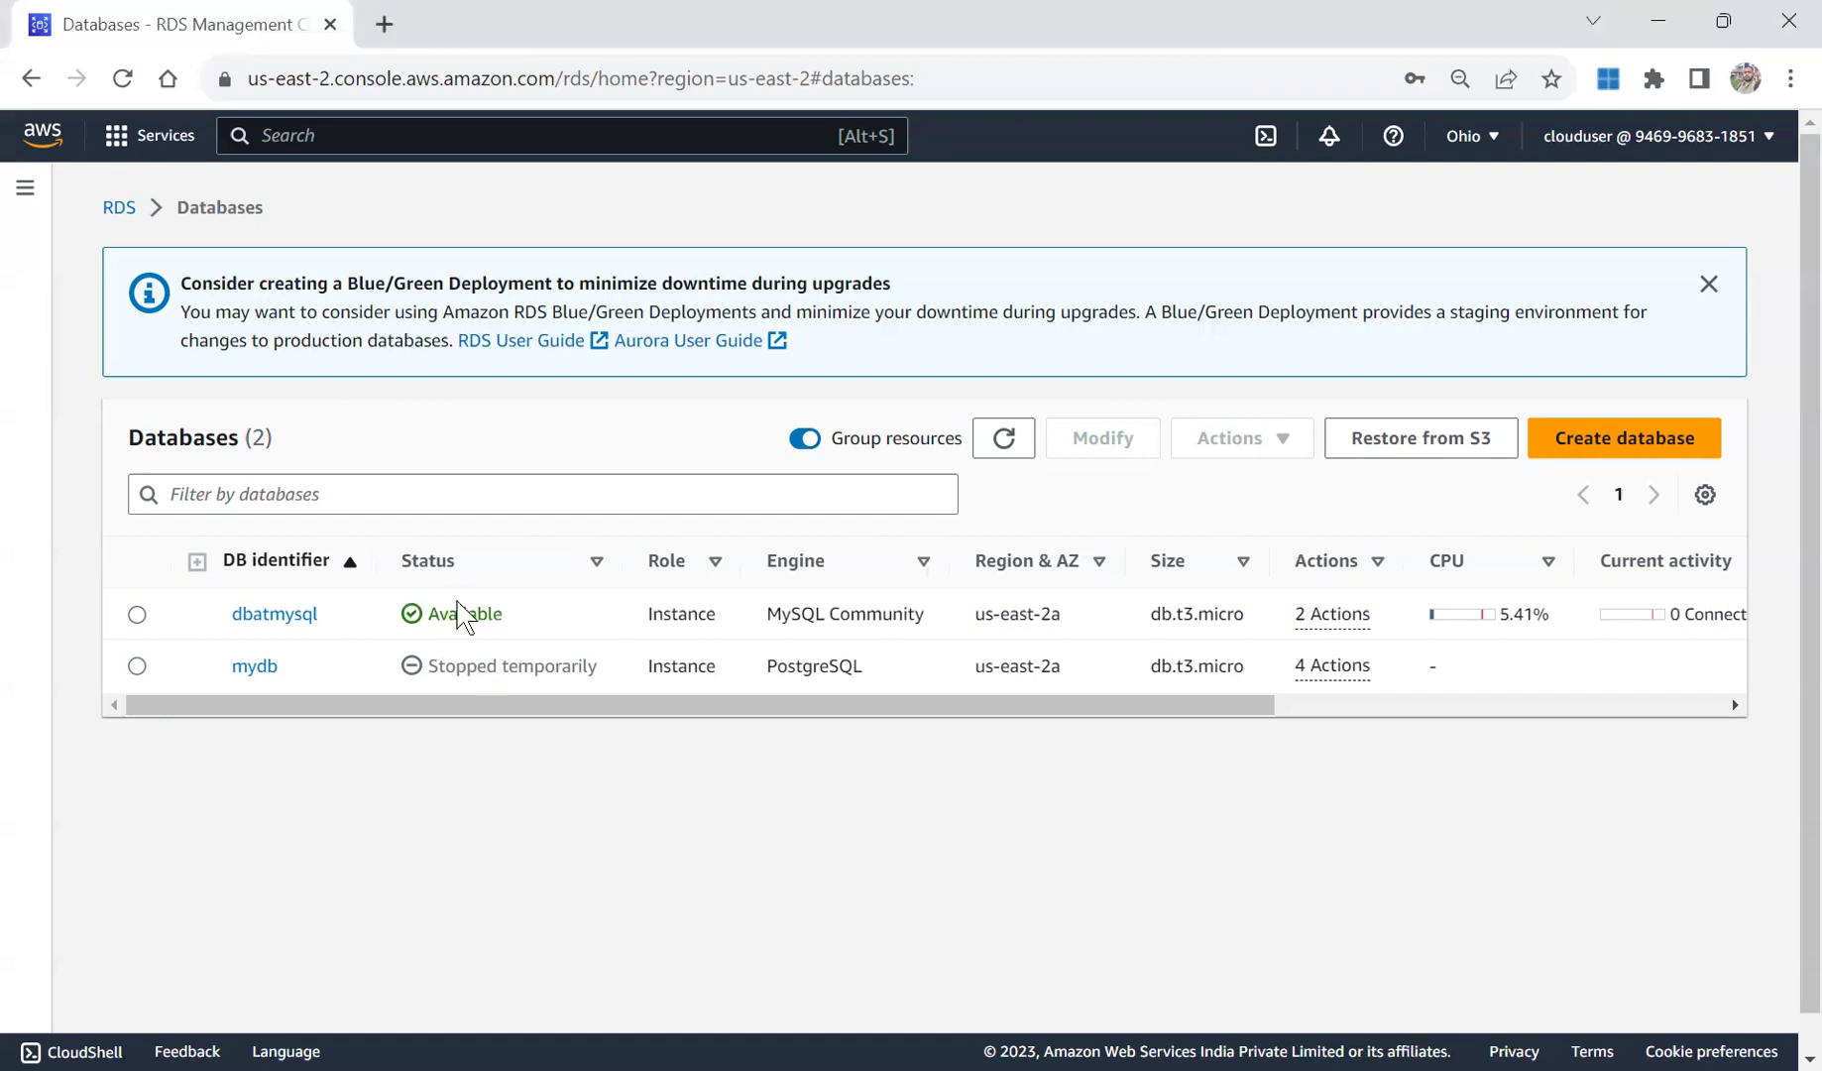
pyautogui.moveTo(503, 608); pyautogui.dragTo(427, 613)
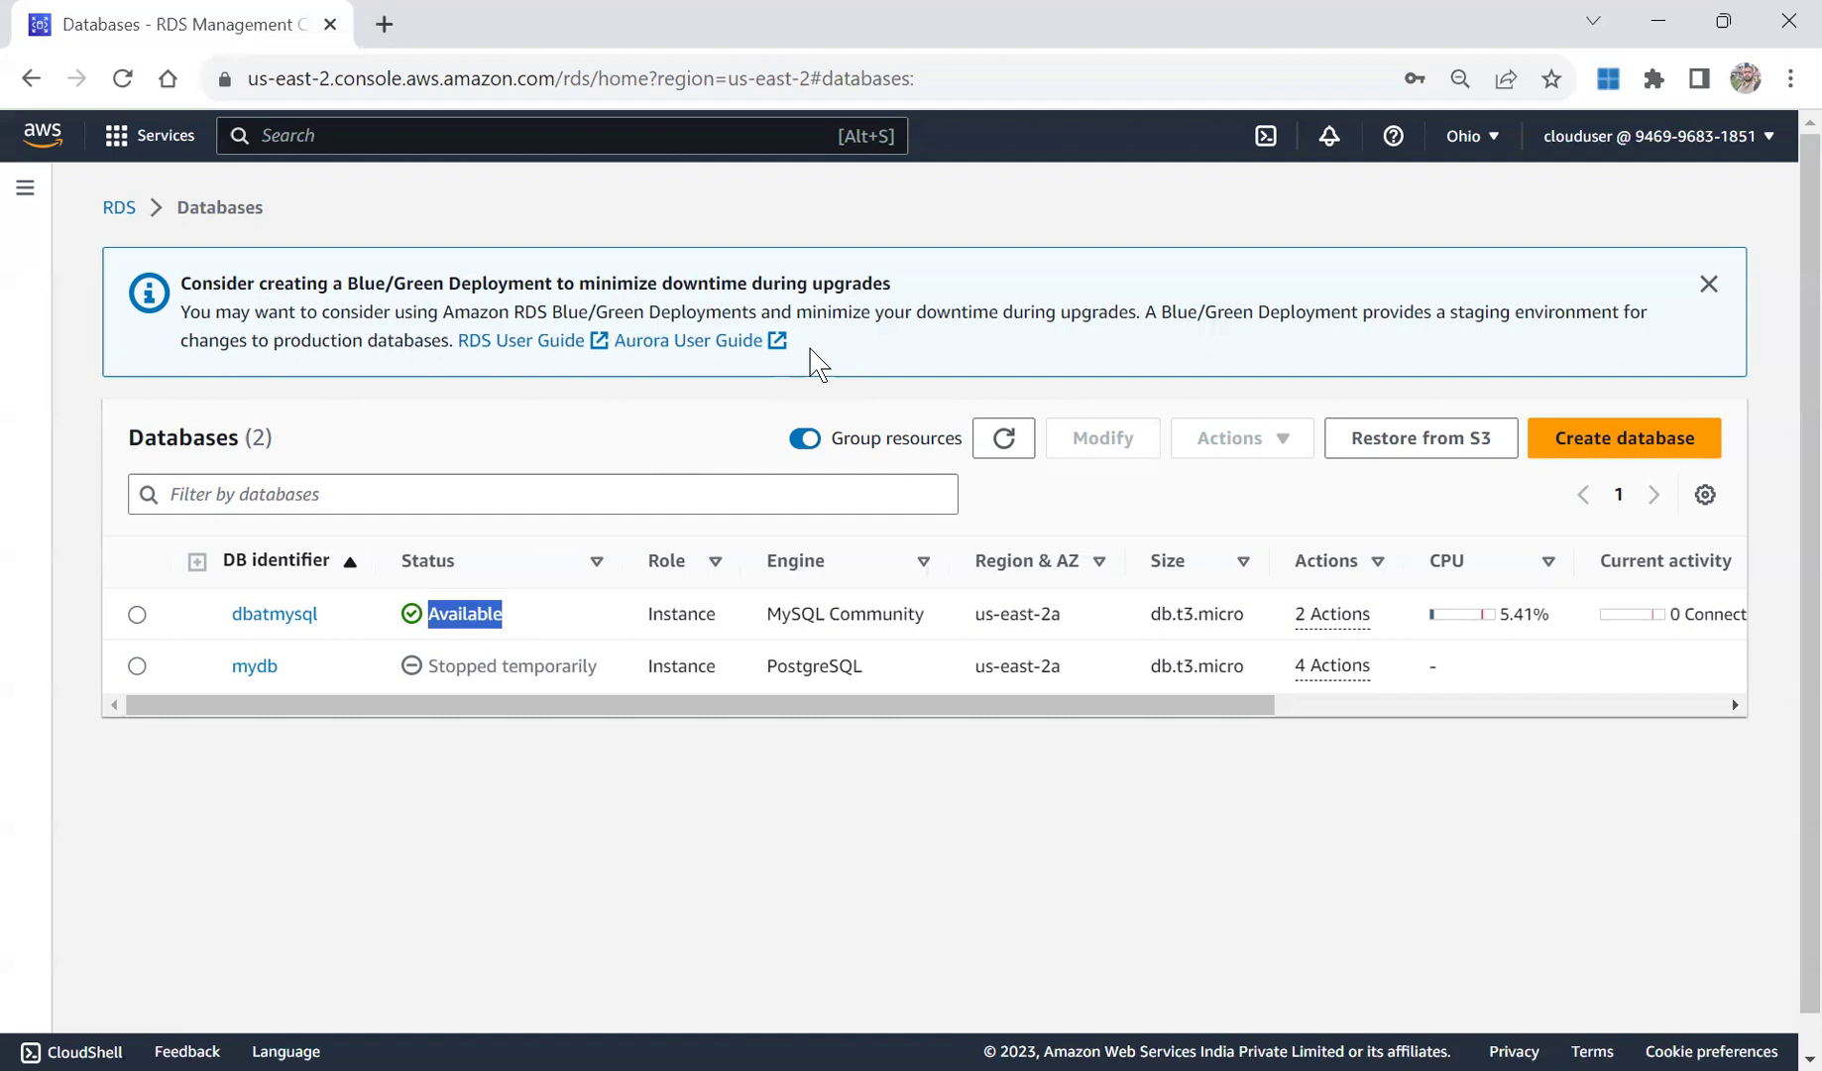
pyautogui.moveTo(846, 284); pyautogui.dragTo(662, 794)
pyautogui.click(718, 877)
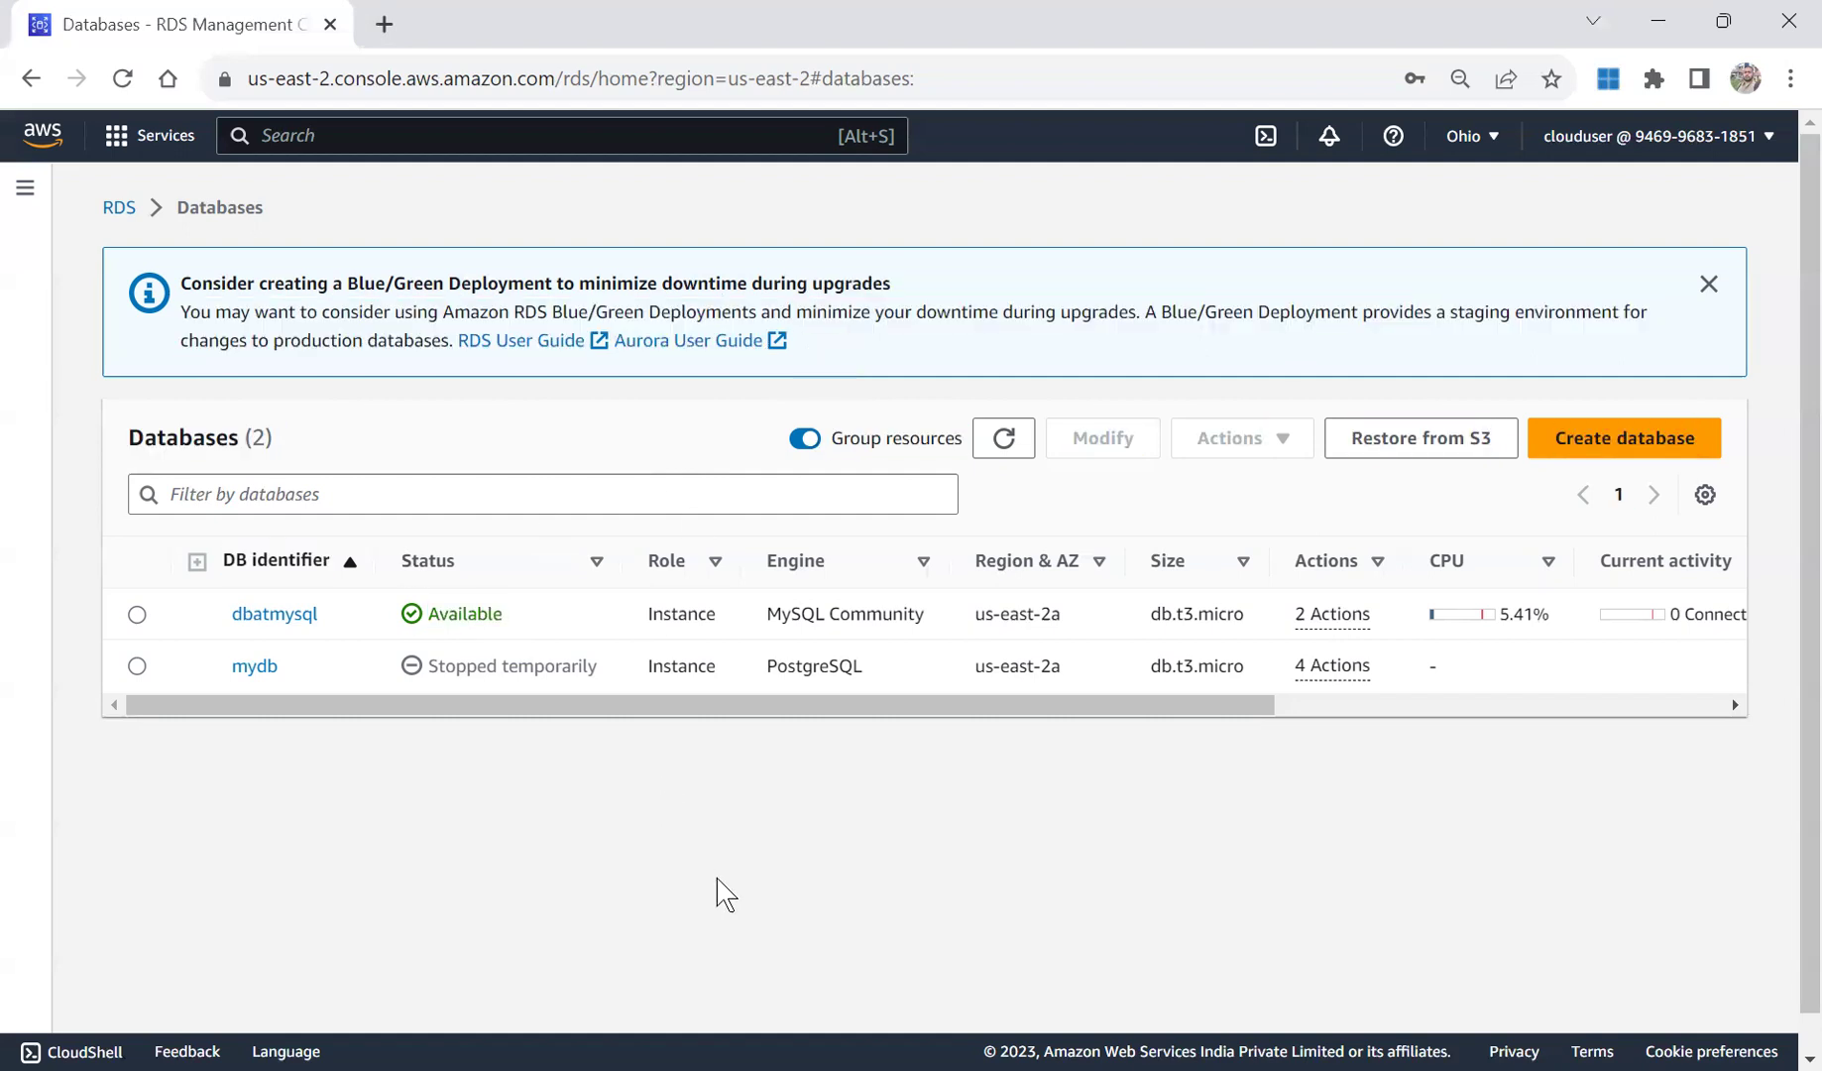
# Open the details of the dbatmysql database and check its status and engine in the summary.
pyautogui.click(275, 613)
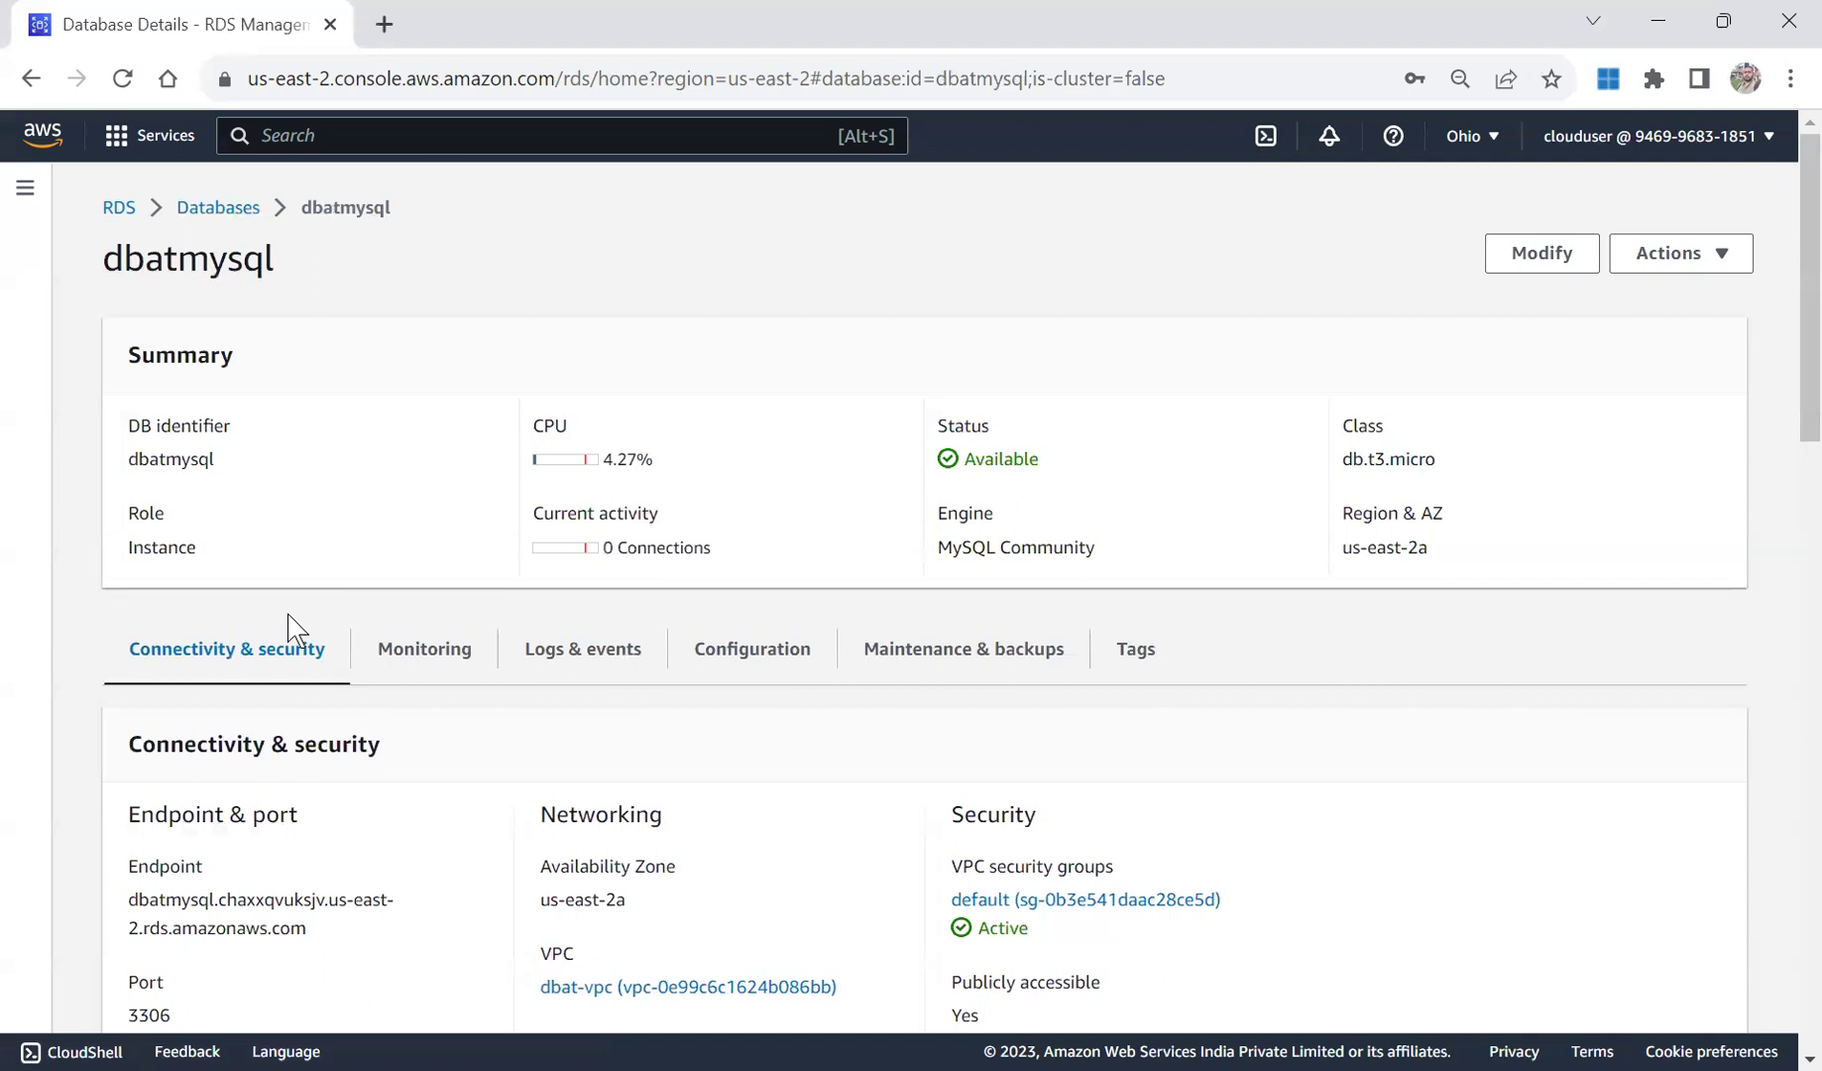
pyautogui.moveTo(1057, 463); pyautogui.dragTo(967, 466)
pyautogui.click(1100, 544)
pyautogui.moveTo(1101, 544); pyautogui.dragTo(938, 548)
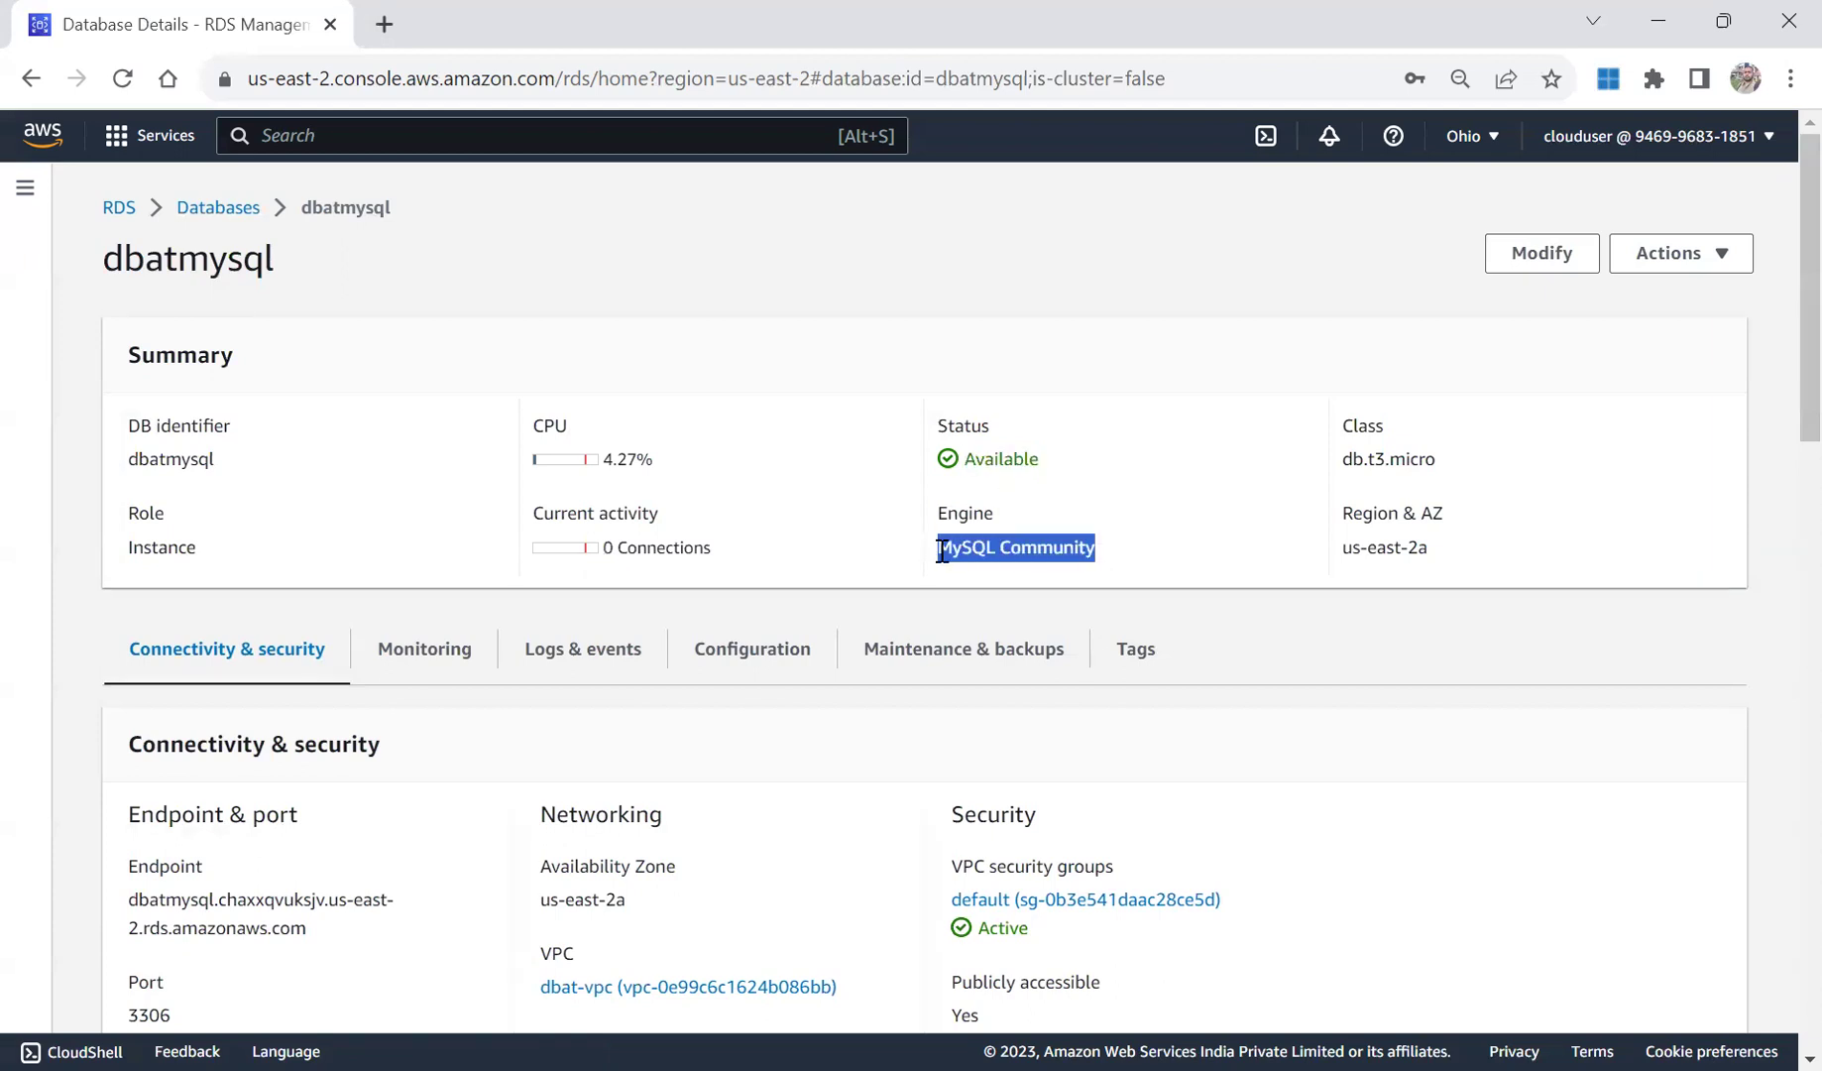
# Display dbatmysql's instance configuration and check its engine version.
pyautogui.moveTo(1800, 352); pyautogui.dragTo(1800, 476)
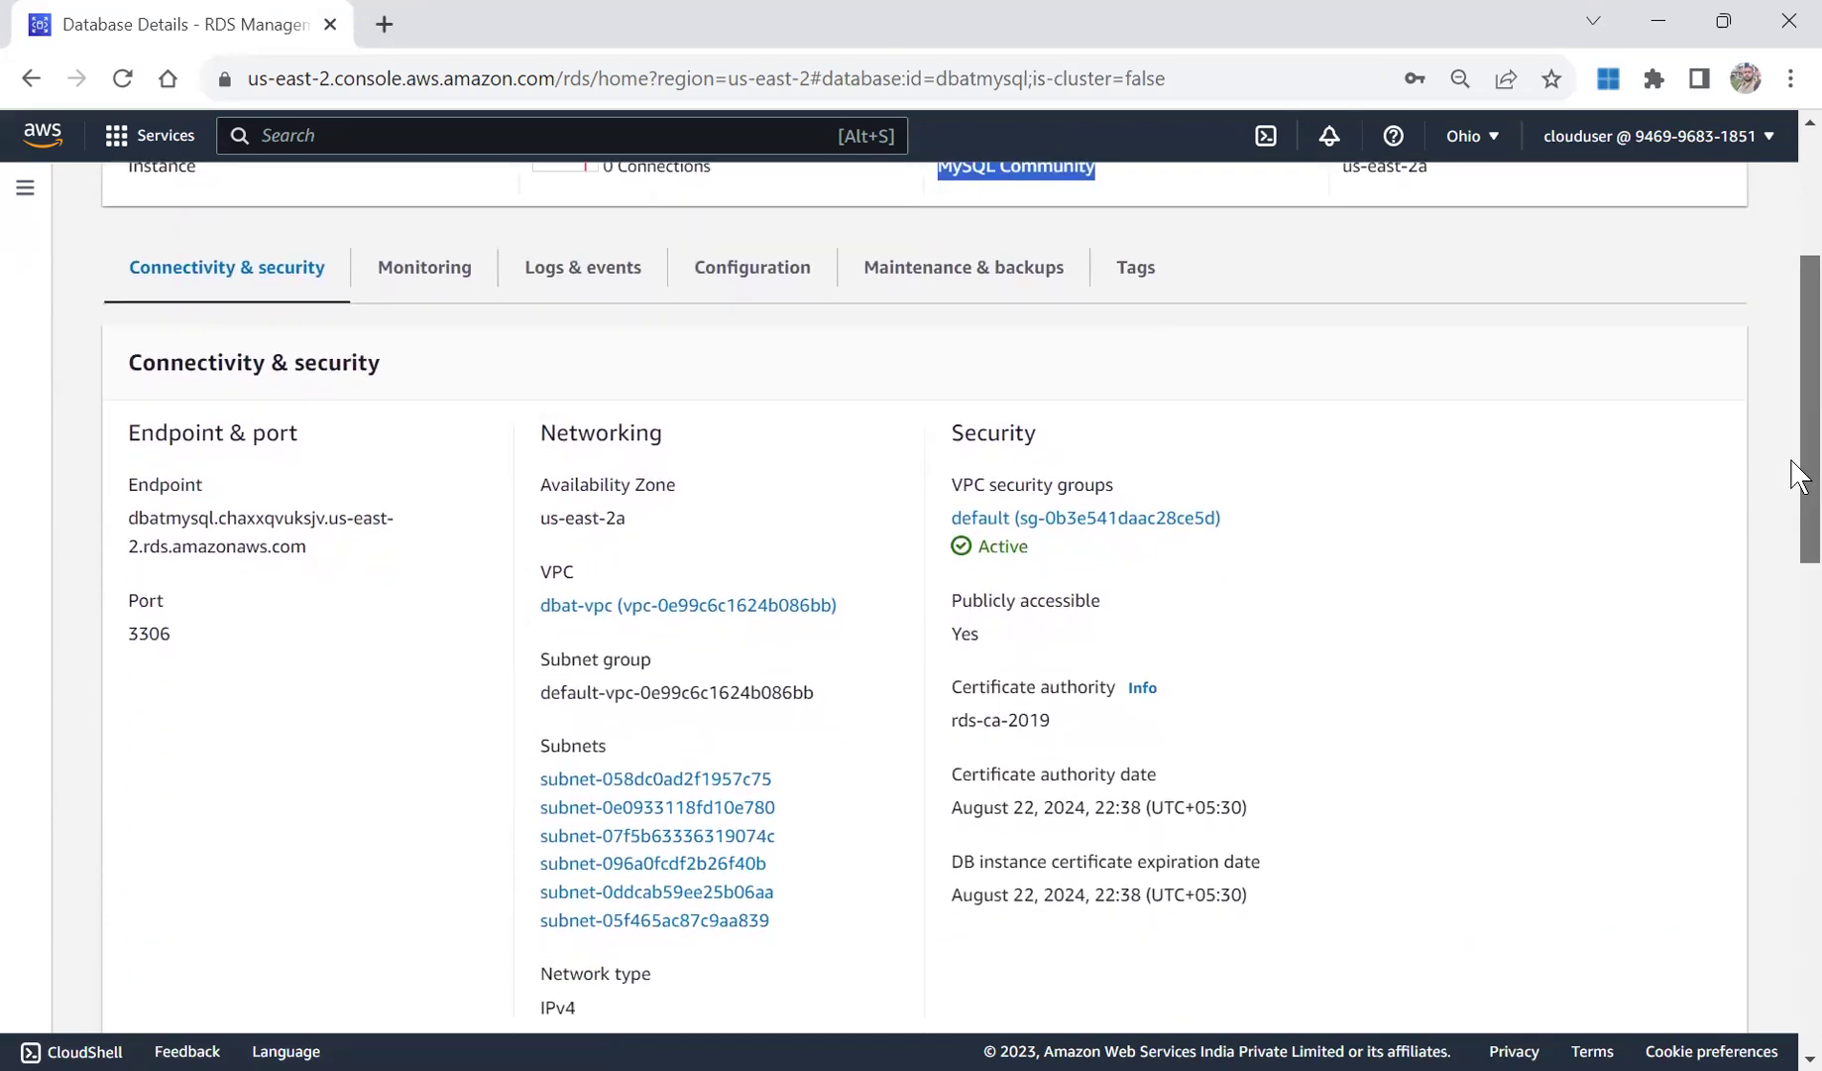
pyautogui.click(734, 287)
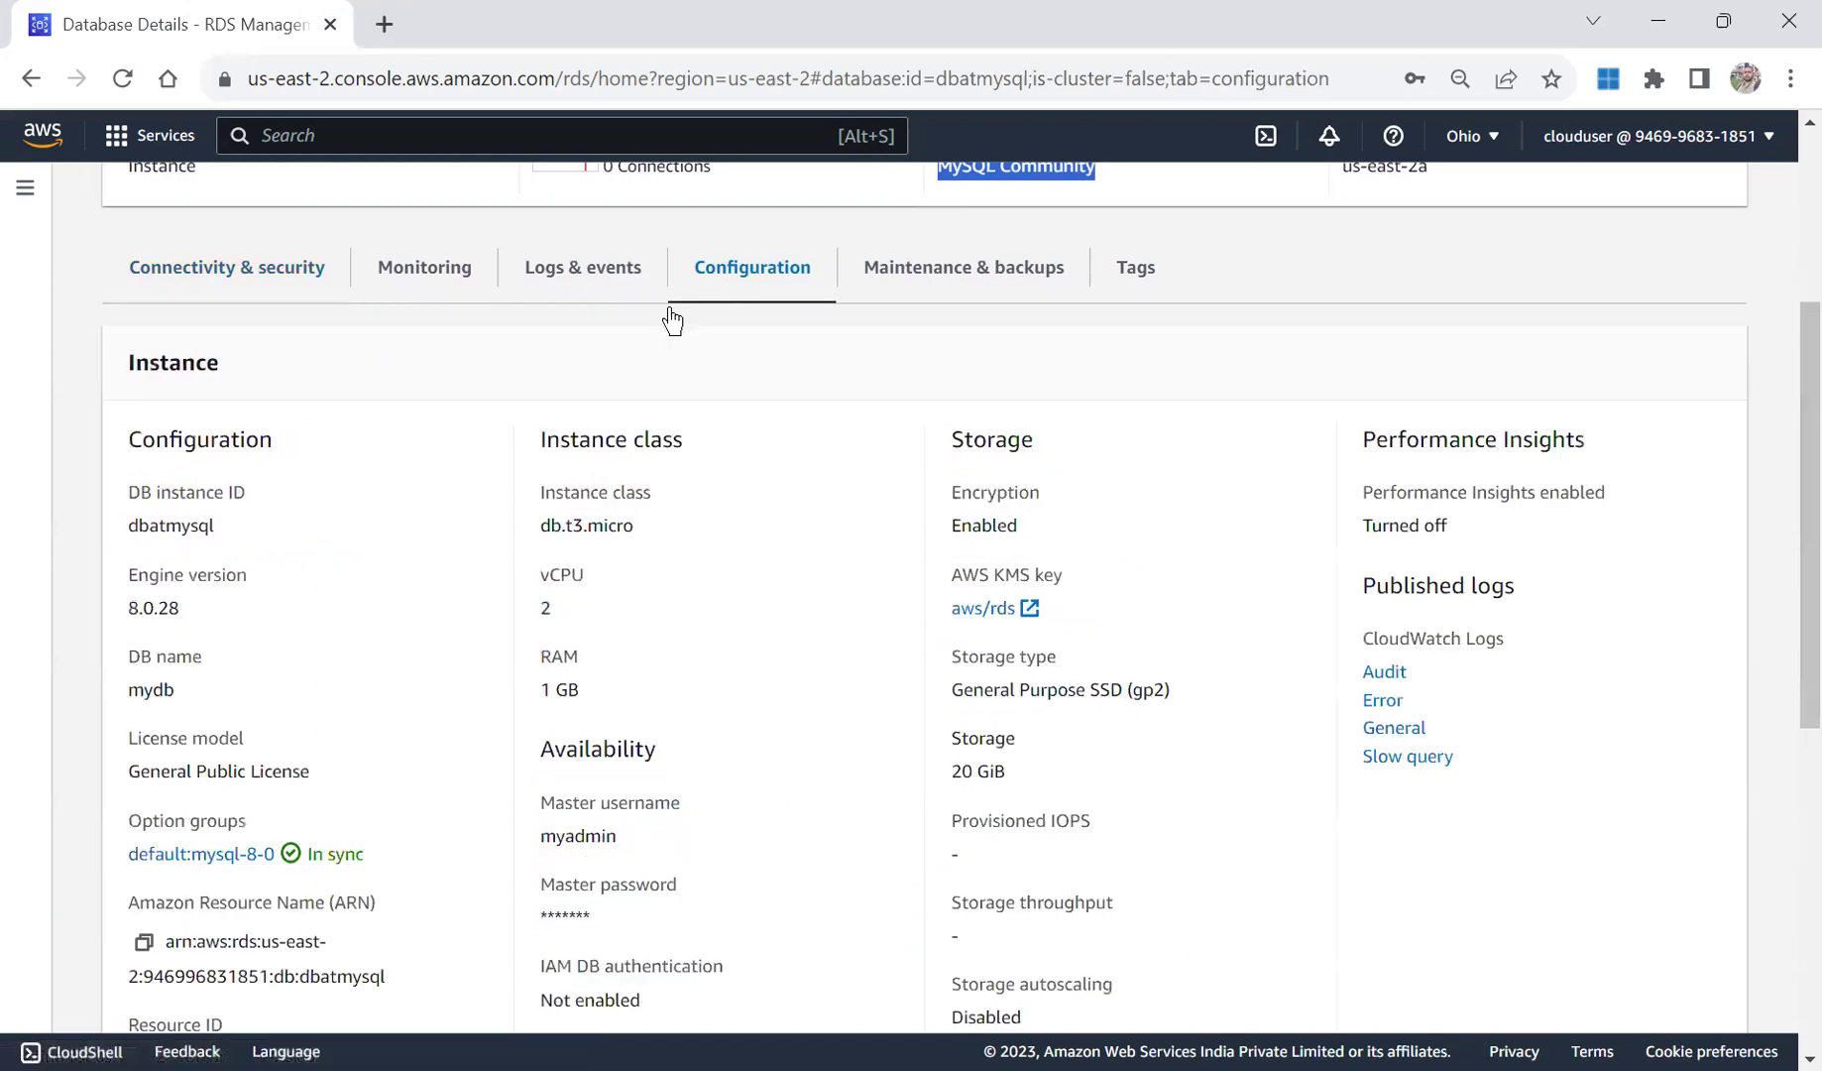
pyautogui.click(168, 600)
pyautogui.moveTo(168, 600); pyautogui.dragTo(117, 585)
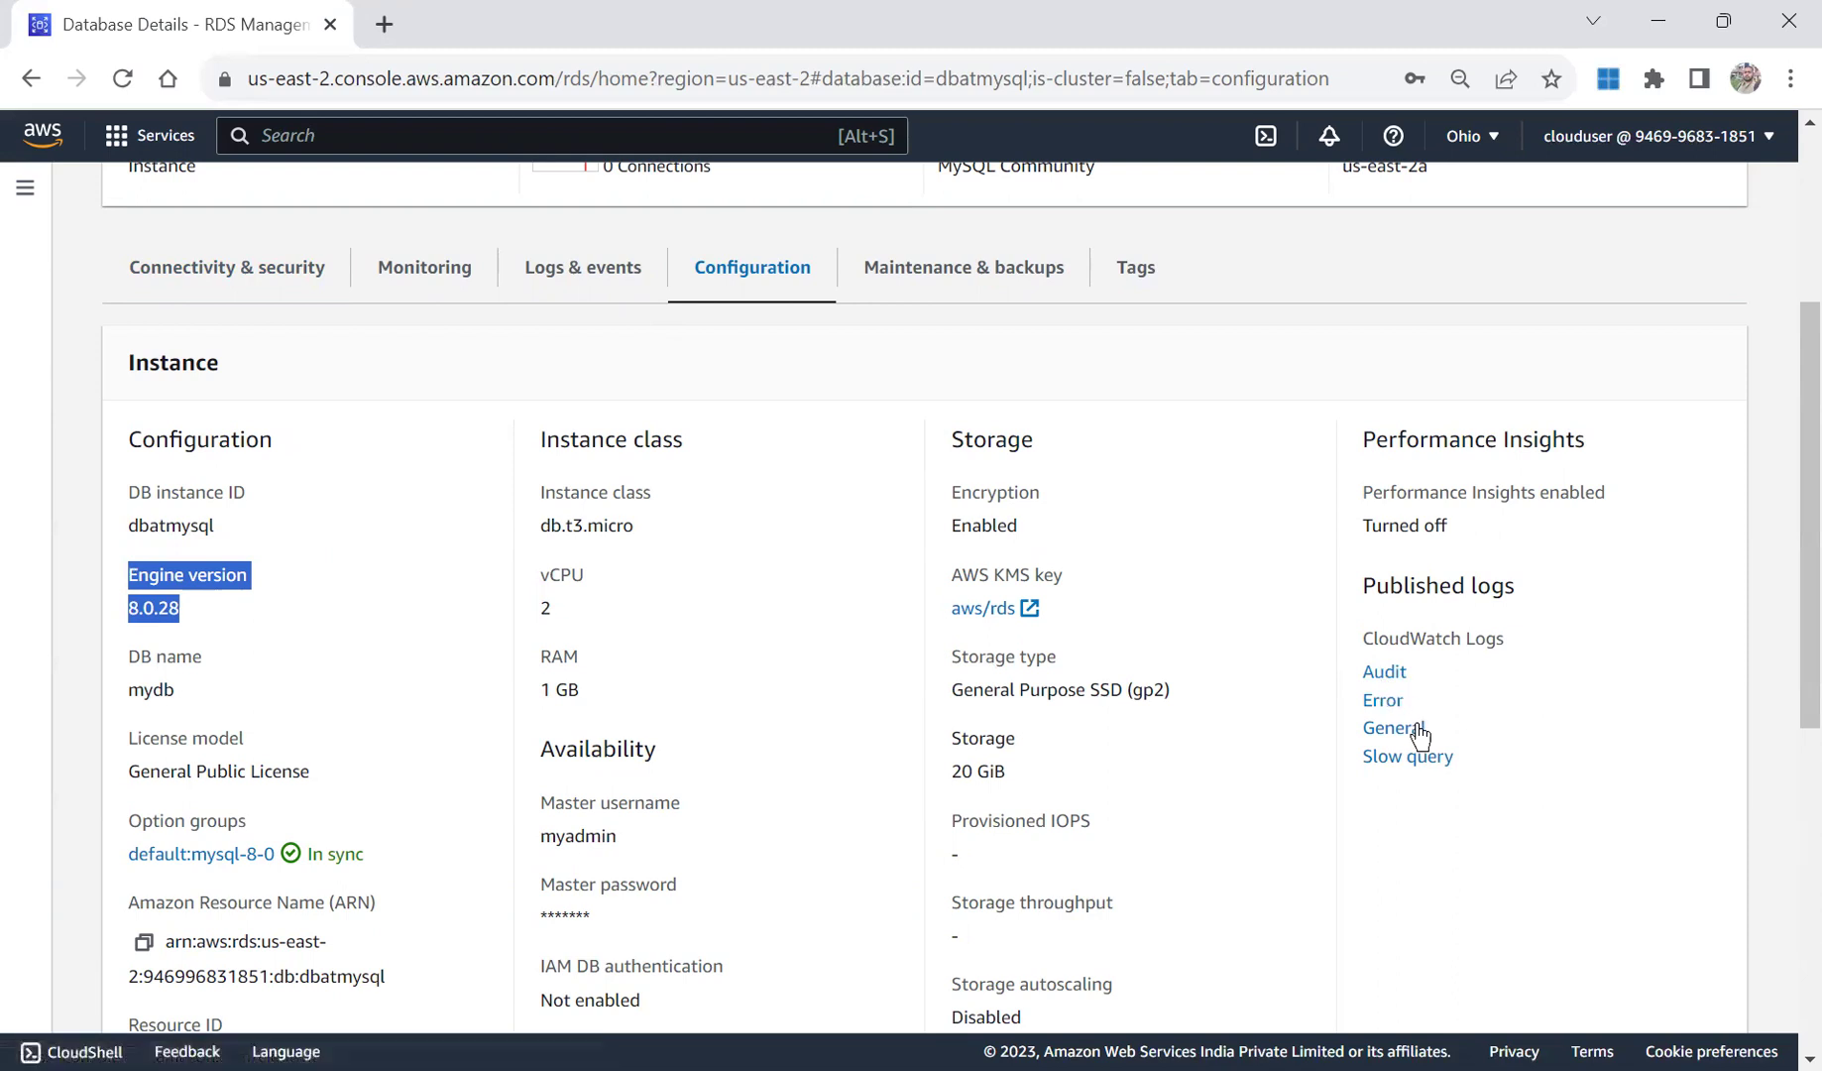
pyautogui.moveTo(1800, 456); pyautogui.dragTo(1800, 218)
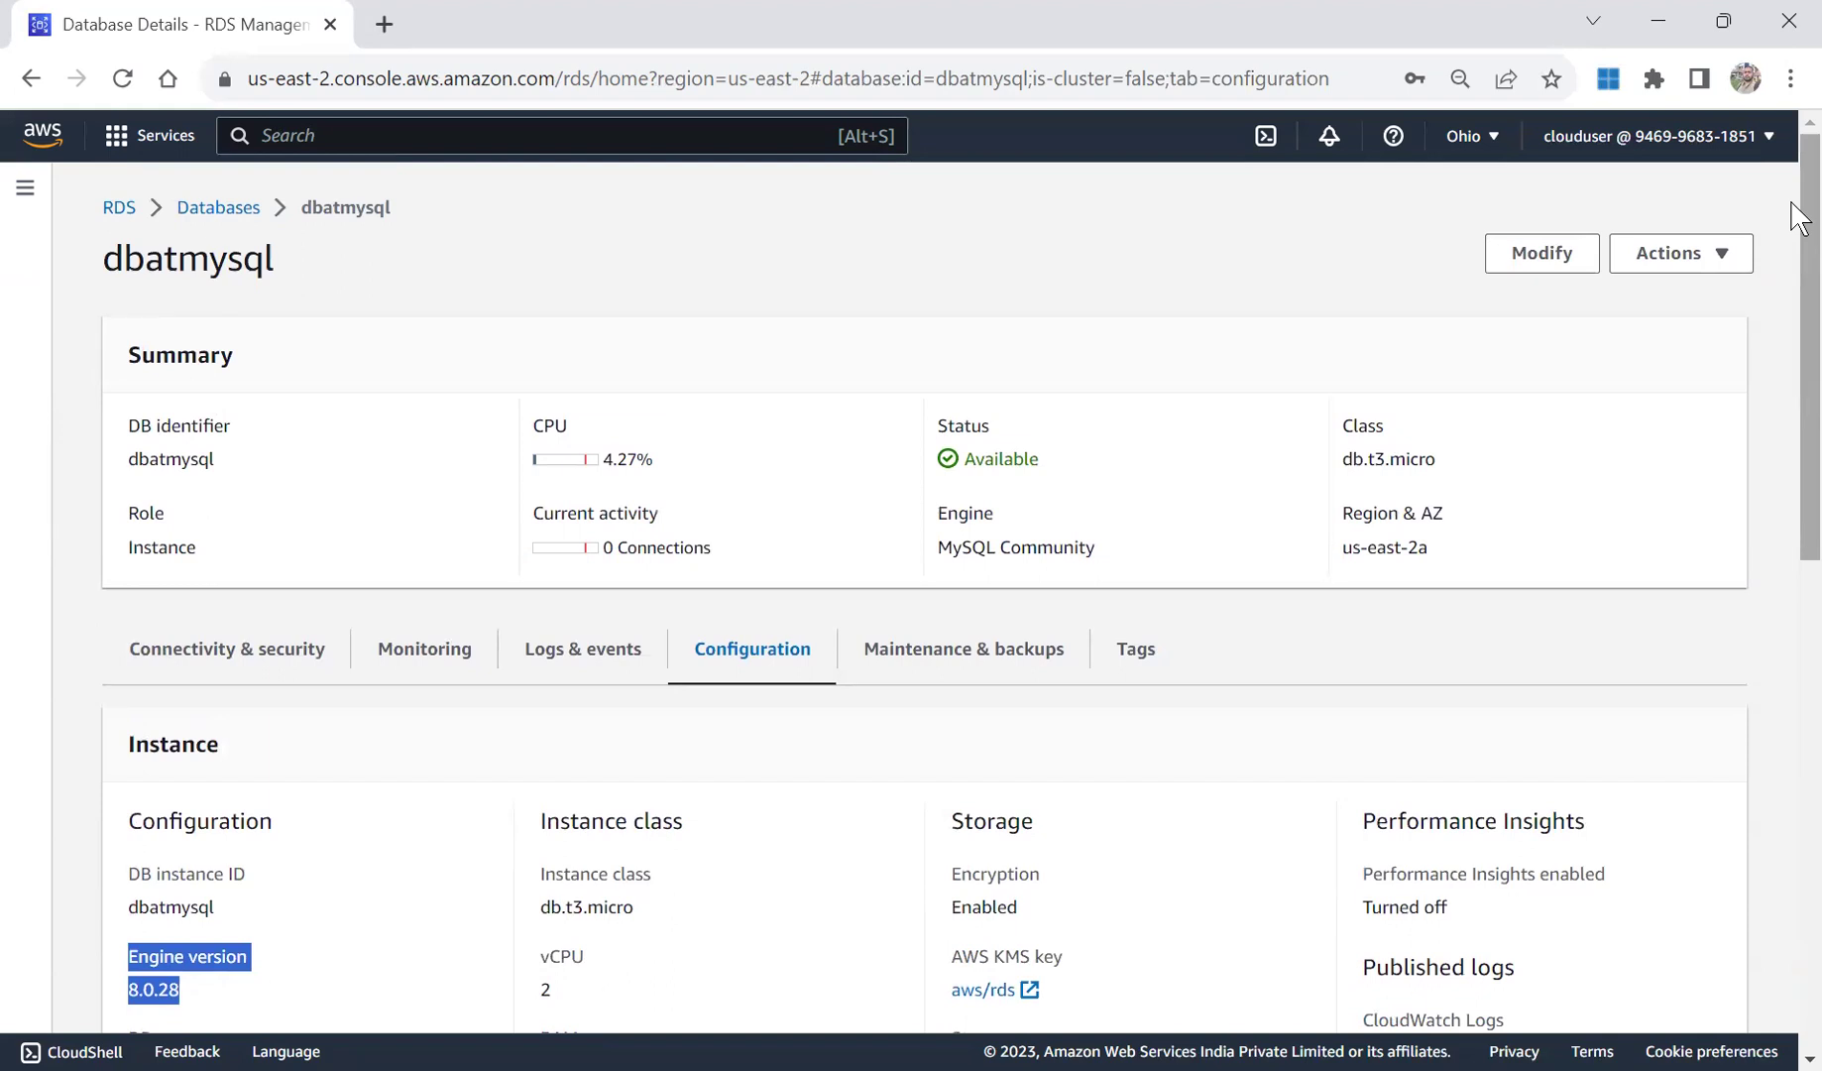
pyautogui.hotkey('alt', 'Tab')
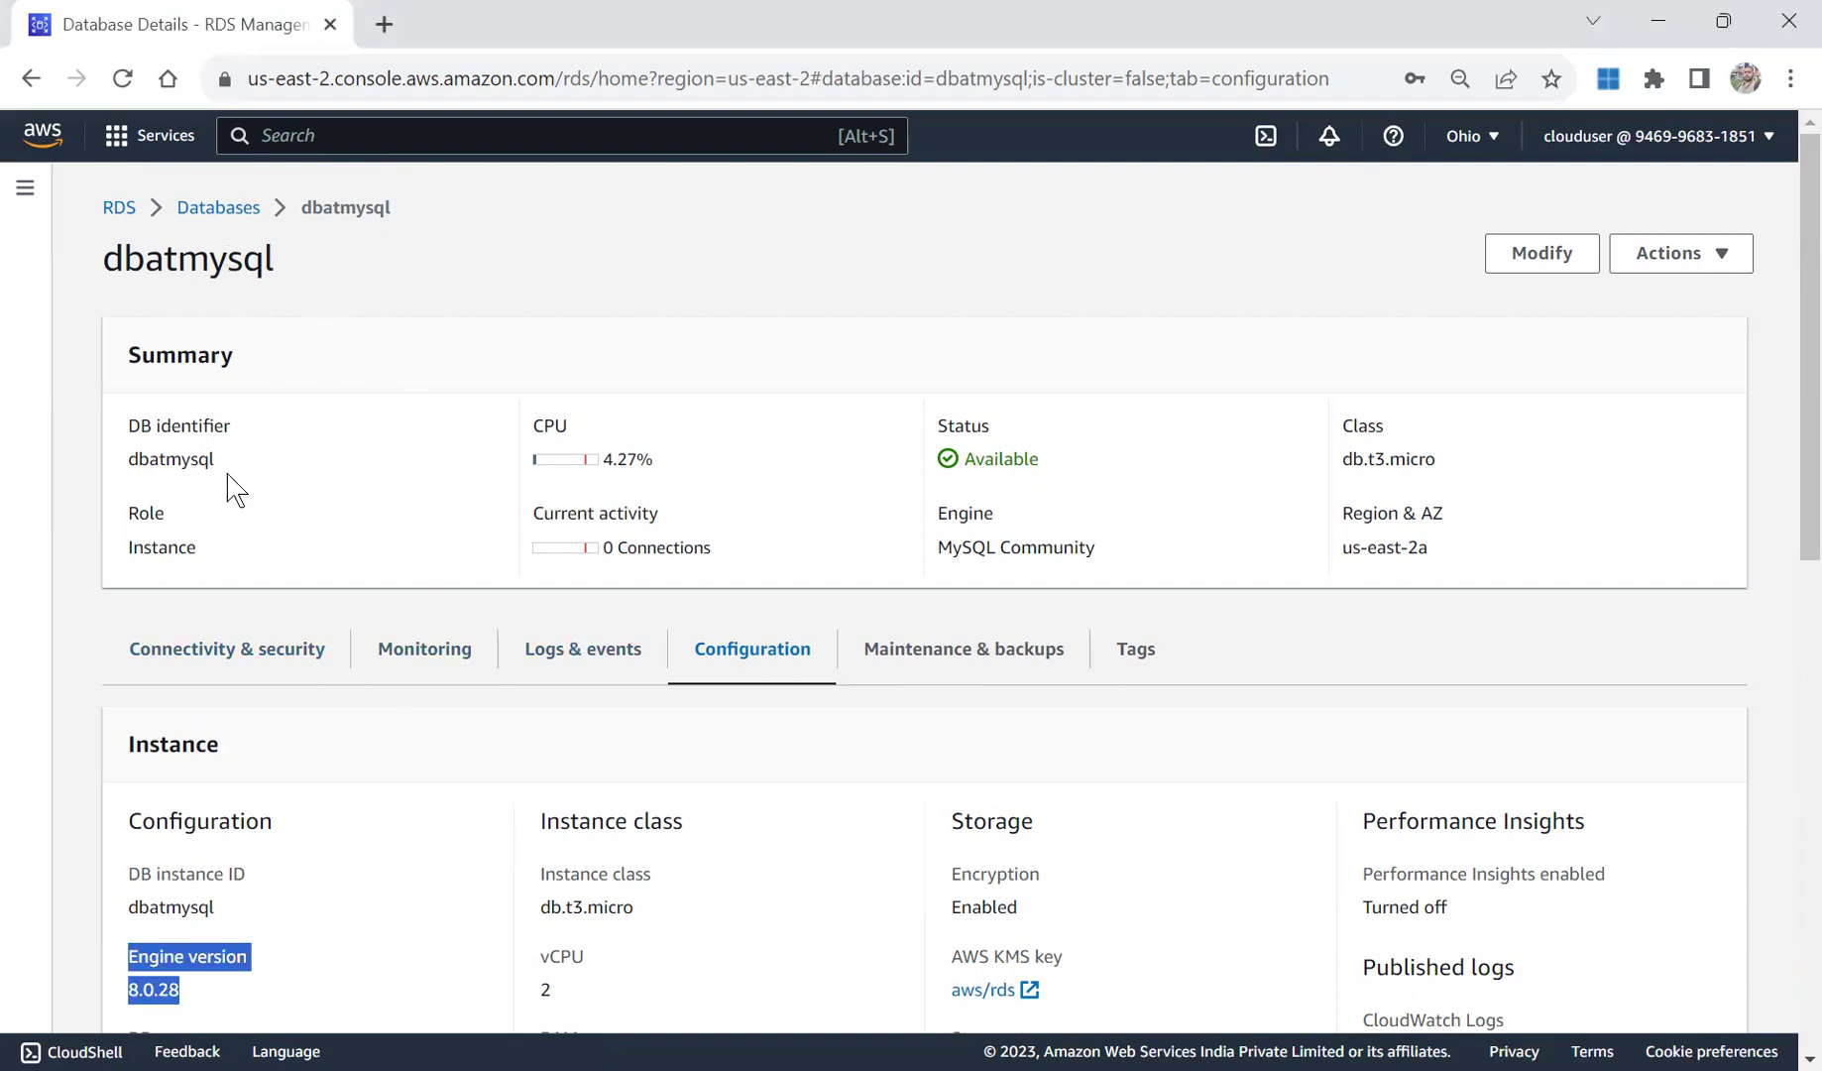
# Display dbatmysql's connectivity and security details, check its endpoint, and switch to the DBATrainings19c virtual machine in VirtualBox.
pyautogui.click(195, 664)
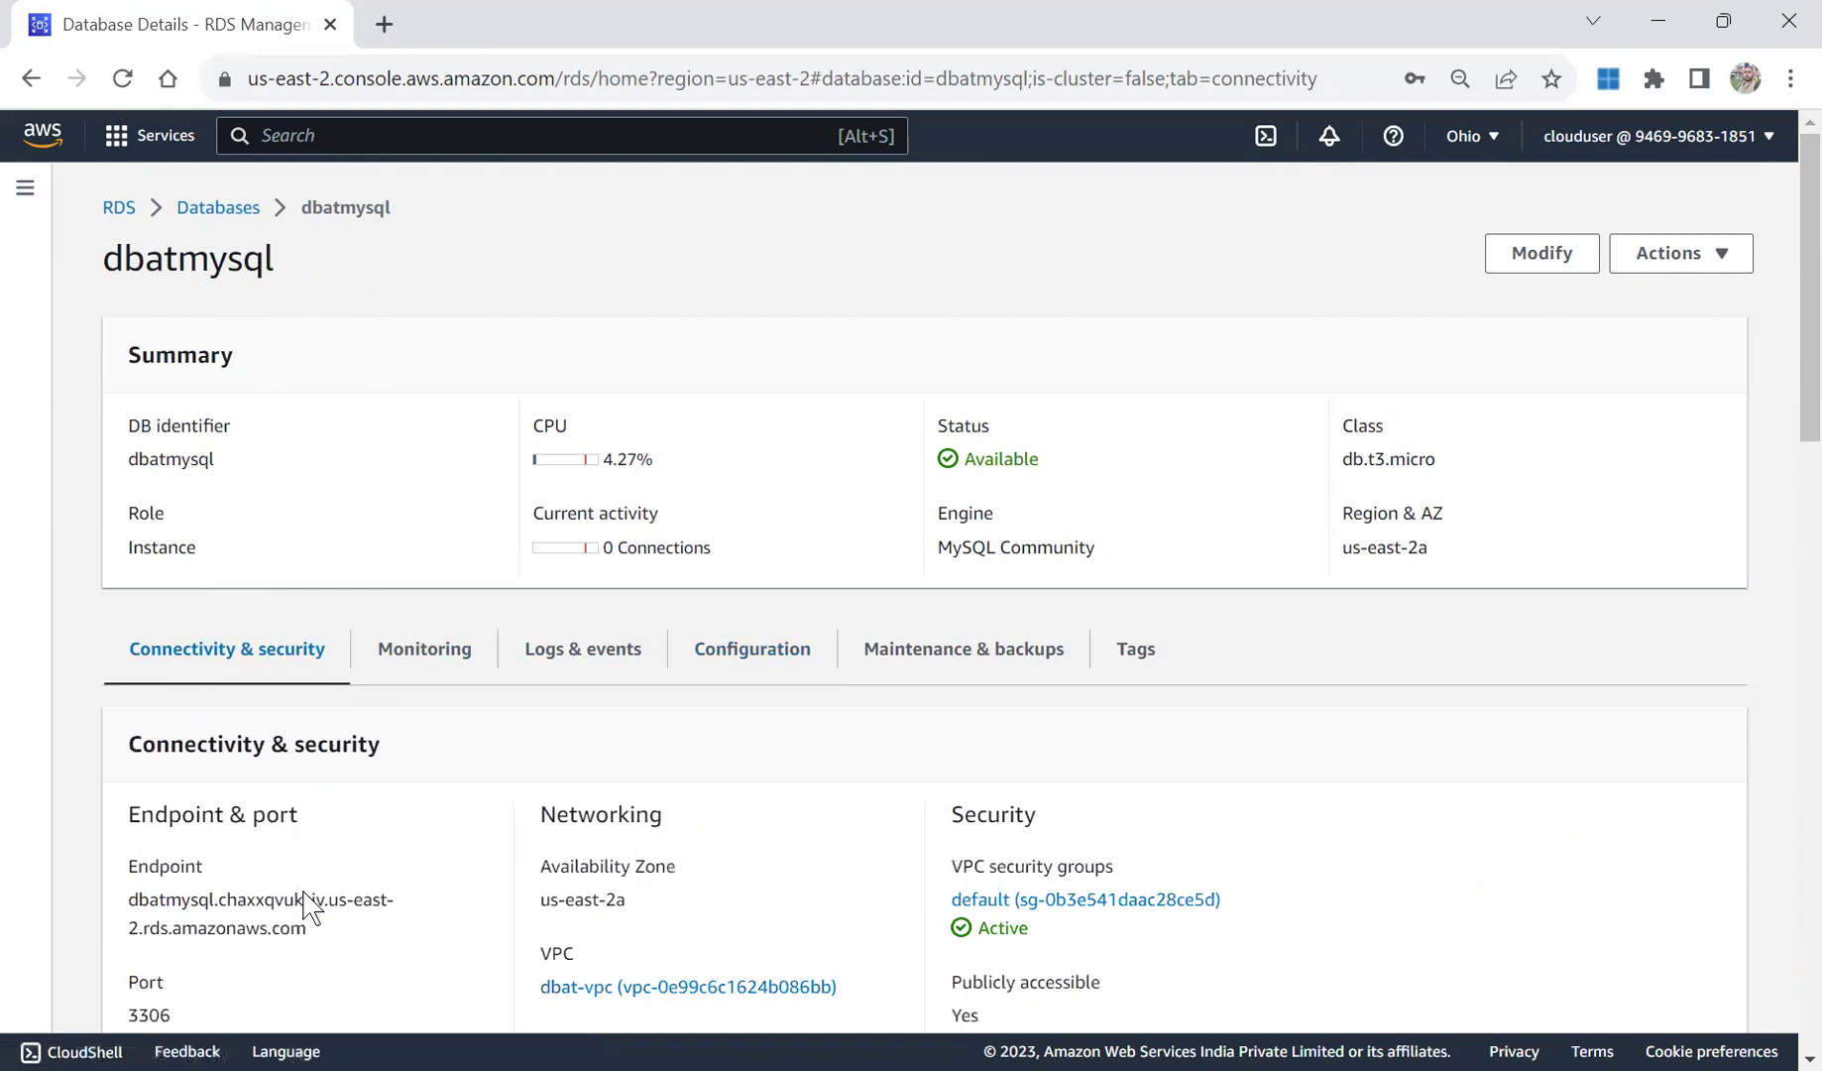
pyautogui.moveTo(313, 933); pyautogui.dragTo(155, 901)
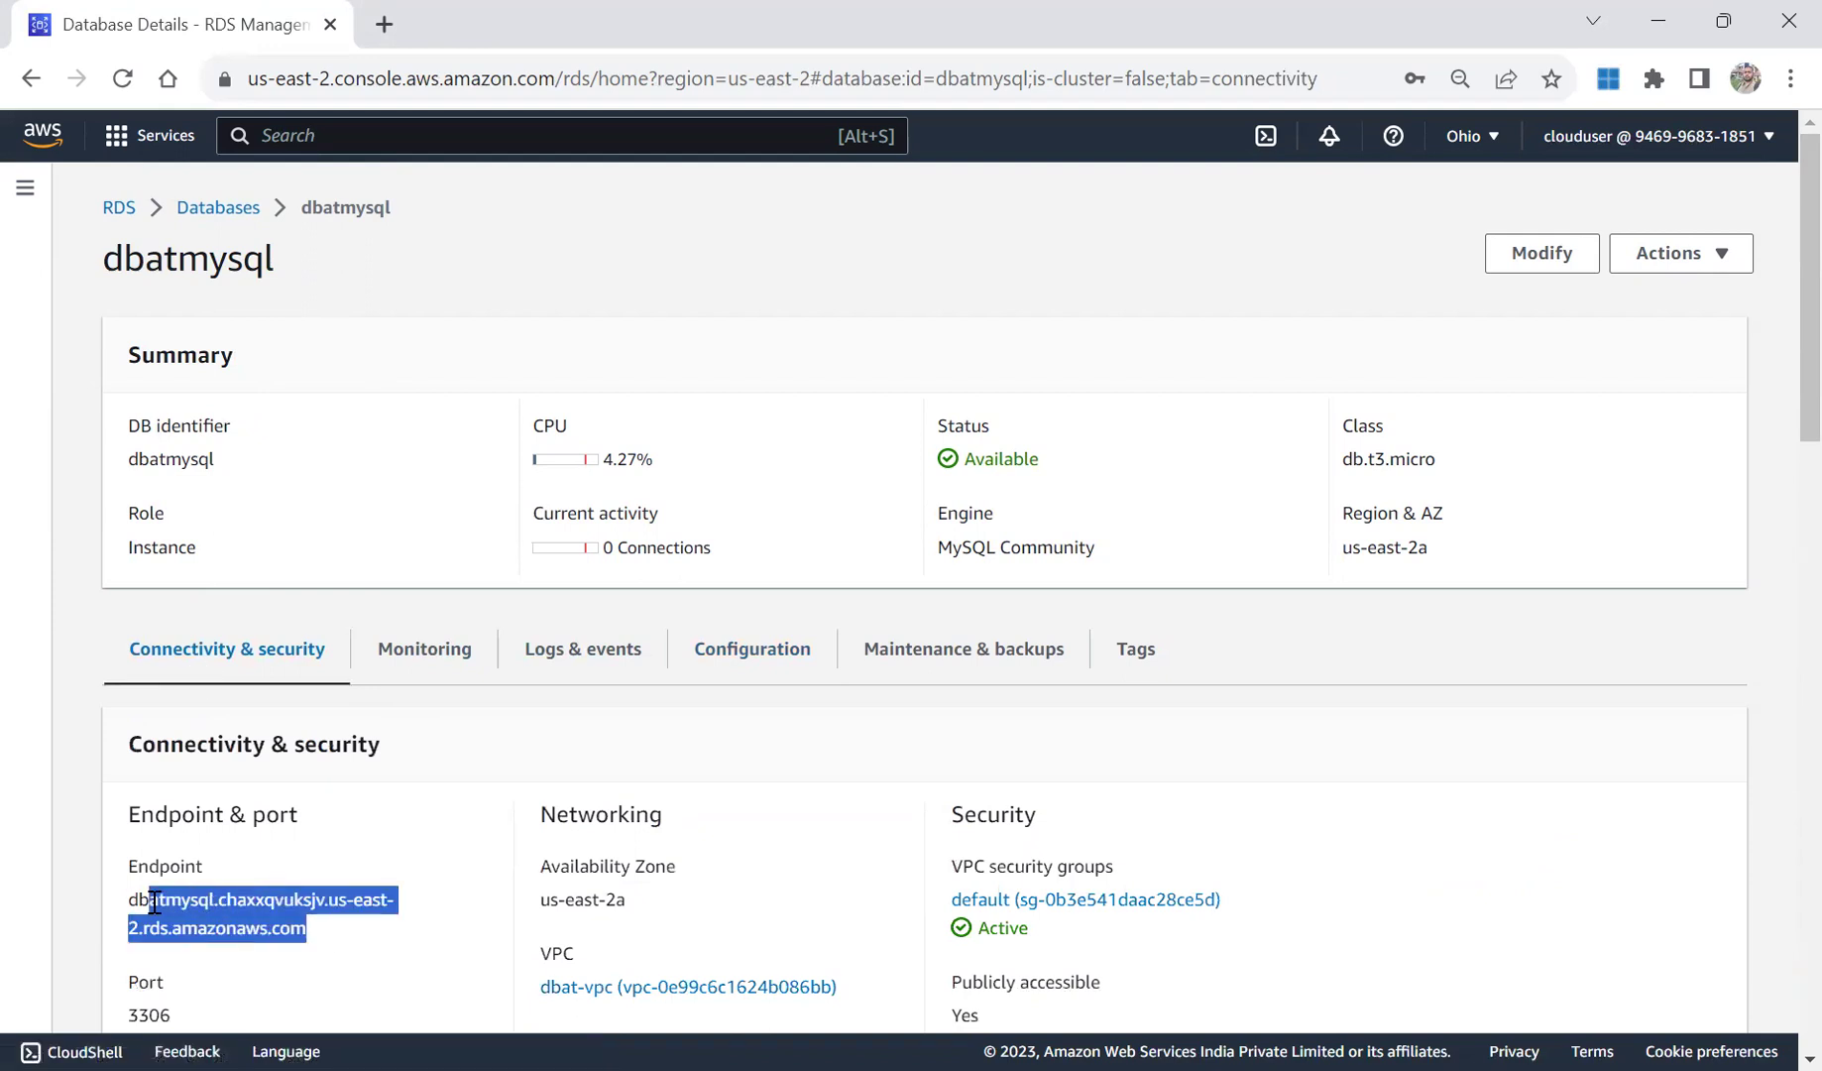
pyautogui.moveTo(1793, 327); pyautogui.dragTo(1800, 471)
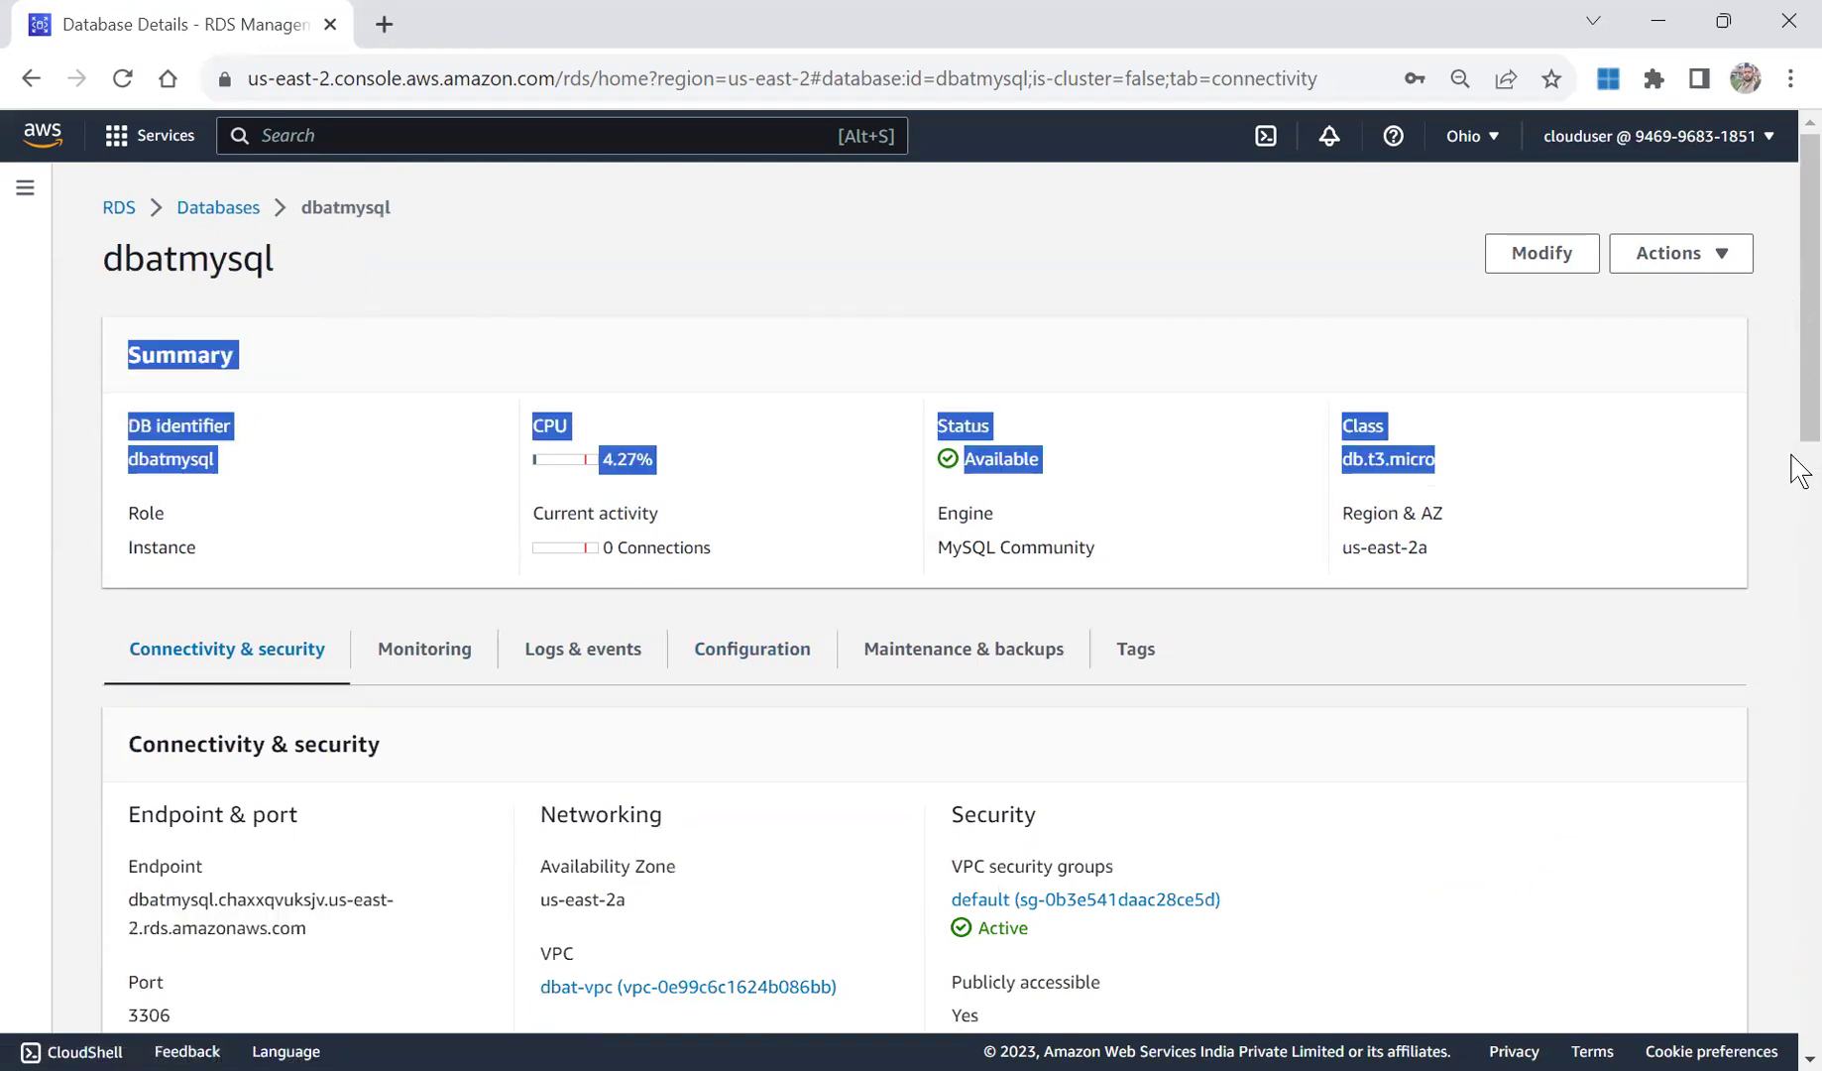
pyautogui.click(1341, 264)
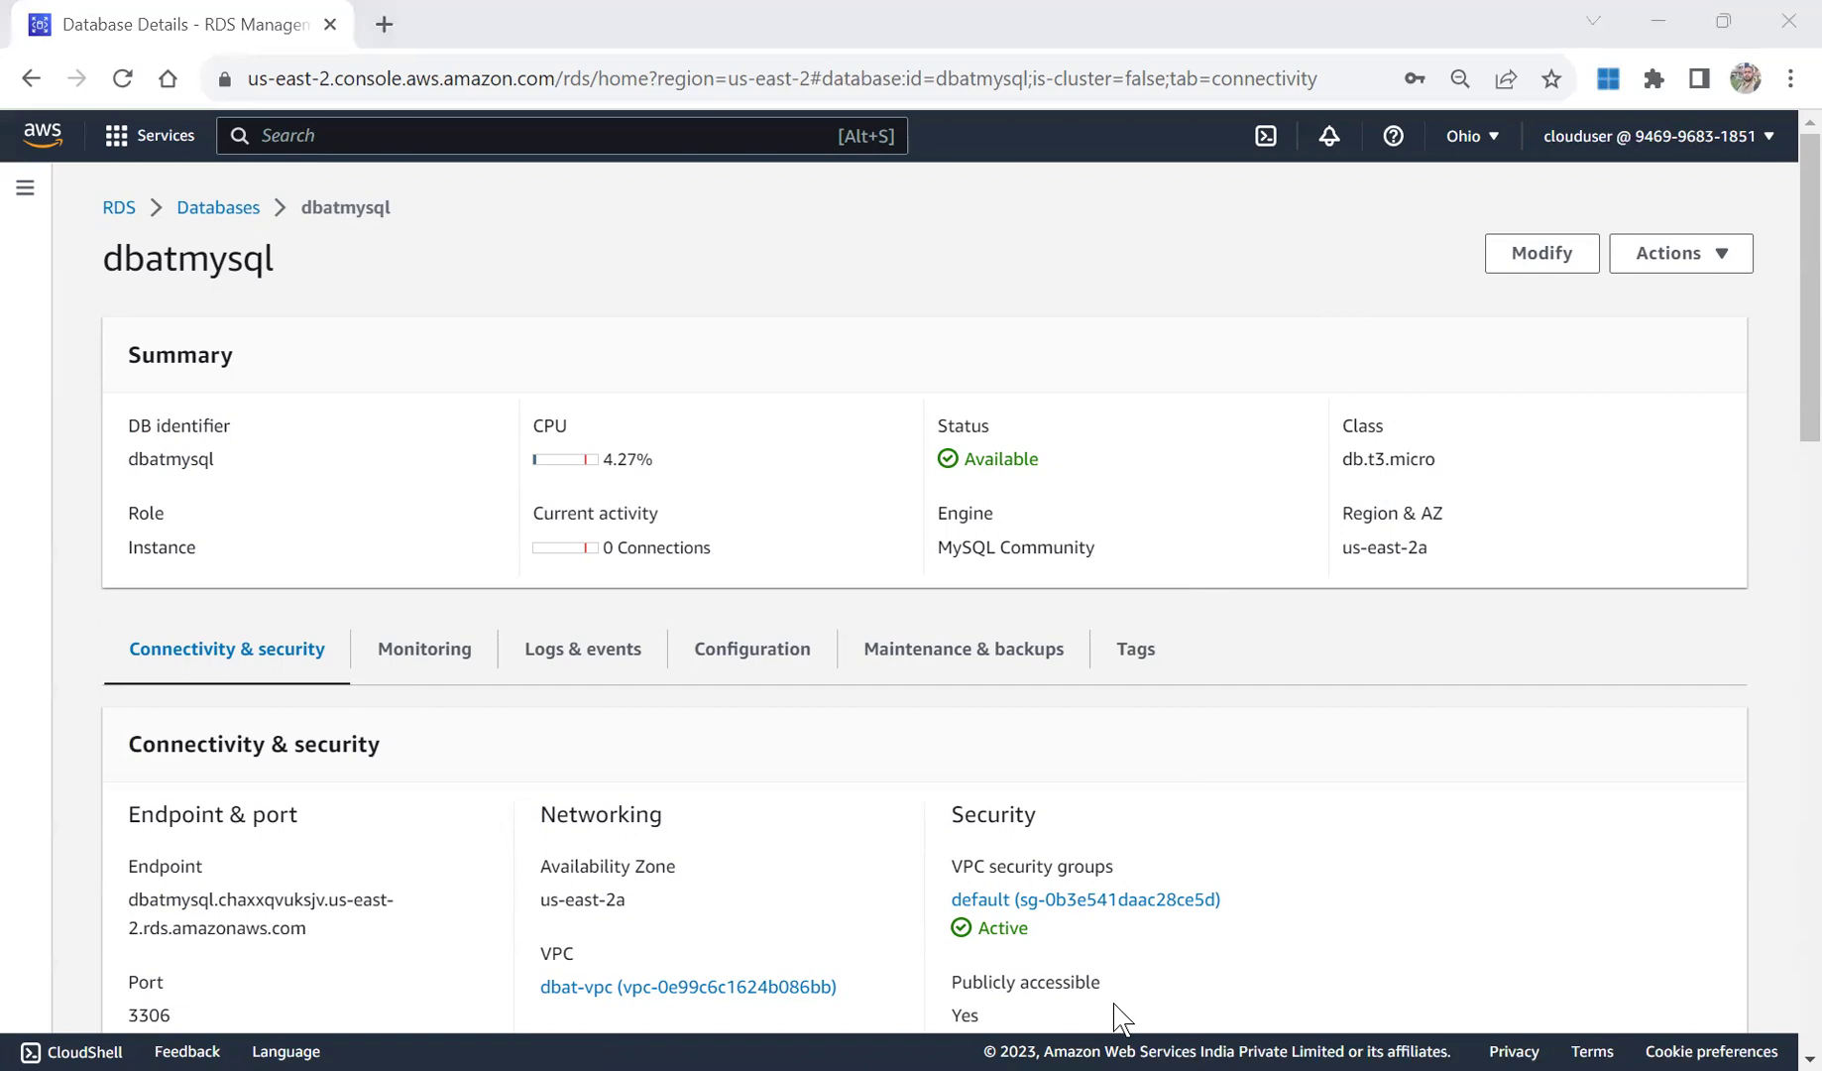
pyautogui.hotkey('alt', 'Tab')
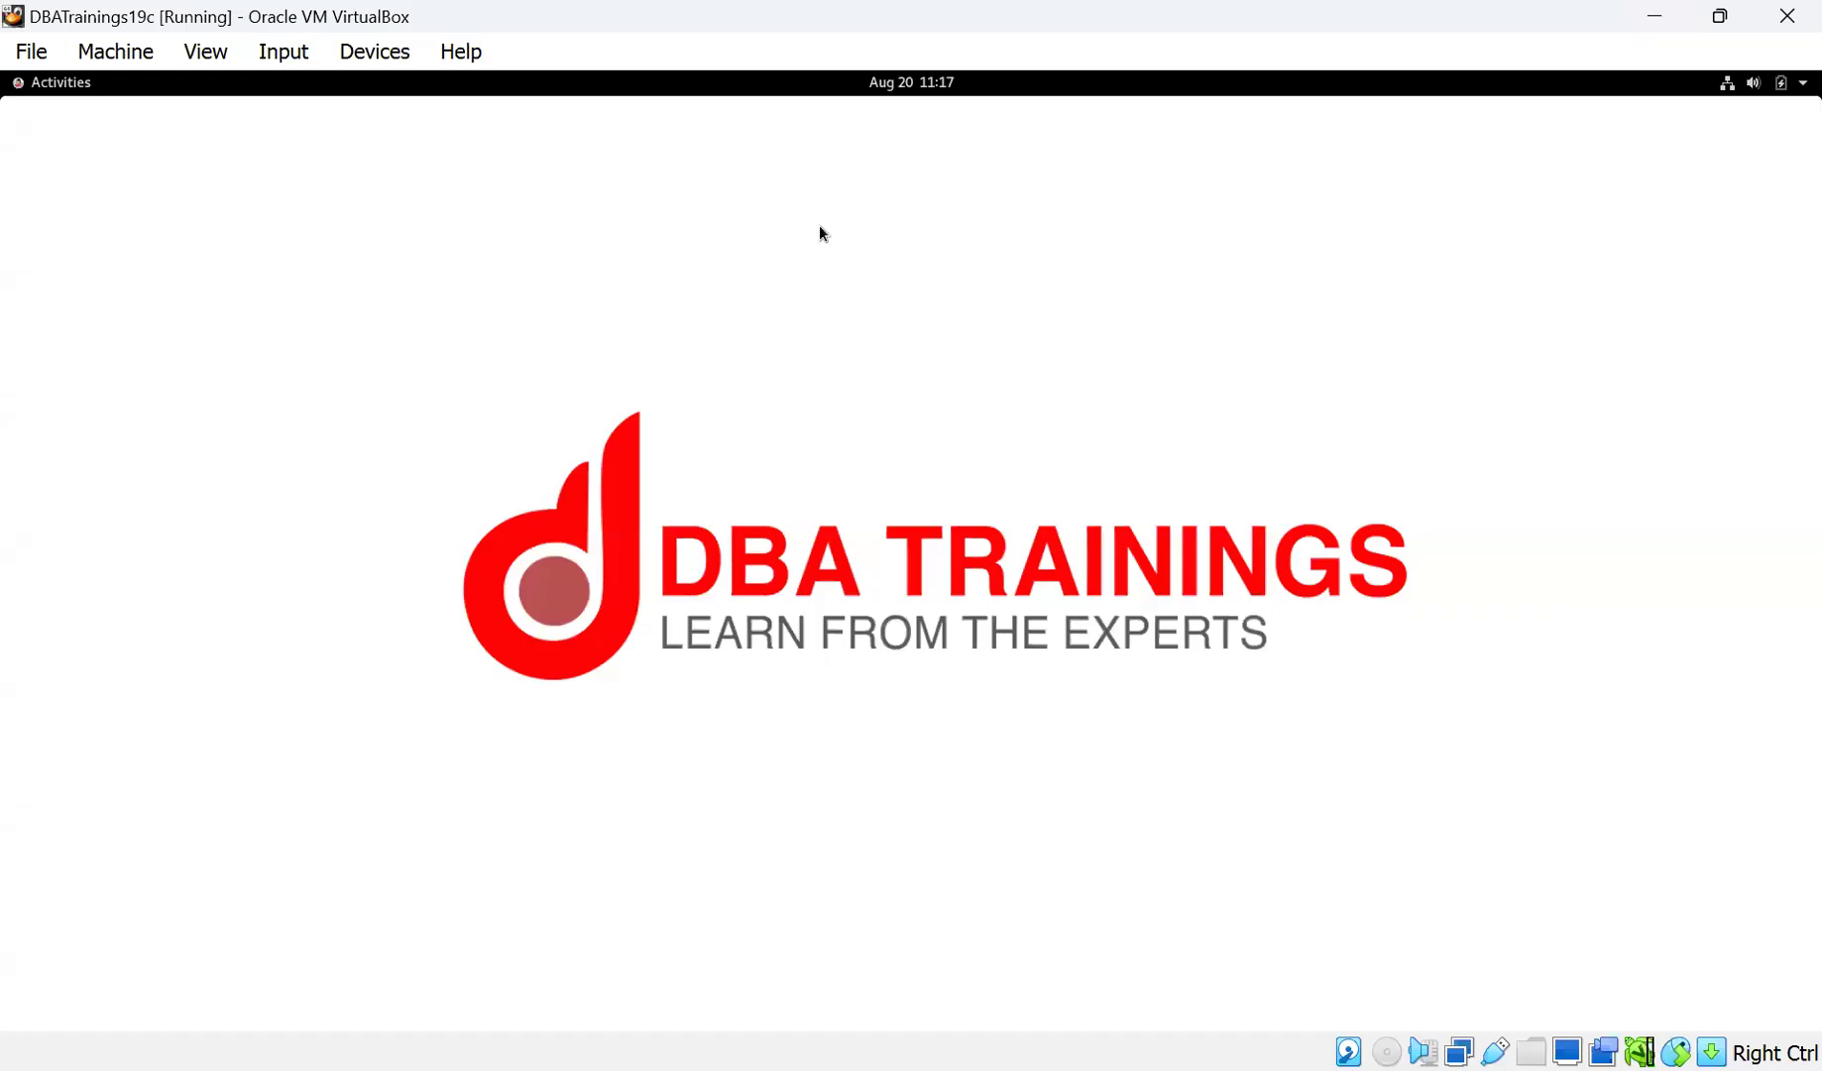